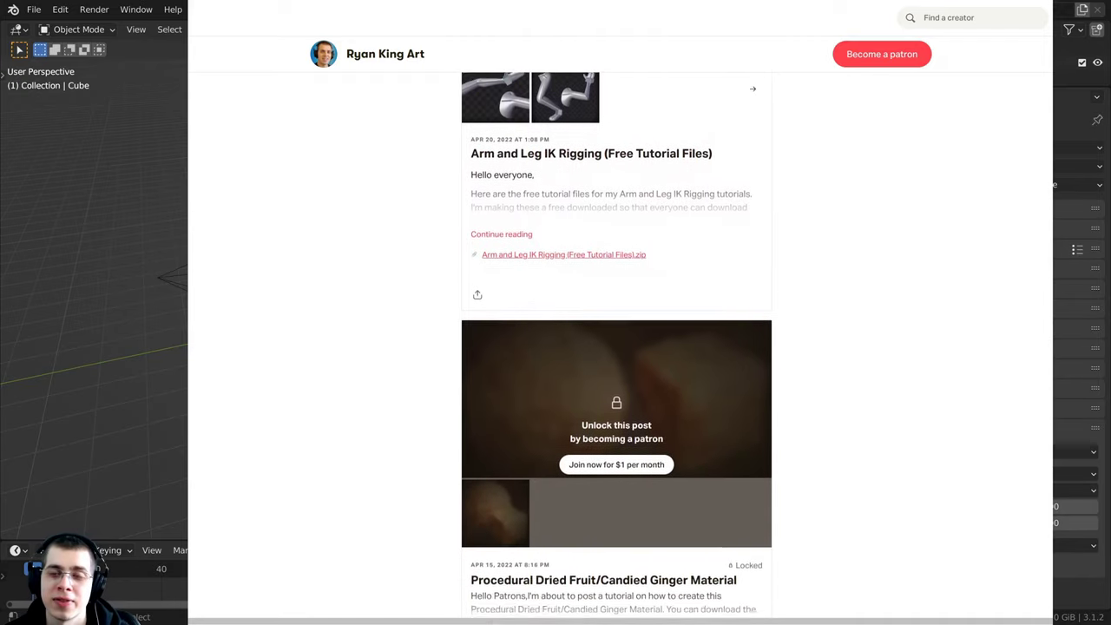
{"action": "scroll", "coordinate": [616, 347], "scroll_direction": "down", "scroll_amount": 4}
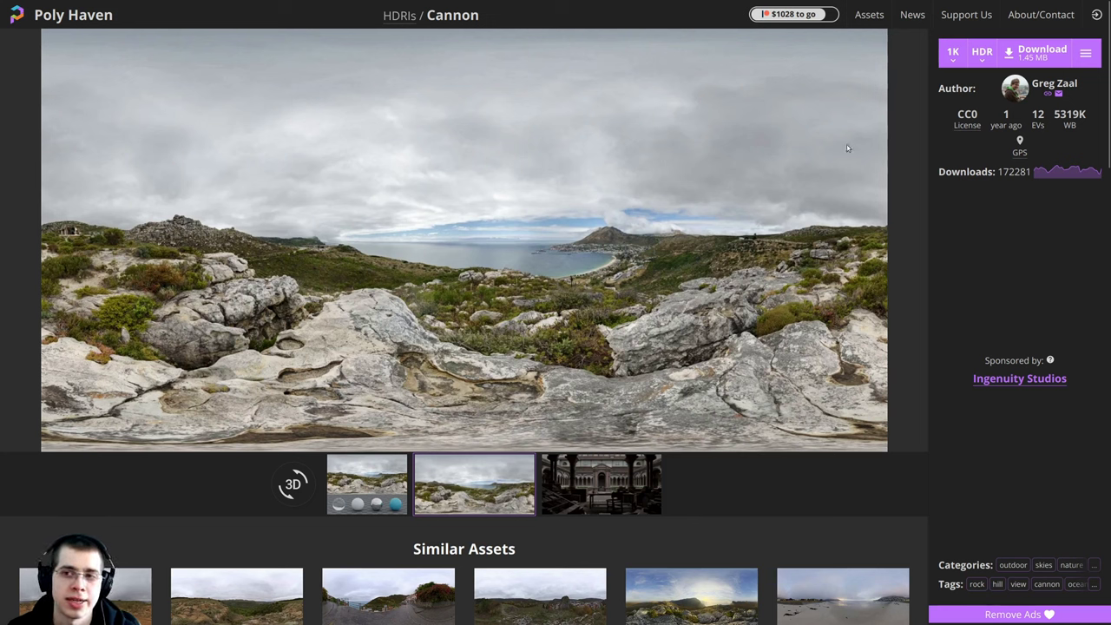
Step: Show the available resolutions and file formats for the Cannon HDRI on Poly Haven
{"action": "left_click", "coordinate": [951, 60]}
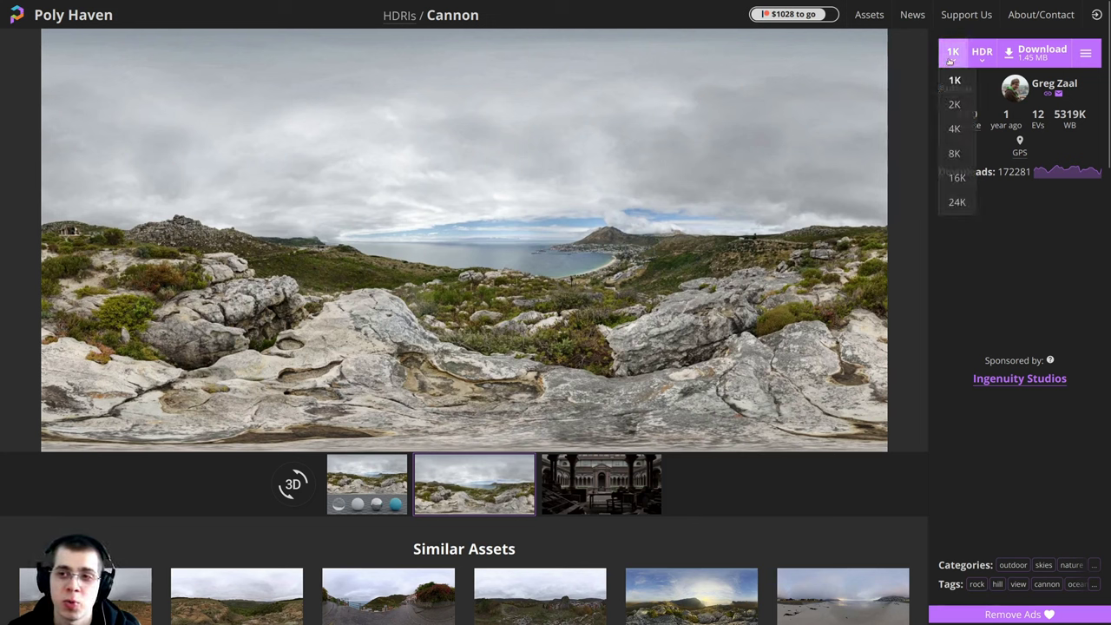
{"action": "left_click", "coordinate": [980, 56]}
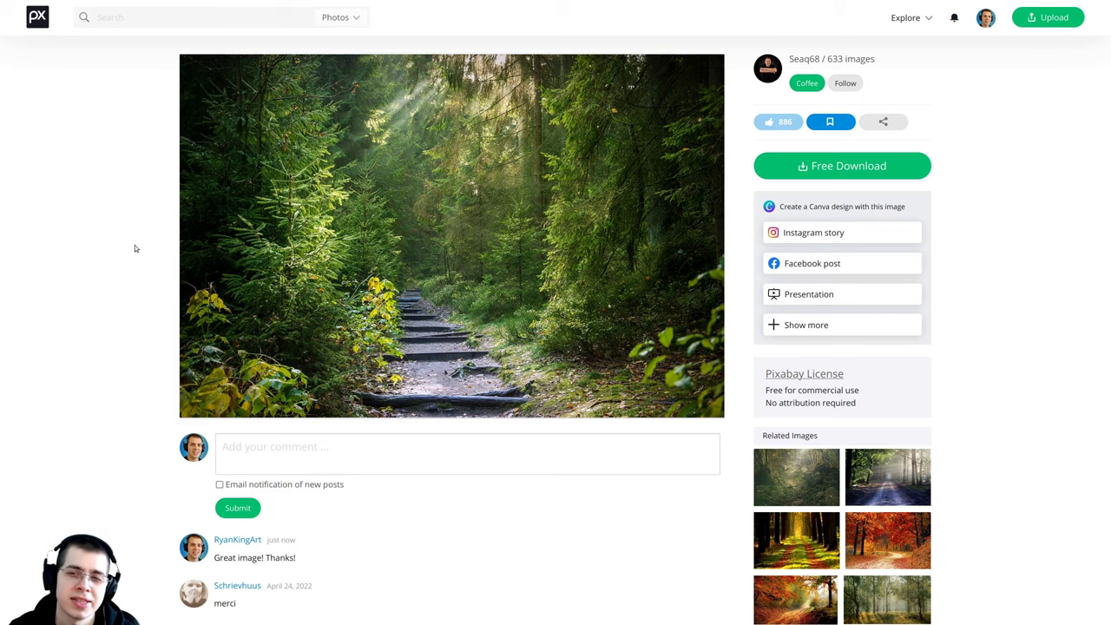
Step: Open the free download options for the forest steps photo on Pixabay
{"action": "left_click", "coordinate": [796, 171]}
{"action": "left_click", "coordinate": [775, 256]}
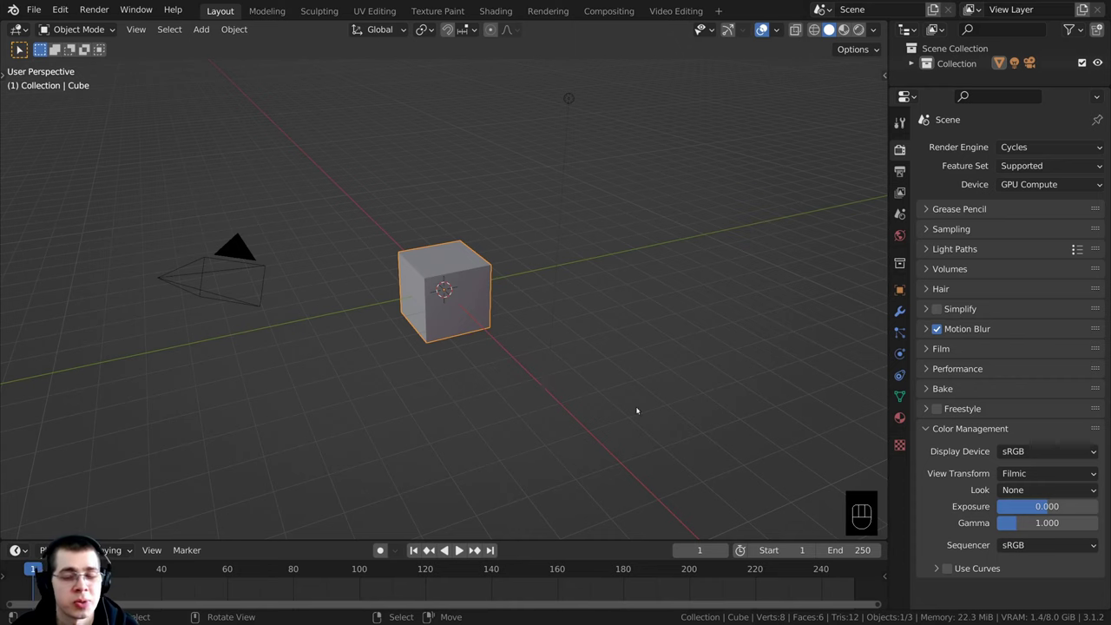
Step: In Blender, delete all the default objects: the cube, camera and light
{"action": "middle_click_drag", "start_coordinate": [732, 496], "coordinate": [423, 160]}
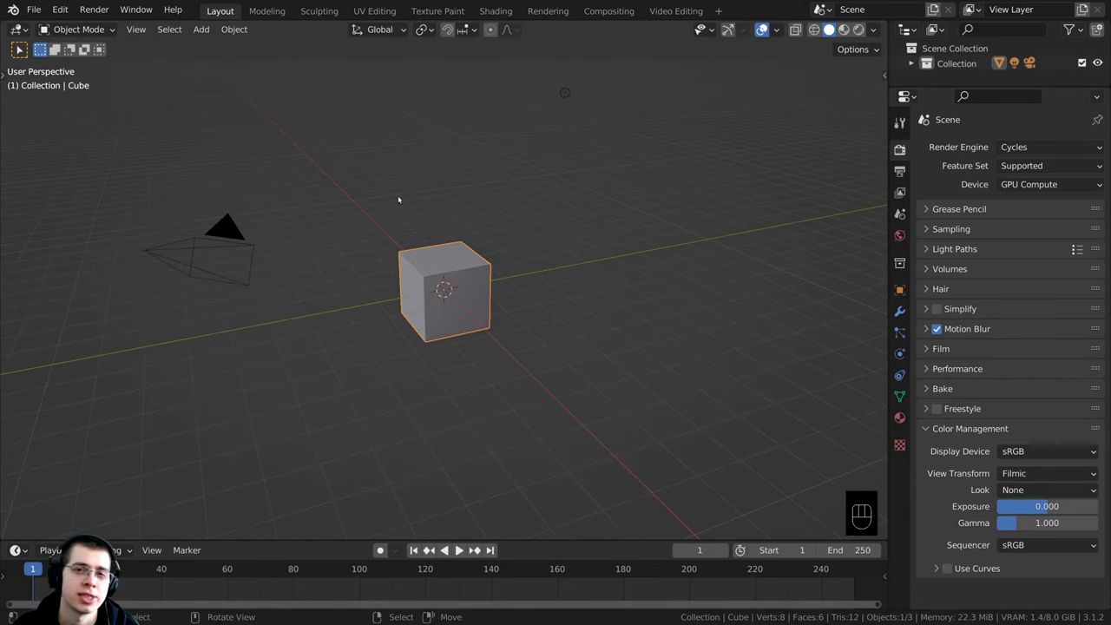
{"action": "middle_click_drag", "start_coordinate": [598, 275], "coordinate": [477, 172]}
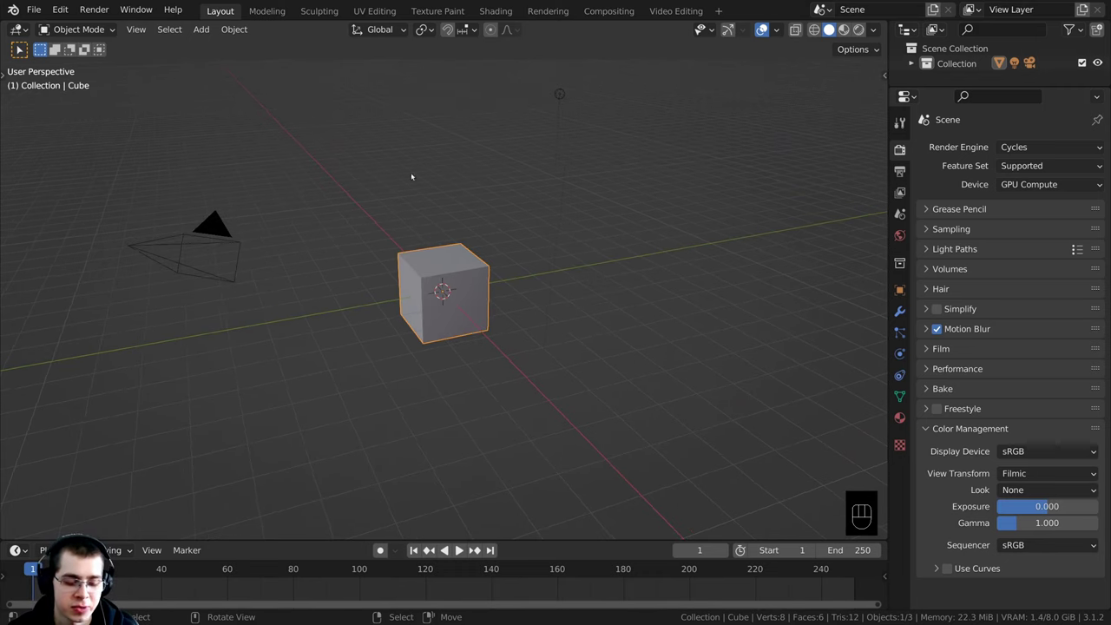
{"action": "key", "text": "a"}
{"action": "key", "text": "a"}
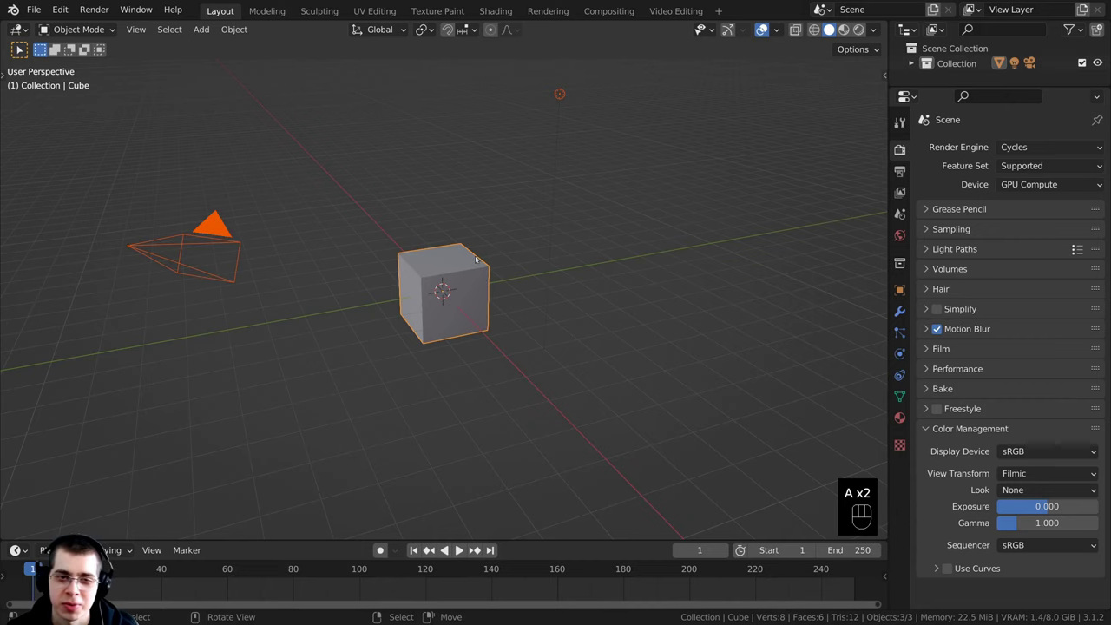
{"action": "key", "text": "x"}
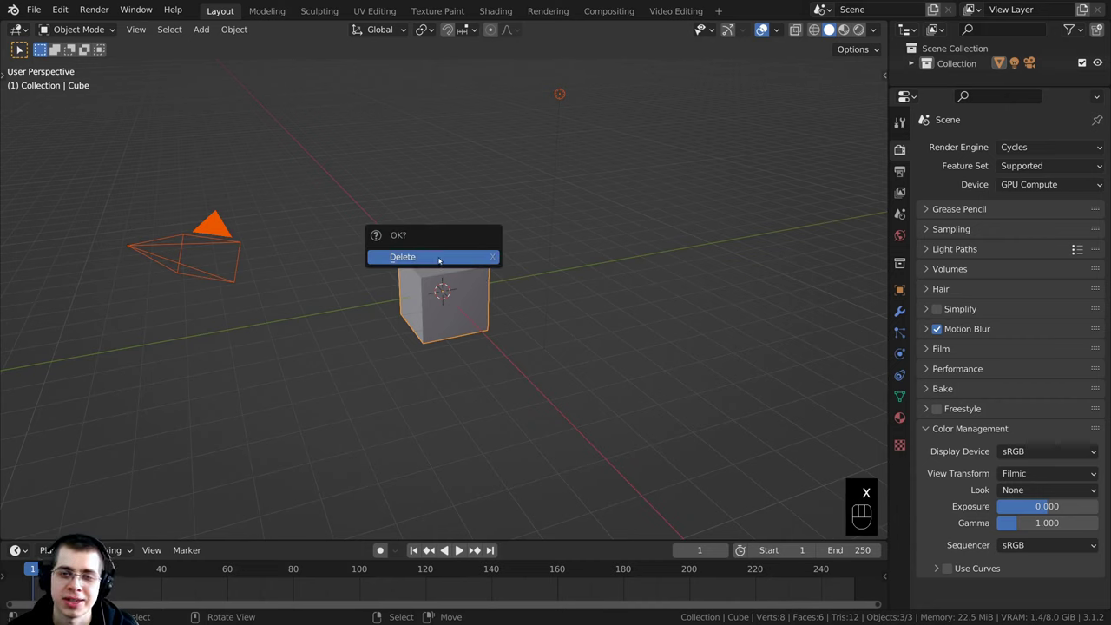
{"action": "left_click", "coordinate": [440, 258]}
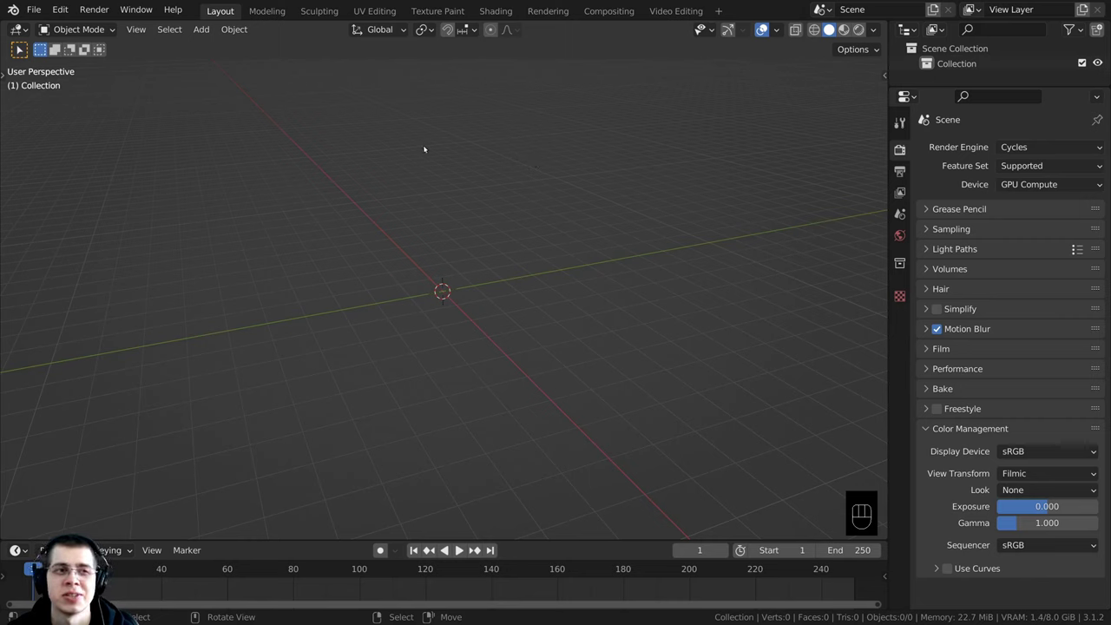
Step: Save the empty scene as Magical Mushrooms.blend in the Tutorial Files folder, and save it once more
{"action": "left_click", "coordinate": [33, 10]}
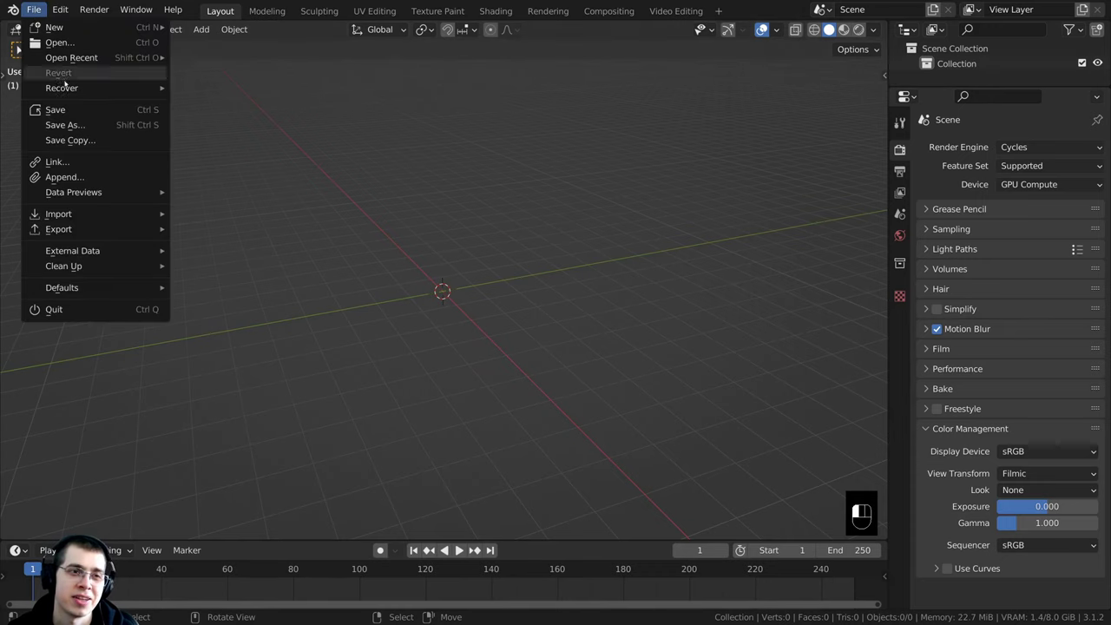
{"action": "left_click", "coordinate": [52, 126]}
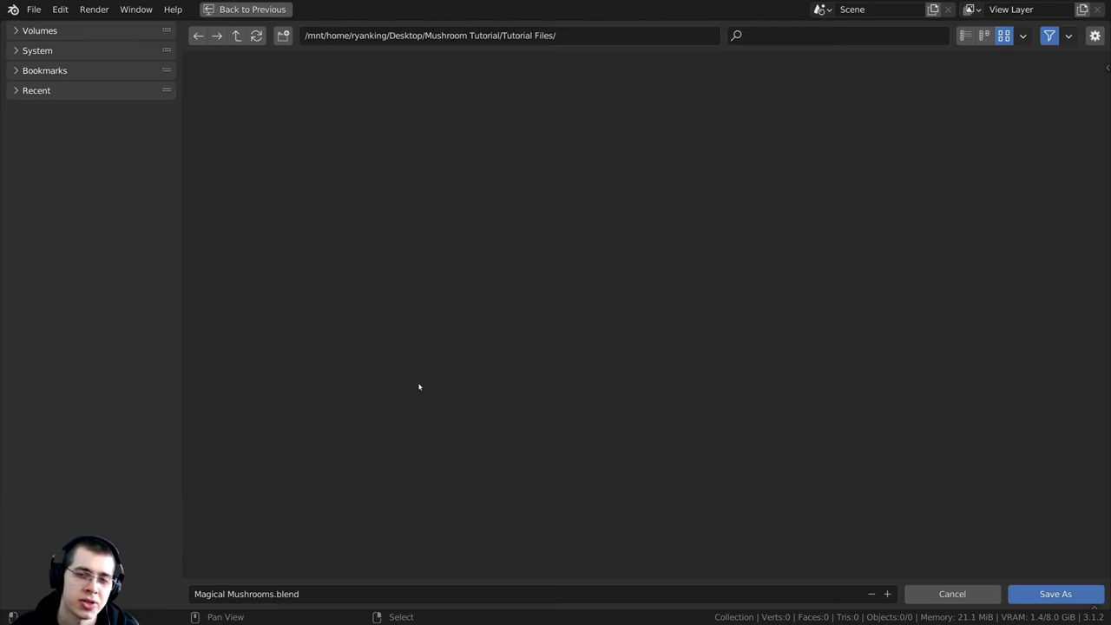
{"action": "left_click", "coordinate": [1072, 594]}
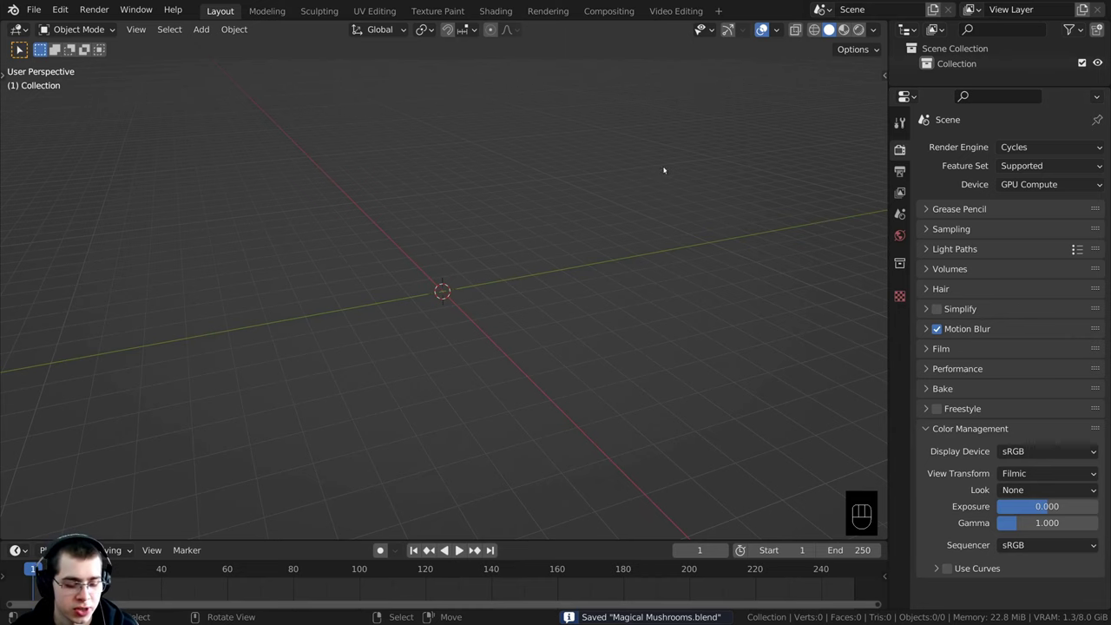
{"action": "key", "text": "ctrl+s"}
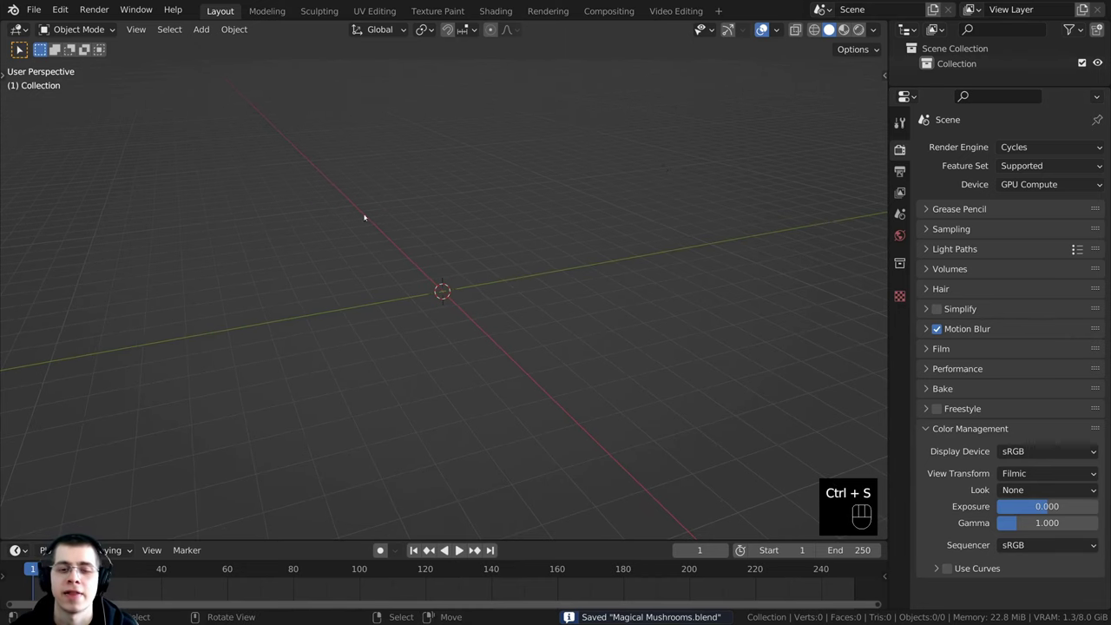
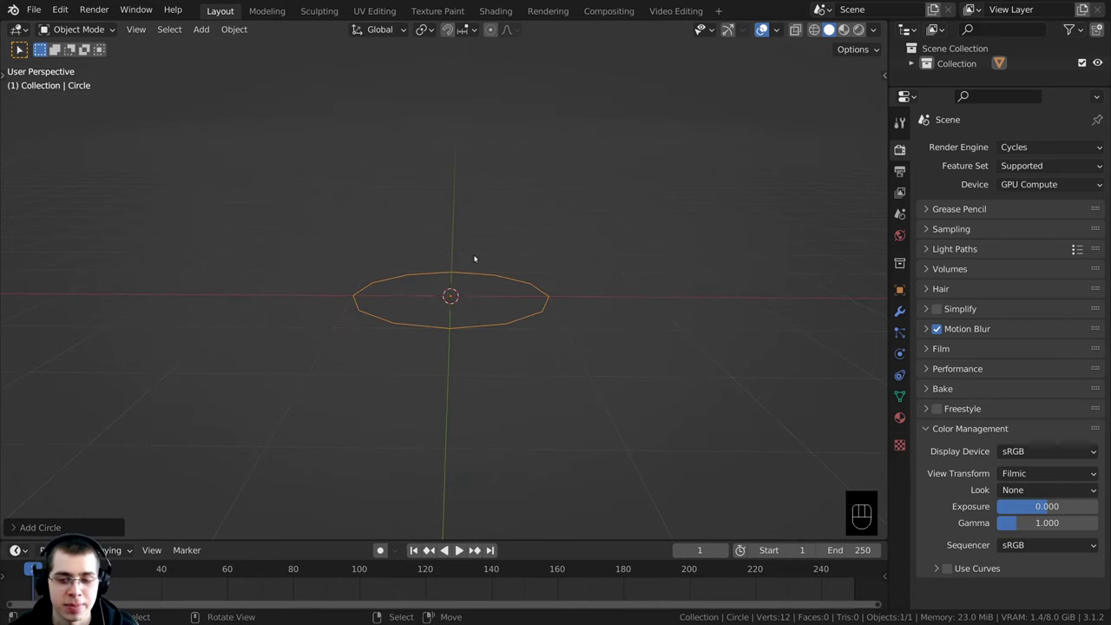
Step: Fill the 12-sided circle with a face in Edit Mode
{"action": "key", "text": "Tab"}
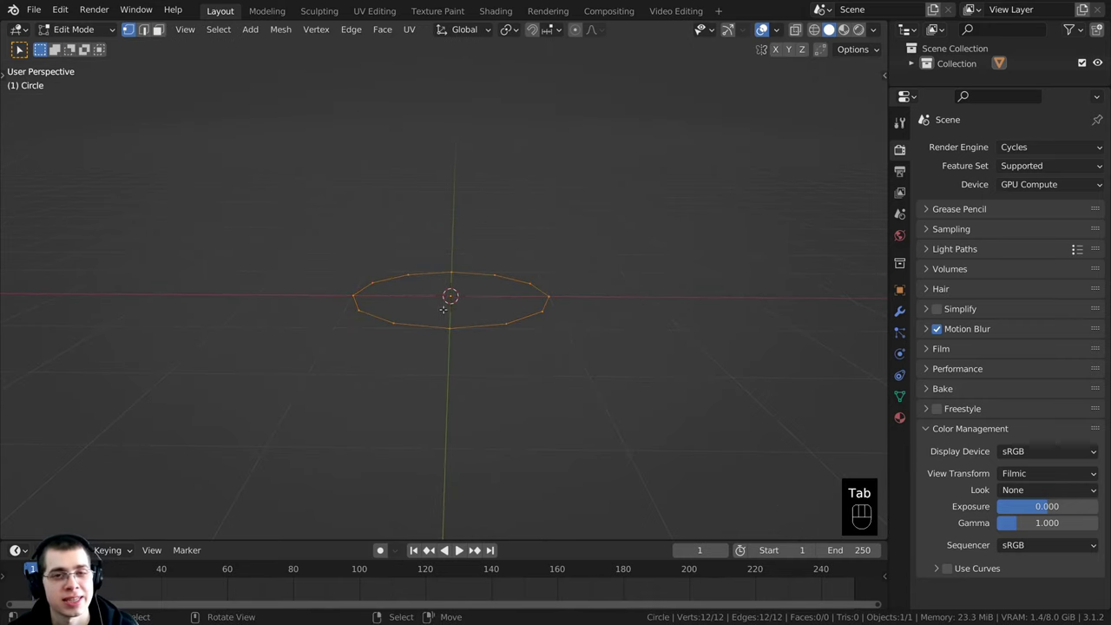
{"action": "middle_click_drag", "start_coordinate": [455, 341], "coordinate": [456, 349], "text": "shift"}
{"action": "scroll", "coordinate": [456, 349], "scroll_direction": "up", "scroll_amount": 2}
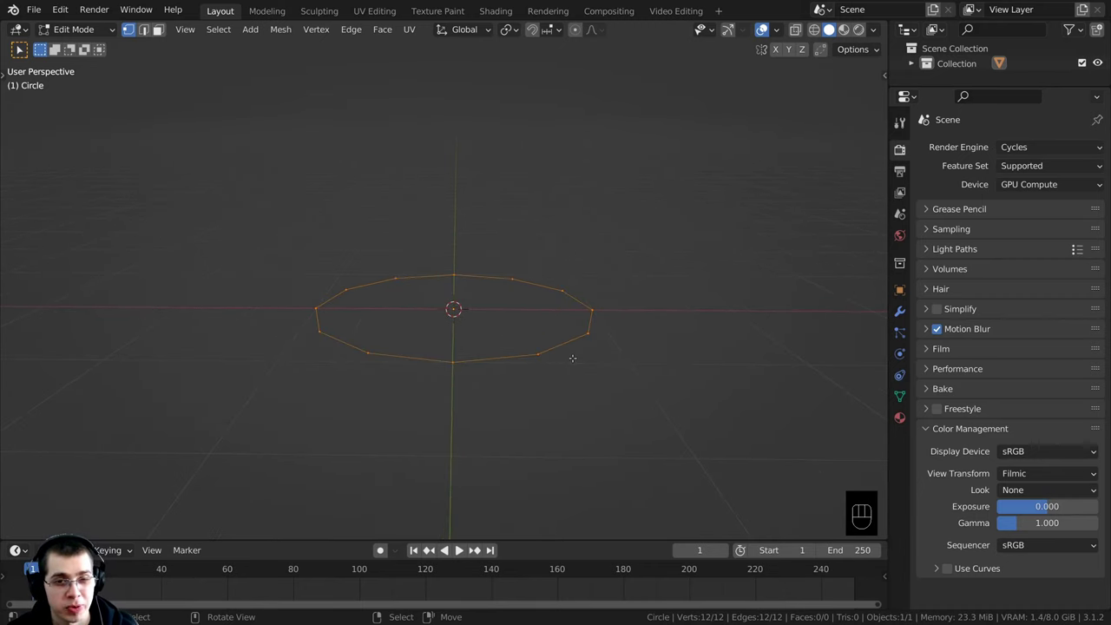
{"action": "key", "text": "f"}
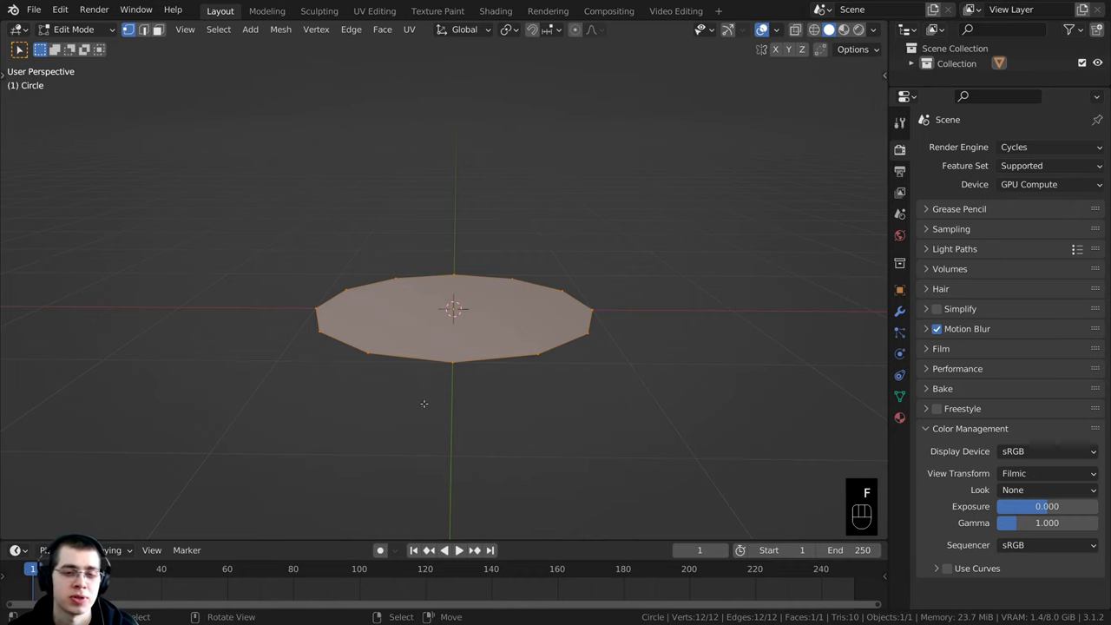
Step: Extrude the circle's face upward about 0.37 m, working in the front orthographic view
{"action": "middle_click_drag", "start_coordinate": [467, 351], "coordinate": [477, 354]}
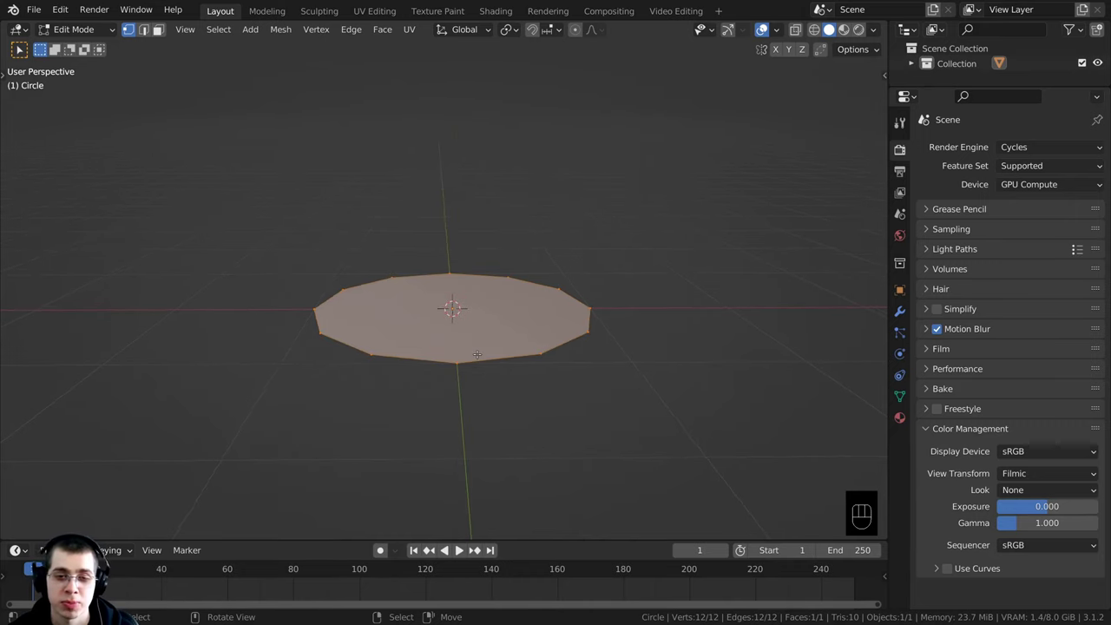
{"action": "key", "text": "KP_1"}
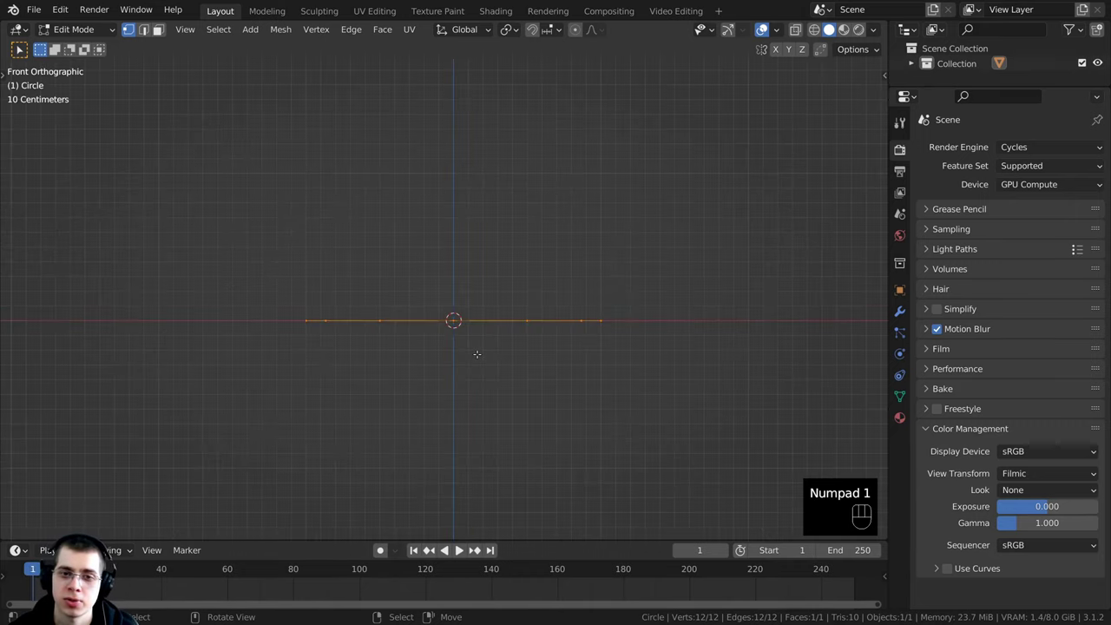
{"action": "scroll", "coordinate": [554, 299], "scroll_direction": "down", "scroll_amount": 2}
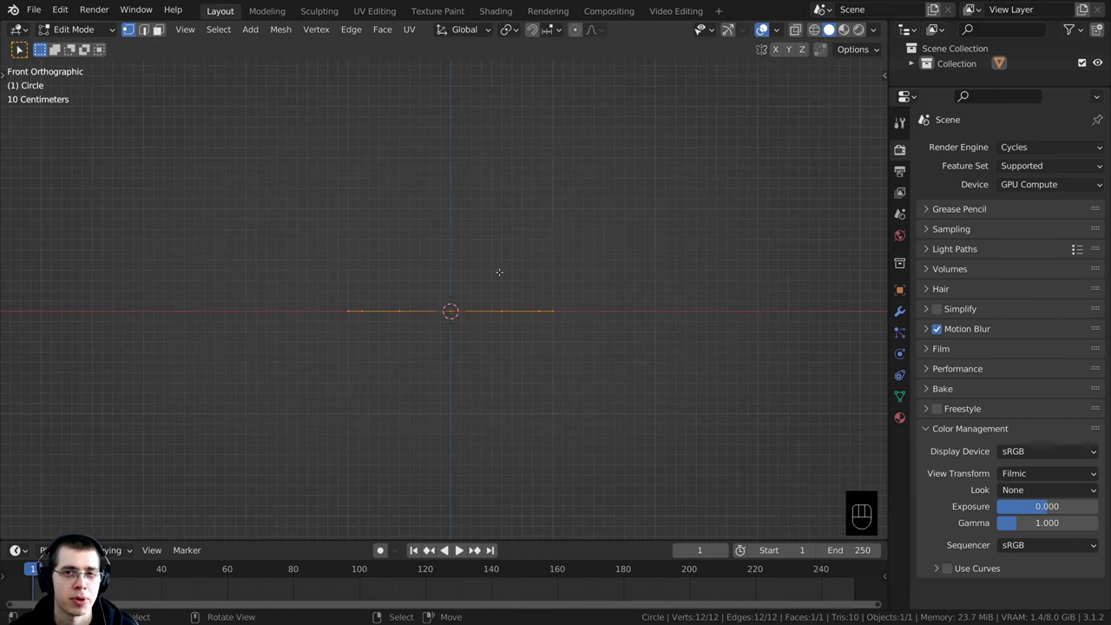
{"action": "scroll", "coordinate": [523, 294], "scroll_direction": "up", "scroll_amount": 3}
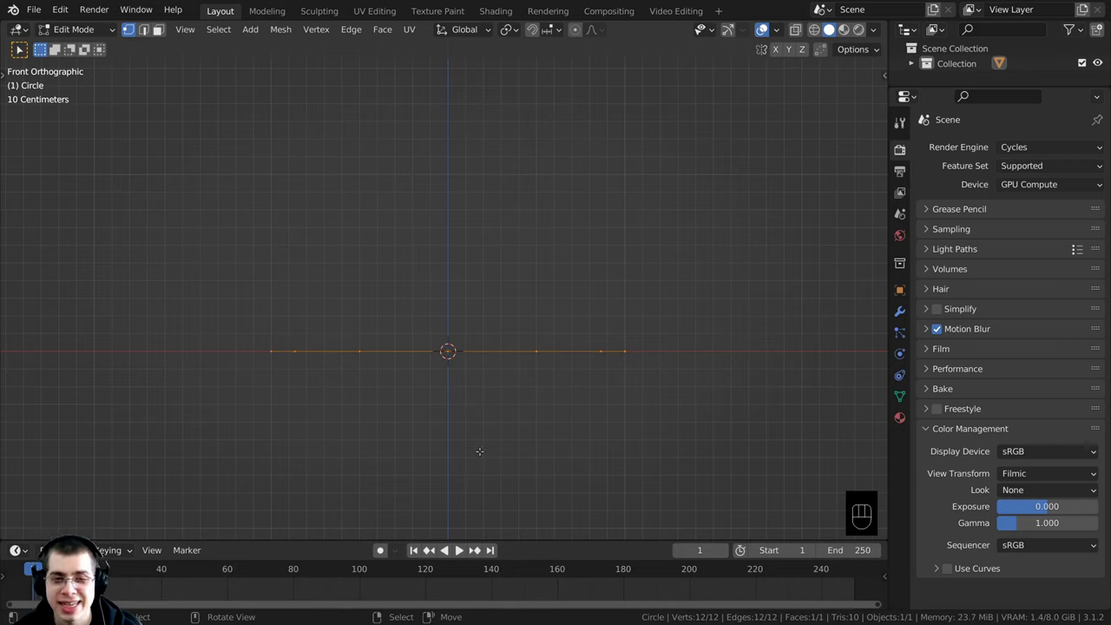
{"action": "key", "text": "e"}
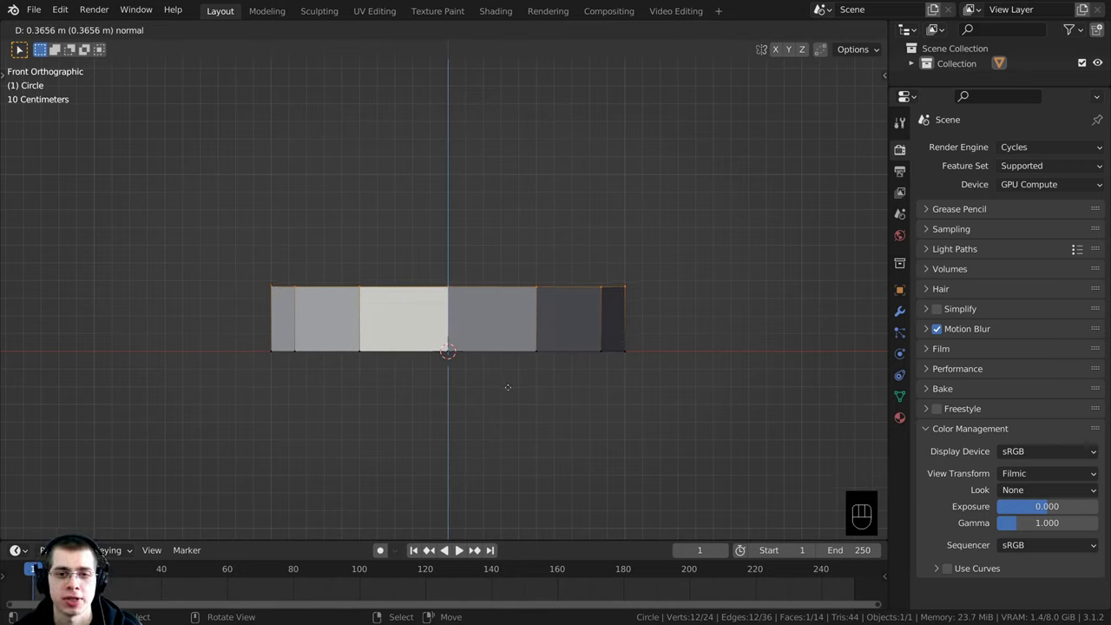
{"action": "left_click", "coordinate": [508, 387]}
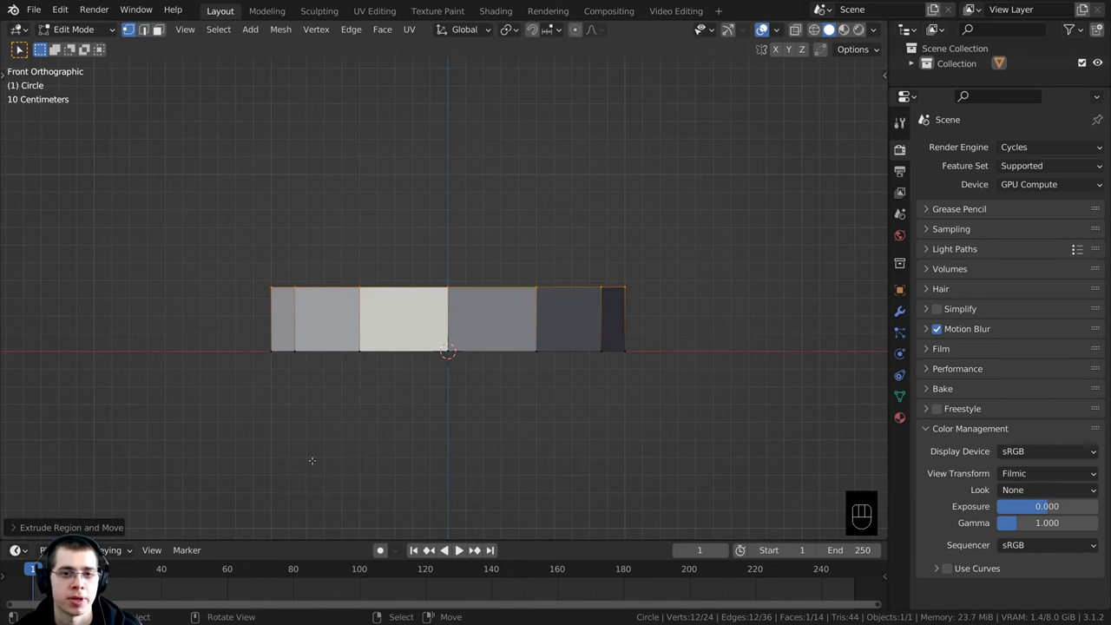
Step: Scale the extruded top face outward and lower it along Z to form a shallow flared base
{"action": "middle_click_drag", "start_coordinate": [661, 326], "coordinate": [652, 332], "text": "shift"}
{"action": "key", "text": "s"}
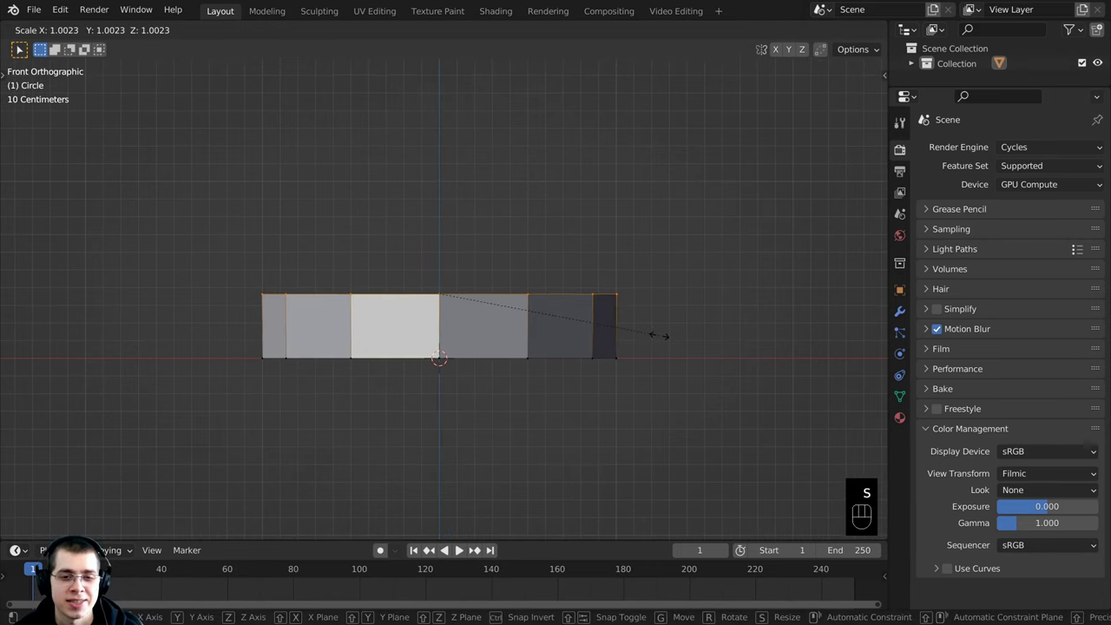
{"action": "left_click", "coordinate": [706, 354]}
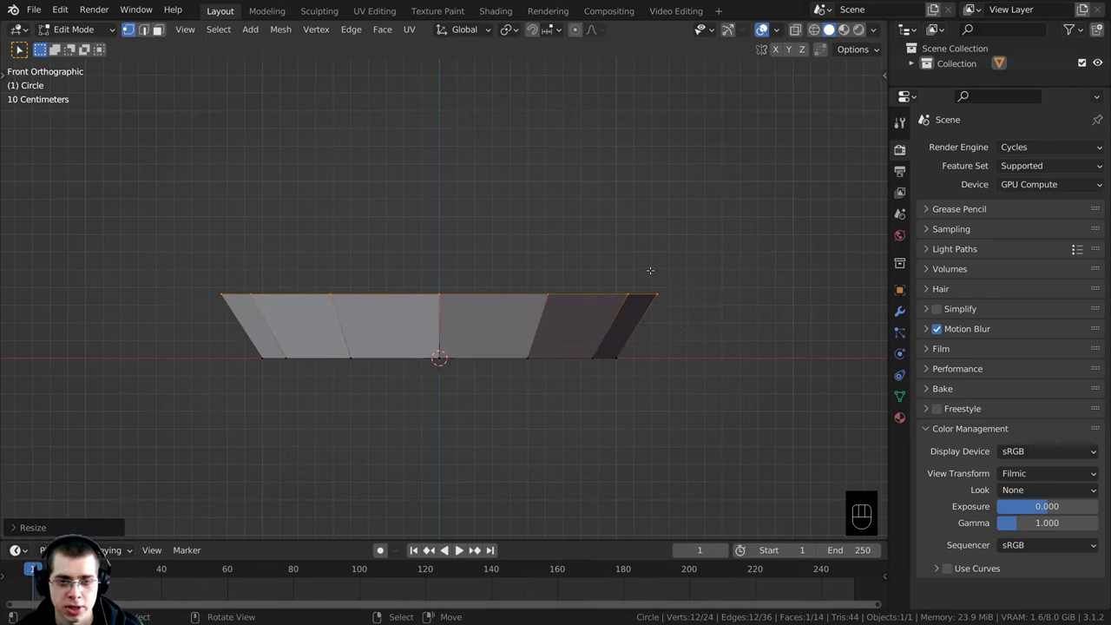
{"action": "key", "text": "g"}
{"action": "key", "text": "z"}
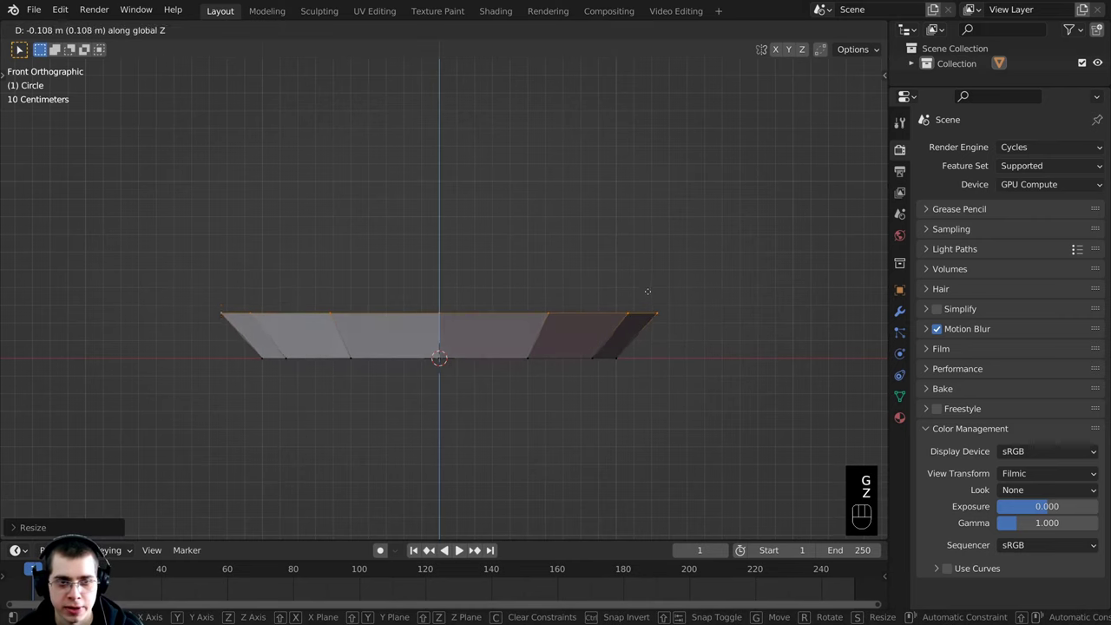
{"action": "left_click", "coordinate": [644, 292]}
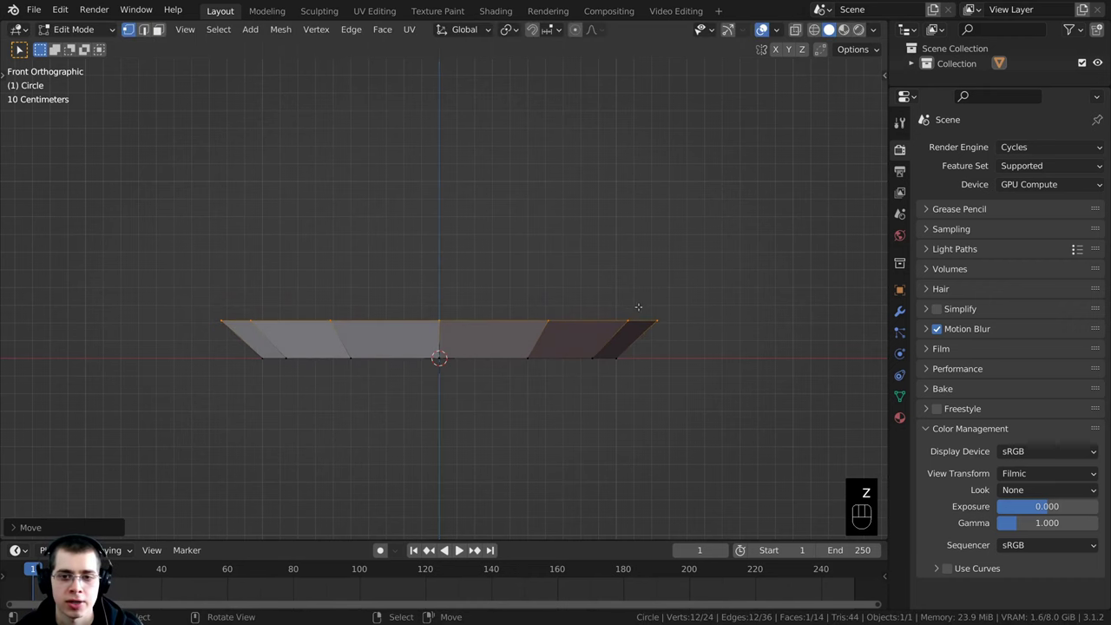
Step: Extrude the flared top face upward for a second tier and scale it in to about 0.93
{"action": "middle_click_drag", "start_coordinate": [638, 306], "coordinate": [643, 408], "text": "shift"}
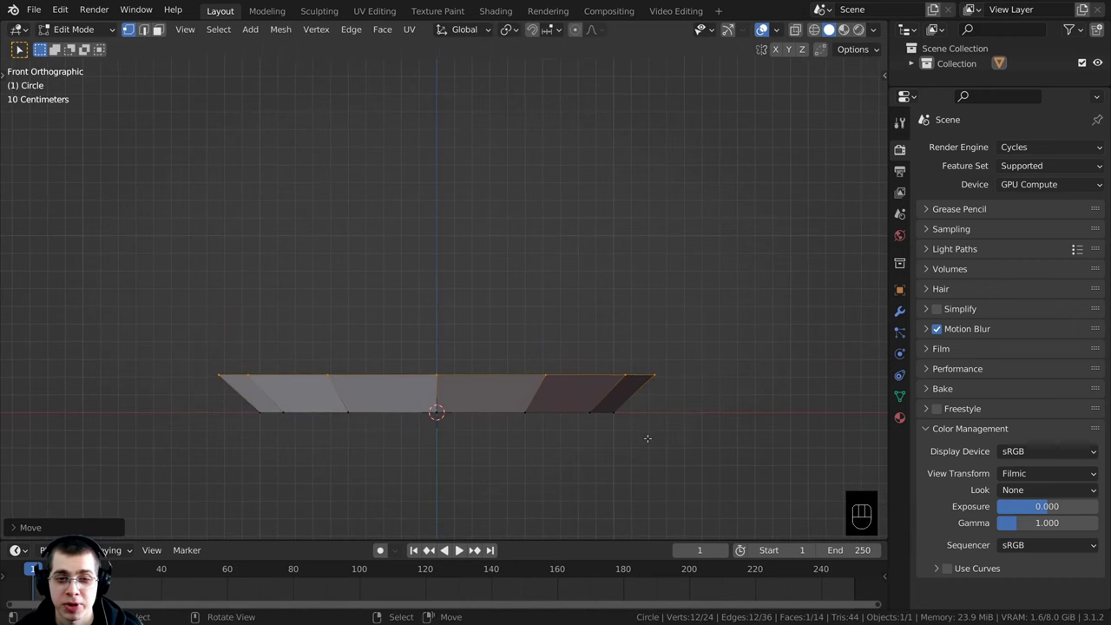
{"action": "key", "text": "e"}
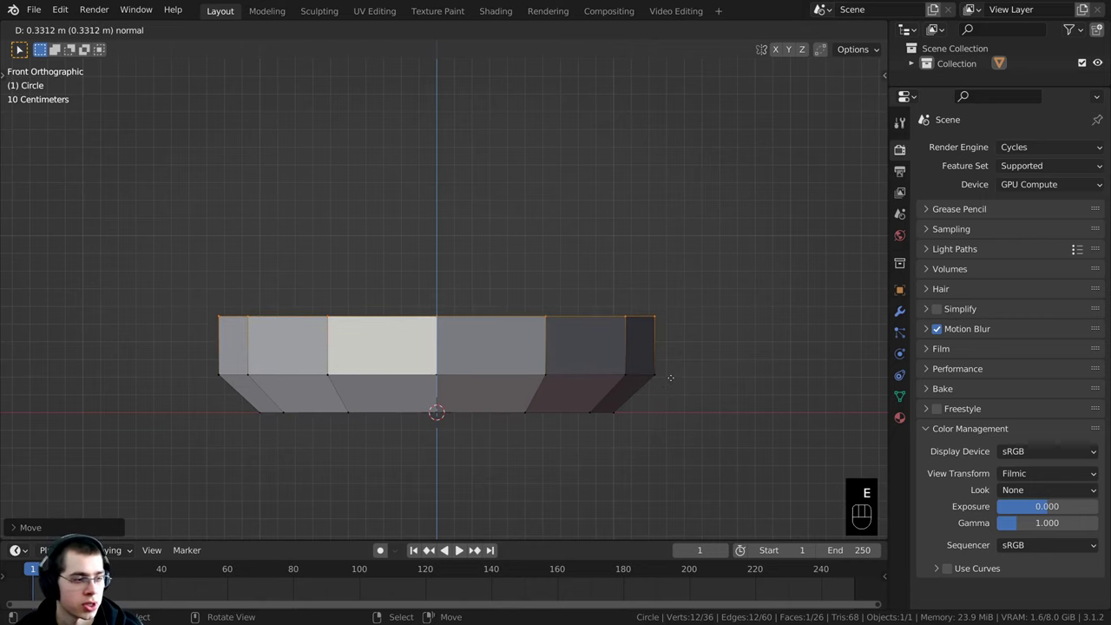
{"action": "left_click", "coordinate": [711, 358]}
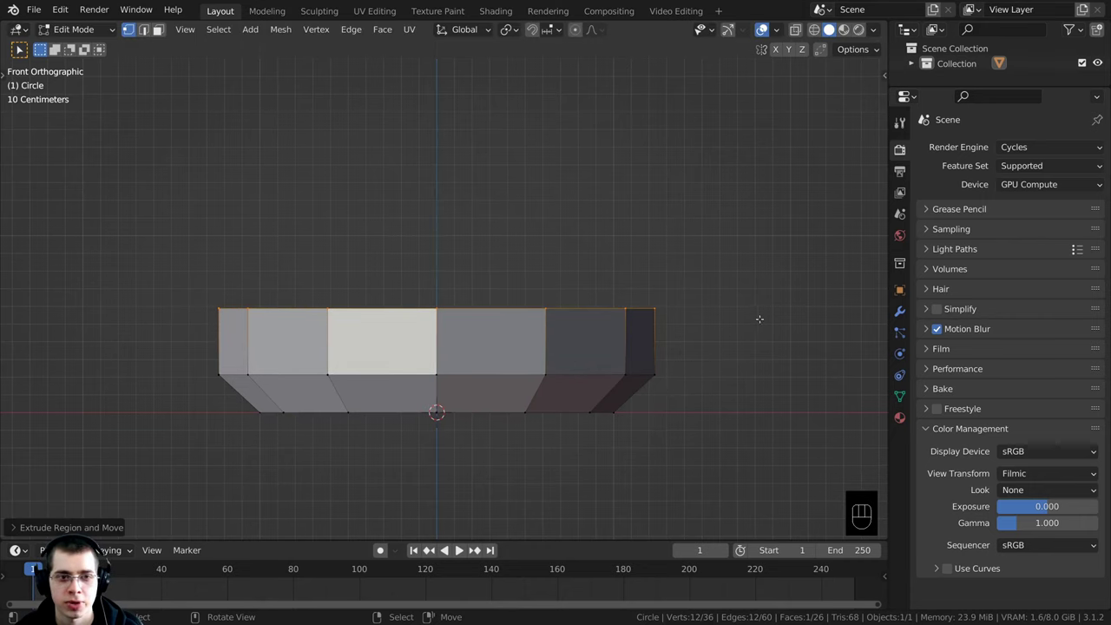
{"action": "key", "text": "s"}
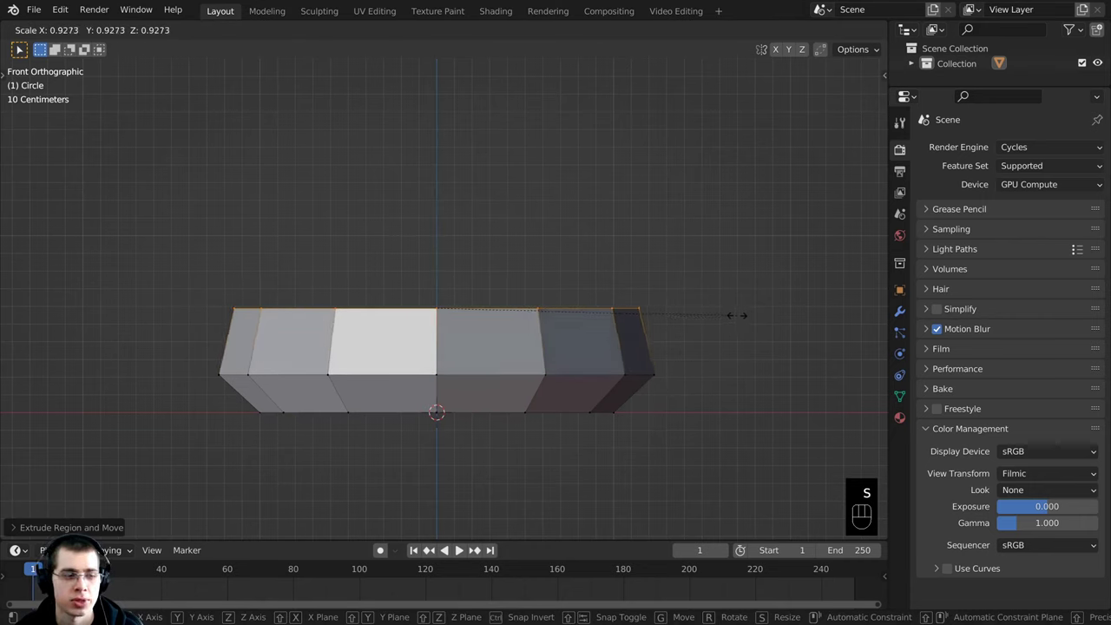
{"action": "left_click", "coordinate": [736, 315]}
Step: Extrude a third tier upward about 0.3 m from the top face and scale it inward for a stronger taper
{"action": "middle_click_drag", "start_coordinate": [736, 314], "coordinate": [732, 348], "text": "shift"}
{"action": "key", "text": "e"}
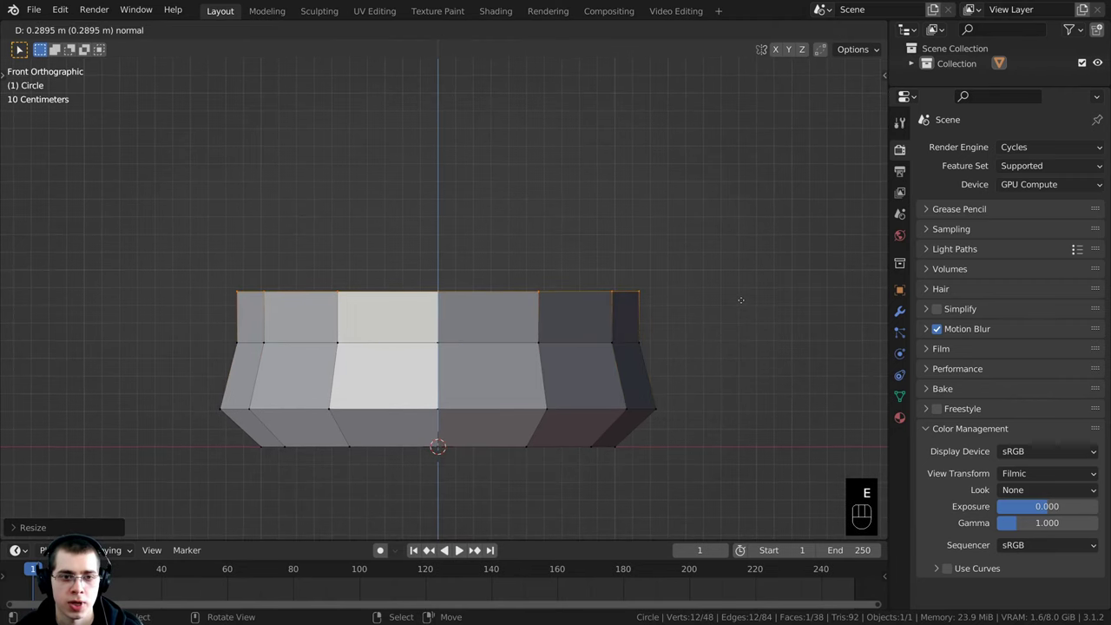
{"action": "left_click", "coordinate": [739, 298]}
{"action": "key", "text": "s"}
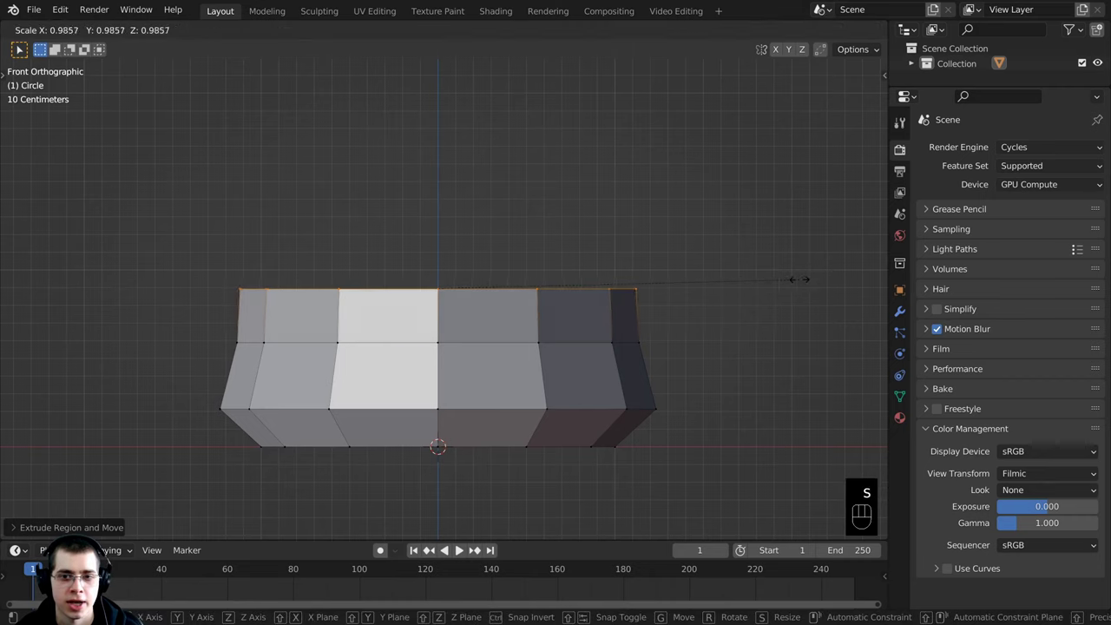
{"action": "left_click", "coordinate": [742, 320]}
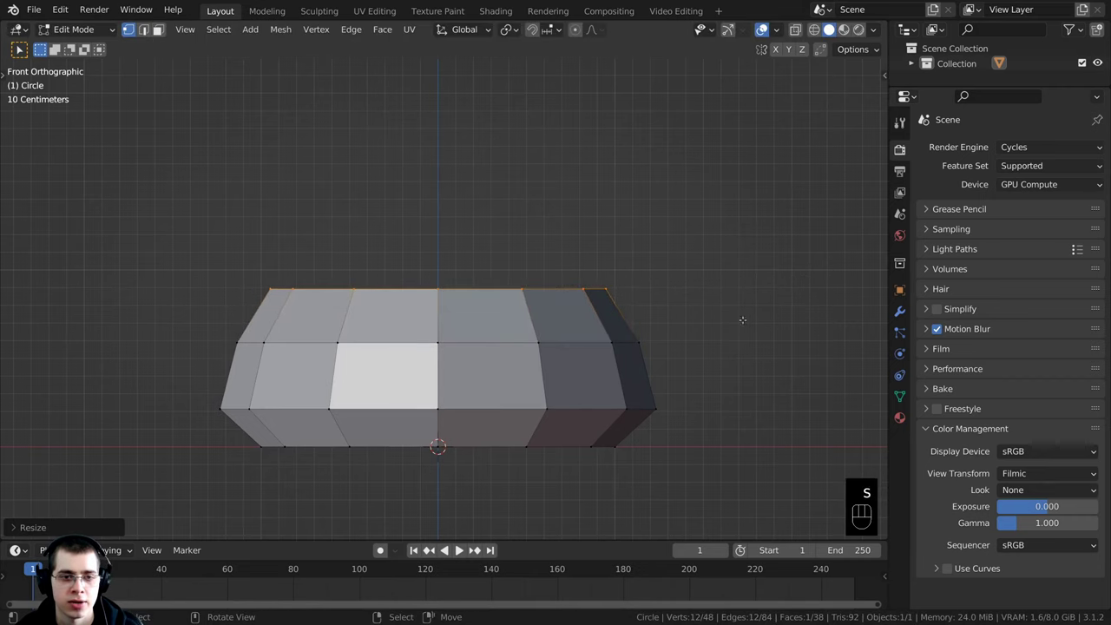
Step: Extrude a fourth tier upward about 0.26 m from the top face and scale it inward to a little over half
{"action": "key", "text": "e"}
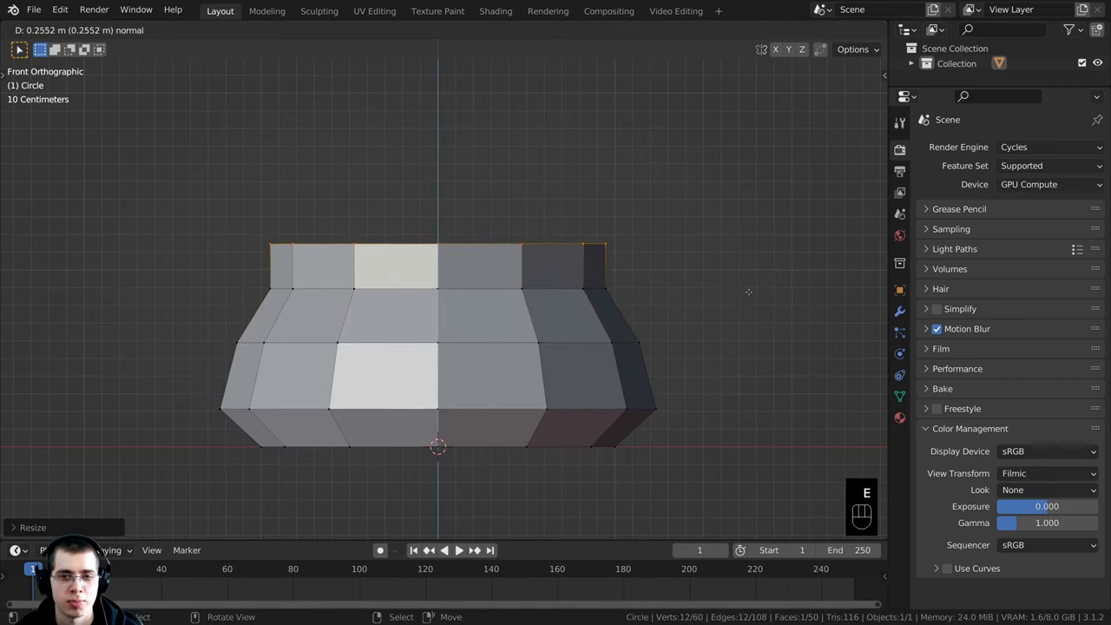
{"action": "left_click", "coordinate": [748, 290]}
{"action": "key", "text": "s"}
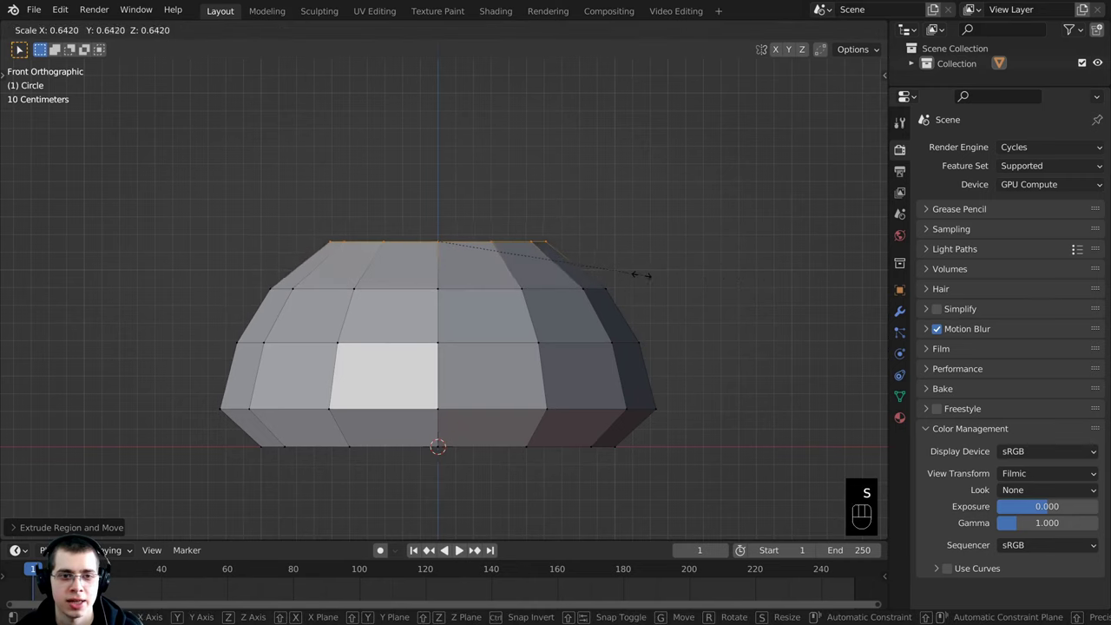
{"action": "left_click", "coordinate": [673, 284]}
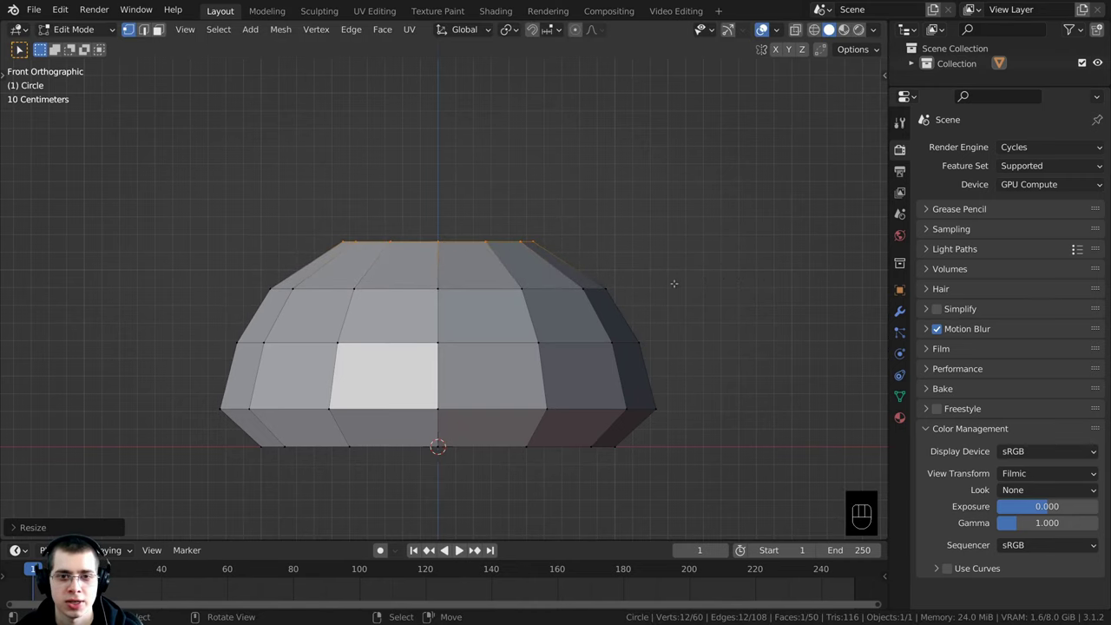
Step: Extrude a fifth tier upward about 0.15 m and scale its top face in to roughly a third, closing the dome
{"action": "key", "text": "e"}
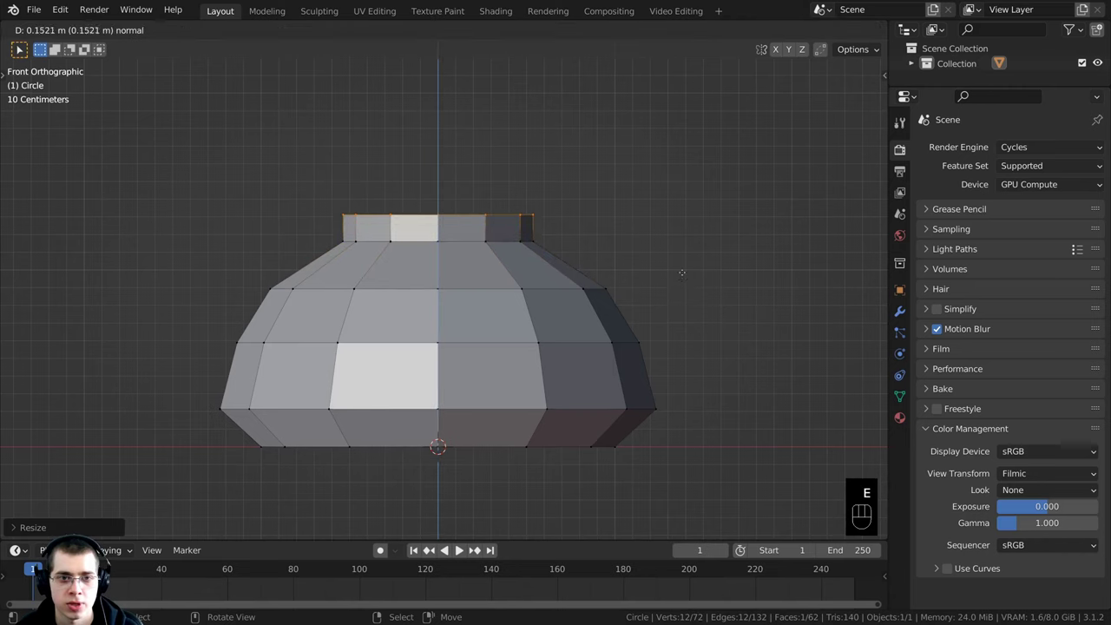
{"action": "left_click", "coordinate": [681, 267]}
{"action": "key", "text": "s"}
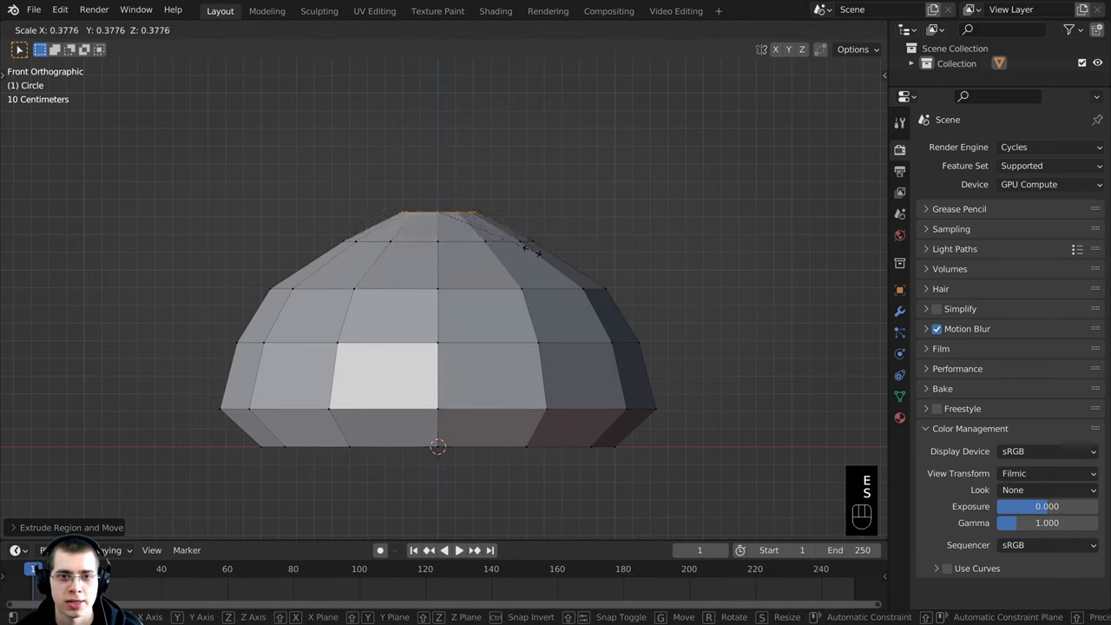
{"action": "left_click", "coordinate": [516, 245]}
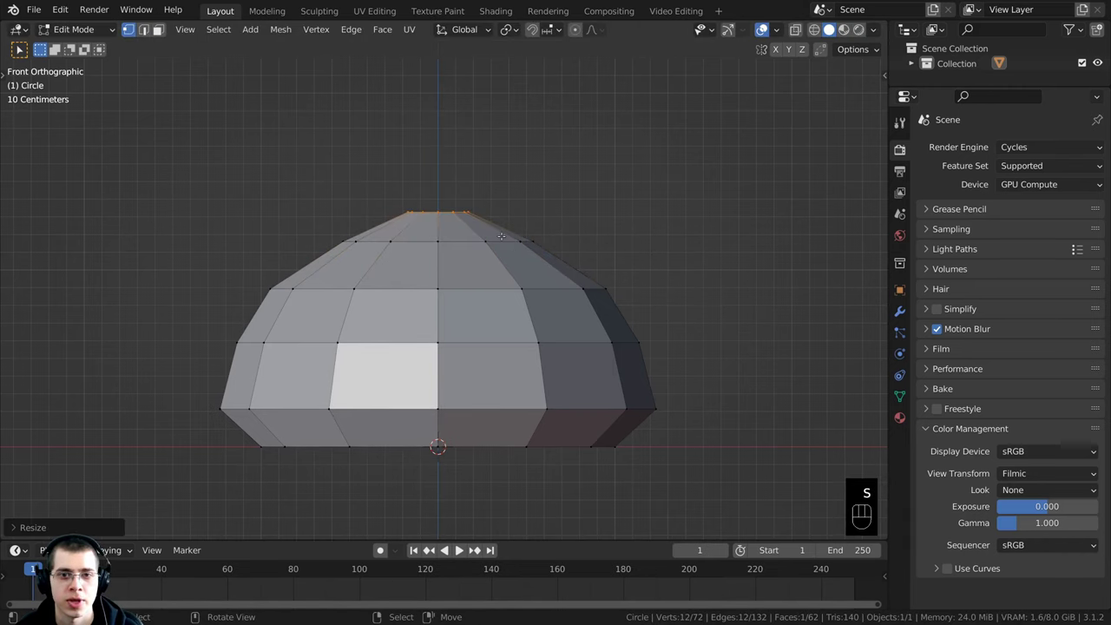
Step: Scale the dome's middle edge loop to about 0.91 and scale the loop below it slightly inward to smooth the profile
{"action": "left_click", "coordinate": [545, 288], "text": "alt"}
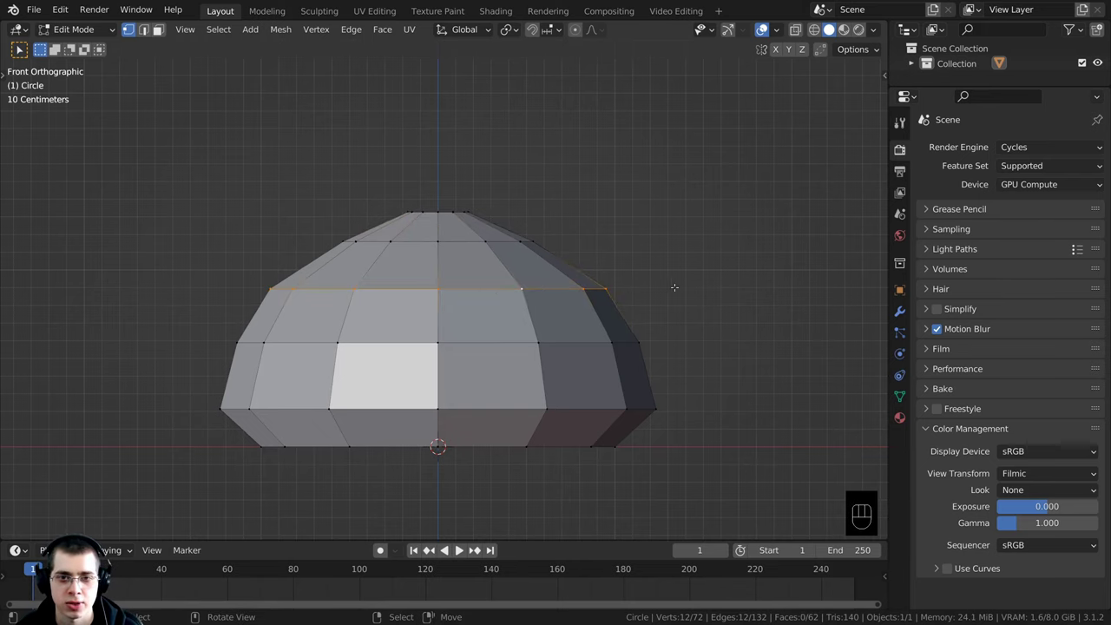
{"action": "scroll", "coordinate": [781, 269], "scroll_direction": "up", "scroll_amount": 1}
{"action": "key", "text": "s"}
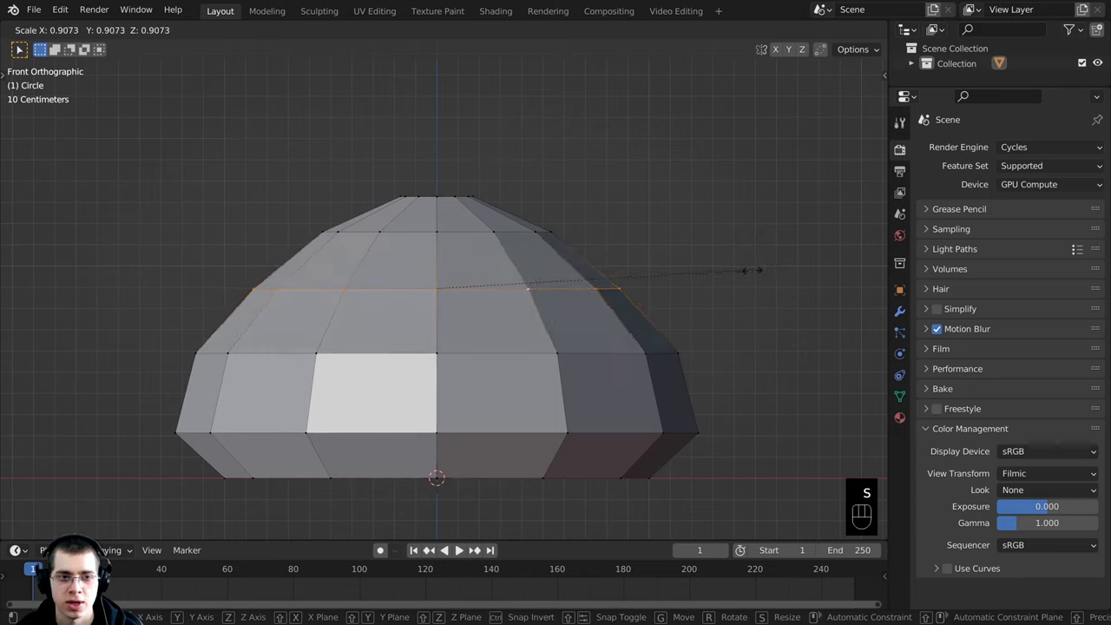
{"action": "left_click", "coordinate": [751, 270]}
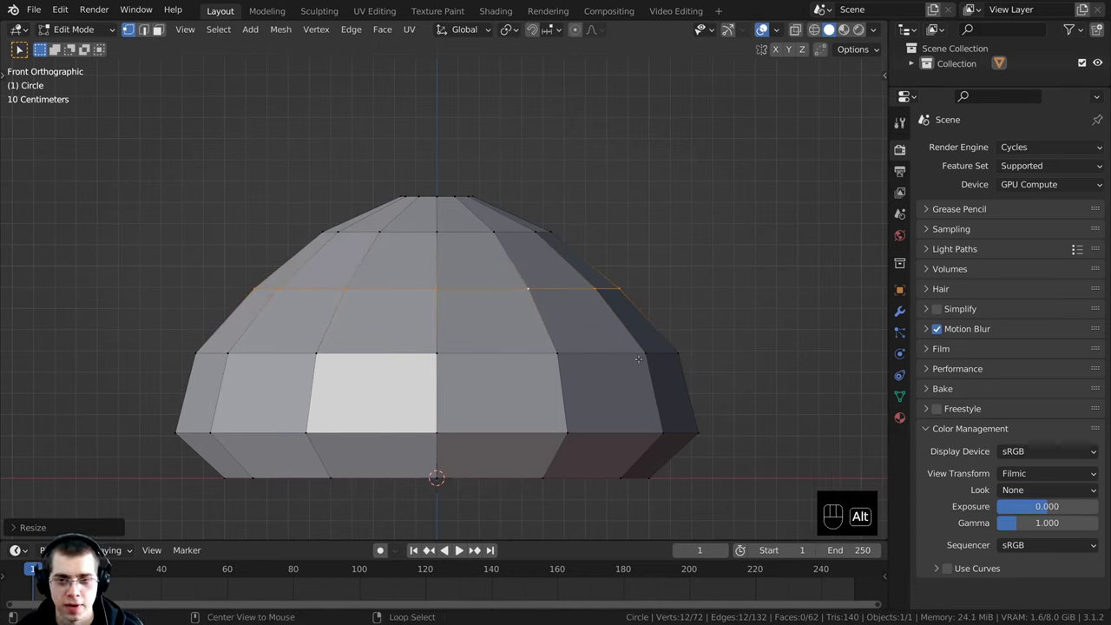
{"action": "left_click", "coordinate": [603, 355], "text": "alt"}
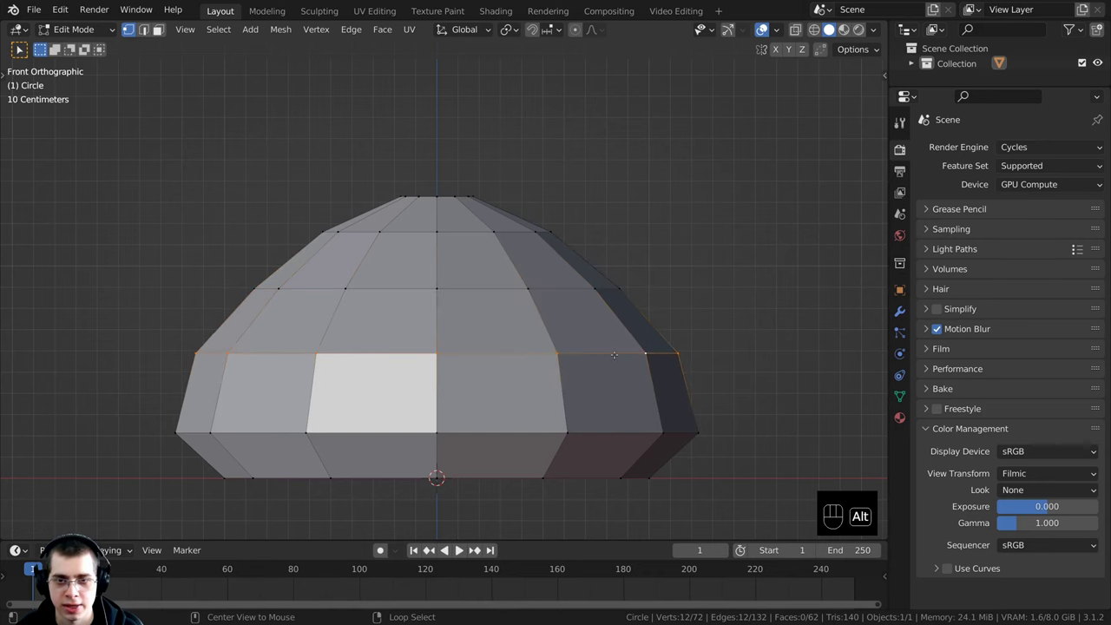
{"action": "key", "text": "s"}
{"action": "left_click", "coordinate": [805, 340]}
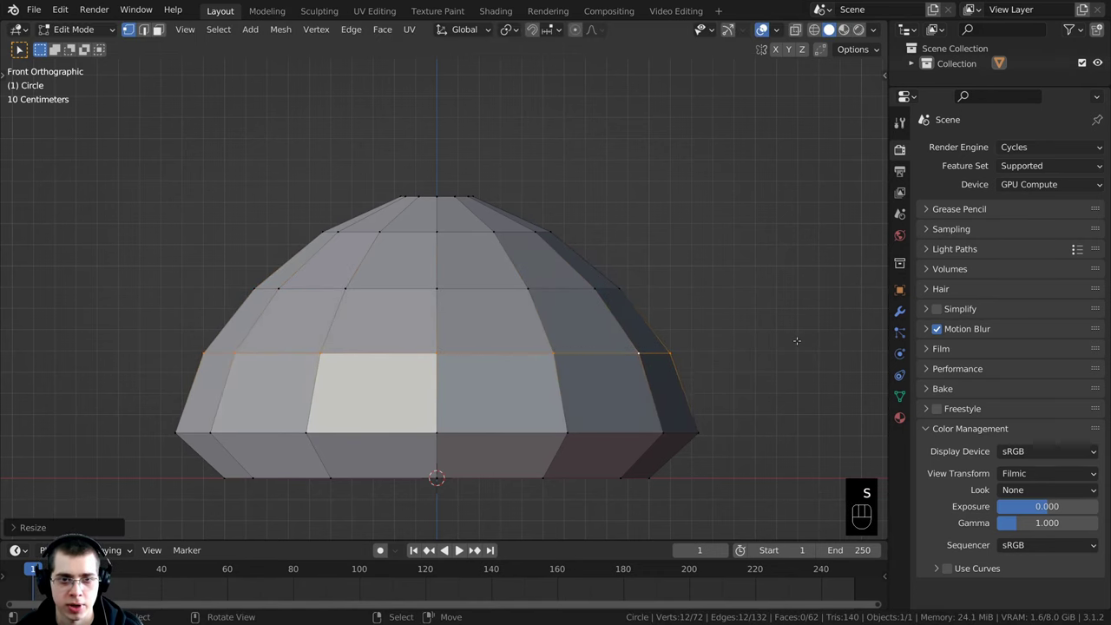
Step: Flatten the whole mesh along Z to about 0.86 and lower it about 0.11 m so its base meets the ground line
{"action": "scroll", "coordinate": [796, 340], "scroll_direction": "down", "scroll_amount": 2}
{"action": "key", "text": "KP_1"}
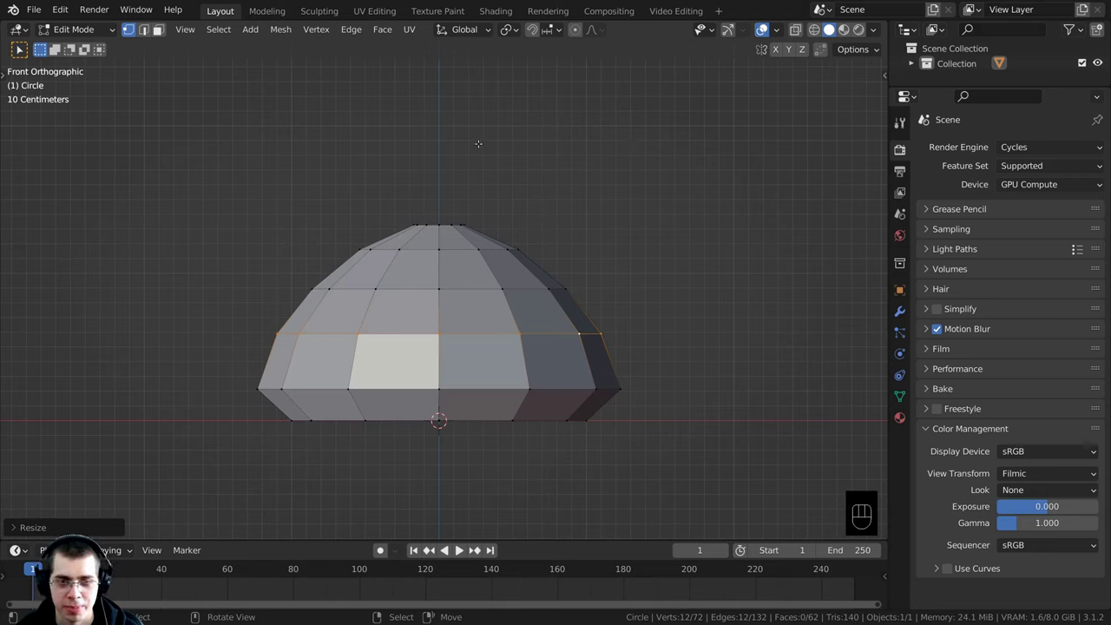
{"action": "key", "text": "a"}
{"action": "key", "text": "a"}
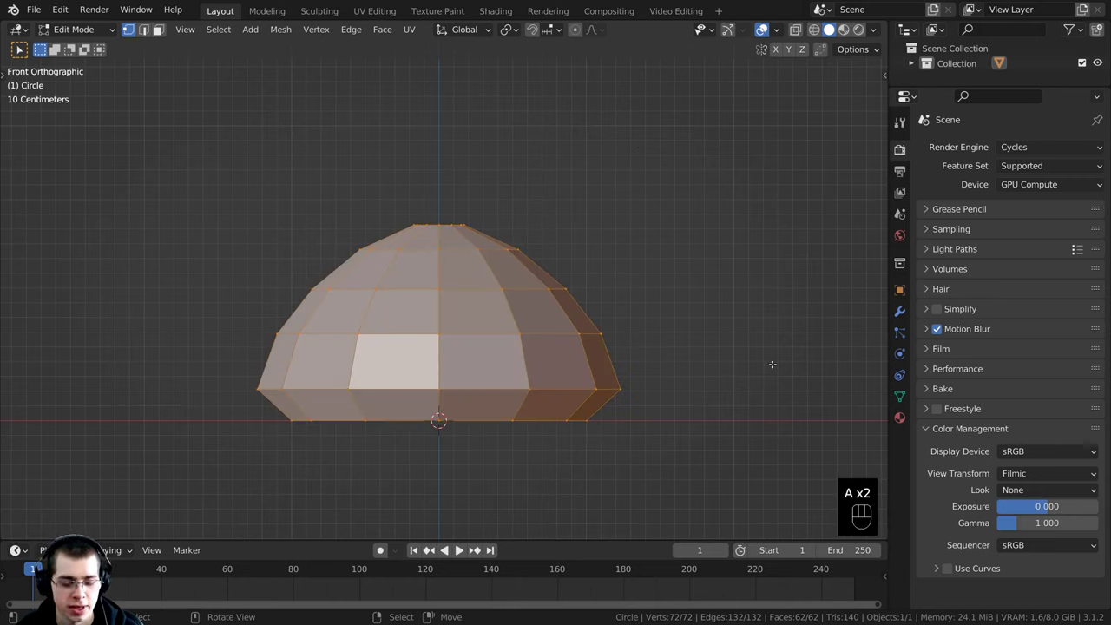
{"action": "key", "text": "s"}
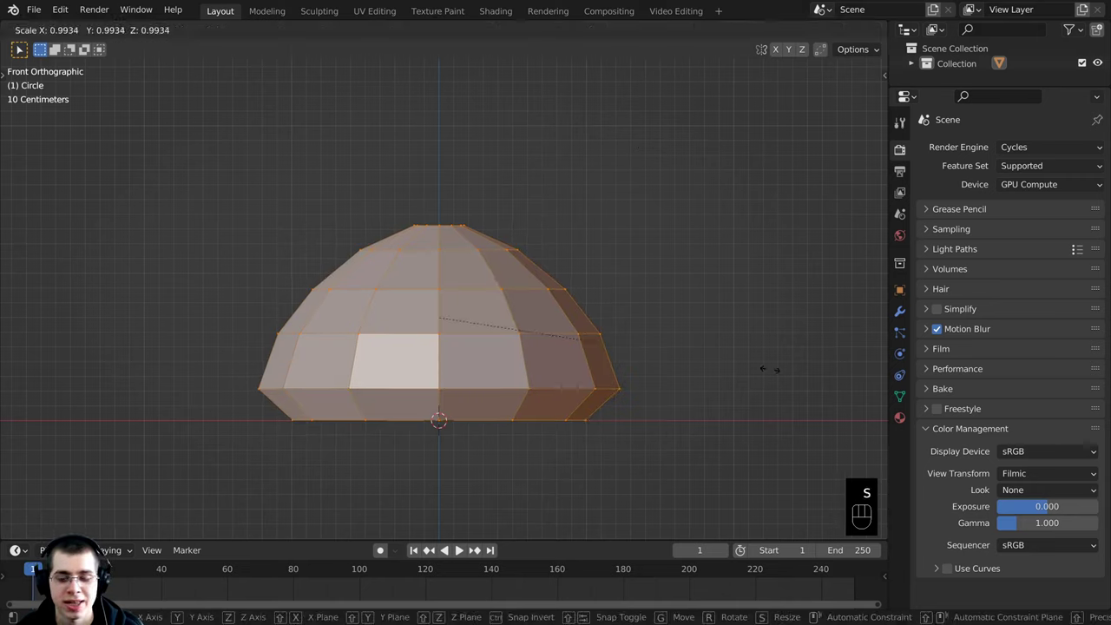
{"action": "key", "text": "z"}
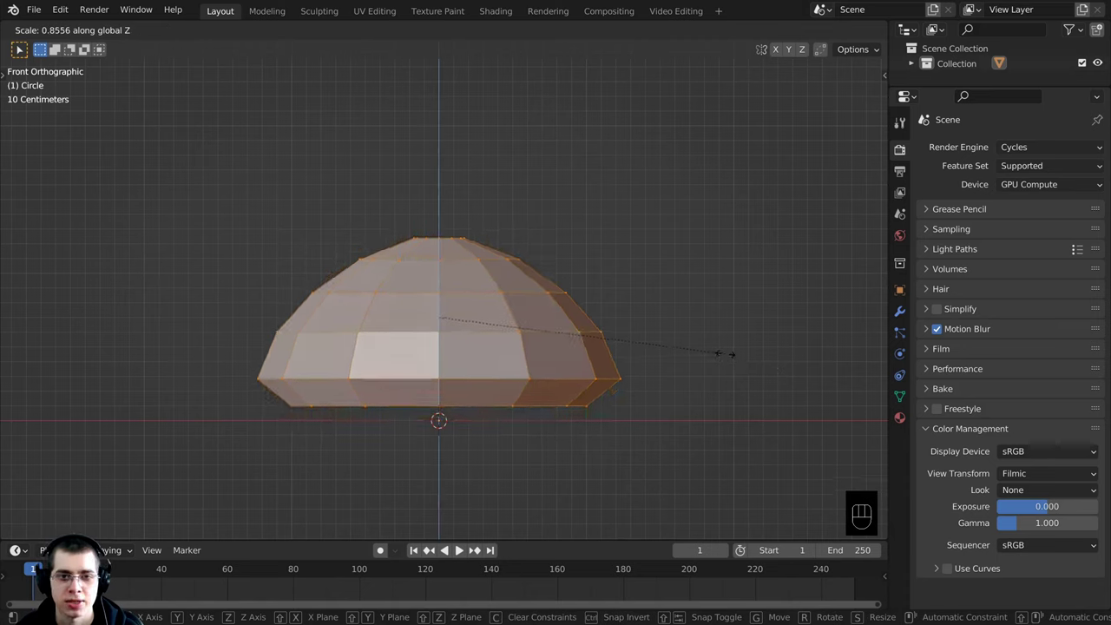
{"action": "left_click", "coordinate": [720, 353]}
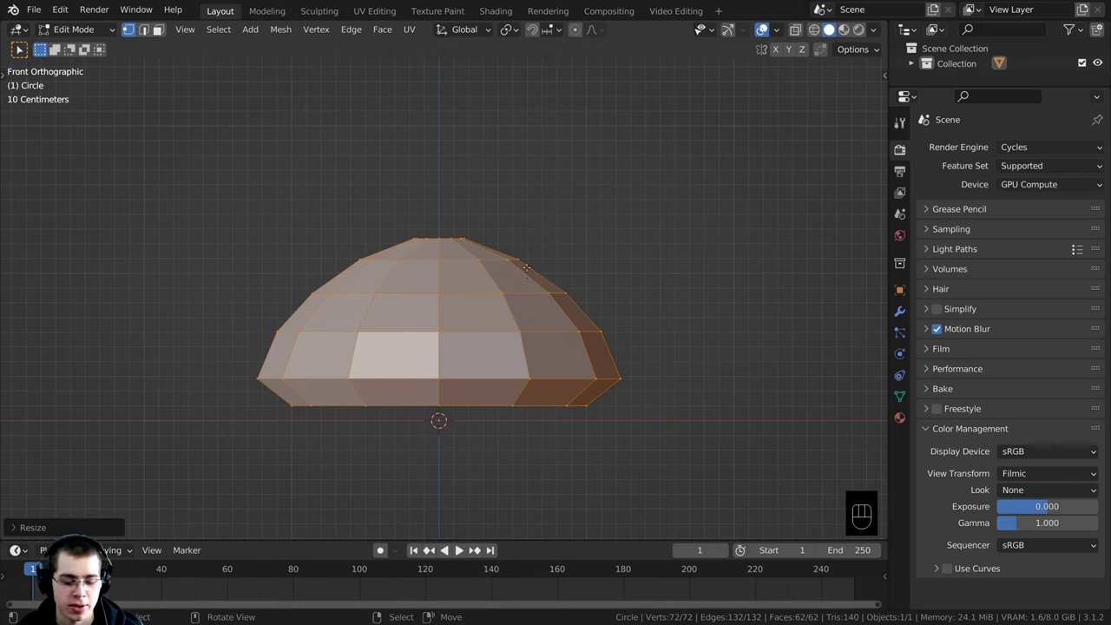
{"action": "key", "text": "g"}
{"action": "key", "text": "z"}
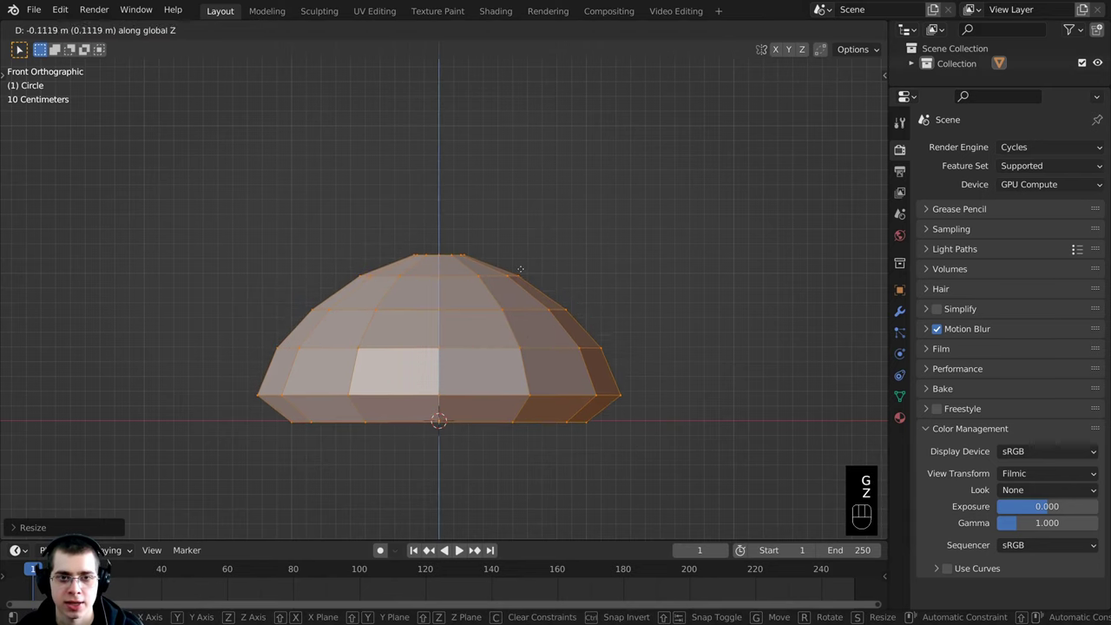
{"action": "left_click", "coordinate": [520, 271]}
Step: Select the cap's bottom face in face select mode and inset it about 0.33 m
{"action": "middle_click_drag", "start_coordinate": [520, 271], "coordinate": [351, 340]}
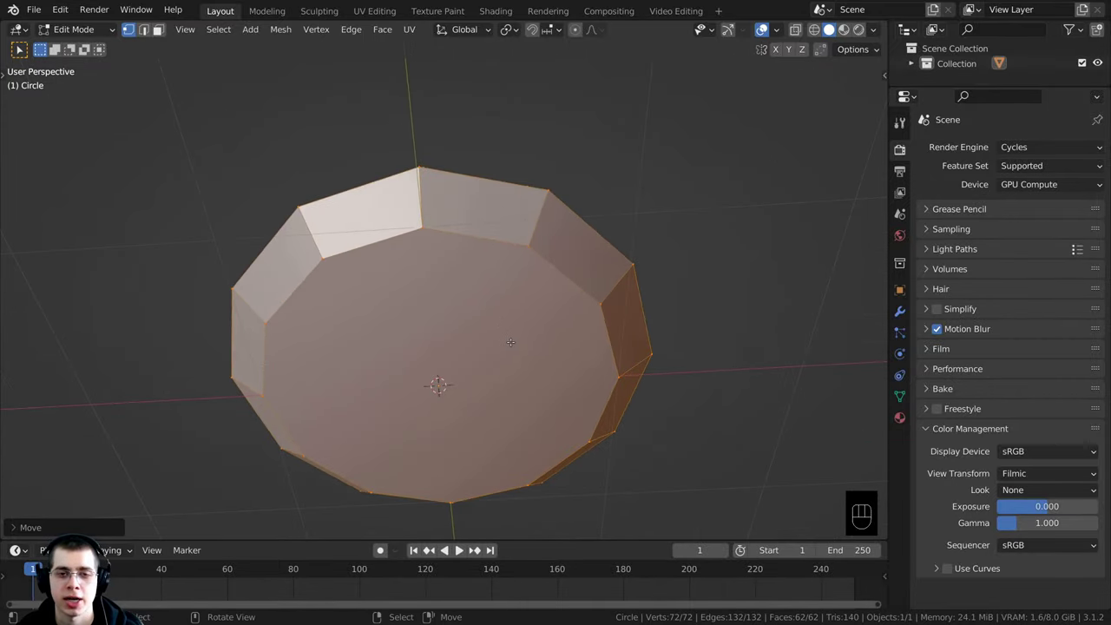
{"action": "middle_click_drag", "start_coordinate": [510, 342], "coordinate": [533, 373]}
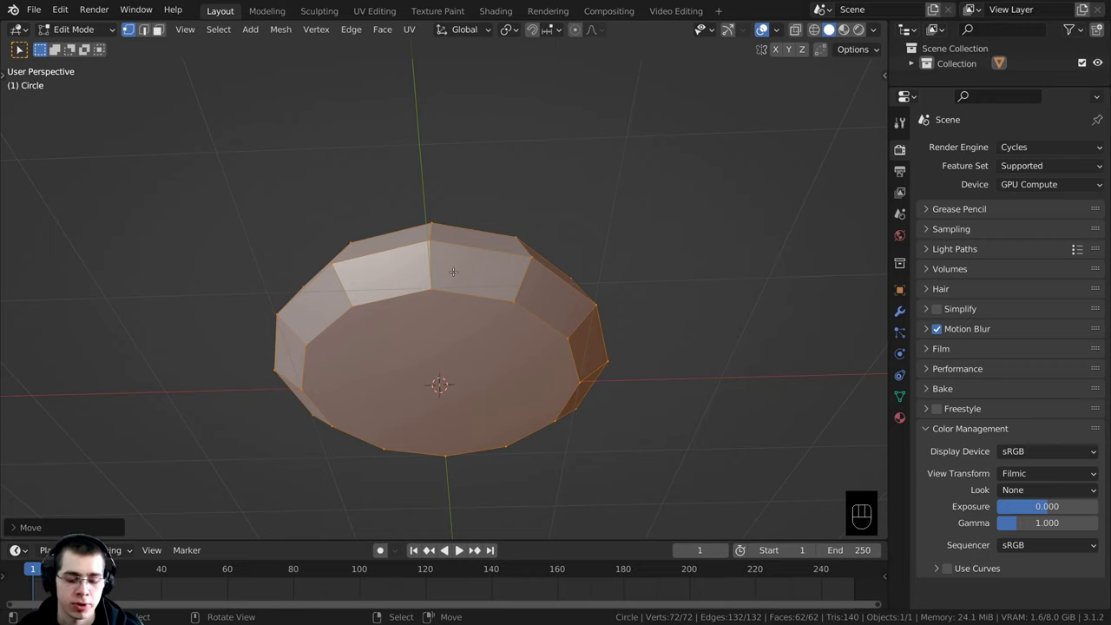
{"action": "key", "text": "3"}
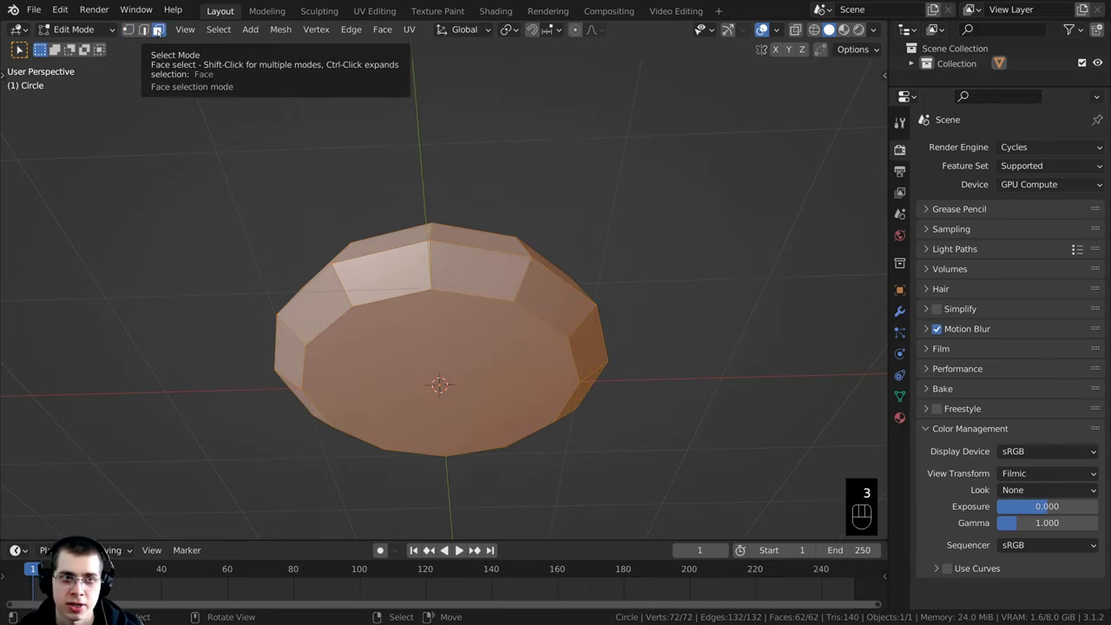
{"action": "left_click", "coordinate": [457, 345]}
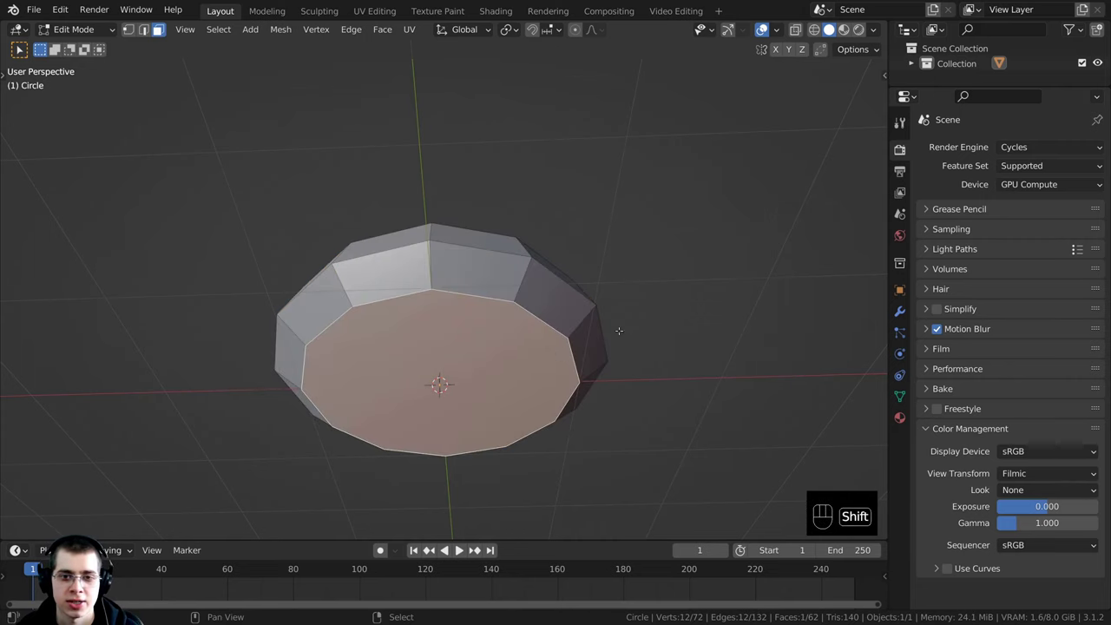
{"action": "middle_click_drag", "start_coordinate": [618, 331], "coordinate": [621, 281], "text": "shift"}
{"action": "scroll", "coordinate": [729, 288], "scroll_direction": "up", "scroll_amount": 1}
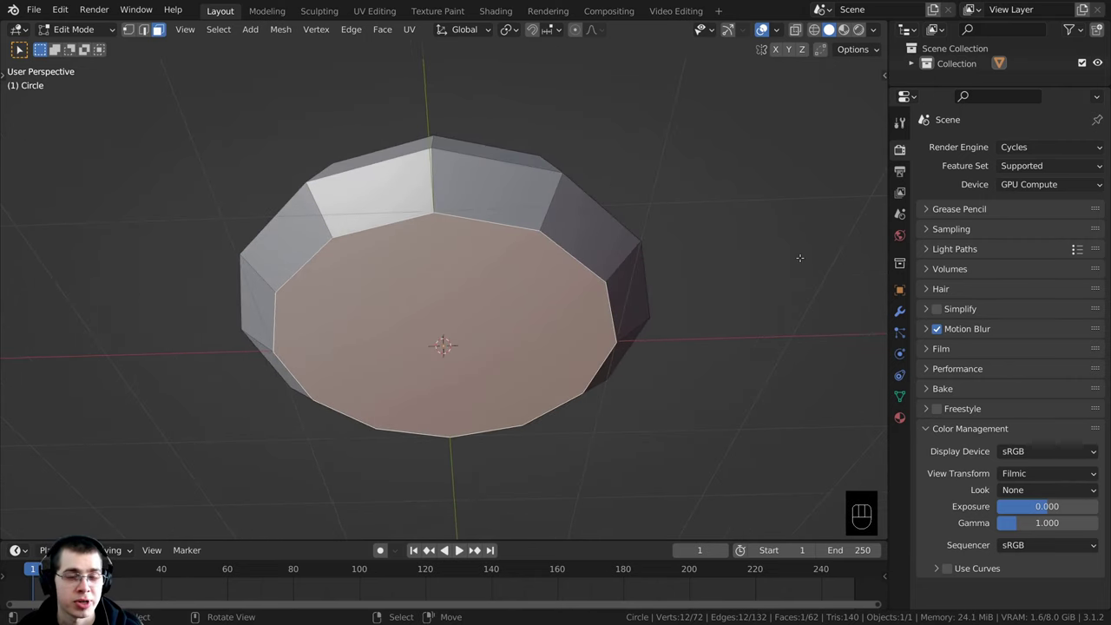
{"action": "key", "text": "i"}
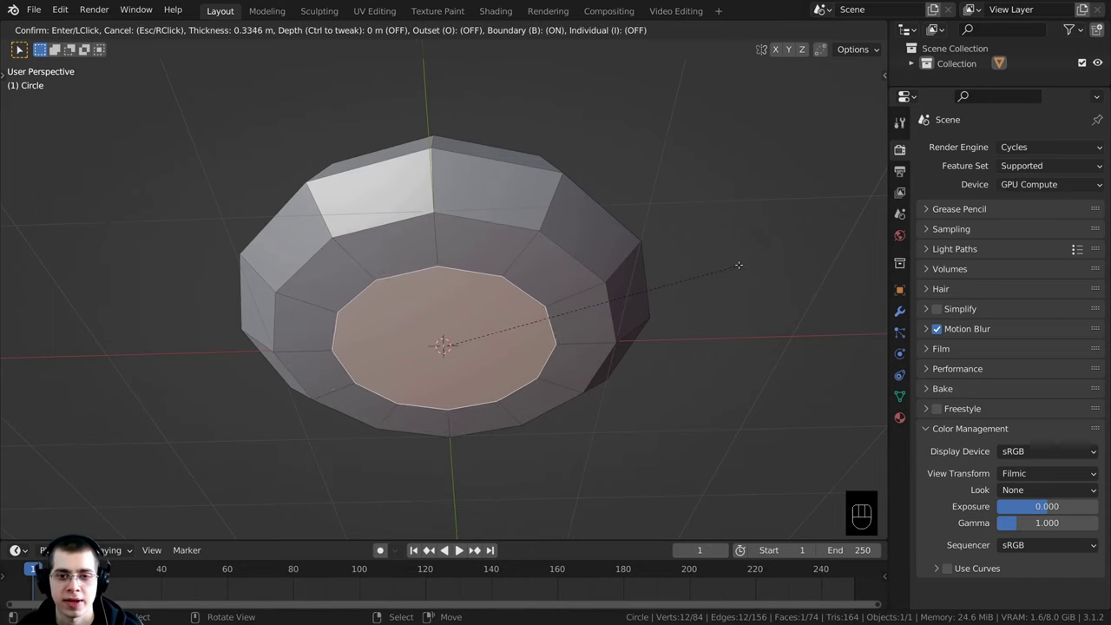
{"action": "left_click", "coordinate": [691, 339]}
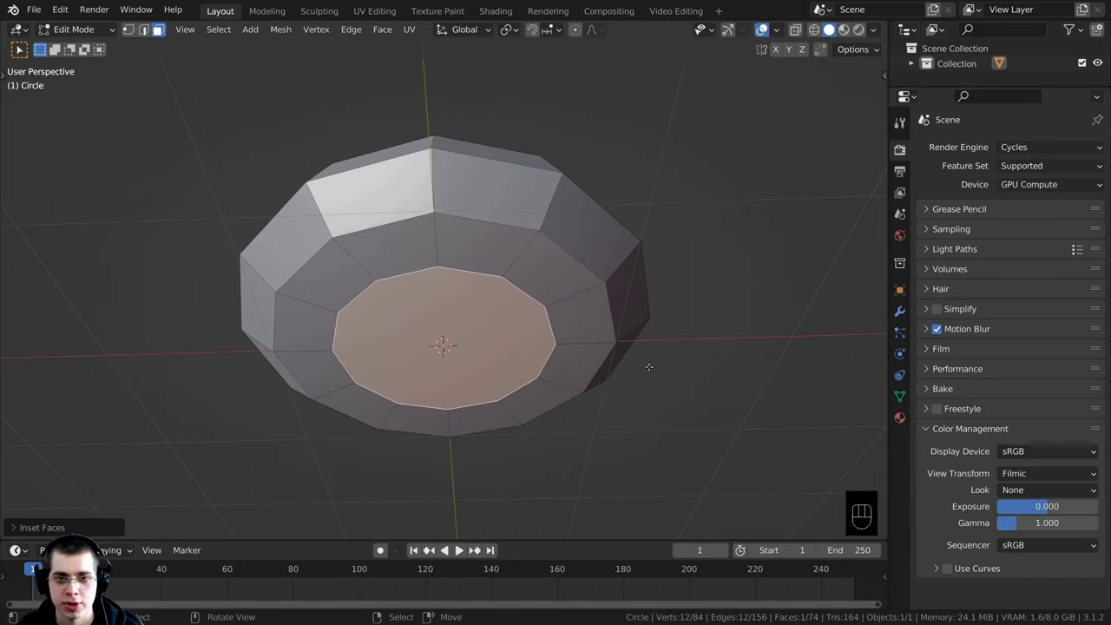
Step: Raise the inset bottom face about 0.17 m along Z to hollow the underside of the cap
{"action": "key", "text": "g"}
{"action": "key", "text": "z"}
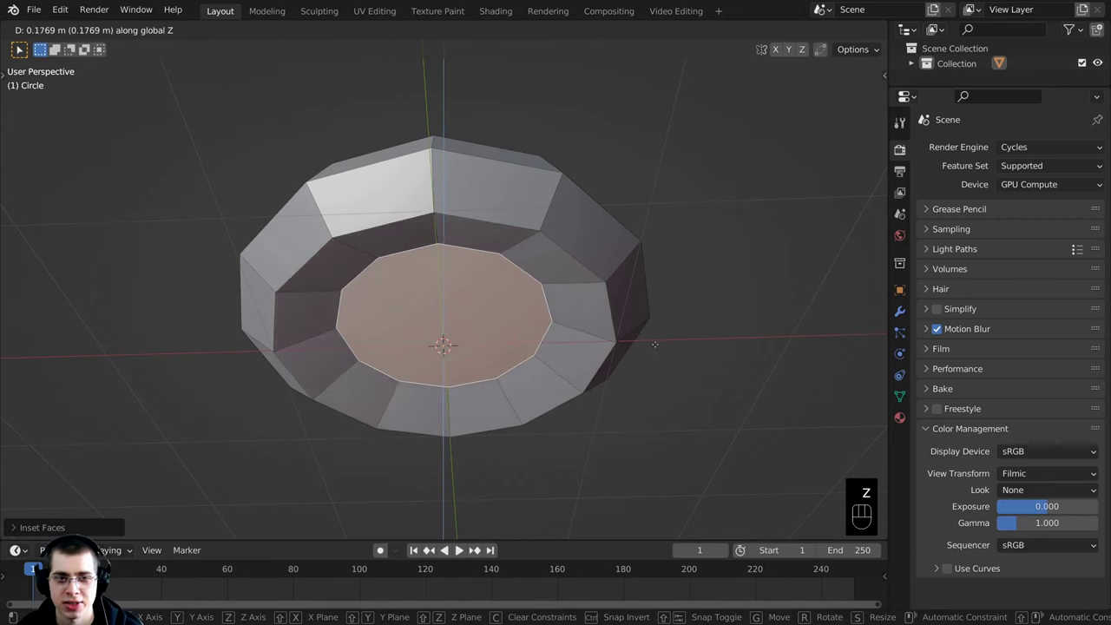
{"action": "left_click", "coordinate": [653, 351]}
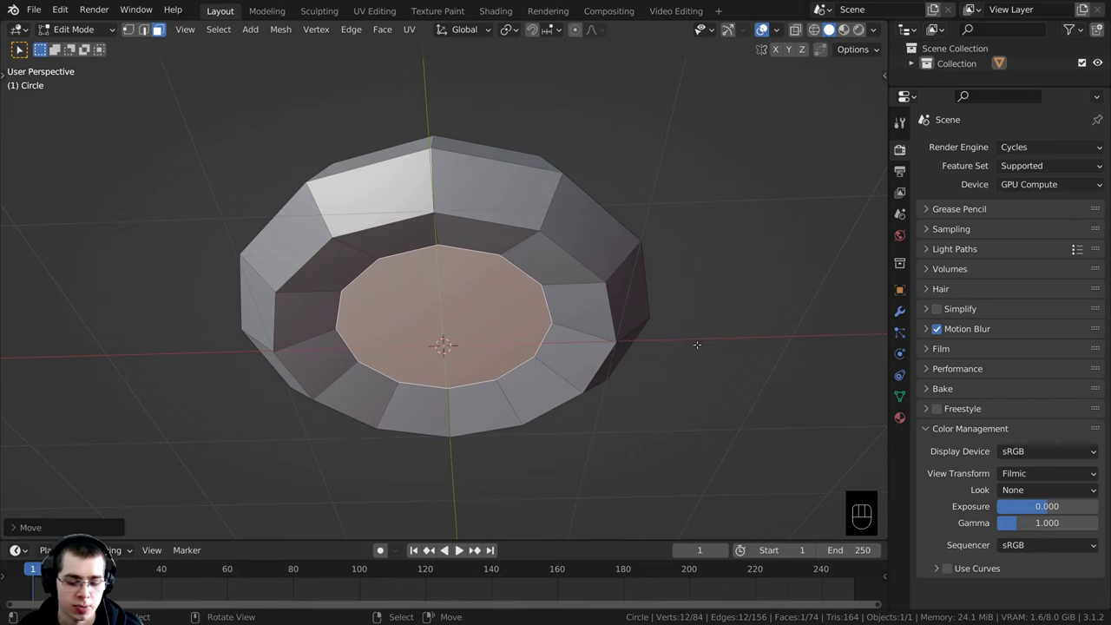
Step: Inset the raised underside face a second time and move it up about 0.09 m along Z
{"action": "key", "text": "i"}
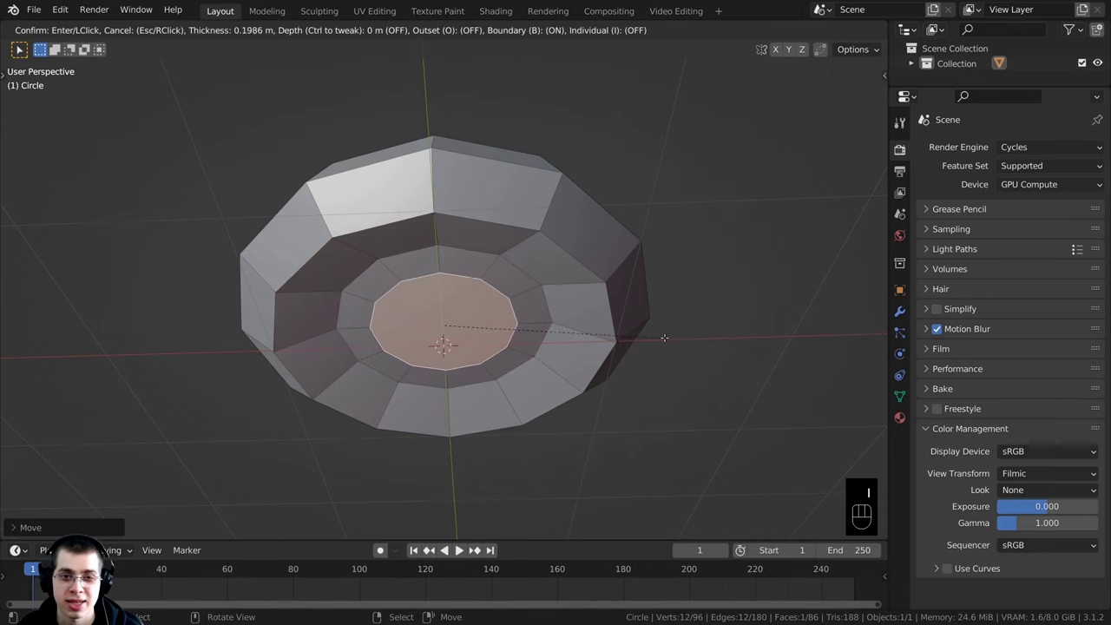
{"action": "left_click", "coordinate": [655, 337]}
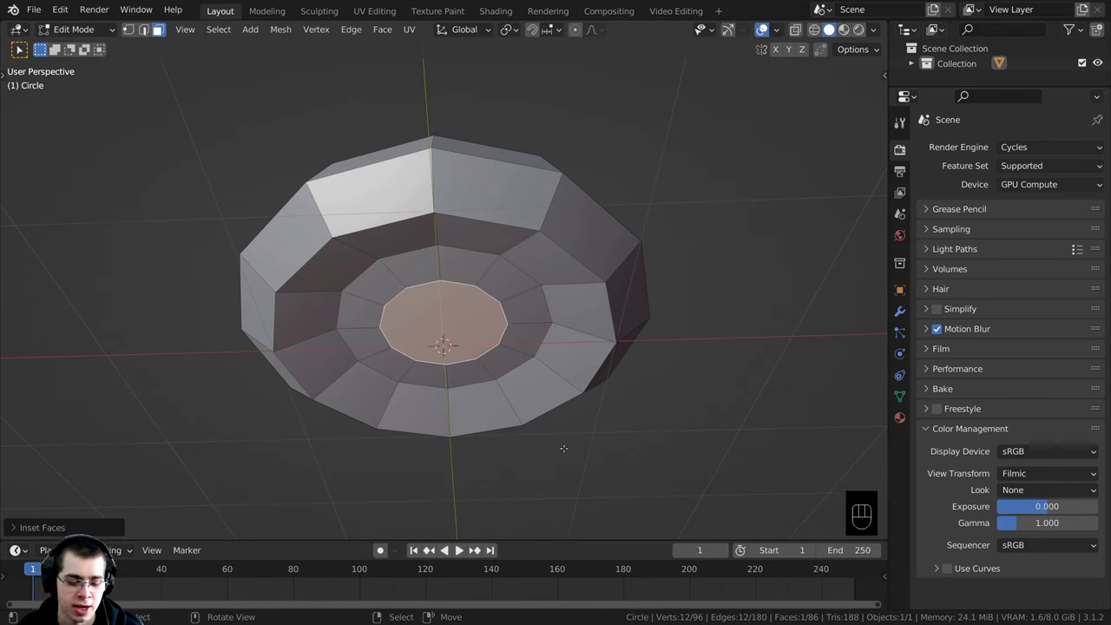
{"action": "key", "text": "g"}
{"action": "key", "text": "z"}
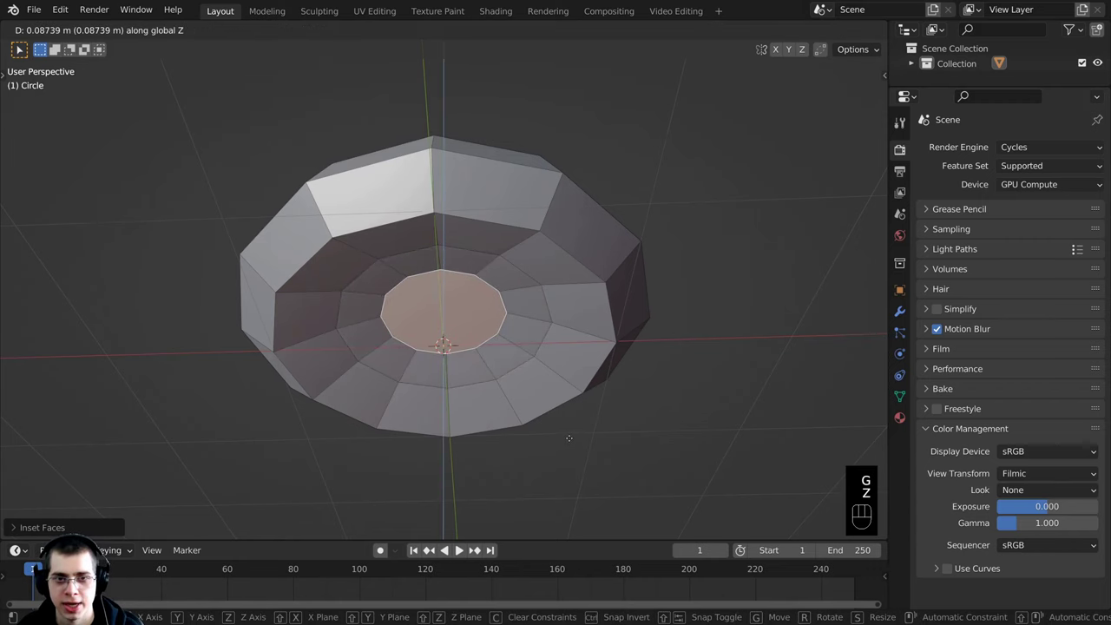
{"action": "left_click", "coordinate": [568, 438]}
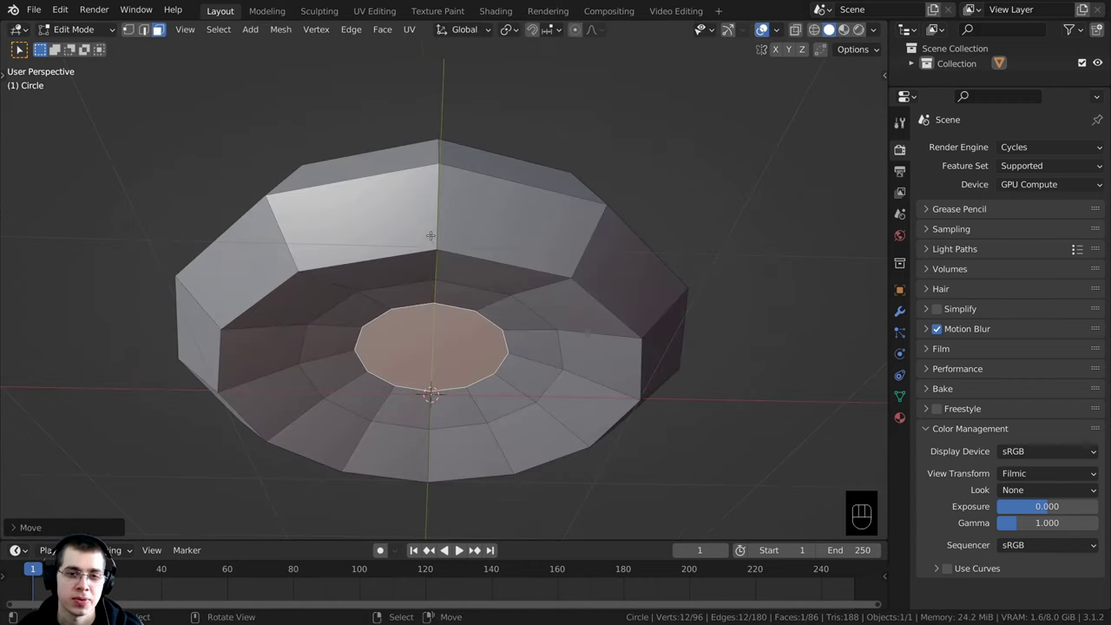
Step: Select the edge loop around the cap's bottom rim in vertex select mode and bevel it about 0.096 m wide with one segment
{"action": "scroll", "coordinate": [506, 242], "scroll_direction": "up", "scroll_amount": 2}
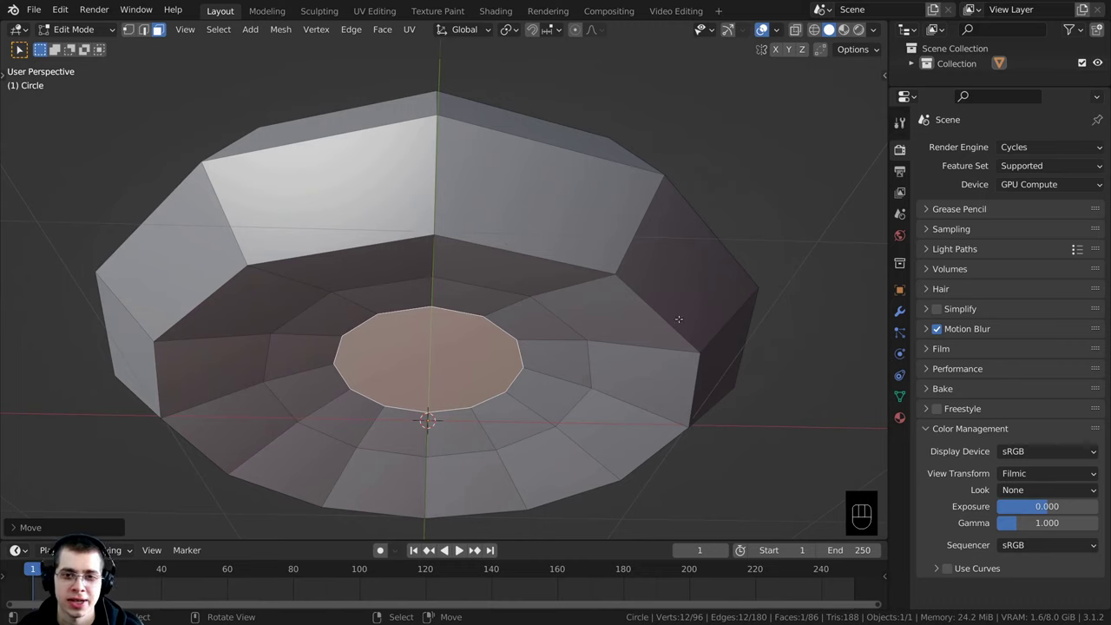
{"action": "left_click", "coordinate": [128, 29]}
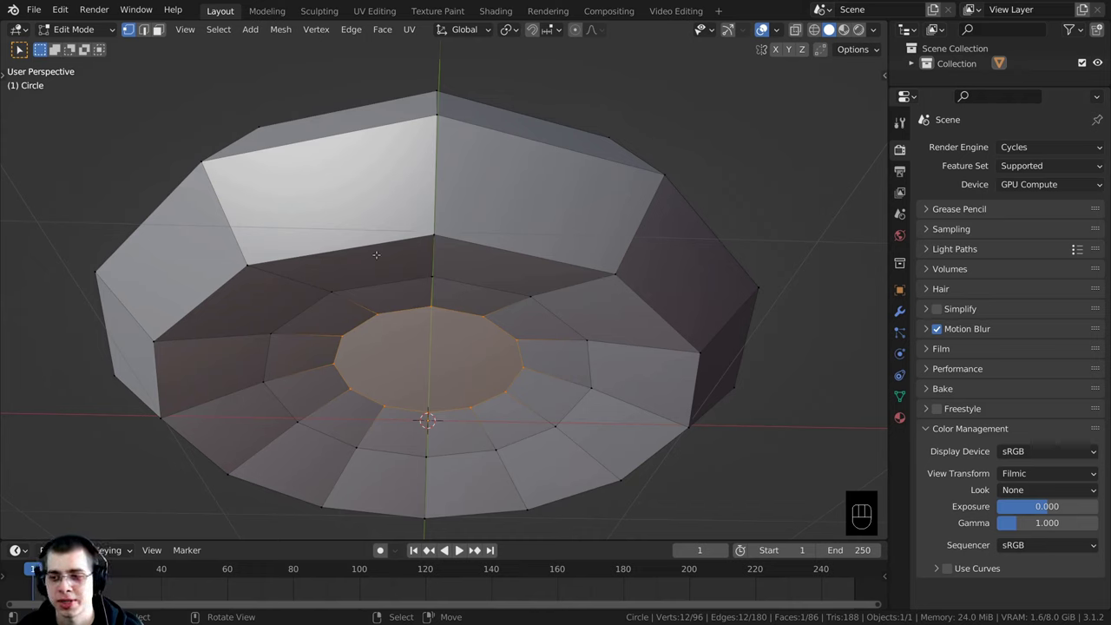
{"action": "key", "text": "1"}
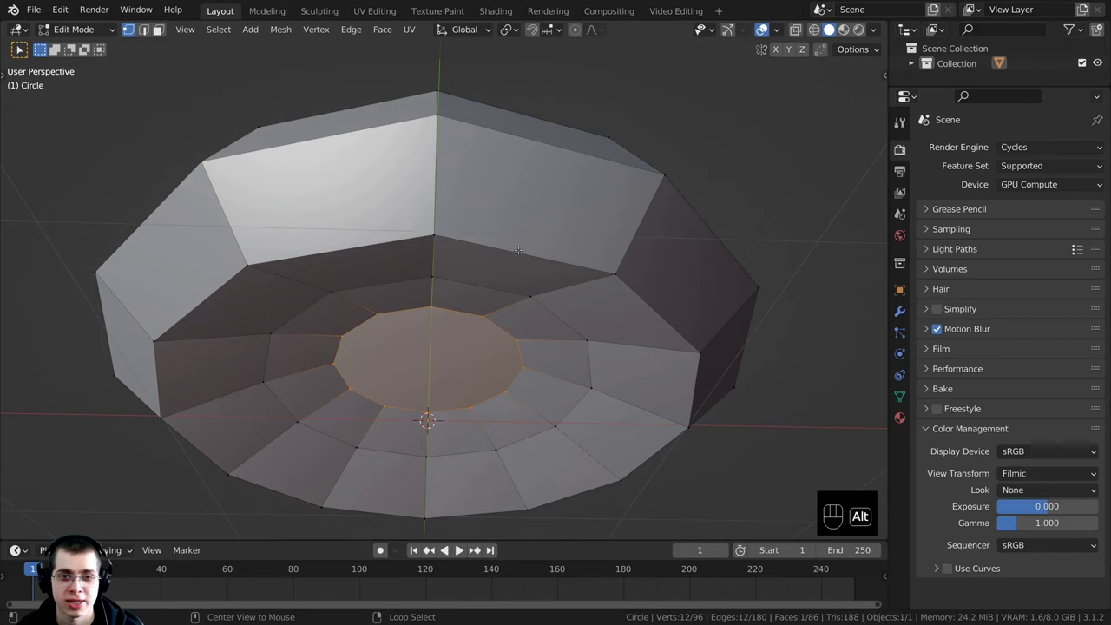
{"action": "left_click", "coordinate": [518, 250], "text": "alt"}
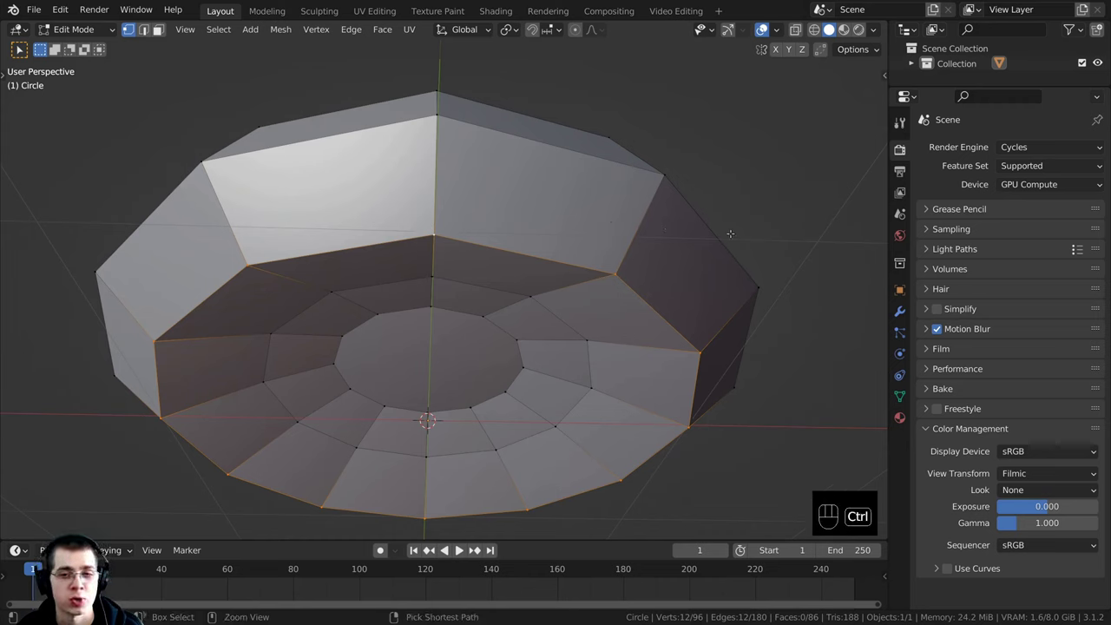
{"action": "key", "text": "ctrl+b"}
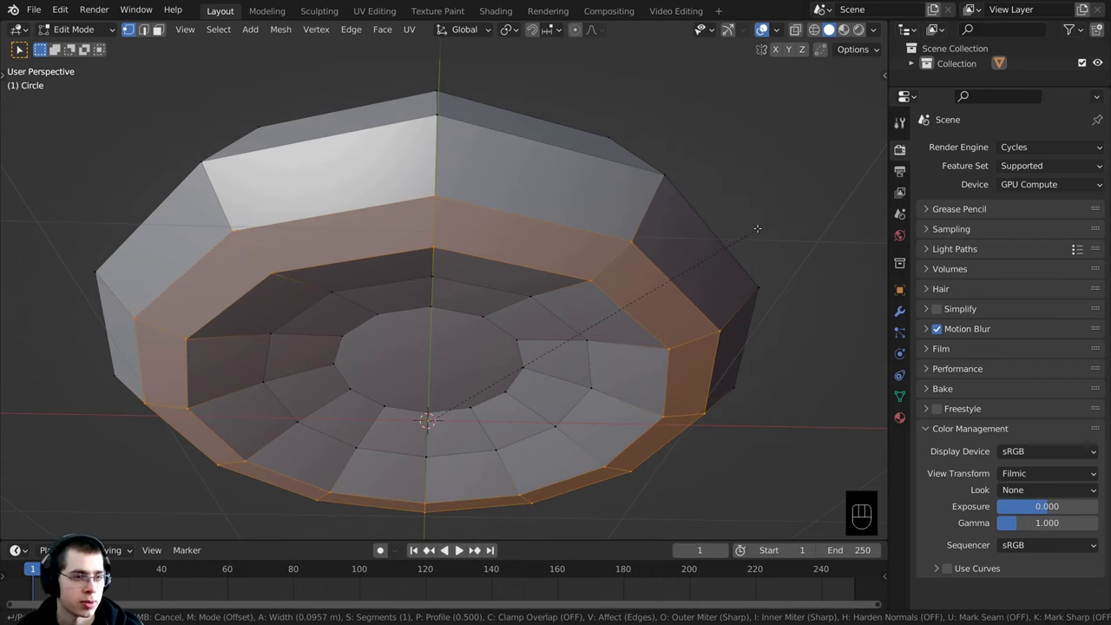
{"action": "left_click", "coordinate": [758, 229]}
{"action": "scroll", "coordinate": [665, 235], "scroll_direction": "down", "scroll_amount": 5}
{"action": "mouse_move", "coordinate": [665, 235]}
{"action": "middle_mouse_down"}
{"action": "mouse_move", "coordinate": [586, 289]}
{"action": "mouse_move", "coordinate": [652, 273]}
{"action": "mouse_move", "coordinate": [667, 234]}
{"action": "middle_mouse_up"}
Step: Return the cap to Object Mode and save the file
{"action": "key", "text": "Tab"}
{"action": "mouse_move", "coordinate": [565, 187]}
{"action": "middle_mouse_down"}
{"action": "mouse_move", "coordinate": [566, 286]}
{"action": "mouse_move", "coordinate": [575, 175]}
{"action": "mouse_move", "coordinate": [581, 199]}
{"action": "middle_mouse_up"}
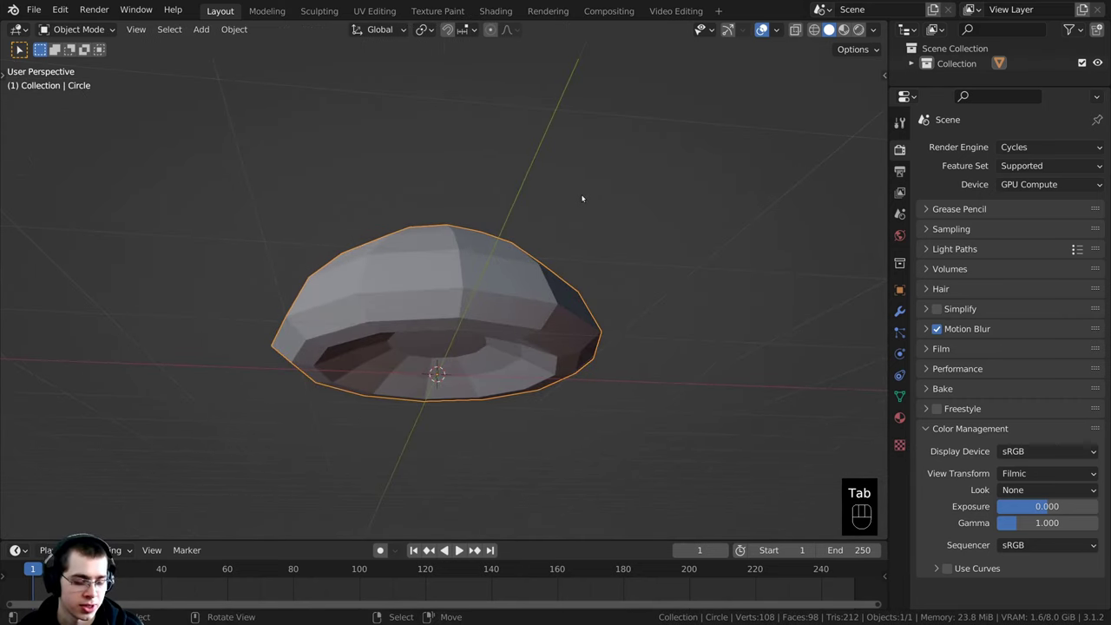
{"action": "key", "text": "ctrl+s"}
Step: Add a level 2 Subdivision Surface modifier to the mushroom cap
{"action": "middle_click_drag", "start_coordinate": [534, 256], "coordinate": [461, 290]}
{"action": "middle_click_drag", "start_coordinate": [459, 460], "coordinate": [535, 262]}
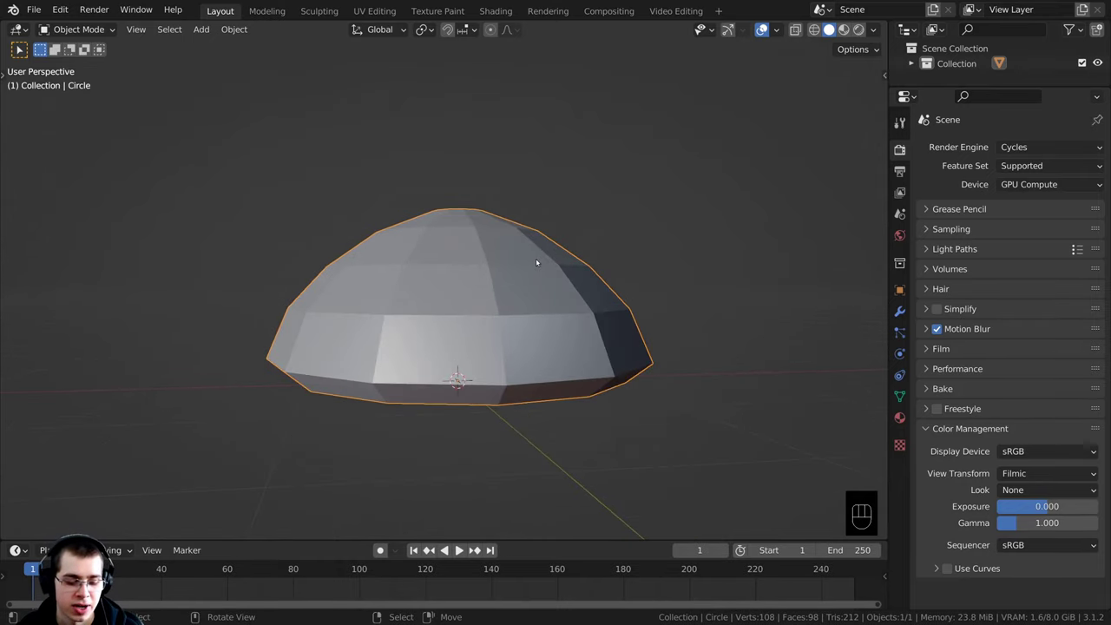
{"action": "key", "text": "ctrl"}
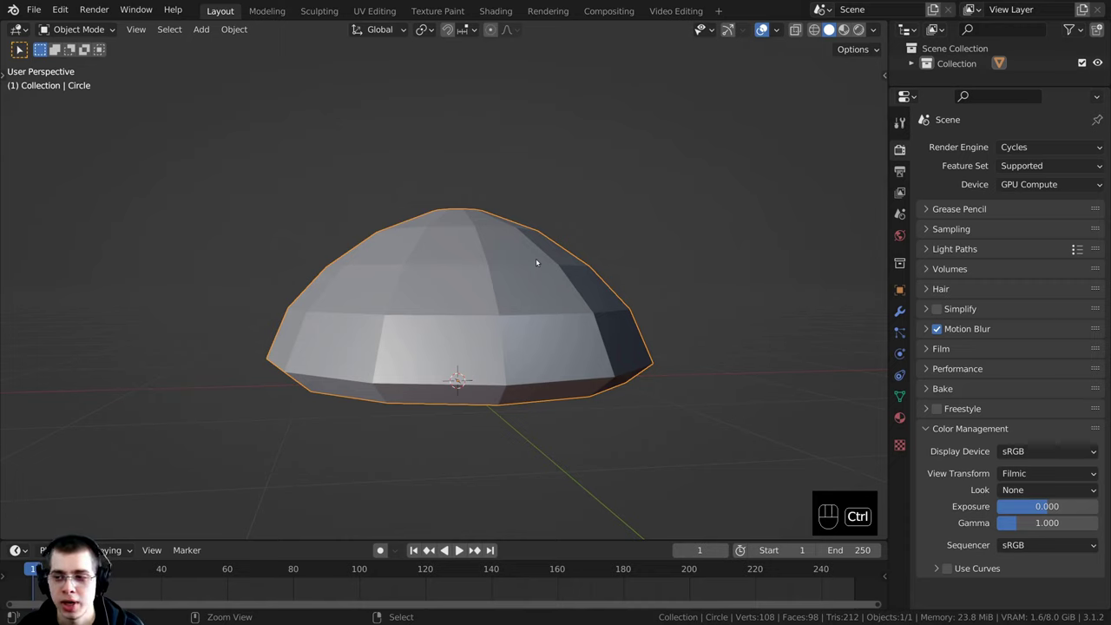
{"action": "key", "text": "ctrl+2"}
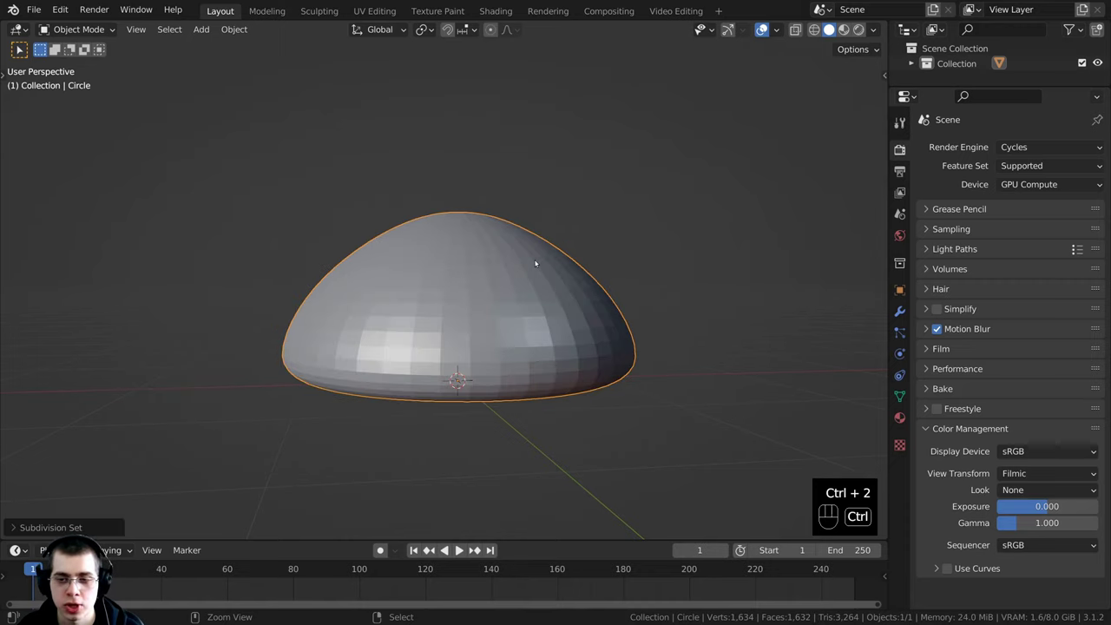
{"action": "scroll", "coordinate": [342, 302], "scroll_direction": "down", "scroll_amount": 1}
{"action": "scroll", "coordinate": [377, 241], "scroll_direction": "up", "scroll_amount": 2}
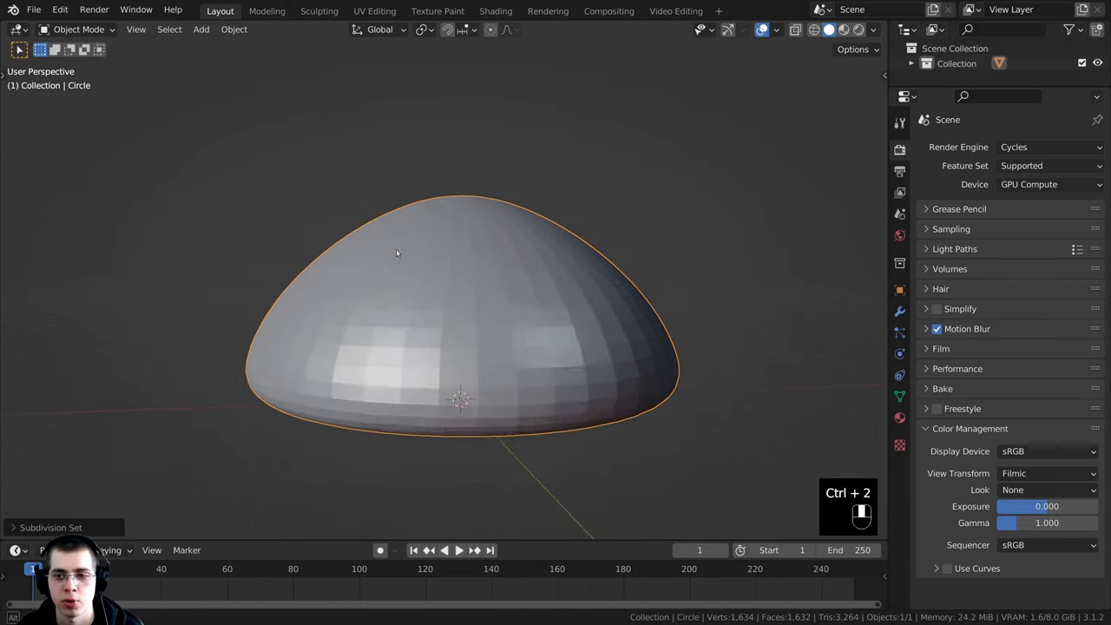
{"action": "middle_click_drag", "start_coordinate": [396, 250], "coordinate": [401, 271]}
Step: Show the cap's modifier settings and widen the properties editor
{"action": "left_click", "coordinate": [899, 311]}
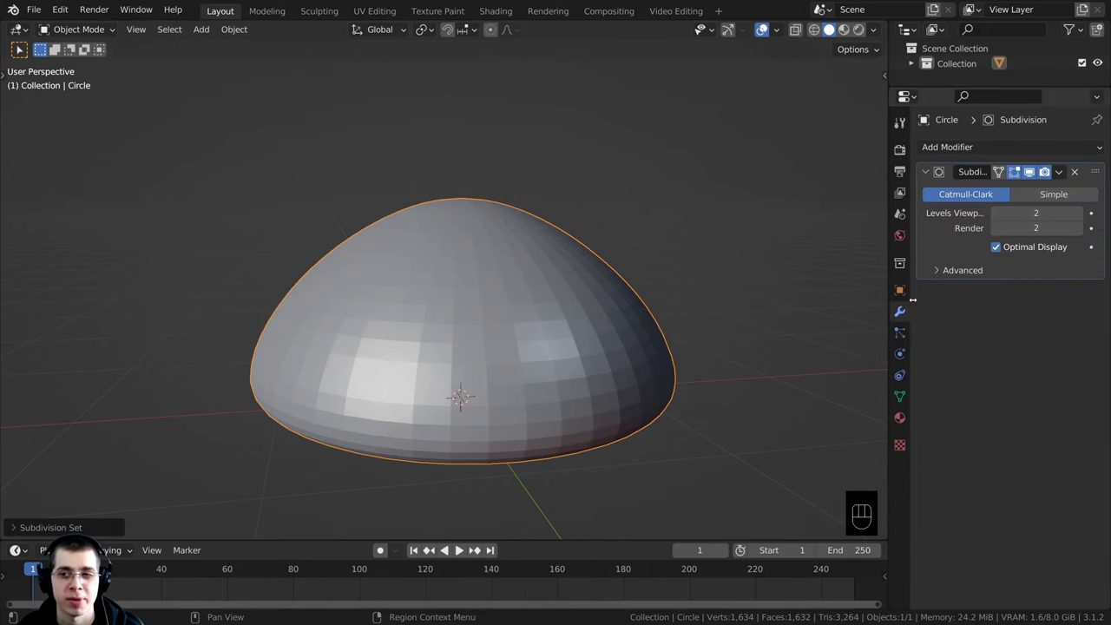
{"action": "left_click", "coordinate": [948, 148]}
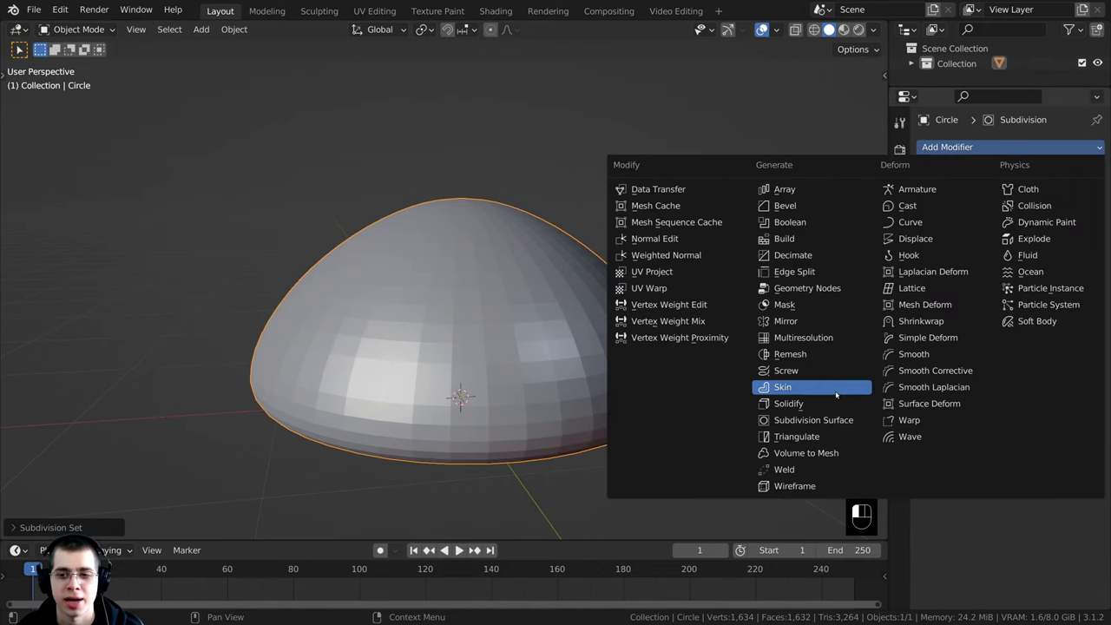
{"action": "middle_click_drag", "start_coordinate": [643, 299], "coordinate": [642, 350]}
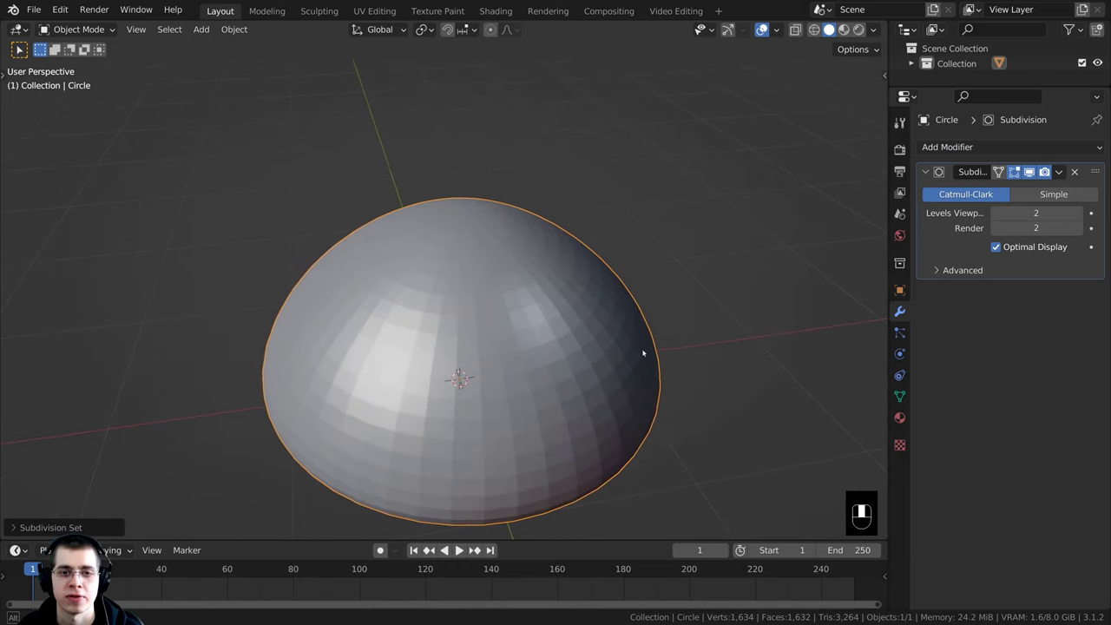
{"action": "left_click_drag", "start_coordinate": [888, 211], "coordinate": [835, 211]}
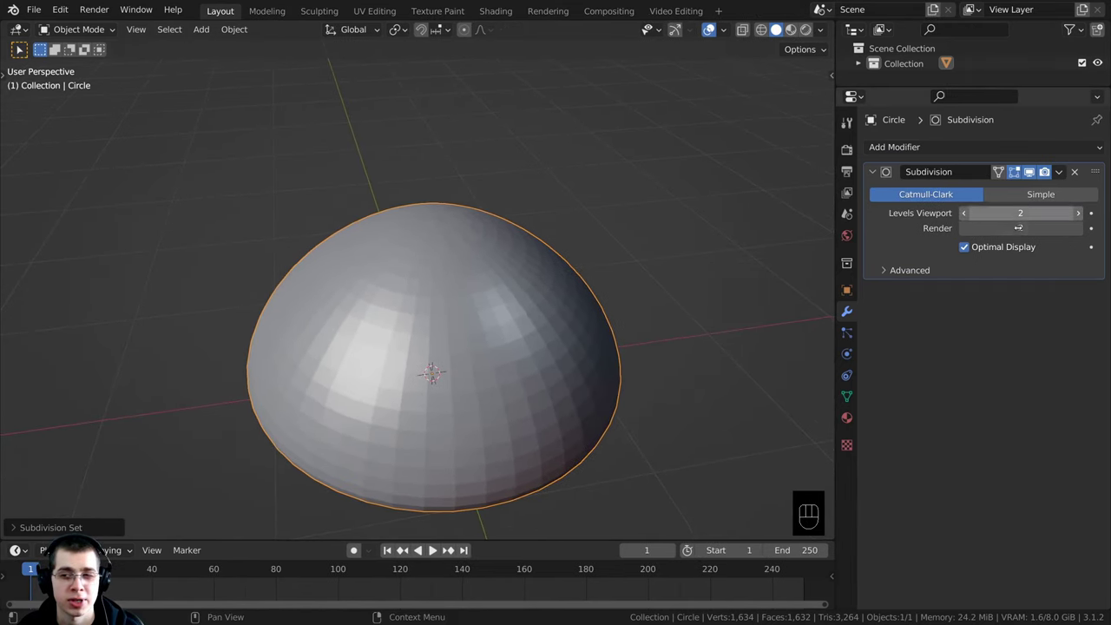
Step: Apply Shade Smooth to the mushroom cap
{"action": "scroll", "coordinate": [543, 218], "scroll_direction": "down", "scroll_amount": 2}
{"action": "middle_click_drag", "start_coordinate": [543, 218], "coordinate": [482, 188]}
{"action": "scroll", "coordinate": [484, 208], "scroll_direction": "up", "scroll_amount": 4}
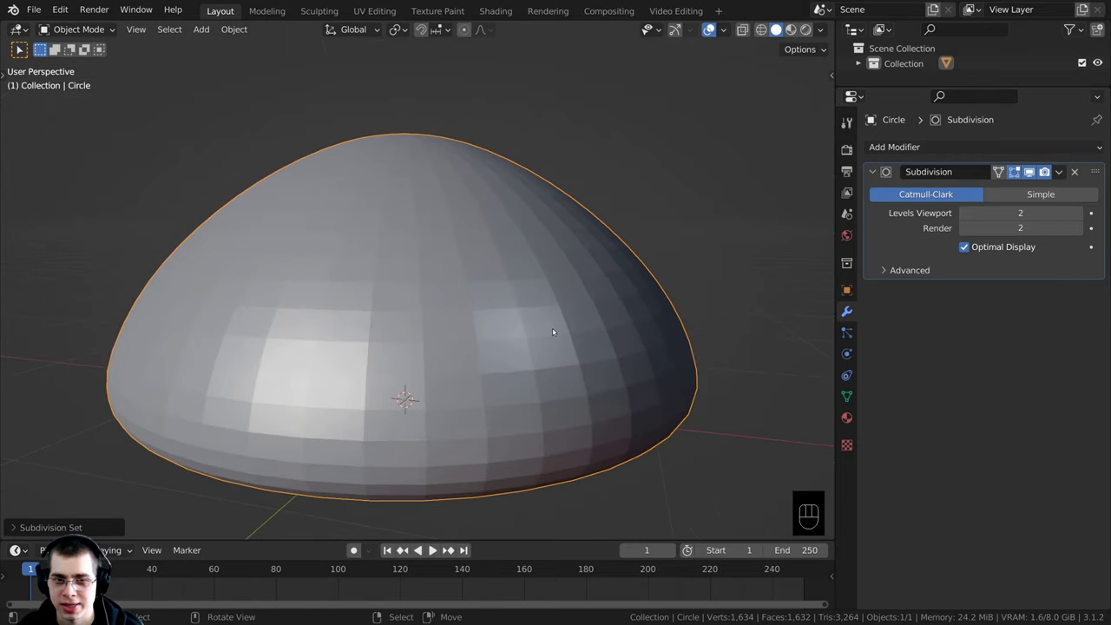
{"action": "scroll", "coordinate": [519, 244], "scroll_direction": "down", "scroll_amount": 1}
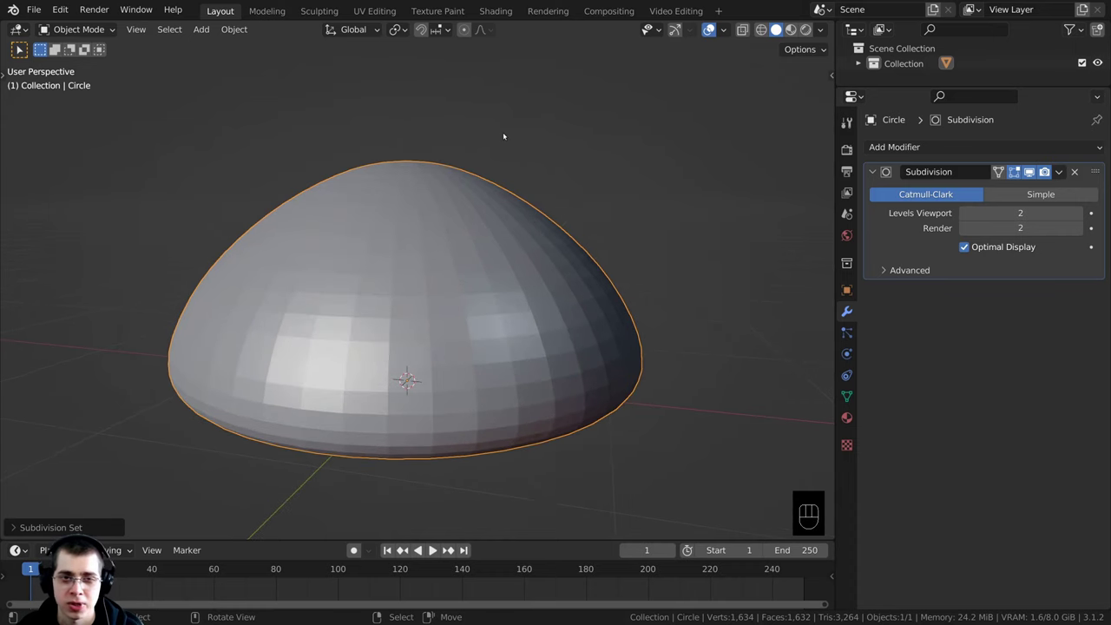
{"action": "key", "text": "w"}
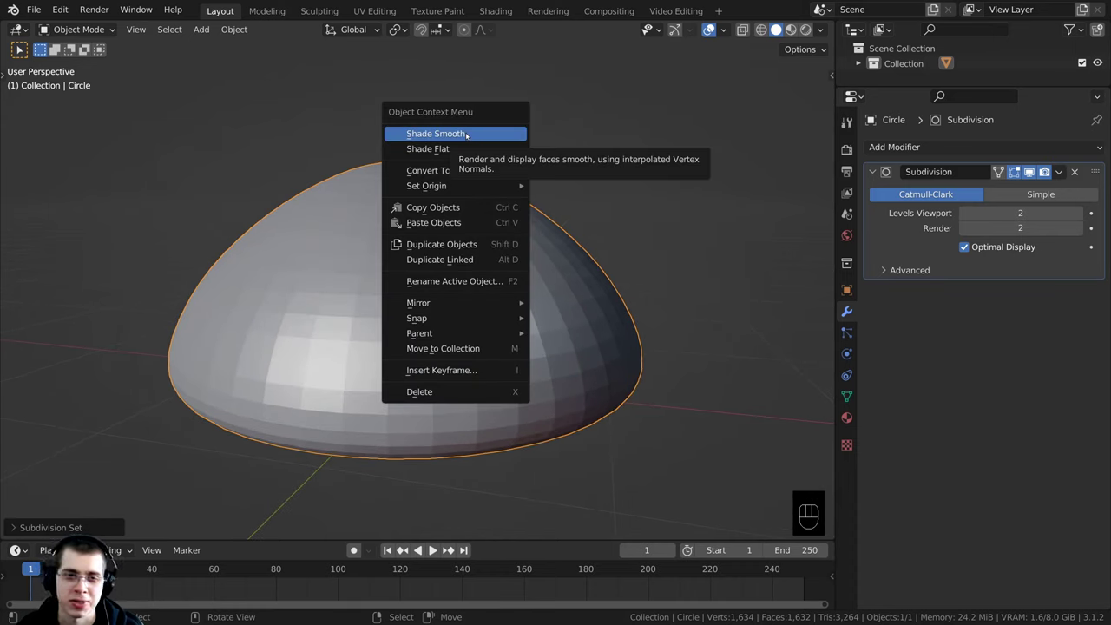
{"action": "left_click", "coordinate": [467, 134]}
{"action": "middle_click_drag", "start_coordinate": [467, 134], "coordinate": [469, 136]}
{"action": "key", "text": "w"}
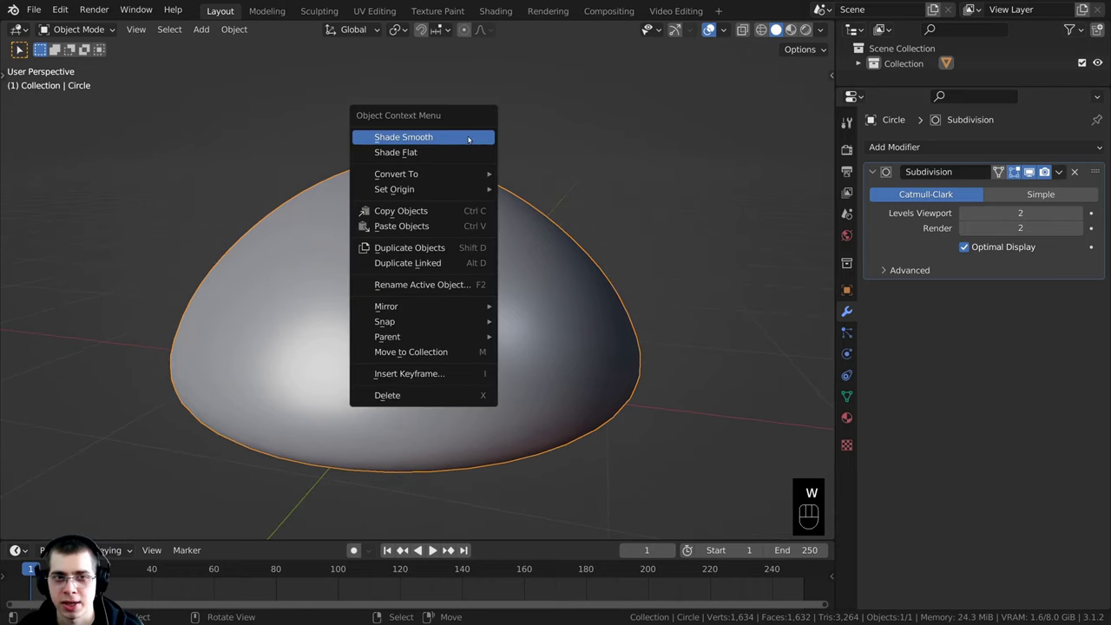
{"action": "left_click", "coordinate": [421, 138]}
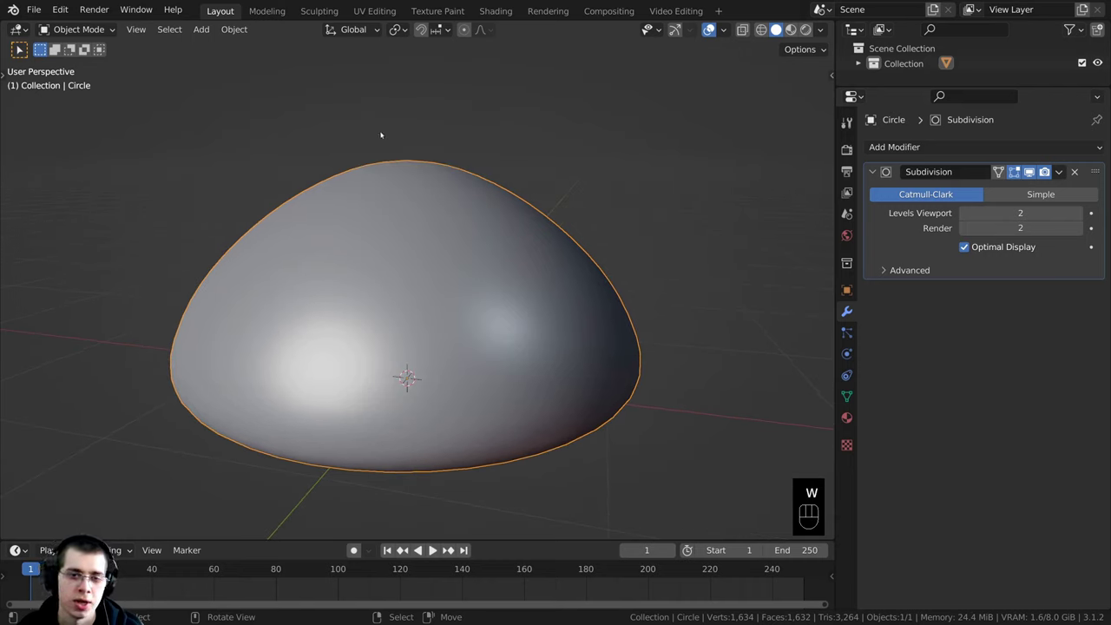
{"action": "key", "text": "w"}
{"action": "left_click", "coordinate": [336, 125]}
Step: Raise the whole cap along the Z axis well above the ground plane to leave room for a stem
{"action": "middle_click_drag", "start_coordinate": [347, 208], "coordinate": [439, 255]}
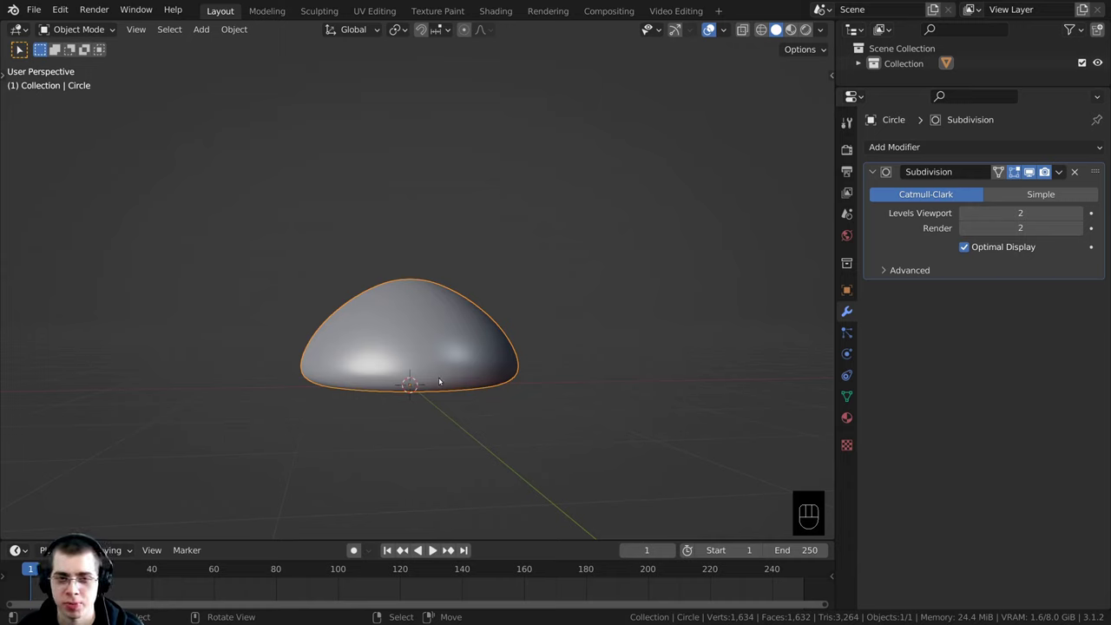
{"action": "key", "text": "g"}
{"action": "key", "text": "z"}
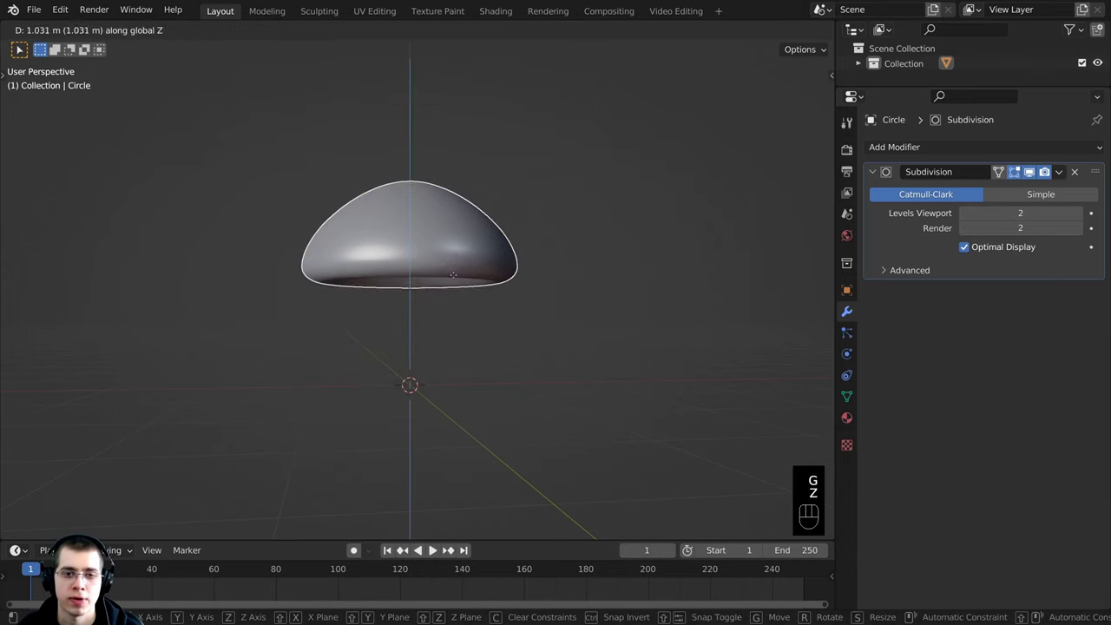
{"action": "left_click", "coordinate": [452, 262]}
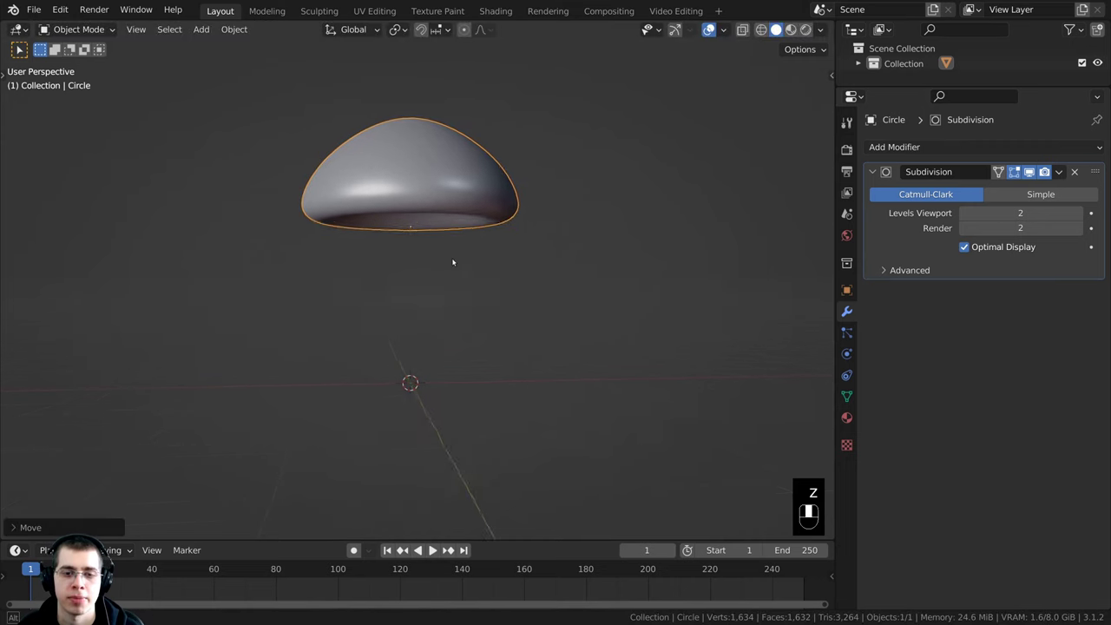
{"action": "middle_click_drag", "start_coordinate": [452, 262], "coordinate": [350, 410]}
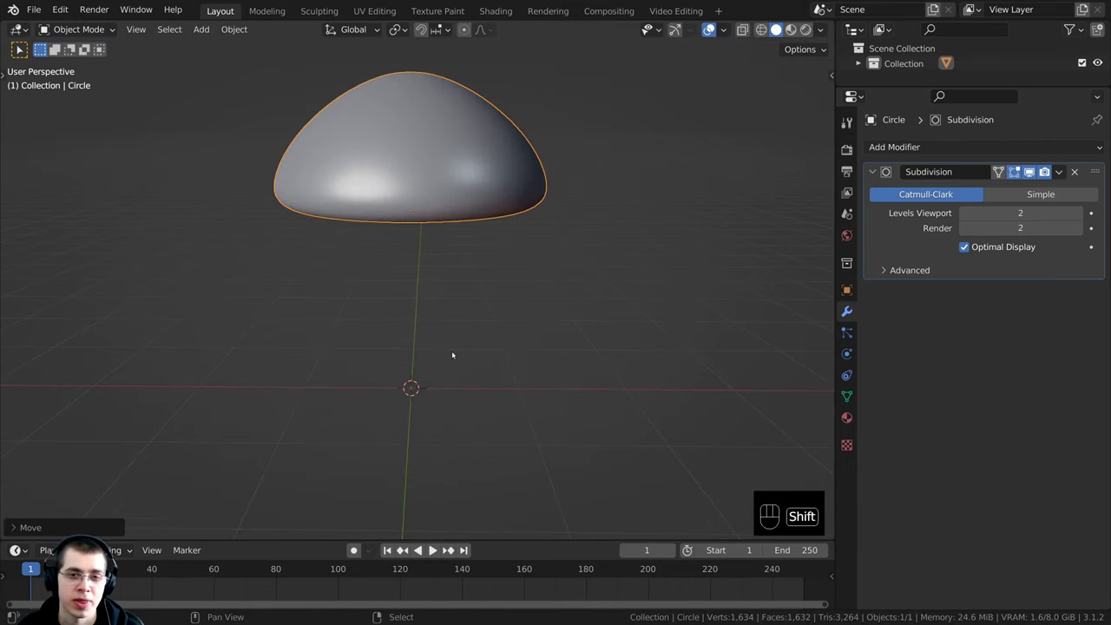
{"action": "middle_click_drag", "start_coordinate": [451, 355], "coordinate": [471, 345], "text": "shift"}
{"action": "middle_click_drag", "start_coordinate": [446, 290], "coordinate": [440, 284], "text": "shift"}
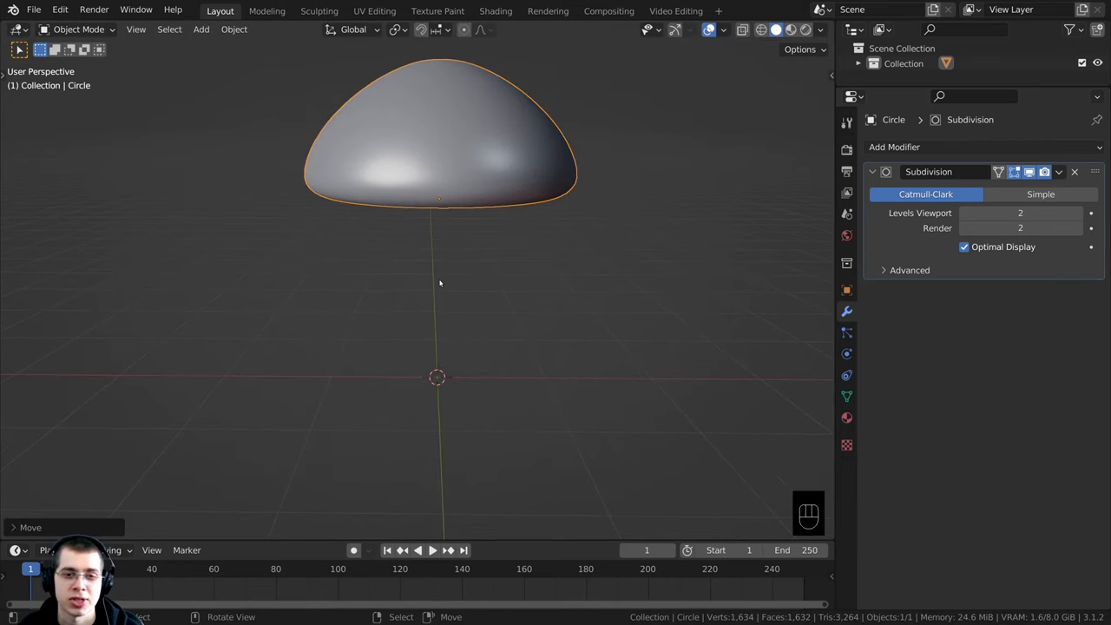
{"action": "key", "text": "shift+a"}
{"action": "mouse_move", "coordinate": [439, 283]}
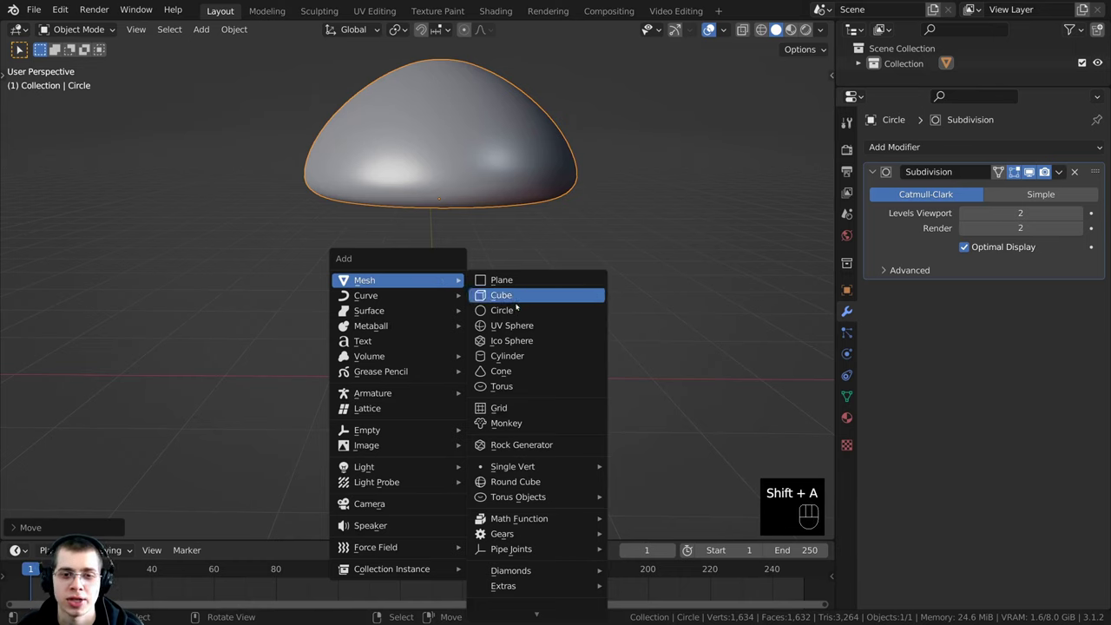
{"action": "key", "text": "Escape"}
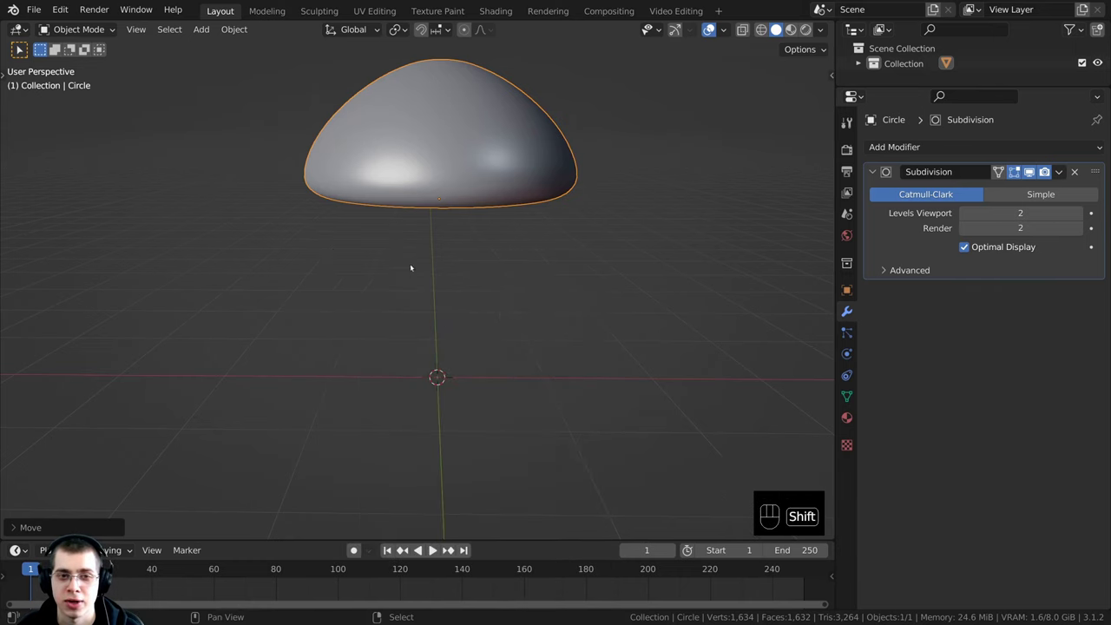
Step: Add a mesh circle with 12 vertices and a 1 m radius at the world origin beneath the cap
{"action": "key", "text": "shift+a"}
{"action": "mouse_move", "coordinate": [411, 265]}
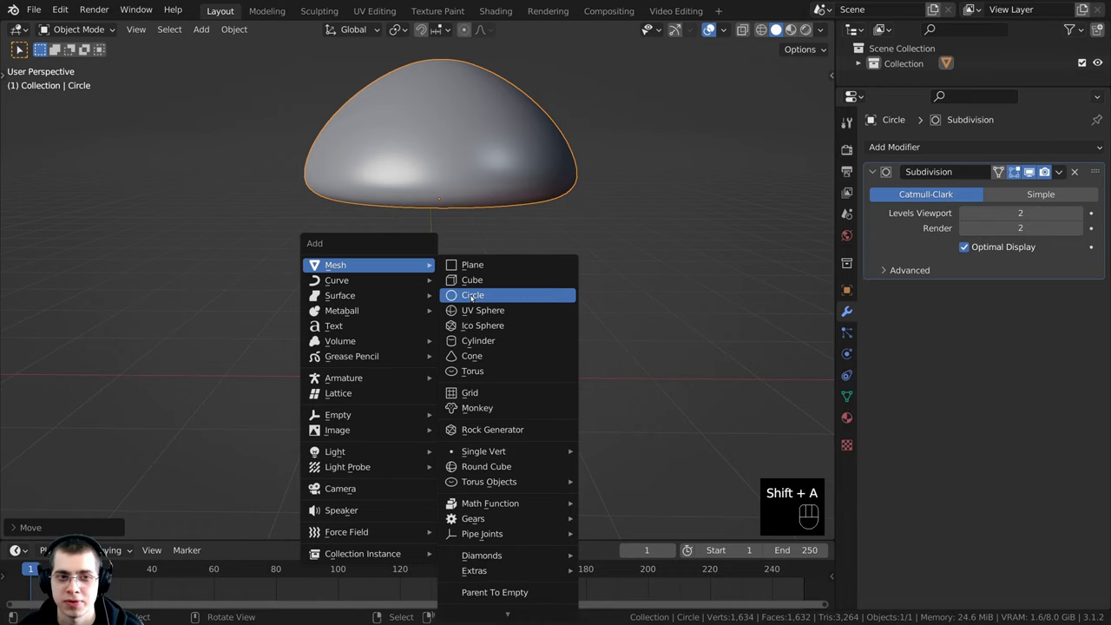
{"action": "left_click", "coordinate": [485, 296]}
{"action": "middle_click_drag", "start_coordinate": [486, 300], "coordinate": [396, 388]}
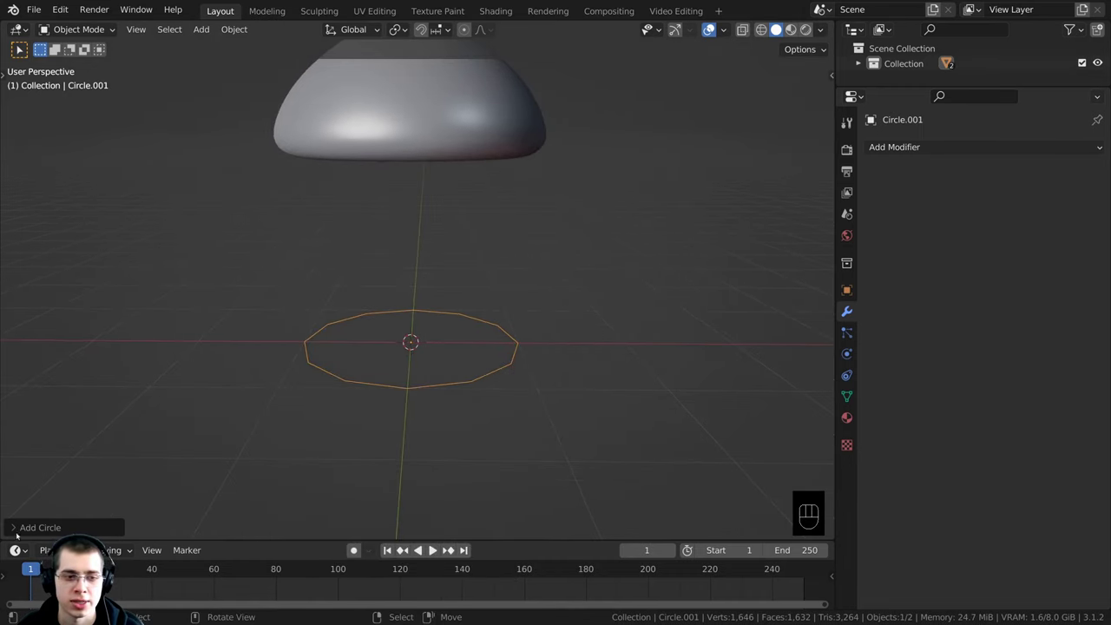
{"action": "left_click", "coordinate": [16, 529]}
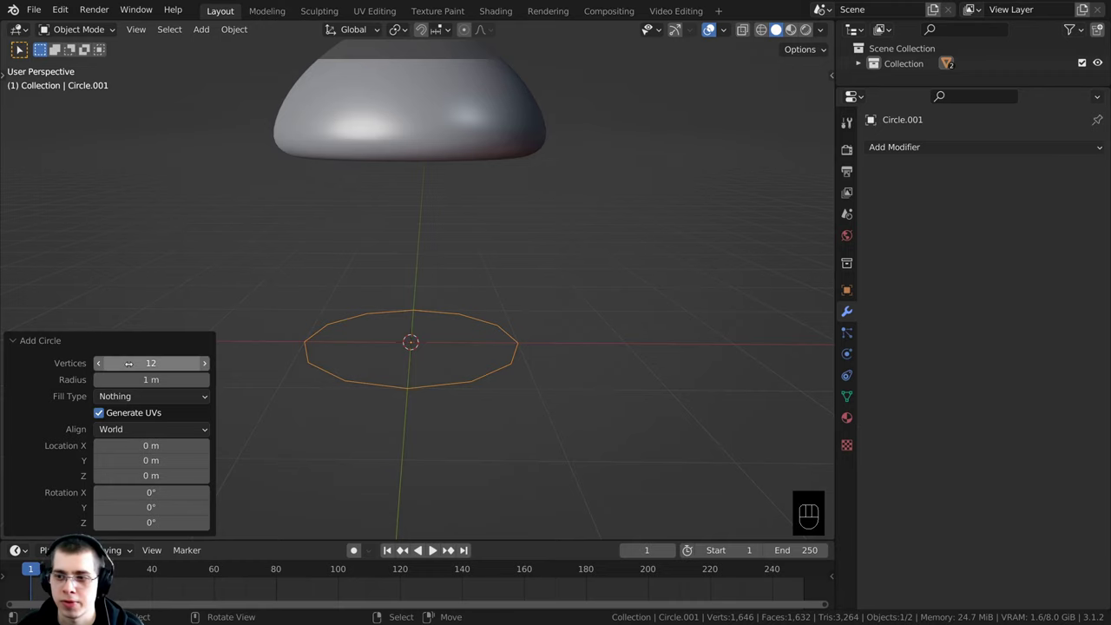
{"action": "left_click", "coordinate": [43, 343]}
{"action": "scroll", "coordinate": [479, 389], "scroll_direction": "up", "scroll_amount": 2}
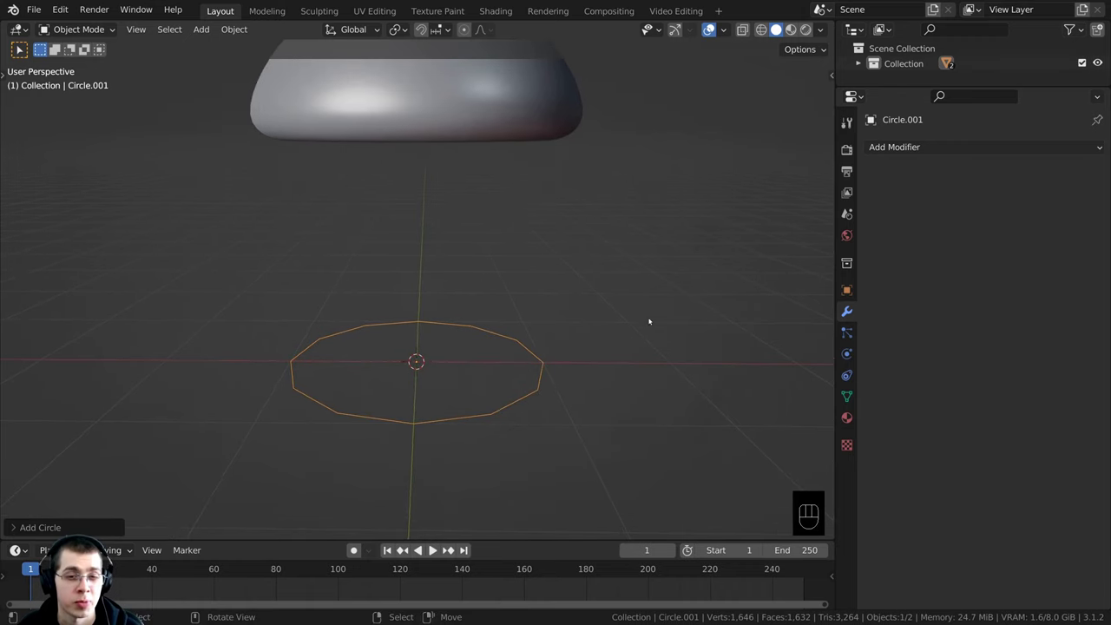
Step: Scale the new circle down in Edit Mode to roughly a third of its size, checking it against the cap in front view
{"action": "key", "text": "Tab"}
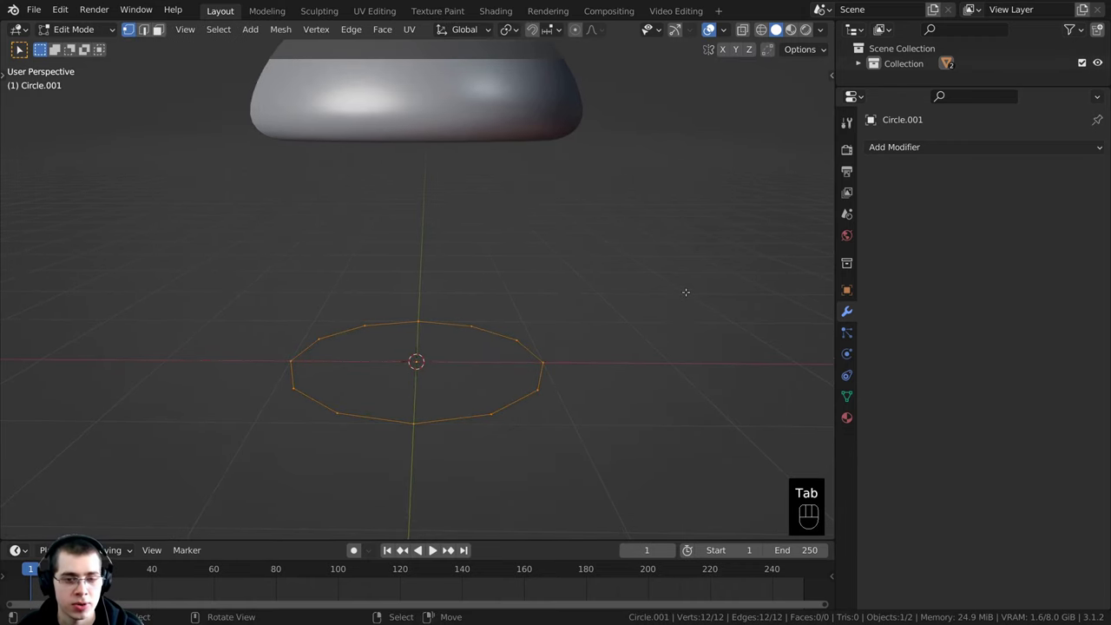
{"action": "key", "text": "s"}
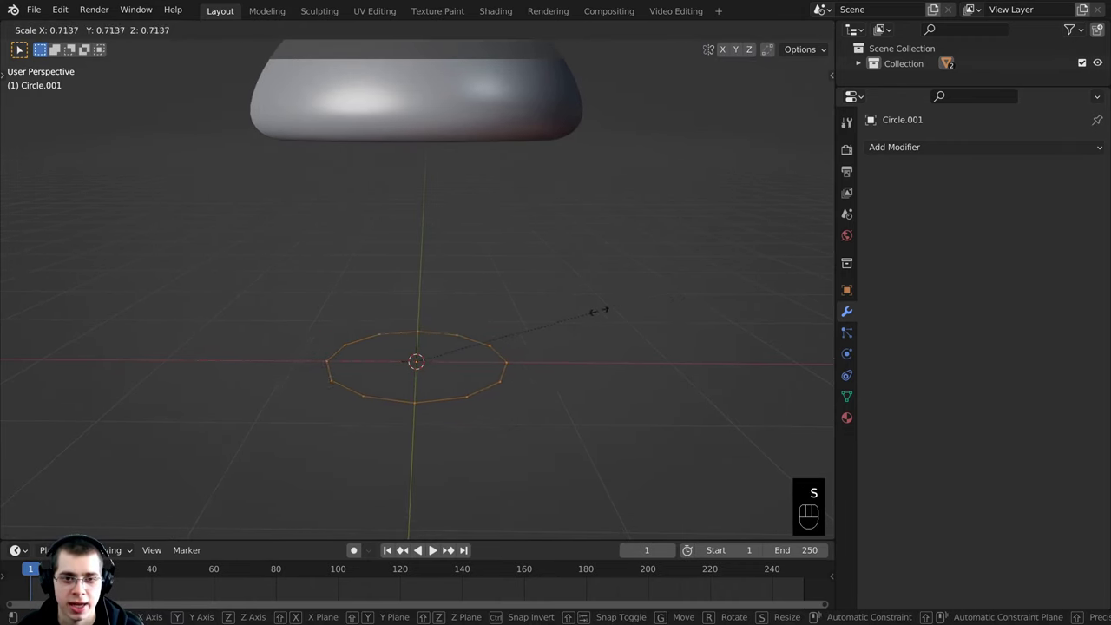
{"action": "left_click", "coordinate": [511, 346]}
{"action": "key", "text": "KP_1"}
{"action": "key", "text": "s"}
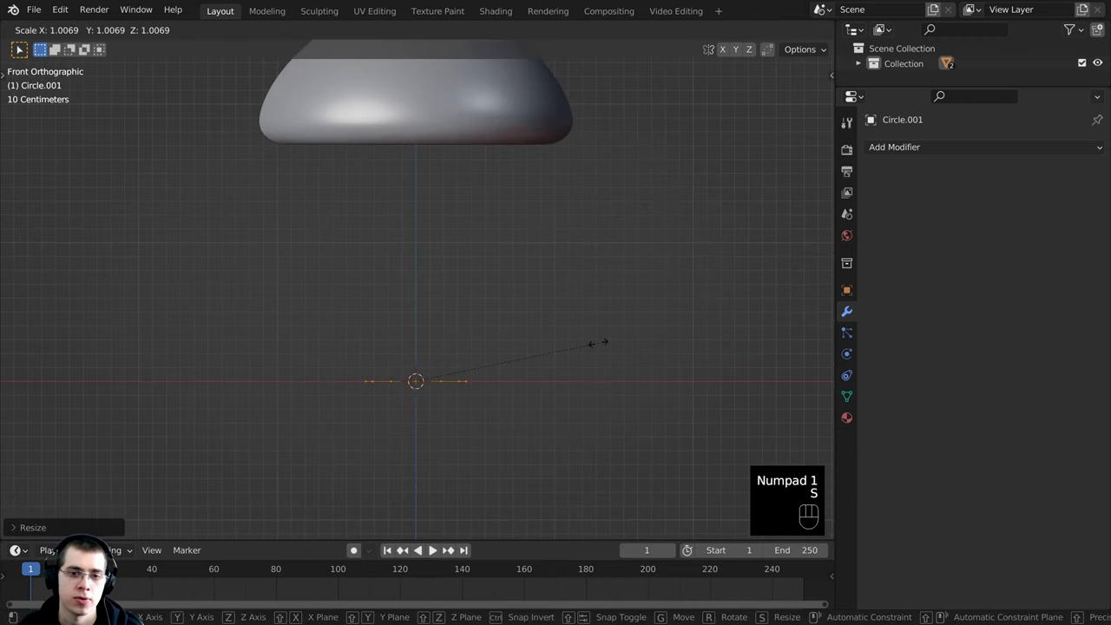
{"action": "left_click", "coordinate": [598, 342]}
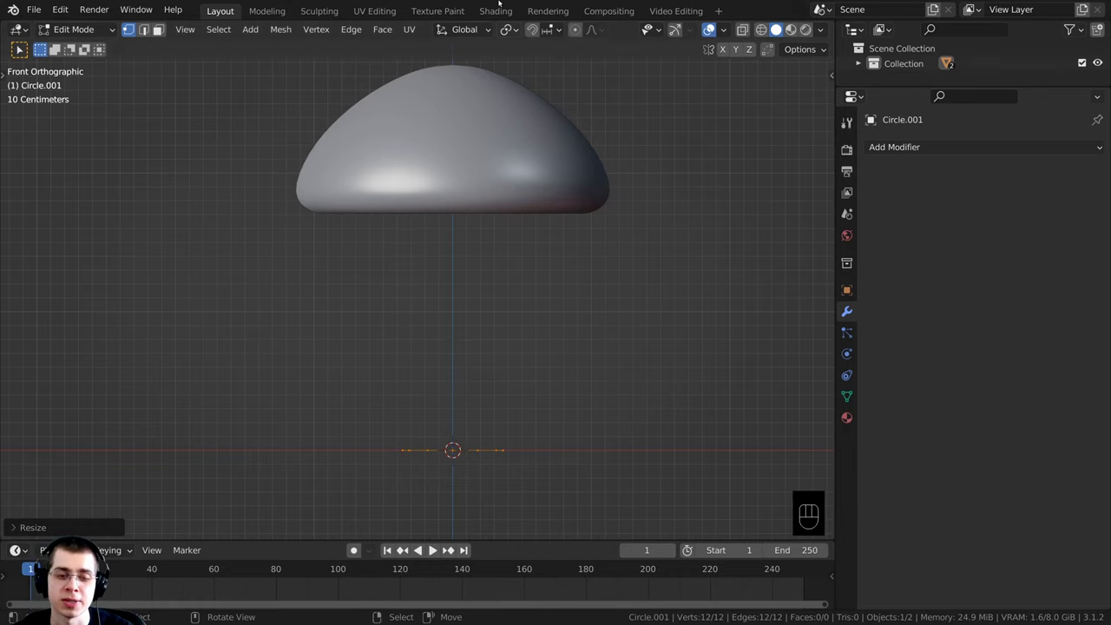
{"action": "middle_click_drag", "start_coordinate": [508, 444], "coordinate": [509, 451], "text": "shift"}
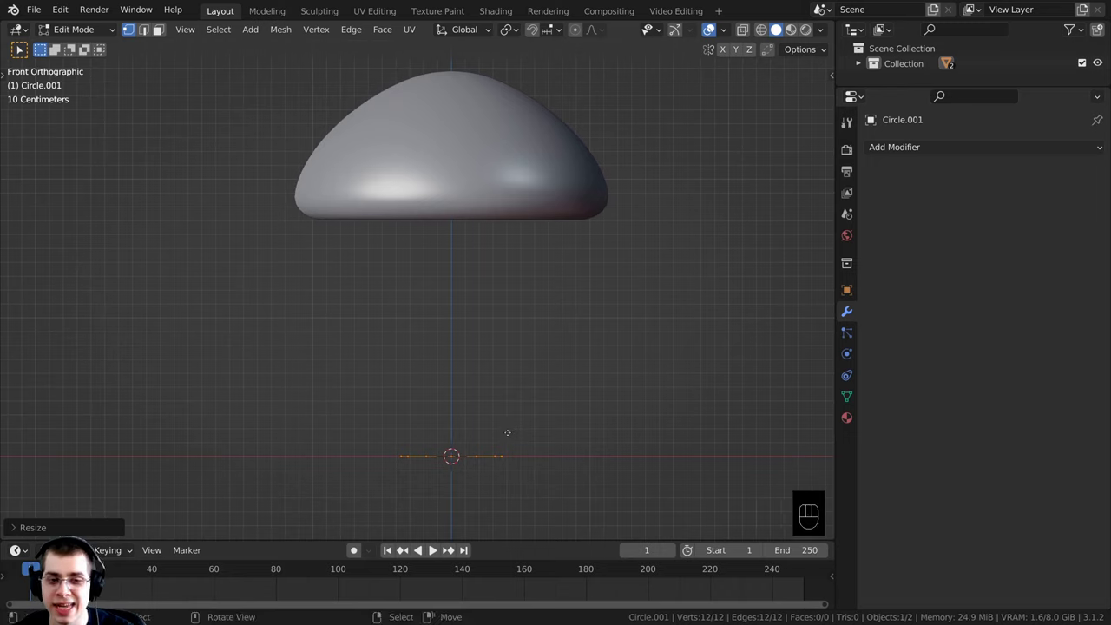
Step: Extrude the circle upward by about 0.4 m with a slight lean, then narrow the new ring to about 0.91 and tilt it
{"action": "key", "text": "e"}
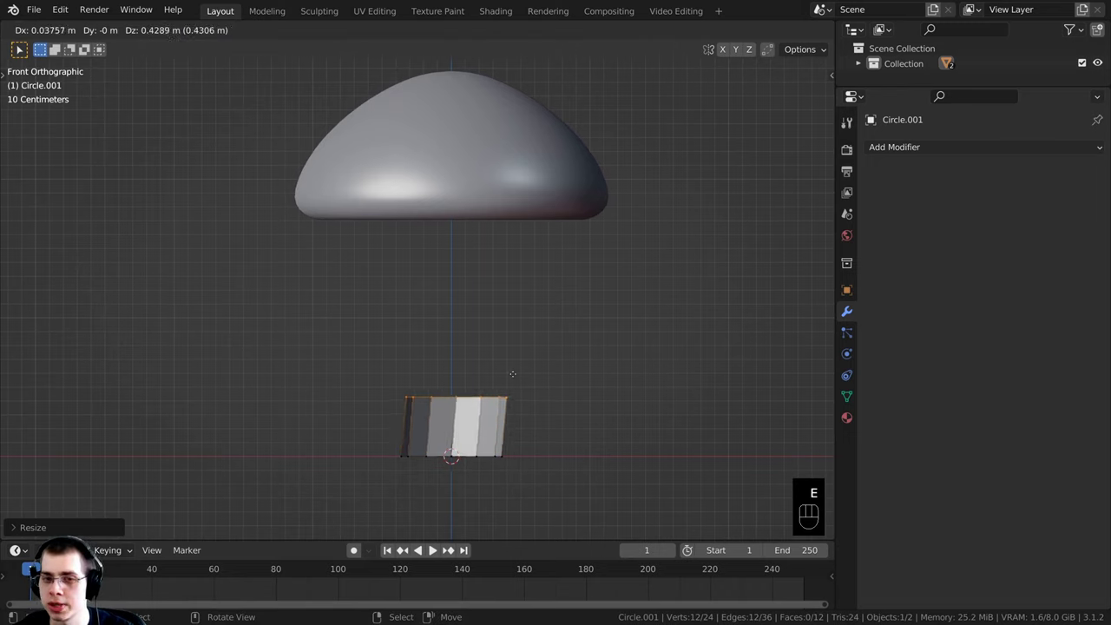
{"action": "left_click", "coordinate": [518, 372]}
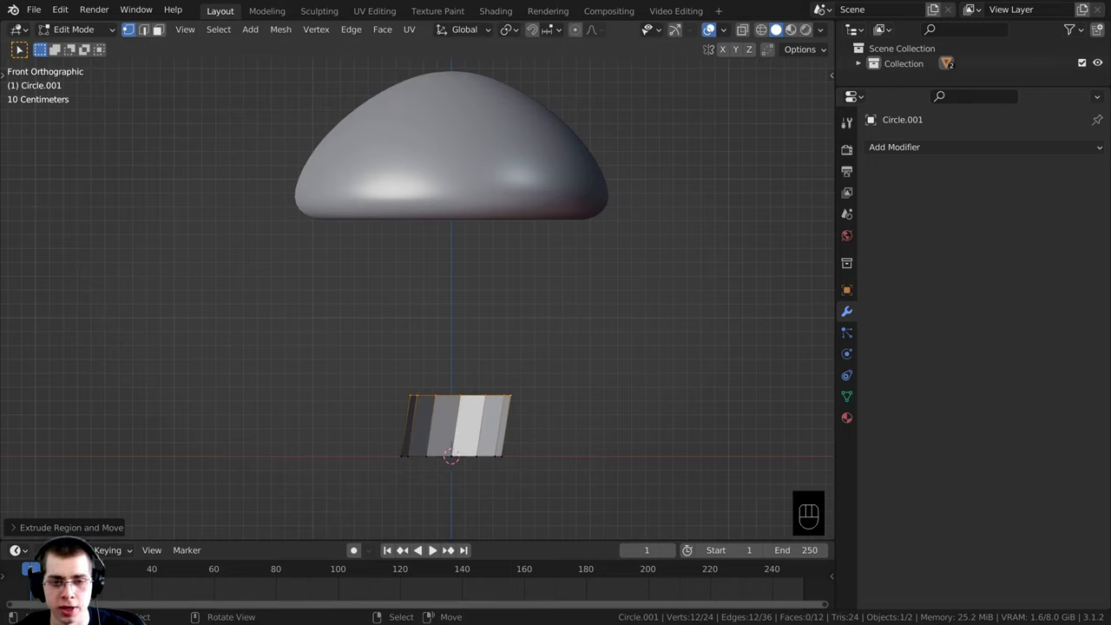
{"action": "key", "text": "s"}
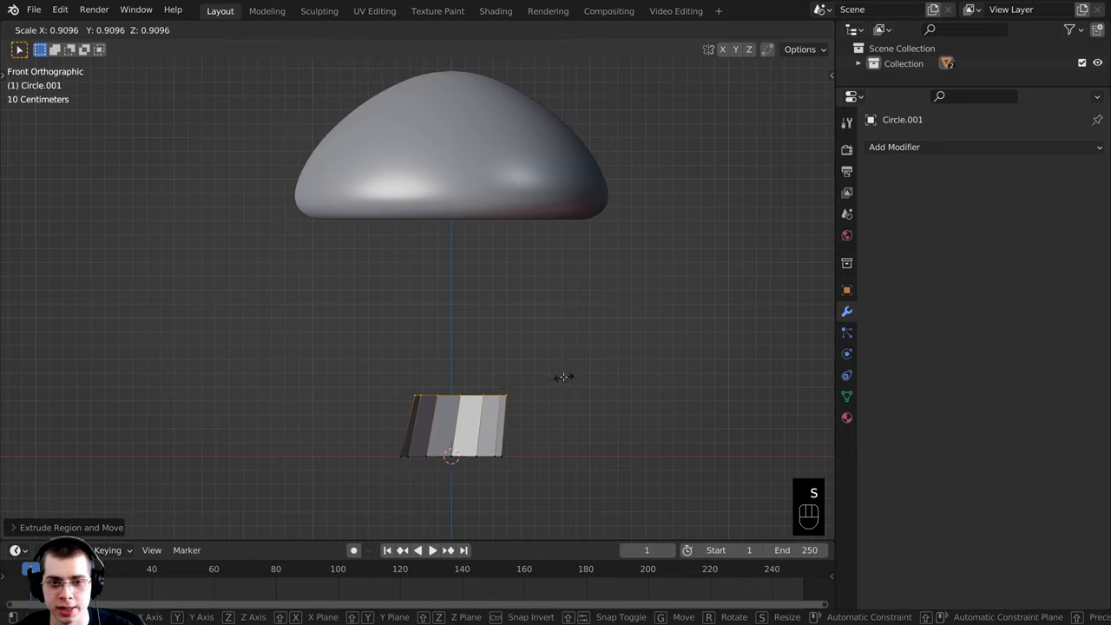
{"action": "left_click", "coordinate": [563, 376]}
{"action": "key", "text": "r"}
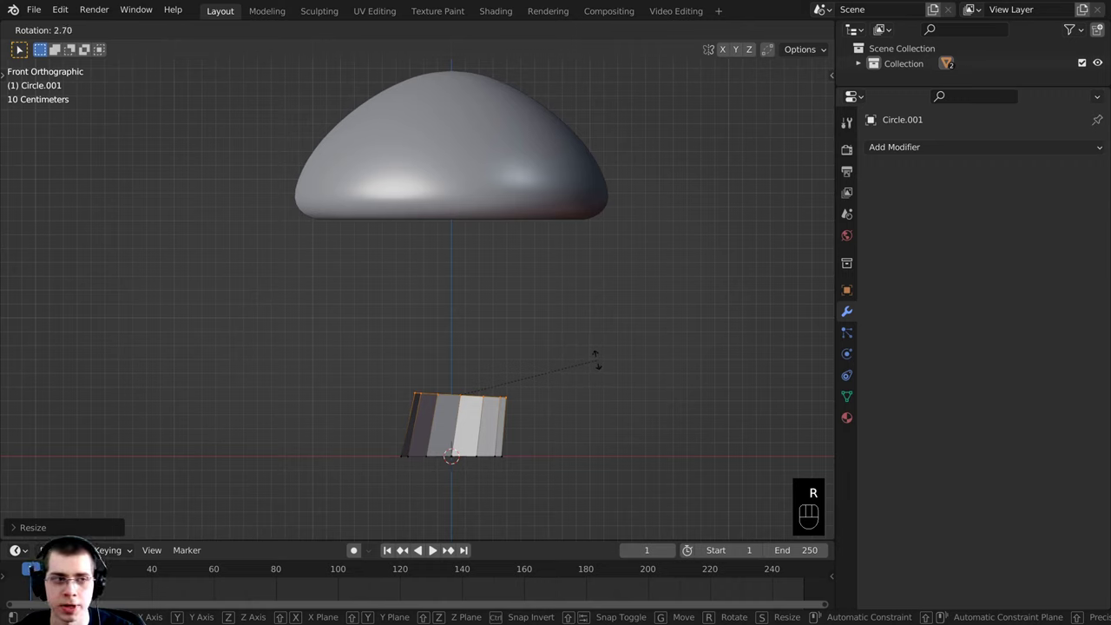
{"action": "left_click", "coordinate": [561, 406]}
Step: Extrude a second stem section upward, narrowing its top ring and tilting and shifting it to bend the stem
{"action": "key", "text": "e"}
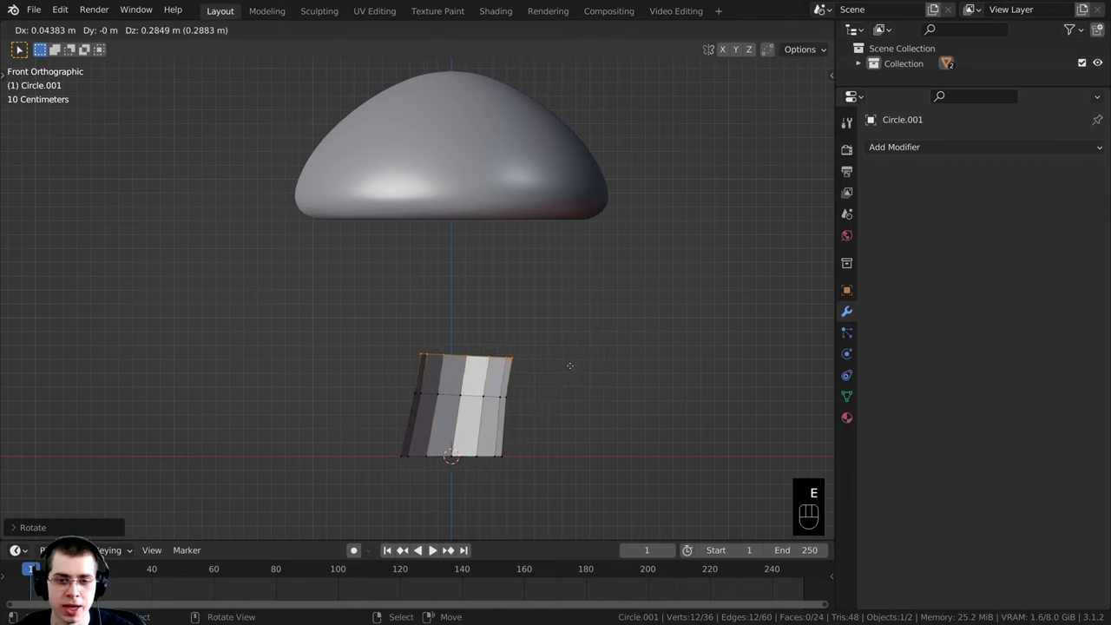
{"action": "left_click", "coordinate": [573, 365]}
{"action": "key", "text": "s"}
{"action": "left_click", "coordinate": [566, 362]}
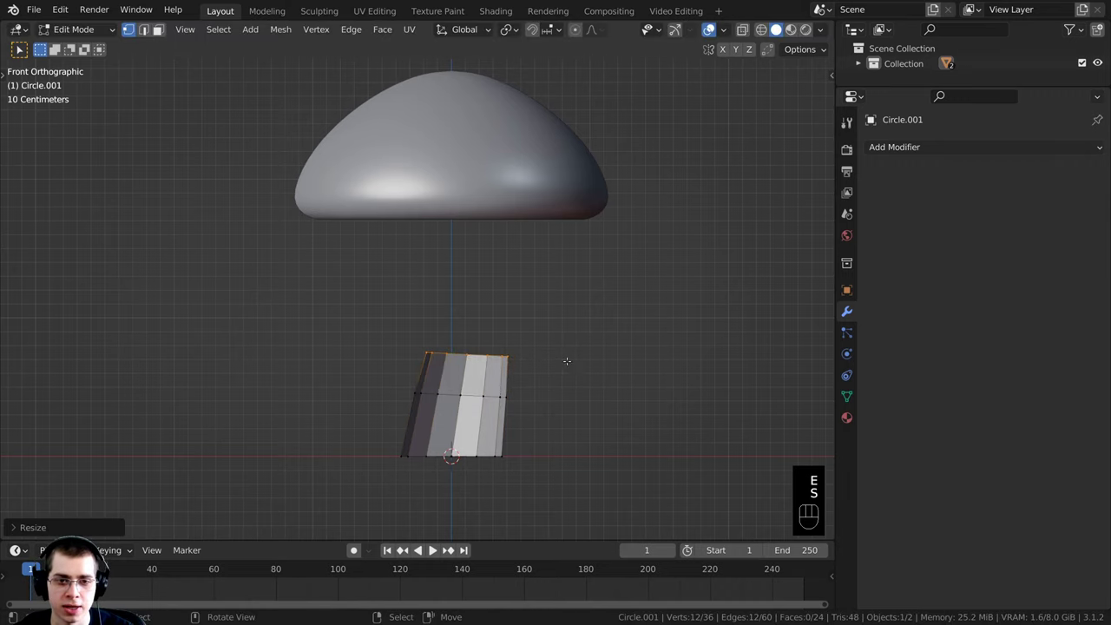
{"action": "key", "text": "r"}
{"action": "left_click", "coordinate": [566, 351]}
{"action": "key", "text": "g"}
{"action": "left_click", "coordinate": [564, 344]}
{"action": "key", "text": "r"}
{"action": "left_click", "coordinate": [563, 340]}
{"action": "key", "text": "g"}
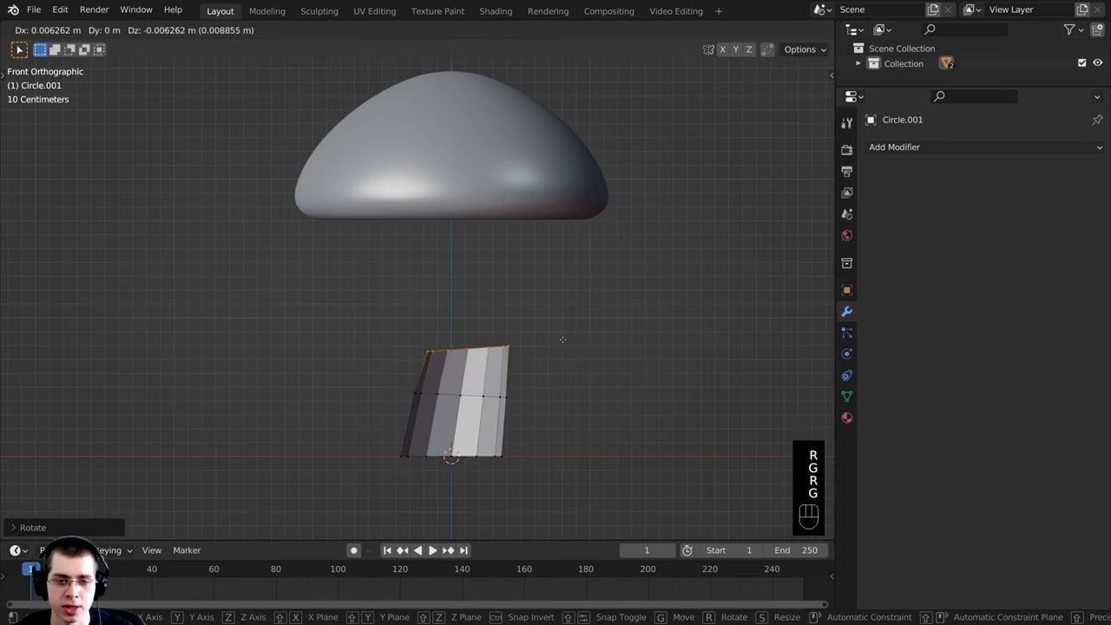
{"action": "left_click", "coordinate": [569, 350]}
Step: Extrude a third stem section curving back the other way, with its top ring narrowed, rotated and moved slightly upward
{"action": "key", "text": "e"}
{"action": "left_click", "coordinate": [569, 306]}
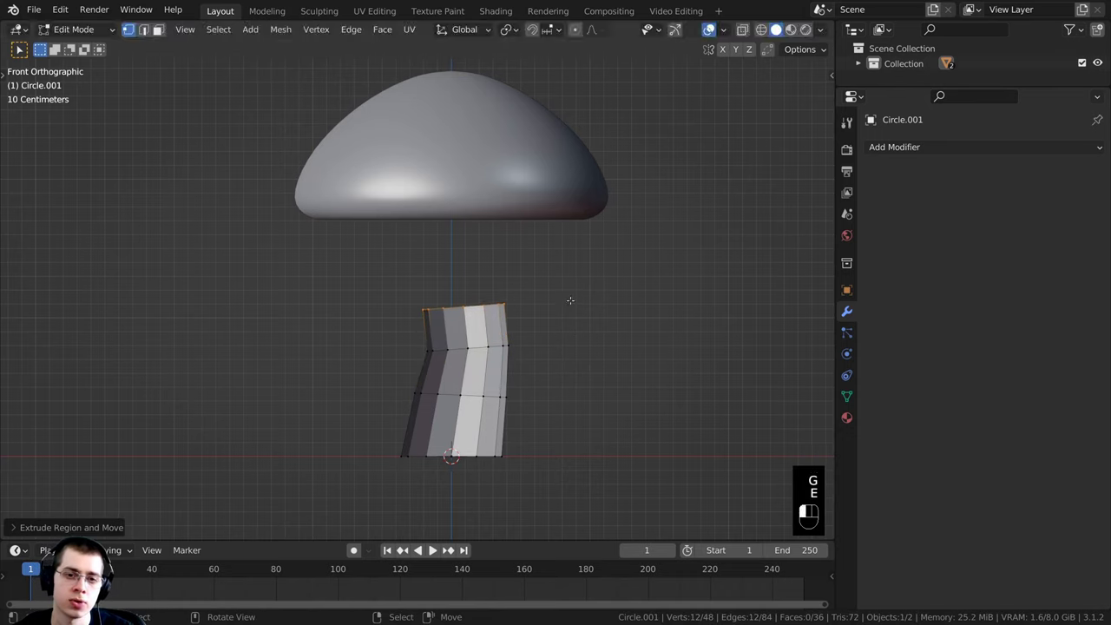
{"action": "key", "text": "r"}
{"action": "key", "text": "g"}
{"action": "left_click", "coordinate": [561, 274]}
{"action": "key", "text": "s"}
{"action": "key", "text": "r"}
{"action": "left_click", "coordinate": [539, 267]}
{"action": "key", "text": "g"}
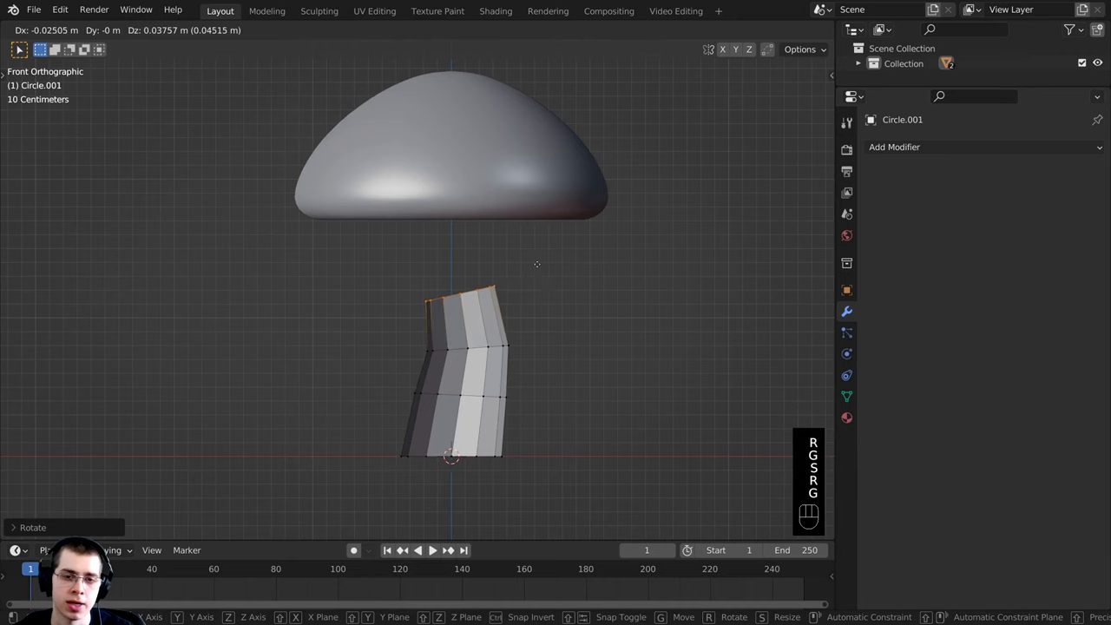
{"action": "left_click", "coordinate": [538, 263]}
Step: Select the entire stem mesh, scale it down slightly and move it so its base sits on the ground line
{"action": "key", "text": "a"}
{"action": "key", "text": "a"}
{"action": "key", "text": "a"}
{"action": "key", "text": "a"}
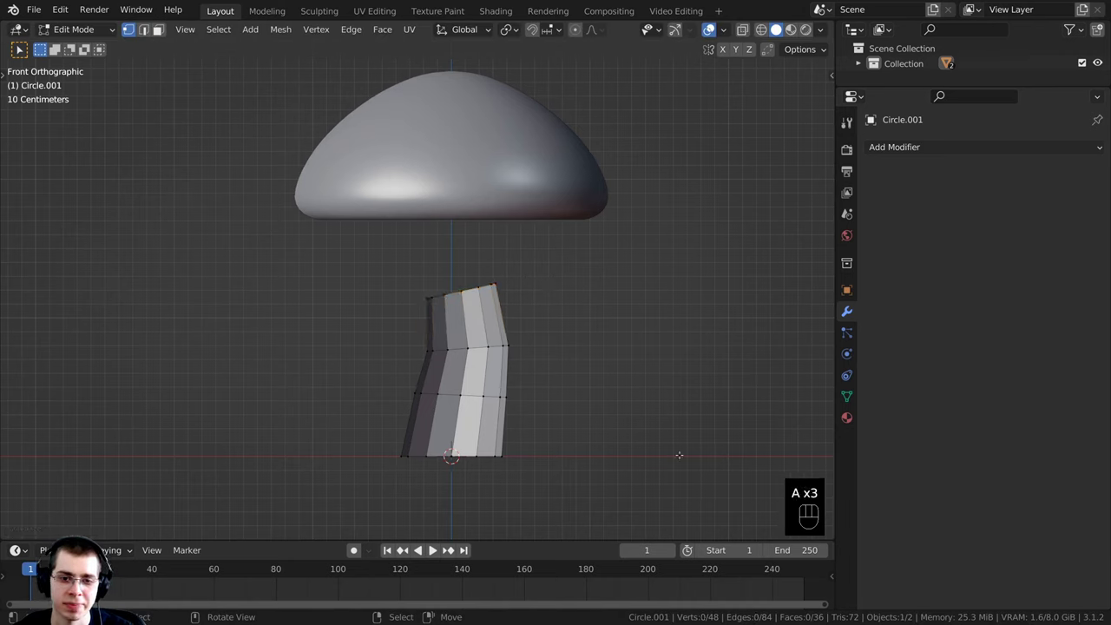
{"action": "key", "text": "s"}
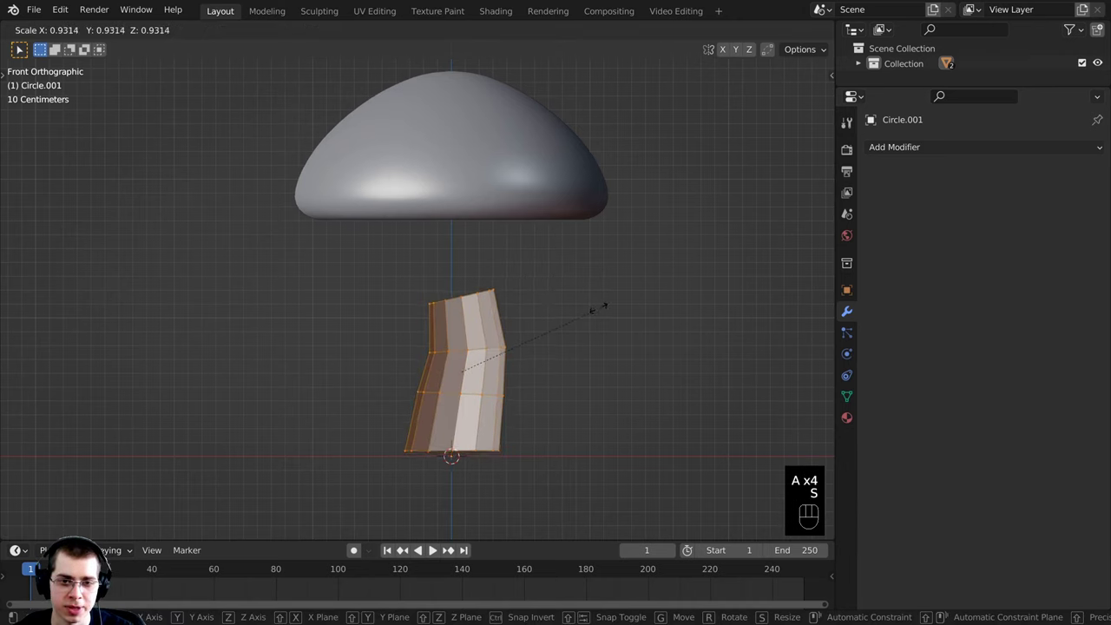
{"action": "left_click", "coordinate": [580, 316]}
{"action": "key", "text": "g"}
{"action": "key", "text": "s"}
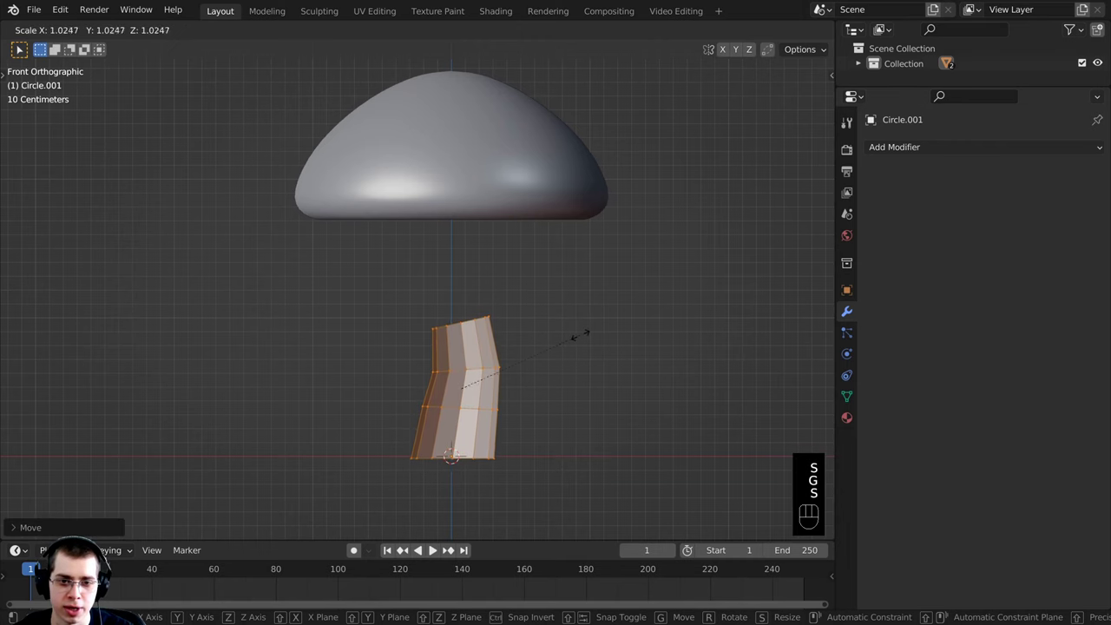
{"action": "left_click", "coordinate": [578, 331]}
{"action": "key", "text": "g"}
{"action": "left_click", "coordinate": [524, 334]}
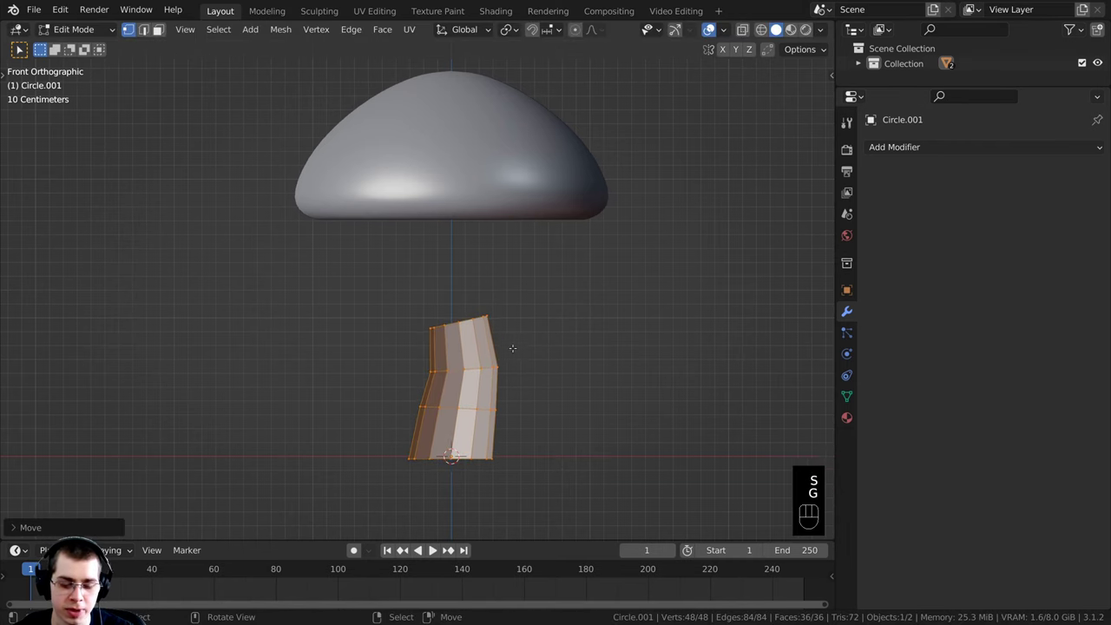
Step: Select the stem's top edge loop and extrude a fourth section toward the cap, narrowing, tilting and repositioning the new ring
{"action": "scroll", "coordinate": [512, 348], "scroll_direction": "up", "scroll_amount": 2}
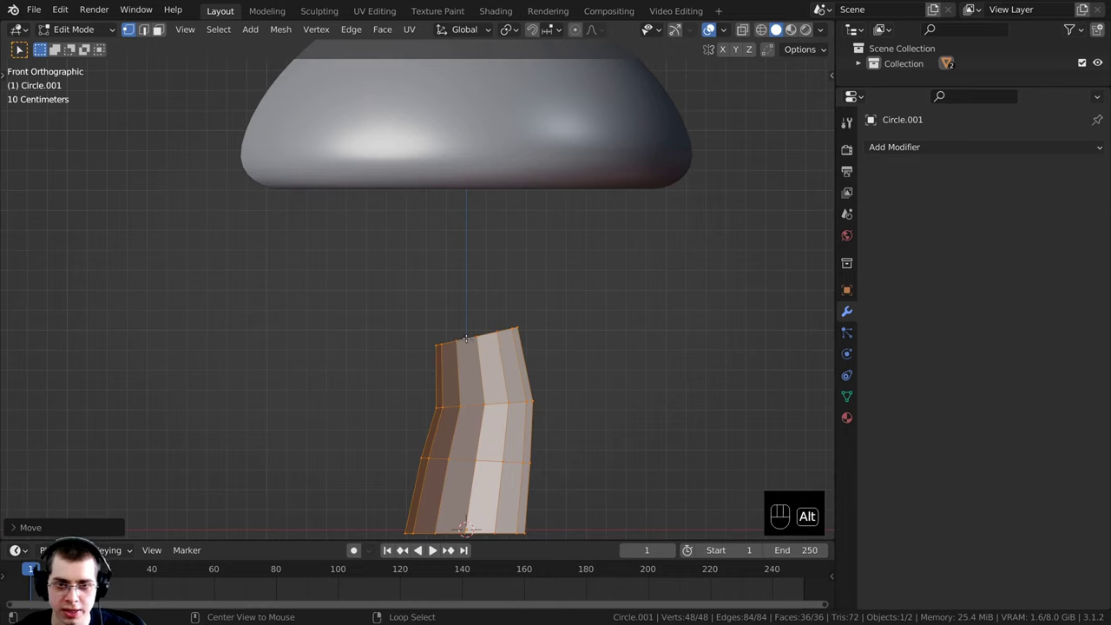
{"action": "left_click", "coordinate": [467, 339], "text": "alt"}
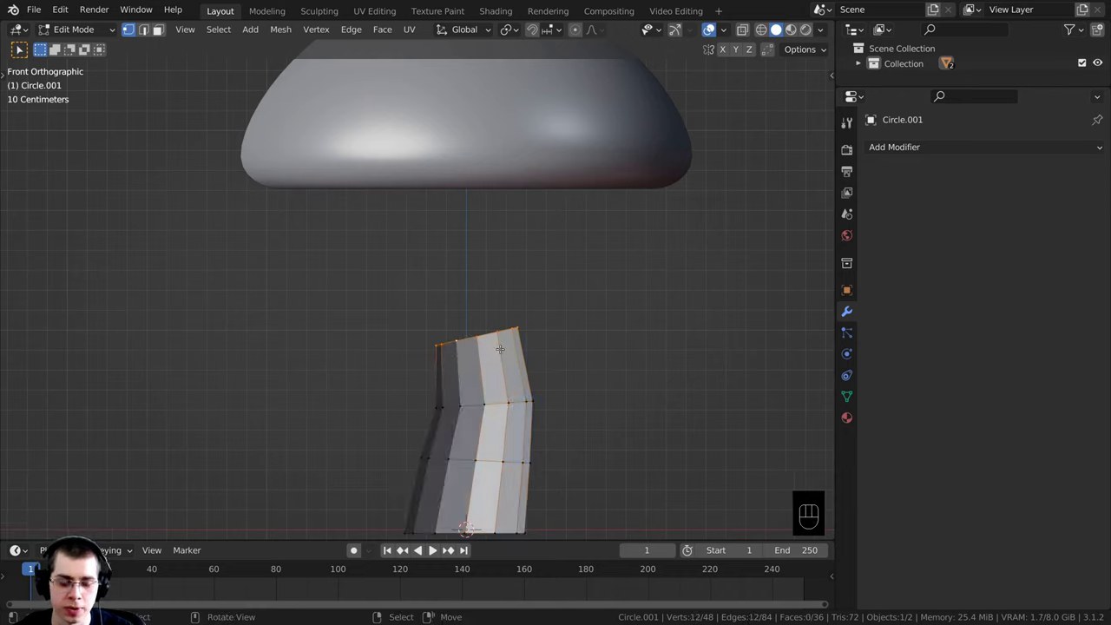
{"action": "key", "text": "e"}
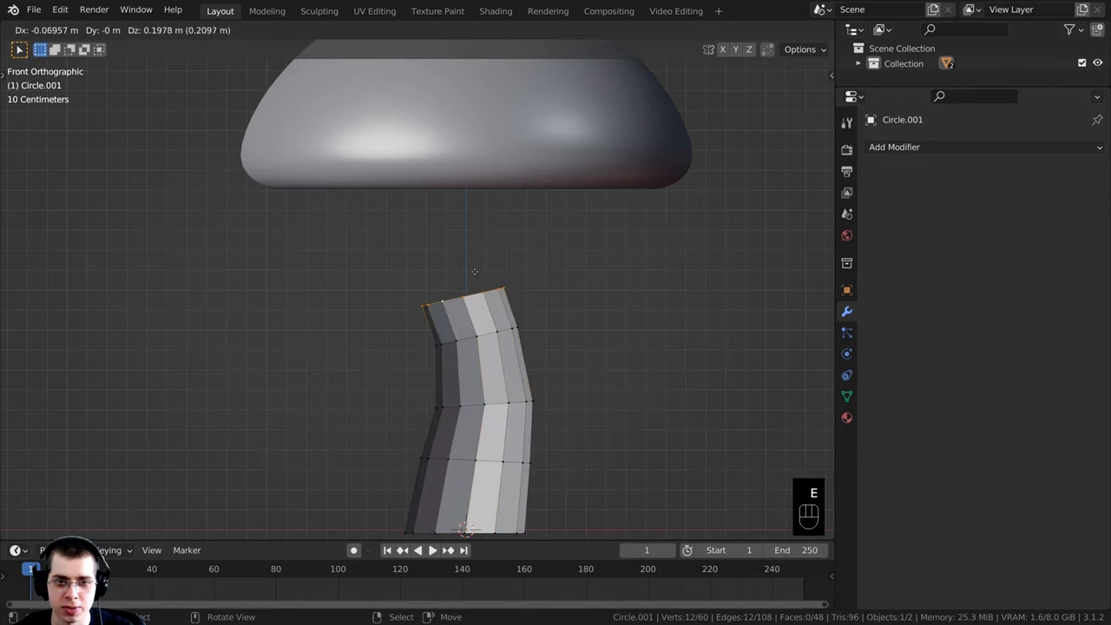
{"action": "left_click", "coordinate": [597, 225]}
{"action": "key", "text": "s"}
{"action": "key", "text": "r"}
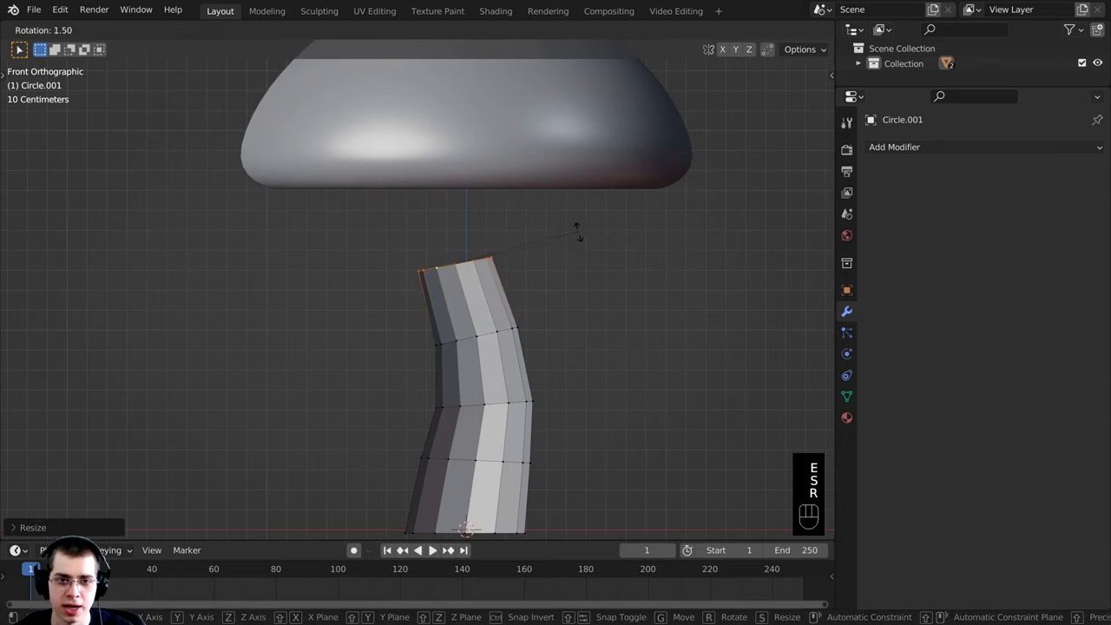
{"action": "left_click", "coordinate": [576, 238]}
{"action": "key", "text": "g"}
{"action": "left_click", "coordinate": [574, 241]}
{"action": "key", "text": "r"}
{"action": "left_click", "coordinate": [576, 247]}
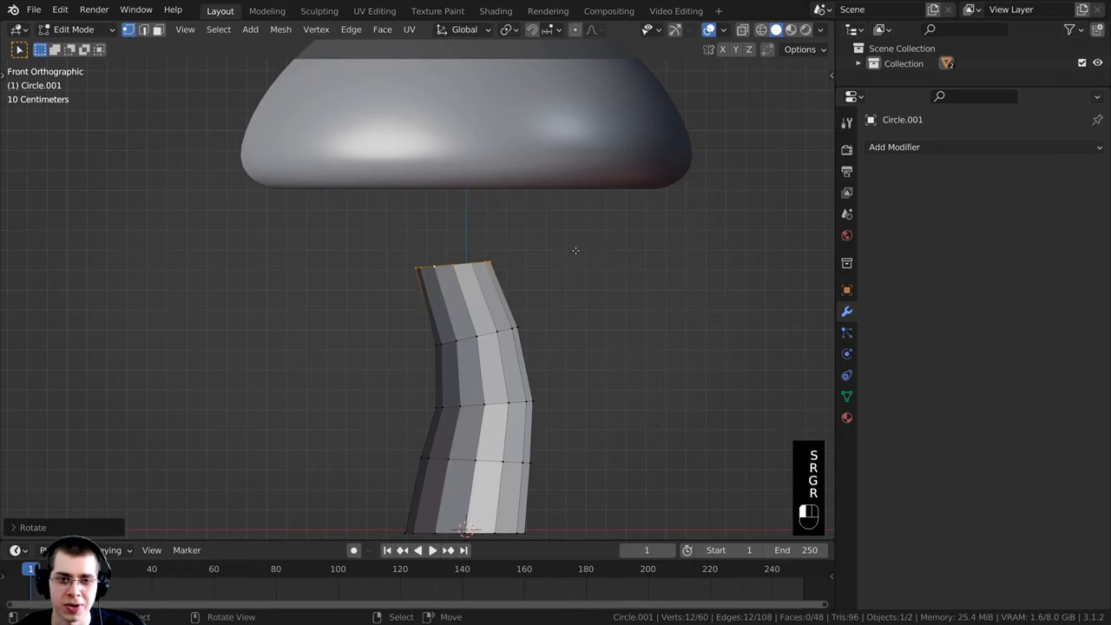
{"action": "key", "text": "g"}
{"action": "key", "text": "s"}
{"action": "left_click", "coordinate": [573, 250]}
Step: Extrude a fifth, narrower stem section to just below the cap and rotate its top ring slightly the other way
{"action": "middle_click_drag", "start_coordinate": [528, 300], "coordinate": [521, 325], "text": "shift"}
{"action": "key", "text": "e"}
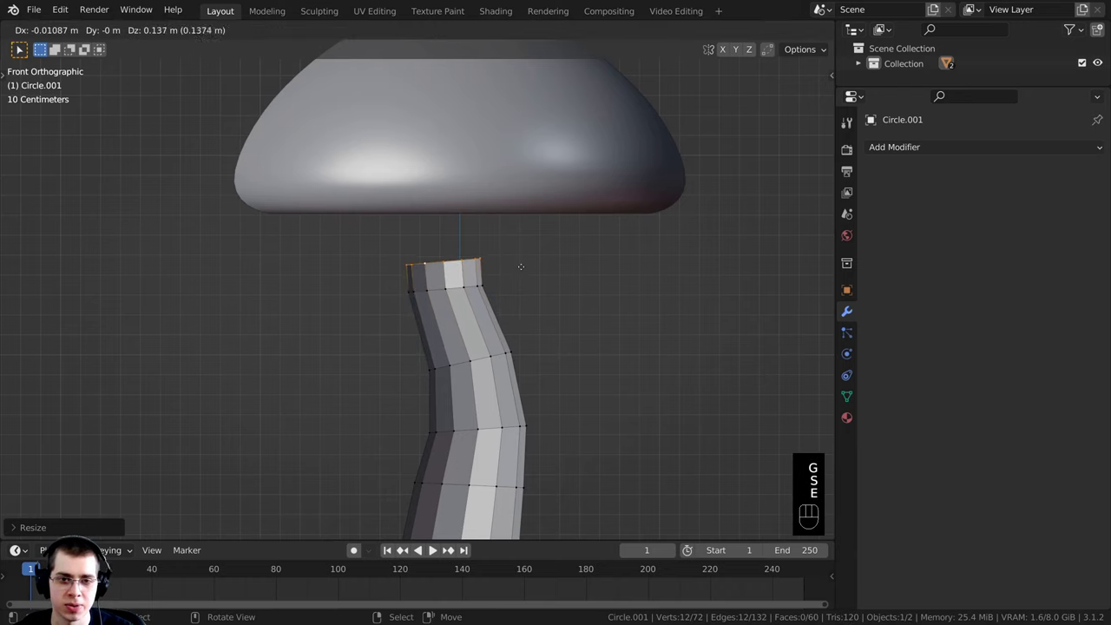
{"action": "left_click", "coordinate": [517, 246]}
{"action": "key", "text": "s"}
{"action": "left_click", "coordinate": [556, 241]}
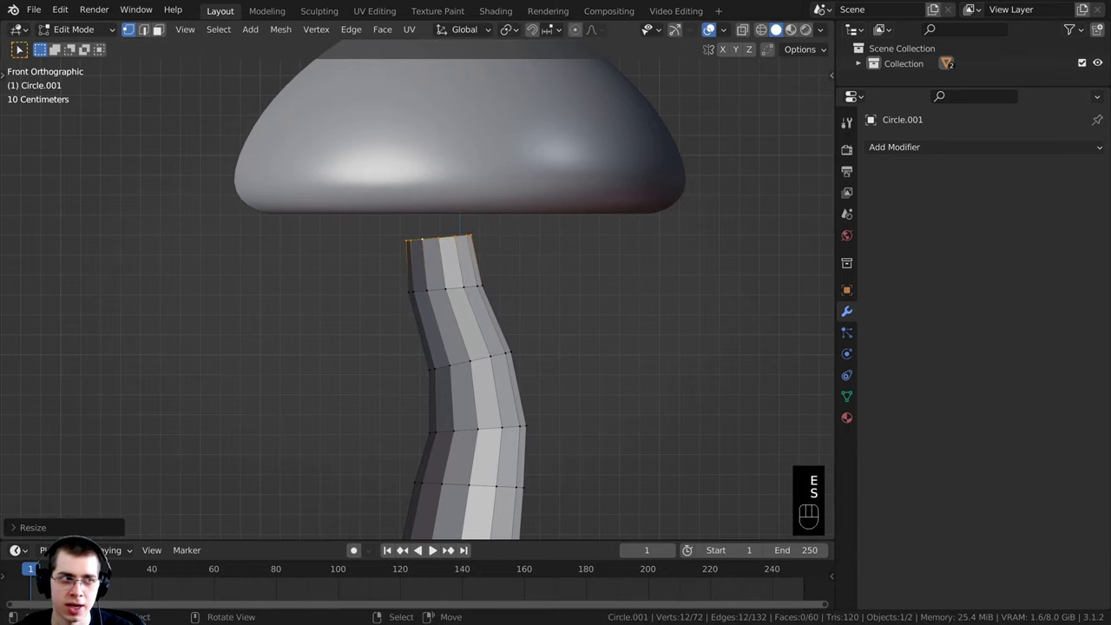
{"action": "key", "text": "r"}
{"action": "left_click", "coordinate": [547, 252]}
{"action": "key", "text": "g"}
{"action": "left_click", "coordinate": [544, 255]}
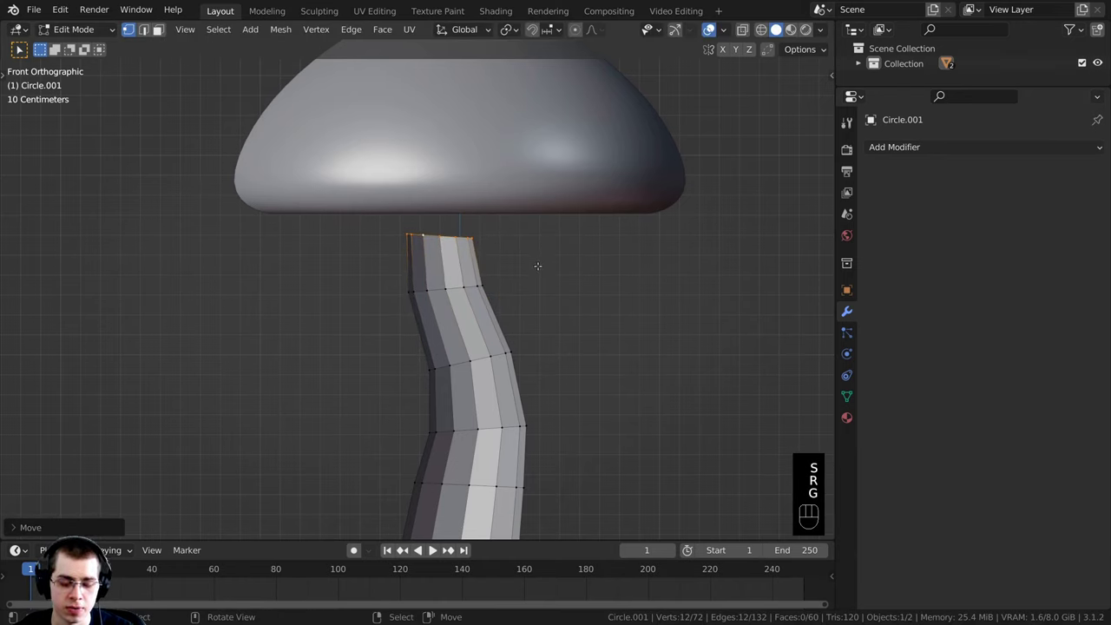
Step: Extrude the stem's top ring up inside the cap and switch the viewport to Wireframe shading
{"action": "key", "text": "e"}
{"action": "left_click", "coordinate": [548, 217]}
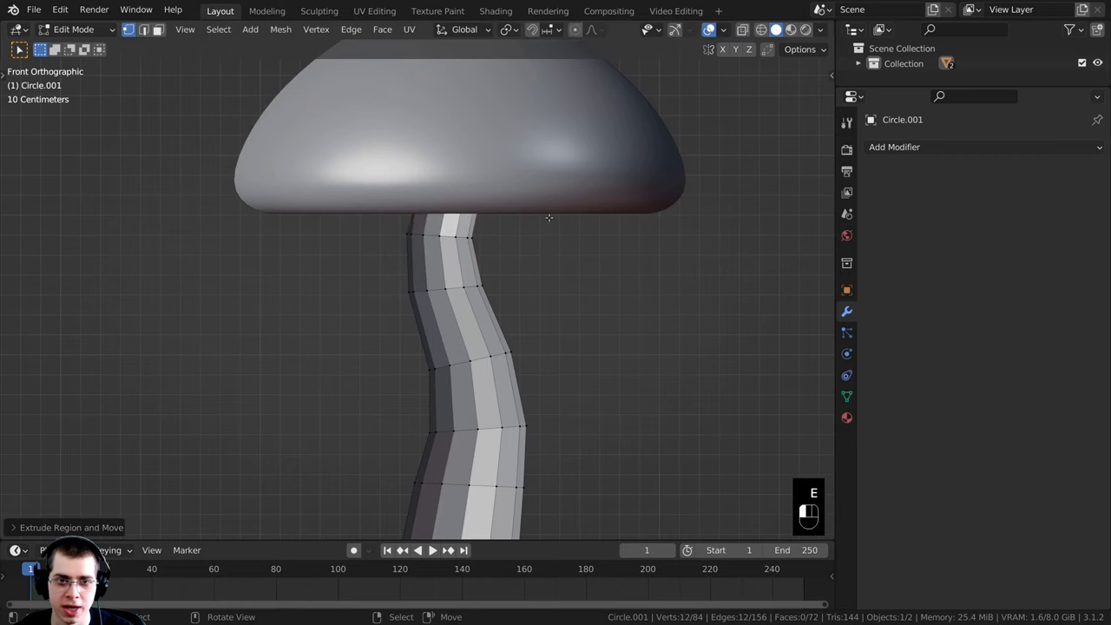
{"action": "key", "text": "z"}
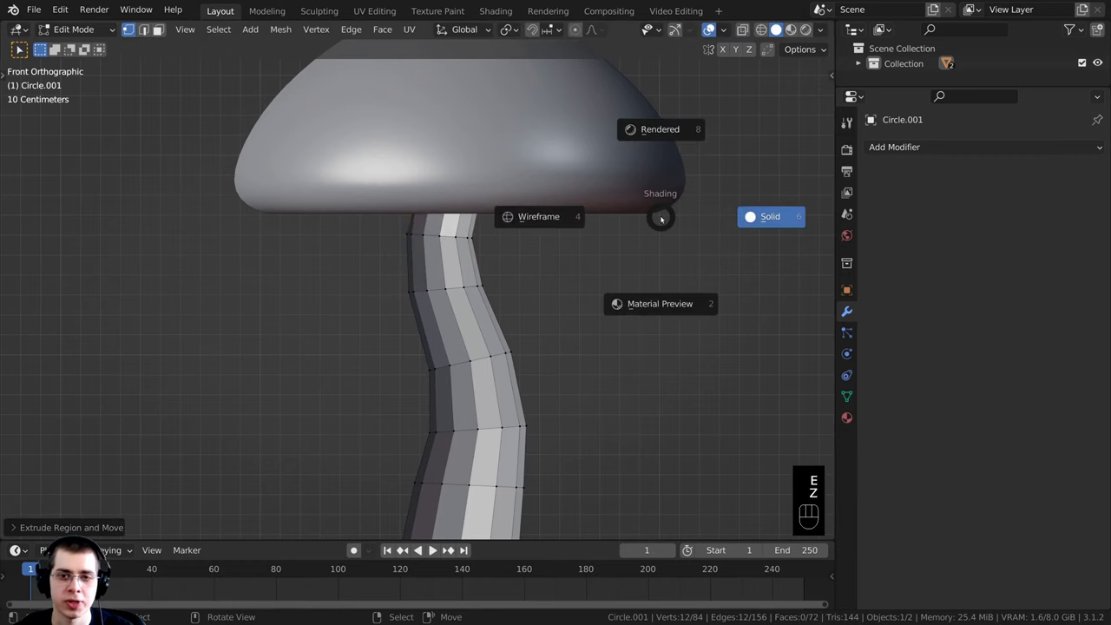
{"action": "left_click", "coordinate": [562, 216]}
Step: Shrink the stem's top ring, level it and position it just beneath the cap's inner underside
{"action": "scroll", "coordinate": [636, 270], "scroll_direction": "up", "scroll_amount": 2}
{"action": "key", "text": "s"}
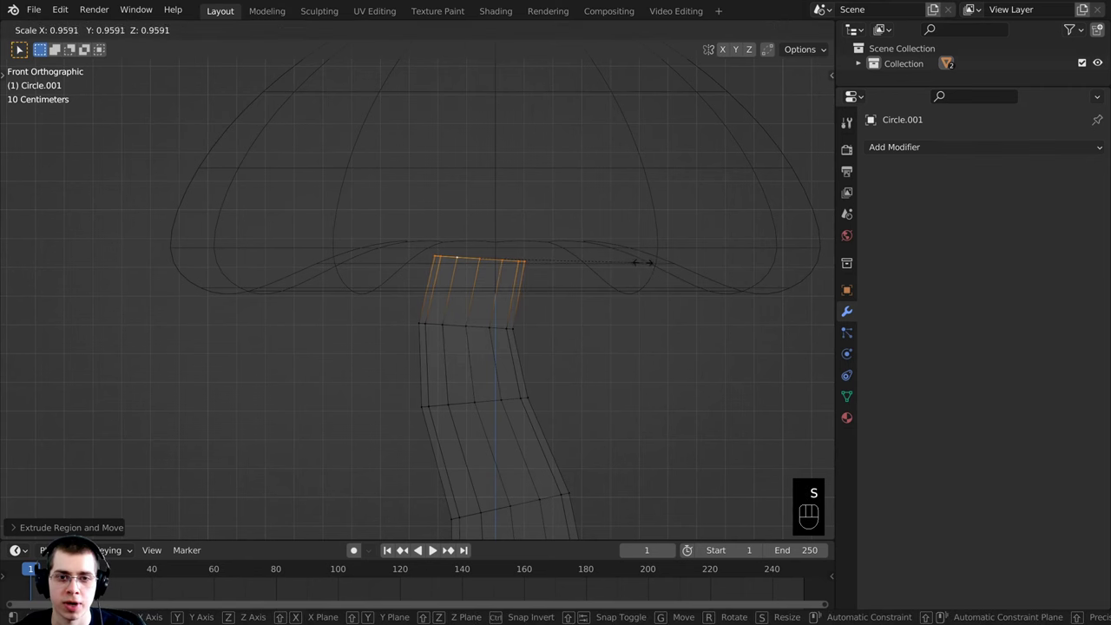
{"action": "left_click", "coordinate": [634, 263]}
{"action": "scroll", "coordinate": [633, 262], "scroll_direction": "down", "scroll_amount": 1}
{"action": "key", "text": "s"}
{"action": "left_click", "coordinate": [624, 263]}
{"action": "key", "text": "g"}
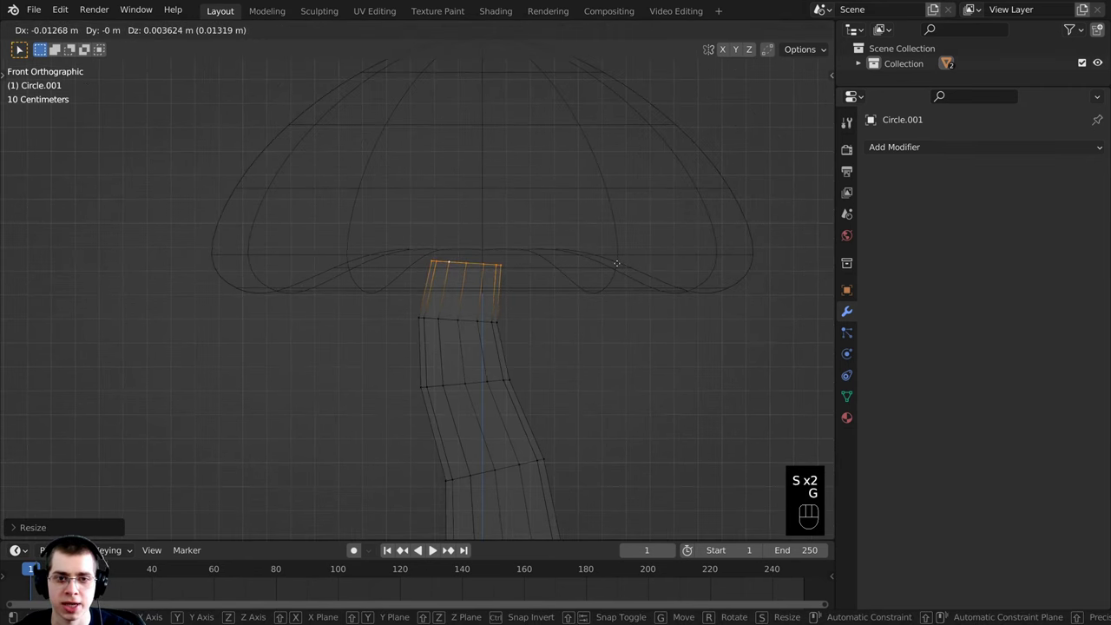
{"action": "key", "text": "r"}
{"action": "left_click", "coordinate": [616, 253]}
{"action": "key", "text": "g"}
{"action": "left_click", "coordinate": [613, 273]}
Step: Box-select the two lowest rings of the stem, move them slightly downward and rotate them to smooth the bend at the base
{"action": "scroll", "coordinate": [613, 273], "scroll_direction": "down", "scroll_amount": 4}
{"action": "middle_click_drag", "start_coordinate": [548, 361], "coordinate": [534, 291], "text": "shift"}
{"action": "scroll", "coordinate": [512, 314], "scroll_direction": "up", "scroll_amount": 1}
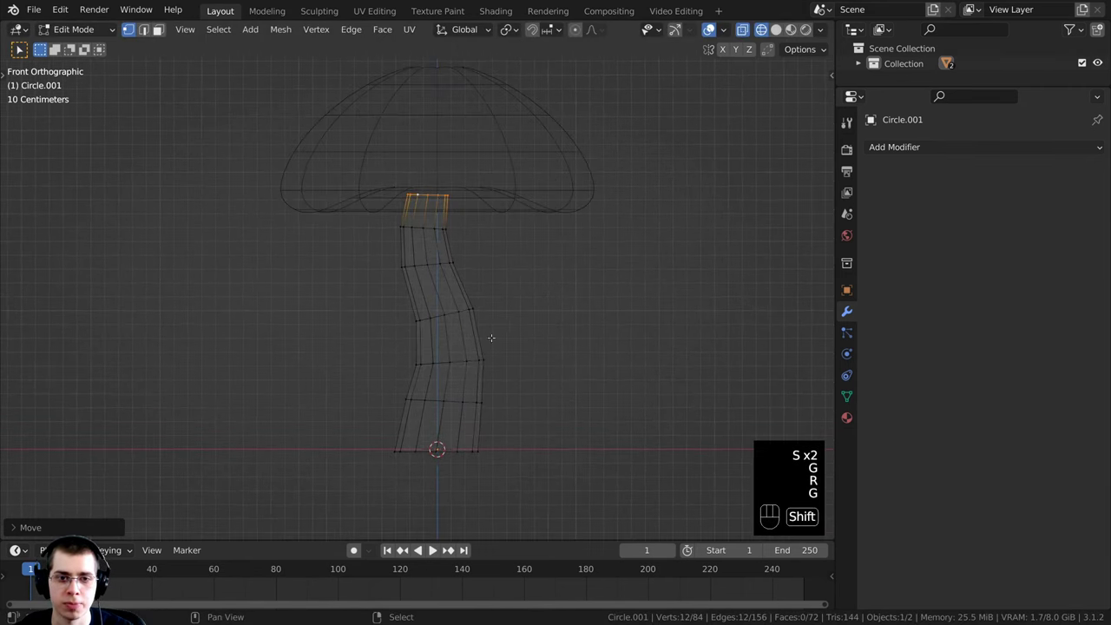
{"action": "middle_click_drag", "start_coordinate": [491, 338], "coordinate": [496, 318], "text": "shift"}
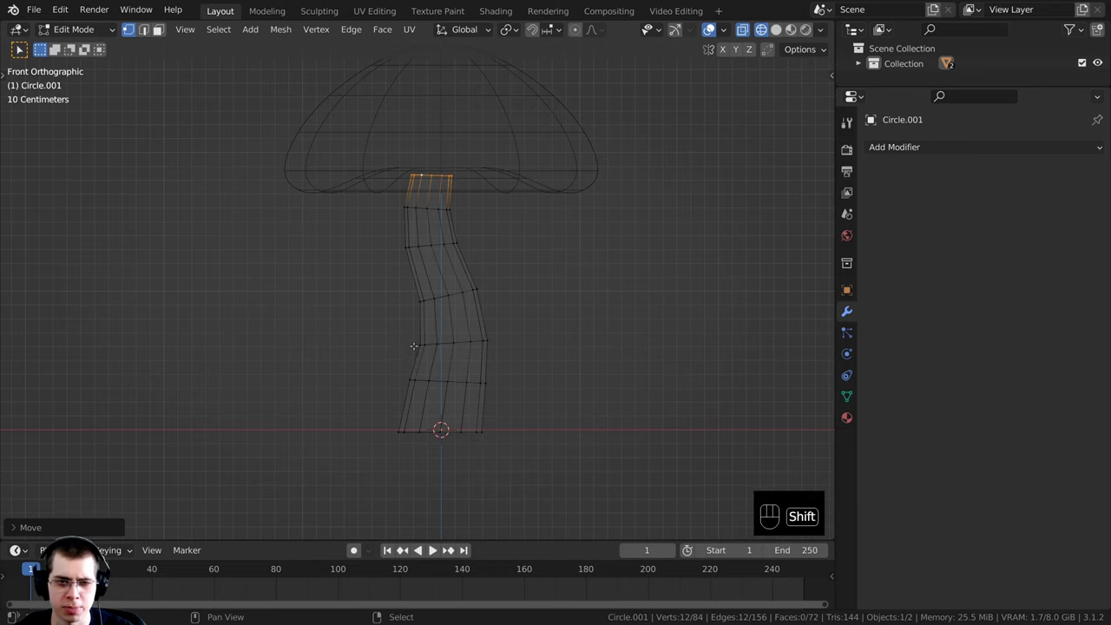
{"action": "middle_click_drag", "start_coordinate": [408, 351], "coordinate": [413, 347], "text": "shift"}
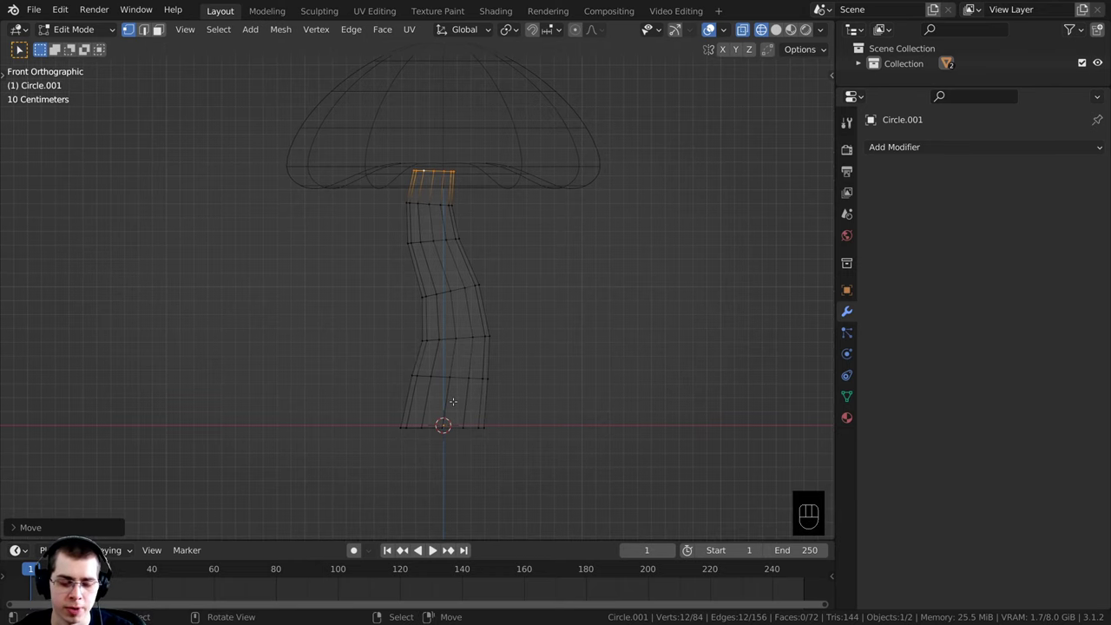
{"action": "key", "text": "alt+a"}
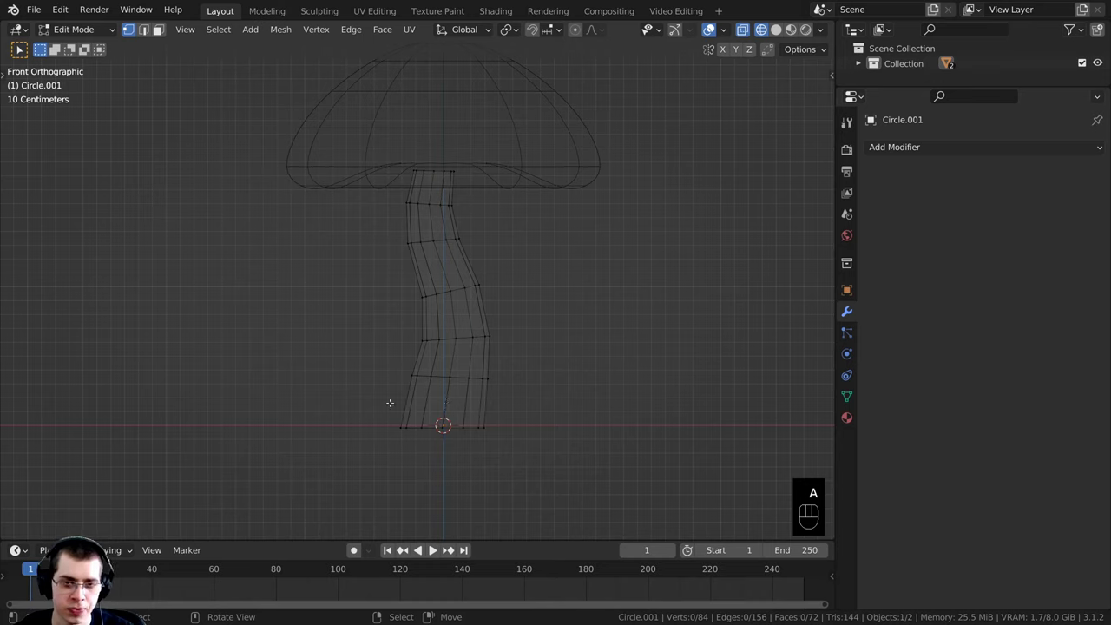
{"action": "key", "text": "b"}
{"action": "left_click_drag", "start_coordinate": [337, 368], "coordinate": [523, 462]}
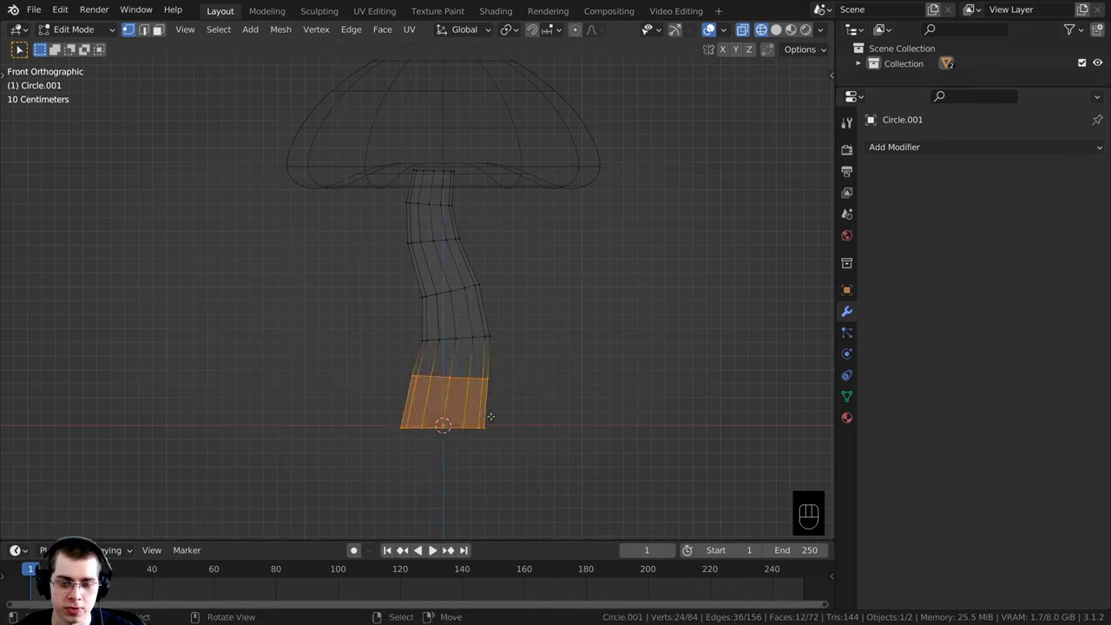
{"action": "key", "text": "g"}
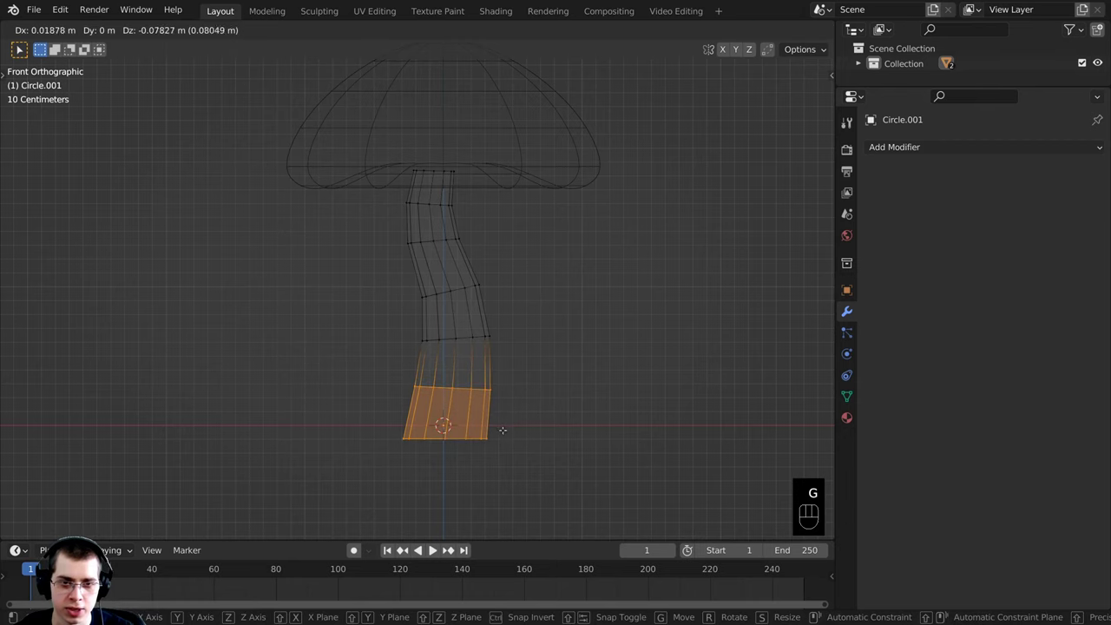
{"action": "key", "text": "r"}
{"action": "key", "text": "g"}
{"action": "key", "text": "r"}
{"action": "key", "text": "r"}
{"action": "left_click", "coordinate": [501, 436]}
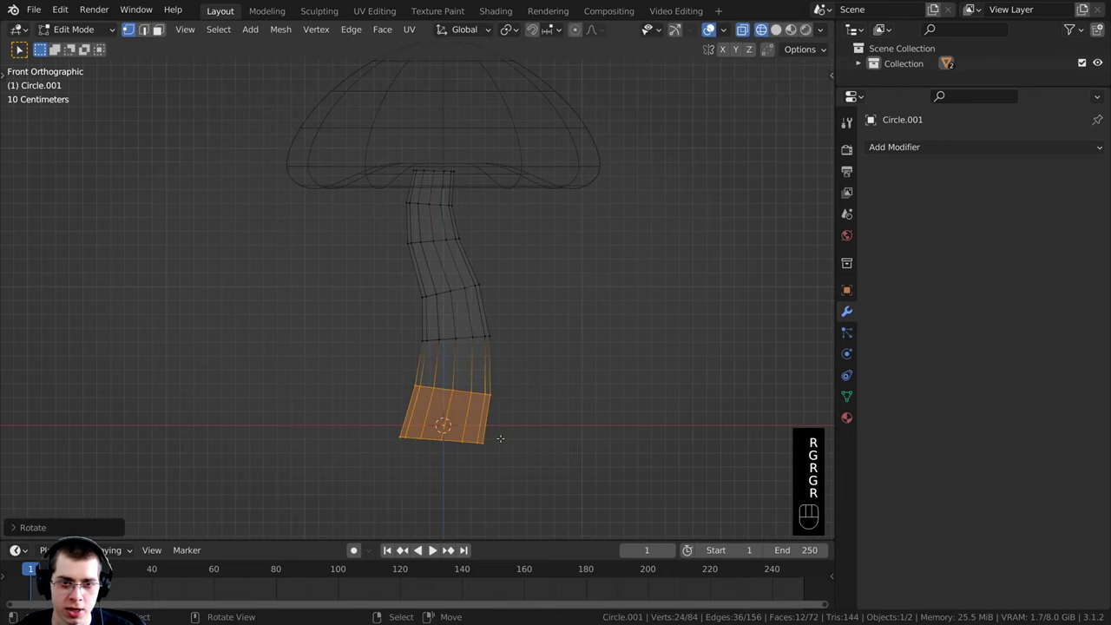
Step: Return the viewport to Solid shading and inspect the mushroom's stem and cap from the side in perspective
{"action": "key", "text": "z"}
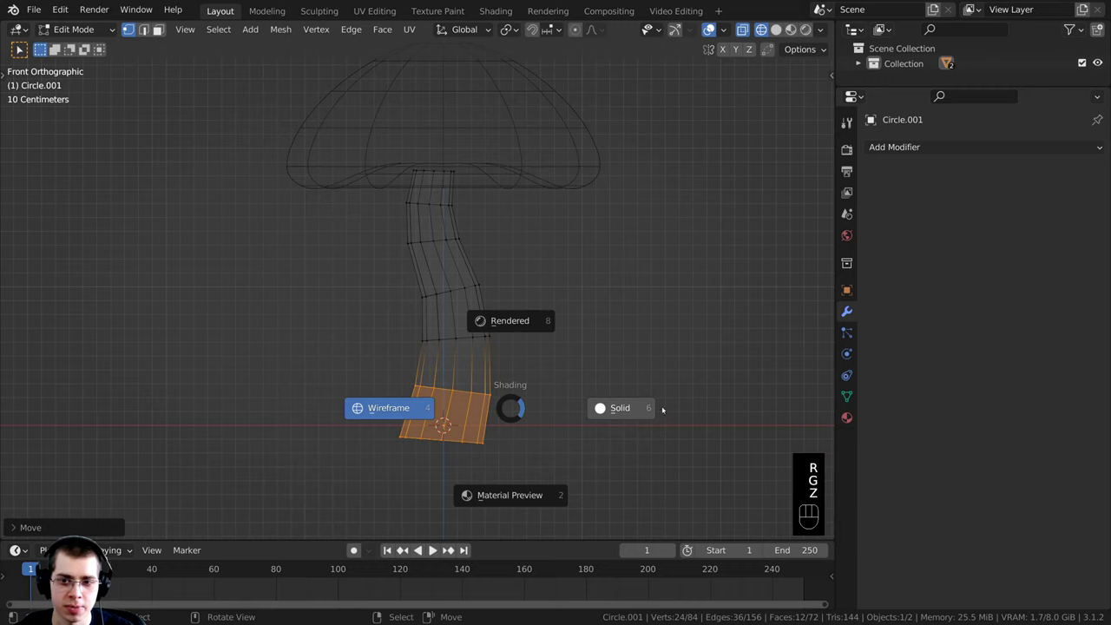
{"action": "left_click", "coordinate": [662, 410]}
{"action": "mouse_move", "coordinate": [622, 417]}
{"action": "middle_mouse_down"}
{"action": "mouse_move", "coordinate": [461, 409]}
{"action": "mouse_move", "coordinate": [371, 334]}
{"action": "middle_mouse_up"}
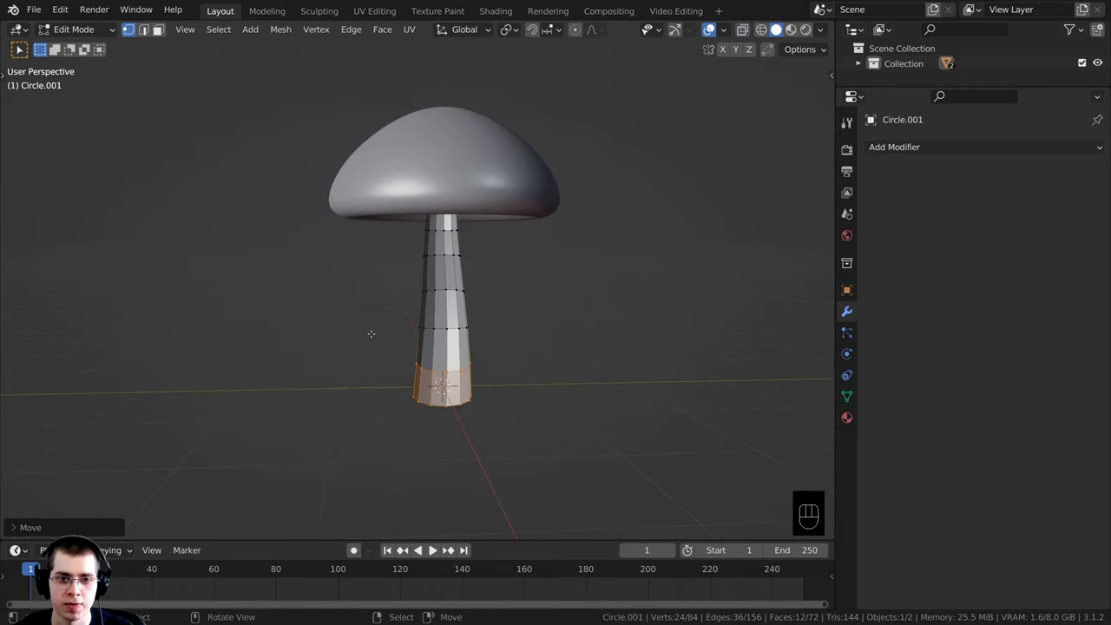
{"action": "scroll", "coordinate": [543, 343], "scroll_direction": "up", "scroll_amount": 1}
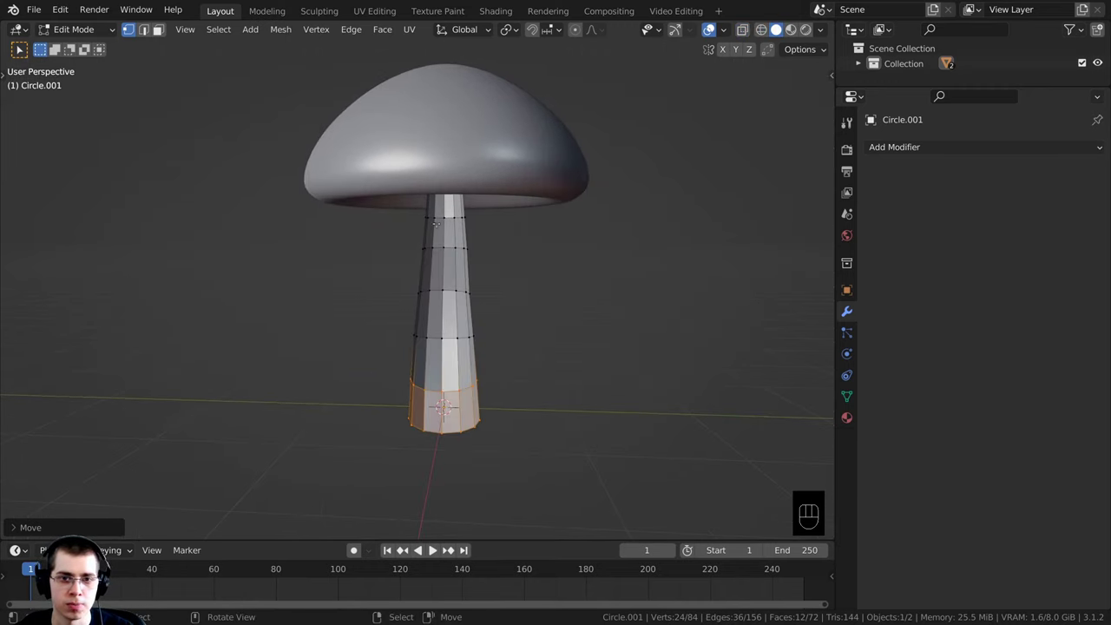
Step: View the mushroom from the side and switch the viewport to Wireframe shading
{"action": "middle_click_drag", "start_coordinate": [431, 296], "coordinate": [560, 335]}
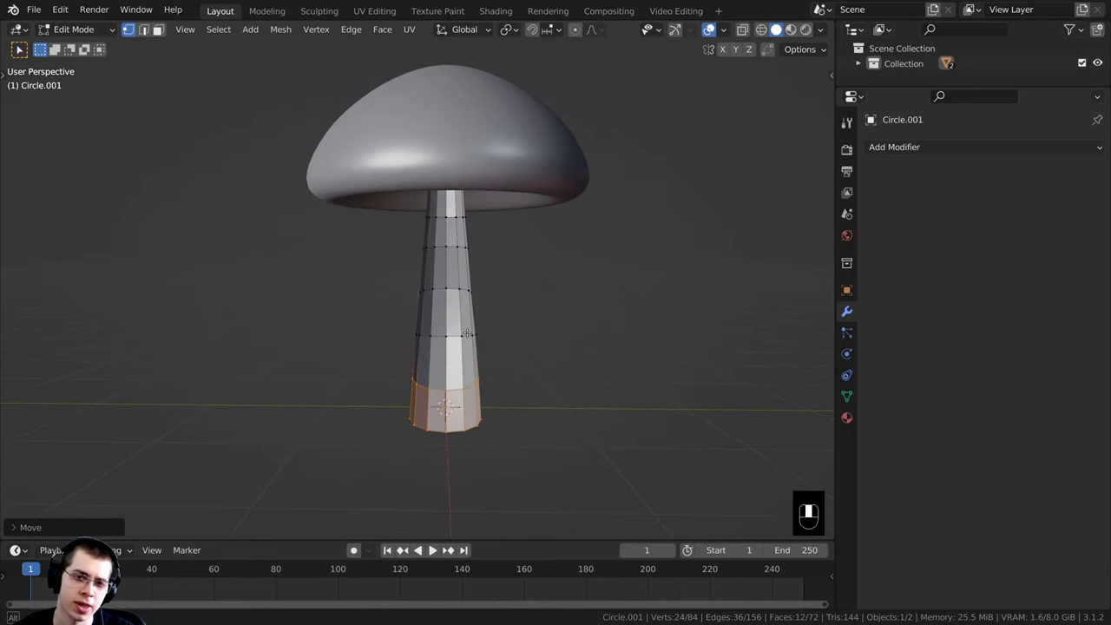
{"action": "key", "text": "z"}
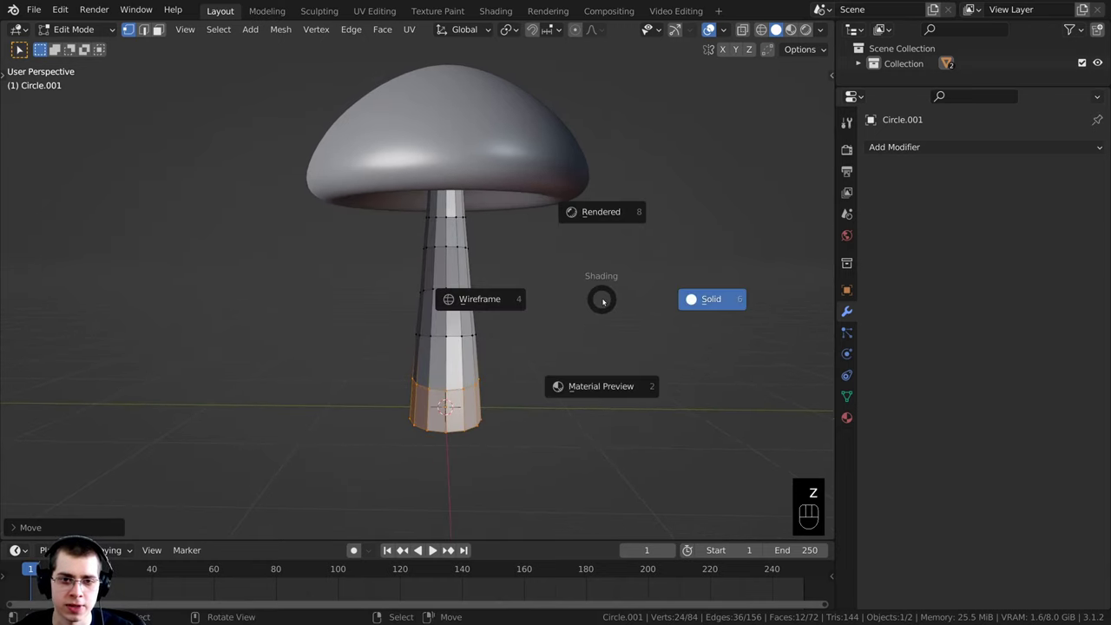
{"action": "left_click", "coordinate": [460, 295]}
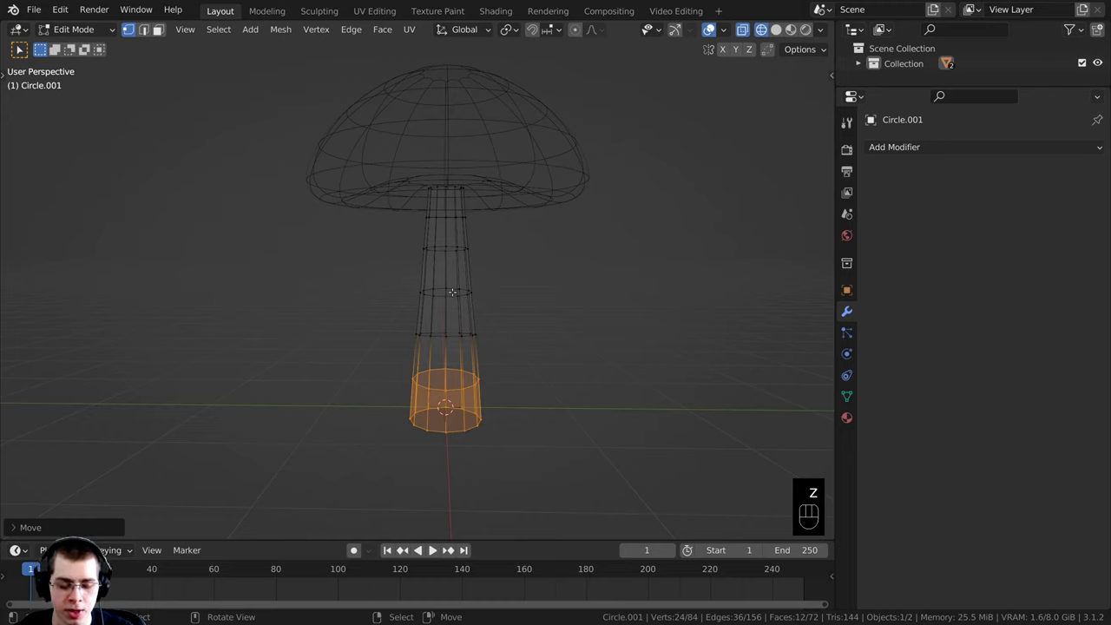
Step: Box-select the four upper rings of the stem, shift them slightly sideways and rotate them to add a bend
{"action": "key", "text": "alt+a"}
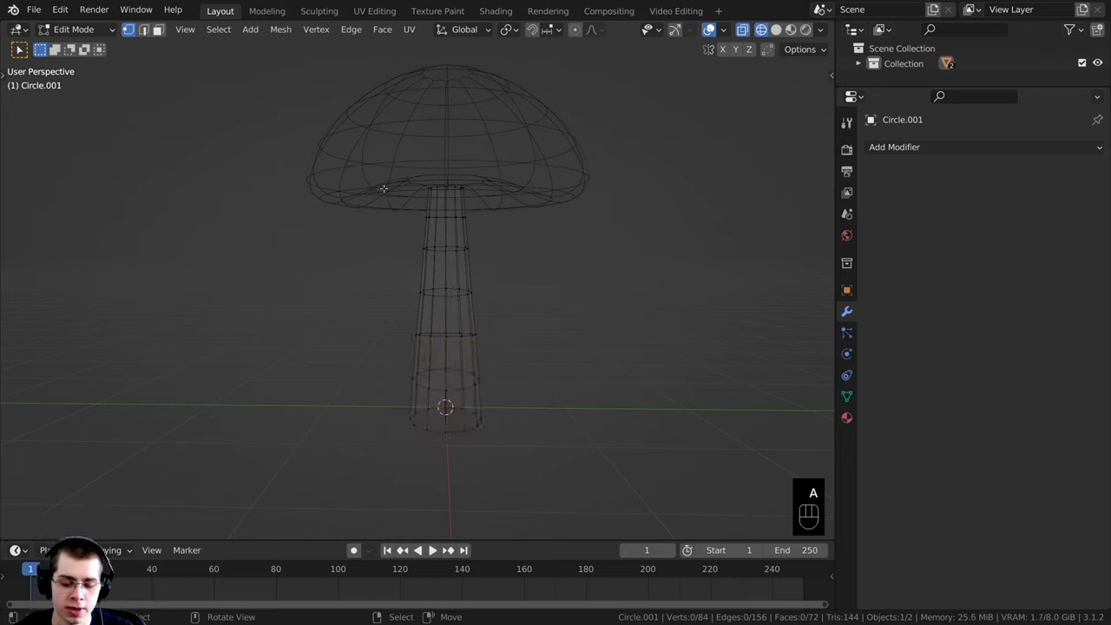
{"action": "key", "text": "b"}
{"action": "left_click_drag", "start_coordinate": [357, 111], "coordinate": [493, 292]}
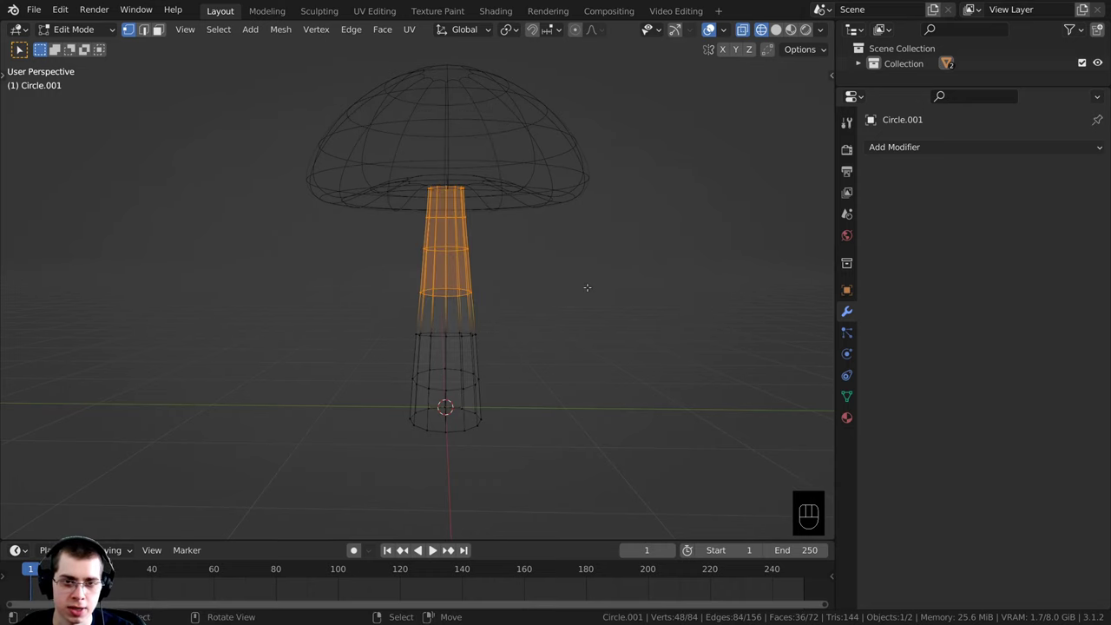
{"action": "key", "text": "r"}
{"action": "key", "text": "g"}
{"action": "key", "text": "r"}
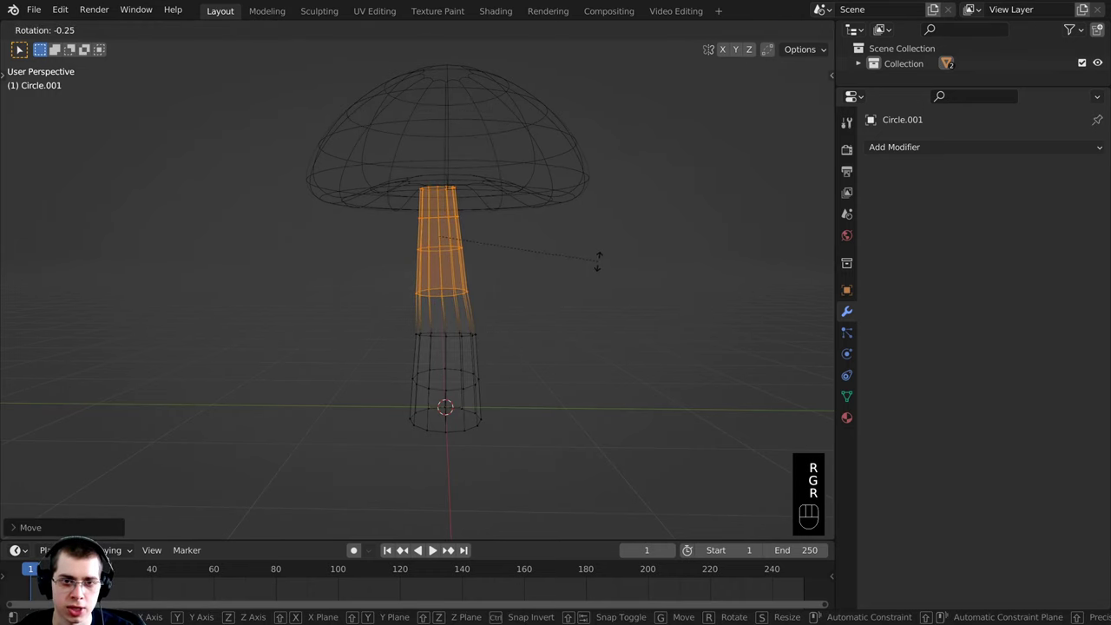
{"action": "left_click", "coordinate": [596, 258]}
{"action": "middle_click_drag", "start_coordinate": [597, 257], "coordinate": [592, 261]}
{"action": "key", "text": "g"}
{"action": "left_click", "coordinate": [529, 296]}
Step: Box-select the third ring from the stem's base, rotate it slightly and move it to follow the bend
{"action": "key", "text": "a"}
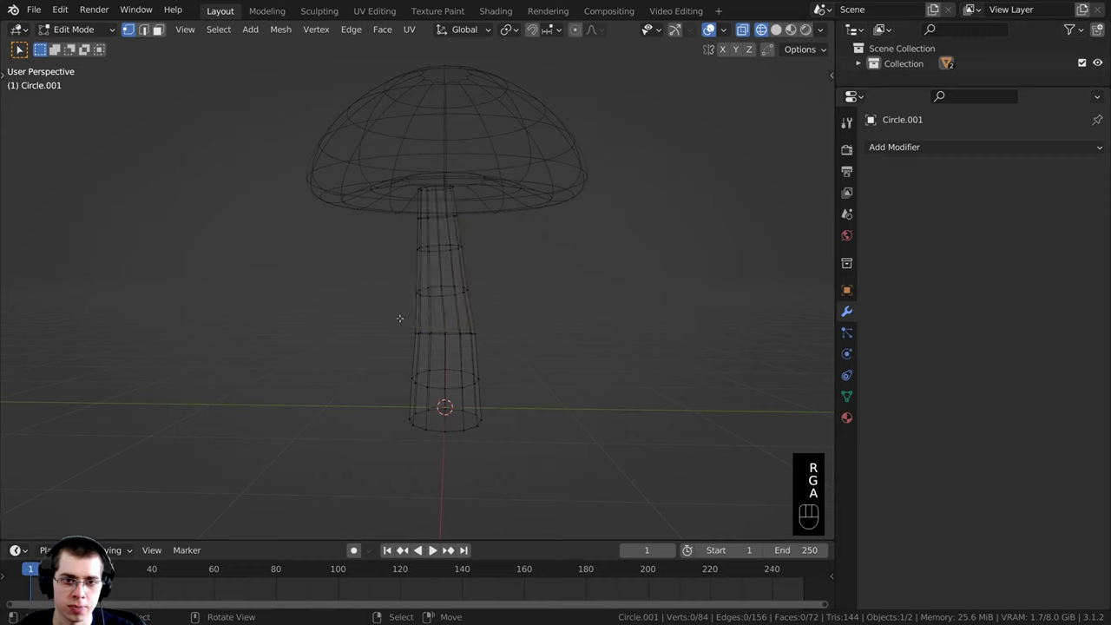
{"action": "key", "text": "b"}
{"action": "left_click_drag", "start_coordinate": [383, 316], "coordinate": [509, 359]}
{"action": "key", "text": "r"}
{"action": "key", "text": "g"}
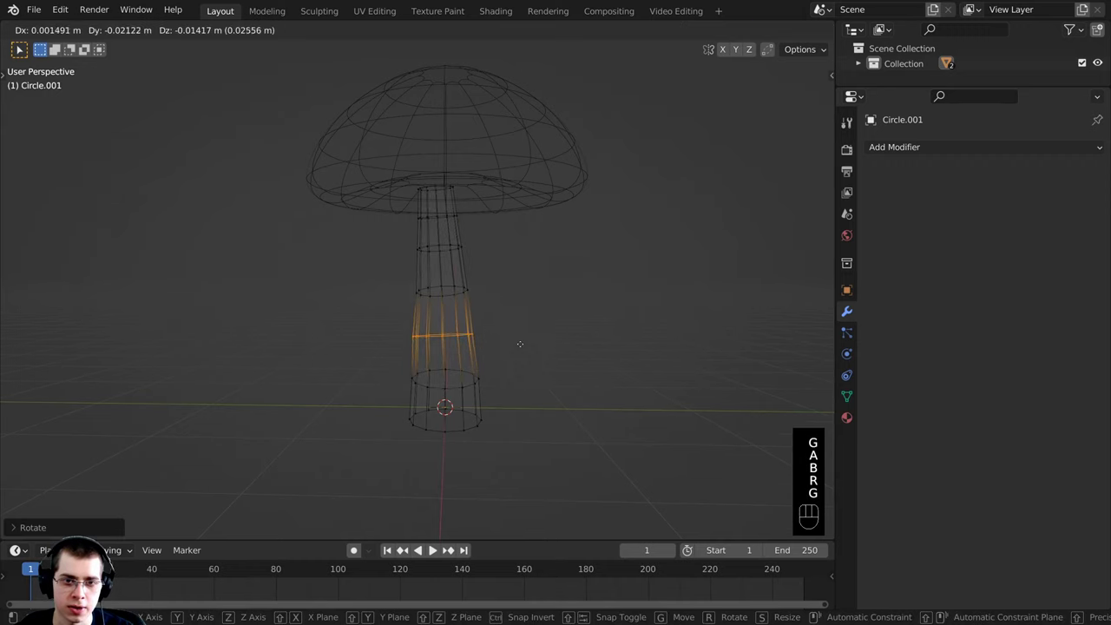
{"action": "left_click", "coordinate": [518, 339]}
Step: Box-select the stem's two topmost rings, then move and rotate them slightly beneath the cap
{"action": "key", "text": "alt+a"}
{"action": "key", "text": "b"}
{"action": "left_click_drag", "start_coordinate": [388, 165], "coordinate": [473, 213]}
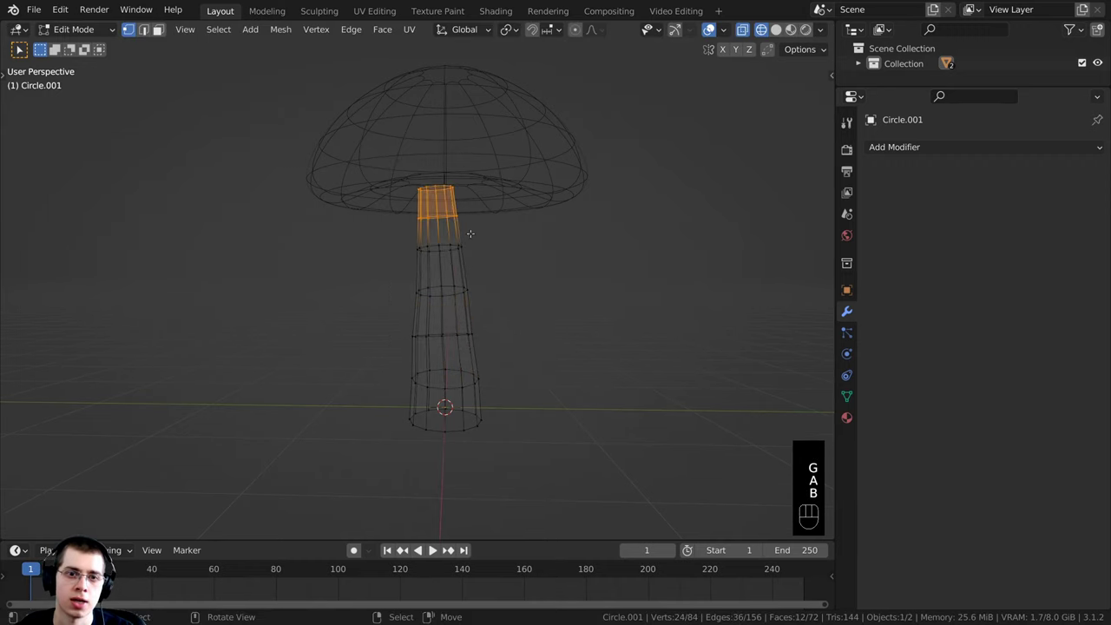
{"action": "key", "text": "r"}
{"action": "key", "text": "g"}
{"action": "left_click", "coordinate": [474, 237]}
{"action": "key", "text": "r"}
{"action": "left_click", "coordinate": [473, 244]}
Step: Tilt the third ring from the stem's top, then rotate and shift the two rings just above the base
{"action": "key", "text": "a"}
{"action": "key", "text": "b"}
{"action": "left_click_drag", "start_coordinate": [391, 231], "coordinate": [453, 254]}
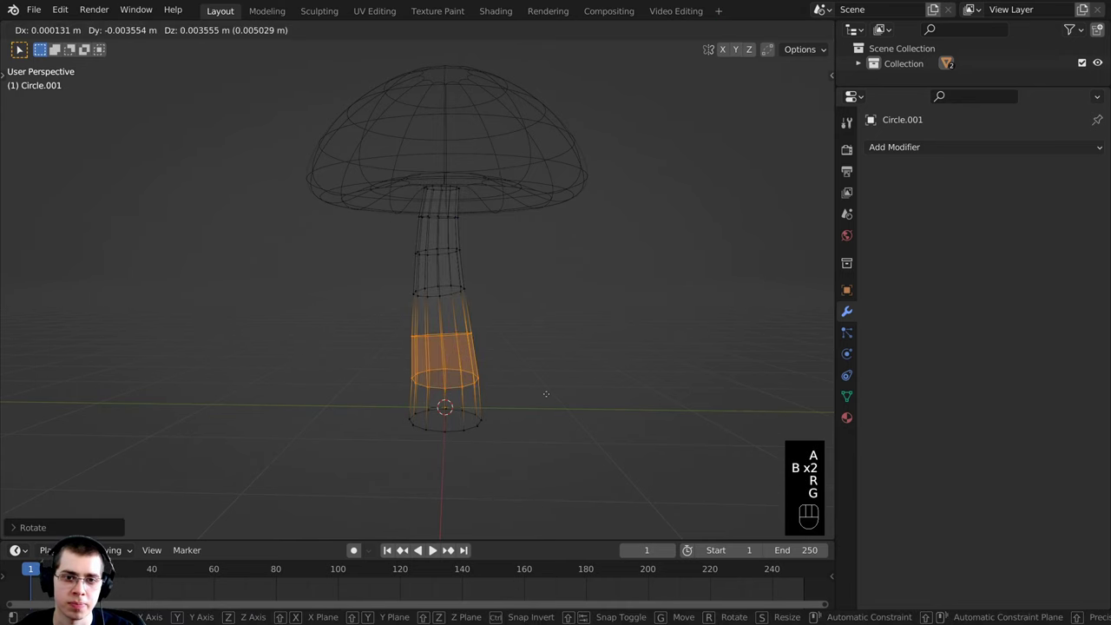
{"action": "left_click", "coordinate": [546, 394]}
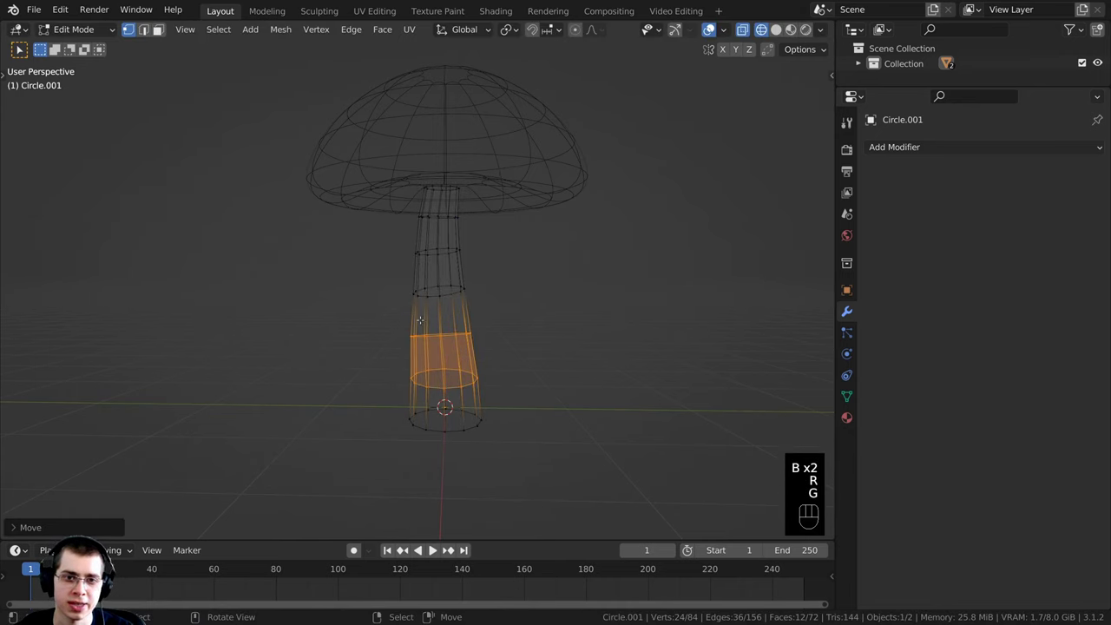
Step: Return the viewport to Solid shading, check the stem's bend and switch to Object Mode
{"action": "key", "text": "z"}
{"action": "left_click", "coordinate": [641, 349]}
{"action": "scroll", "coordinate": [460, 354], "scroll_direction": "down", "scroll_amount": 4}
{"action": "middle_click_drag", "start_coordinate": [476, 335], "coordinate": [683, 388]}
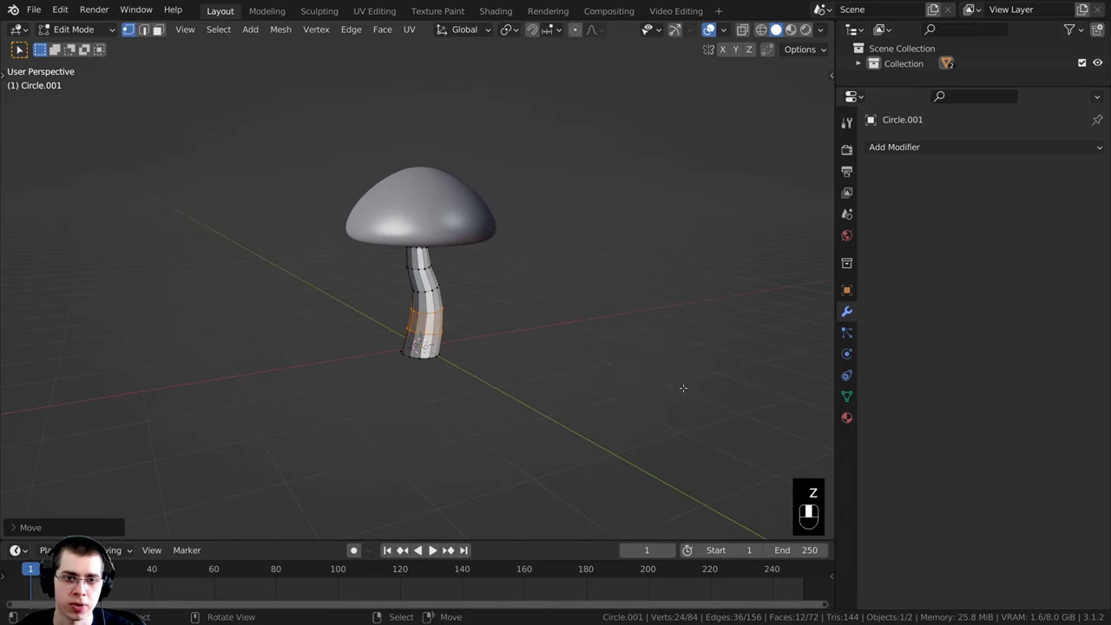
{"action": "scroll", "coordinate": [541, 372], "scroll_direction": "up", "scroll_amount": 3}
{"action": "middle_click_drag", "start_coordinate": [540, 373], "coordinate": [411, 318]}
{"action": "key", "text": "Tab"}
Step: Add a Subdivision Surface modifier at level 2 to the stem
{"action": "scroll", "coordinate": [420, 315], "scroll_direction": "down", "scroll_amount": 1}
{"action": "scroll", "coordinate": [470, 366], "scroll_direction": "up", "scroll_amount": 2}
{"action": "middle_click_drag", "start_coordinate": [489, 317], "coordinate": [464, 298]}
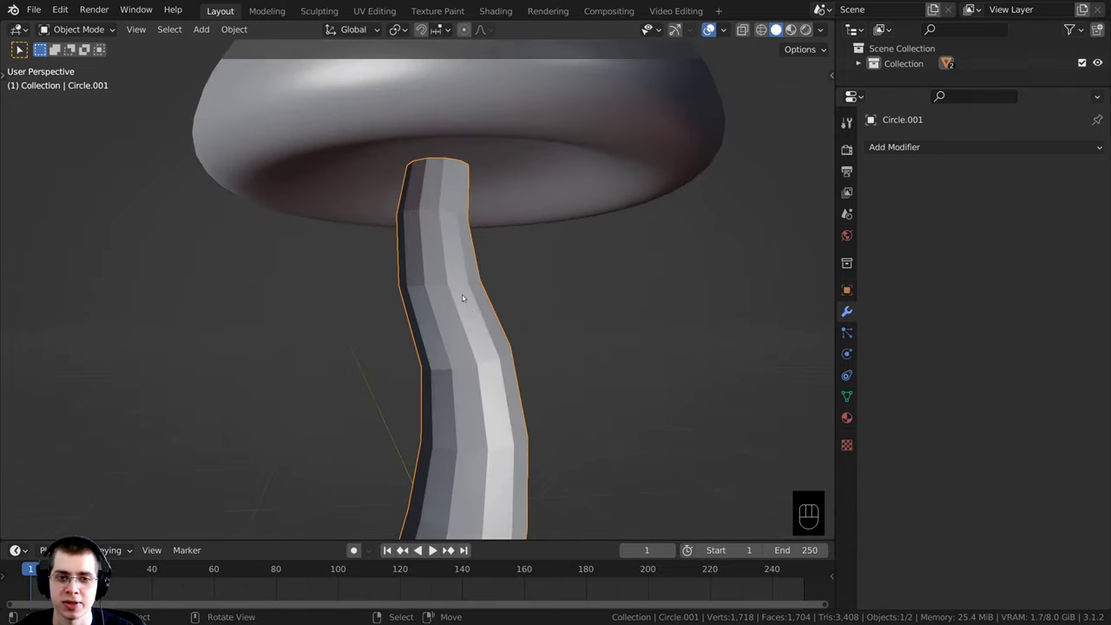
{"action": "scroll", "coordinate": [451, 253], "scroll_direction": "up", "scroll_amount": 3}
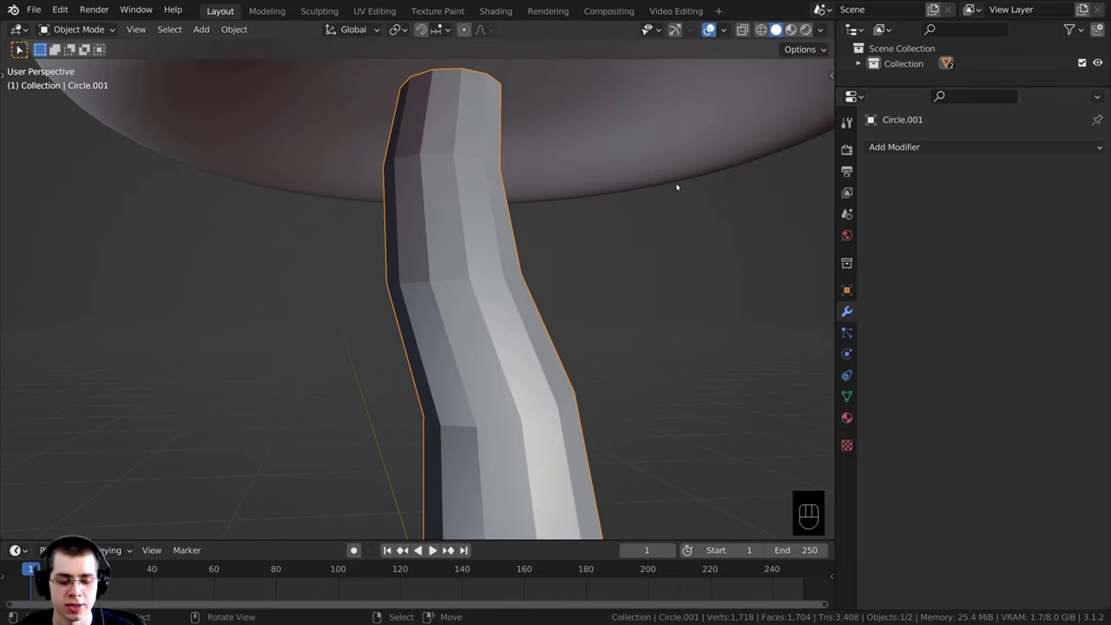
{"action": "key", "text": "ctrl"}
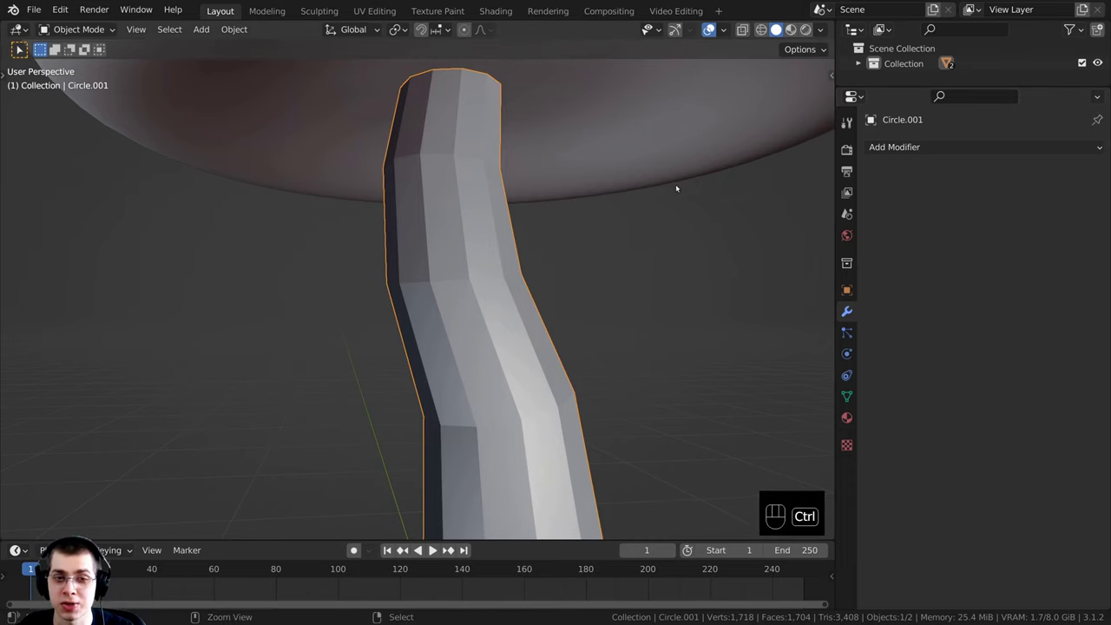
{"action": "key", "text": "ctrl+2"}
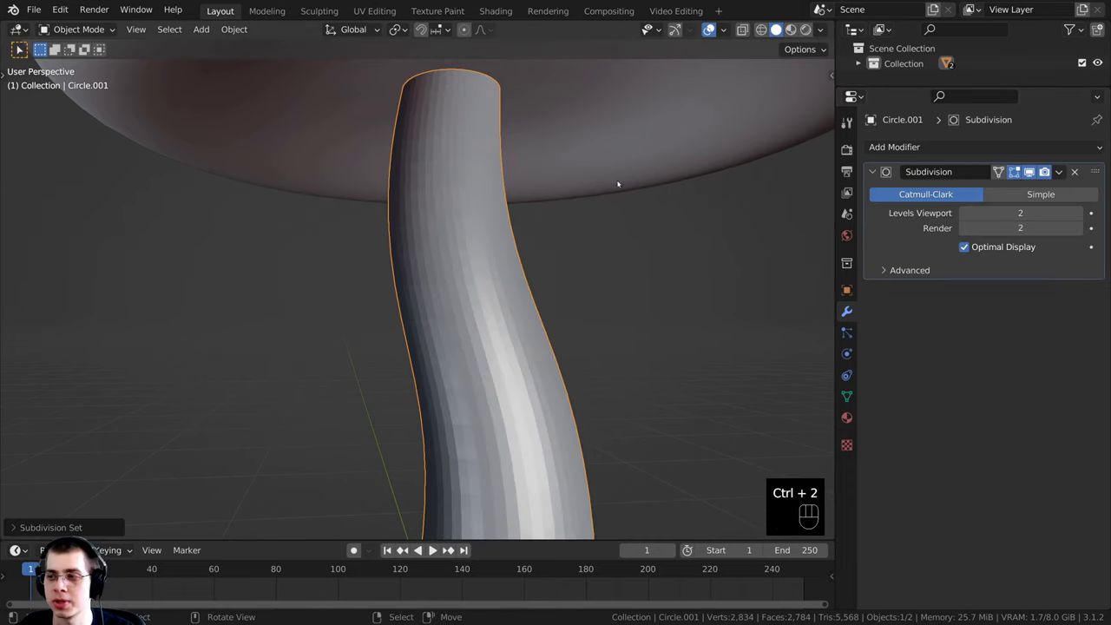
Step: Apply Shade Smooth to the stem
{"action": "scroll", "coordinate": [618, 184], "scroll_direction": "down", "scroll_amount": 4}
{"action": "middle_click_drag", "start_coordinate": [538, 226], "coordinate": [481, 178]}
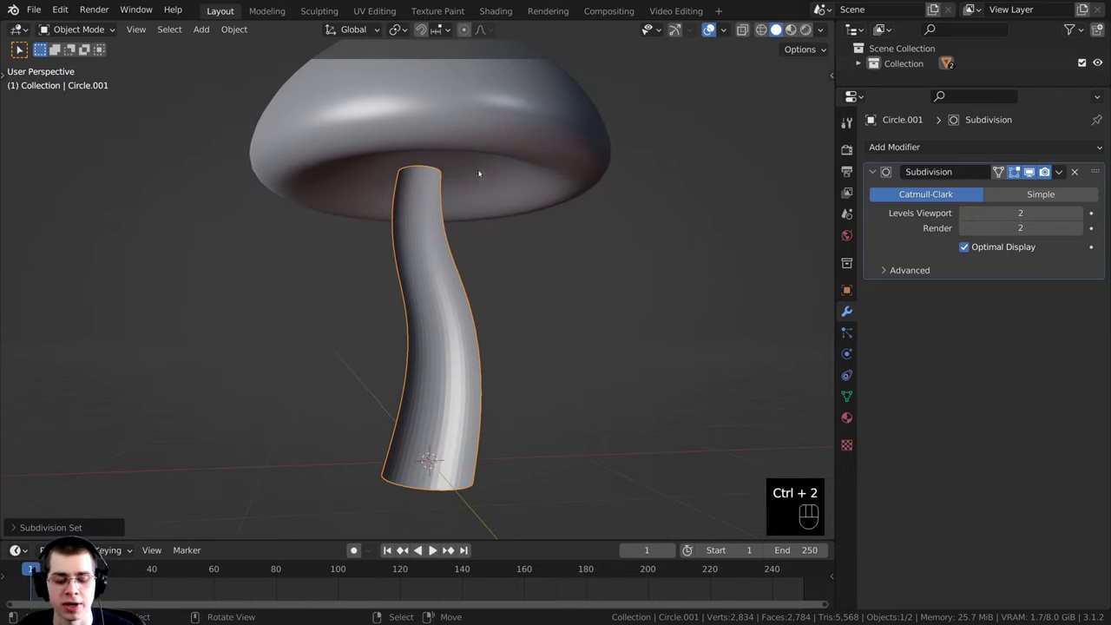
{"action": "scroll", "coordinate": [481, 178], "scroll_direction": "up", "scroll_amount": 1}
{"action": "key", "text": "w"}
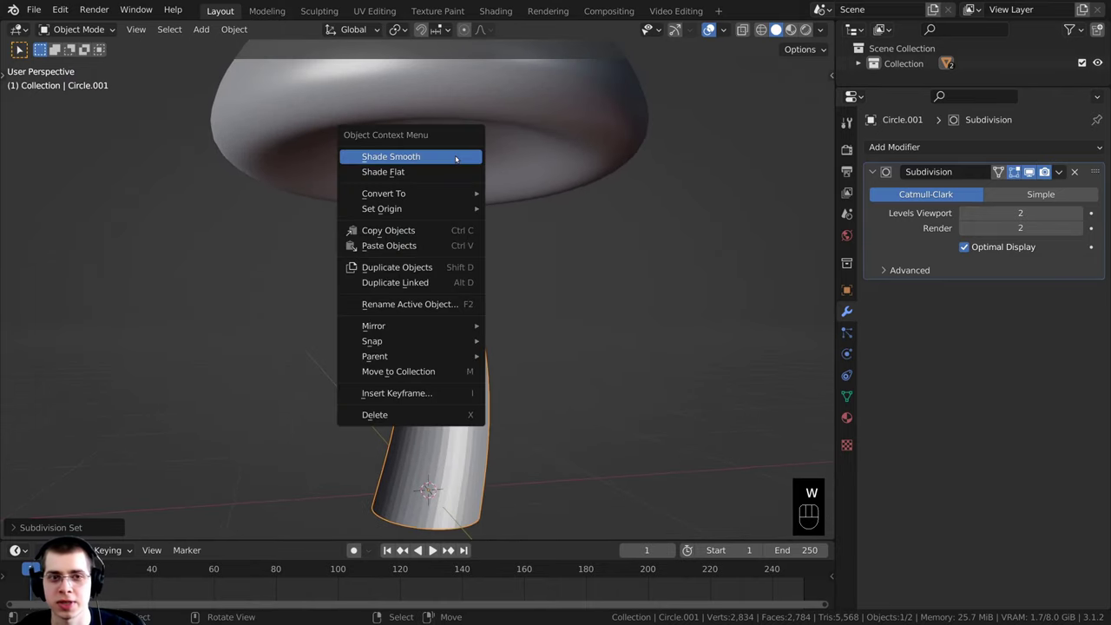
{"action": "left_click", "coordinate": [388, 155]}
Step: Examine the smoothed stem and its open base from below and from the side
{"action": "middle_click_drag", "start_coordinate": [407, 394], "coordinate": [400, 277], "text": "shift"}
{"action": "middle_click_drag", "start_coordinate": [399, 374], "coordinate": [403, 355]}
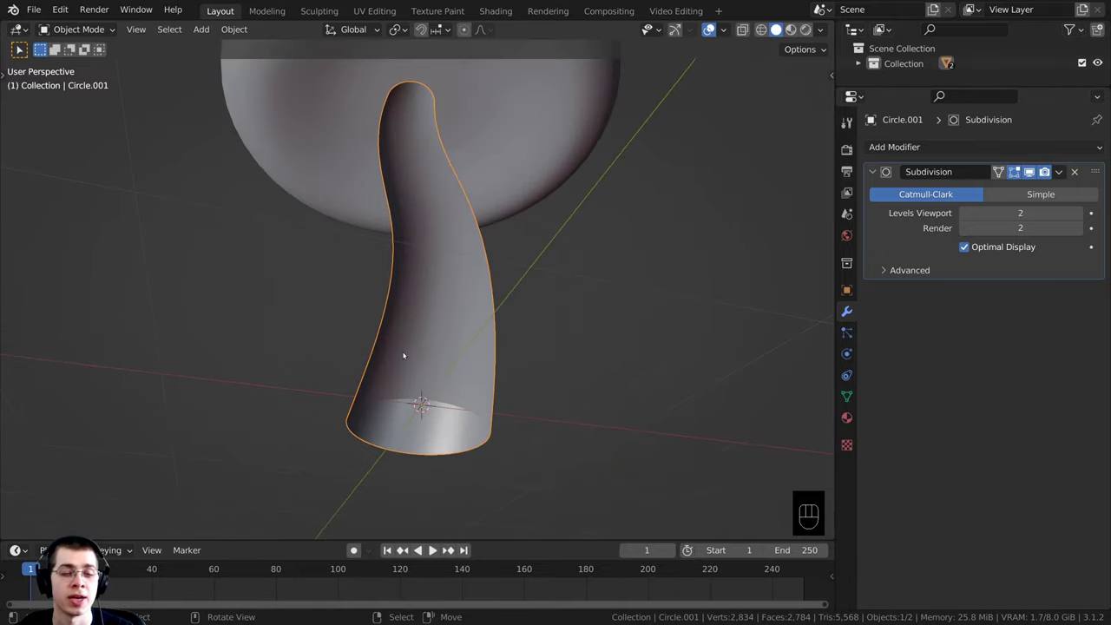
{"action": "scroll", "coordinate": [403, 355], "scroll_direction": "up", "scroll_amount": 1}
{"action": "middle_click_drag", "start_coordinate": [355, 419], "coordinate": [368, 366], "text": "shift"}
{"action": "middle_click_drag", "start_coordinate": [425, 263], "coordinate": [437, 350], "text": "shift"}
{"action": "middle_click_drag", "start_coordinate": [439, 311], "coordinate": [451, 372]}
{"action": "scroll", "coordinate": [452, 372], "scroll_direction": "down", "scroll_amount": 4}
{"action": "mouse_move", "coordinate": [478, 224]}
{"action": "middle_mouse_down", "text": "shift"}
{"action": "mouse_move", "coordinate": [474, 278]}
{"action": "mouse_move", "coordinate": [478, 231]}
{"action": "middle_mouse_up", "text": "shift"}
{"action": "scroll", "coordinate": [478, 248], "scroll_direction": "up", "scroll_amount": 1}
{"action": "middle_click_drag", "start_coordinate": [477, 231], "coordinate": [480, 173], "text": "shift"}
{"action": "middle_click_drag", "start_coordinate": [472, 331], "coordinate": [443, 221]}
{"action": "scroll", "coordinate": [454, 252], "scroll_direction": "up", "scroll_amount": 1}
Step: Enter Edit Mode, select the edge loop around the stem's open base and extrude it in place
{"action": "key", "text": "Tab"}
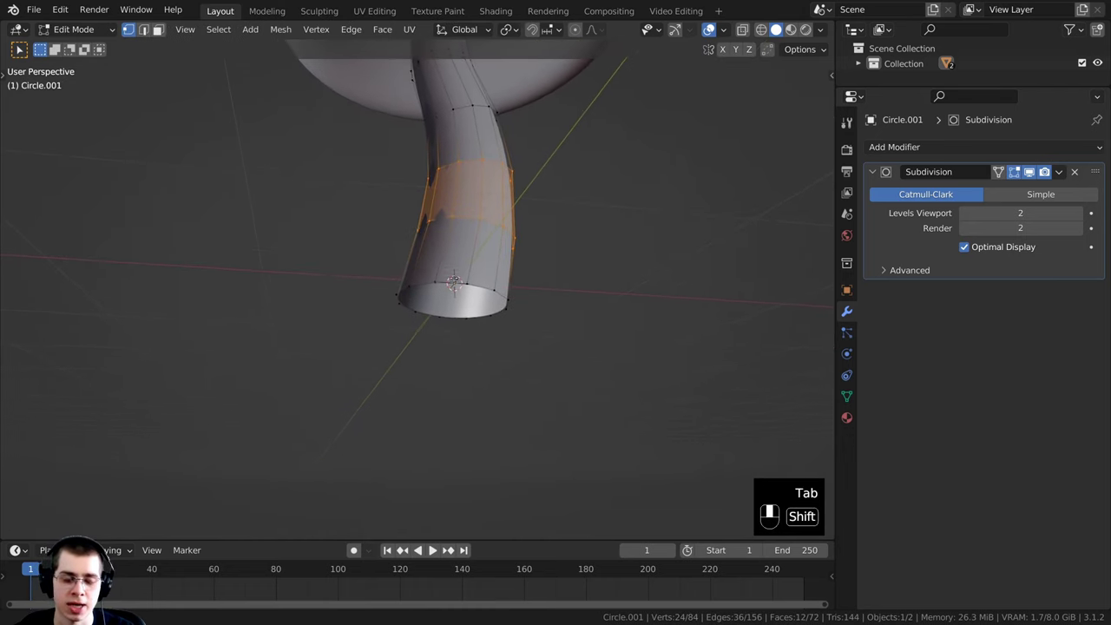
{"action": "middle_click_drag", "start_coordinate": [454, 281], "coordinate": [452, 274], "text": "shift"}
{"action": "scroll", "coordinate": [456, 290], "scroll_direction": "up", "scroll_amount": 2}
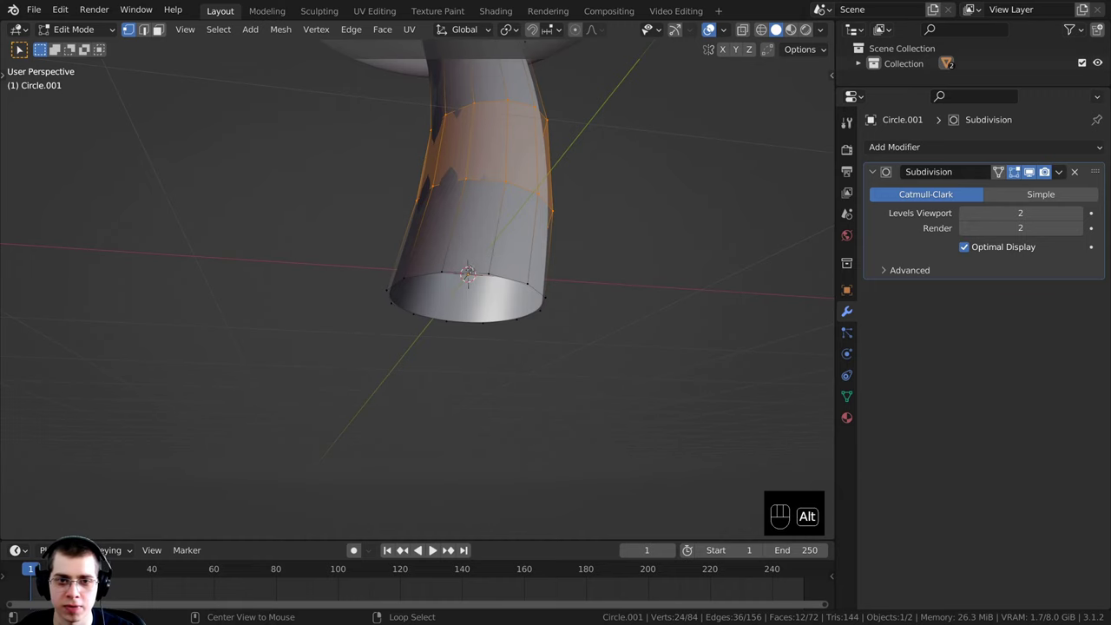
{"action": "left_click", "coordinate": [470, 273], "text": "alt"}
{"action": "middle_click_drag", "start_coordinate": [596, 261], "coordinate": [581, 272], "text": "shift"}
{"action": "scroll", "coordinate": [621, 274], "scroll_direction": "up", "scroll_amount": 2}
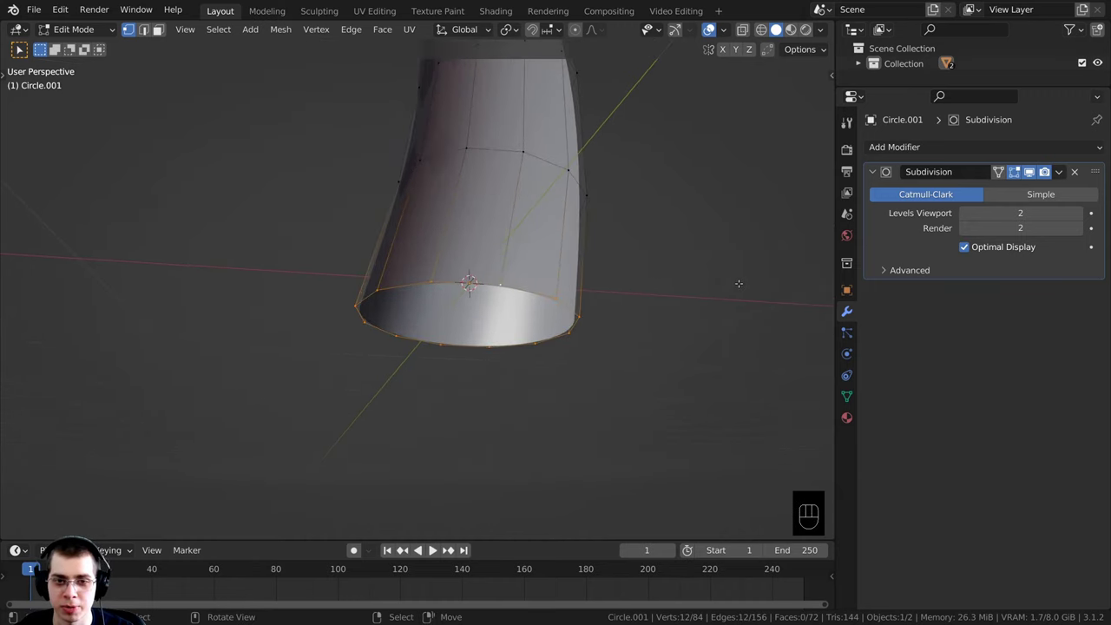
{"action": "key", "text": "e"}
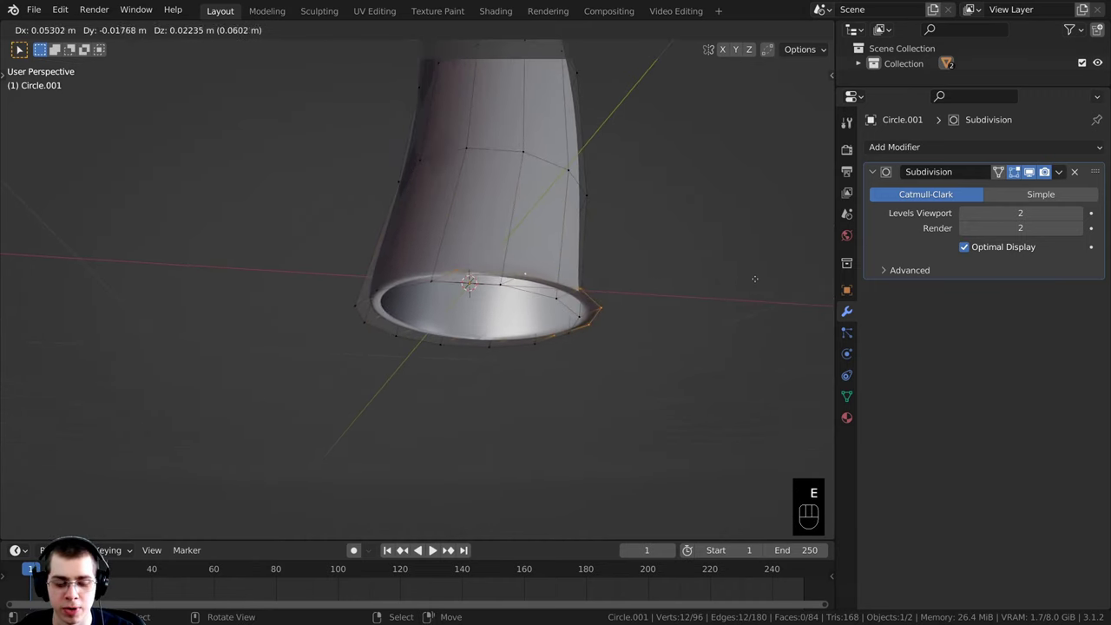
{"action": "right_click", "coordinate": [752, 279]}
Step: Scale the extruded base ring slightly inward and fill it with a face
{"action": "key", "text": "s"}
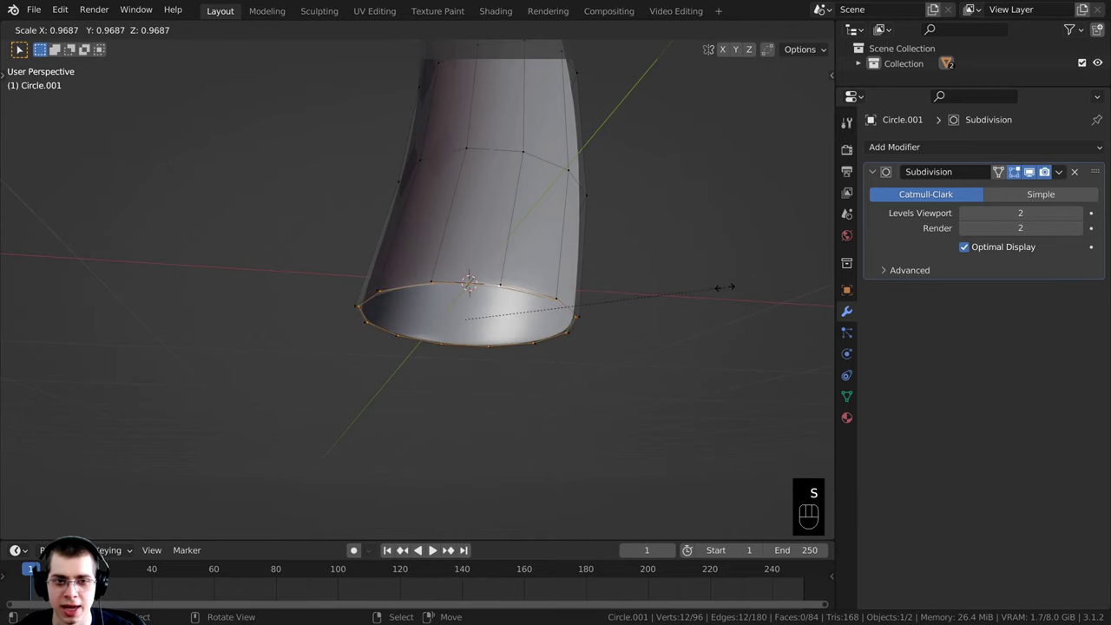
{"action": "right_click", "coordinate": [714, 286]}
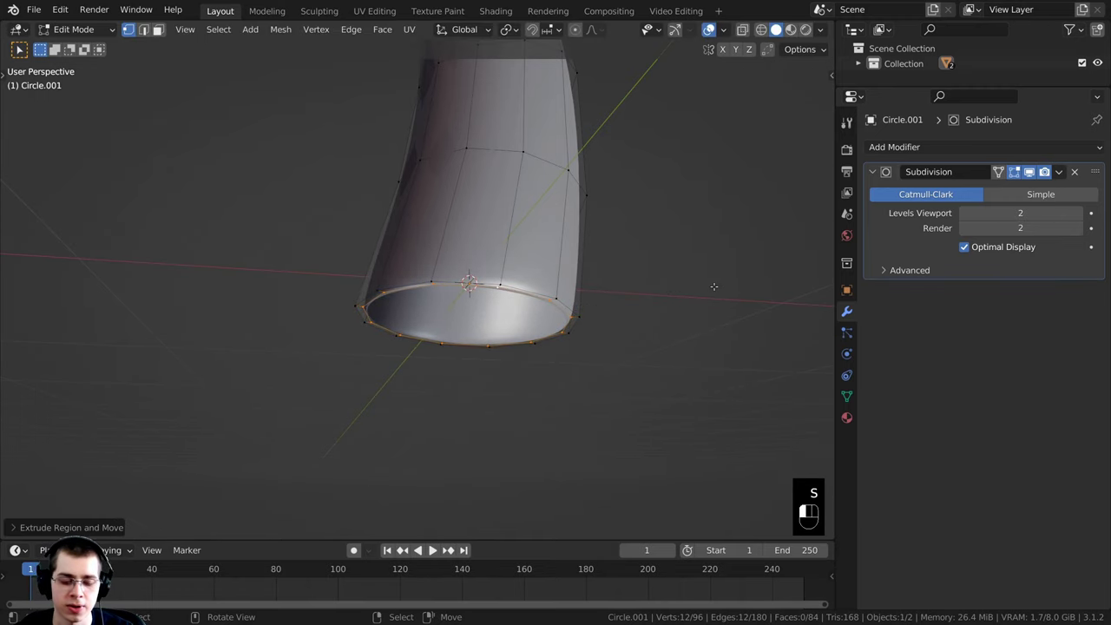
{"action": "middle_click_drag", "start_coordinate": [714, 287], "coordinate": [707, 253]}
{"action": "key", "text": "f"}
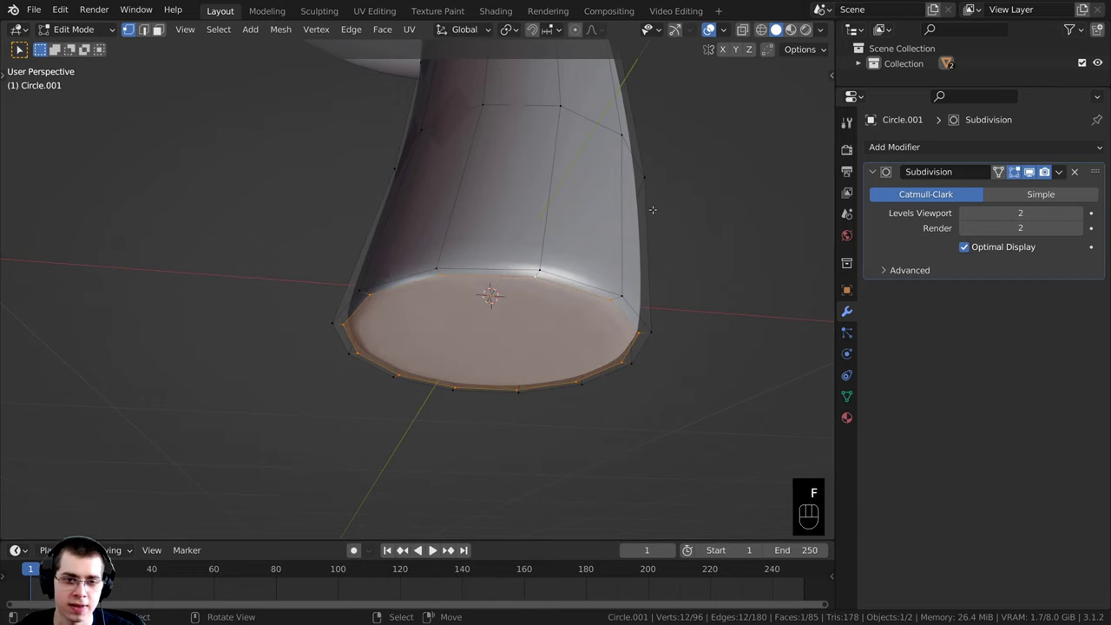
Step: Add a loop cut around the lowest stem section and slide it down close to the base edge
{"action": "middle_click_drag", "start_coordinate": [517, 256], "coordinate": [593, 290]}
{"action": "scroll", "coordinate": [581, 301], "scroll_direction": "up", "scroll_amount": 2}
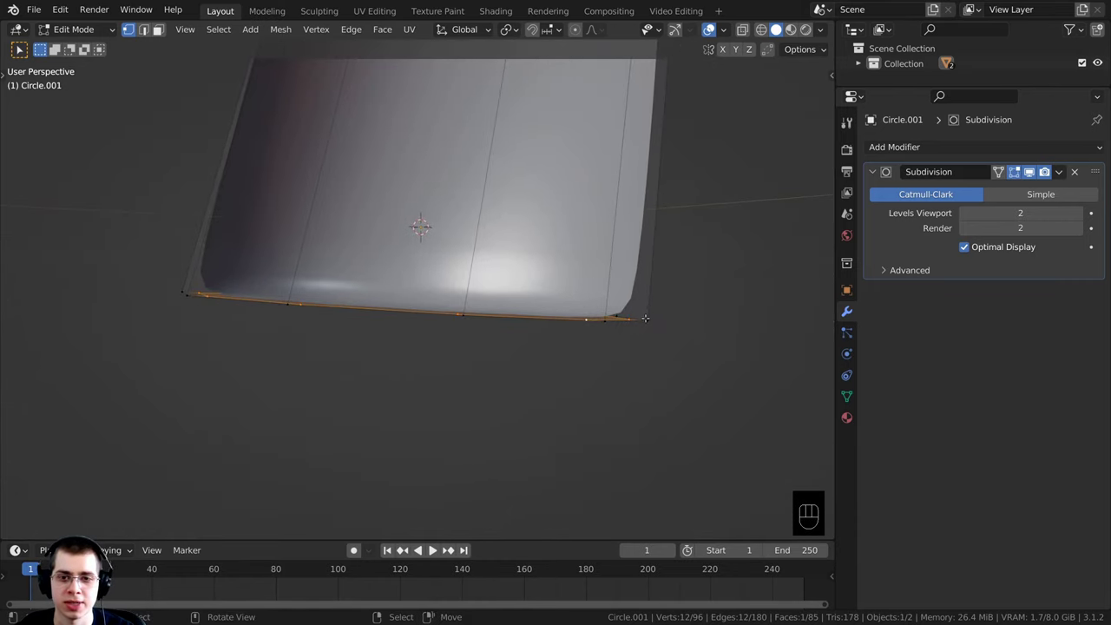
{"action": "middle_click_drag", "start_coordinate": [632, 251], "coordinate": [607, 178]}
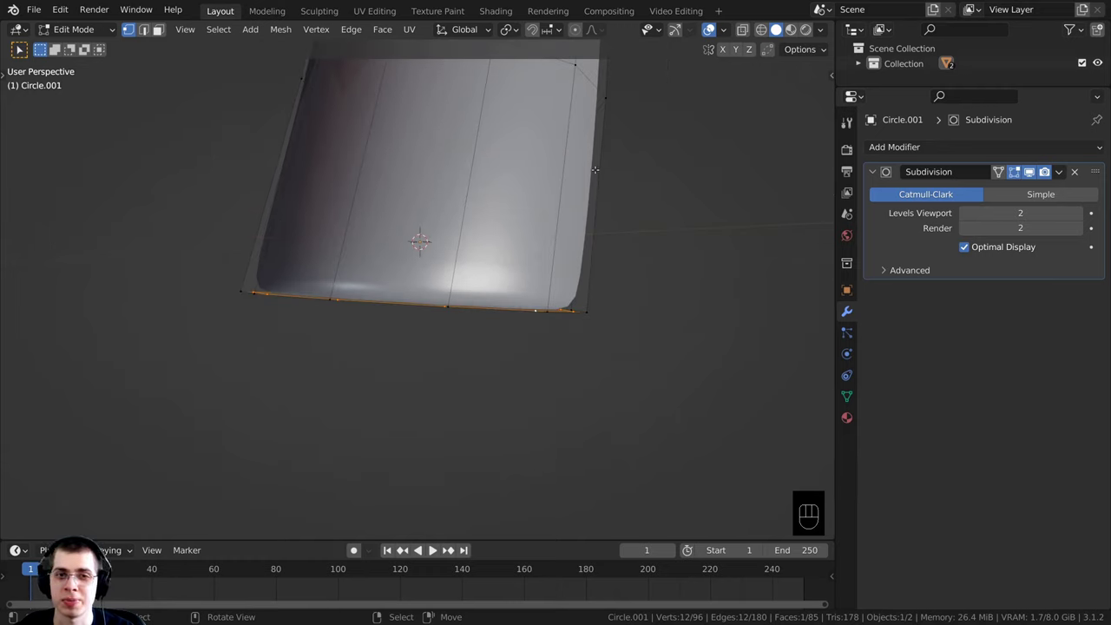
{"action": "key", "text": "ctrl+r"}
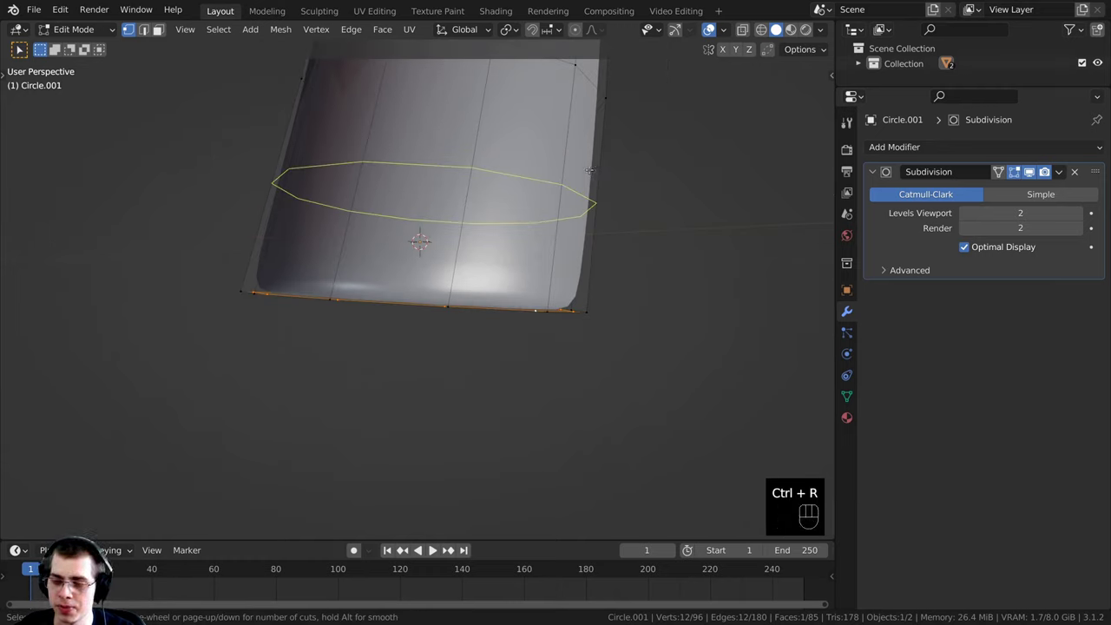
{"action": "left_click", "coordinate": [589, 170]}
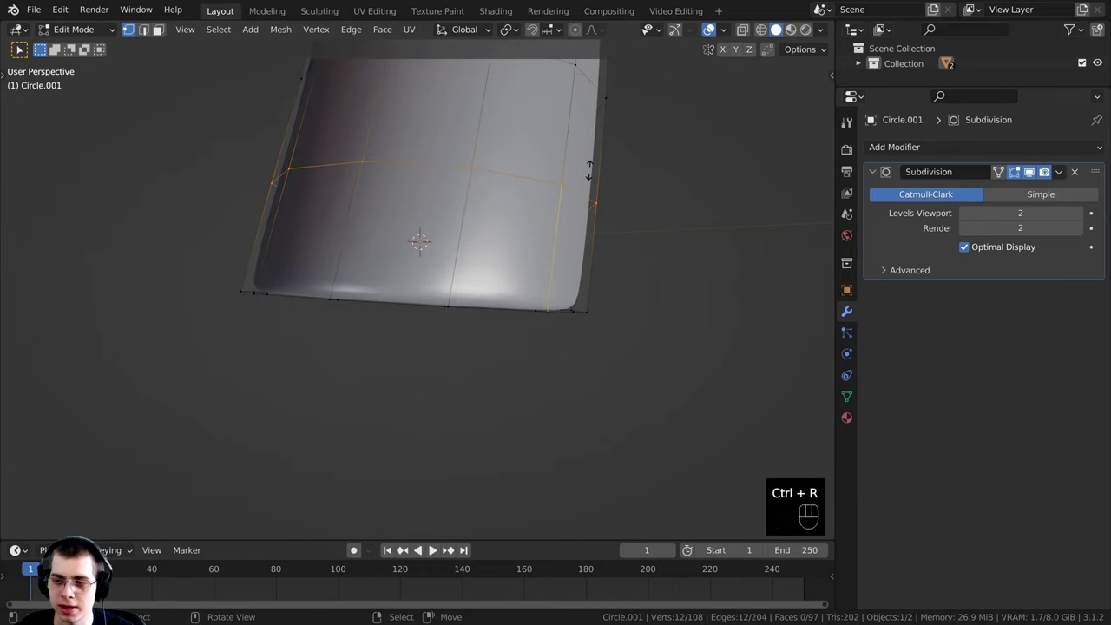
{"action": "left_click", "coordinate": [593, 267]}
{"action": "scroll", "coordinate": [593, 268], "scroll_direction": "down", "scroll_amount": 5}
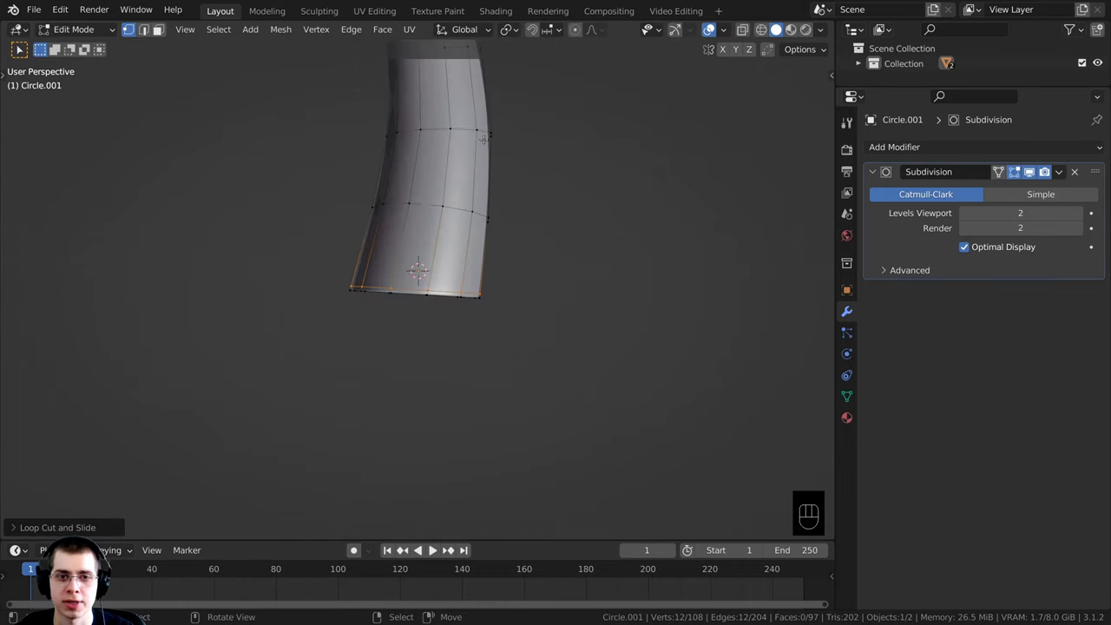
Step: Check the stem's upper end beneath the cap and return to Object Mode
{"action": "middle_click_drag", "start_coordinate": [484, 139], "coordinate": [491, 504], "text": "shift"}
{"action": "scroll", "coordinate": [452, 266], "scroll_direction": "up", "scroll_amount": 3}
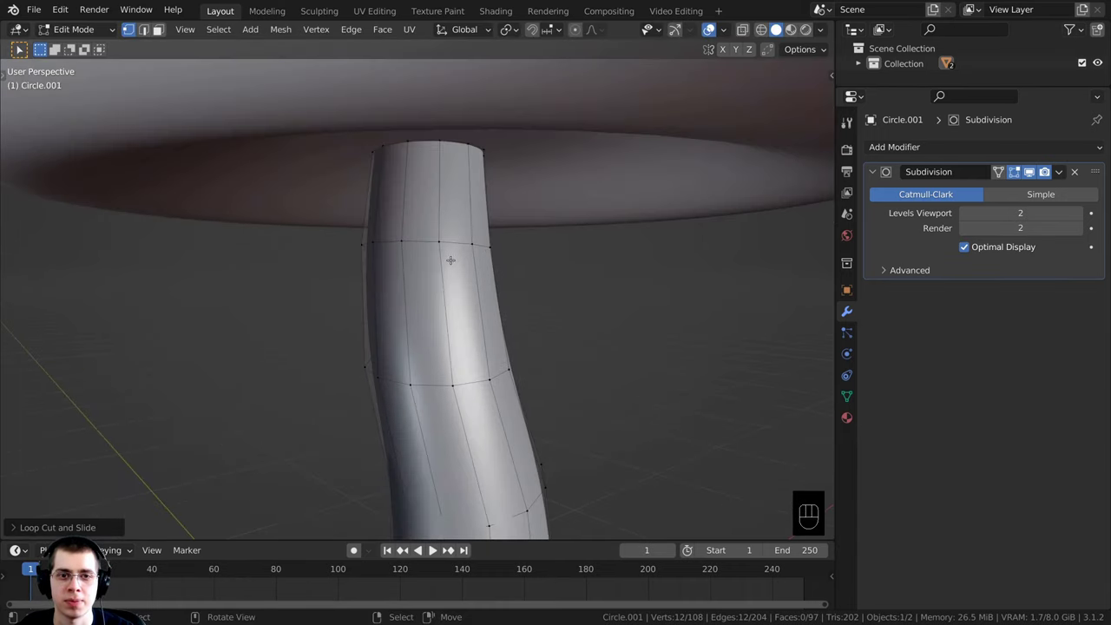
{"action": "scroll", "coordinate": [455, 226], "scroll_direction": "down", "scroll_amount": 4}
{"action": "key", "text": "Tab"}
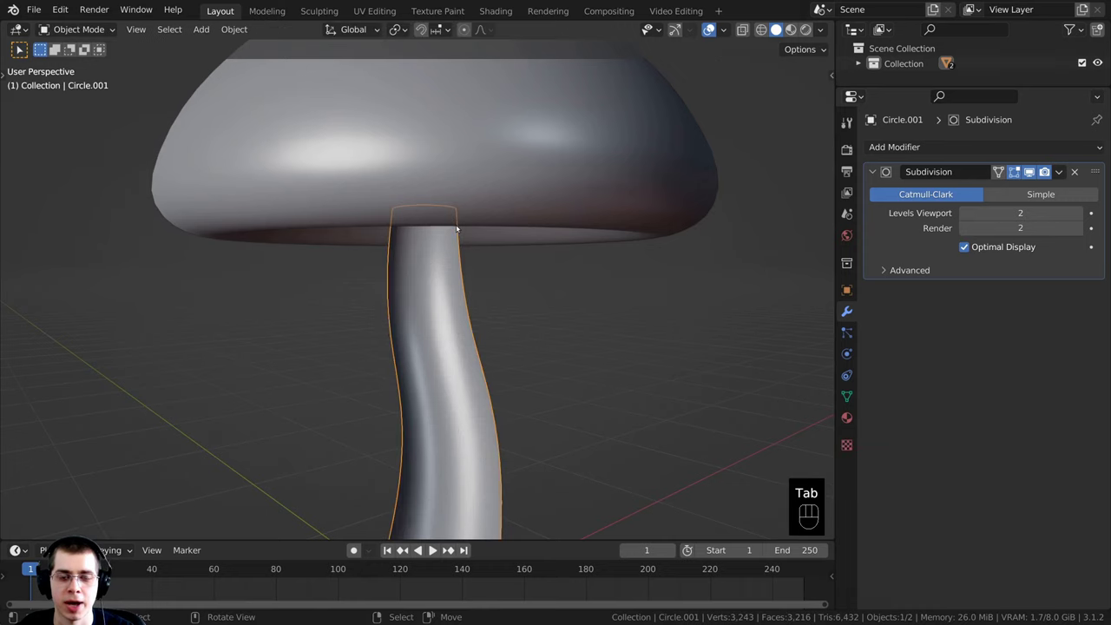
{"action": "scroll", "coordinate": [456, 228], "scroll_direction": "down", "scroll_amount": 2}
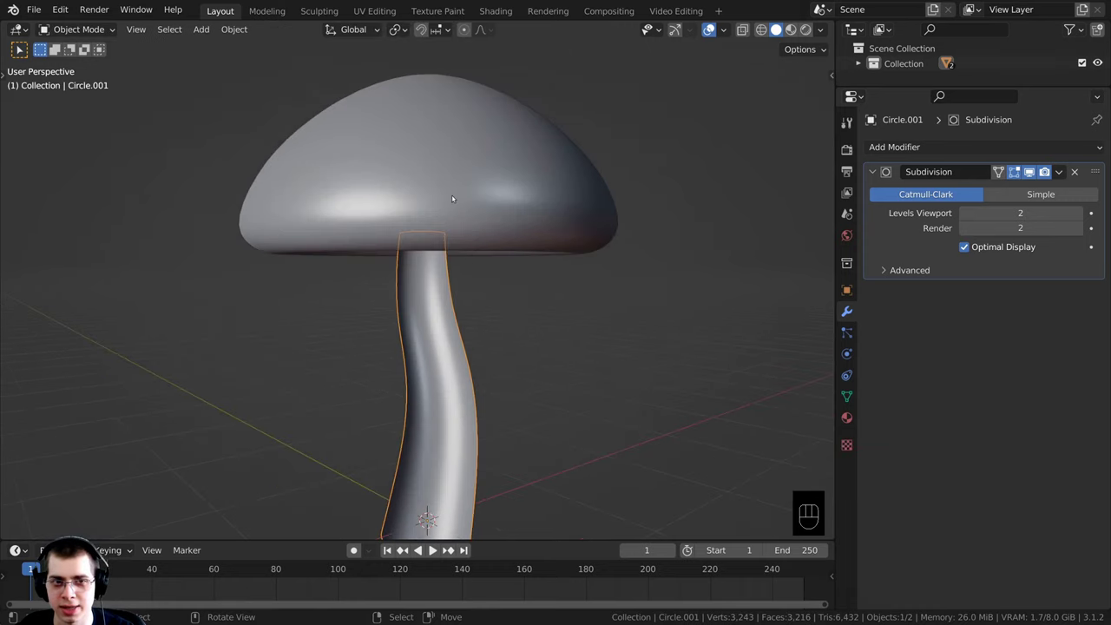
Step: Hide the mushroom cap and select the stem, viewing its open top from above
{"action": "left_click", "coordinate": [416, 222]}
{"action": "middle_click_drag", "start_coordinate": [398, 150], "coordinate": [419, 293]}
{"action": "key", "text": "h"}
{"action": "left_click", "coordinate": [453, 267]}
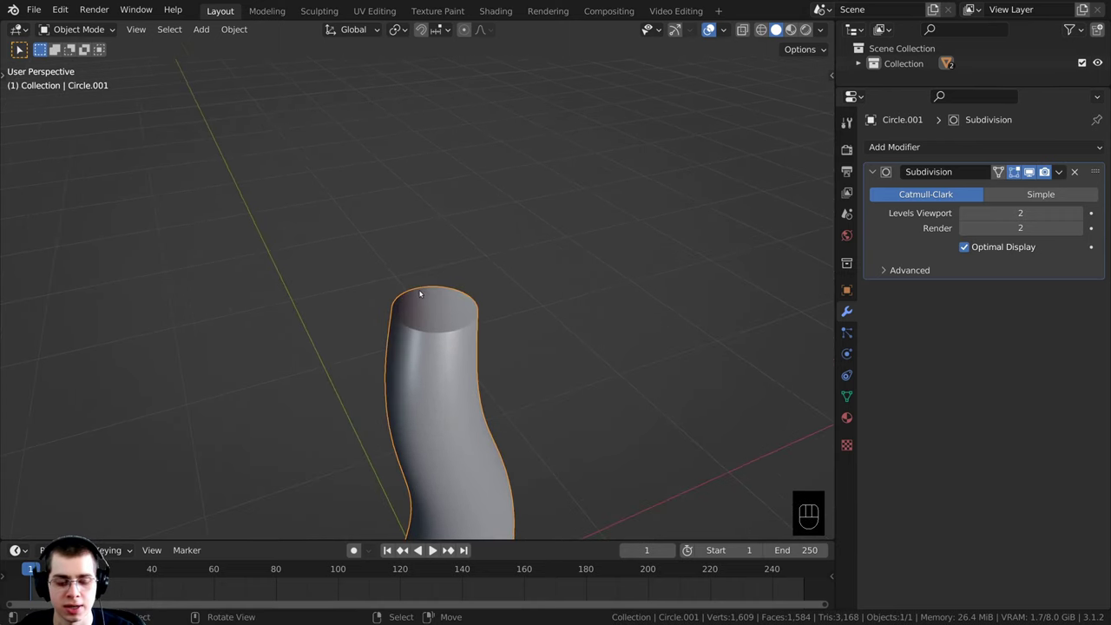
Step: In Edit Mode, select the edge loop around the stem's open upper end and extrude it
{"action": "key", "text": "Tab"}
{"action": "scroll", "coordinate": [446, 364], "scroll_direction": "up", "scroll_amount": 4}
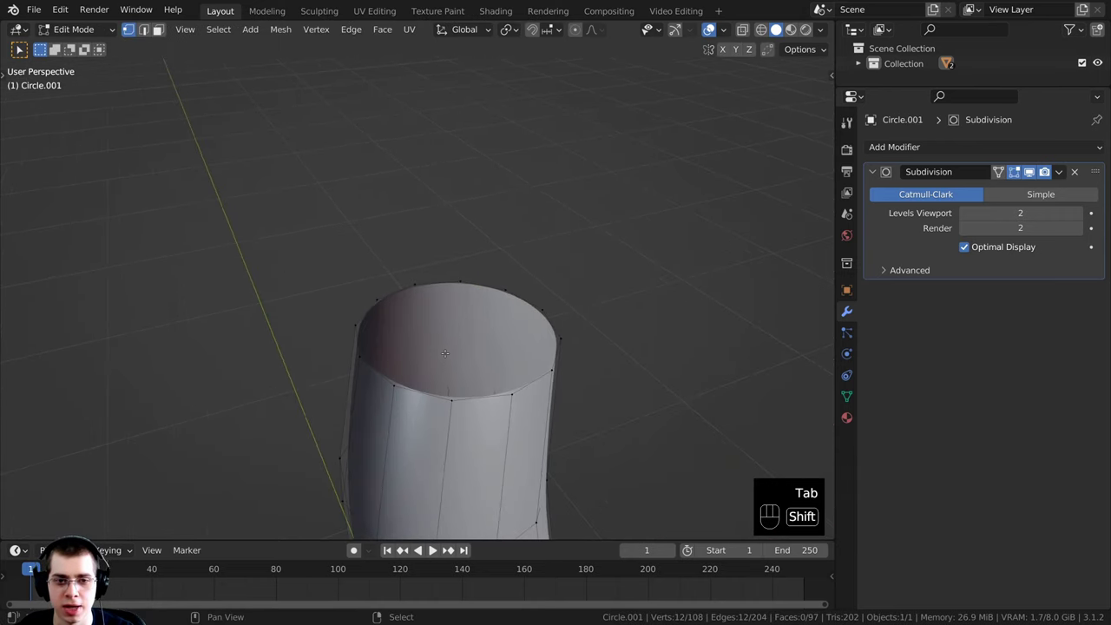
{"action": "middle_click_drag", "start_coordinate": [445, 363], "coordinate": [415, 270], "text": "shift"}
{"action": "scroll", "coordinate": [415, 269], "scroll_direction": "up", "scroll_amount": 1}
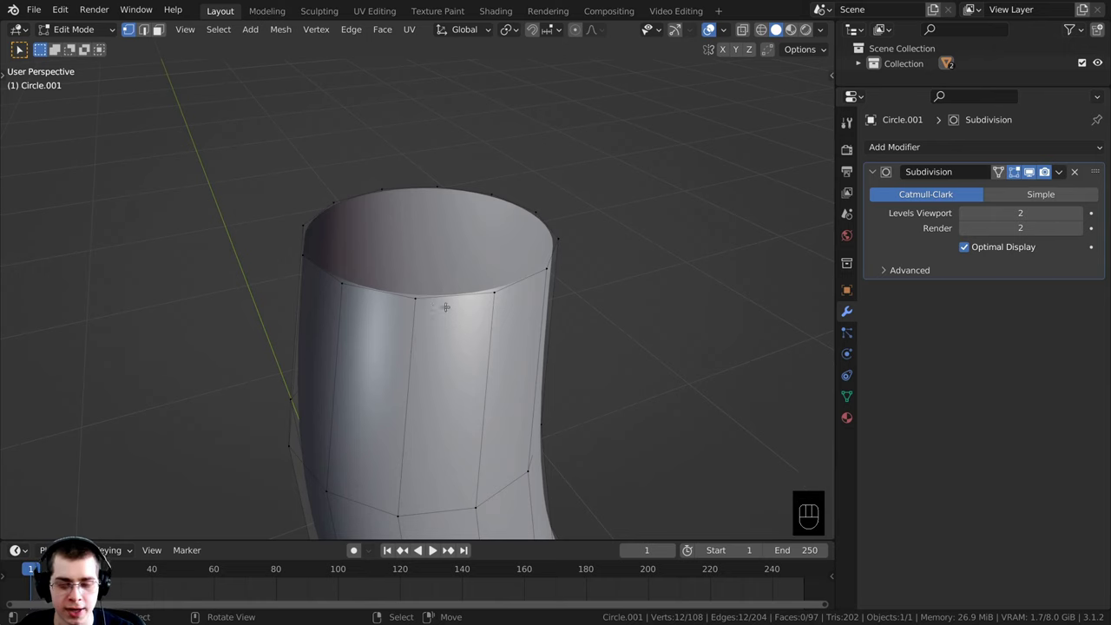
{"action": "left_click", "coordinate": [433, 296], "text": "alt"}
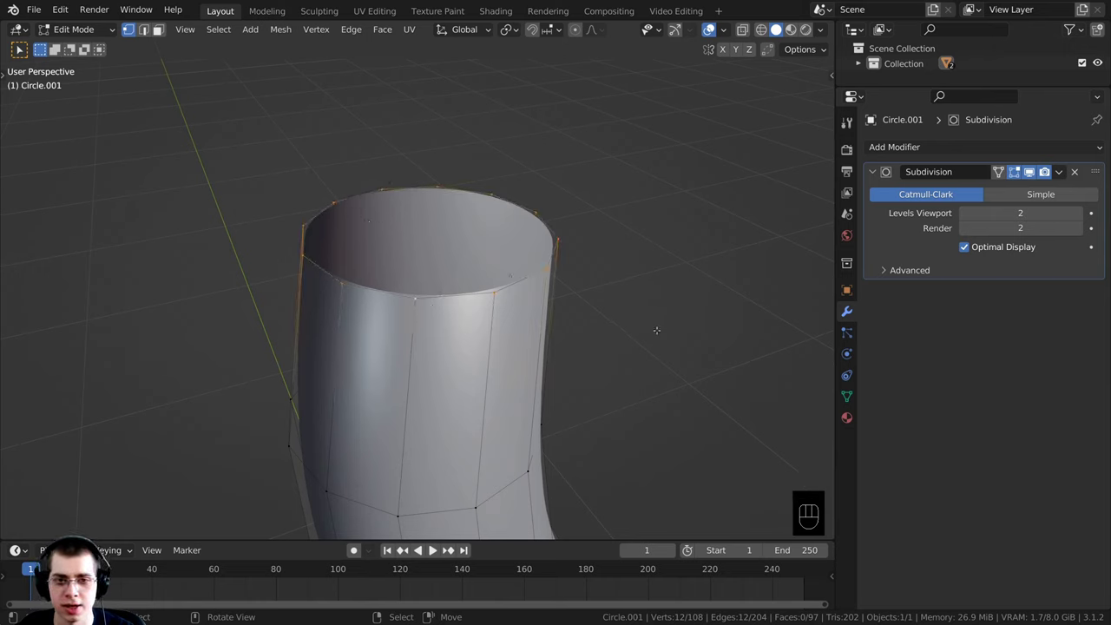
{"action": "key", "text": "e"}
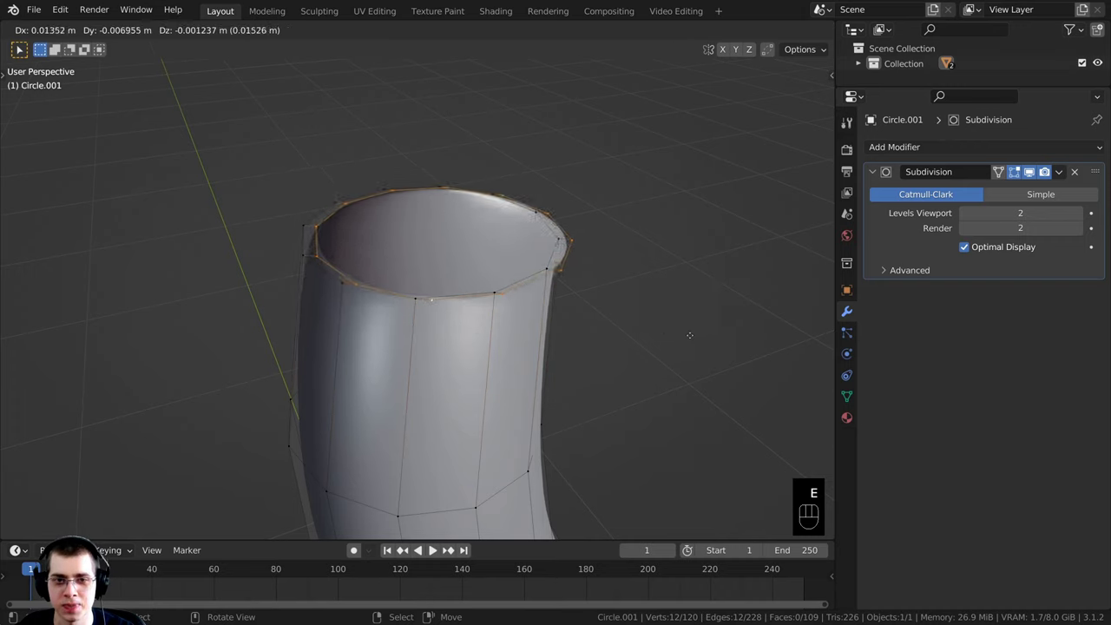
Step: Scale the extruded upper ring slightly inward and fill it with a face
{"action": "key", "text": "s"}
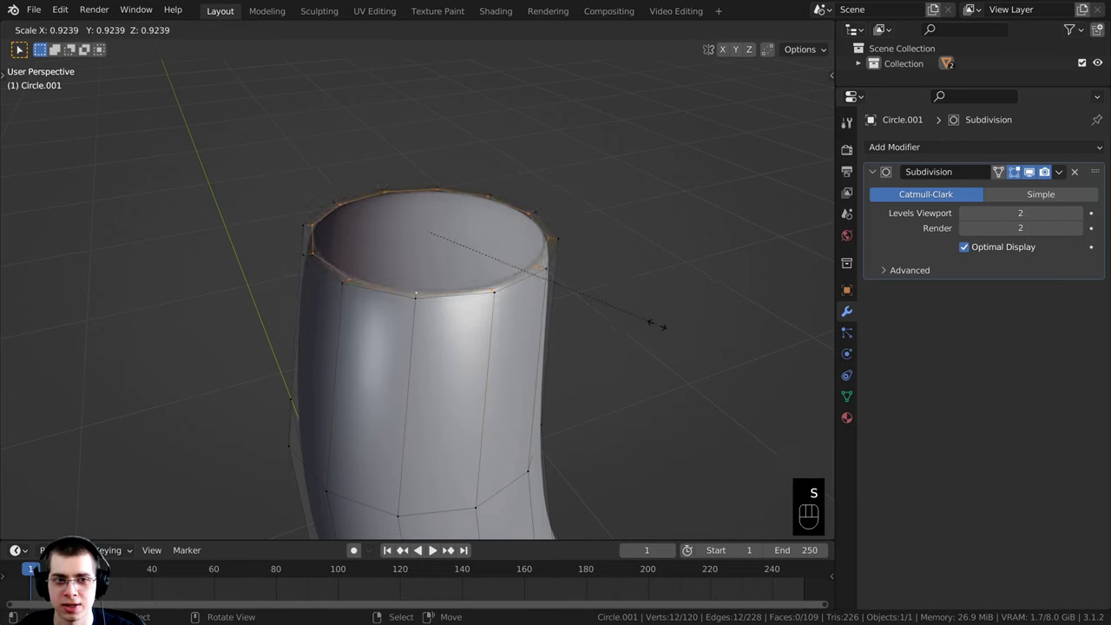
{"action": "left_click", "coordinate": [650, 321]}
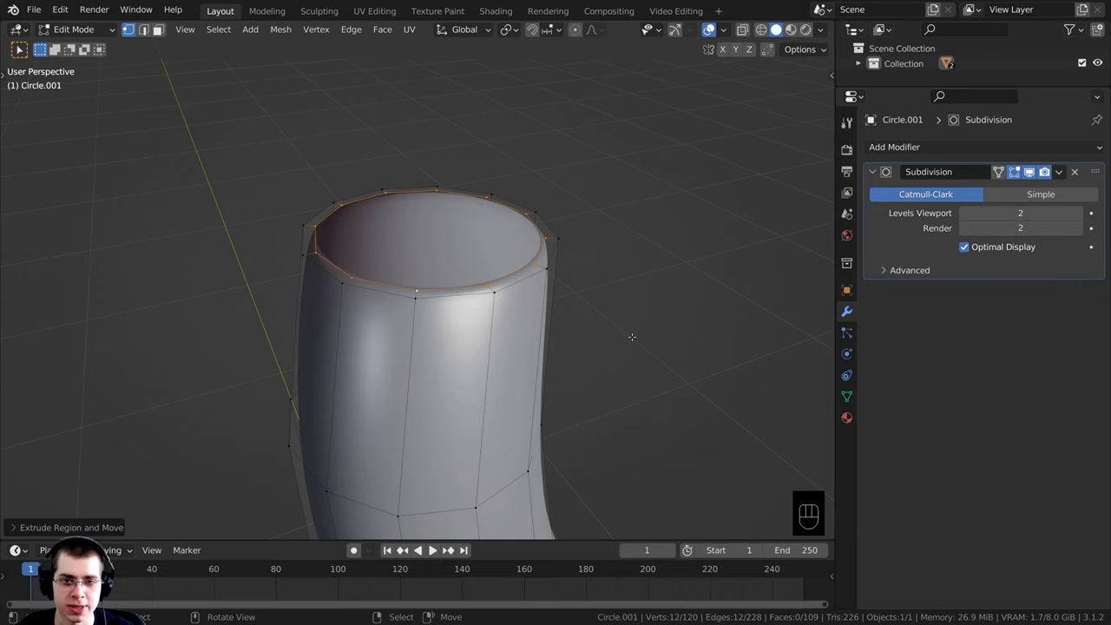
{"action": "key", "text": "f"}
{"action": "middle_click_drag", "start_coordinate": [622, 340], "coordinate": [597, 334]}
{"action": "scroll", "coordinate": [590, 311], "scroll_direction": "up", "scroll_amount": 3}
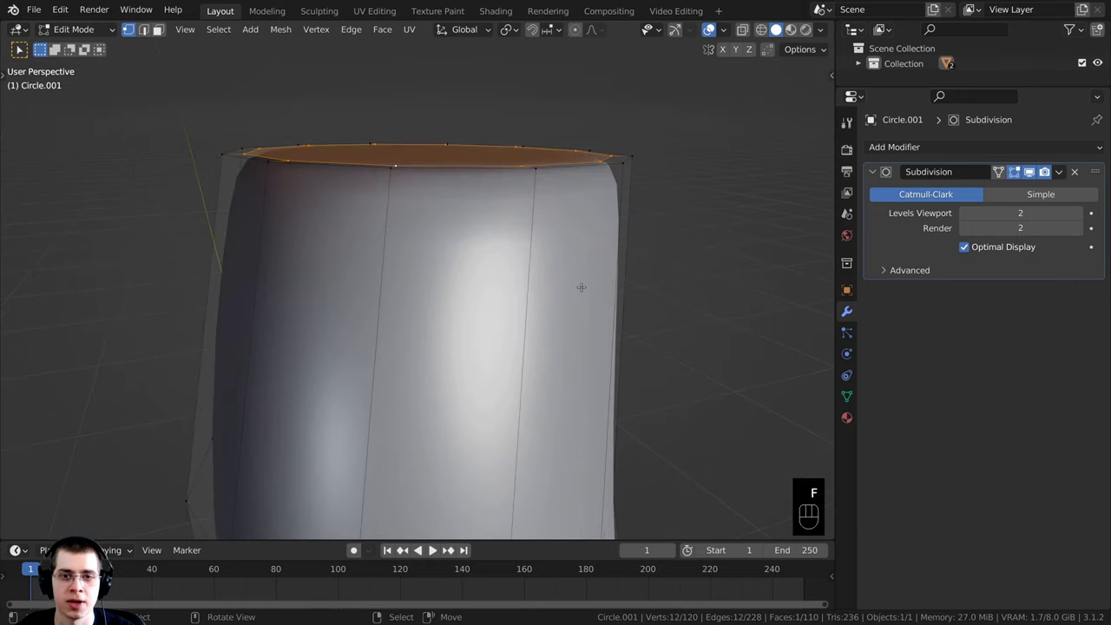
Step: Add a loop cut around the uppermost stem section and slide it up close to the upper edge
{"action": "middle_click_drag", "start_coordinate": [581, 287], "coordinate": [634, 182]}
{"action": "scroll", "coordinate": [644, 183], "scroll_direction": "down", "scroll_amount": 1}
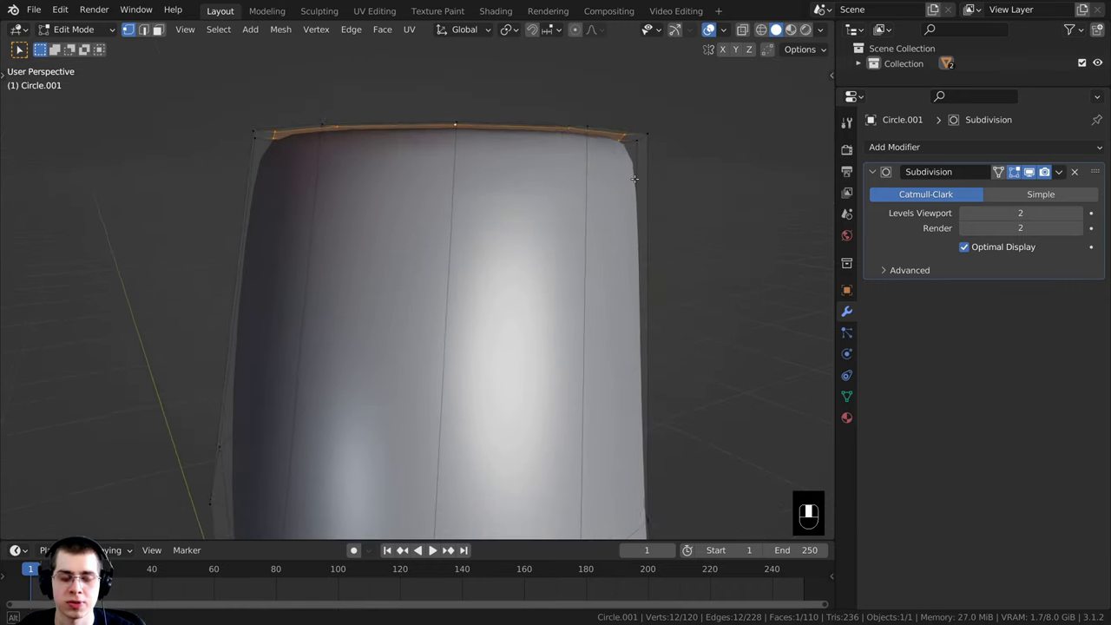
{"action": "scroll", "coordinate": [585, 313], "scroll_direction": "up", "scroll_amount": 2}
{"action": "key", "text": "ctrl+r"}
{"action": "scroll", "coordinate": [585, 313], "scroll_direction": "down", "scroll_amount": 4}
{"action": "key", "text": "ctrl+r"}
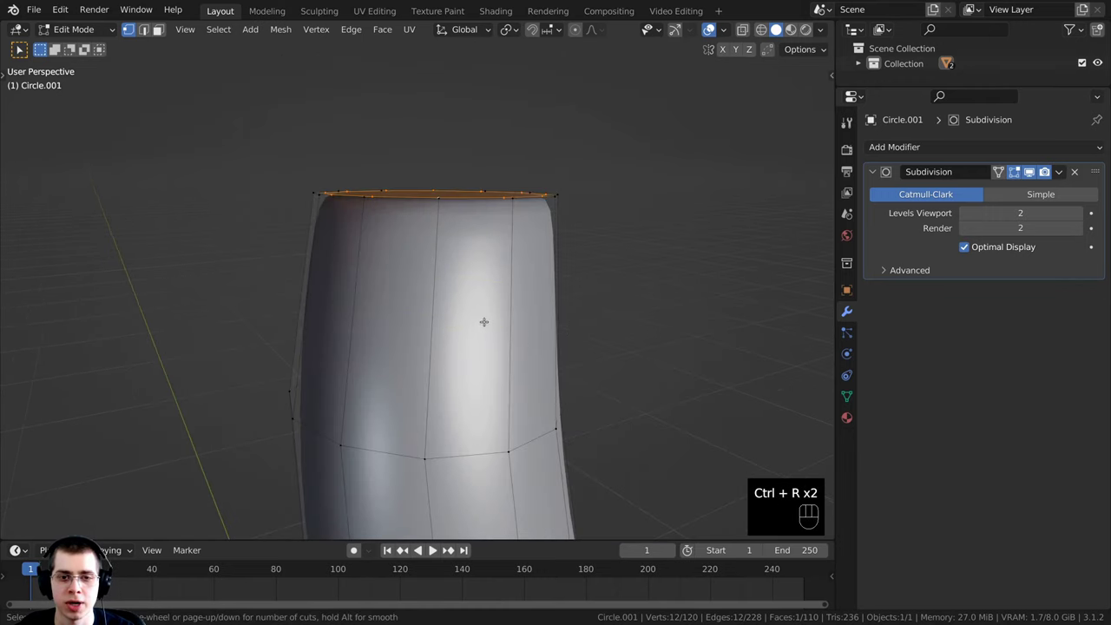
{"action": "left_click", "coordinate": [535, 295]}
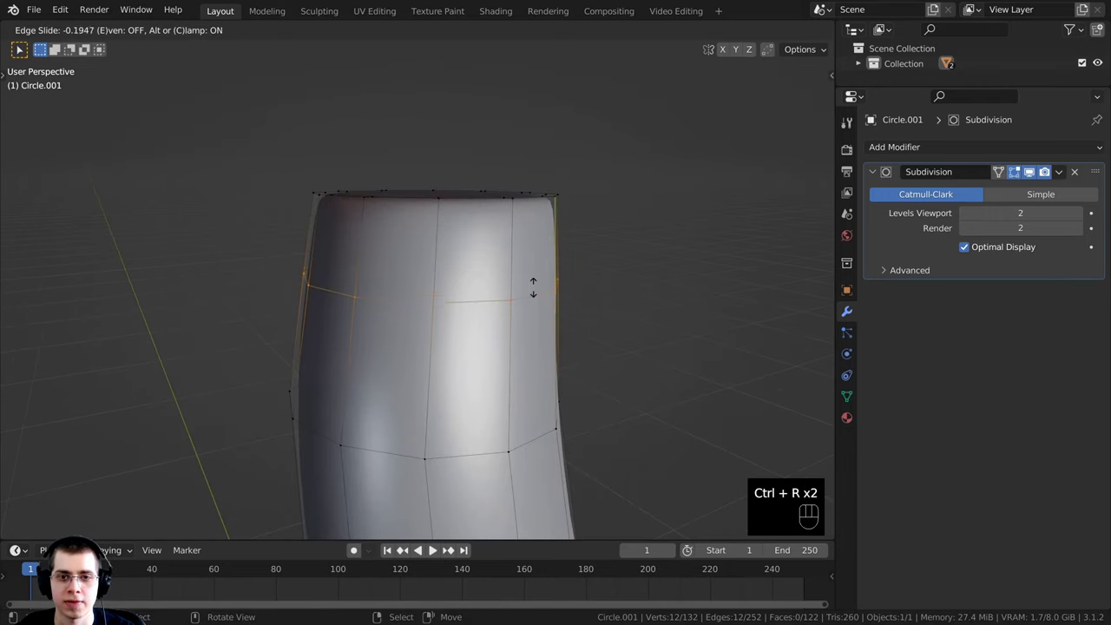
{"action": "left_click", "coordinate": [527, 214]}
Step: Recalculate the normals of the whole stem mesh and return to Object Mode
{"action": "scroll", "coordinate": [458, 300], "scroll_direction": "down", "scroll_amount": 5}
{"action": "middle_click_drag", "start_coordinate": [458, 301], "coordinate": [347, 258]}
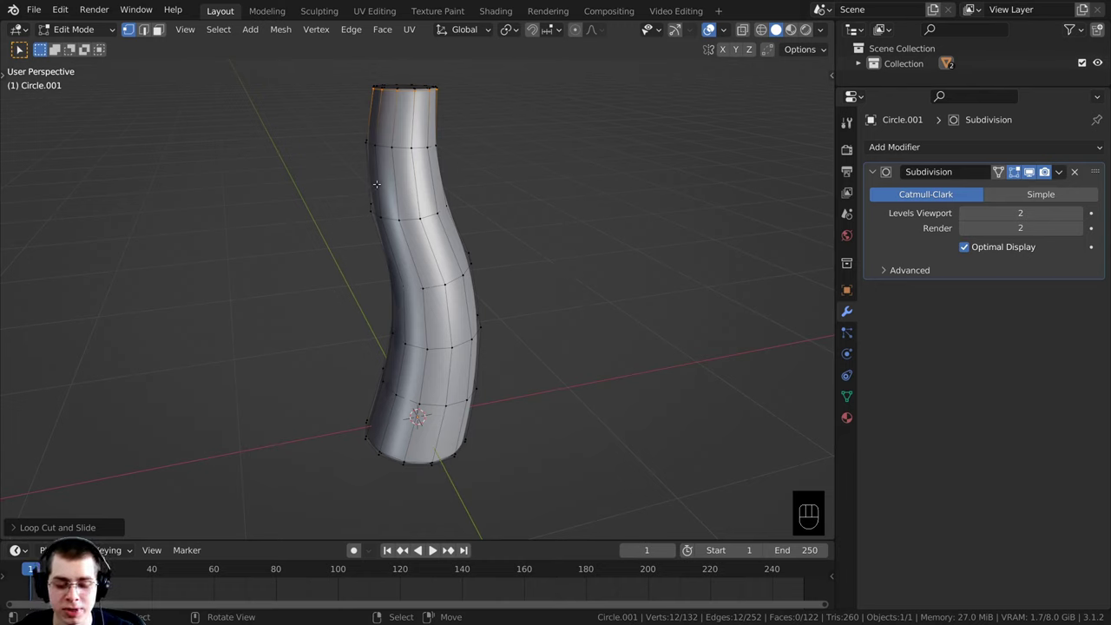
{"action": "key", "text": "a"}
{"action": "key", "text": "a"}
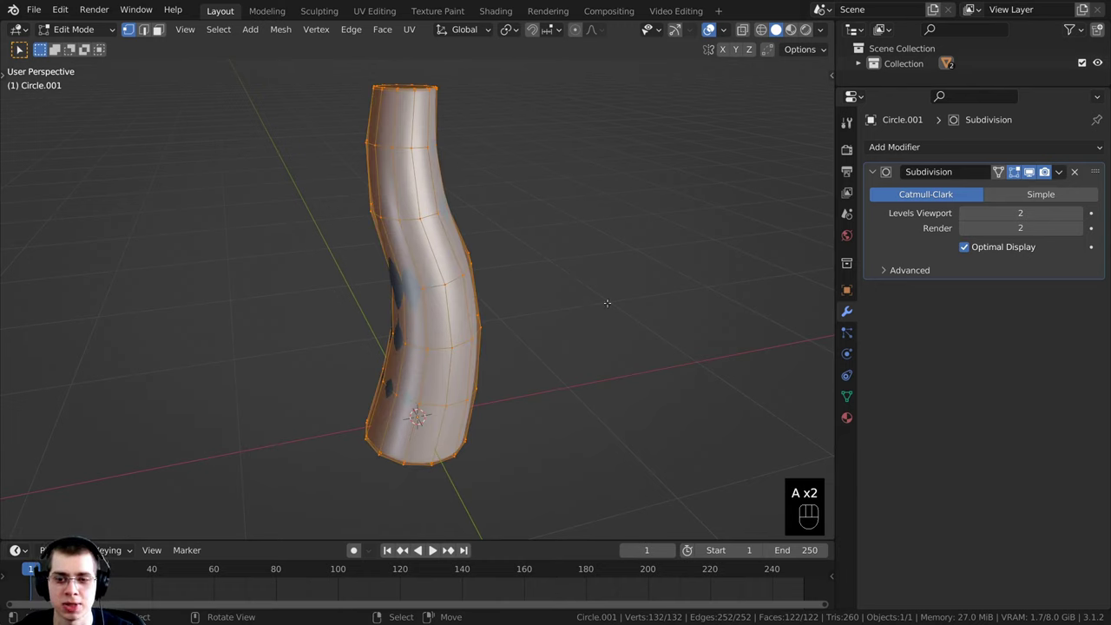
{"action": "key", "text": "a"}
{"action": "key", "text": "a"}
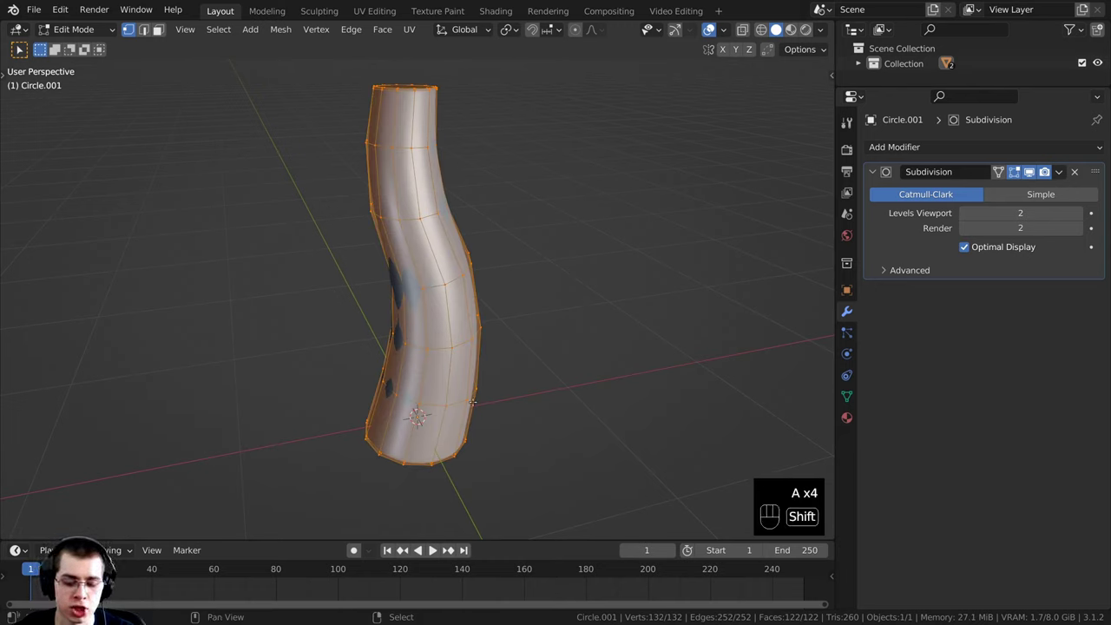
{"action": "key", "text": "shift+n"}
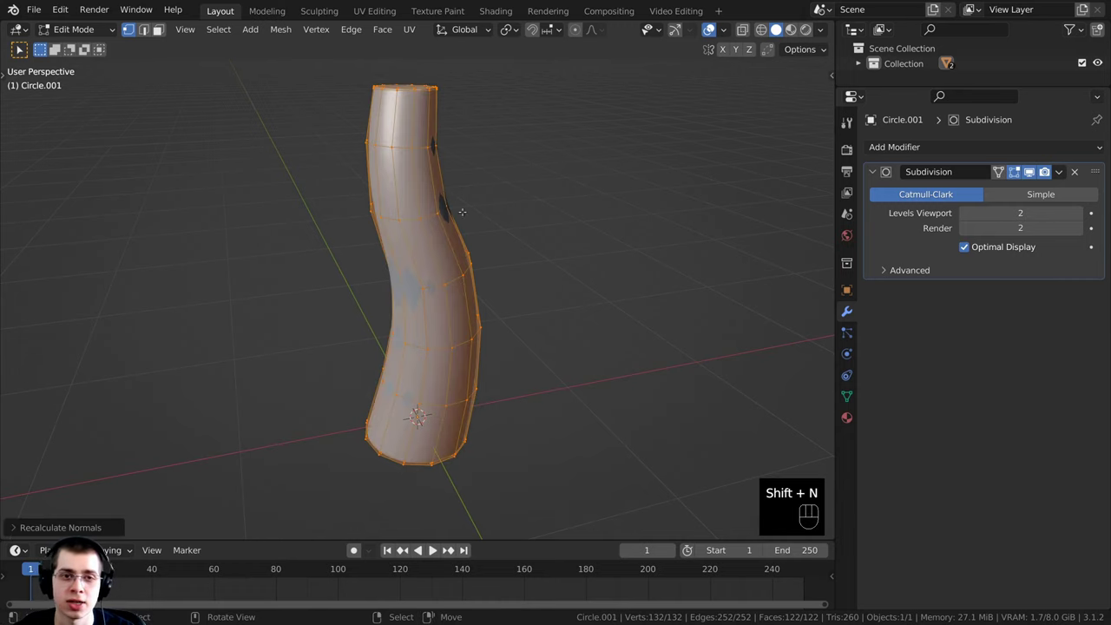
{"action": "middle_click_drag", "start_coordinate": [473, 402], "coordinate": [563, 476]}
{"action": "key", "text": "Tab"}
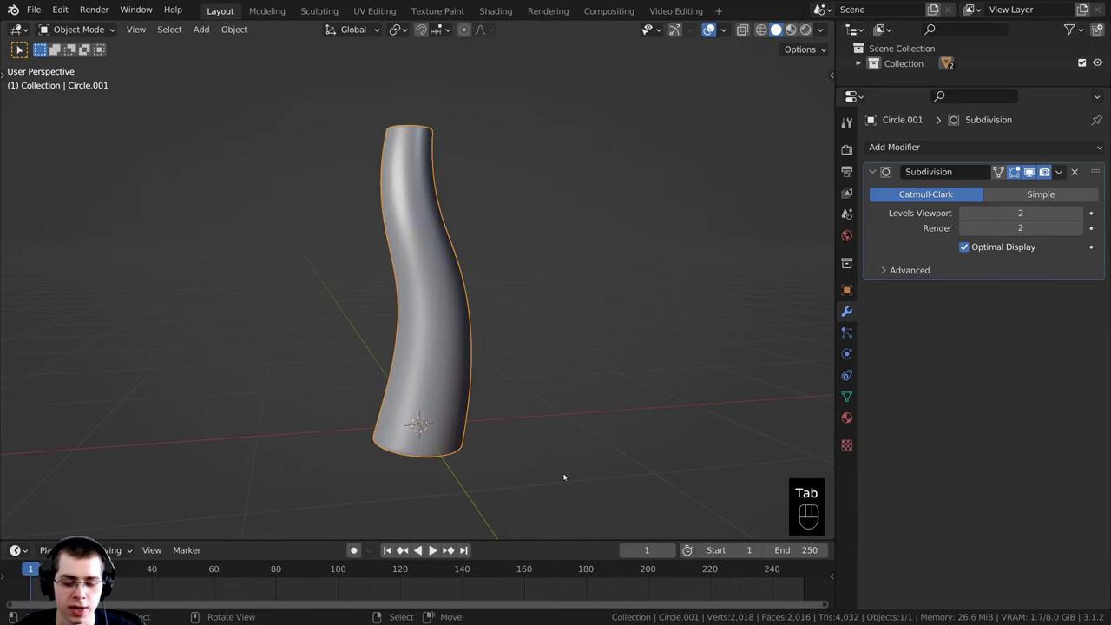
Step: Unhide the mushroom cap and deselect all objects
{"action": "key", "text": "alt"}
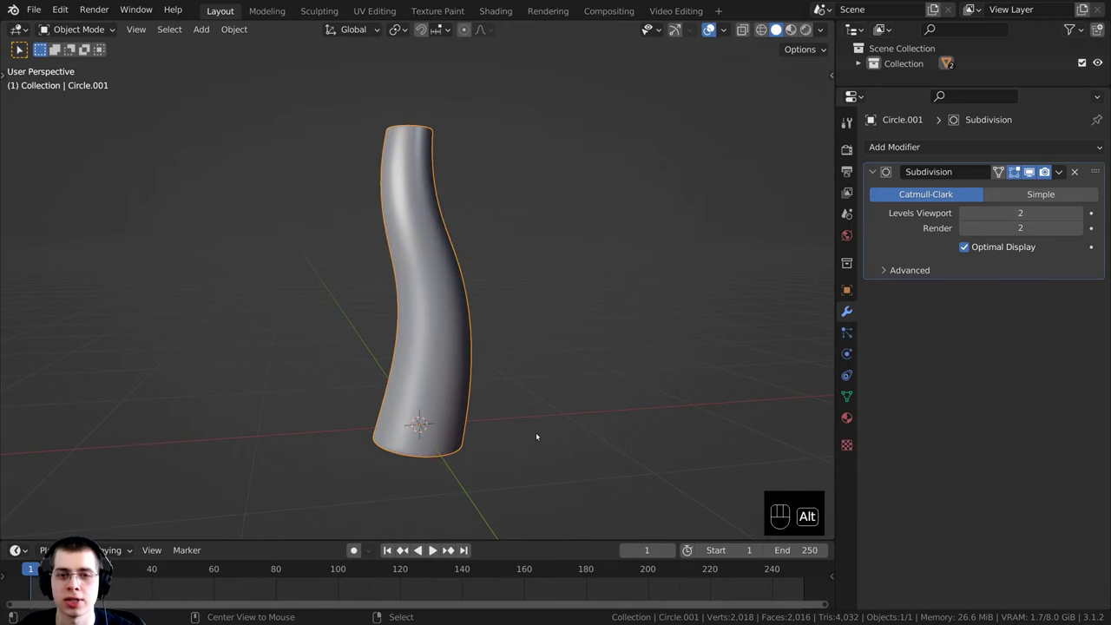
{"action": "key", "text": "alt+h"}
{"action": "scroll", "coordinate": [535, 433], "scroll_direction": "down", "scroll_amount": 2}
{"action": "middle_click_drag", "start_coordinate": [459, 298], "coordinate": [450, 322], "text": "shift"}
{"action": "key", "text": "a"}
{"action": "key", "text": "a"}
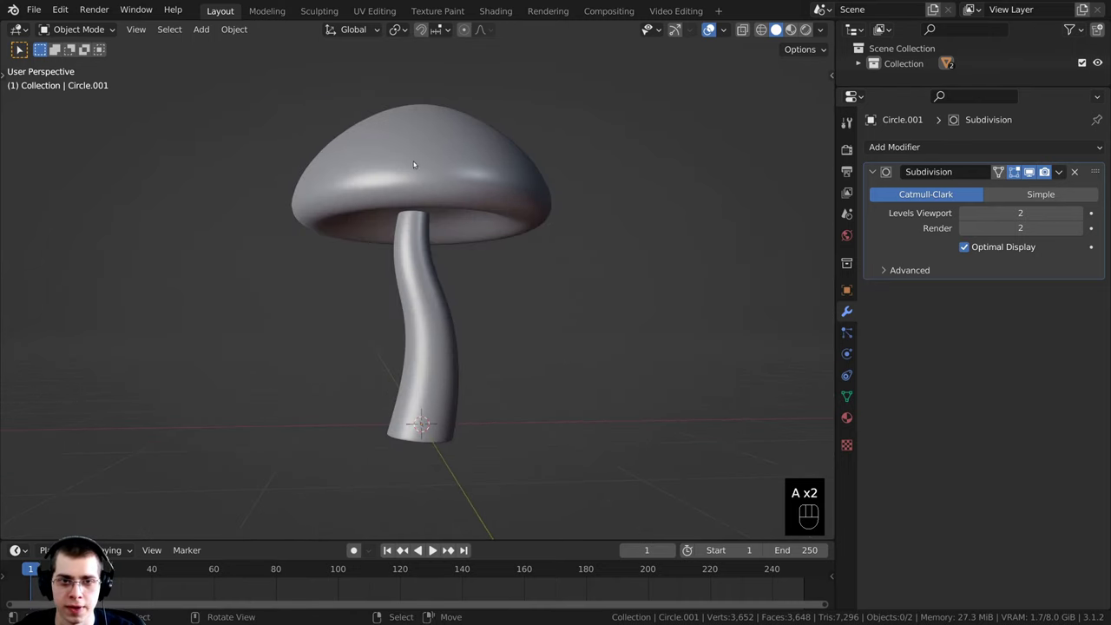
Step: Select the mushroom cap and move it slightly down so it sits centred on the stem's upper end
{"action": "left_click", "coordinate": [484, 196]}
{"action": "scroll", "coordinate": [481, 194], "scroll_direction": "up", "scroll_amount": 2}
{"action": "middle_click_drag", "start_coordinate": [471, 184], "coordinate": [463, 204], "text": "shift"}
{"action": "scroll", "coordinate": [490, 205], "scroll_direction": "up", "scroll_amount": 1}
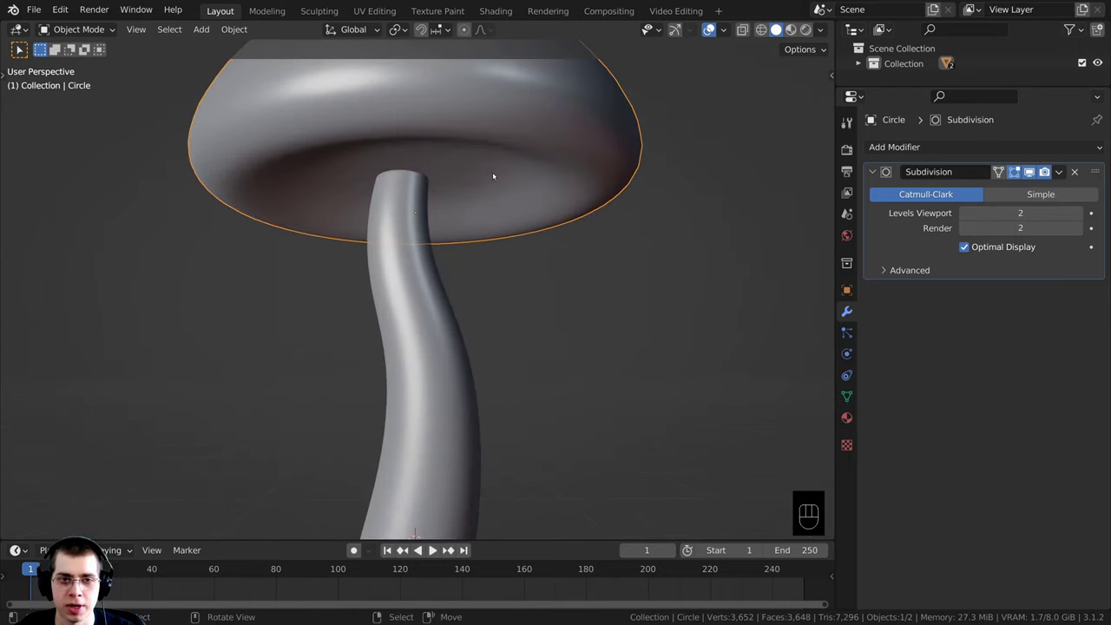
{"action": "key", "text": "g"}
{"action": "left_click", "coordinate": [516, 188]}
{"action": "key", "text": "g"}
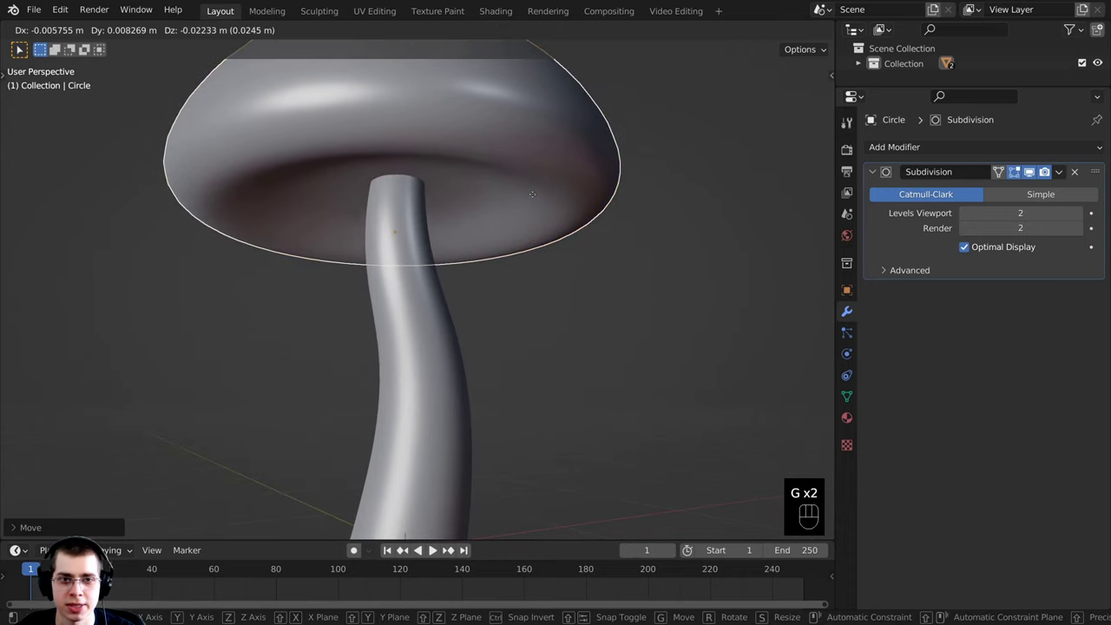
{"action": "left_click", "coordinate": [532, 194]}
{"action": "key", "text": "g"}
{"action": "left_click", "coordinate": [475, 245]}
{"action": "scroll", "coordinate": [474, 245], "scroll_direction": "down", "scroll_amount": 5}
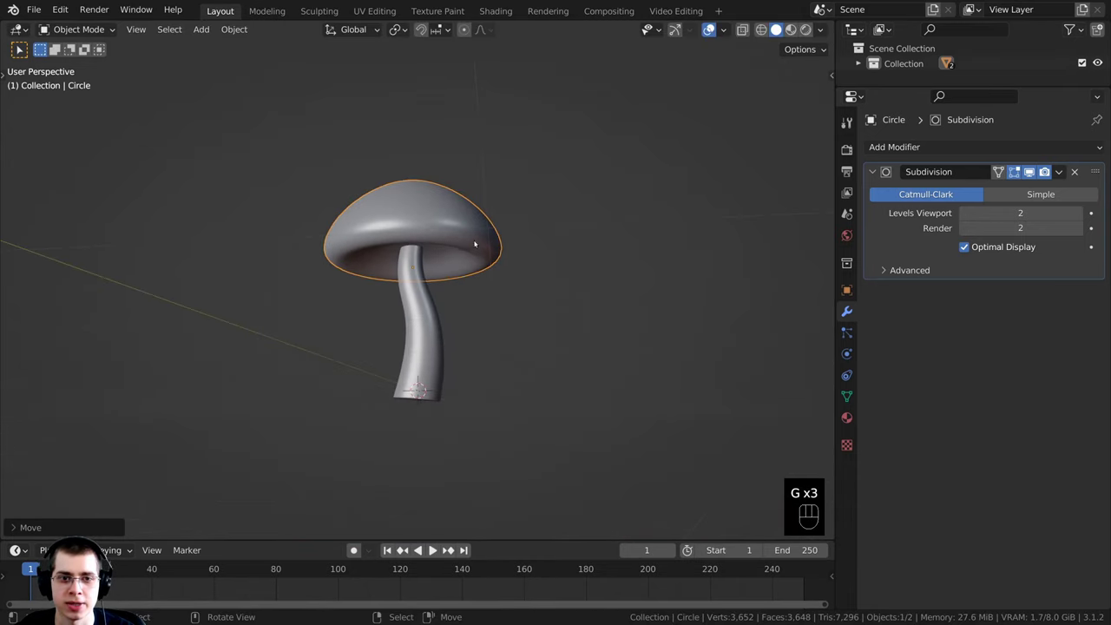
Step: Deselect everything, check the join between cap and stem from several angles, and save the file
{"action": "key", "text": "a"}
{"action": "middle_click_drag", "start_coordinate": [373, 248], "coordinate": [475, 316]}
{"action": "scroll", "coordinate": [408, 252], "scroll_direction": "up", "scroll_amount": 9}
{"action": "scroll", "coordinate": [418, 291], "scroll_direction": "down", "scroll_amount": 1}
{"action": "scroll", "coordinate": [454, 337], "scroll_direction": "down", "scroll_amount": 8}
{"action": "middle_click_drag", "start_coordinate": [475, 316], "coordinate": [503, 281]}
{"action": "key", "text": "ctrl+s"}
{"action": "middle_click_drag", "start_coordinate": [484, 379], "coordinate": [431, 341]}
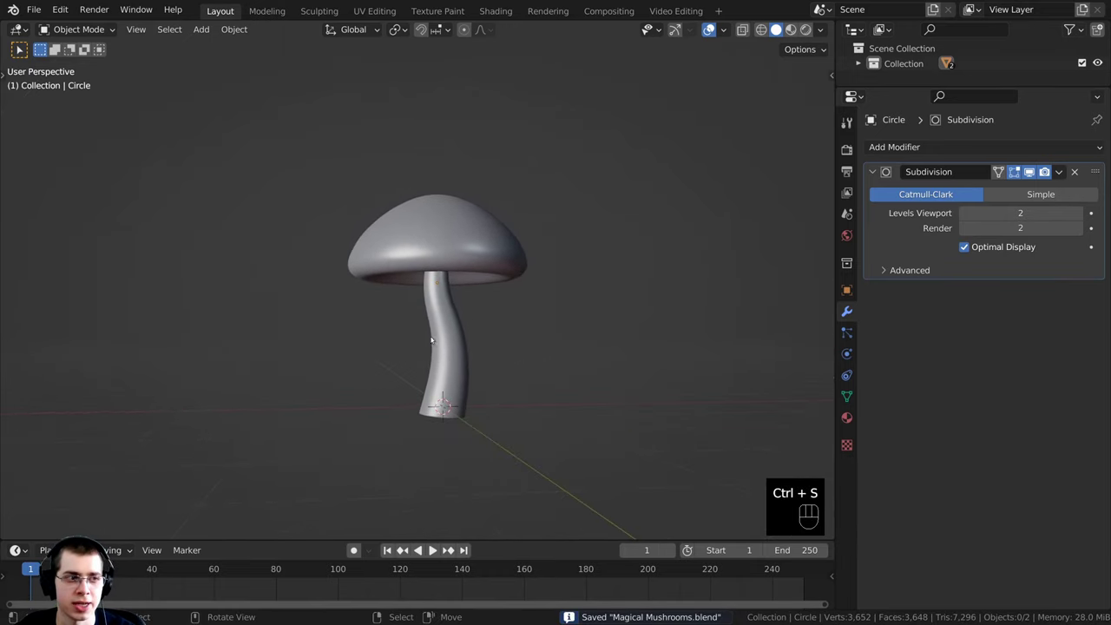
Step: Select the mushroom cap, switch to the UV Editing workspace and select the cap's entire mesh
{"action": "middle_click_drag", "start_coordinate": [505, 311], "coordinate": [561, 344]}
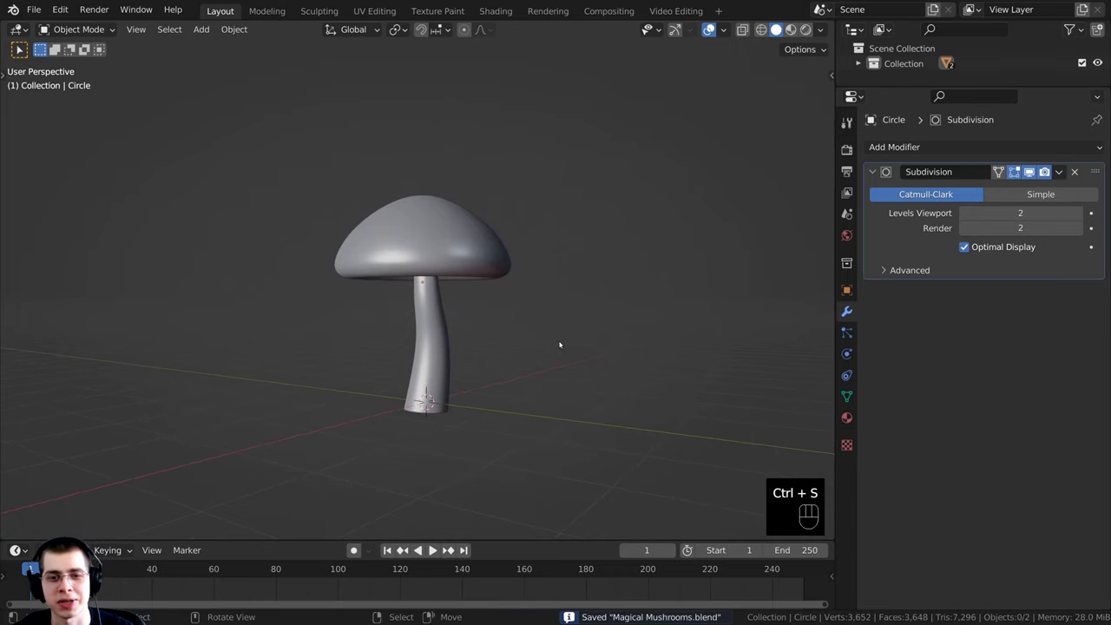
{"action": "scroll", "coordinate": [561, 344], "scroll_direction": "up", "scroll_amount": 1}
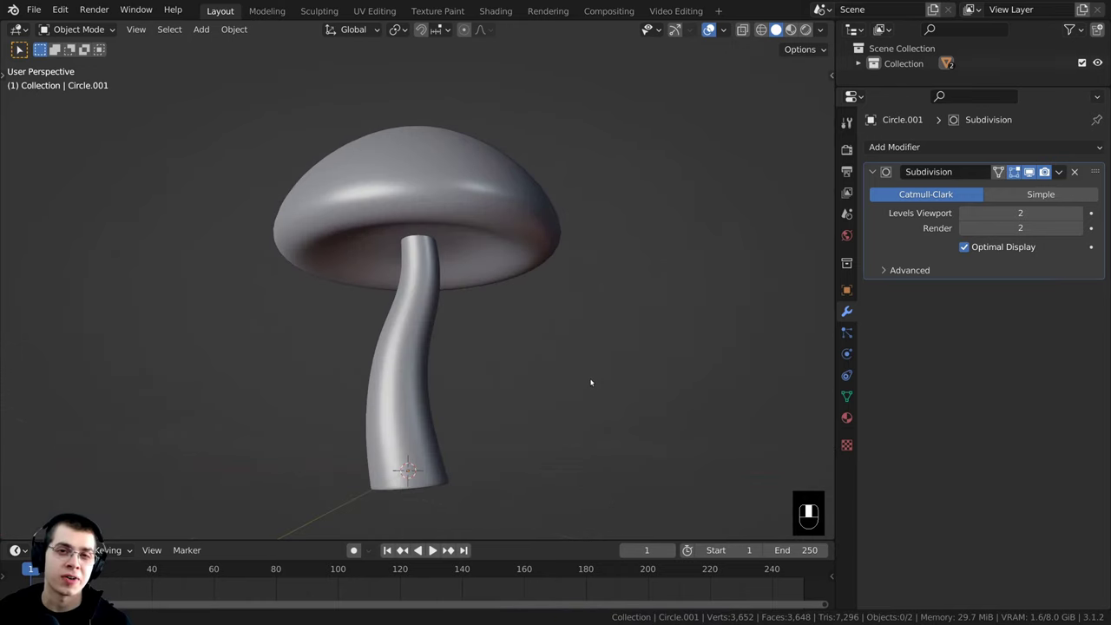
{"action": "middle_click_drag", "start_coordinate": [591, 383], "coordinate": [590, 395]}
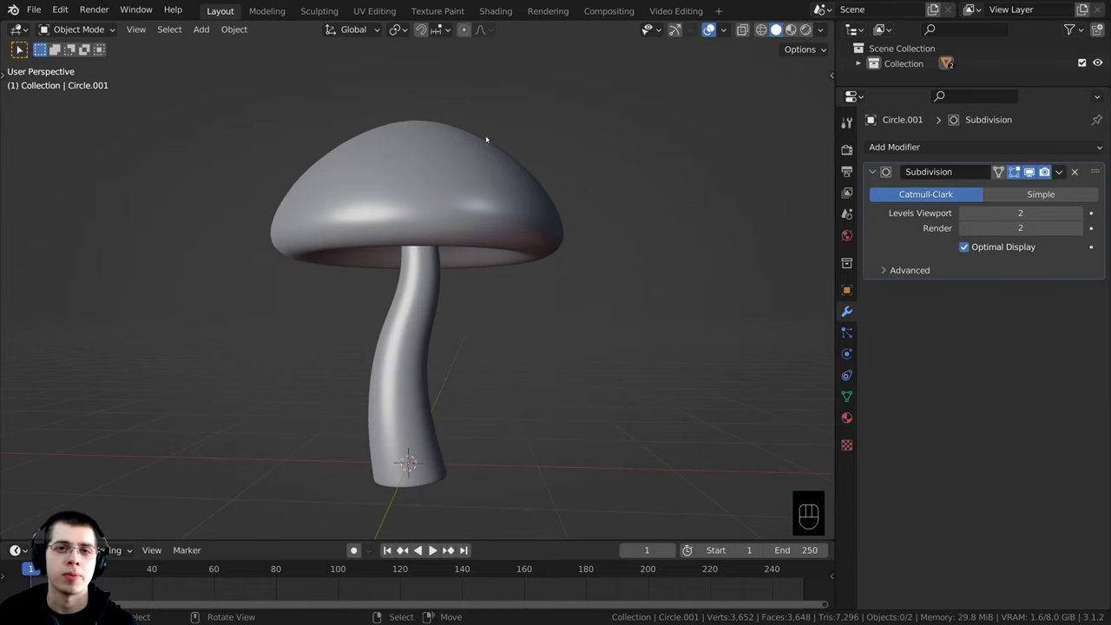
{"action": "middle_click_drag", "start_coordinate": [518, 137], "coordinate": [485, 109], "text": "shift"}
{"action": "left_click", "coordinate": [373, 180]}
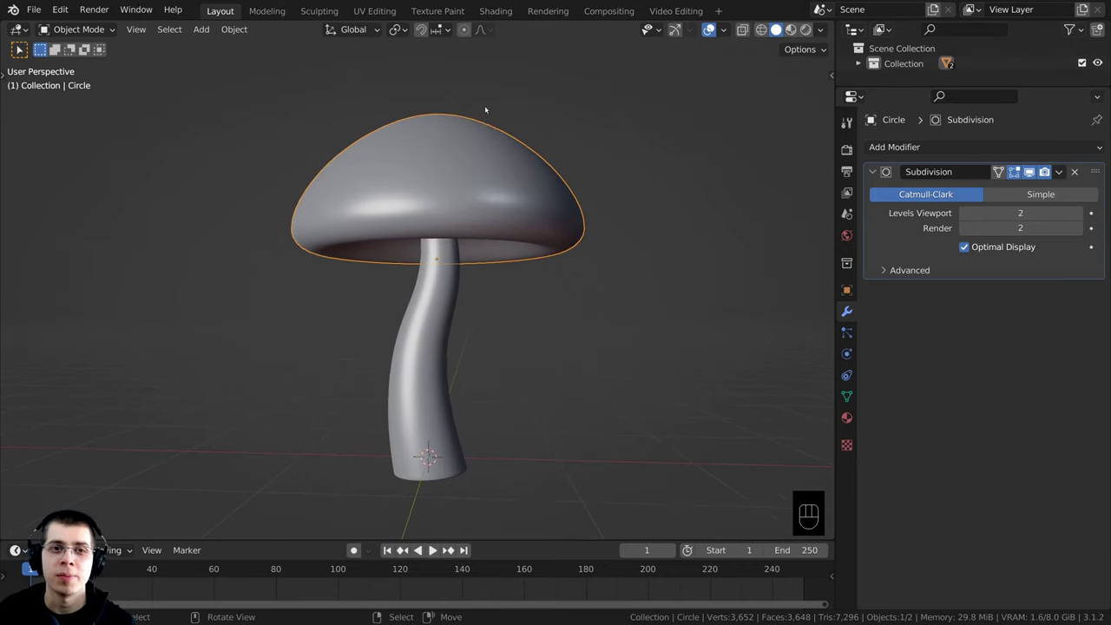
{"action": "left_click", "coordinate": [374, 10]}
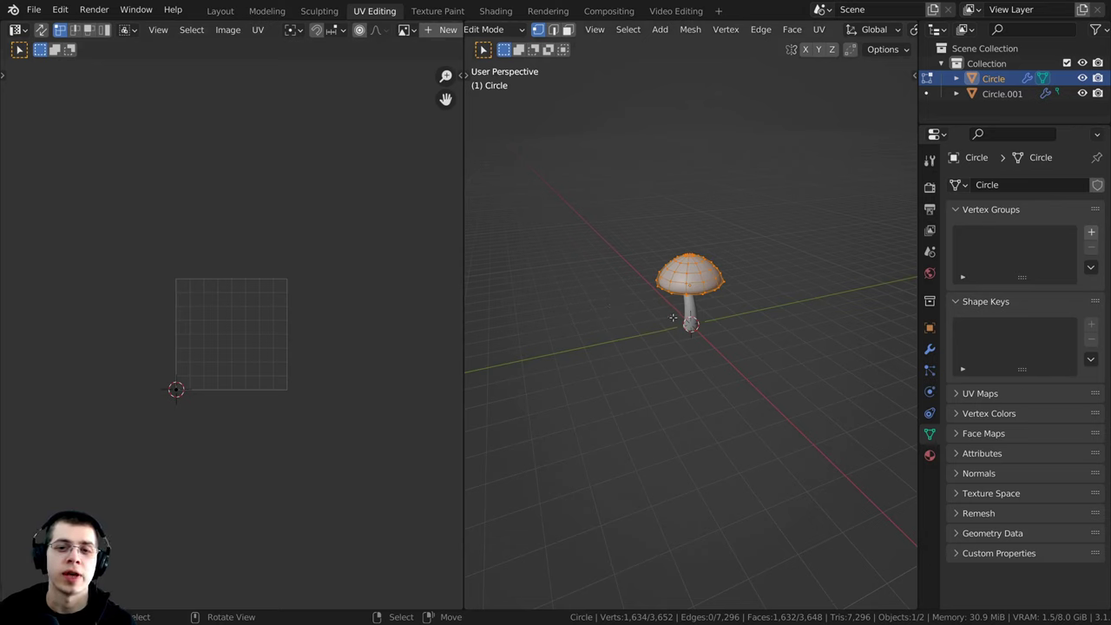
{"action": "key", "text": "KP_Decimal"}
{"action": "key", "text": "alt+a"}
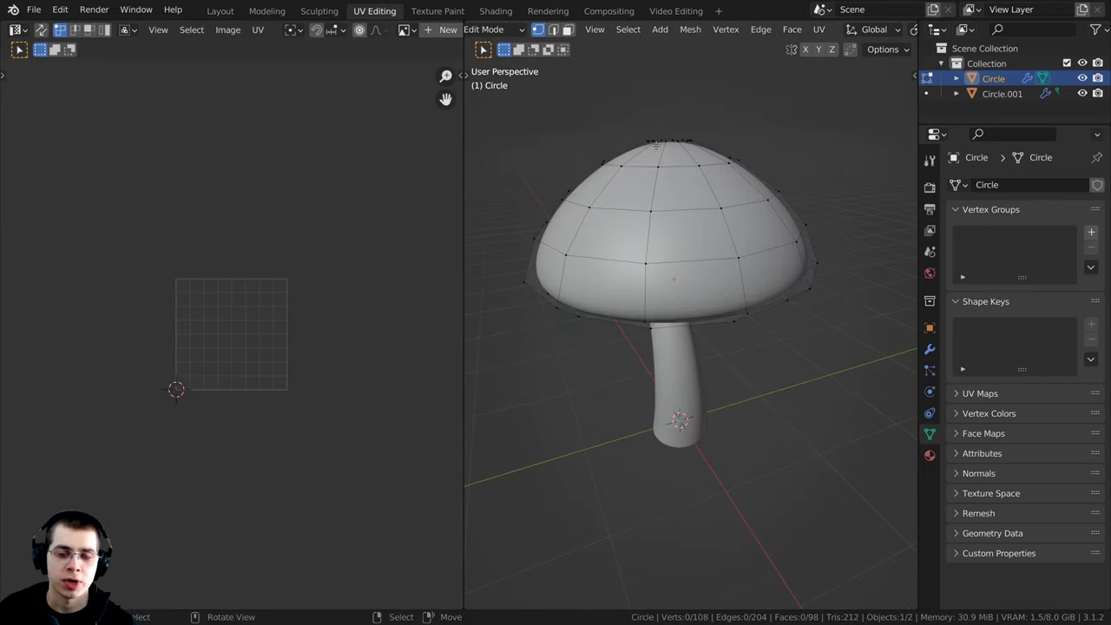
{"action": "key", "text": "a"}
{"action": "key", "text": "KP_Decimal"}
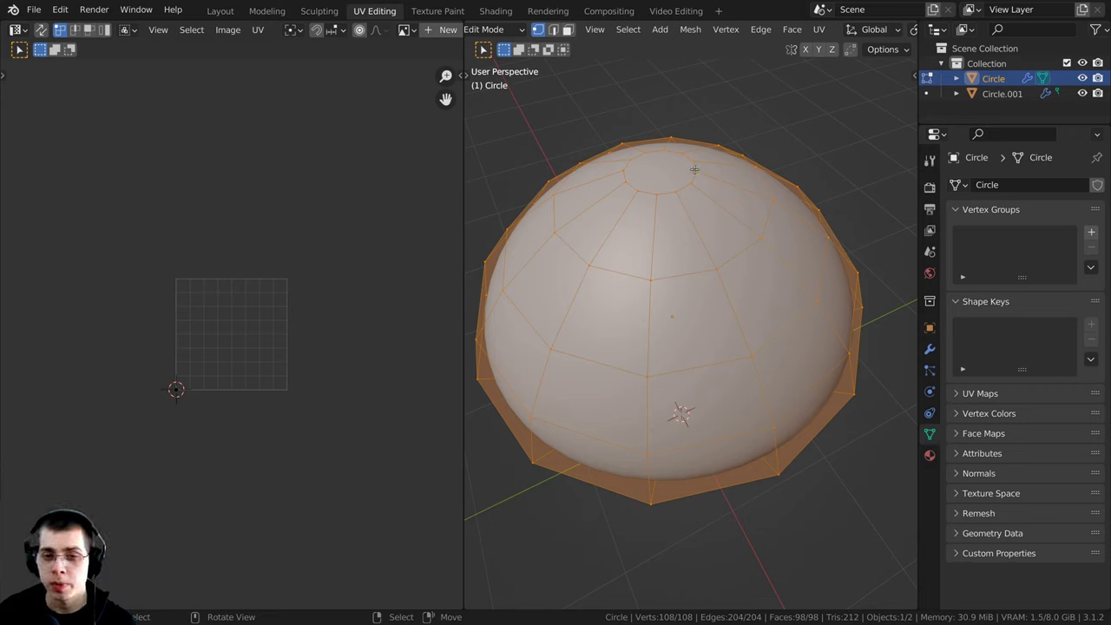
Step: Unwrap the cap with Smart UV Project using an island margin of 0.02 and check the spacing between the UV islands
{"action": "key", "text": "u"}
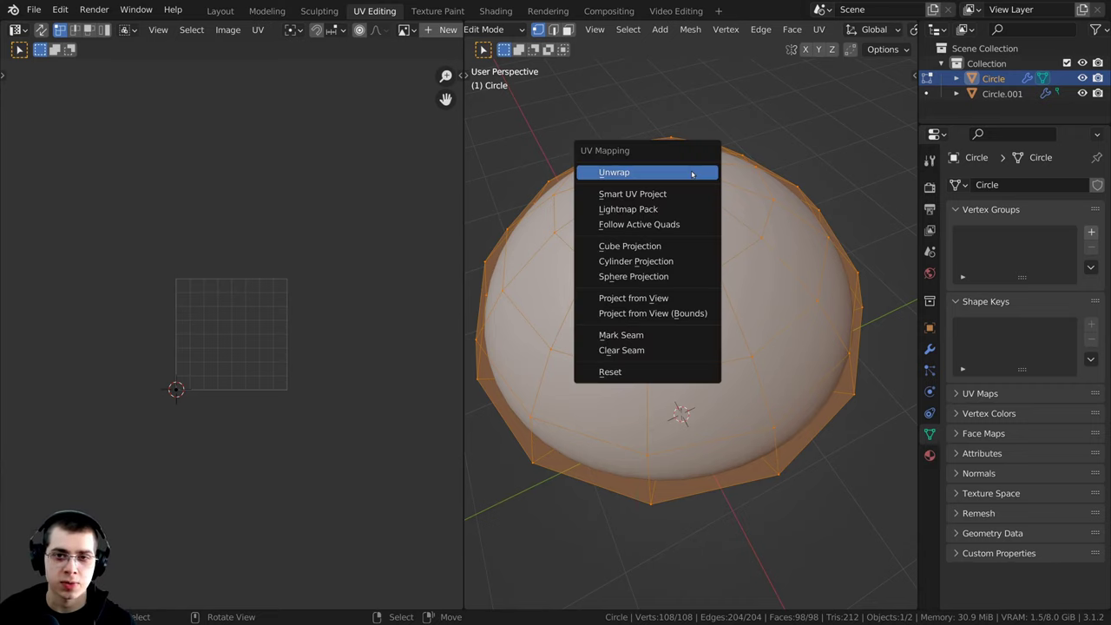
{"action": "left_click", "coordinate": [614, 194]}
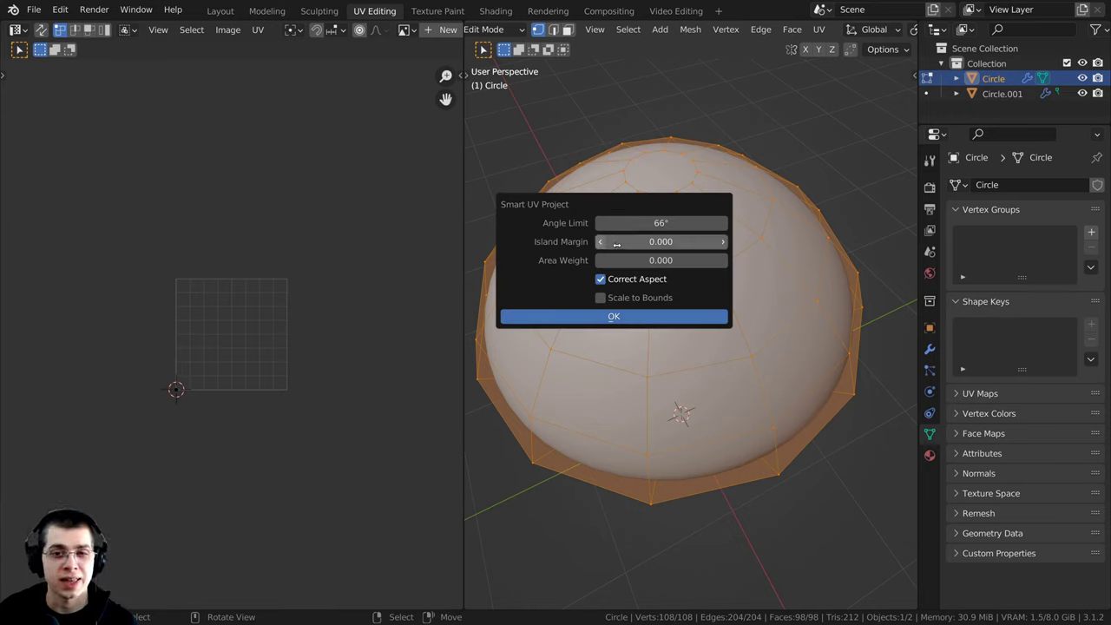
{"action": "left_click", "coordinate": [666, 241]}
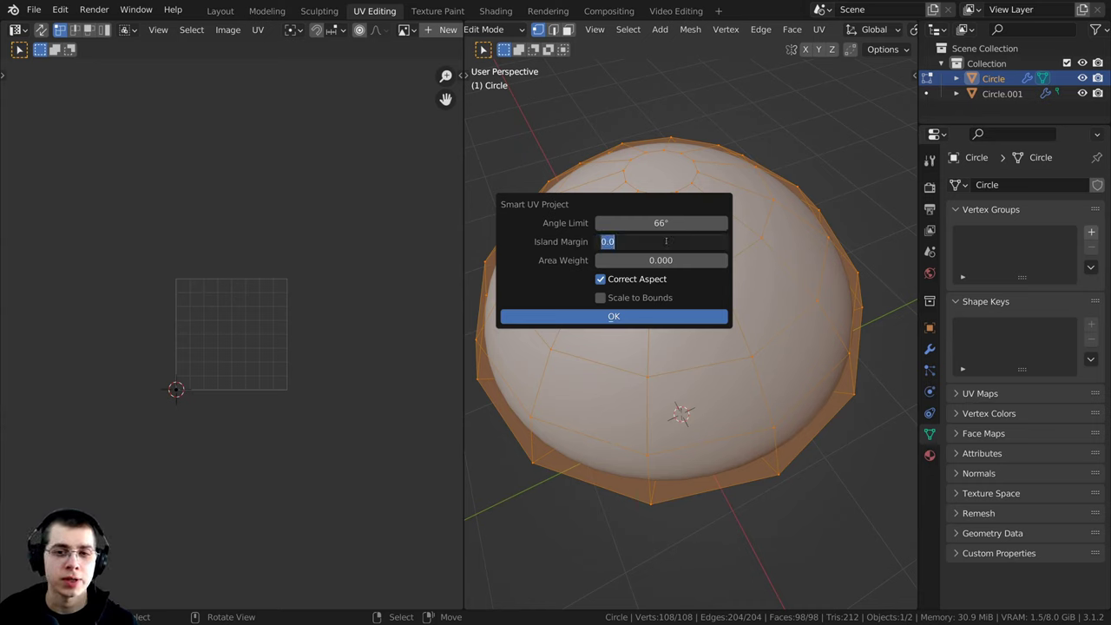
{"action": "left_click", "coordinate": [666, 241]}
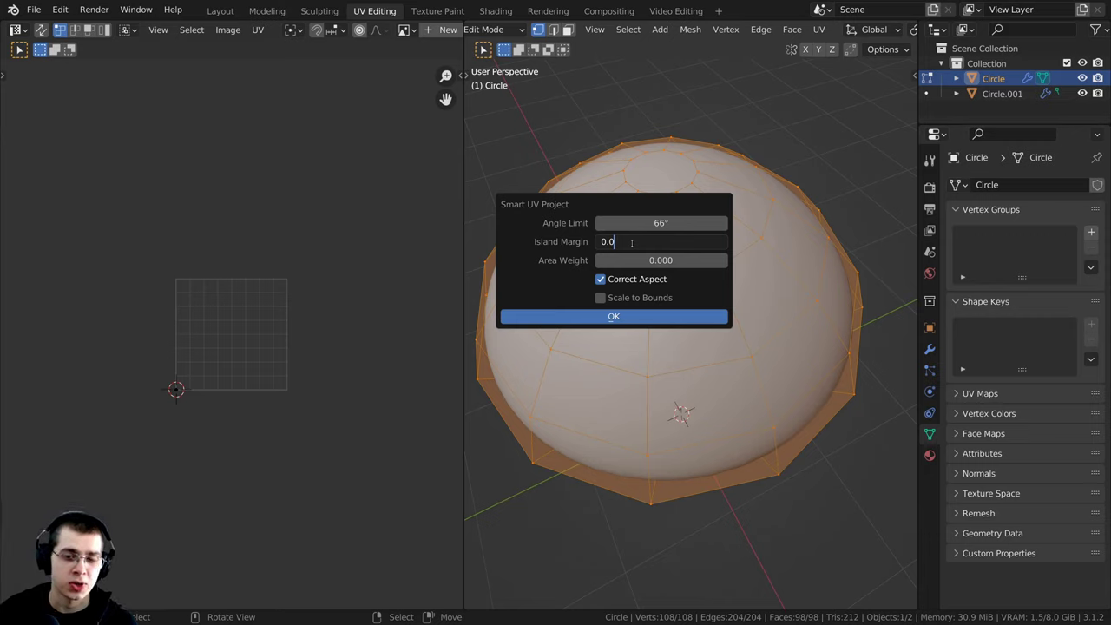
{"action": "type", "text": "2"}
{"action": "key", "text": "Return"}
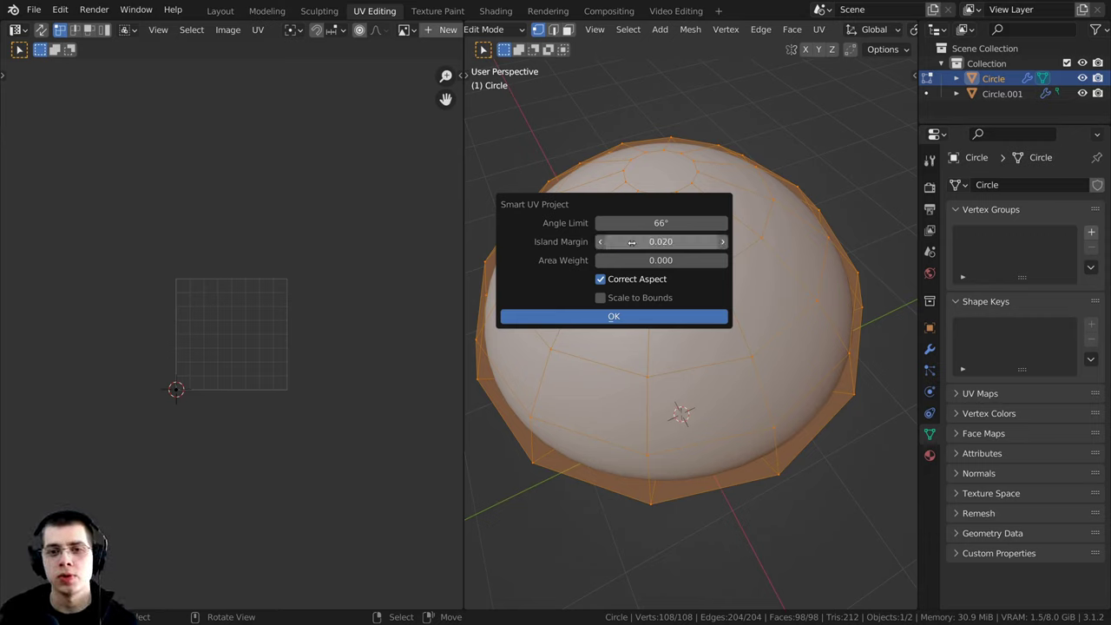
{"action": "left_click", "coordinate": [622, 316]}
{"action": "scroll", "coordinate": [281, 206], "scroll_direction": "up", "scroll_amount": 8}
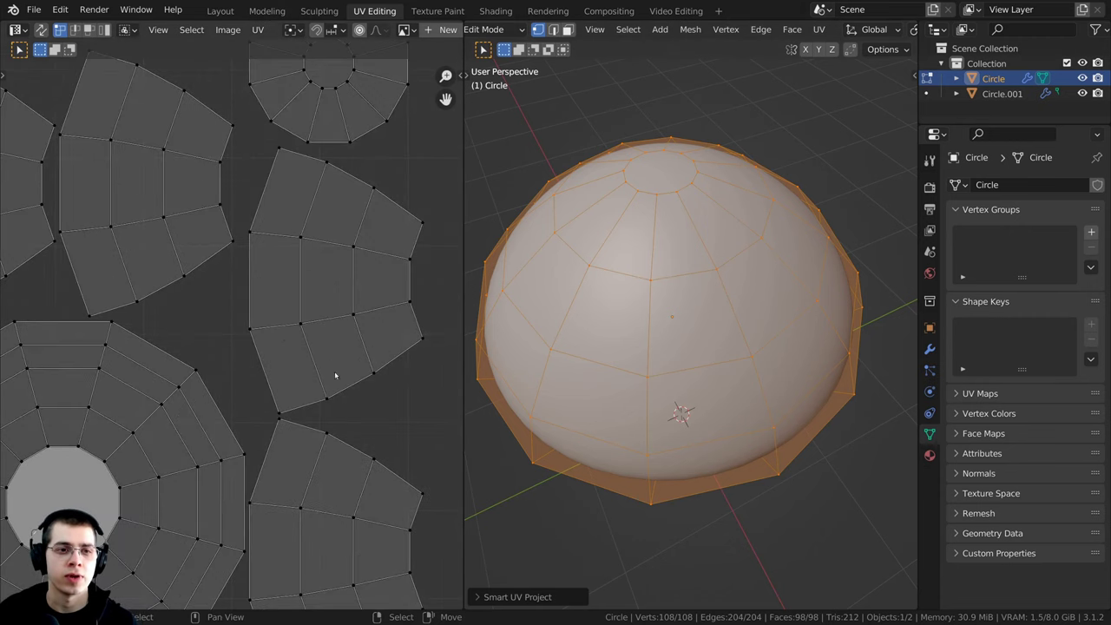
{"action": "scroll", "coordinate": [335, 375], "scroll_direction": "down", "scroll_amount": 3}
{"action": "scroll", "coordinate": [217, 382], "scroll_direction": "up", "scroll_amount": 10}
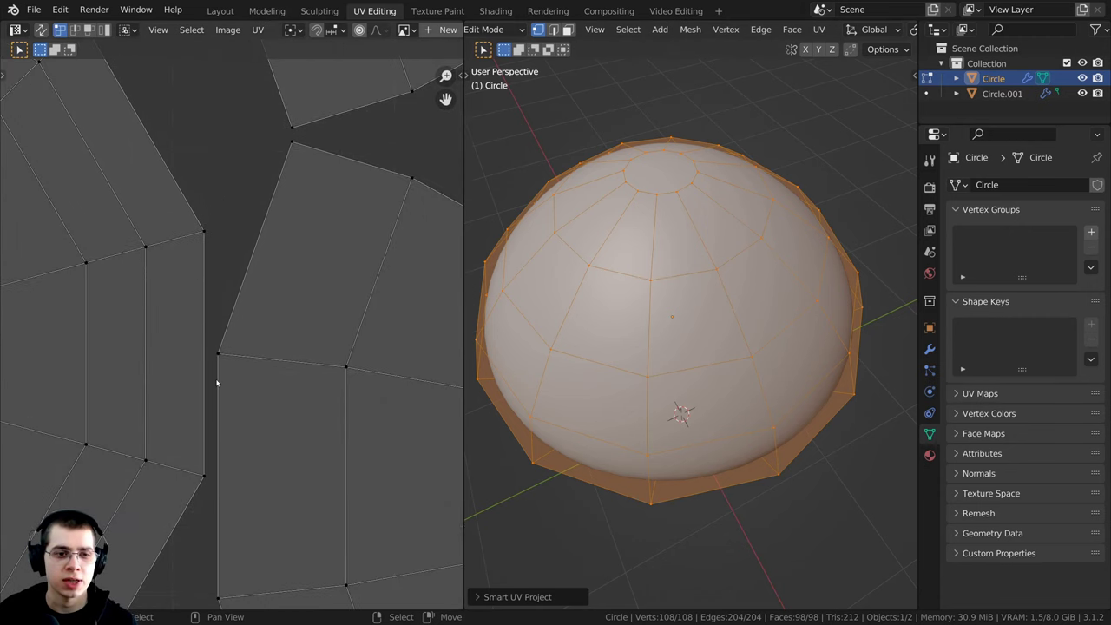
Step: Finish editing the cap's mesh, select the mushroom stem and put its fully selected mesh into Edit Mode
{"action": "key", "text": "Home"}
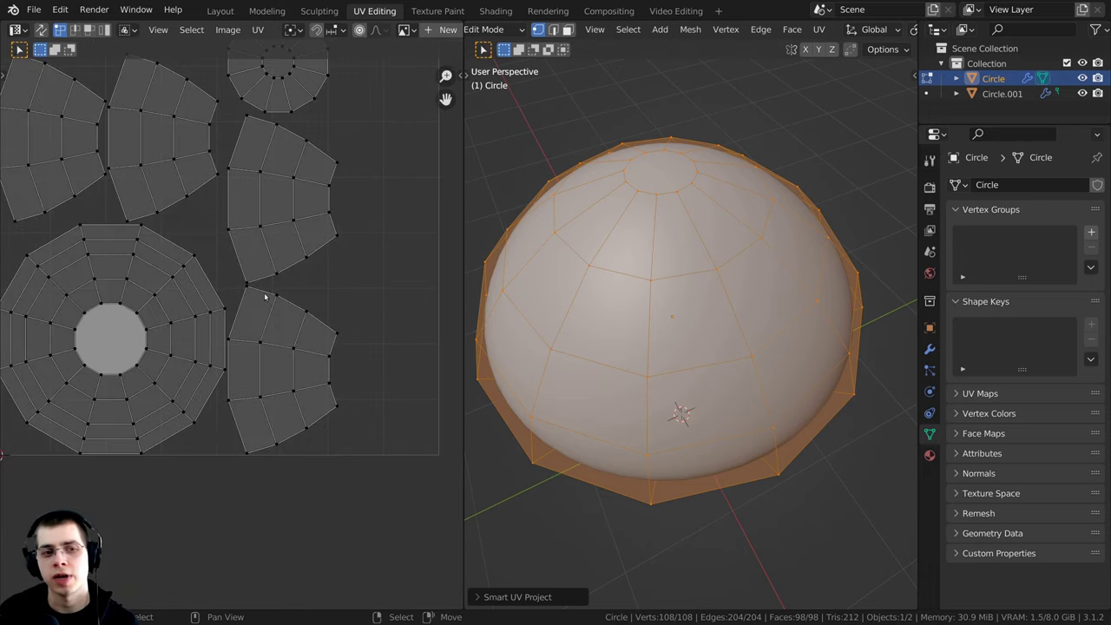
{"action": "middle_click_drag", "start_coordinate": [682, 357], "coordinate": [660, 243]}
{"action": "middle_click_drag", "start_coordinate": [655, 297], "coordinate": [664, 311]}
{"action": "scroll", "coordinate": [674, 324], "scroll_direction": "up", "scroll_amount": 2}
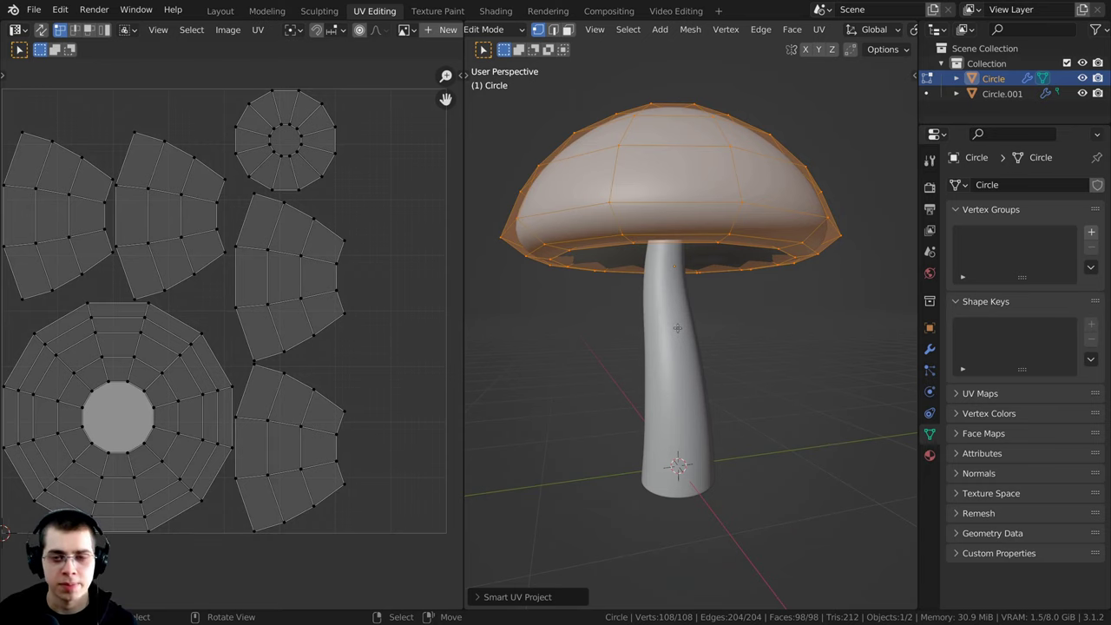
{"action": "key", "text": "Tab"}
{"action": "left_click", "coordinate": [674, 298]}
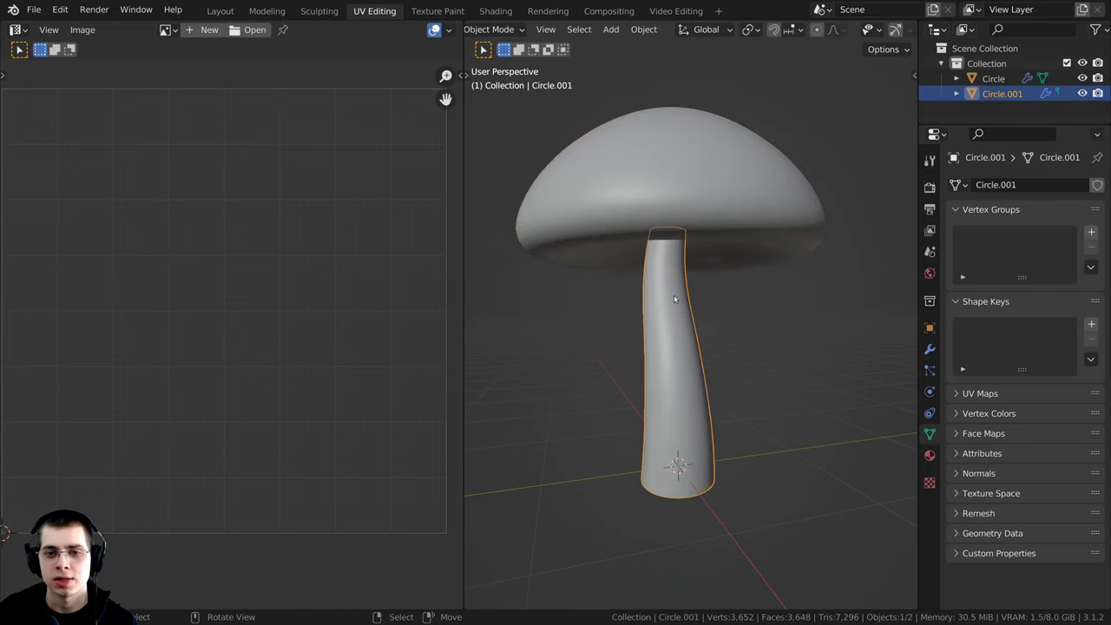
{"action": "key", "text": "Tab"}
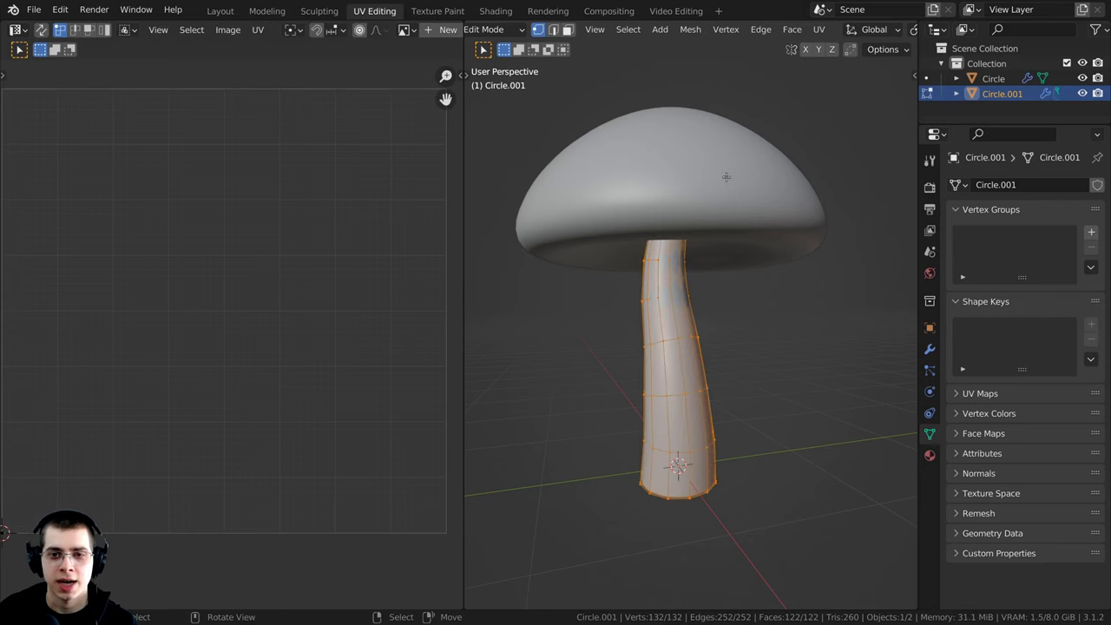
{"action": "middle_click_drag", "start_coordinate": [725, 178], "coordinate": [642, 164]}
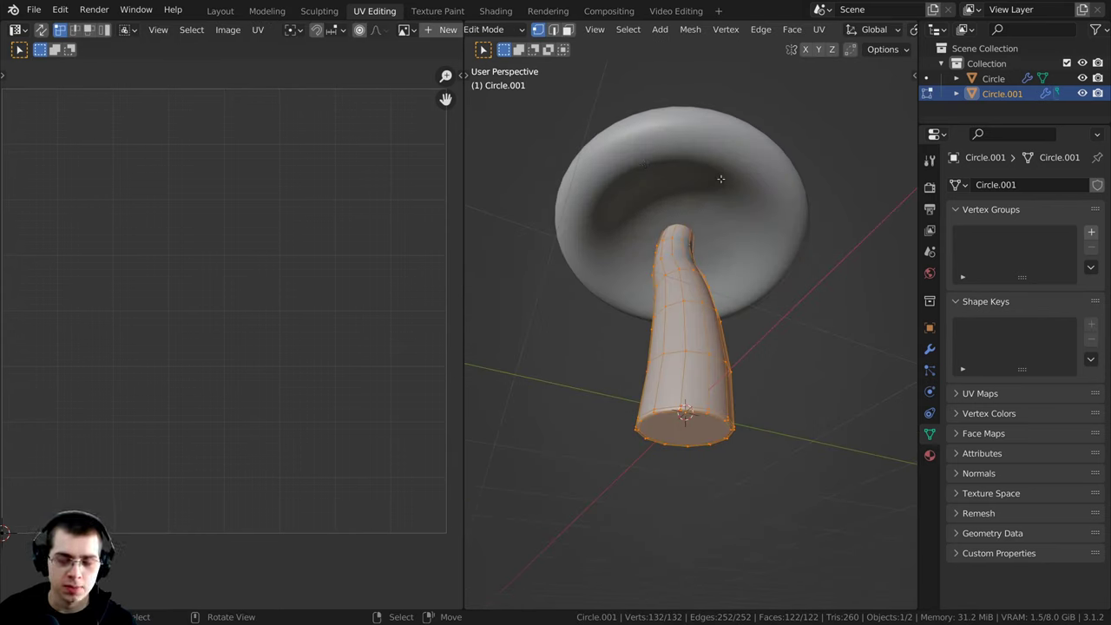
{"action": "scroll", "coordinate": [746, 225], "scroll_direction": "up", "scroll_amount": 3}
Step: Unwrap the stem with Smart UV Project using an island margin of 0.02 and check its UV layout
{"action": "key", "text": "u"}
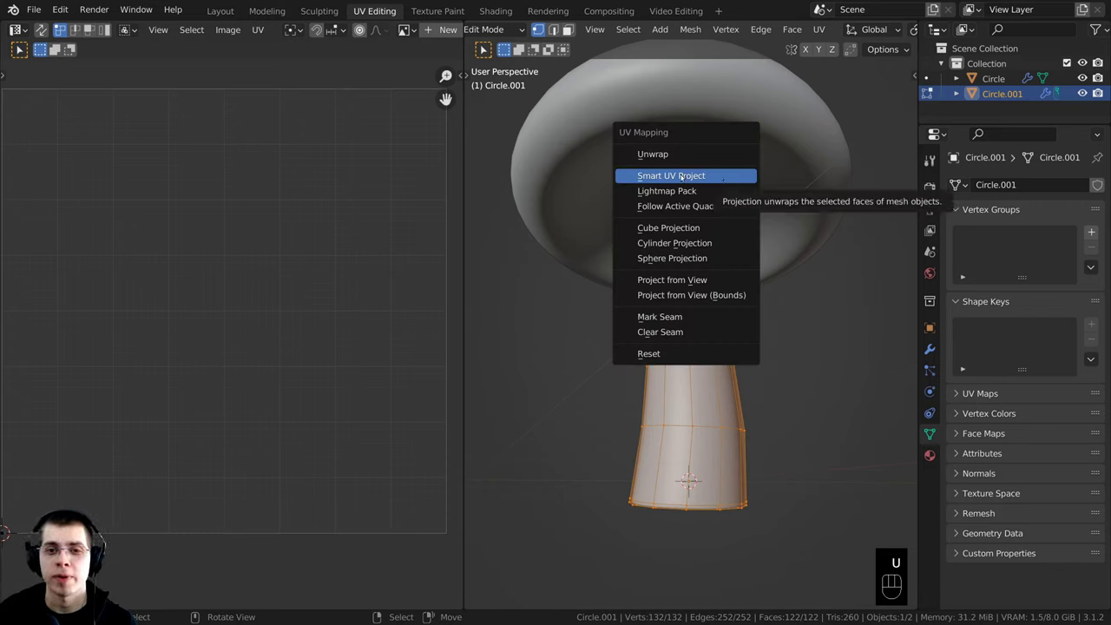
{"action": "left_click", "coordinate": [674, 177]}
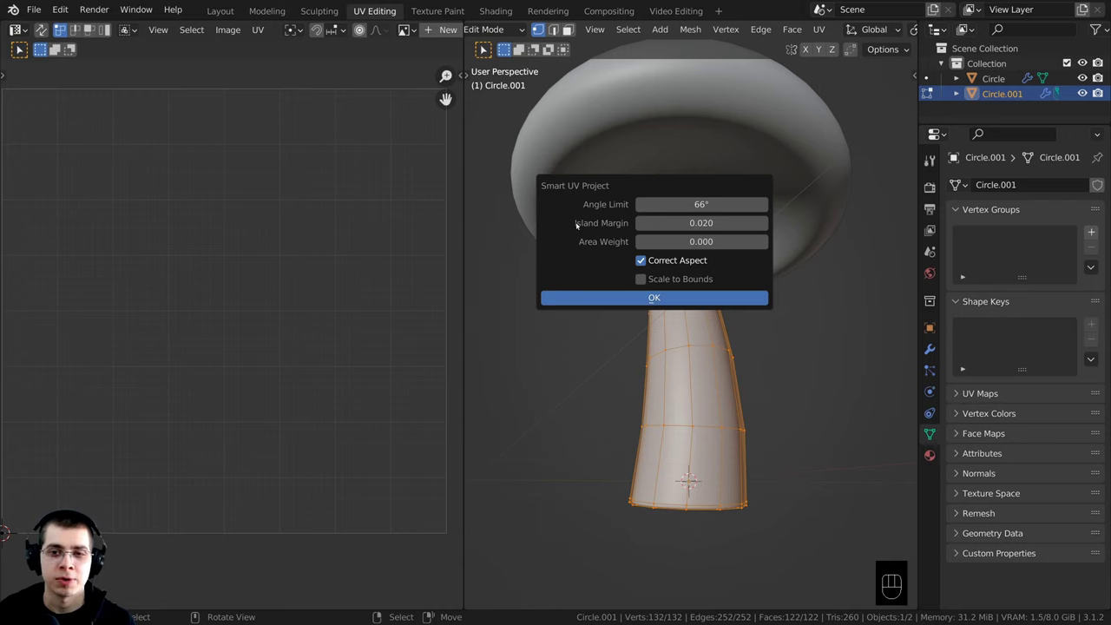
{"action": "left_click", "coordinate": [700, 223]}
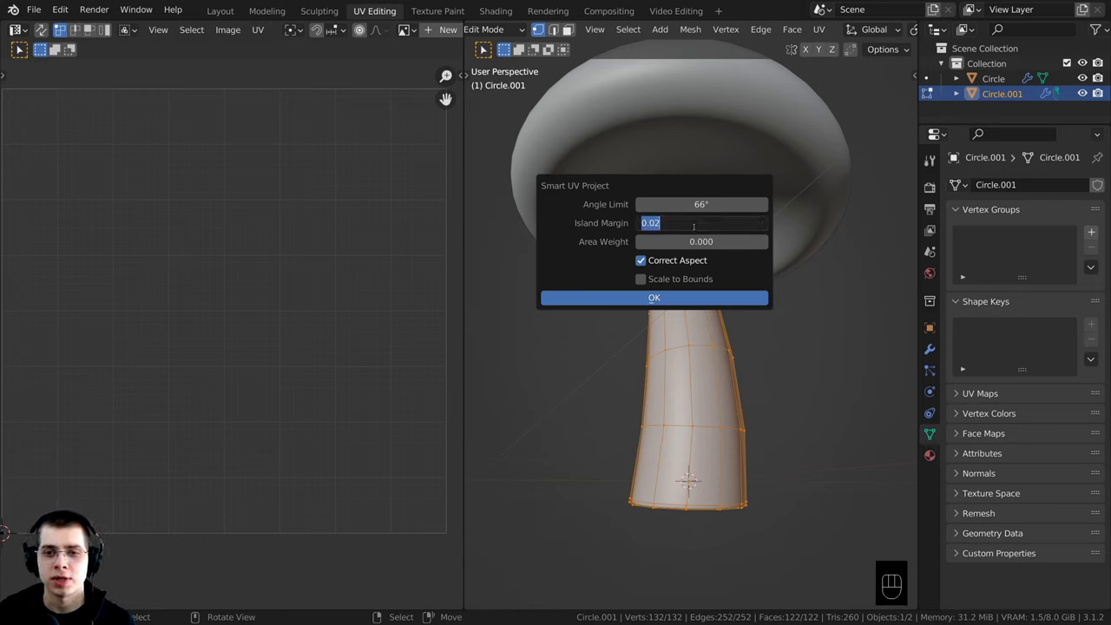
{"action": "left_click", "coordinate": [599, 239]}
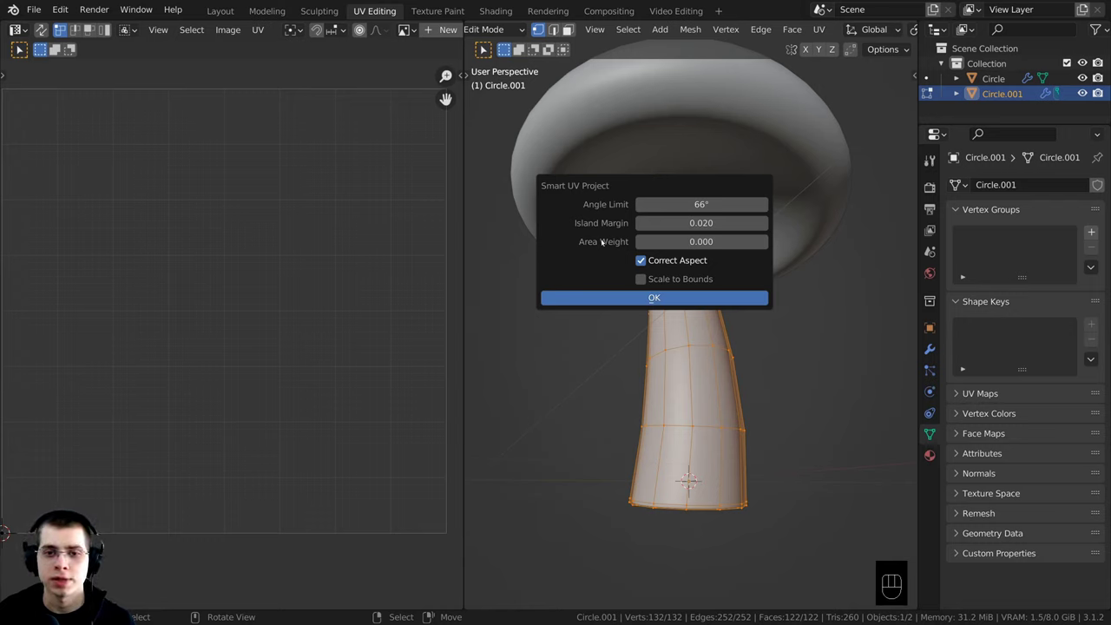
{"action": "left_click", "coordinate": [628, 299]}
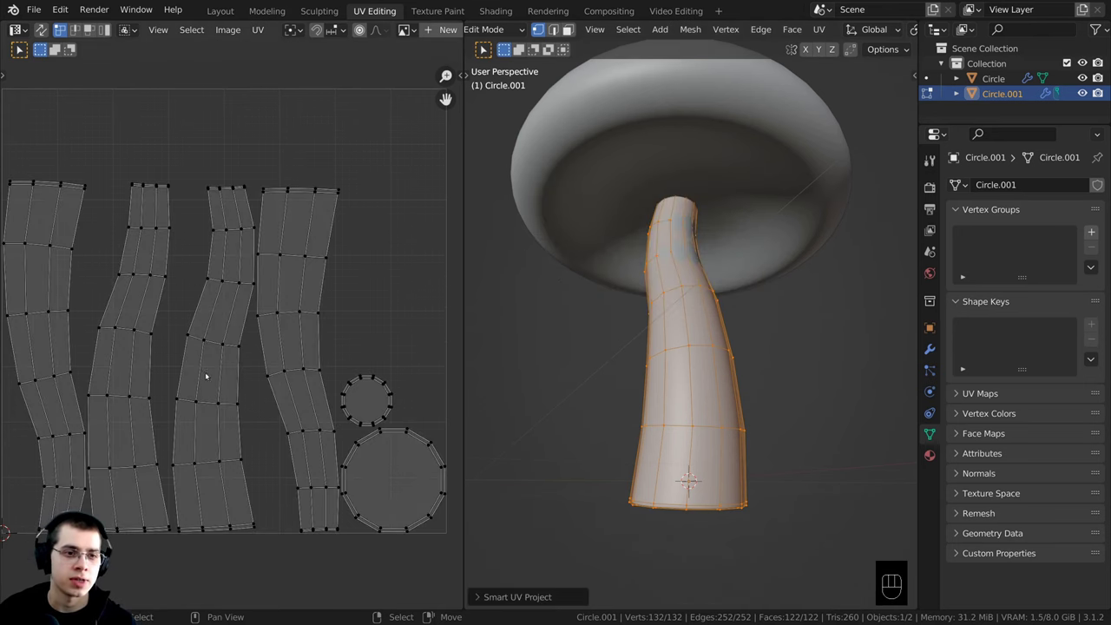
{"action": "mouse_move", "coordinate": [221, 376]}
{"action": "middle_mouse_down"}
{"action": "mouse_move", "coordinate": [253, 364]}
{"action": "mouse_move", "coordinate": [221, 369]}
{"action": "middle_mouse_up"}
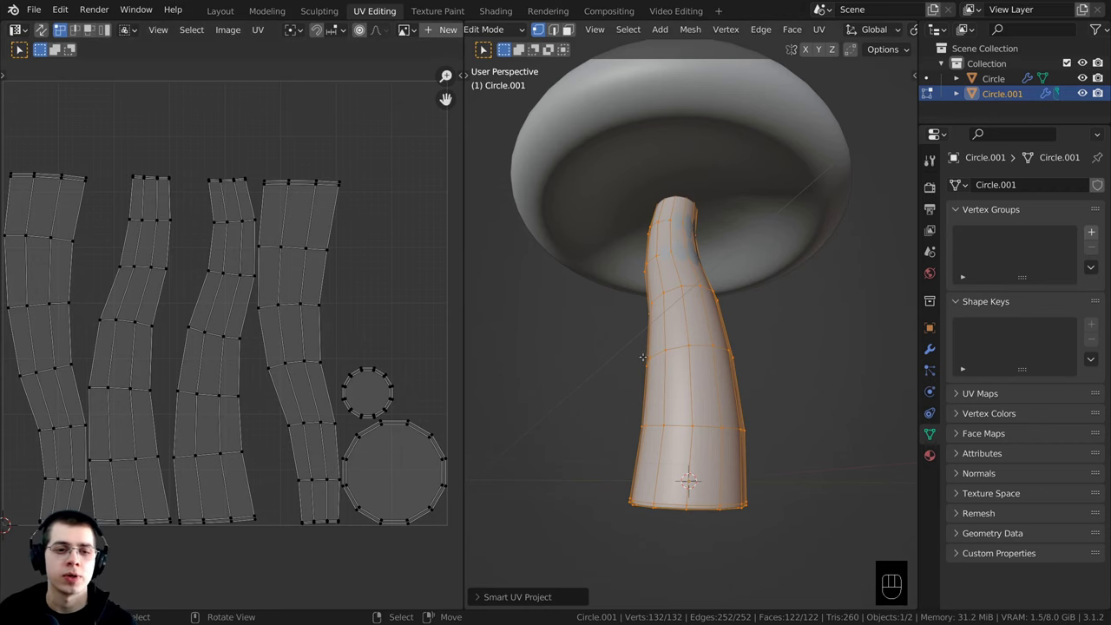
{"action": "scroll", "coordinate": [662, 348], "scroll_direction": "up", "scroll_amount": 2}
{"action": "scroll", "coordinate": [662, 348], "scroll_direction": "down", "scroll_amount": 3}
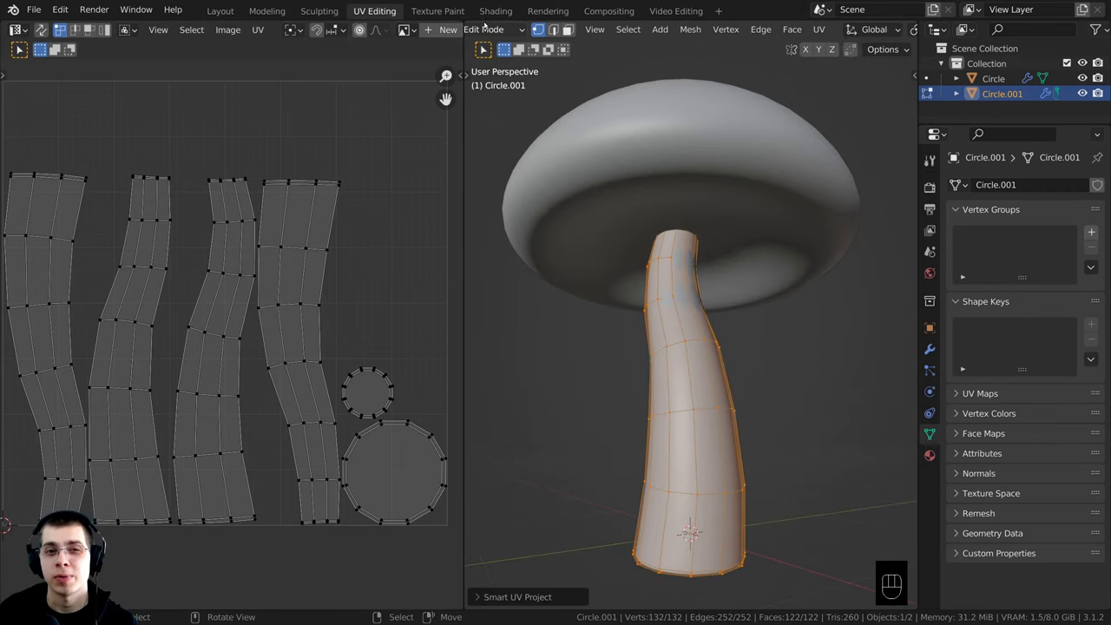
Step: Switch to the Shading workspace and select the mushroom cap
{"action": "left_click", "coordinate": [491, 12]}
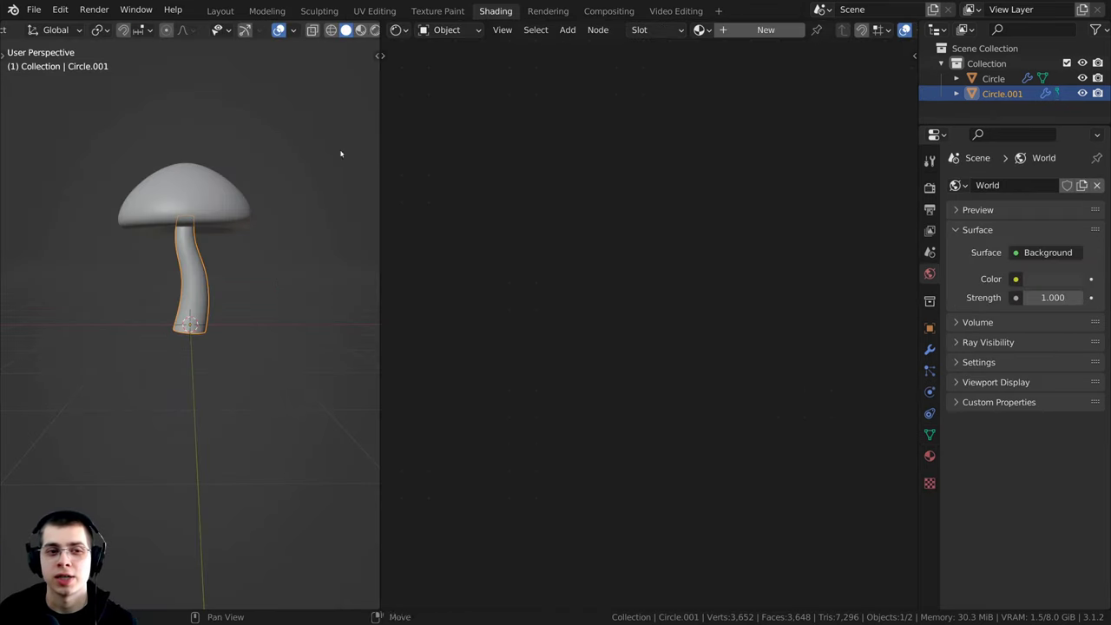
{"action": "scroll", "coordinate": [204, 278], "scroll_direction": "up", "scroll_amount": 4}
{"action": "right_click", "coordinate": [204, 291]}
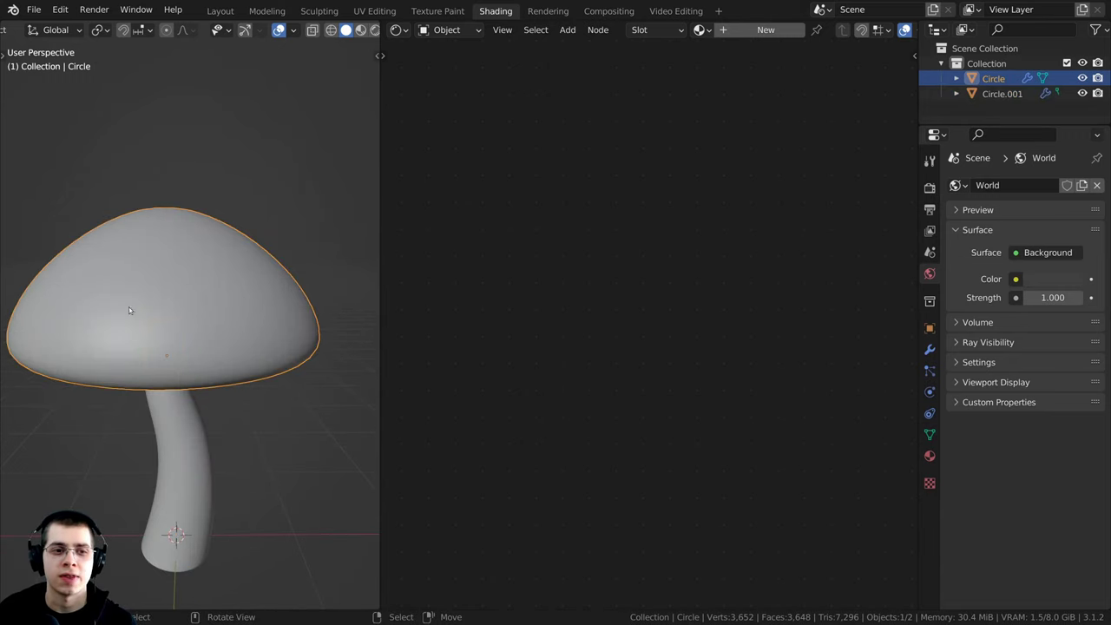
{"action": "middle_click_drag", "start_coordinate": [192, 321], "coordinate": [214, 296], "text": "shift"}
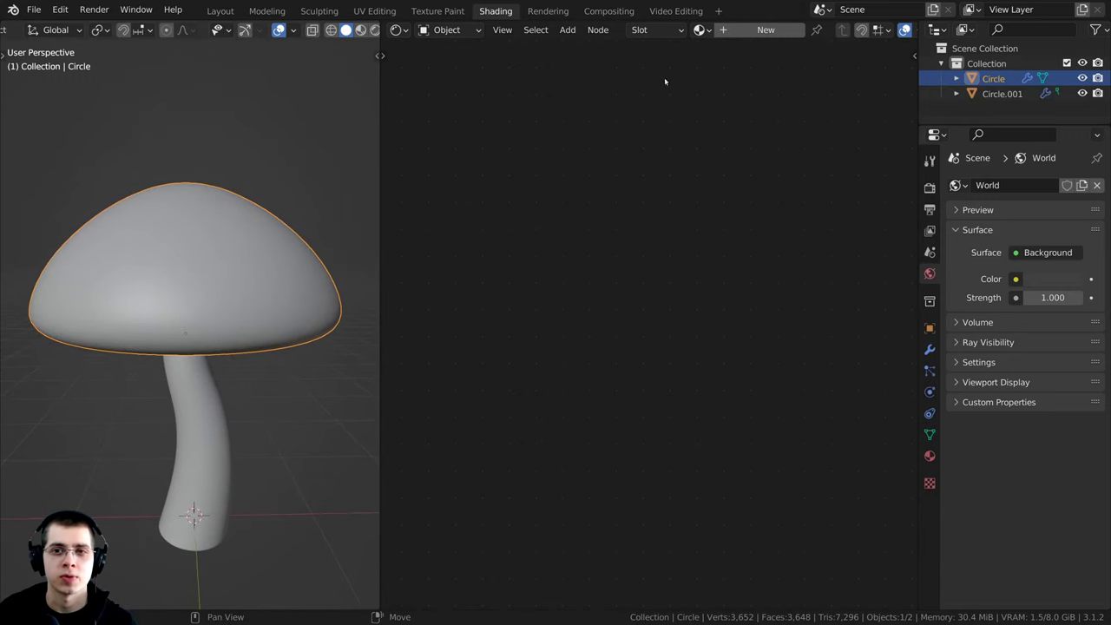
Step: Add a new material to the cap and name it Mushroom Top
{"action": "left_click", "coordinate": [737, 32]}
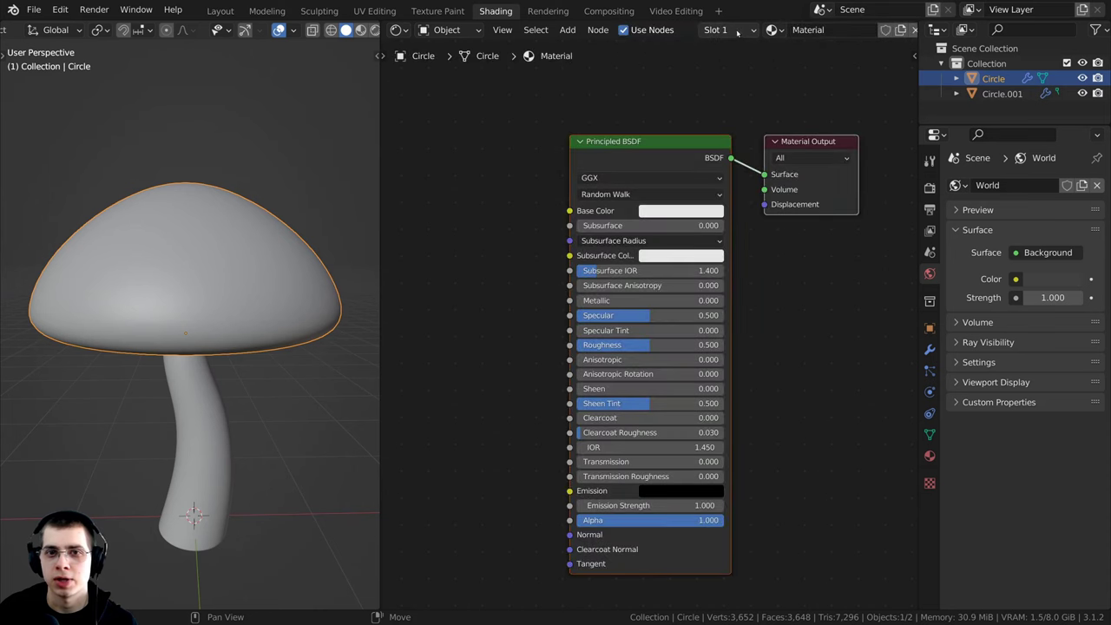
{"action": "double_click", "coordinate": [808, 30]}
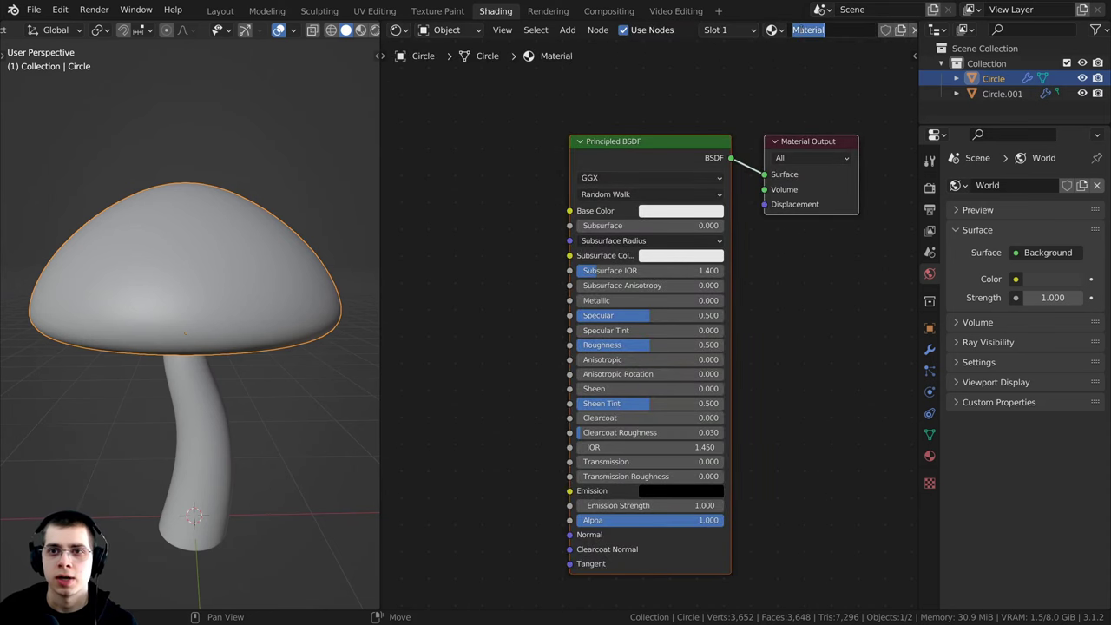
{"action": "type", "text": "Mush"}
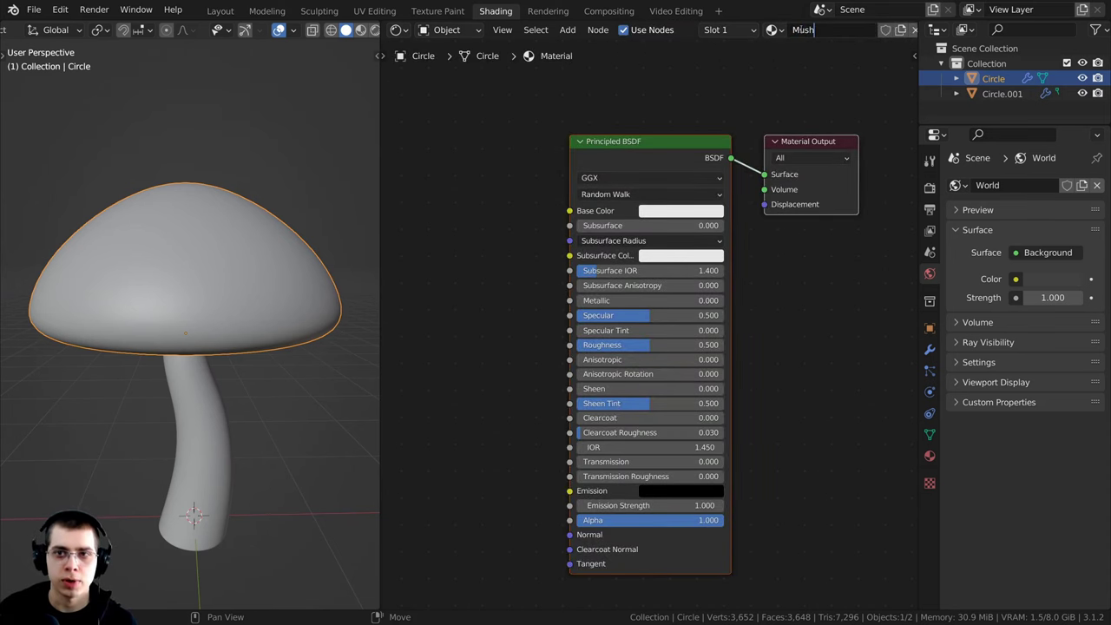
{"action": "type", "text": "room Top"}
{"action": "key", "text": "Return"}
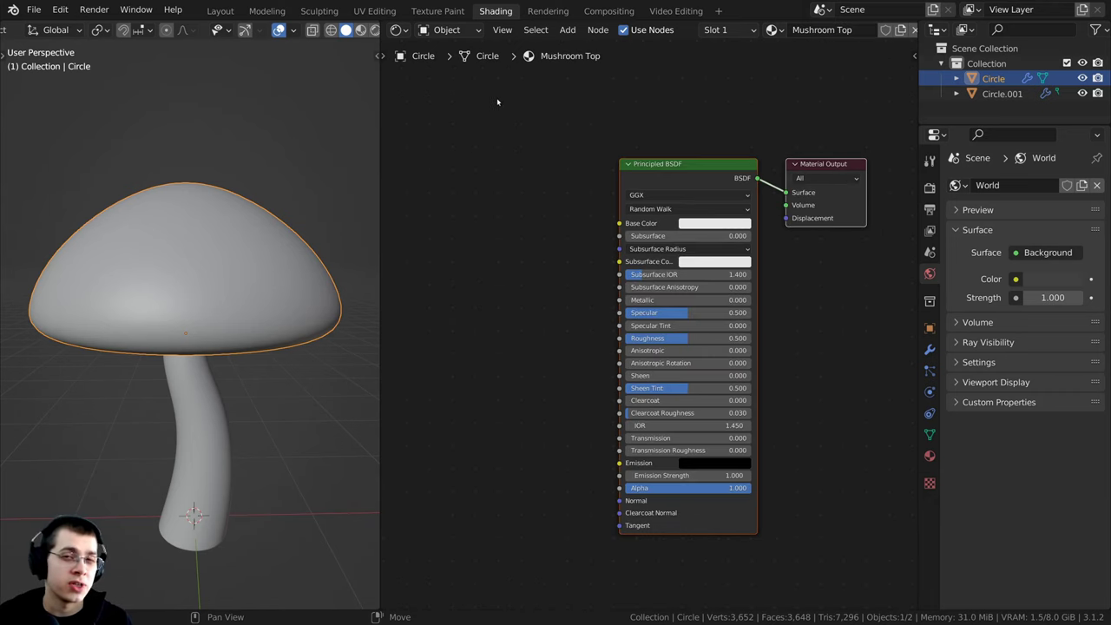
Step: Add an Image Texture node beside the Principled BSDF in the cap's material
{"action": "middle_click_drag", "start_coordinate": [512, 123], "coordinate": [521, 120]}
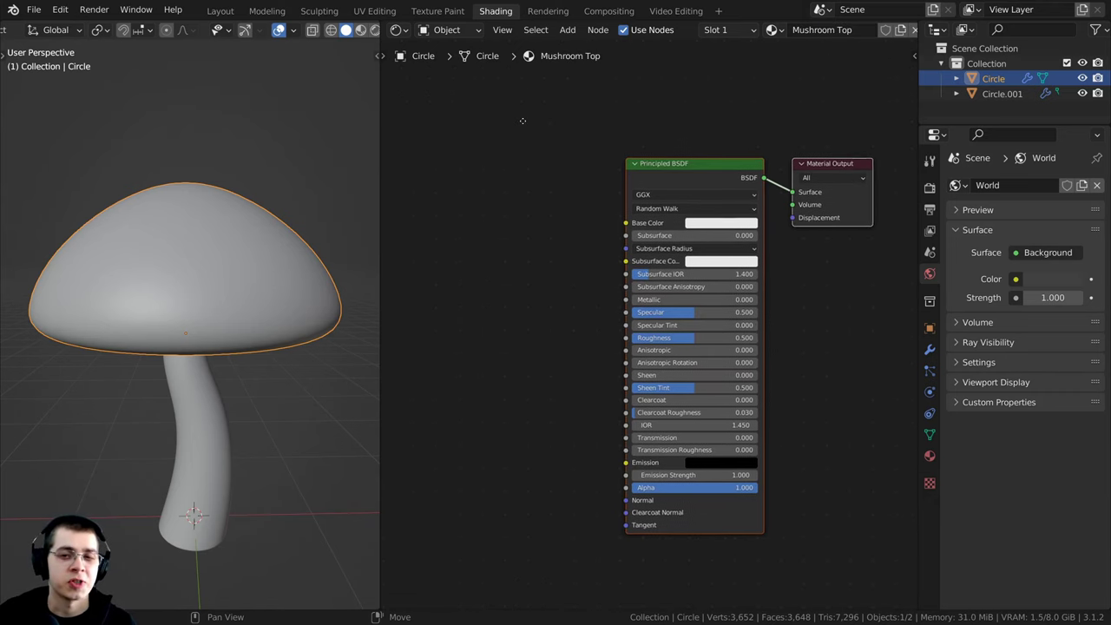
{"action": "left_click", "coordinate": [509, 120]}
{"action": "key", "text": "shift+a"}
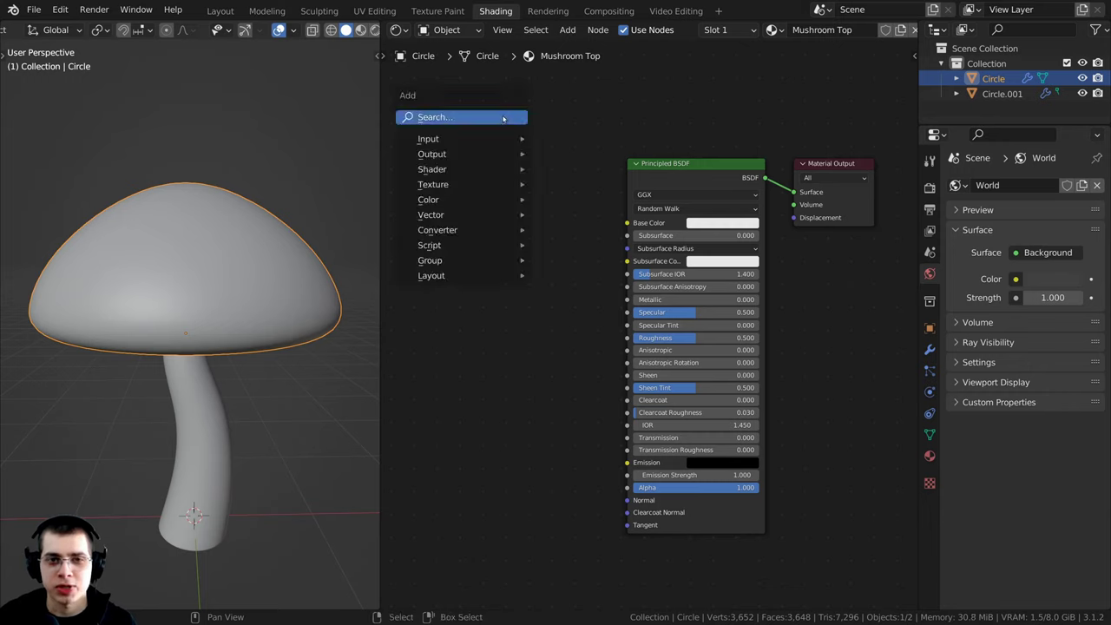
{"action": "left_click", "coordinate": [425, 118]}
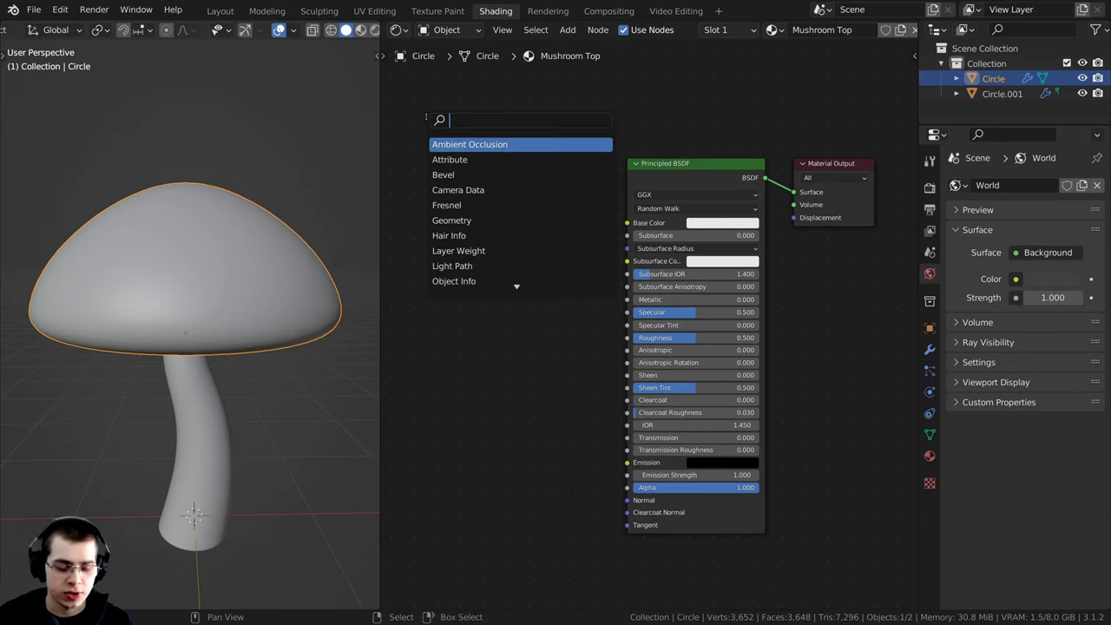
{"action": "type", "text": "im"}
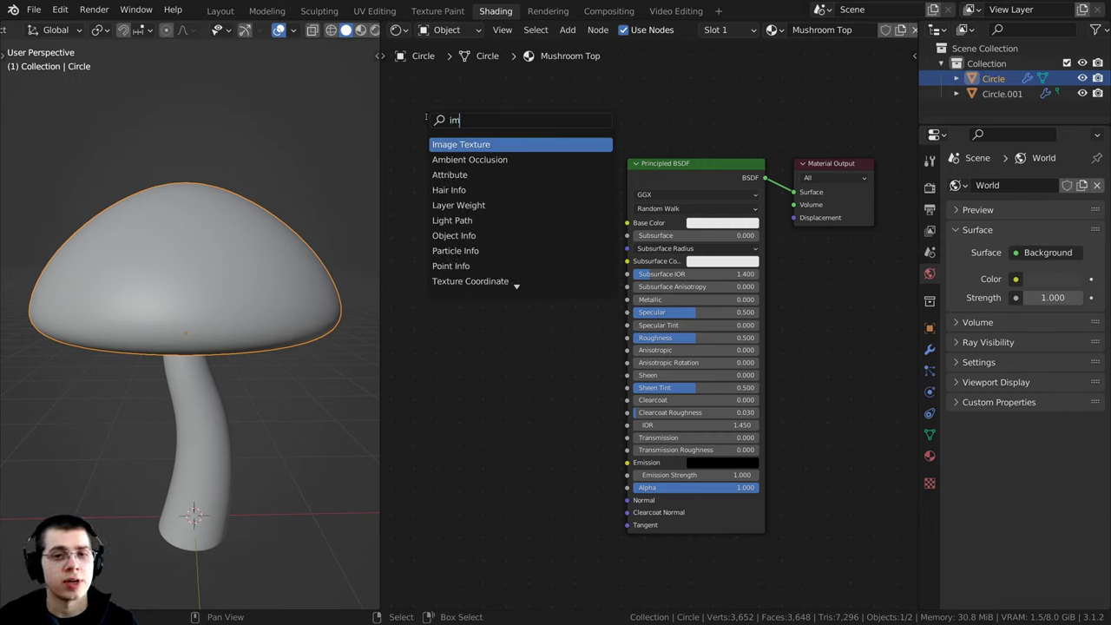
{"action": "left_click", "coordinate": [475, 144]}
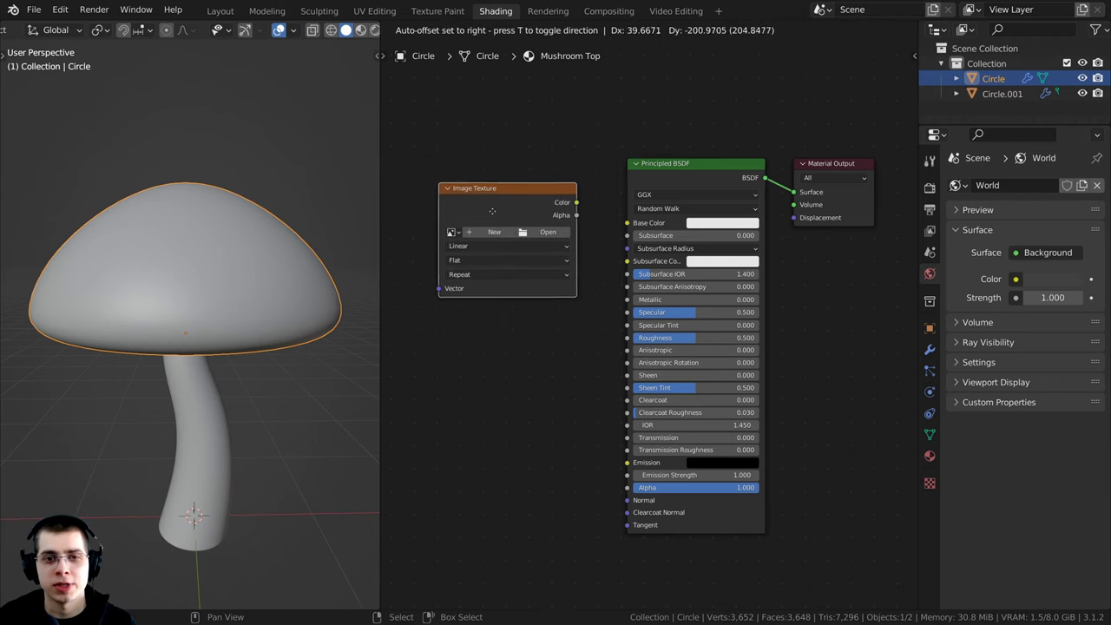
{"action": "left_click", "coordinate": [489, 179]}
{"action": "middle_click_drag", "start_coordinate": [548, 208], "coordinate": [608, 243]}
{"action": "scroll", "coordinate": [606, 199], "scroll_direction": "up", "scroll_amount": 3}
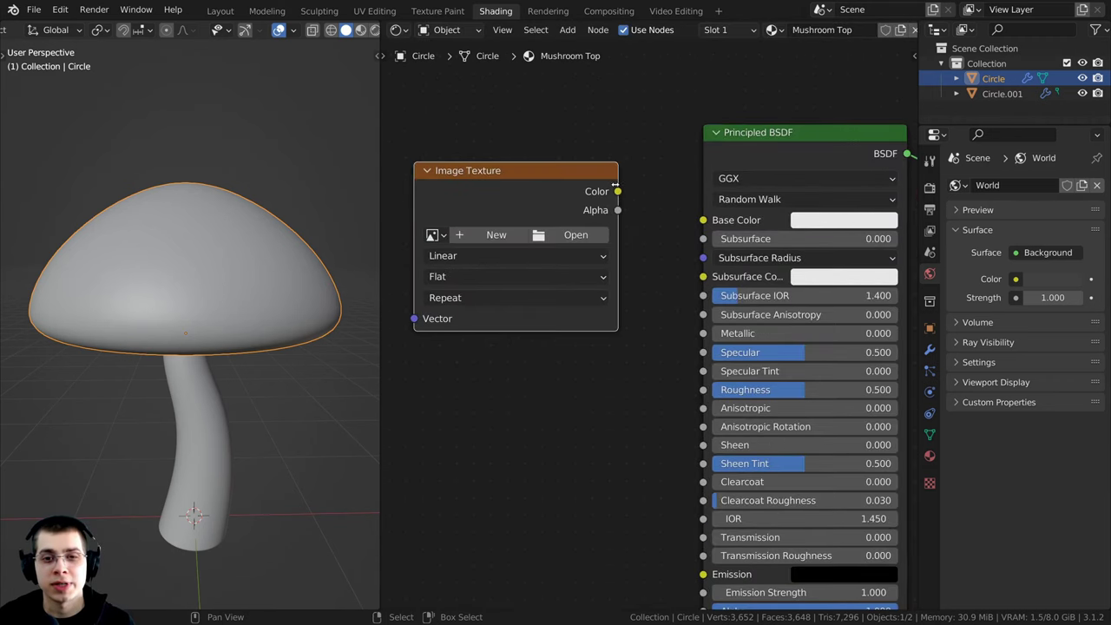
Step: Connect the Image Texture's Color output to the Principled BSDF's Base Color and move the texture node slightly
{"action": "left_click_drag", "start_coordinate": [617, 191], "coordinate": [695, 224]}
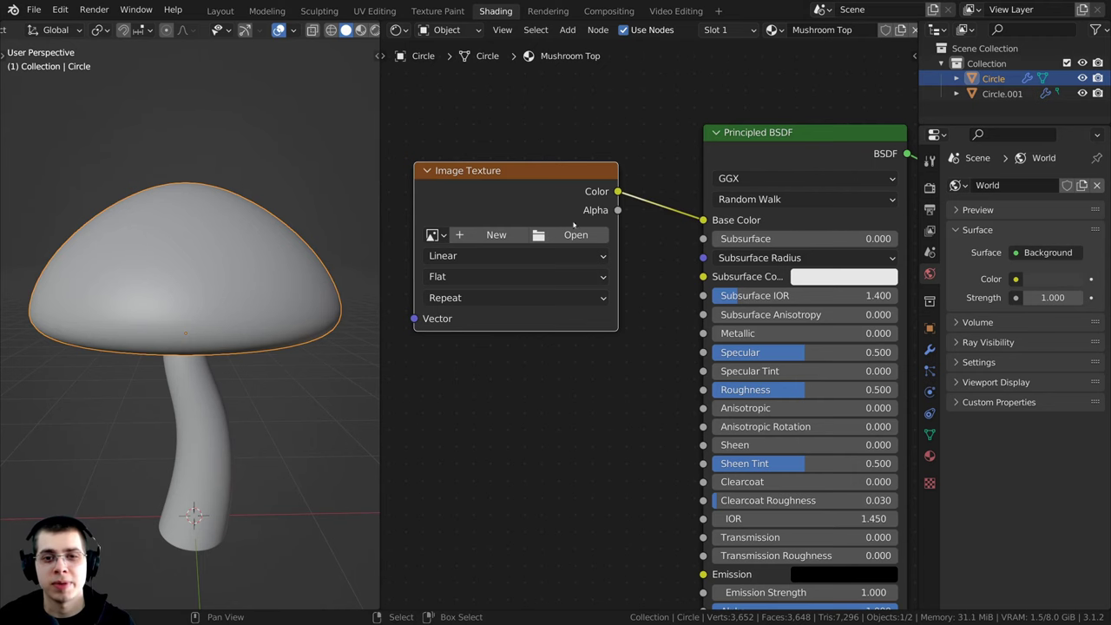
{"action": "left_click_drag", "start_coordinate": [532, 196], "coordinate": [529, 208]}
{"action": "middle_click_drag", "start_coordinate": [491, 226], "coordinate": [506, 227]}
{"action": "left_click_drag", "start_coordinate": [513, 220], "coordinate": [523, 220]}
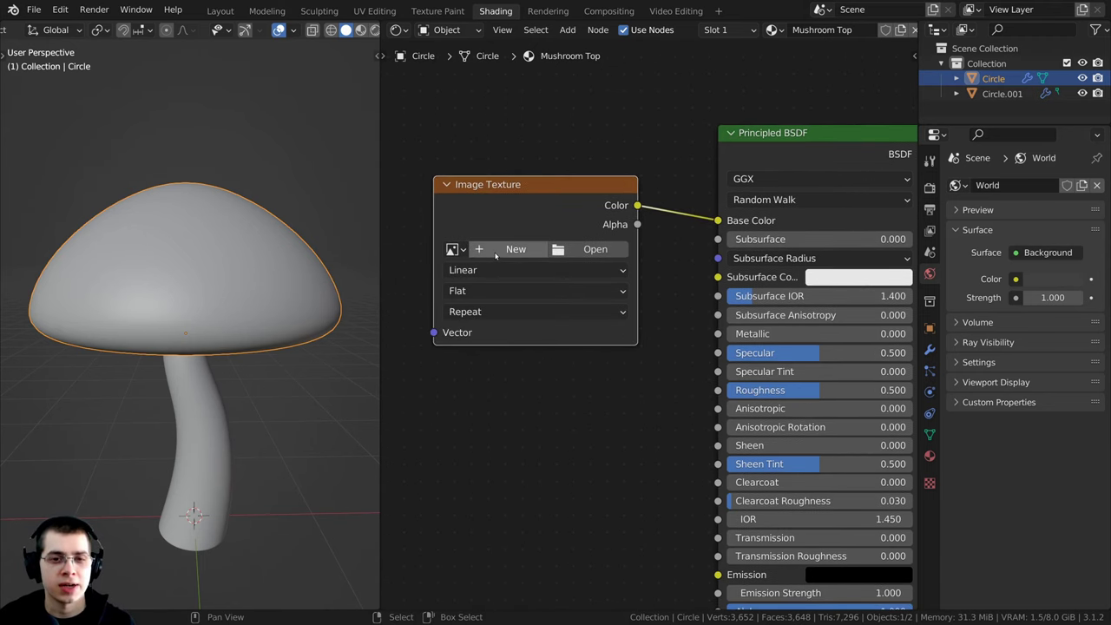
Step: Start a new image for the texture node and set its width and height to 4096 px
{"action": "left_click", "coordinate": [497, 251]}
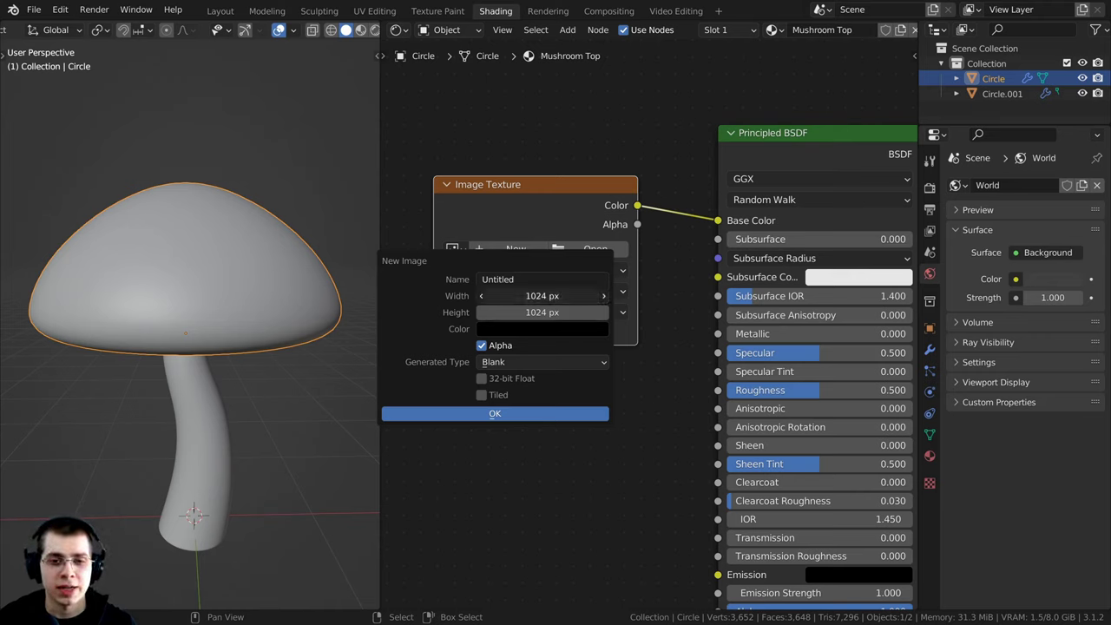
{"action": "left_click", "coordinate": [520, 296]}
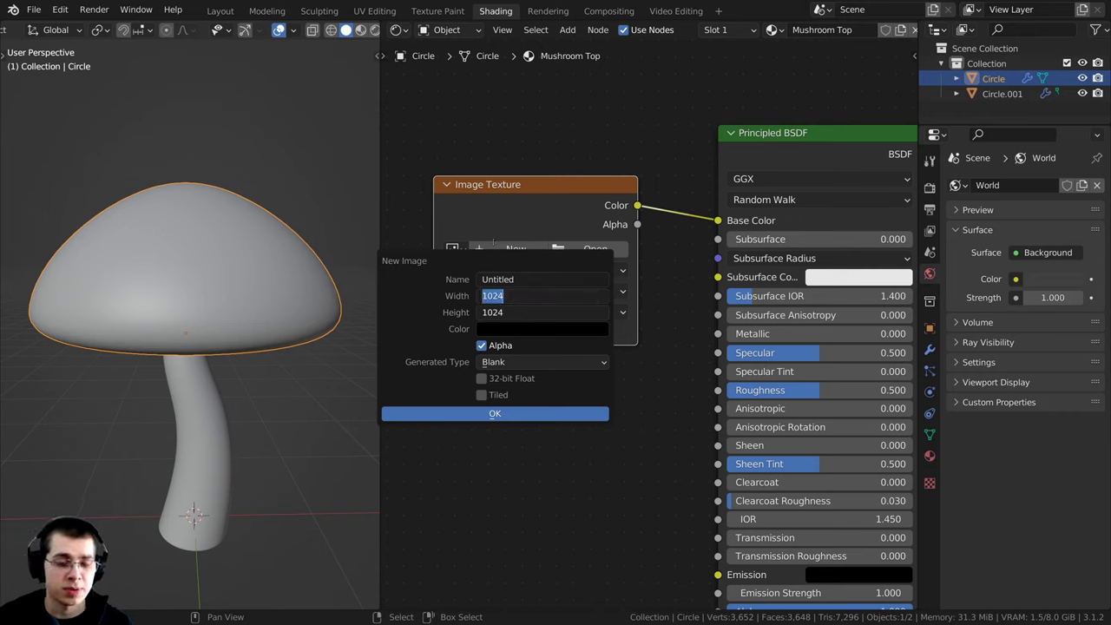
{"action": "key", "text": "BackSpace"}
{"action": "type", "text": "40"}
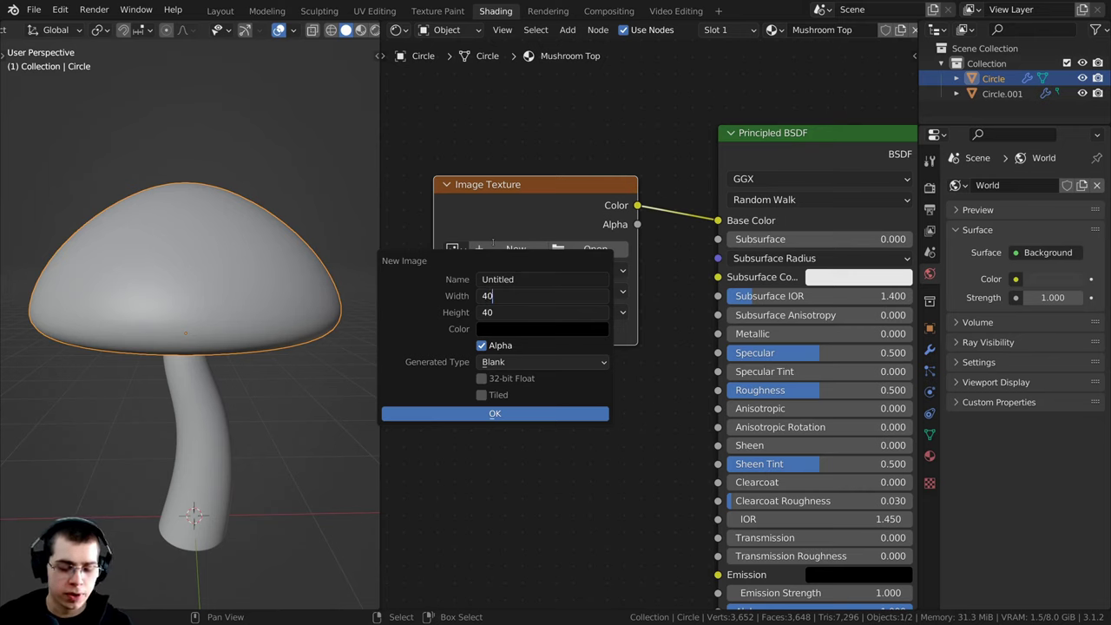
{"action": "type", "text": "96"}
{"action": "key", "text": "Return"}
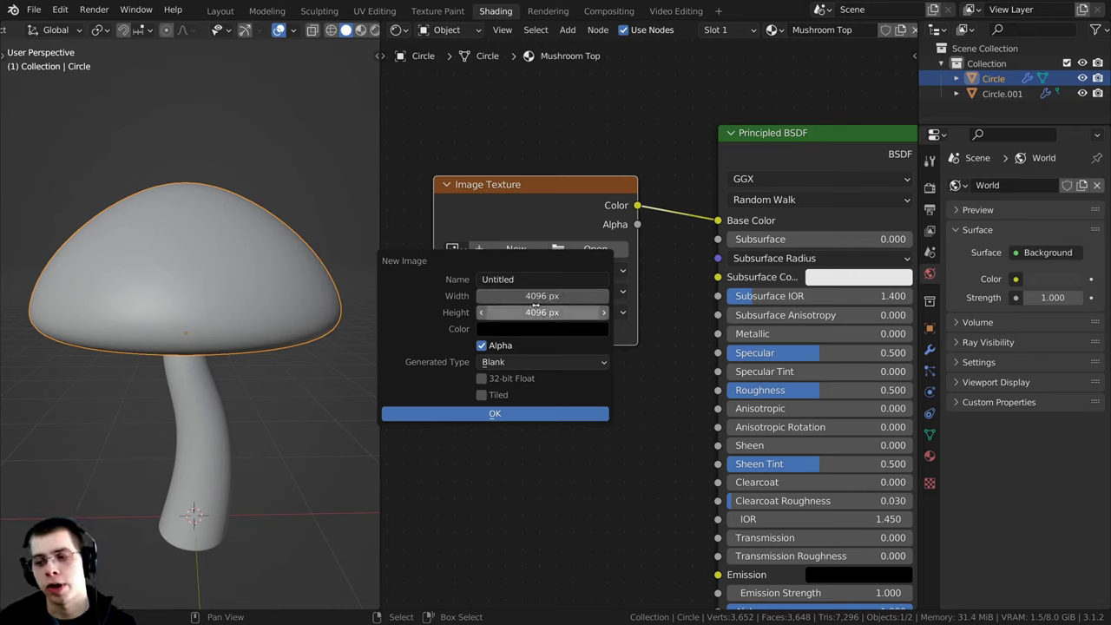
Step: Name the new image Mushroom Top Color, create it and reposition its texture node
{"action": "left_click", "coordinate": [520, 279]}
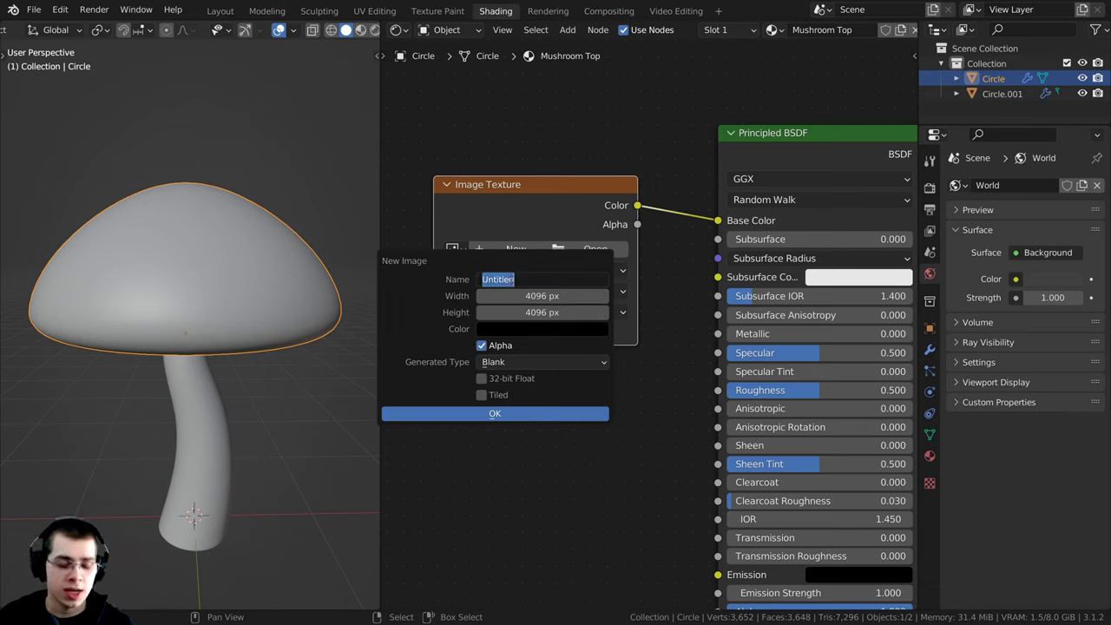
{"action": "type", "text": "Mushroom "}
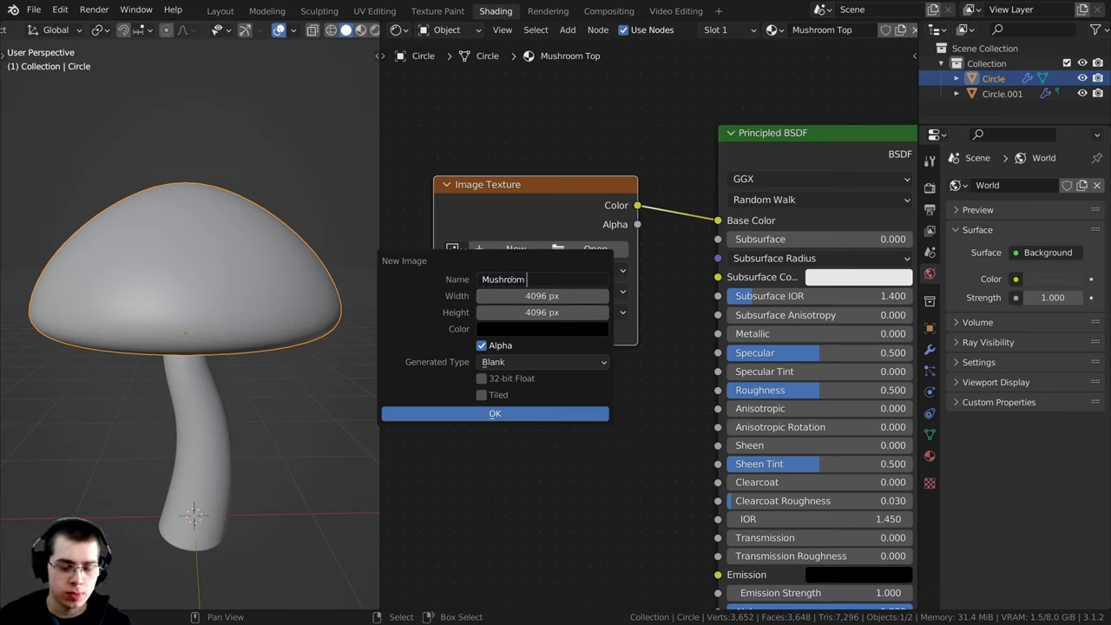
{"action": "type", "text": "Top Color"}
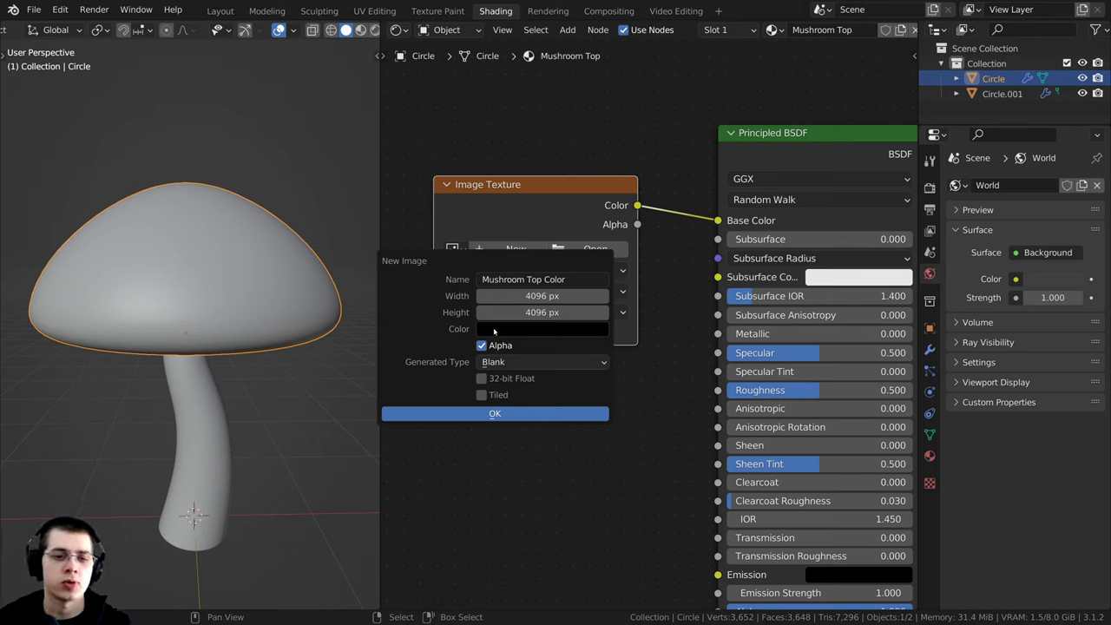
{"action": "left_click", "coordinate": [483, 415]}
{"action": "left_click_drag", "start_coordinate": [537, 184], "coordinate": [565, 194]}
{"action": "key", "text": "Home"}
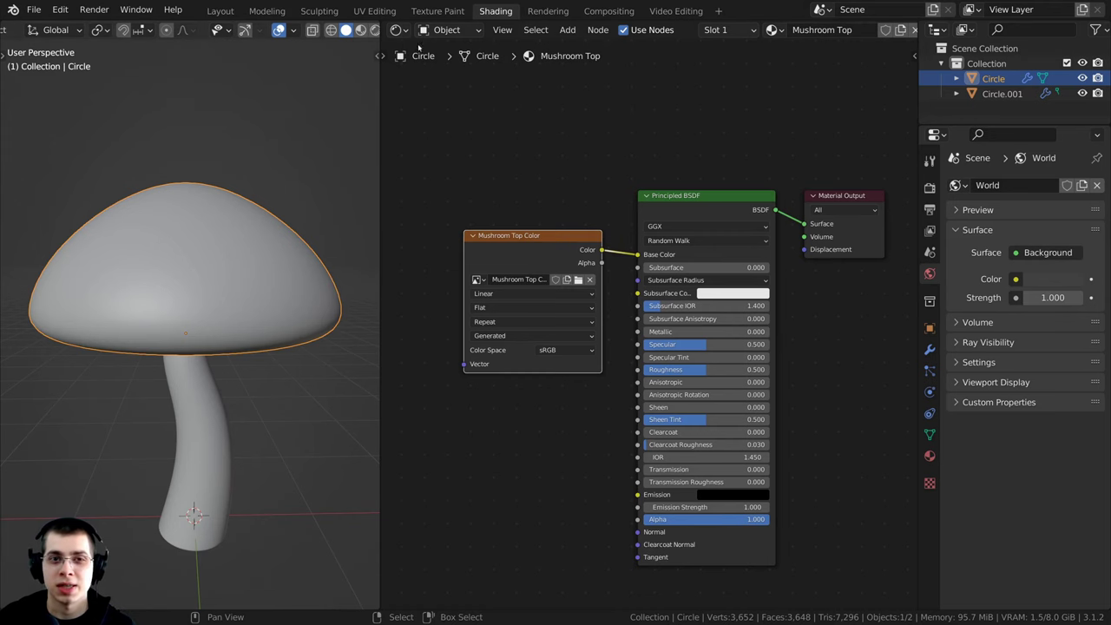
Step: Switch to the Texture Paint workspace and frame both the cap's full UV layout and the mushroom in the viewport
{"action": "left_click", "coordinate": [421, 16]}
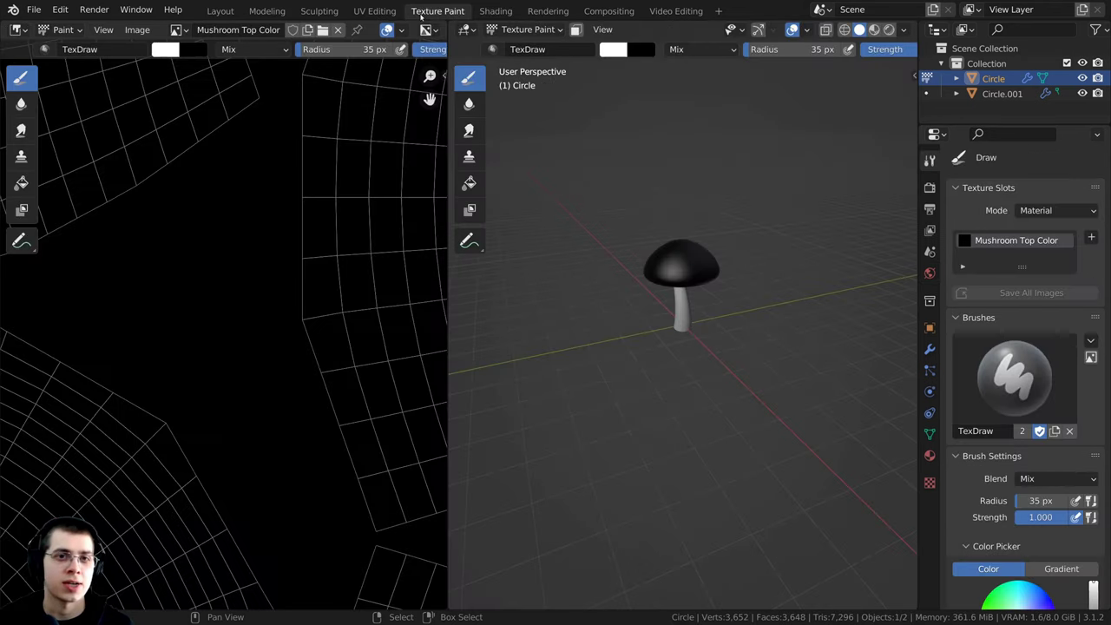
{"action": "middle_click_drag", "start_coordinate": [644, 266], "coordinate": [611, 343], "text": "shift"}
{"action": "scroll", "coordinate": [611, 343], "scroll_direction": "up", "scroll_amount": 2}
{"action": "scroll", "coordinate": [556, 327], "scroll_direction": "up", "scroll_amount": 4}
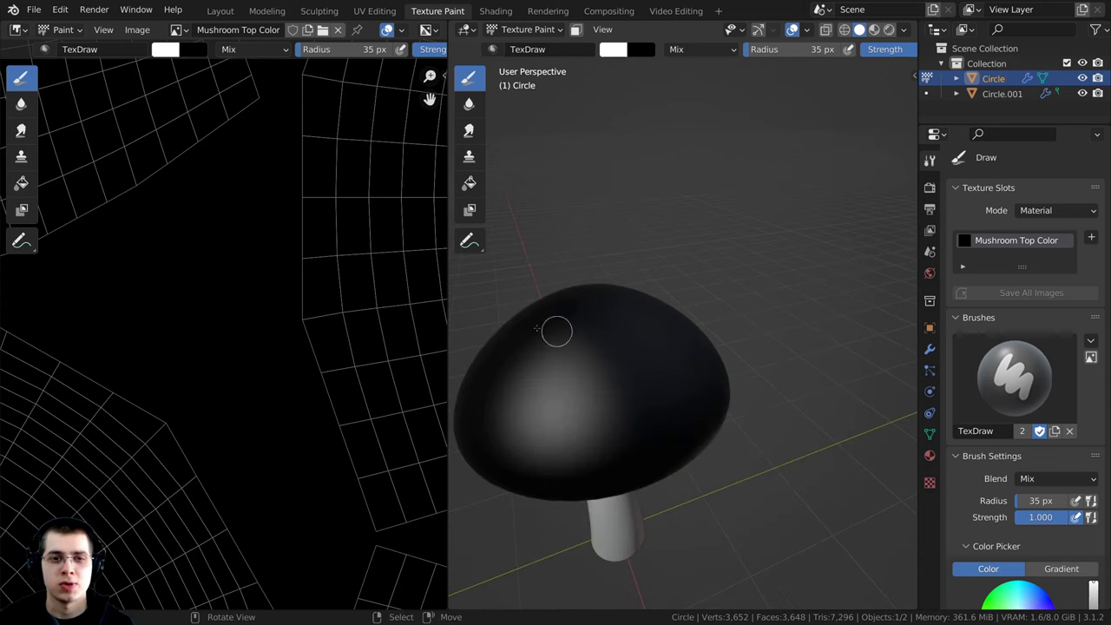
{"action": "scroll", "coordinate": [354, 187], "scroll_direction": "down", "scroll_amount": 5}
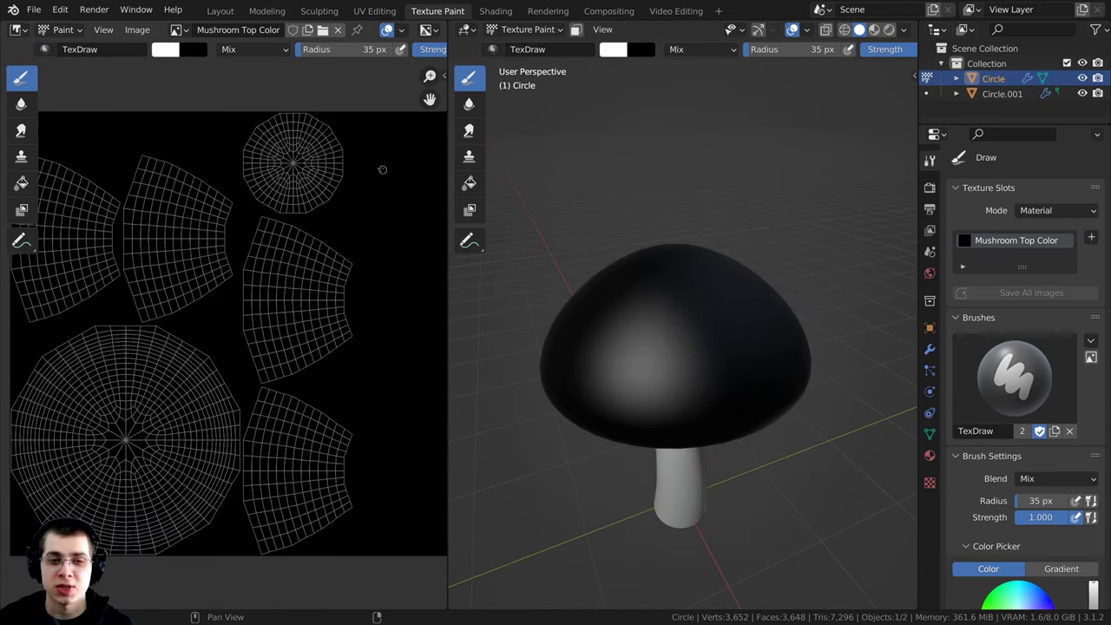
{"action": "scroll", "coordinate": [700, 489], "scroll_direction": "up", "scroll_amount": 1}
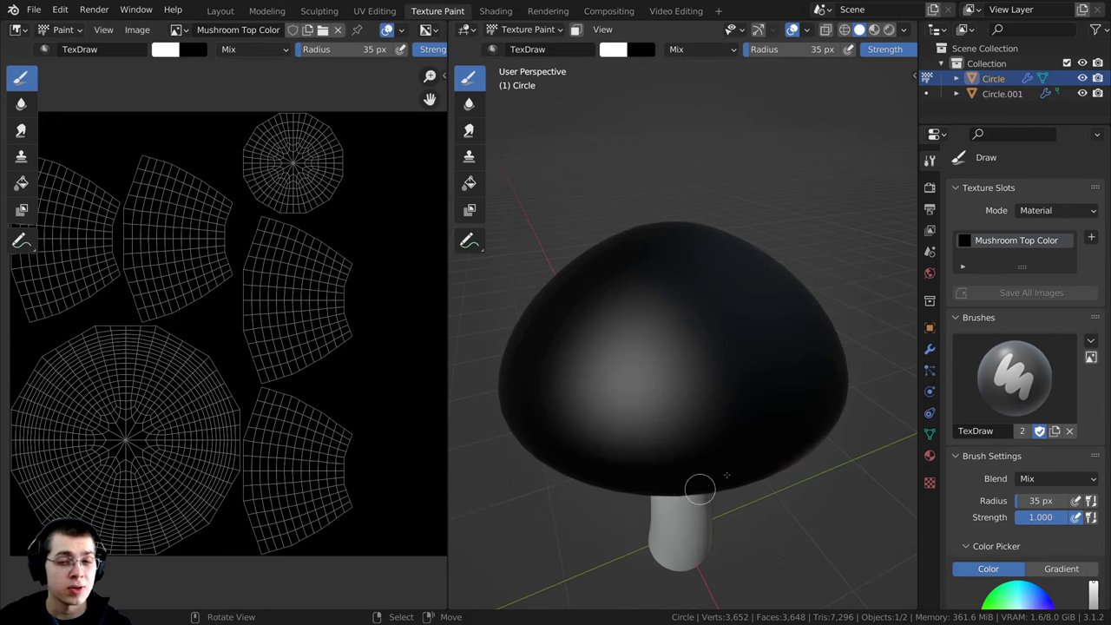
{"action": "mouse_move", "coordinate": [639, 393]}
{"action": "middle_mouse_down"}
{"action": "mouse_move", "coordinate": [640, 249]}
{"action": "mouse_move", "coordinate": [637, 373]}
{"action": "middle_mouse_up"}
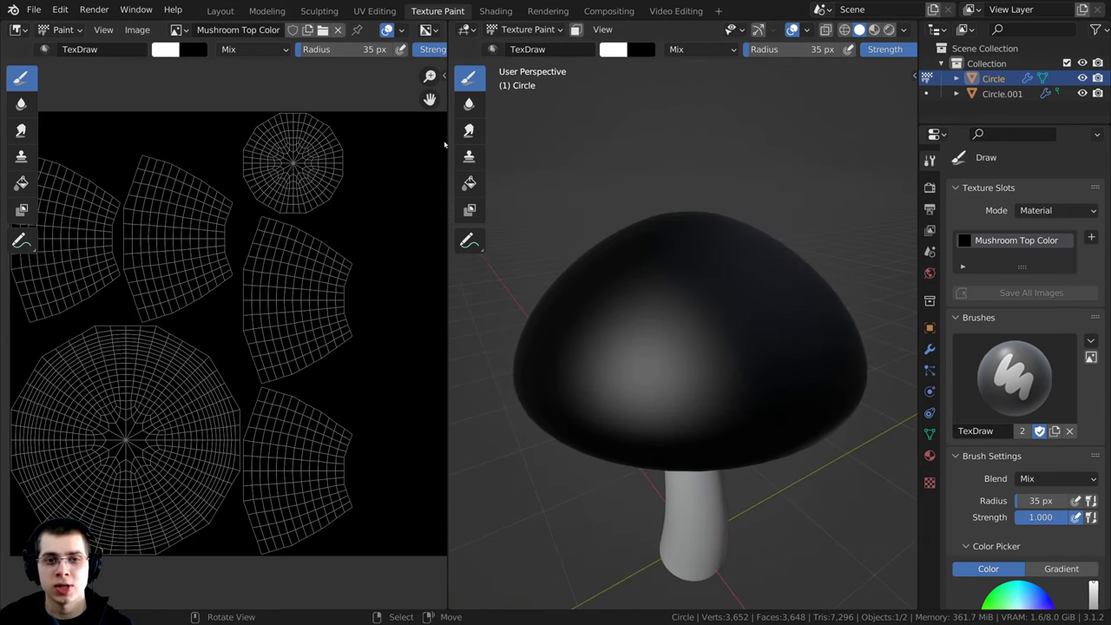
Step: Enlarge the 3D viewport by shrinking the image editor to a narrow strip, keeping the mushroom in view
{"action": "left_click_drag", "start_coordinate": [449, 133], "coordinate": [33, 152]}
{"action": "middle_click_drag", "start_coordinate": [276, 453], "coordinate": [310, 361], "text": "shift"}
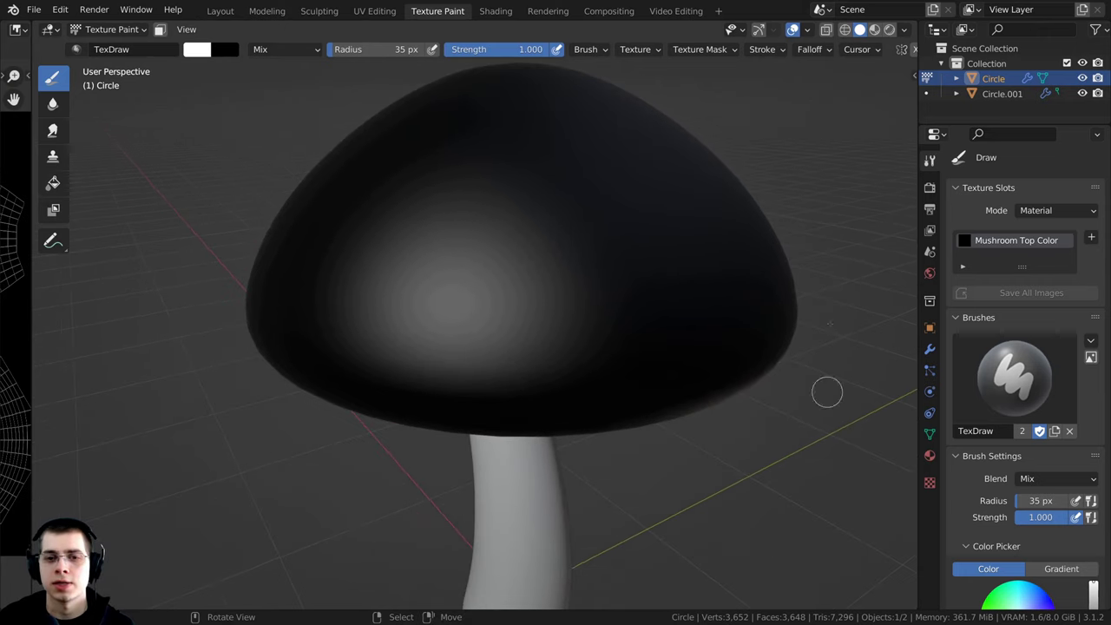
{"action": "mouse_move", "coordinate": [508, 315]}
{"action": "middle_mouse_down"}
{"action": "mouse_move", "coordinate": [486, 325]}
{"action": "mouse_move", "coordinate": [502, 329]}
{"action": "middle_mouse_up"}
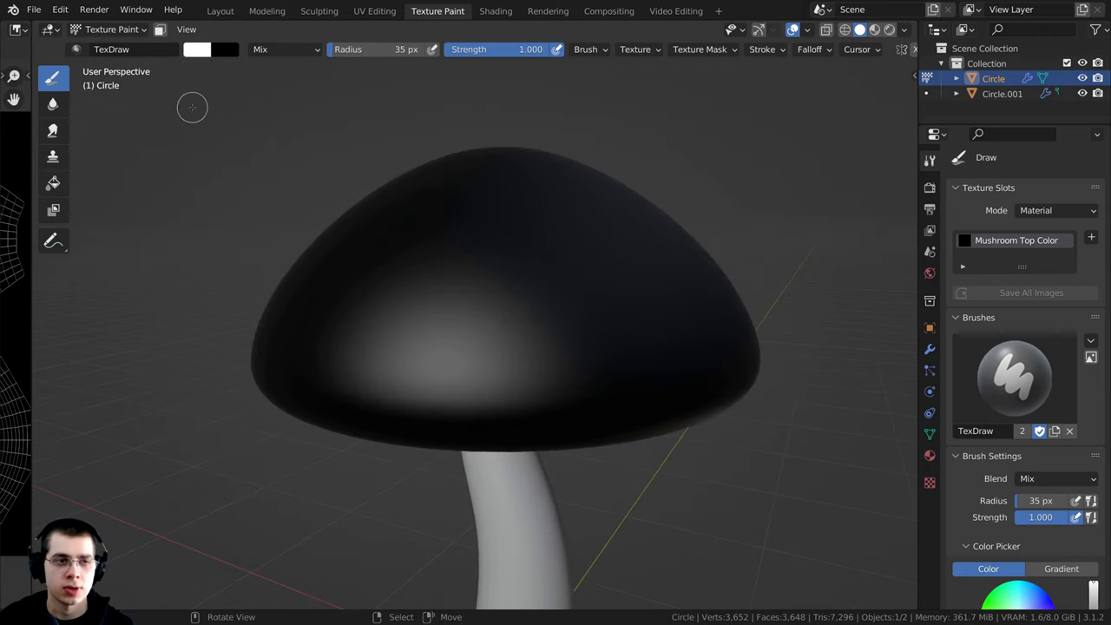
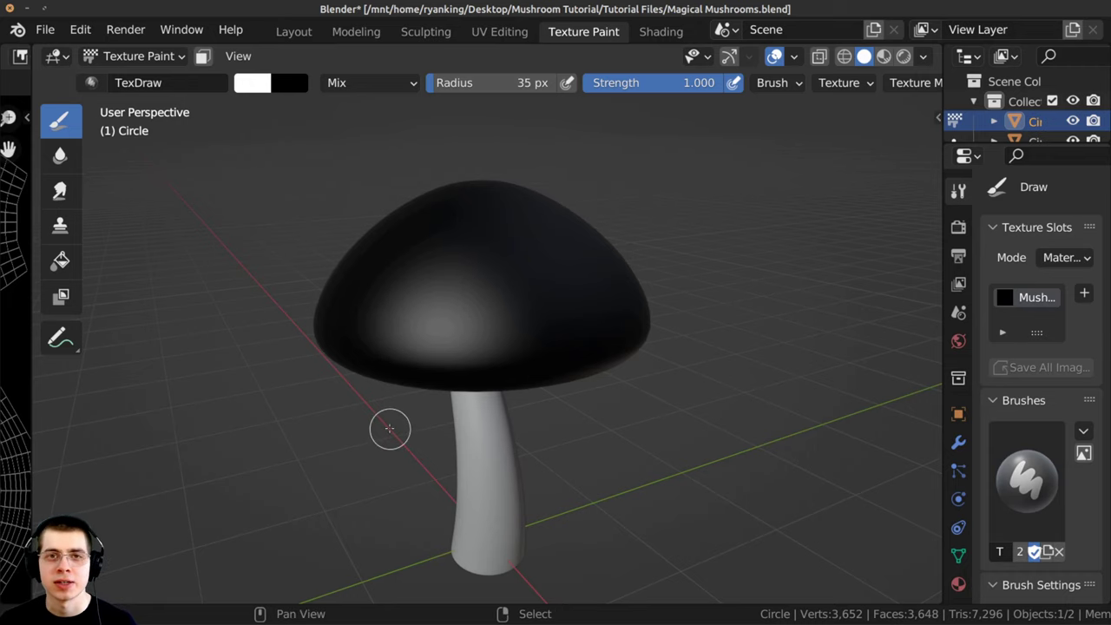
{"action": "middle_click_drag", "start_coordinate": [389, 428], "coordinate": [451, 446]}
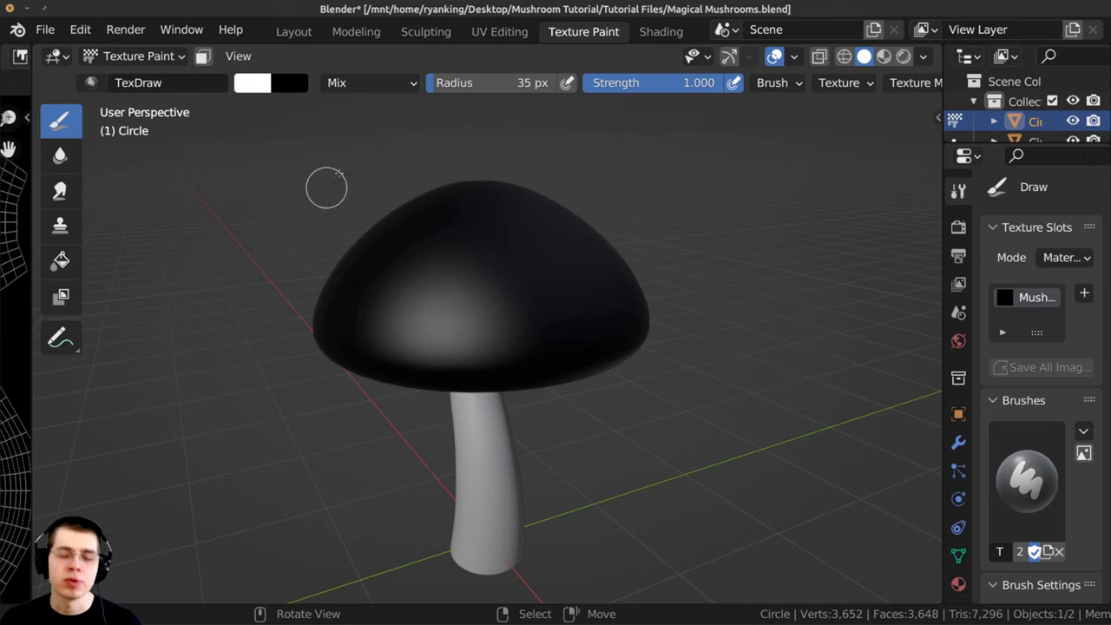
{"action": "middle_click_drag", "start_coordinate": [426, 490], "coordinate": [379, 321]}
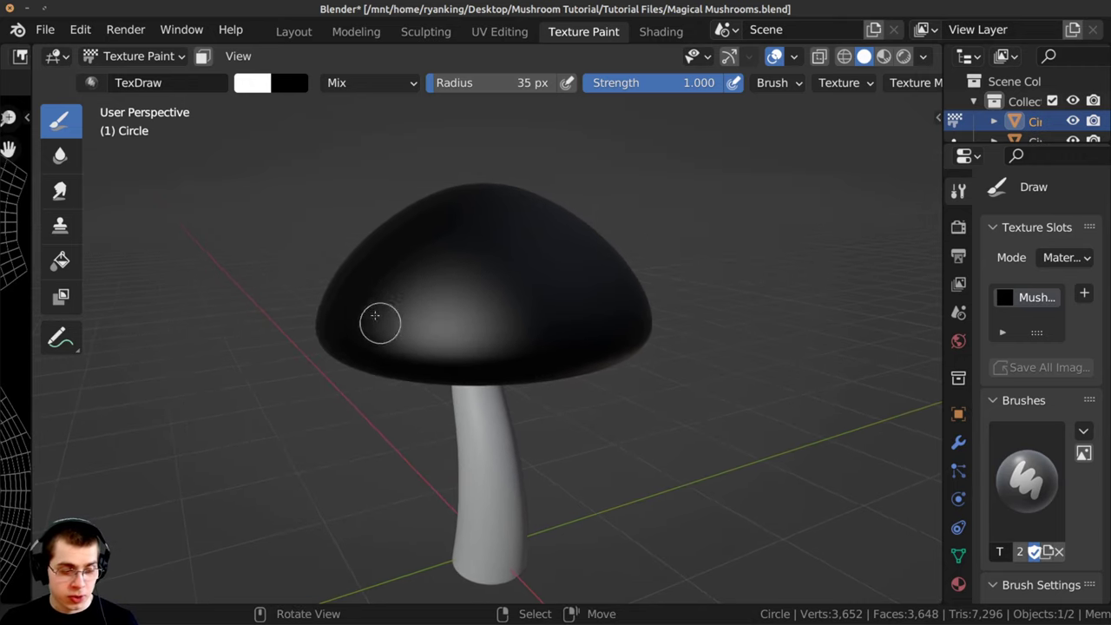
Step: Activate the Fill tool, widen the properties editor and change the fill from a single colour to a gradient
{"action": "left_click", "coordinate": [61, 260]}
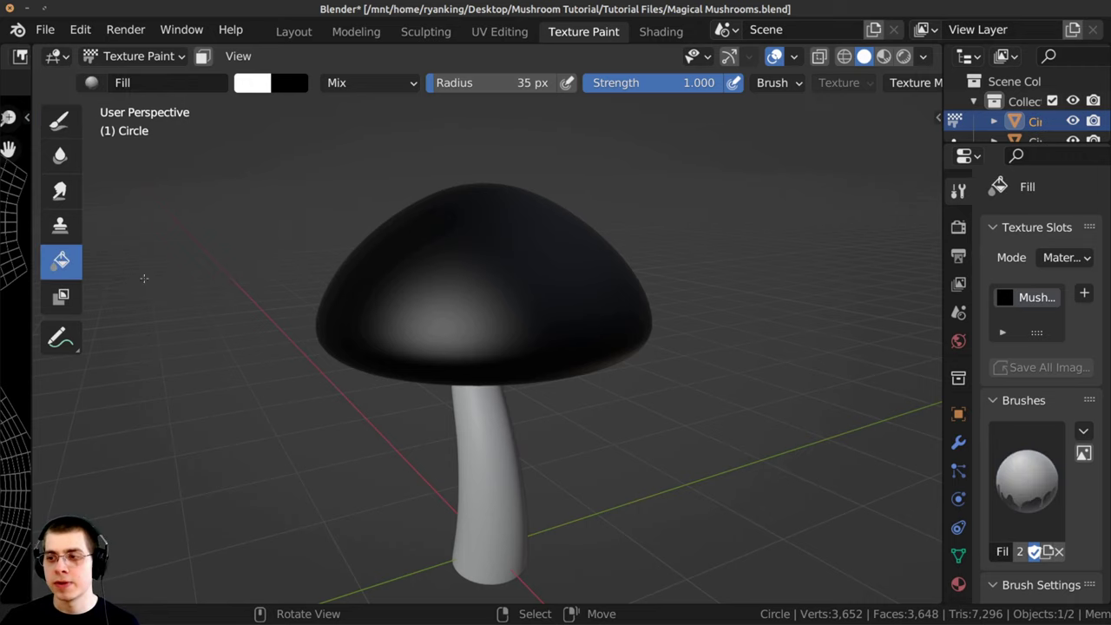
{"action": "middle_click_drag", "start_coordinate": [373, 303], "coordinate": [352, 296], "text": "shift"}
{"action": "left_click_drag", "start_coordinate": [944, 249], "coordinate": [914, 249]}
{"action": "scroll", "coordinate": [1060, 441], "scroll_direction": "down", "scroll_amount": 8}
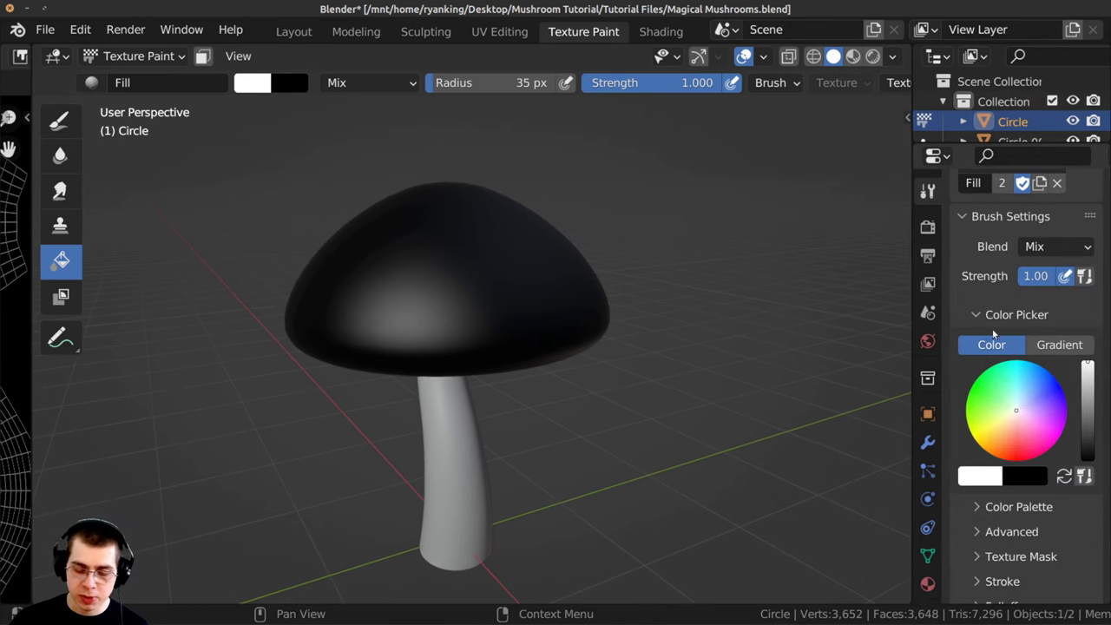
{"action": "left_click", "coordinate": [1048, 346]}
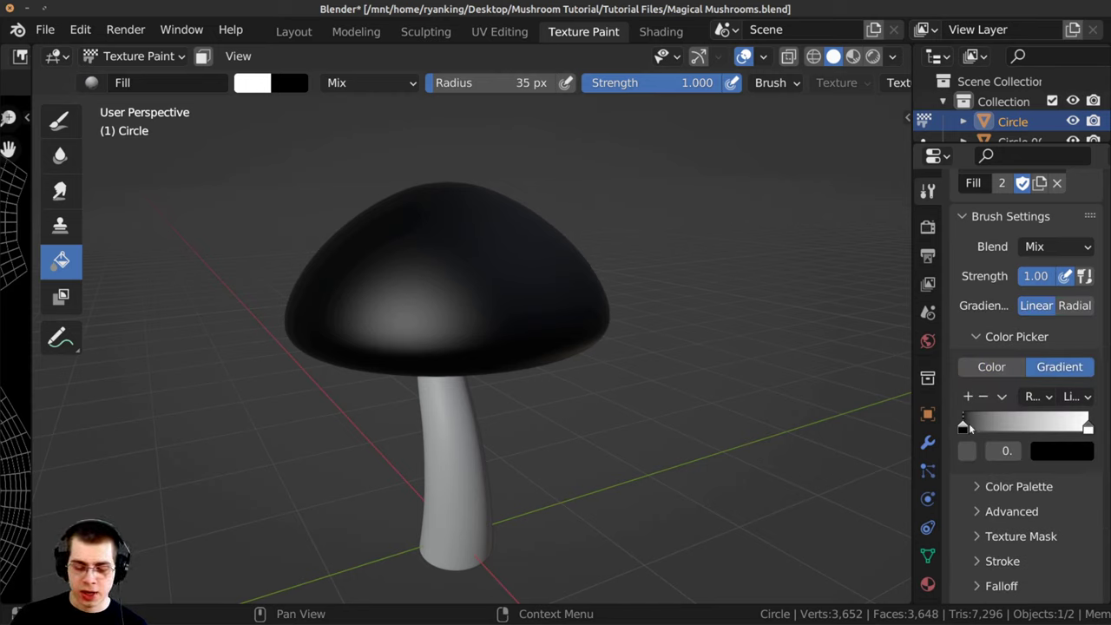
Step: Change the fill gradient's start stop from black to a saturated blue
{"action": "left_click", "coordinate": [1045, 452]}
{"action": "scroll", "coordinate": [1010, 221], "scroll_direction": "up", "scroll_amount": 8}
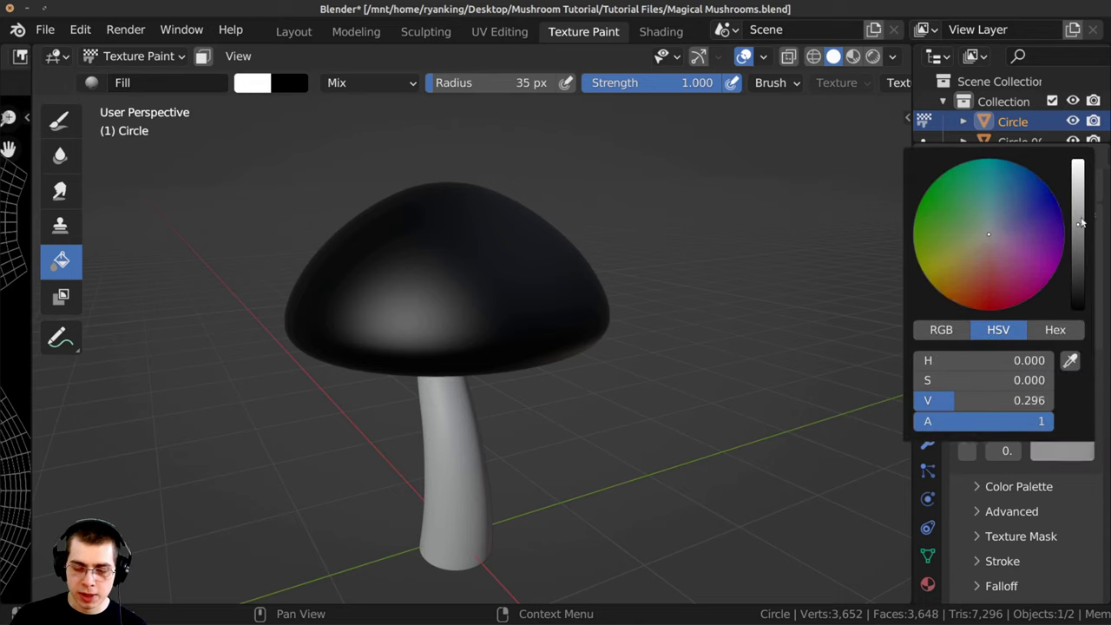
{"action": "mouse_move", "coordinate": [1010, 222]}
{"action": "left_mouse_down"}
{"action": "mouse_move", "coordinate": [1037, 181]}
{"action": "mouse_move", "coordinate": [1076, 192]}
{"action": "left_mouse_up"}
{"action": "left_click", "coordinate": [1078, 196]}
{"action": "left_click_drag", "start_coordinate": [1038, 180], "coordinate": [1046, 181]}
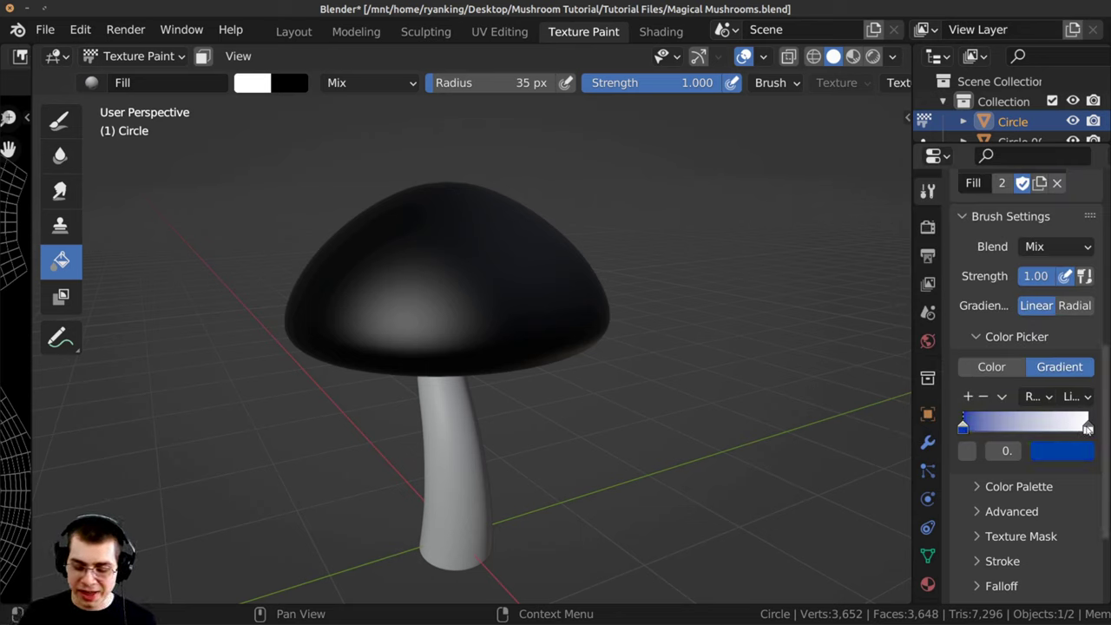
Step: Set the gradient's end stop to bright cyan and darken its start stop to navy blue
{"action": "left_click", "coordinate": [1088, 426]}
{"action": "left_click", "coordinate": [1050, 453]}
{"action": "left_click_drag", "start_coordinate": [997, 184], "coordinate": [978, 150]}
{"action": "left_click", "coordinate": [1055, 330]}
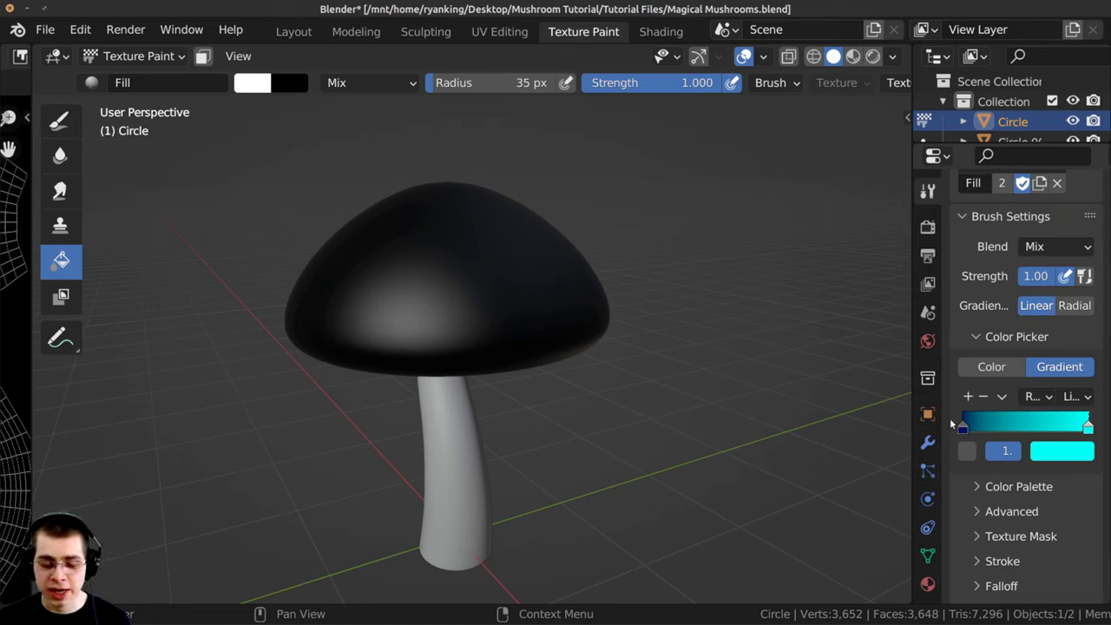
{"action": "left_click", "coordinate": [962, 426]}
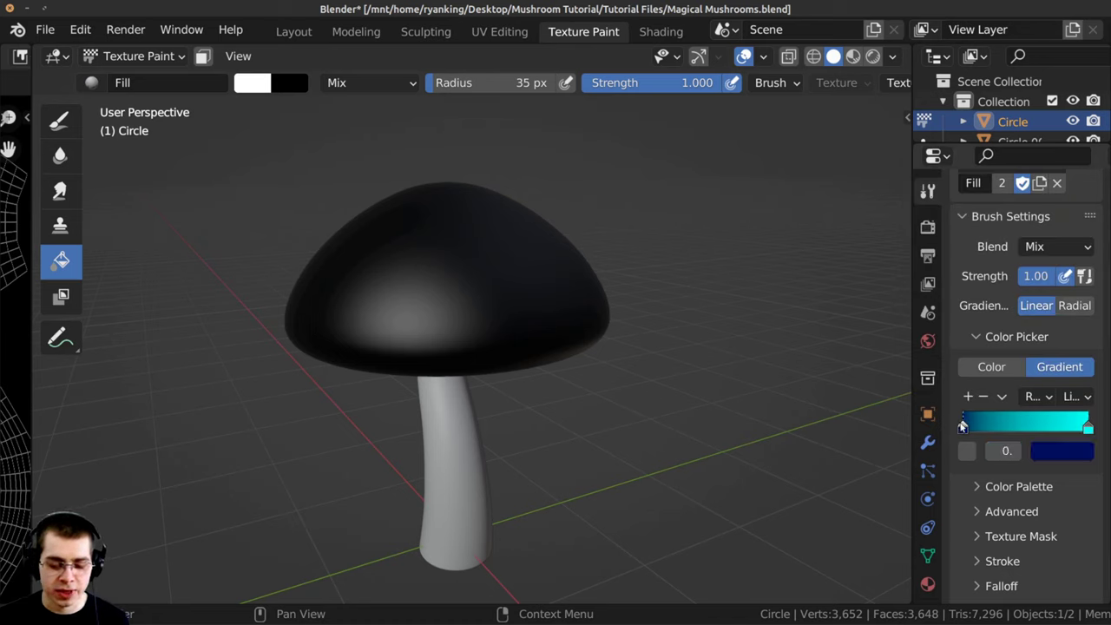
{"action": "left_click", "coordinate": [1055, 455]}
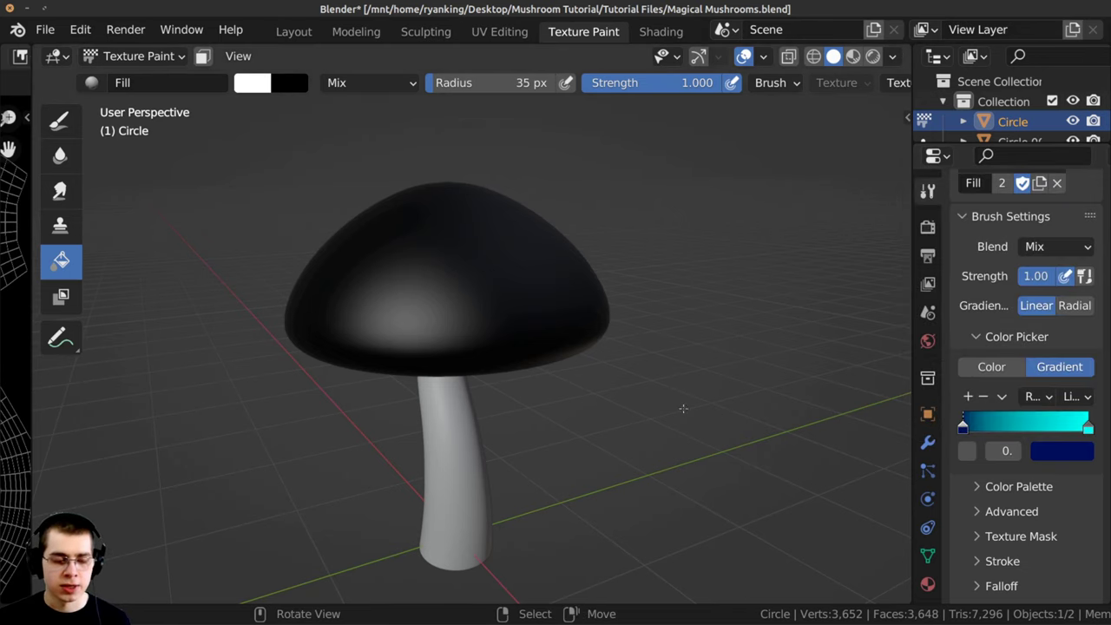
Step: Fill the cap upward with the navy-to-cyan linear gradient, refilling from higher starting points to widen the dark blue rim
{"action": "middle_click_drag", "start_coordinate": [594, 397], "coordinate": [571, 401]}
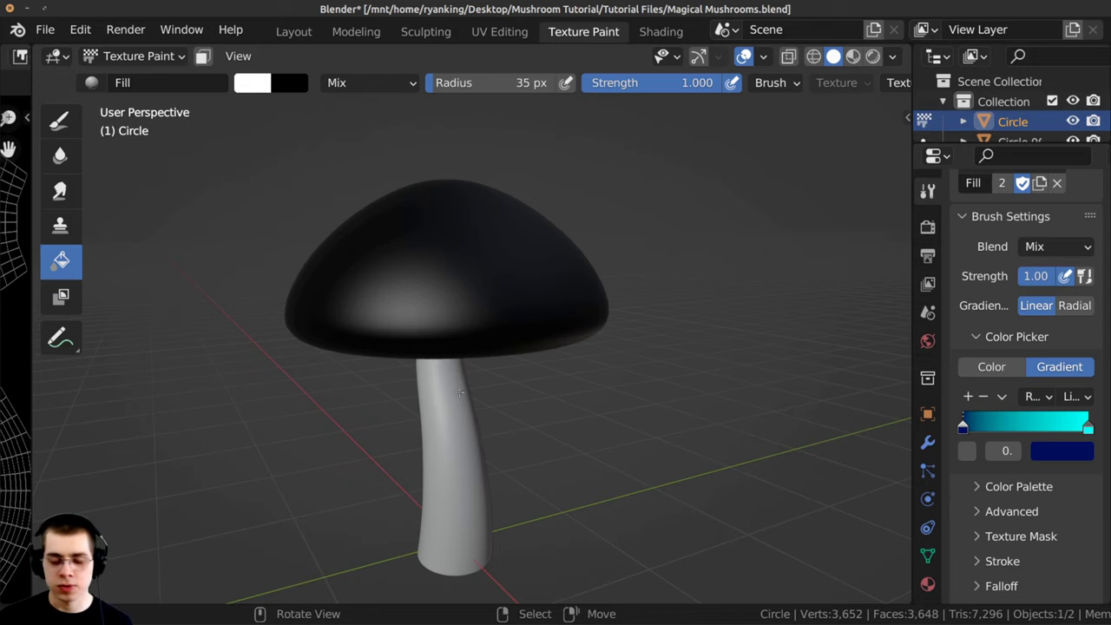
{"action": "middle_click_drag", "start_coordinate": [401, 361], "coordinate": [570, 280]}
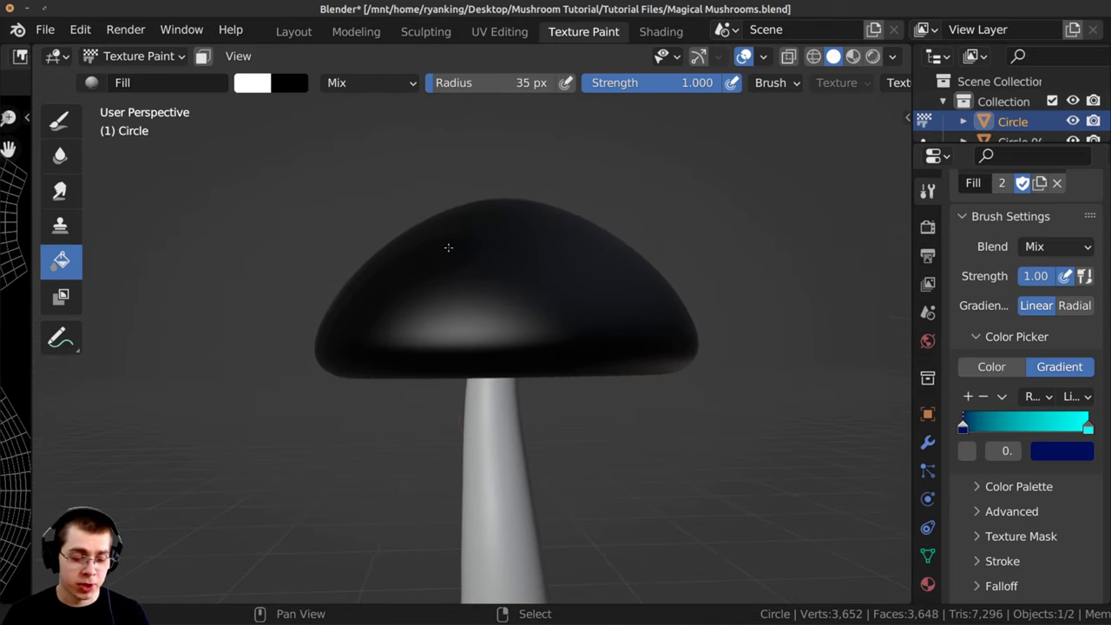
{"action": "middle_click_drag", "start_coordinate": [448, 248], "coordinate": [471, 392]}
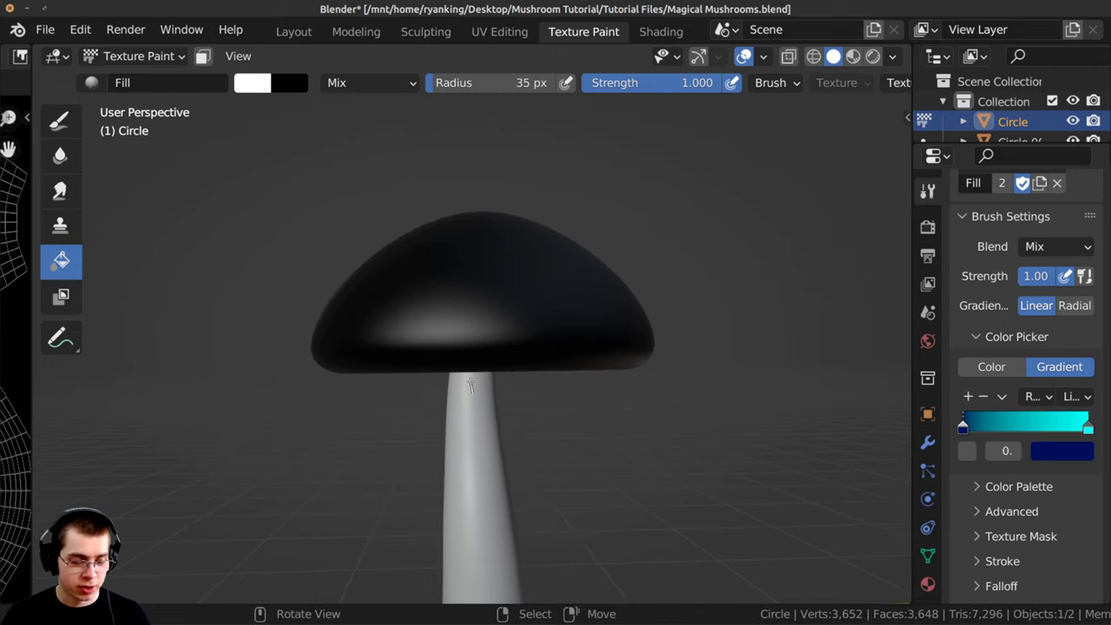
{"action": "left_click_drag", "start_coordinate": [470, 386], "coordinate": [466, 175]}
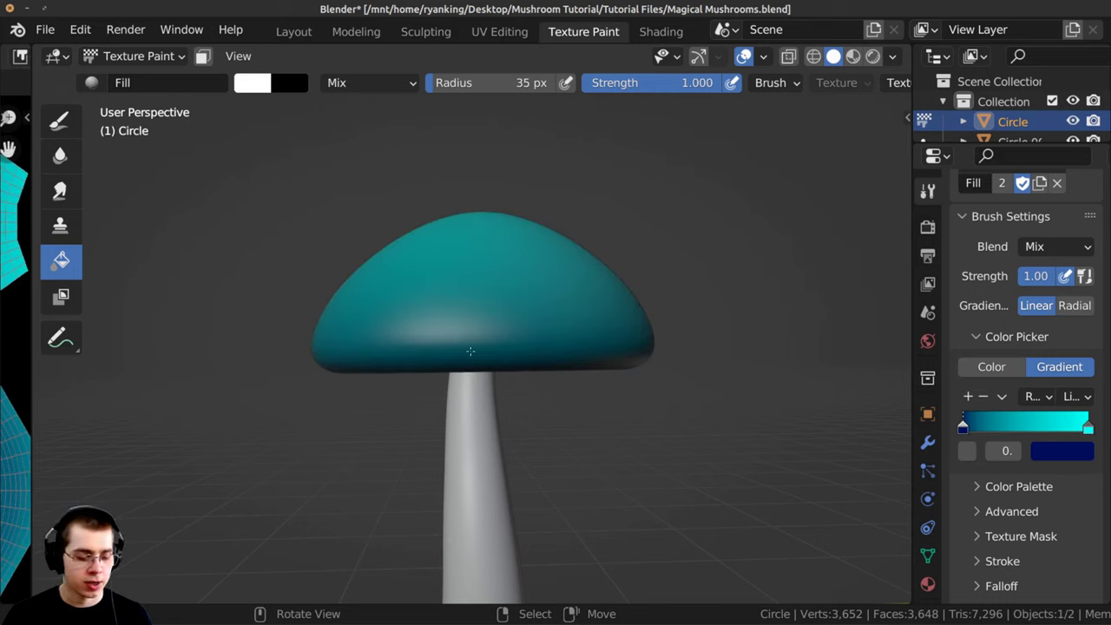
{"action": "left_click_drag", "start_coordinate": [470, 355], "coordinate": [472, 199]}
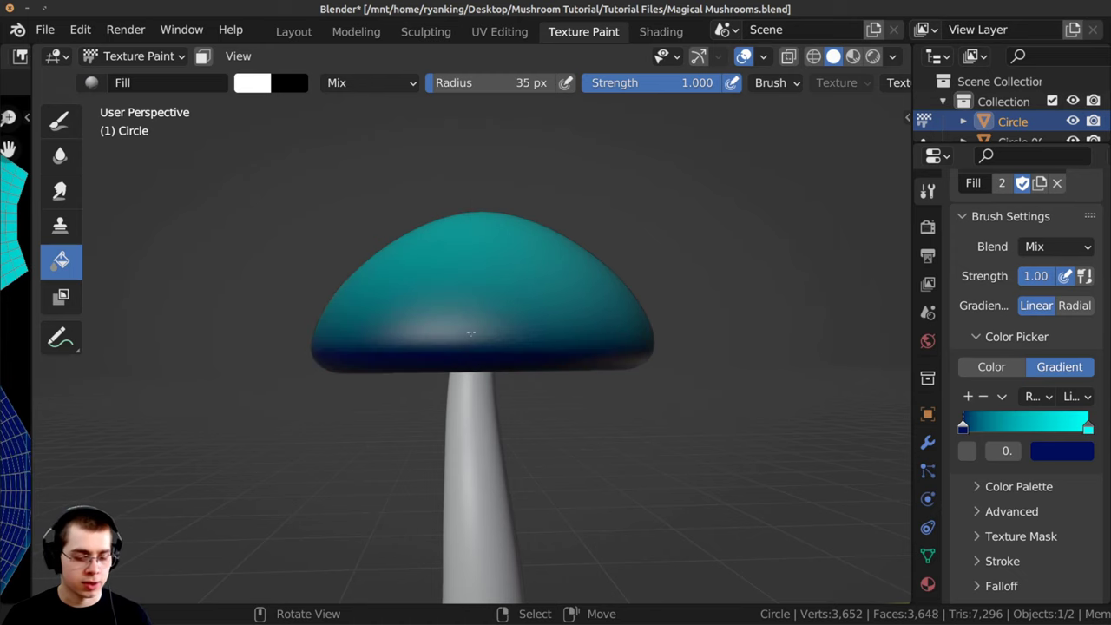
{"action": "scroll", "coordinate": [487, 336], "scroll_direction": "down", "scroll_amount": 2}
{"action": "left_click_drag", "start_coordinate": [486, 335], "coordinate": [483, 238]}
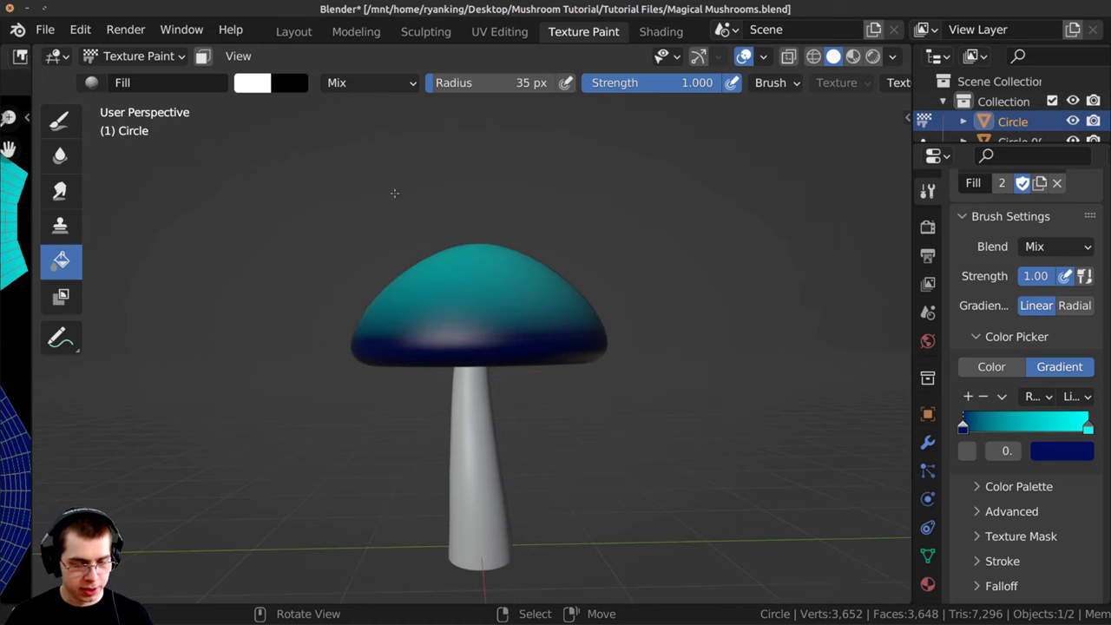
{"action": "middle_click_drag", "start_coordinate": [391, 193], "coordinate": [400, 251]}
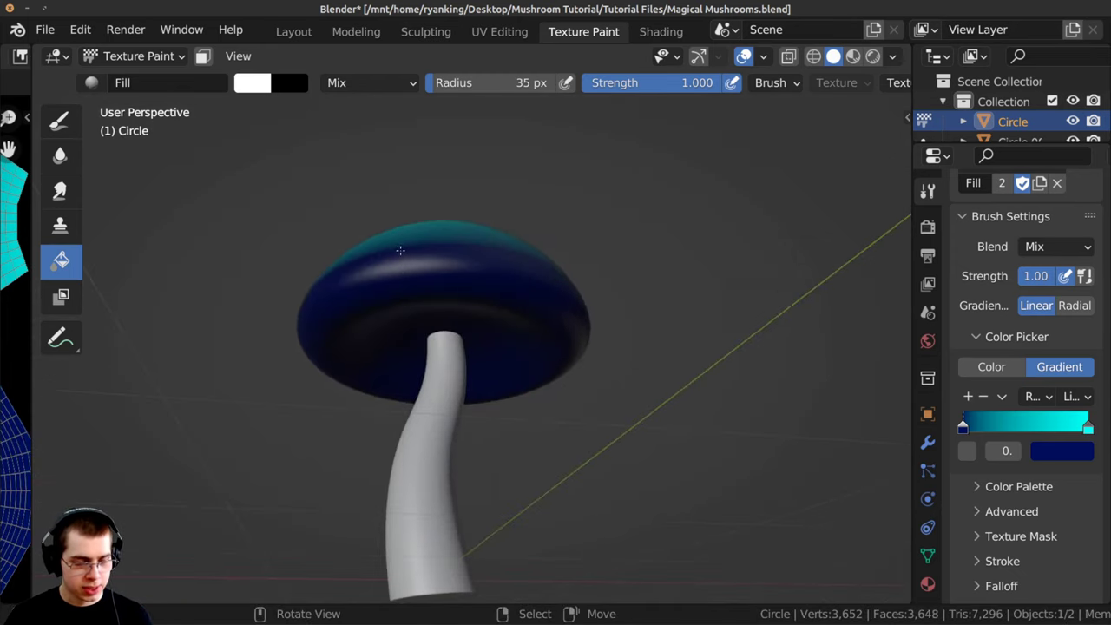
{"action": "middle_click_drag", "start_coordinate": [437, 330], "coordinate": [438, 251]}
{"action": "mouse_move", "coordinate": [557, 346]}
{"action": "middle_mouse_down"}
{"action": "mouse_move", "coordinate": [520, 288]}
{"action": "mouse_move", "coordinate": [418, 383]}
{"action": "mouse_move", "coordinate": [348, 564]}
{"action": "mouse_move", "coordinate": [320, 515]}
{"action": "mouse_move", "coordinate": [339, 477]}
{"action": "mouse_move", "coordinate": [339, 439]}
{"action": "middle_mouse_up"}
{"action": "middle_click_drag", "start_coordinate": [339, 438], "coordinate": [304, 460]}
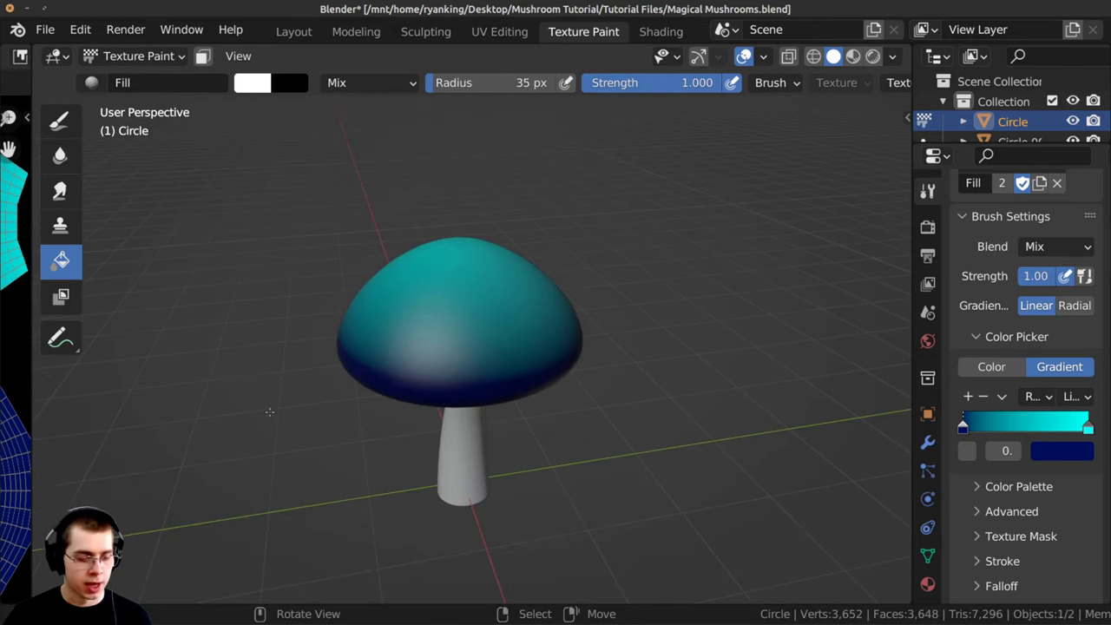
Step: Activate the Draw tool and open its brush colour for editing, keeping it white
{"action": "left_click", "coordinate": [61, 121]}
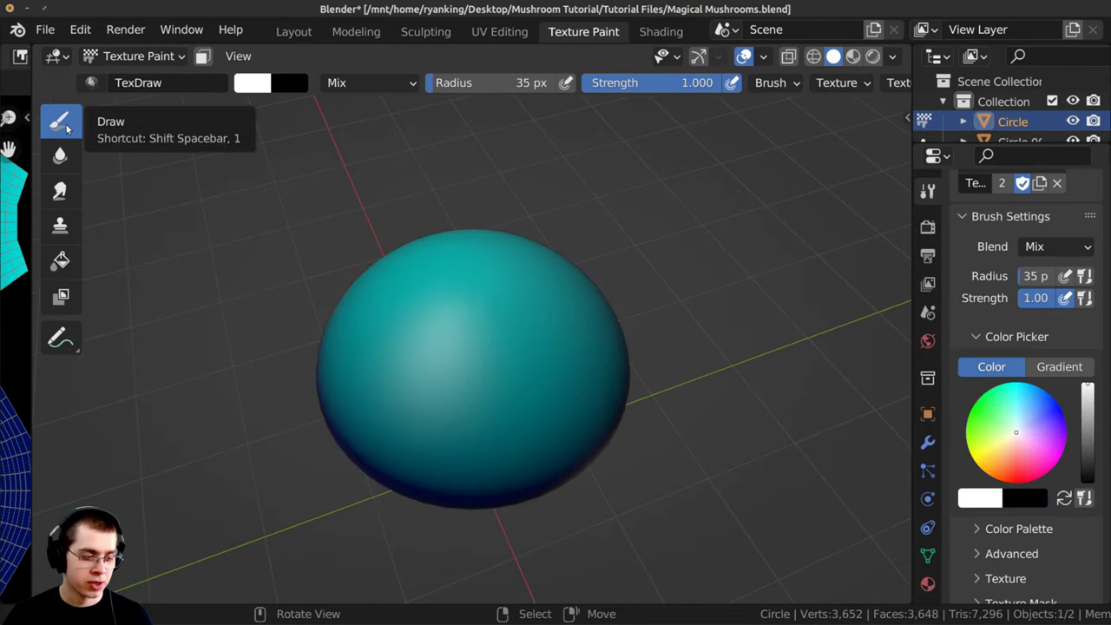
{"action": "mouse_move", "coordinate": [567, 300]}
{"action": "middle_mouse_down"}
{"action": "mouse_move", "coordinate": [385, 378]}
{"action": "mouse_move", "coordinate": [345, 248]}
{"action": "middle_mouse_up"}
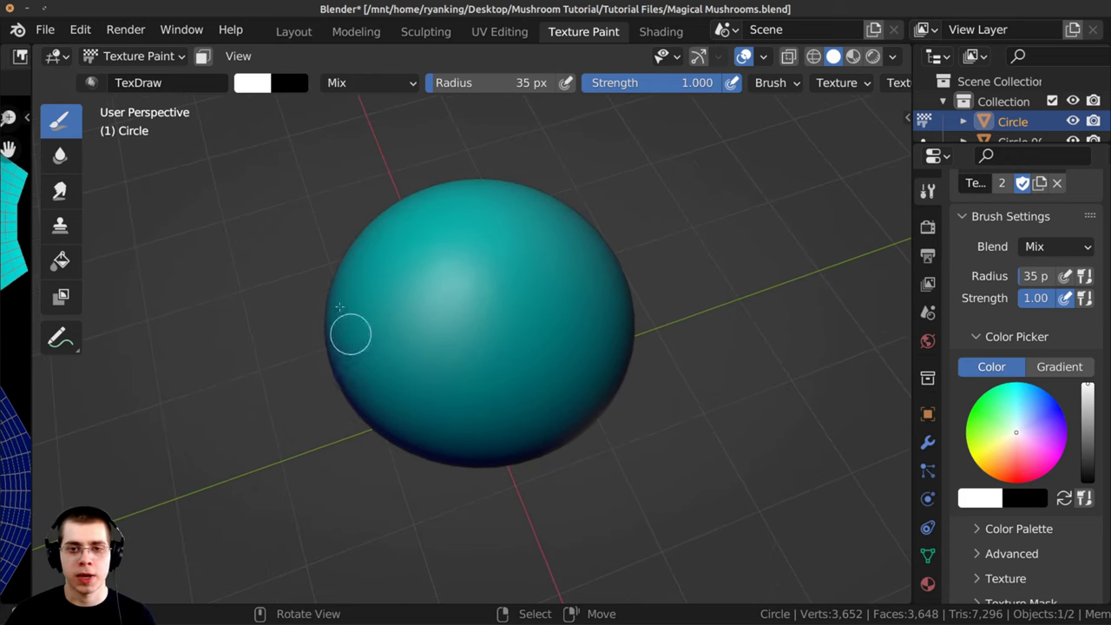
{"action": "middle_click_drag", "start_coordinate": [477, 422], "coordinate": [600, 206]}
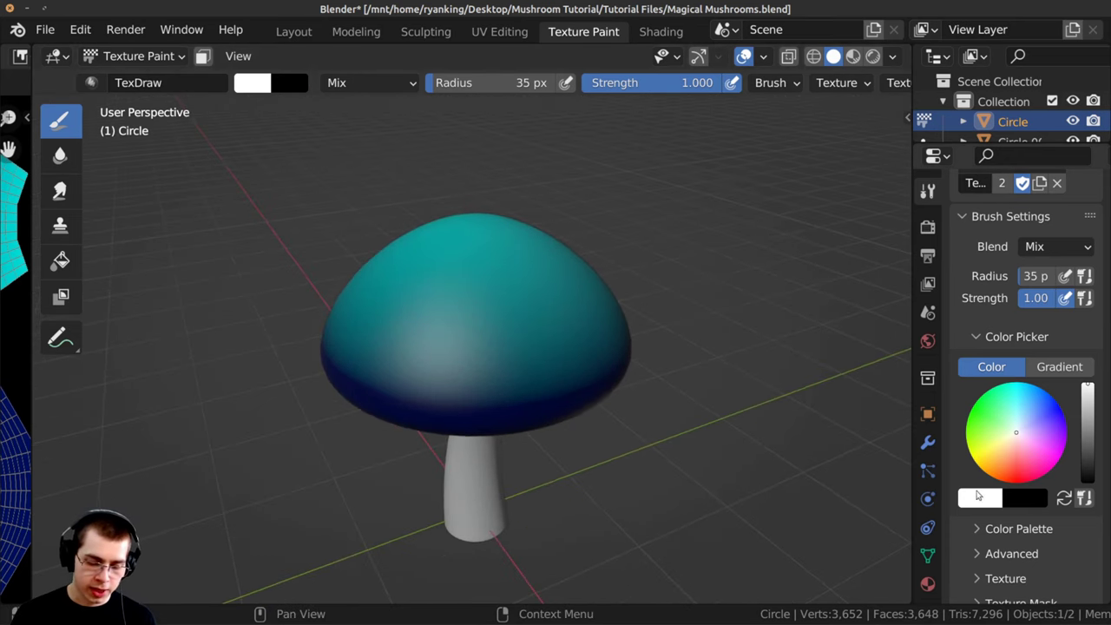
{"action": "left_click", "coordinate": [979, 498]}
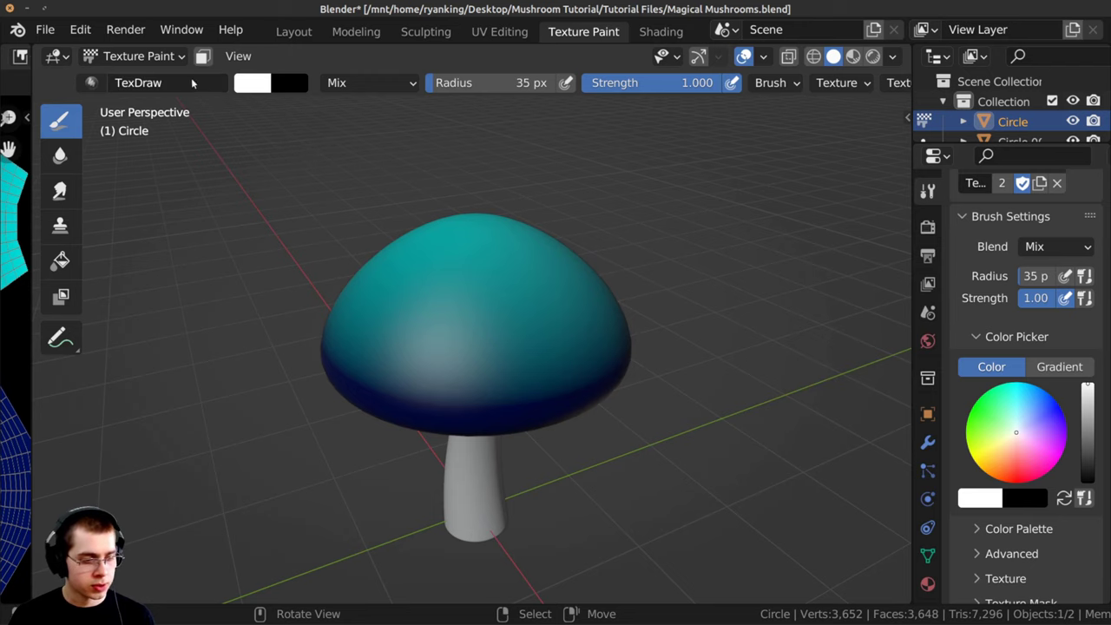
{"action": "left_click", "coordinate": [247, 83]}
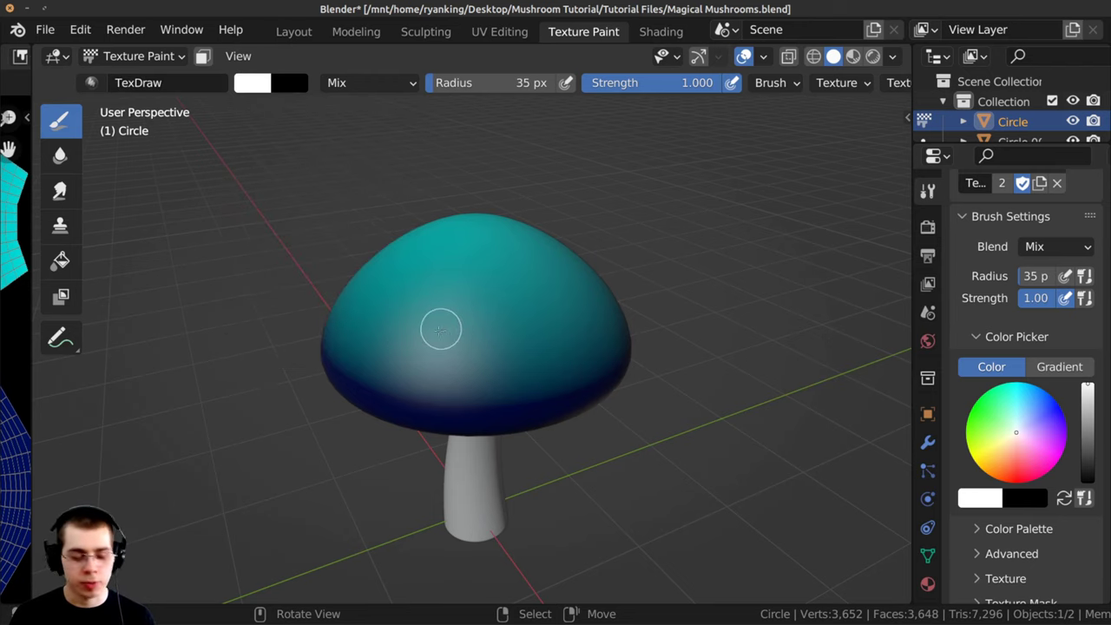
Step: Enlarge the Draw brush radius to 136 px and lower its strength to 0.209
{"action": "middle_click_drag", "start_coordinate": [441, 329], "coordinate": [429, 342]}
{"action": "middle_click_drag", "start_coordinate": [434, 301], "coordinate": [426, 327], "text": "shift"}
{"action": "key", "text": "f"}
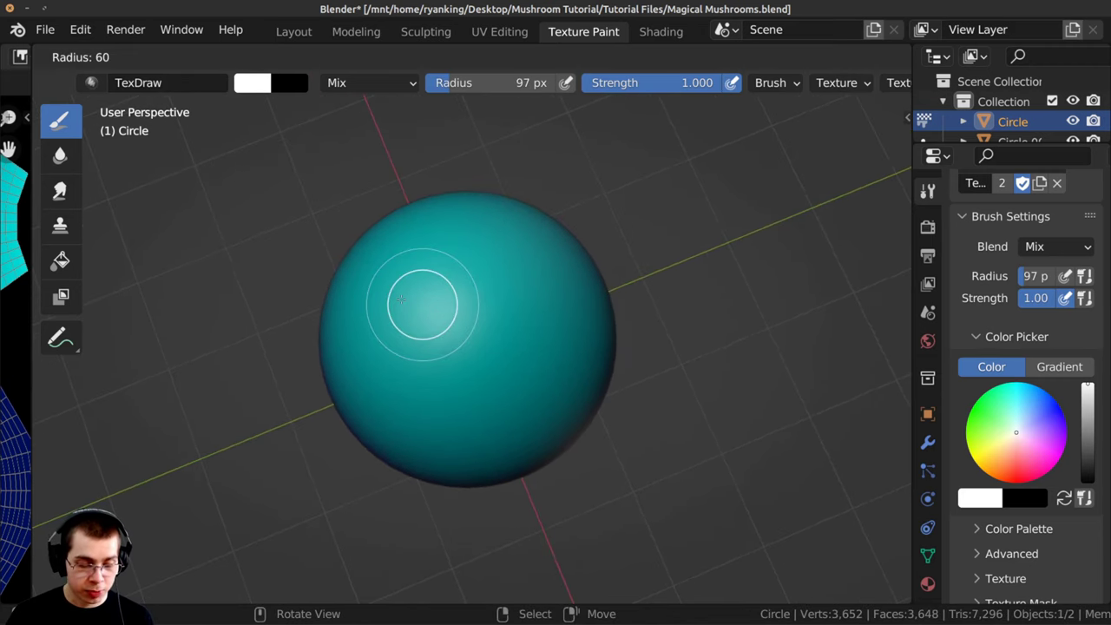
{"action": "left_click", "coordinate": [449, 304]}
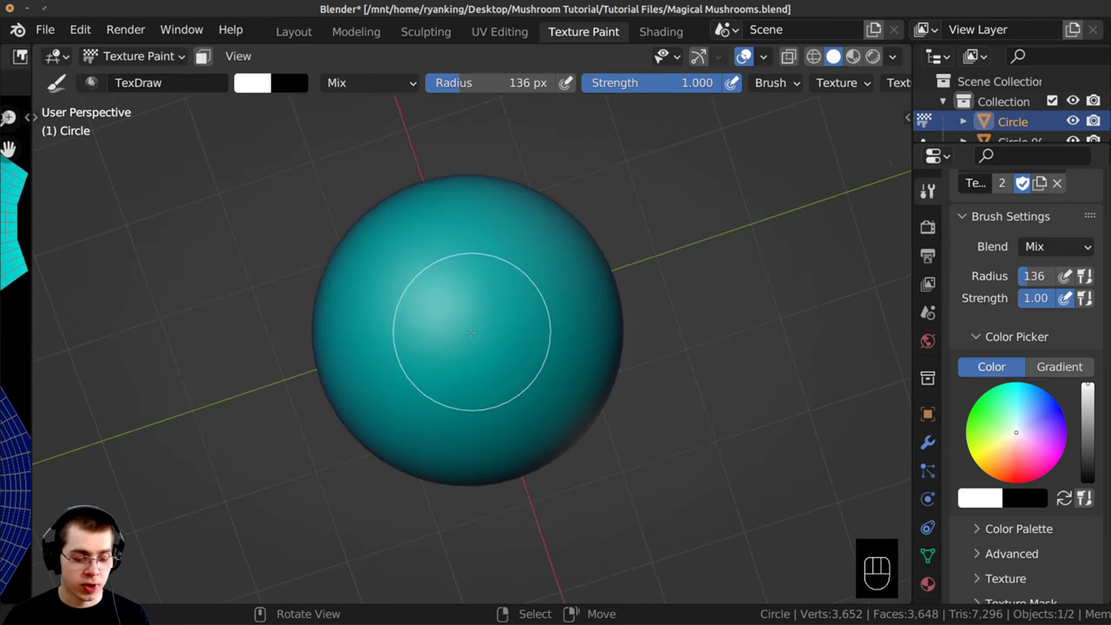
{"action": "middle_click_drag", "start_coordinate": [469, 331], "coordinate": [458, 211]}
{"action": "left_click_drag", "start_coordinate": [697, 84], "coordinate": [575, 95]}
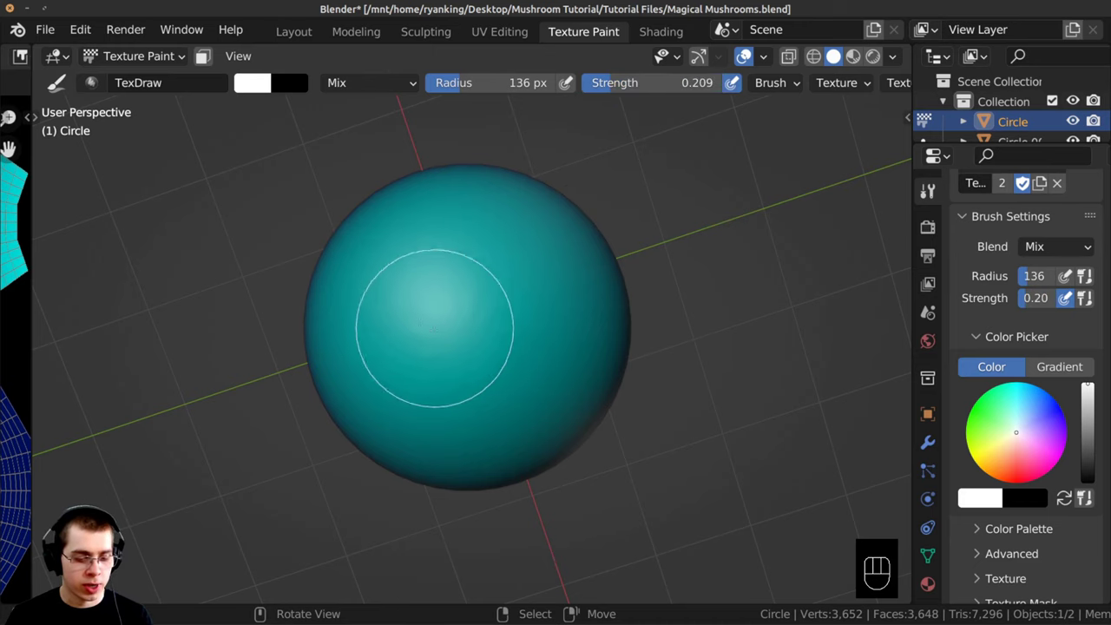
{"action": "middle_click_drag", "start_coordinate": [414, 322], "coordinate": [279, 249]}
{"action": "middle_click_drag", "start_coordinate": [338, 340], "coordinate": [374, 321]}
{"action": "middle_click_drag", "start_coordinate": [474, 367], "coordinate": [469, 321], "text": "ctrl"}
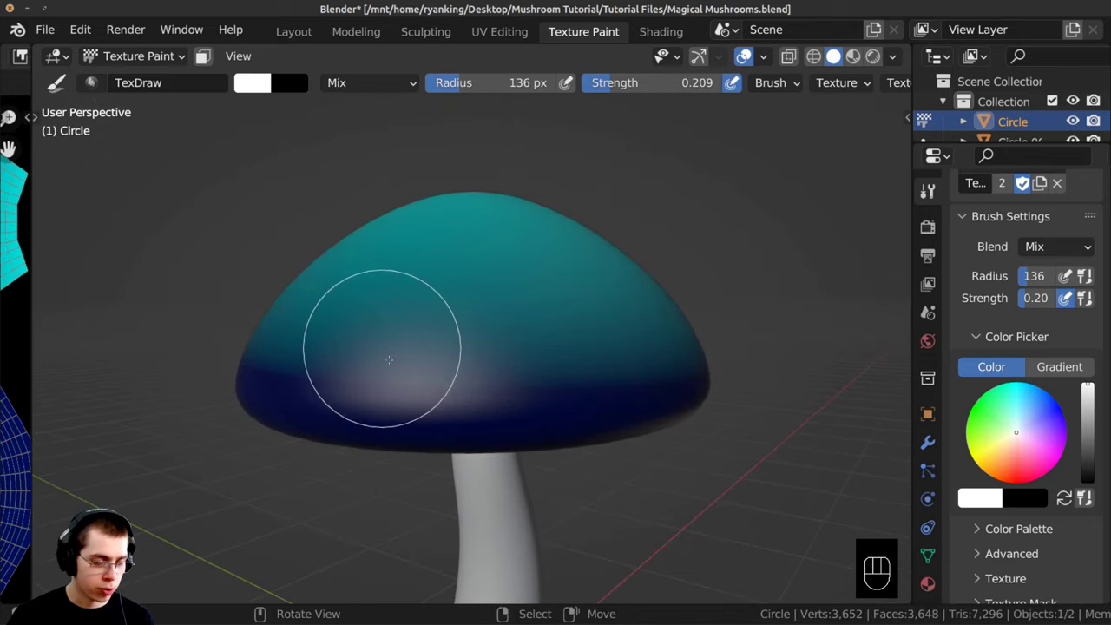
Step: Change the viewport's studio lighting to the bright, even white preset
{"action": "mouse_move", "coordinate": [385, 342]}
{"action": "middle_mouse_down"}
{"action": "mouse_move", "coordinate": [382, 408]}
{"action": "mouse_move", "coordinate": [364, 323]}
{"action": "mouse_move", "coordinate": [397, 335]}
{"action": "mouse_move", "coordinate": [422, 434]}
{"action": "mouse_move", "coordinate": [423, 358]}
{"action": "mouse_move", "coordinate": [360, 314]}
{"action": "middle_mouse_up"}
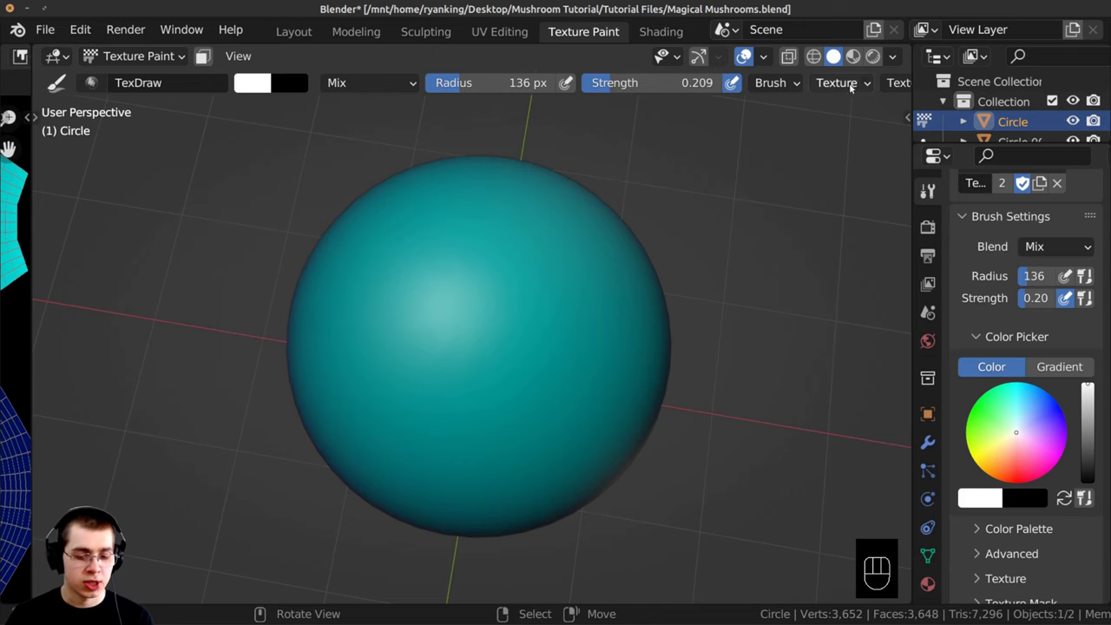
{"action": "left_click", "coordinate": [891, 57]}
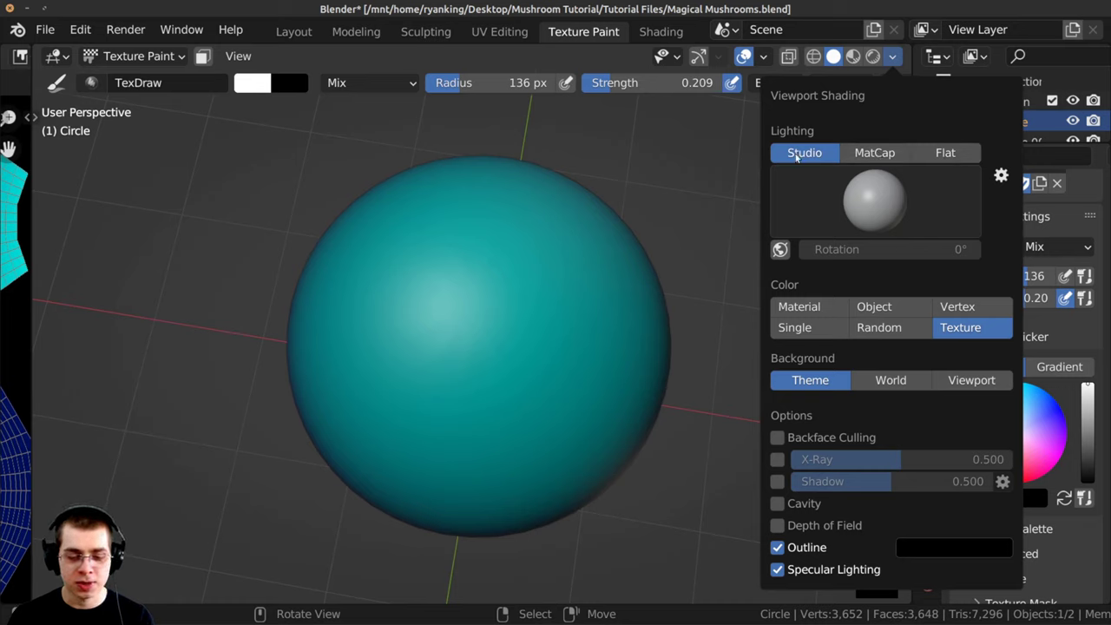
{"action": "left_click", "coordinate": [854, 204]}
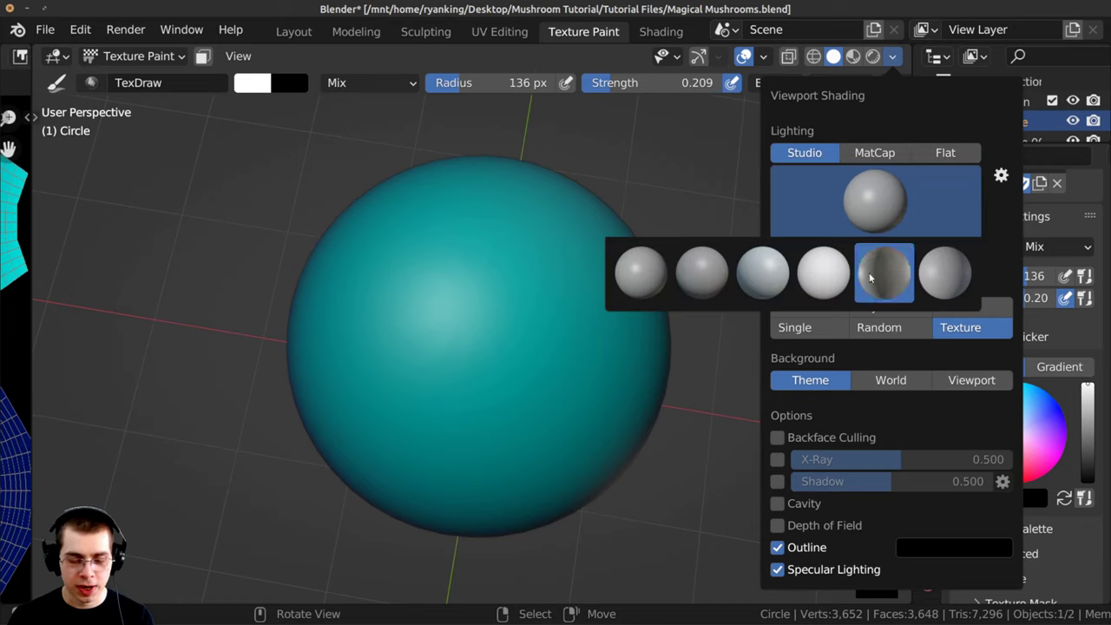
{"action": "left_click", "coordinate": [818, 275]}
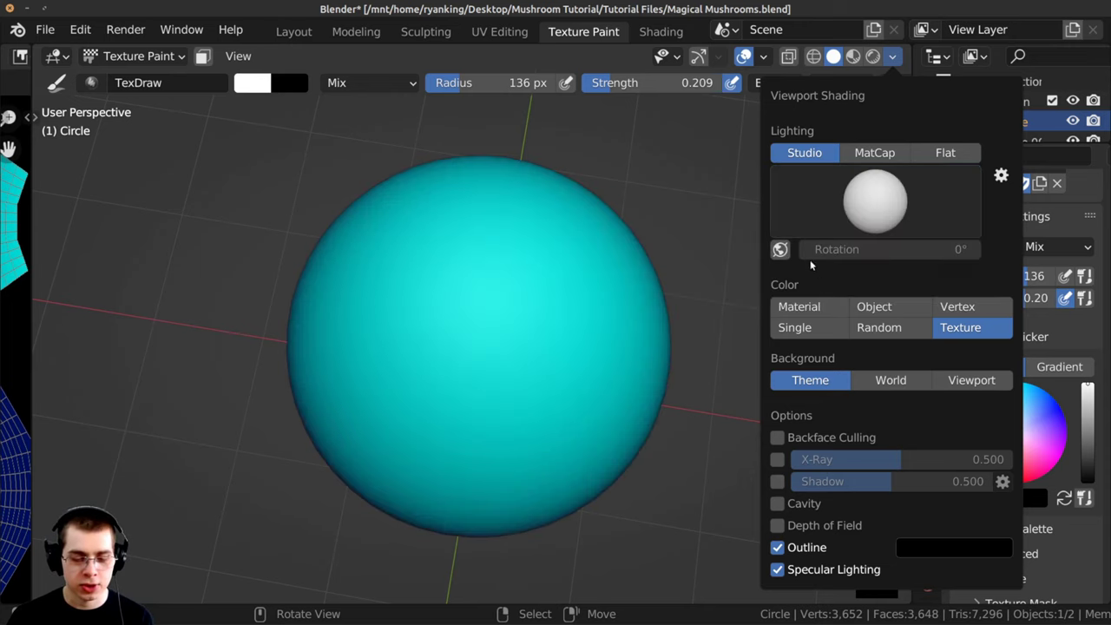
Step: Set the Draw brush strength to 0.2 for soft highlights on the cap's crown
{"action": "mouse_move", "coordinate": [448, 316]}
{"action": "middle_mouse_down"}
{"action": "mouse_move", "coordinate": [380, 266]}
{"action": "mouse_move", "coordinate": [365, 521]}
{"action": "mouse_move", "coordinate": [443, 500]}
{"action": "middle_mouse_up"}
{"action": "middle_click_drag", "start_coordinate": [425, 227], "coordinate": [389, 310]}
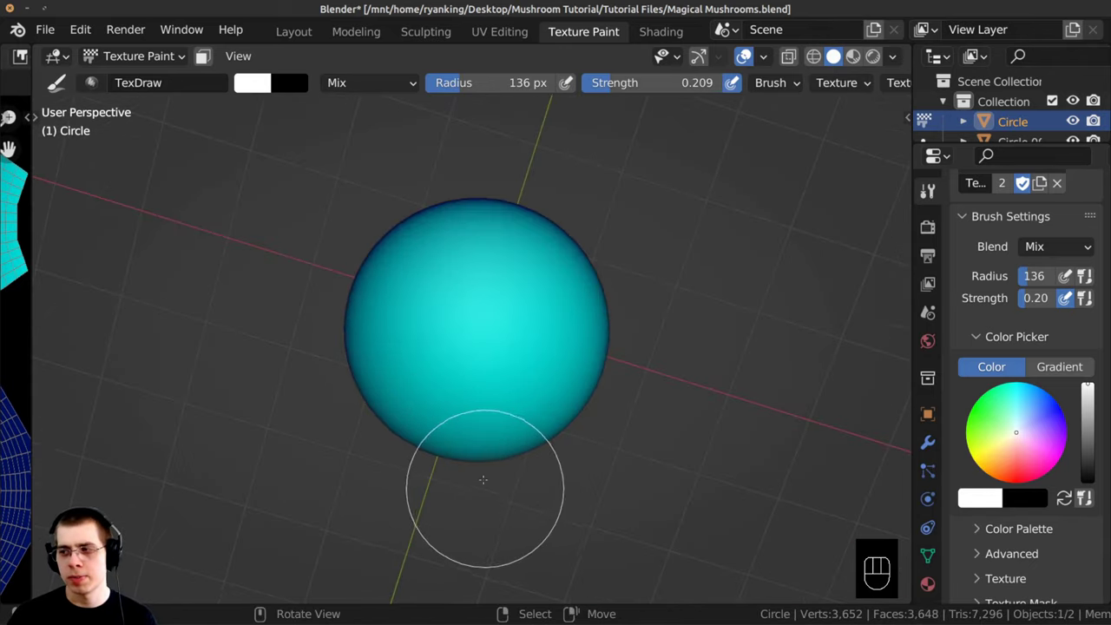
{"action": "middle_click_drag", "start_coordinate": [484, 481], "coordinate": [465, 468]}
{"action": "middle_click_drag", "start_coordinate": [464, 434], "coordinate": [441, 293], "text": "ctrl"}
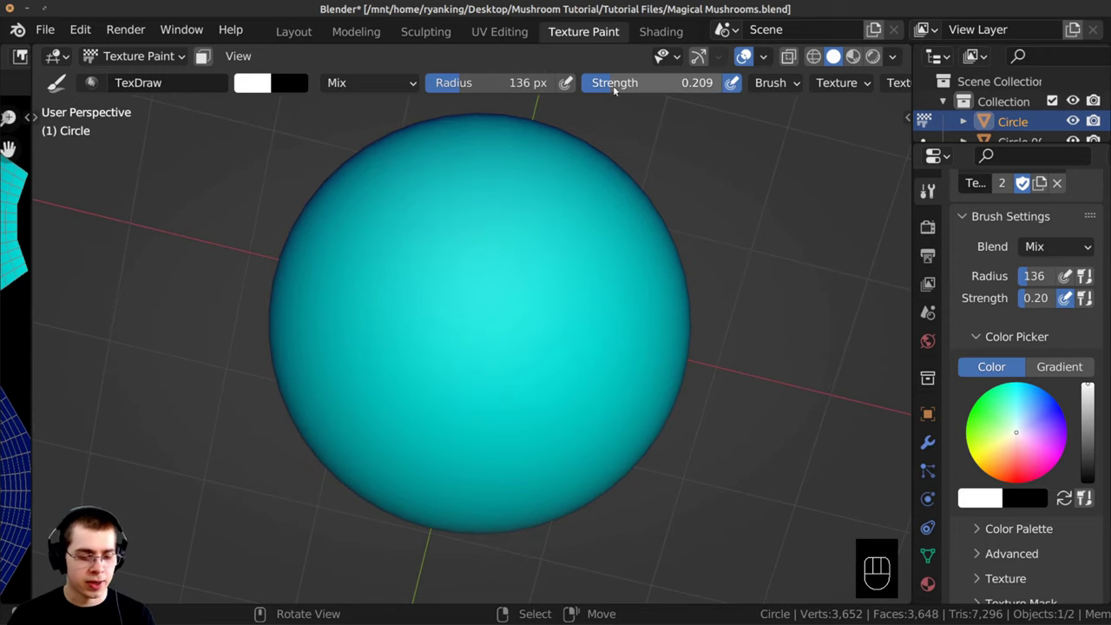
{"action": "left_click_drag", "start_coordinate": [612, 87], "coordinate": [643, 87]}
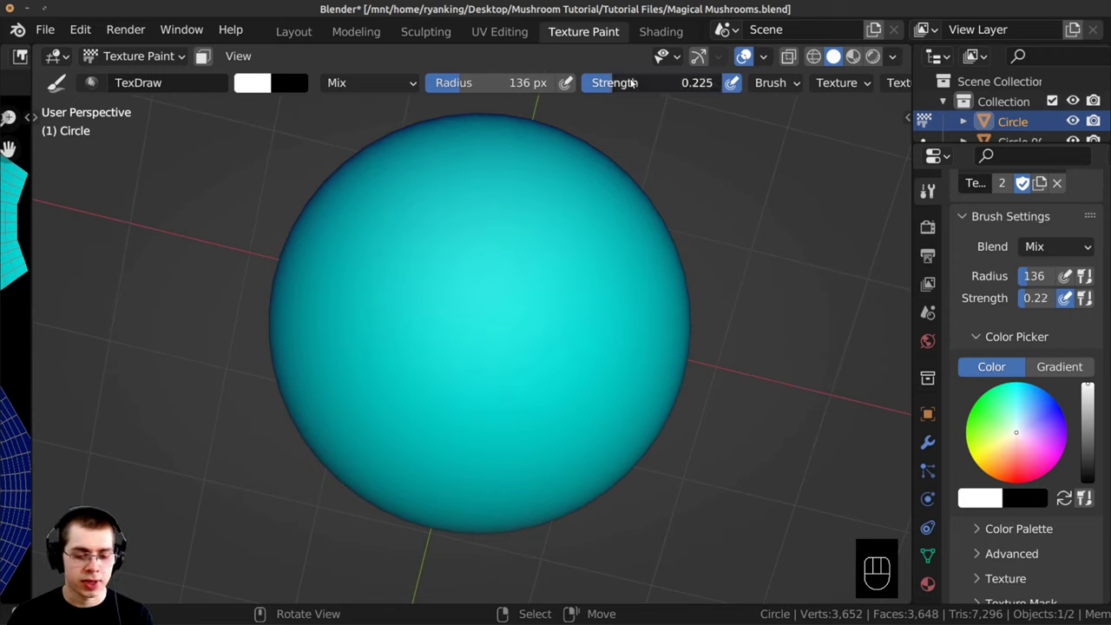
{"action": "left_click", "coordinate": [612, 87]}
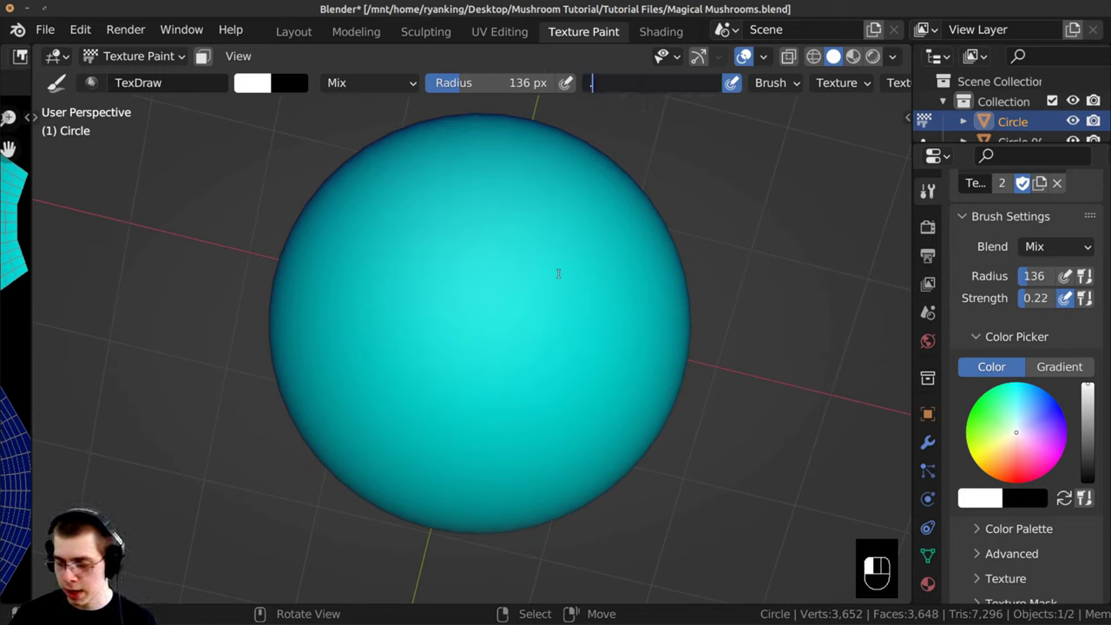
{"action": "type", "text": ".2"}
{"action": "key", "text": "Return"}
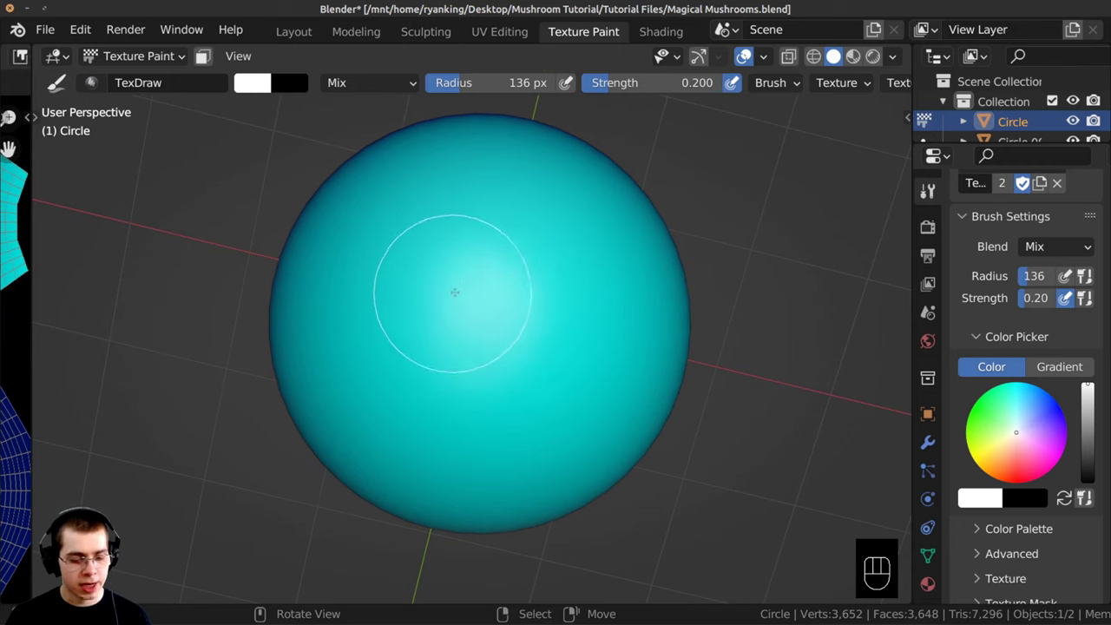
Step: Reduce the brush radius to 123 px and build up a soft white highlight across the cap's crown
{"action": "key", "text": "f"}
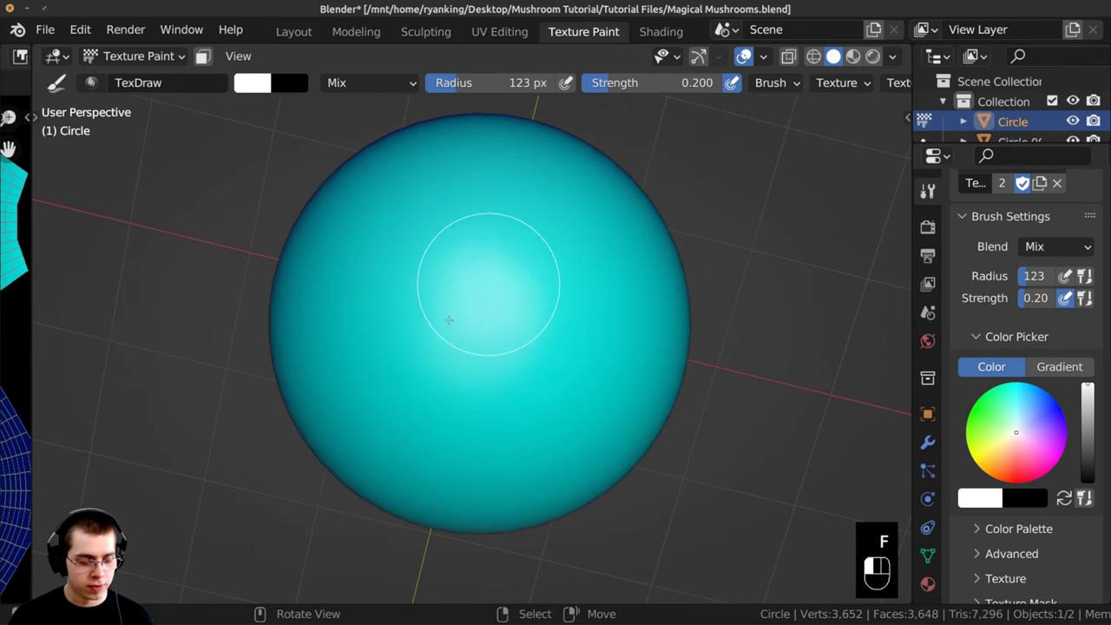
{"action": "middle_click_drag", "start_coordinate": [449, 320], "coordinate": [466, 353]}
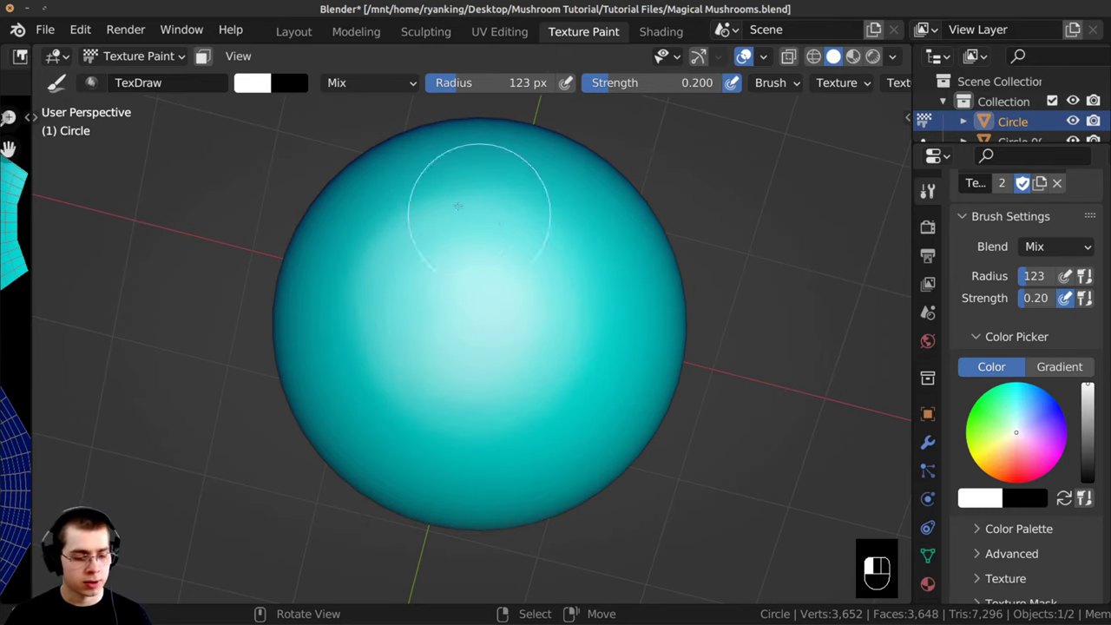
{"action": "middle_click_drag", "start_coordinate": [459, 207], "coordinate": [512, 503], "text": "ctrl"}
{"action": "scroll", "coordinate": [446, 357], "scroll_direction": "up", "scroll_amount": 2}
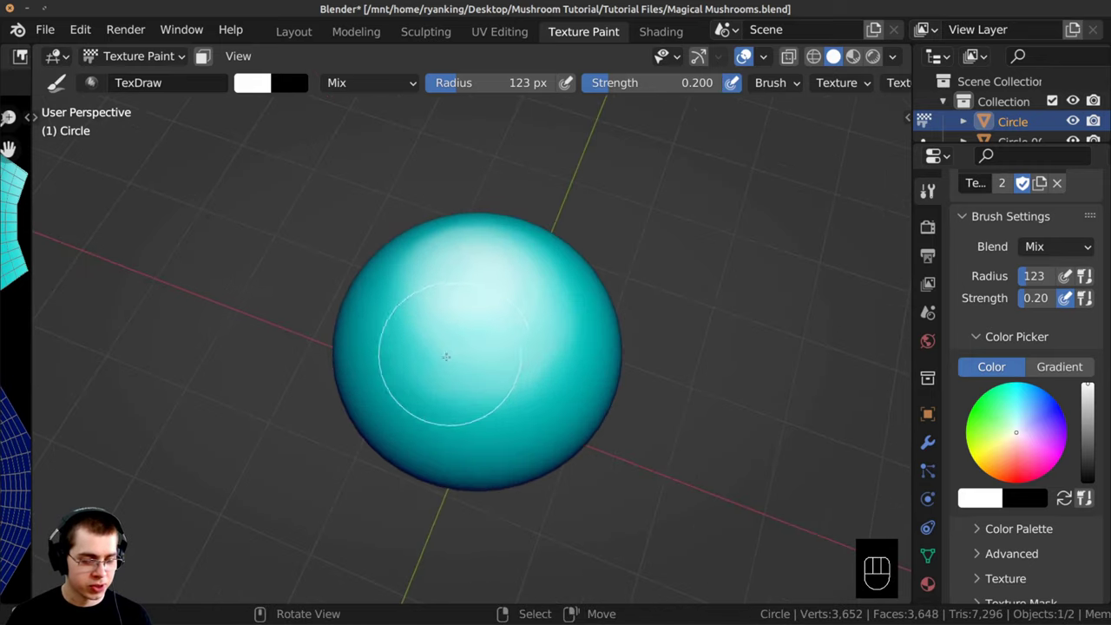
Step: Change the brush colour from white to a pale aqua, hex 98FFEA
{"action": "middle_click_drag", "start_coordinate": [446, 357], "coordinate": [252, 87]}
{"action": "left_click", "coordinate": [252, 85]}
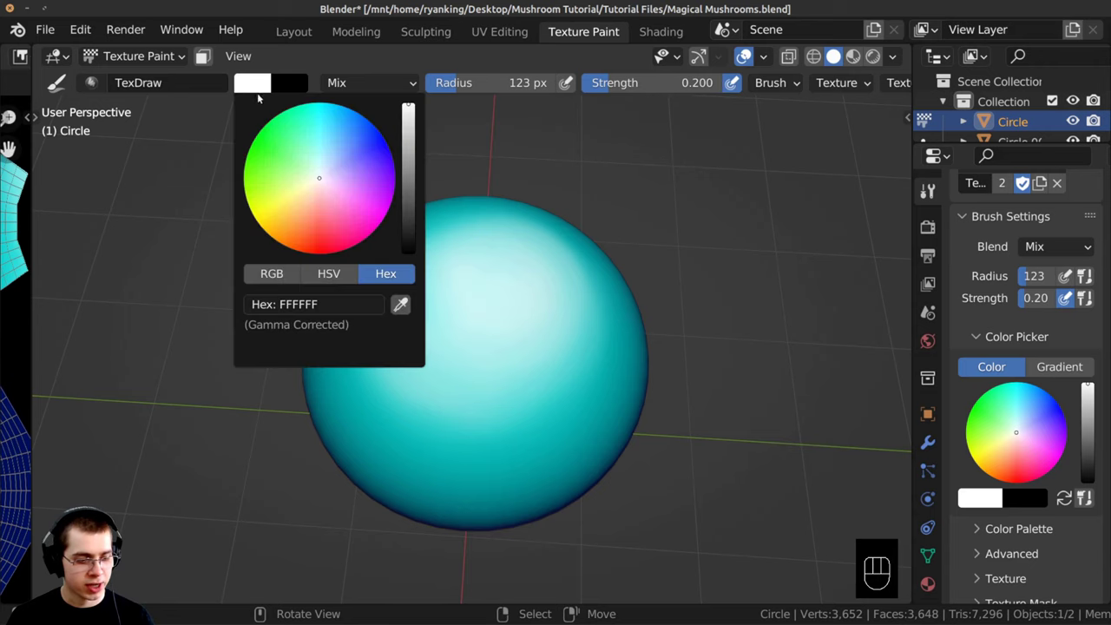
{"action": "mouse_move", "coordinate": [320, 165]}
{"action": "left_mouse_down"}
{"action": "mouse_move", "coordinate": [309, 107]}
{"action": "mouse_move", "coordinate": [312, 128]}
{"action": "left_mouse_up"}
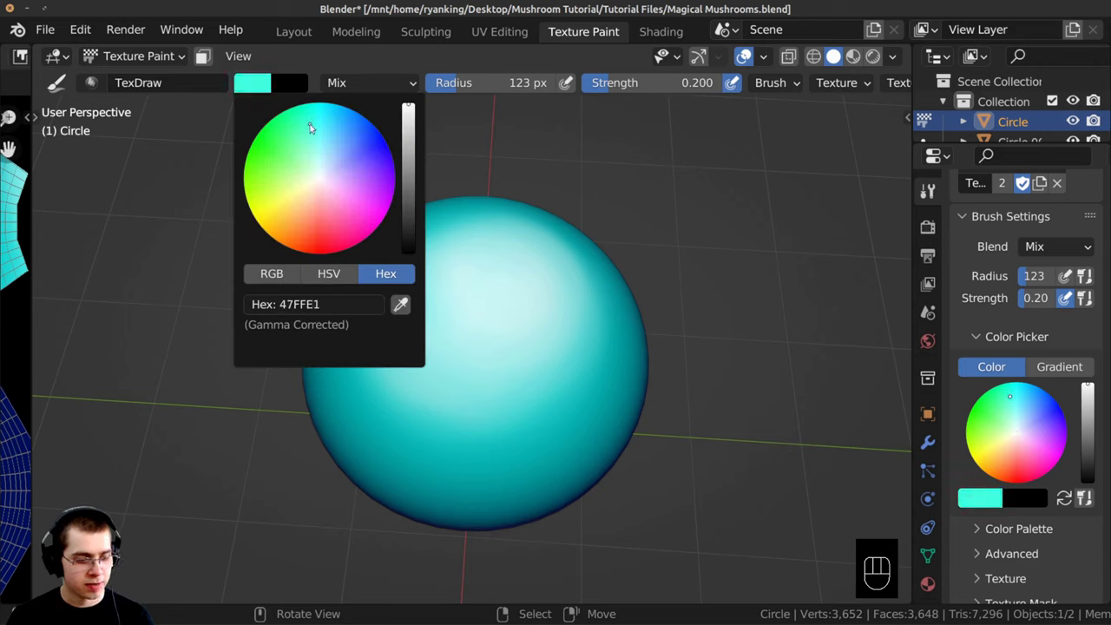
{"action": "left_click", "coordinate": [312, 146]}
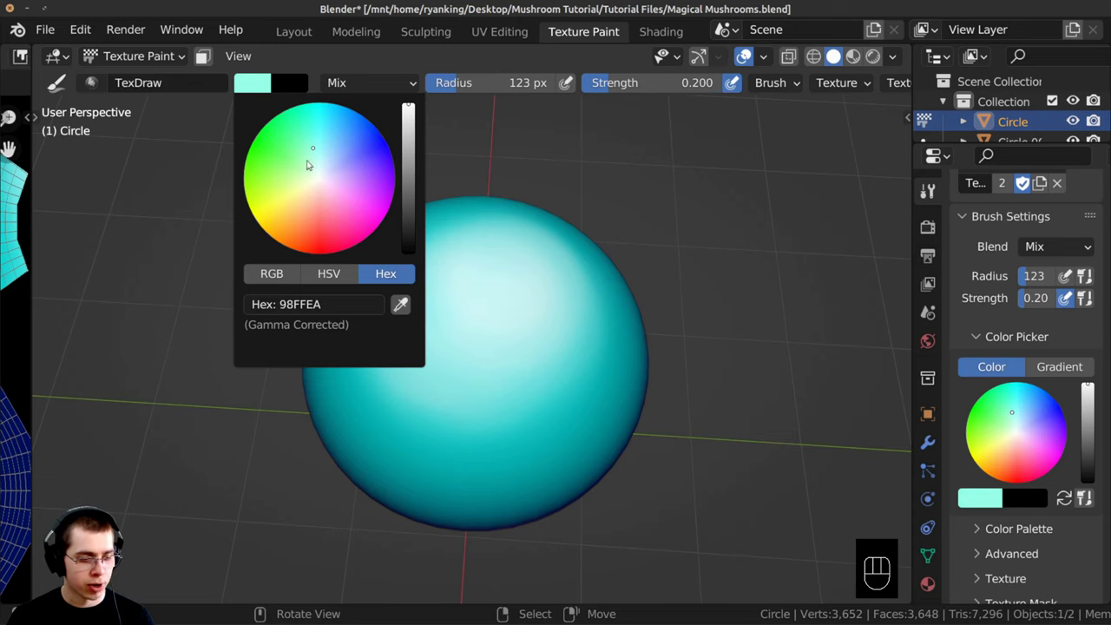
Step: Paint pale aqua over the white highlight all around the cap's crown to tint and blend it
{"action": "mouse_move", "coordinate": [453, 317]}
{"action": "middle_mouse_down"}
{"action": "mouse_move", "coordinate": [462, 369]}
{"action": "mouse_move", "coordinate": [467, 338]}
{"action": "middle_mouse_up"}
{"action": "middle_click_drag", "start_coordinate": [467, 339], "coordinate": [457, 334]}
{"action": "left_click_drag", "start_coordinate": [486, 329], "coordinate": [472, 297]}
{"action": "mouse_move", "coordinate": [472, 297]}
{"action": "middle_mouse_down"}
{"action": "mouse_move", "coordinate": [464, 349]}
{"action": "mouse_move", "coordinate": [464, 301]}
{"action": "mouse_move", "coordinate": [488, 315]}
{"action": "mouse_move", "coordinate": [390, 277]}
{"action": "mouse_move", "coordinate": [397, 254]}
{"action": "mouse_move", "coordinate": [402, 359]}
{"action": "mouse_move", "coordinate": [484, 179]}
{"action": "middle_mouse_up"}
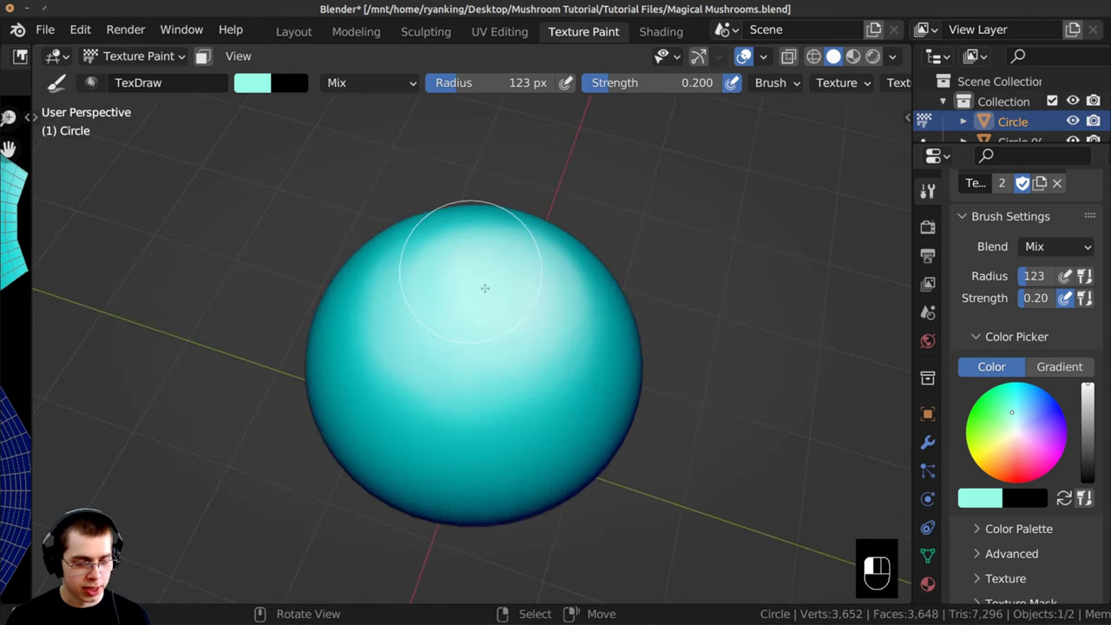
{"action": "mouse_move", "coordinate": [516, 345]}
{"action": "middle_mouse_down"}
{"action": "mouse_move", "coordinate": [467, 375]}
{"action": "mouse_move", "coordinate": [419, 315]}
{"action": "mouse_move", "coordinate": [417, 261]}
{"action": "mouse_move", "coordinate": [516, 365]}
{"action": "mouse_move", "coordinate": [352, 384]}
{"action": "mouse_move", "coordinate": [582, 483]}
{"action": "mouse_move", "coordinate": [341, 298]}
{"action": "middle_mouse_up"}
{"action": "middle_click_drag", "start_coordinate": [335, 235], "coordinate": [449, 278]}
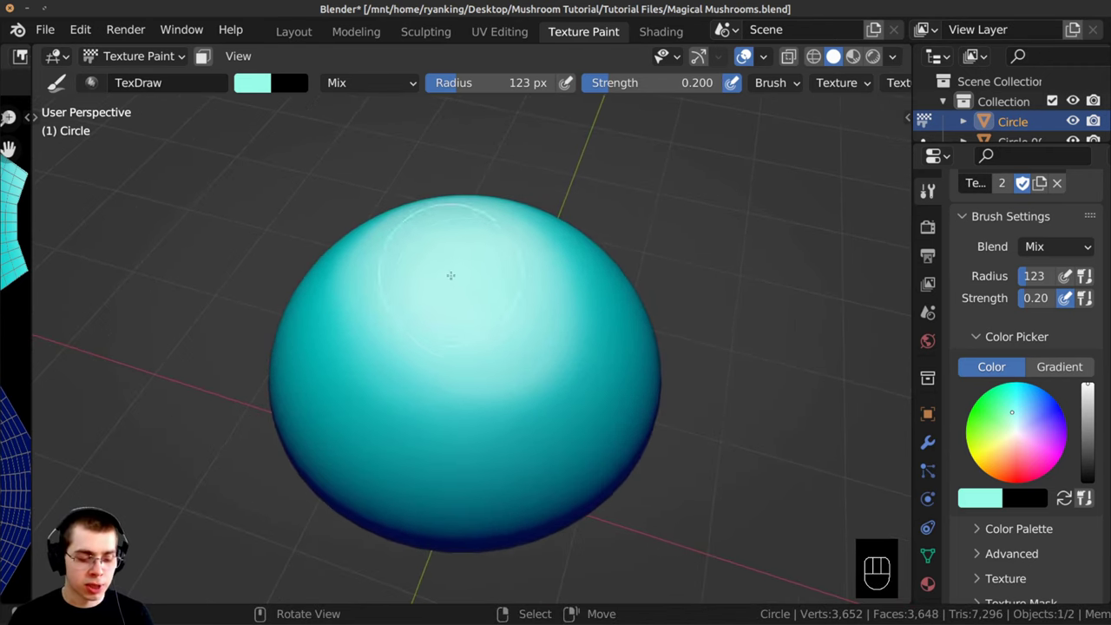
Step: Shrink the brush radius to 25 px and raise its strength to 1.000
{"action": "key", "text": "f"}
{"action": "left_click", "coordinate": [416, 244]}
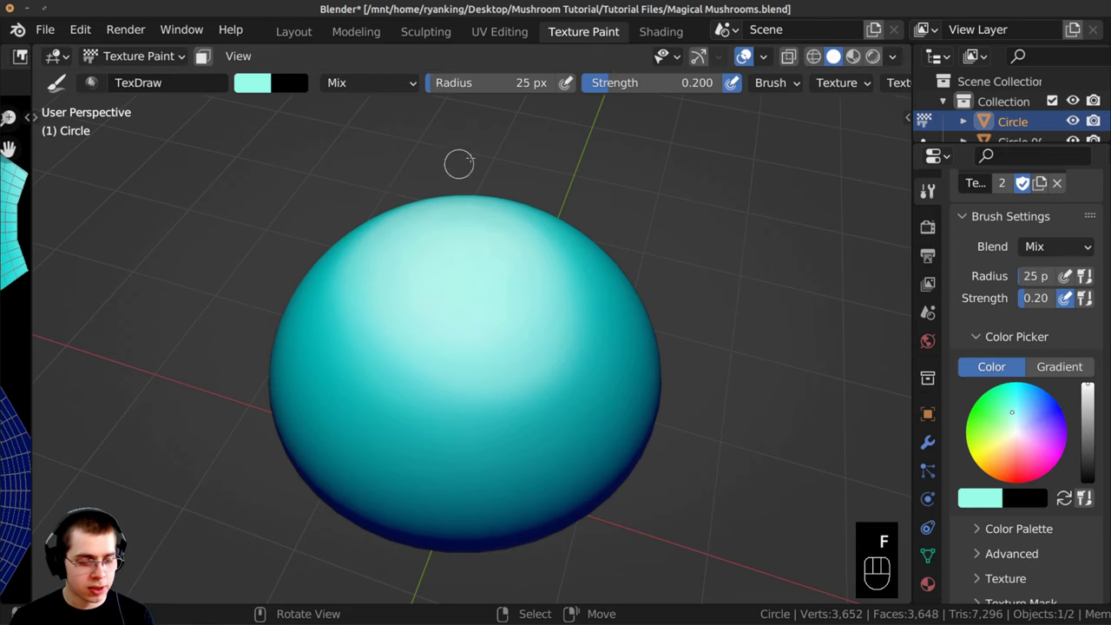
{"action": "left_click_drag", "start_coordinate": [608, 84], "coordinate": [748, 100]}
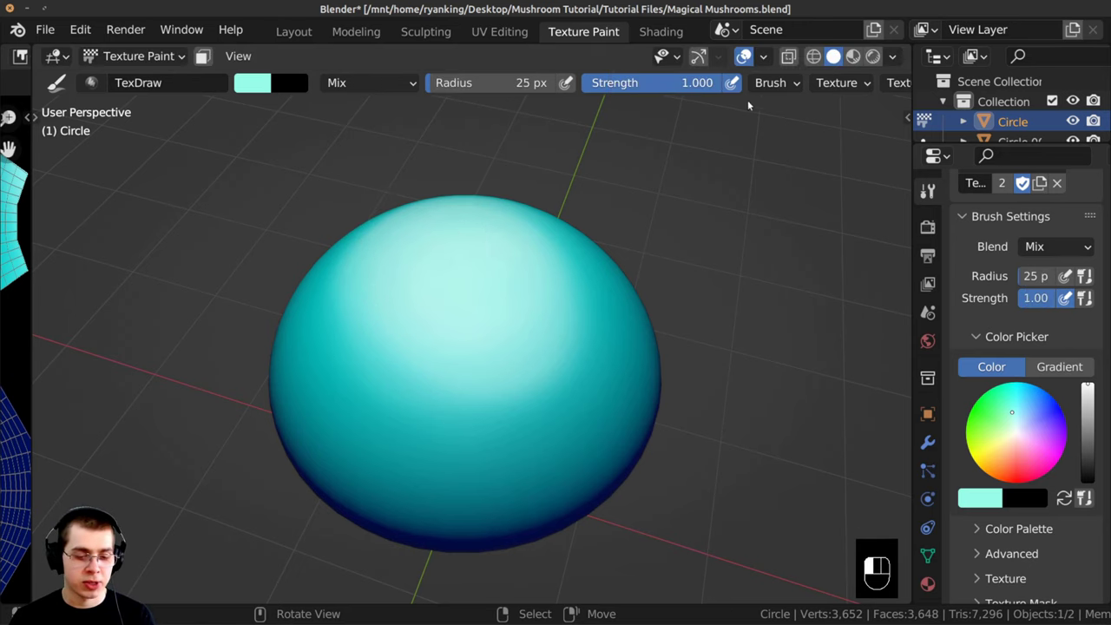
Step: Set the brush colour to very dark navy, hex 00023D
{"action": "scroll", "coordinate": [432, 269], "scroll_direction": "up", "scroll_amount": 1}
{"action": "middle_click_drag", "start_coordinate": [466, 350], "coordinate": [446, 283]}
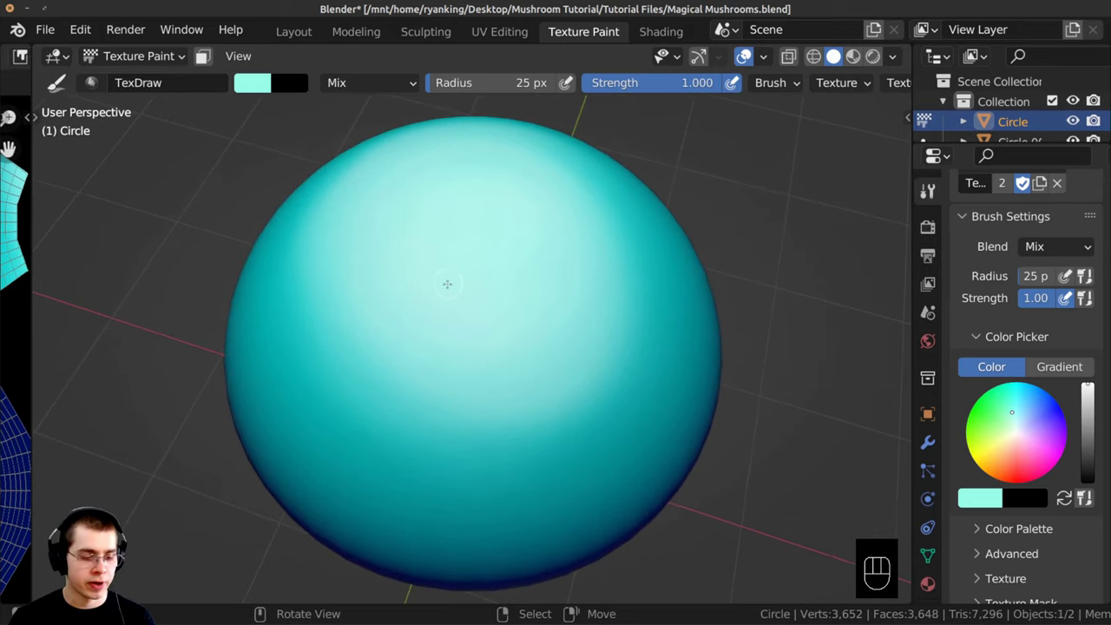
{"action": "scroll", "coordinate": [400, 230], "scroll_direction": "up", "scroll_amount": 1}
{"action": "left_click", "coordinate": [249, 86]}
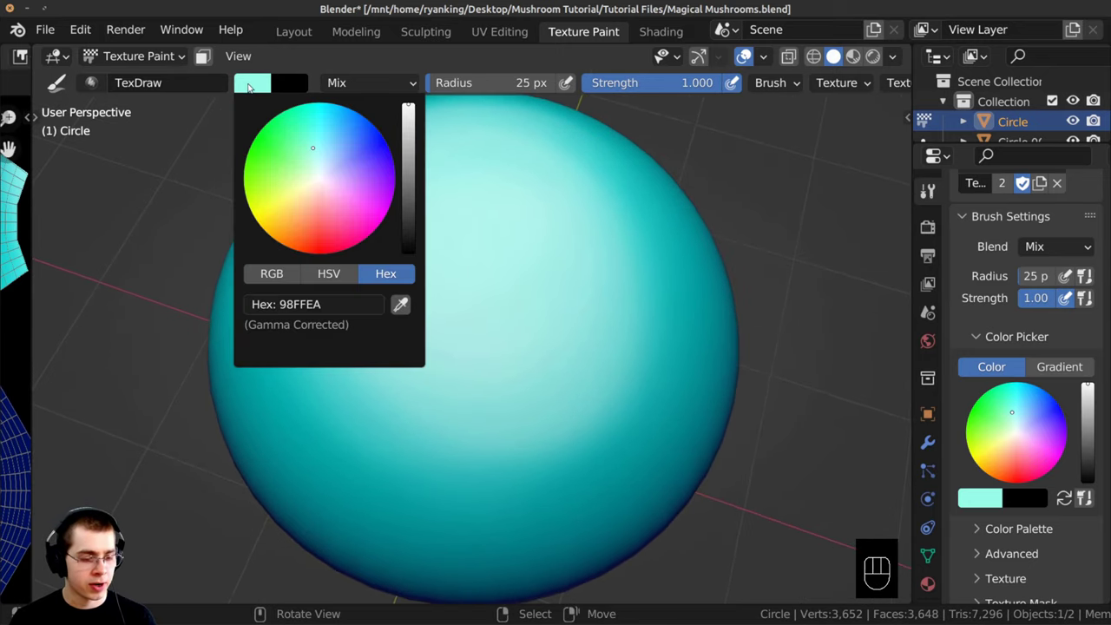
{"action": "mouse_move", "coordinate": [316, 147]}
{"action": "left_mouse_down"}
{"action": "mouse_move", "coordinate": [408, 127]}
{"action": "mouse_move", "coordinate": [407, 220]}
{"action": "left_mouse_up"}
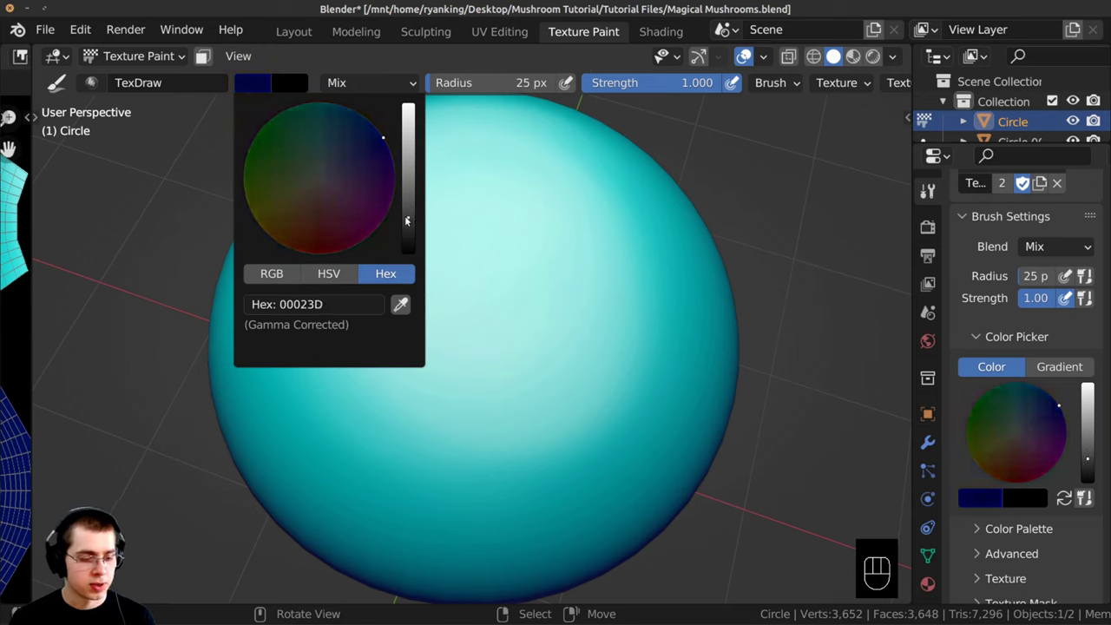
Step: Reduce the brush radius to 11 px and paint a small irregular navy spot on the cap's pale upper area
{"action": "key", "text": "f"}
{"action": "left_click", "coordinate": [459, 331]}
{"action": "mouse_move", "coordinate": [459, 330]}
{"action": "middle_mouse_down", "text": "ctrl"}
{"action": "mouse_move", "coordinate": [458, 377]}
{"action": "mouse_move", "coordinate": [441, 317]}
{"action": "middle_mouse_up", "text": "ctrl"}
{"action": "left_click_drag", "start_coordinate": [442, 316], "coordinate": [457, 329]}
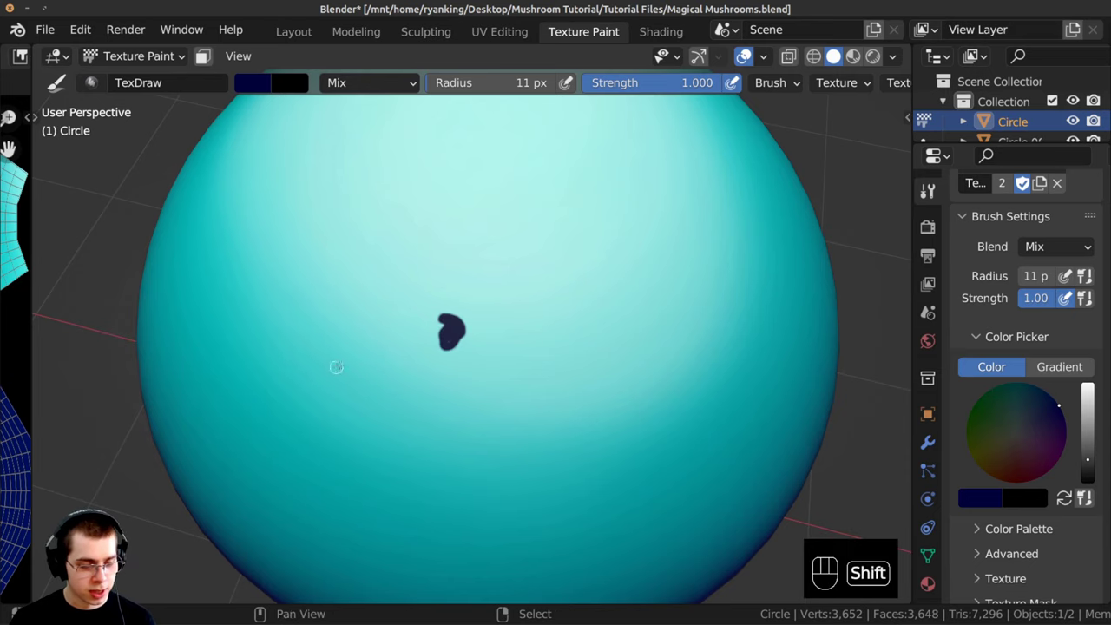
Step: Paint more small irregular navy spots spaced apart around the cap's sides
{"action": "mouse_move", "coordinate": [337, 364]}
{"action": "middle_mouse_down", "text": "shift"}
{"action": "mouse_move", "coordinate": [483, 347]}
{"action": "mouse_move", "coordinate": [524, 315]}
{"action": "middle_mouse_up", "text": "shift"}
{"action": "mouse_move", "coordinate": [432, 286]}
{"action": "middle_mouse_down", "text": "ctrl"}
{"action": "mouse_move", "coordinate": [409, 233]}
{"action": "mouse_move", "coordinate": [511, 355]}
{"action": "mouse_move", "coordinate": [492, 363]}
{"action": "middle_mouse_up", "text": "ctrl"}
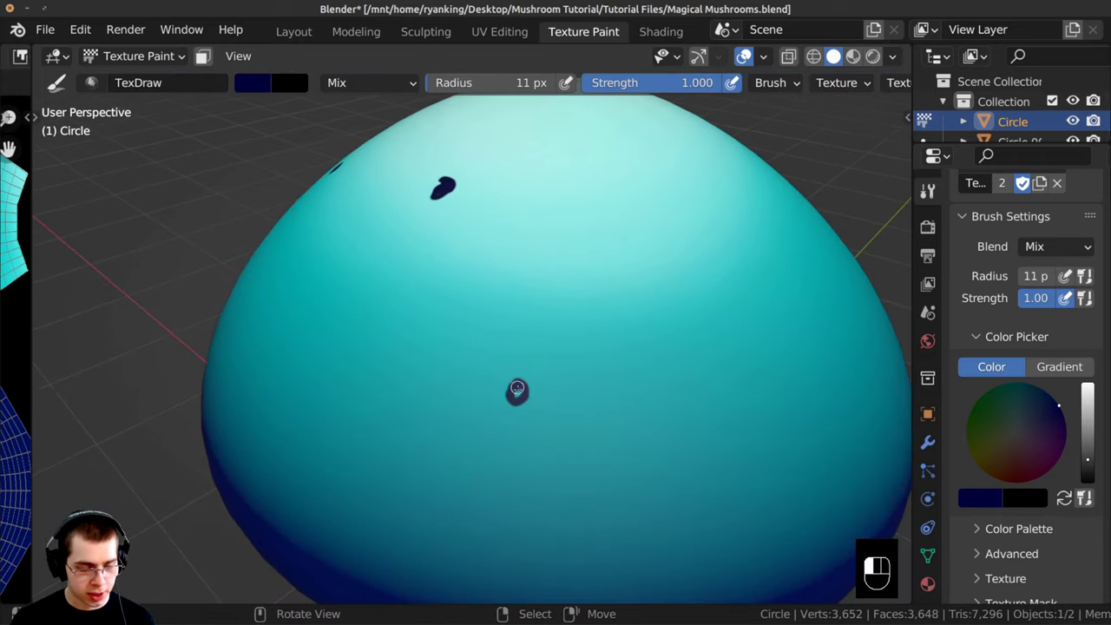
{"action": "mouse_move", "coordinate": [546, 392]}
{"action": "middle_mouse_down"}
{"action": "mouse_move", "coordinate": [486, 355]}
{"action": "mouse_move", "coordinate": [491, 391]}
{"action": "middle_mouse_up"}
{"action": "mouse_move", "coordinate": [490, 391]}
{"action": "middle_mouse_down", "text": "shift"}
{"action": "mouse_move", "coordinate": [391, 352]}
{"action": "mouse_move", "coordinate": [400, 342]}
{"action": "middle_mouse_up", "text": "shift"}
{"action": "scroll", "coordinate": [400, 342], "scroll_direction": "up", "scroll_amount": 2}
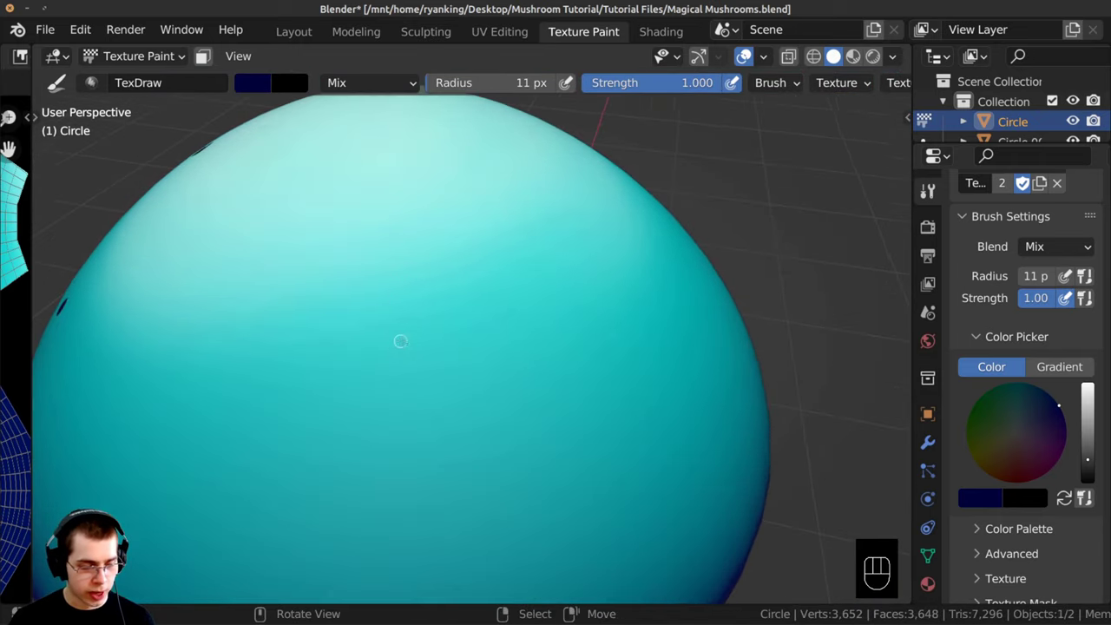
{"action": "scroll", "coordinate": [399, 338], "scroll_direction": "up", "scroll_amount": 1}
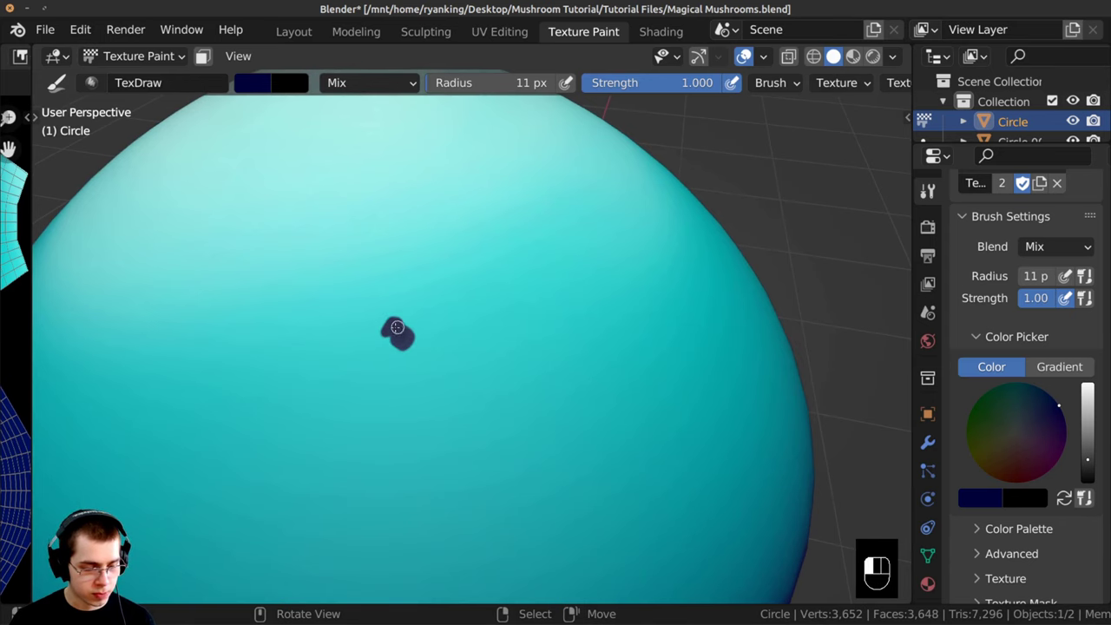
Step: Reduce the brush radius to 8 px, then outline and fill a rounded navy spot on a bare side of the cap
{"action": "middle_click_drag", "start_coordinate": [451, 362], "coordinate": [442, 402], "text": "ctrl"}
{"action": "key", "text": "f"}
{"action": "left_click", "coordinate": [437, 377]}
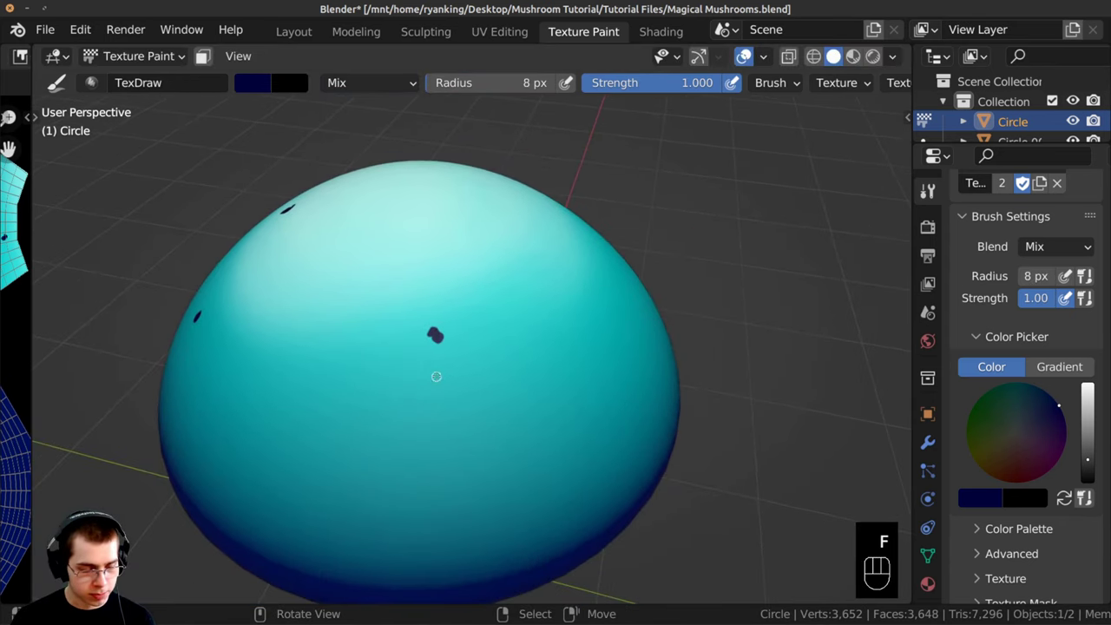
{"action": "middle_click_drag", "start_coordinate": [555, 382], "coordinate": [477, 379]}
{"action": "scroll", "coordinate": [417, 305], "scroll_direction": "up", "scroll_amount": 3}
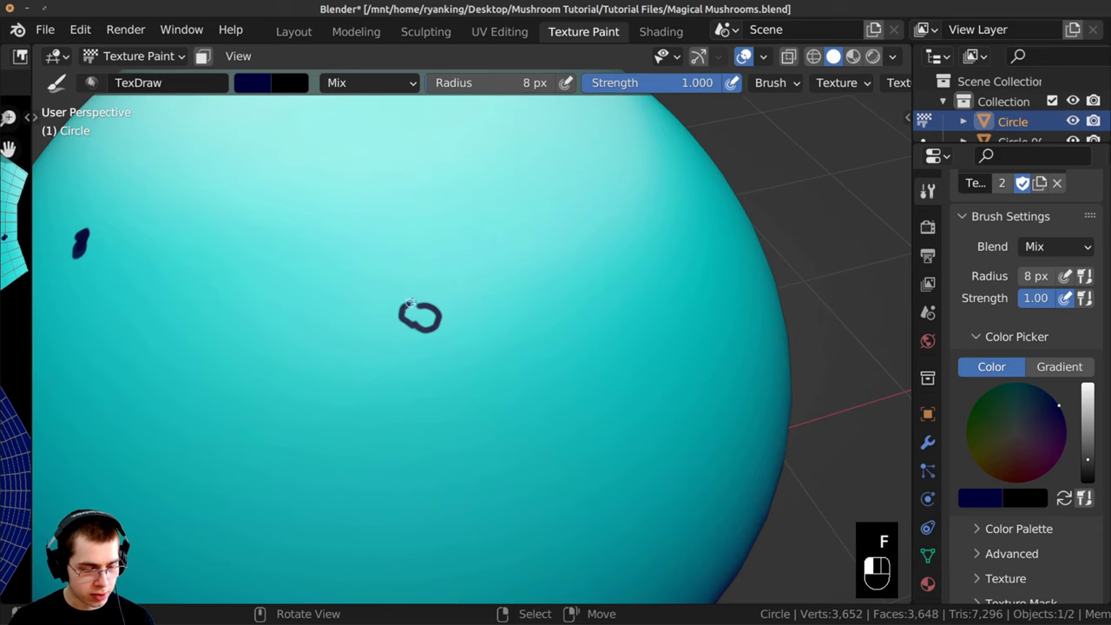
{"action": "left_click_drag", "start_coordinate": [411, 303], "coordinate": [423, 312]}
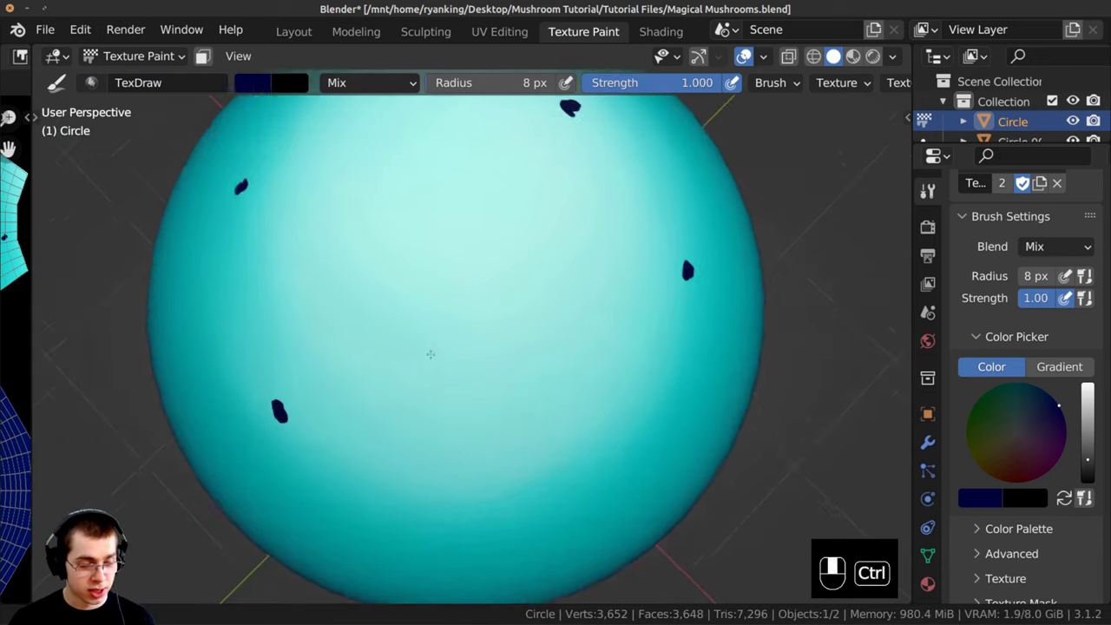
Step: Add a tiny navy spot near the cap's crown and a larger one on a bare part of its side
{"action": "middle_click_drag", "start_coordinate": [432, 353], "coordinate": [456, 264], "text": "ctrl"}
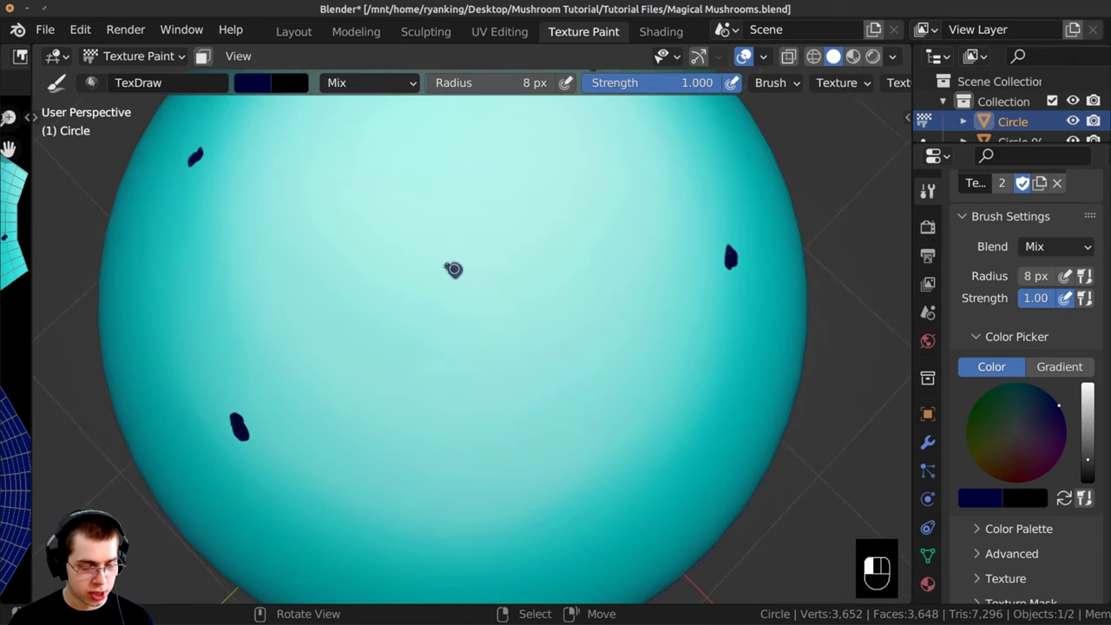
{"action": "scroll", "coordinate": [450, 343], "scroll_direction": "down", "scroll_amount": 5}
{"action": "middle_click_drag", "start_coordinate": [450, 342], "coordinate": [348, 356]}
{"action": "middle_click_drag", "start_coordinate": [348, 356], "coordinate": [451, 291], "text": "ctrl"}
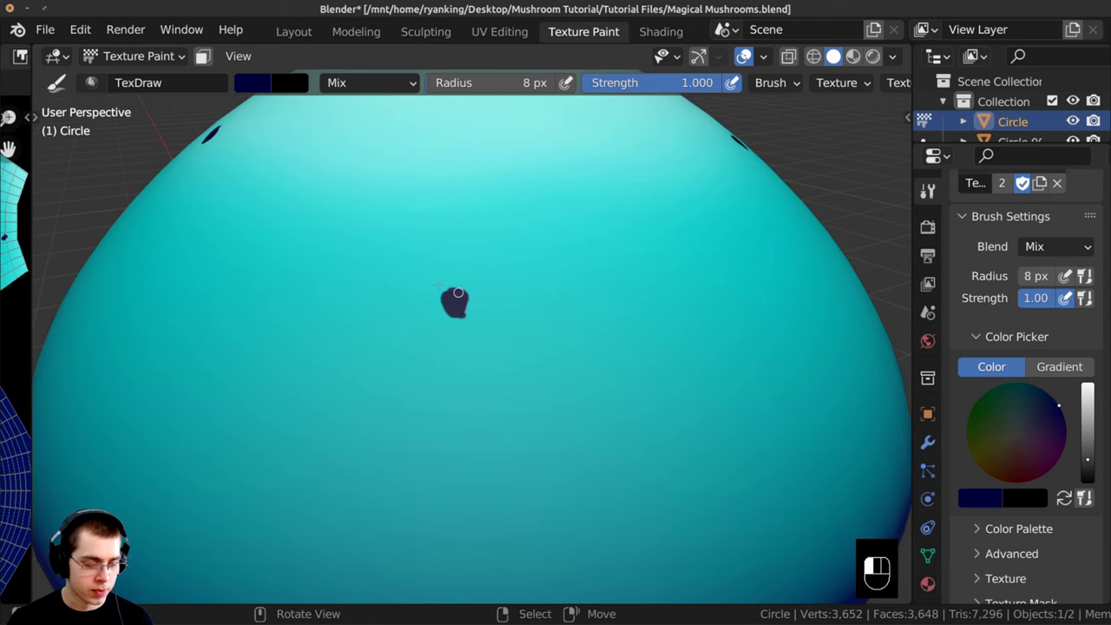
Step: Outline and fill an irregular navy spot on the cap's lower side and add a smaller one farther around
{"action": "left_click_drag", "start_coordinate": [490, 333], "coordinate": [497, 339]}
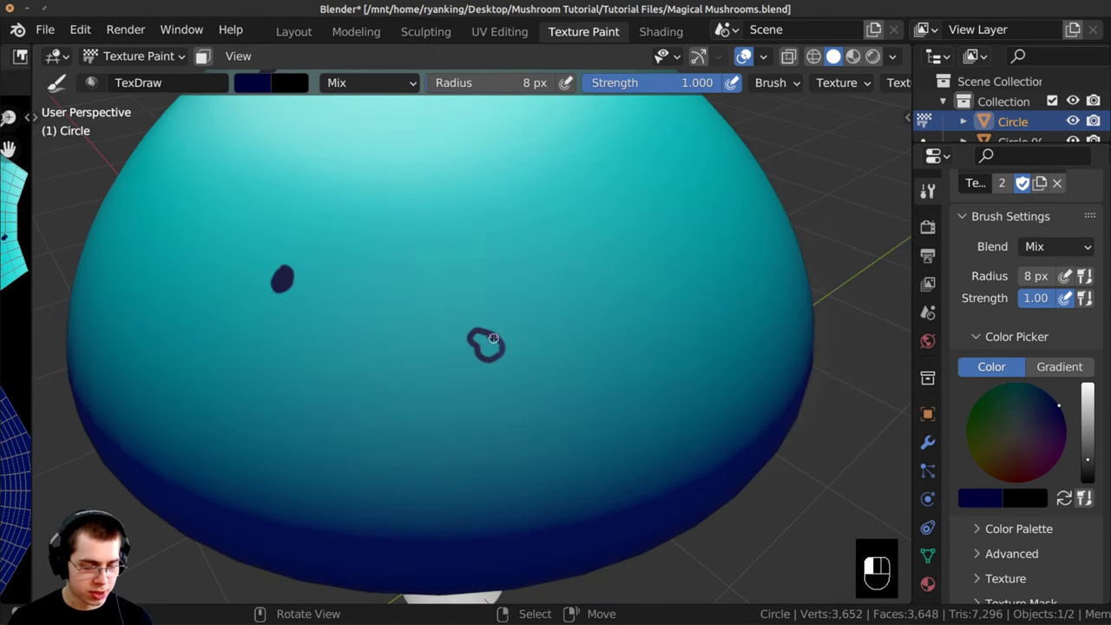
{"action": "left_click_drag", "start_coordinate": [474, 339], "coordinate": [487, 348]}
{"action": "mouse_move", "coordinate": [487, 348]}
{"action": "middle_mouse_down", "text": "ctrl"}
{"action": "mouse_move", "coordinate": [521, 489]}
{"action": "mouse_move", "coordinate": [442, 466]}
{"action": "mouse_move", "coordinate": [409, 427]}
{"action": "mouse_move", "coordinate": [488, 347]}
{"action": "mouse_move", "coordinate": [473, 312]}
{"action": "middle_mouse_up", "text": "ctrl"}
{"action": "scroll", "coordinate": [442, 466], "scroll_direction": "down", "scroll_amount": 2}
{"action": "scroll", "coordinate": [488, 347], "scroll_direction": "up", "scroll_amount": 2}
{"action": "left_click_drag", "start_coordinate": [473, 312], "coordinate": [483, 313]}
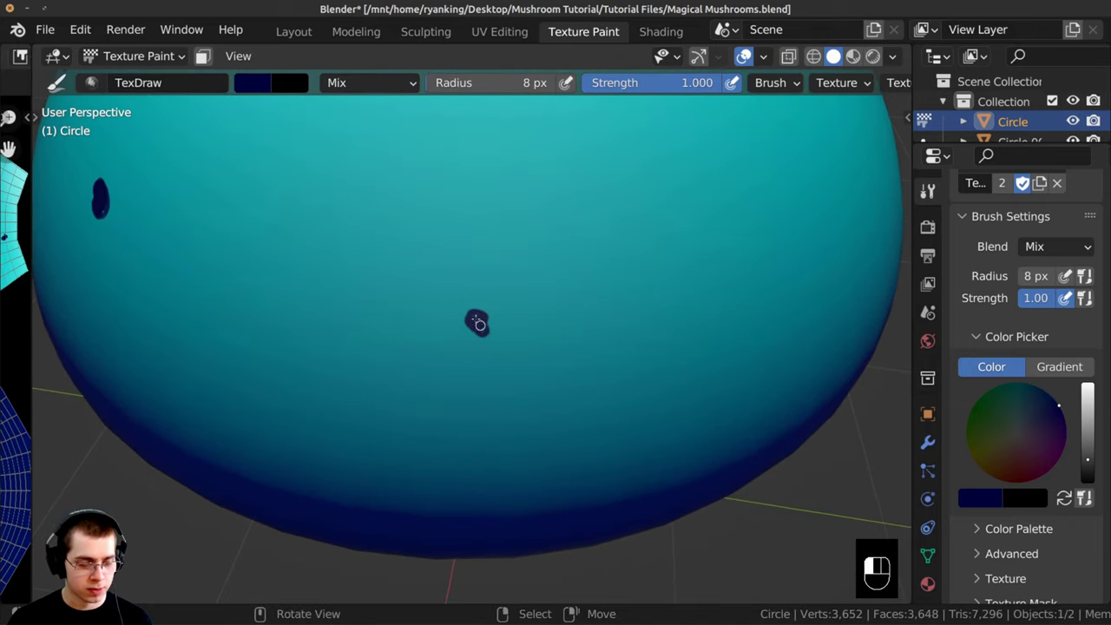
Step: Paint further irregular navy spots on the cap's remaining bare lower sides and save the file
{"action": "middle_click_drag", "start_coordinate": [475, 319], "coordinate": [434, 373], "text": "ctrl"}
{"action": "middle_click_drag", "start_coordinate": [434, 373], "coordinate": [372, 392]}
{"action": "middle_click_drag", "start_coordinate": [556, 323], "coordinate": [460, 365], "text": "shift"}
{"action": "left_click_drag", "start_coordinate": [460, 365], "coordinate": [469, 382]}
{"action": "middle_click_drag", "start_coordinate": [469, 383], "coordinate": [443, 340]}
{"action": "left_click_drag", "start_coordinate": [429, 360], "coordinate": [423, 340]}
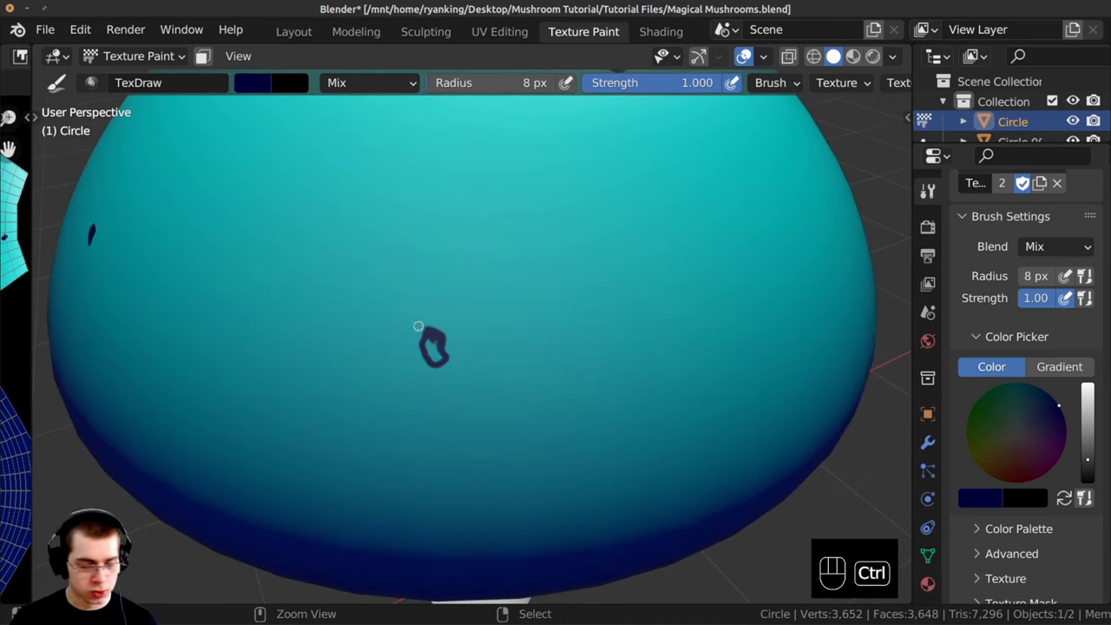
{"action": "key", "text": "ctrl+s"}
{"action": "middle_click_drag", "start_coordinate": [417, 325], "coordinate": [439, 360]}
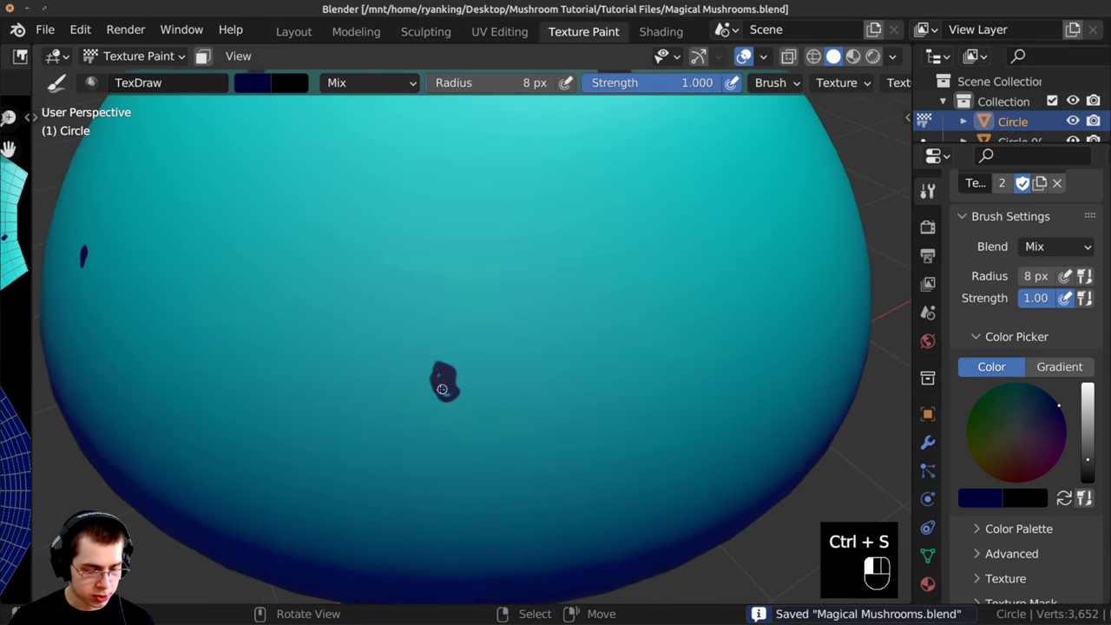
Step: Finish filling the navy spot on the cap's lower side, then outline and fill another irregular one farther around
{"action": "left_click", "coordinate": [441, 389]}
{"action": "middle_click_drag", "start_coordinate": [474, 407], "coordinate": [513, 486]}
{"action": "middle_click_drag", "start_coordinate": [512, 486], "coordinate": [518, 542], "text": "ctrl"}
{"action": "mouse_move", "coordinate": [518, 543]}
{"action": "middle_mouse_down"}
{"action": "mouse_move", "coordinate": [556, 530]}
{"action": "mouse_move", "coordinate": [495, 434]}
{"action": "middle_mouse_up"}
{"action": "middle_click_drag", "start_coordinate": [494, 434], "coordinate": [463, 369], "text": "ctrl"}
{"action": "left_click", "coordinate": [463, 370]}
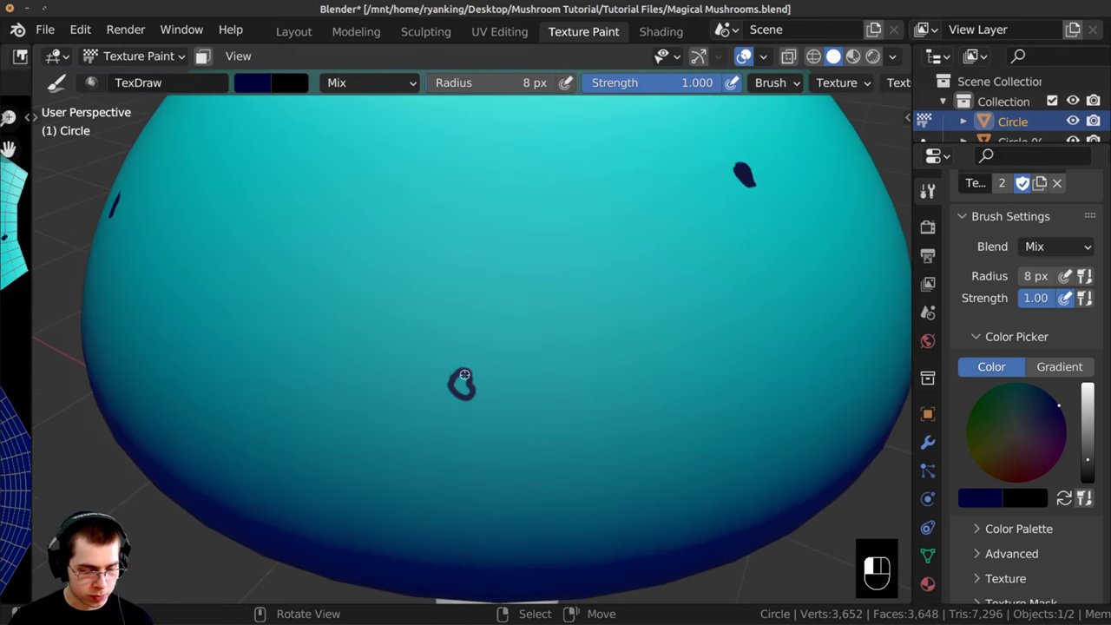
{"action": "left_click_drag", "start_coordinate": [458, 387], "coordinate": [468, 390]}
Step: Outline and fill an angular navy spot about midway up a bare side of the cap
{"action": "middle_click_drag", "start_coordinate": [468, 390], "coordinate": [460, 442], "text": "ctrl"}
{"action": "mouse_move", "coordinate": [460, 442]}
{"action": "middle_mouse_down"}
{"action": "mouse_move", "coordinate": [422, 466]}
{"action": "mouse_move", "coordinate": [408, 508]}
{"action": "middle_mouse_up"}
{"action": "mouse_move", "coordinate": [408, 508]}
{"action": "middle_mouse_down"}
{"action": "mouse_move", "coordinate": [303, 483]}
{"action": "mouse_move", "coordinate": [376, 390]}
{"action": "mouse_move", "coordinate": [389, 353]}
{"action": "mouse_move", "coordinate": [484, 286]}
{"action": "mouse_move", "coordinate": [439, 379]}
{"action": "mouse_move", "coordinate": [298, 438]}
{"action": "mouse_move", "coordinate": [490, 335]}
{"action": "mouse_move", "coordinate": [459, 326]}
{"action": "middle_mouse_up"}
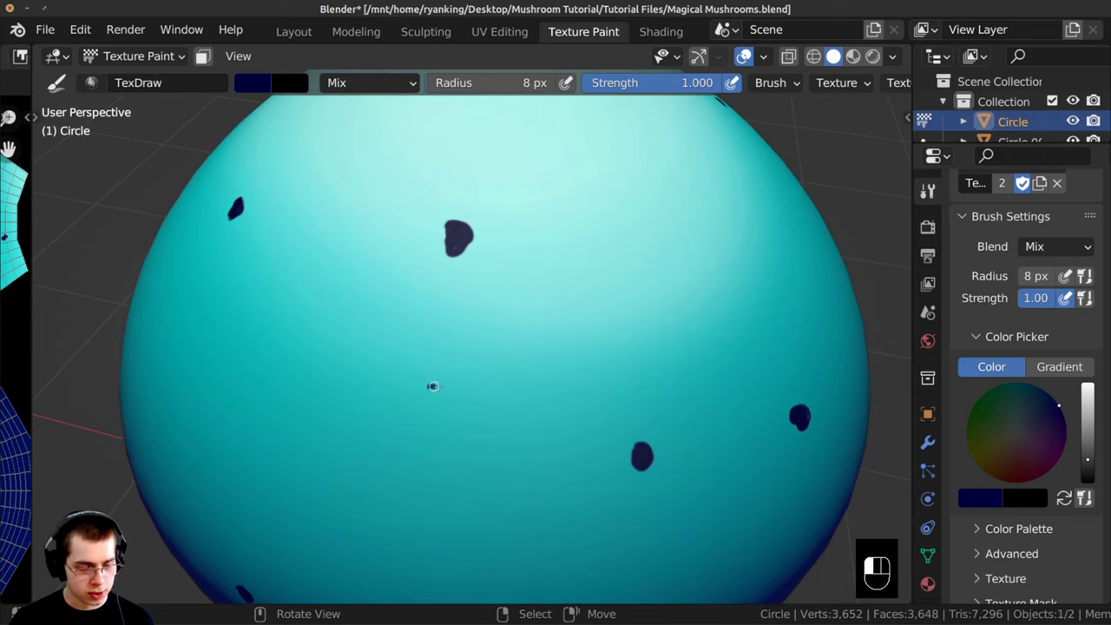
{"action": "scroll", "coordinate": [394, 347], "scroll_direction": "down", "scroll_amount": 6}
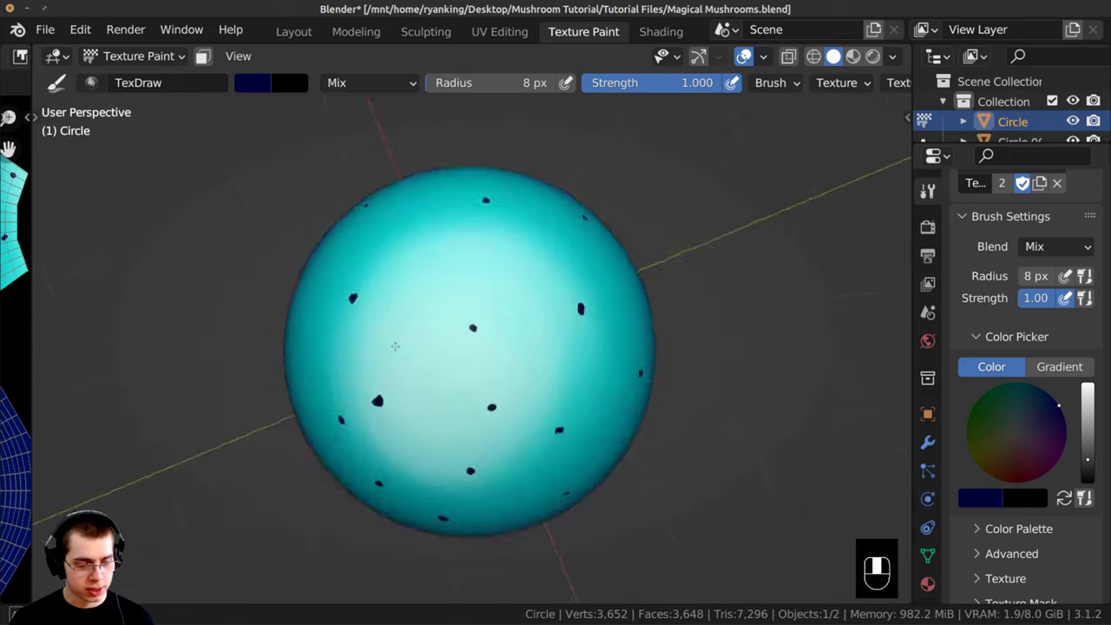
{"action": "mouse_move", "coordinate": [394, 347]}
{"action": "middle_mouse_down"}
{"action": "mouse_move", "coordinate": [399, 287]}
{"action": "mouse_move", "coordinate": [417, 355]}
{"action": "mouse_move", "coordinate": [438, 316]}
{"action": "middle_mouse_up"}
{"action": "scroll", "coordinate": [434, 331], "scroll_direction": "up", "scroll_amount": 2}
{"action": "middle_click_drag", "start_coordinate": [438, 364], "coordinate": [458, 269], "text": "ctrl"}
{"action": "left_click_drag", "start_coordinate": [465, 294], "coordinate": [470, 308]}
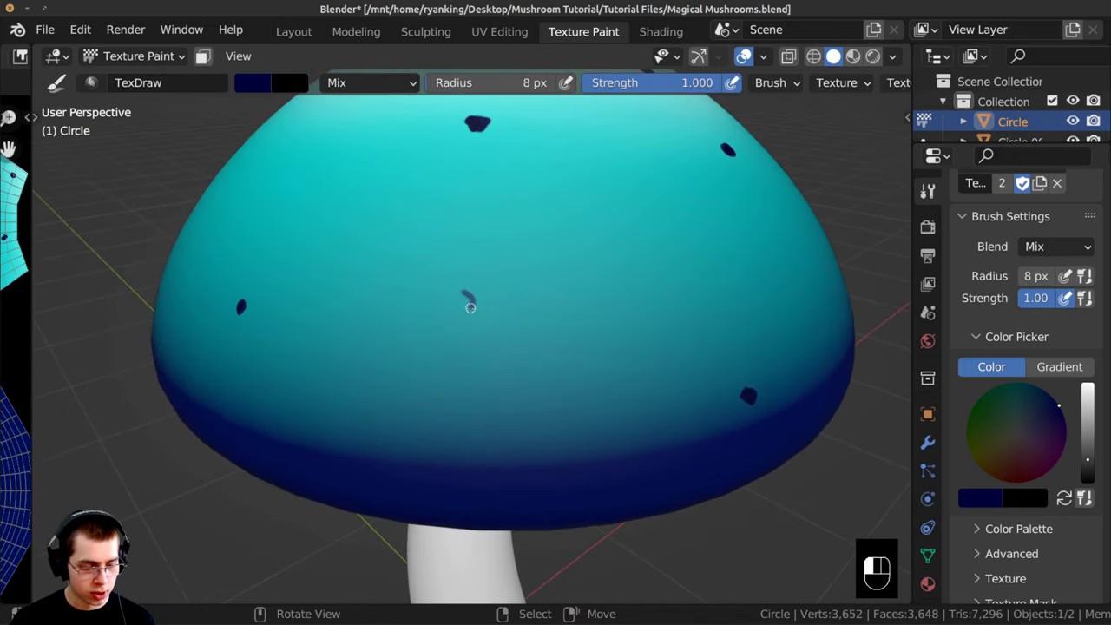
{"action": "mouse_move", "coordinate": [457, 293]}
{"action": "middle_mouse_down", "text": "ctrl"}
{"action": "mouse_move", "coordinate": [448, 265]}
{"action": "mouse_move", "coordinate": [468, 307]}
{"action": "middle_mouse_up", "text": "ctrl"}
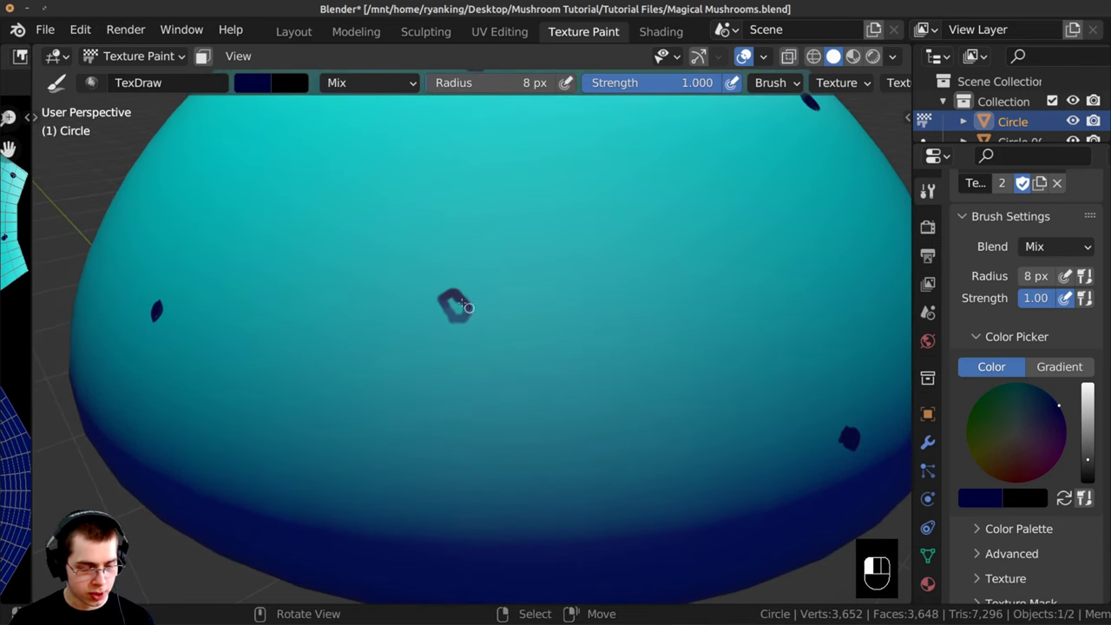
{"action": "left_click_drag", "start_coordinate": [450, 297], "coordinate": [450, 309]}
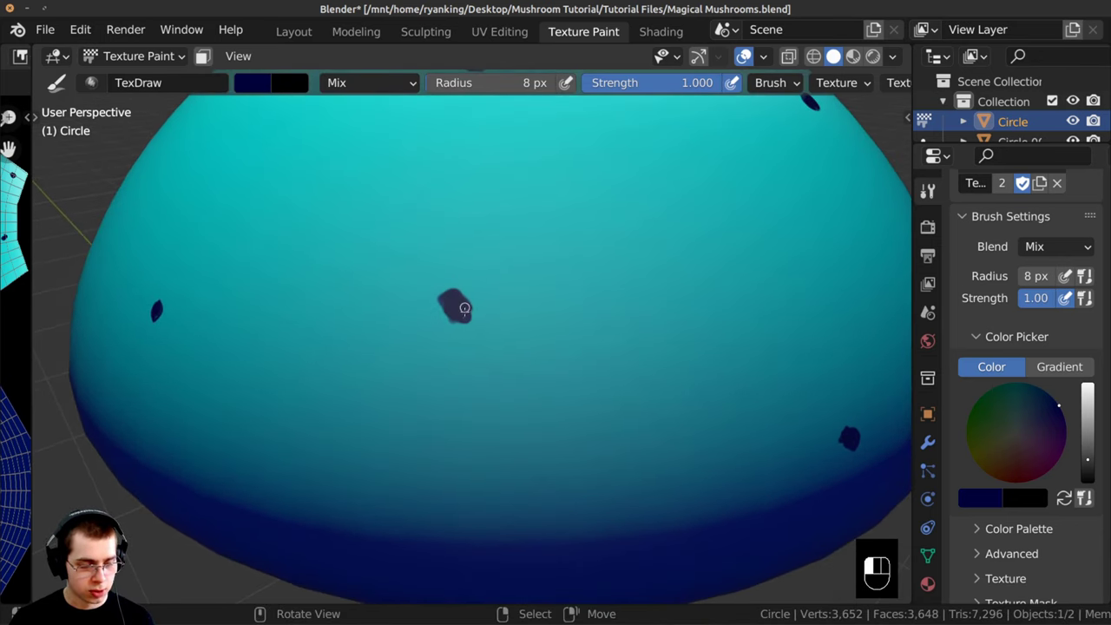
Step: Add a small navy spot just above the cap's dark rim and another small one higher on its side
{"action": "mouse_move", "coordinate": [464, 308]}
{"action": "middle_mouse_down", "text": "ctrl"}
{"action": "mouse_move", "coordinate": [466, 420]}
{"action": "mouse_move", "coordinate": [424, 409]}
{"action": "mouse_move", "coordinate": [439, 348]}
{"action": "mouse_move", "coordinate": [464, 306]}
{"action": "middle_mouse_up", "text": "ctrl"}
{"action": "scroll", "coordinate": [438, 347], "scroll_direction": "up", "scroll_amount": 1}
{"action": "scroll", "coordinate": [464, 307], "scroll_direction": "up", "scroll_amount": 1}
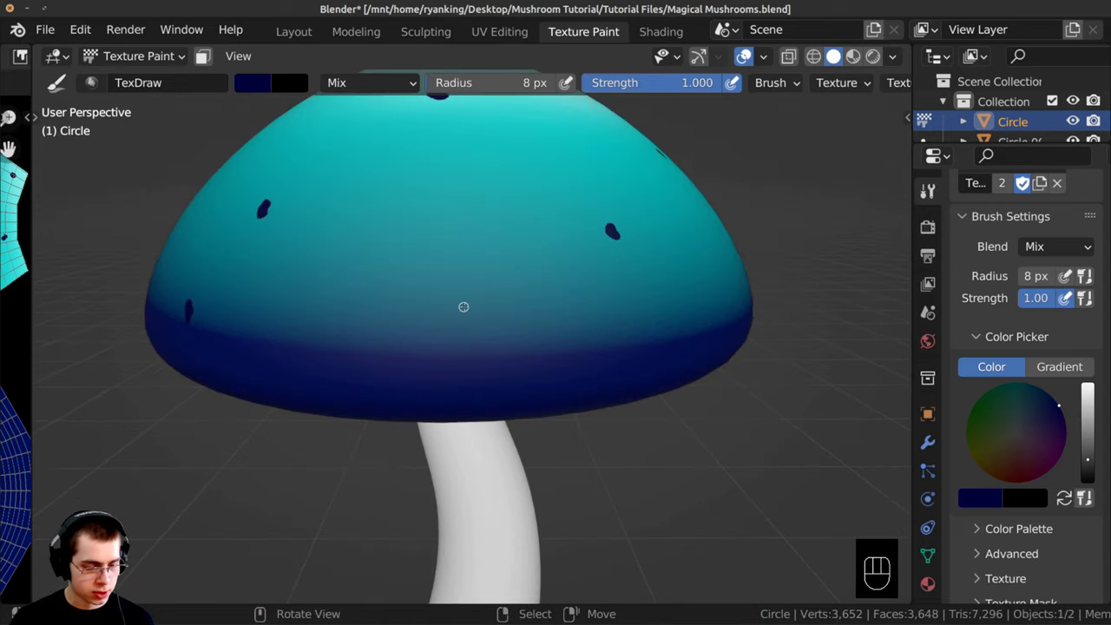
{"action": "left_click_drag", "start_coordinate": [465, 313], "coordinate": [471, 318]}
{"action": "mouse_move", "coordinate": [471, 317]}
{"action": "middle_mouse_down"}
{"action": "mouse_move", "coordinate": [460, 382]}
{"action": "mouse_move", "coordinate": [365, 434]}
{"action": "mouse_move", "coordinate": [434, 460]}
{"action": "middle_mouse_up"}
{"action": "middle_click_drag", "start_coordinate": [435, 460], "coordinate": [486, 304], "text": "ctrl"}
{"action": "scroll", "coordinate": [486, 303], "scroll_direction": "up", "scroll_amount": 1}
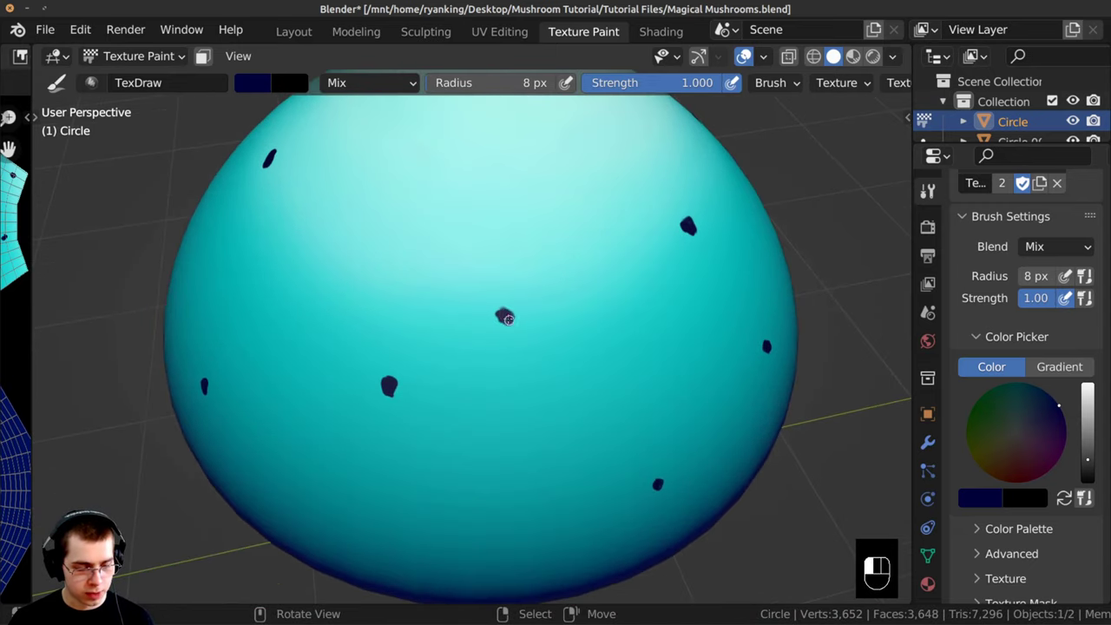
{"action": "left_click_drag", "start_coordinate": [501, 316], "coordinate": [505, 318]}
Step: Check the spot distribution all around the cap and save the file
{"action": "middle_click_drag", "start_coordinate": [505, 317], "coordinate": [482, 390]}
{"action": "mouse_move", "coordinate": [482, 391]}
{"action": "middle_mouse_down", "text": "ctrl"}
{"action": "mouse_move", "coordinate": [496, 464]}
{"action": "mouse_move", "coordinate": [417, 347]}
{"action": "middle_mouse_up", "text": "ctrl"}
{"action": "middle_click_drag", "start_coordinate": [417, 348], "coordinate": [408, 426], "text": "ctrl"}
{"action": "mouse_move", "coordinate": [408, 425]}
{"action": "middle_mouse_down"}
{"action": "mouse_move", "coordinate": [435, 378]}
{"action": "mouse_move", "coordinate": [440, 388]}
{"action": "mouse_move", "coordinate": [570, 339]}
{"action": "mouse_move", "coordinate": [408, 330]}
{"action": "mouse_move", "coordinate": [273, 407]}
{"action": "mouse_move", "coordinate": [283, 408]}
{"action": "middle_mouse_up"}
{"action": "scroll", "coordinate": [440, 389], "scroll_direction": "up", "scroll_amount": 1}
{"action": "scroll", "coordinate": [273, 407], "scroll_direction": "up", "scroll_amount": 1}
{"action": "key", "text": "ctrl+s"}
{"action": "middle_click_drag", "start_coordinate": [330, 300], "coordinate": [485, 389]}
{"action": "scroll", "coordinate": [369, 249], "scroll_direction": "up", "scroll_amount": 3}
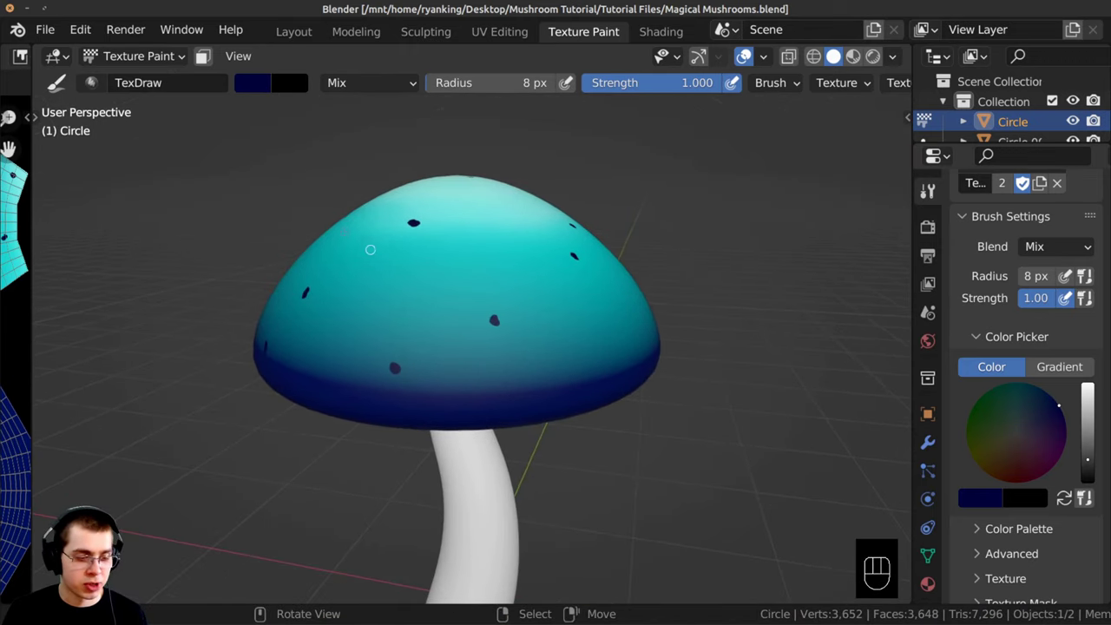
Step: Darken the brush color to hex 00011F and increase the brush radius to 55 px
{"action": "left_click", "coordinate": [250, 85]}
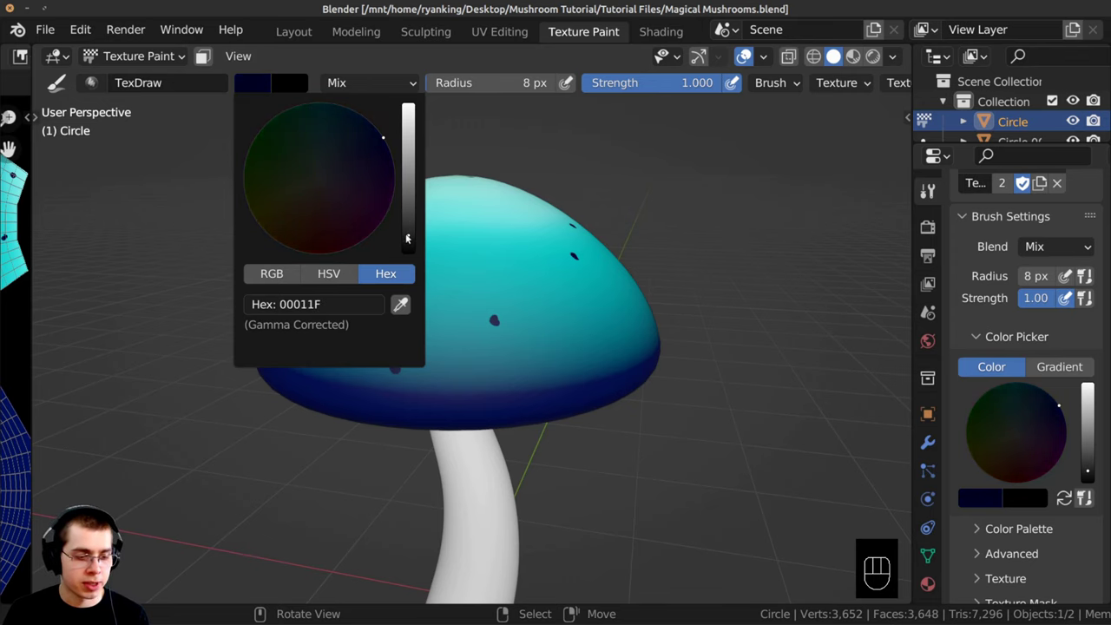
{"action": "middle_click_drag", "start_coordinate": [565, 342], "coordinate": [469, 329]}
{"action": "key", "text": "f"}
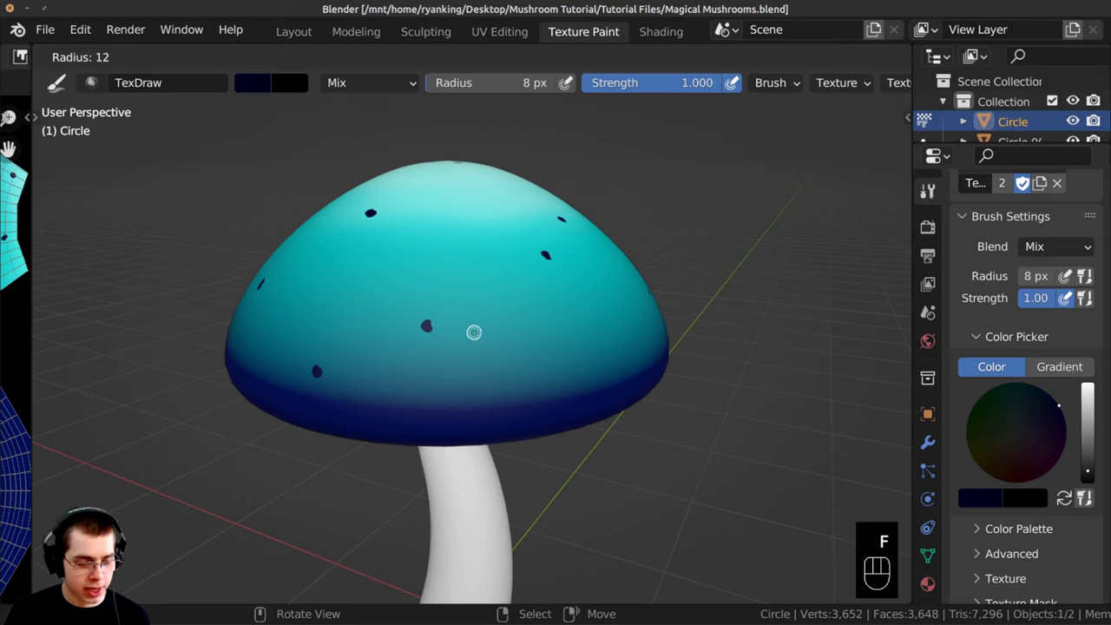
{"action": "left_click", "coordinate": [476, 333]}
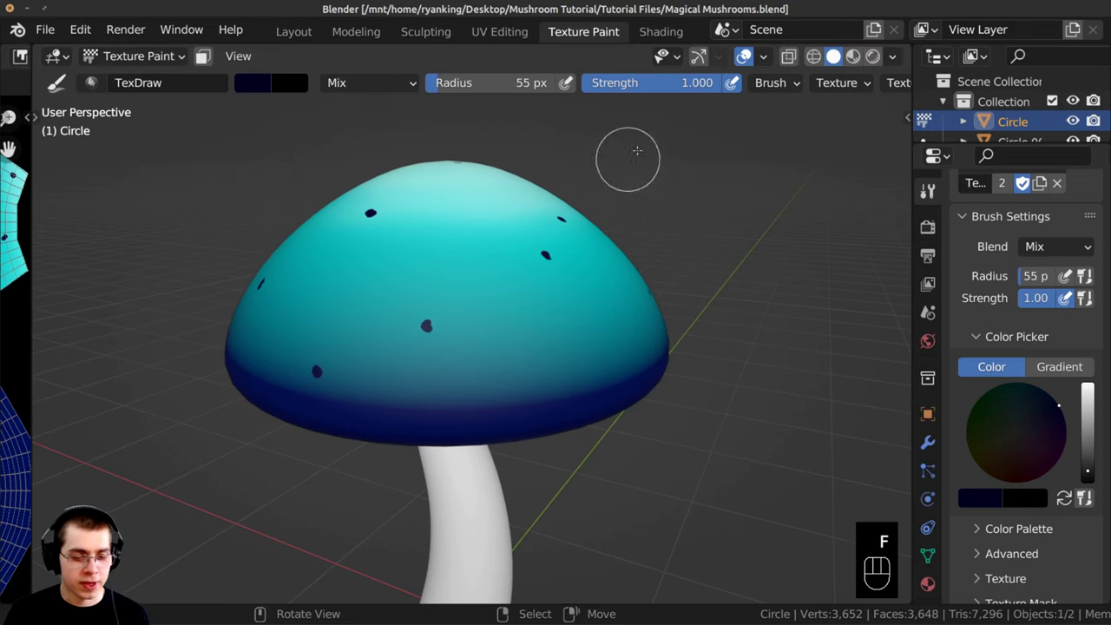
Step: Paint faint dark blue patches around the cap's blue-teal transition using a 59 px brush at 0.143 strength
{"action": "left_click_drag", "start_coordinate": [656, 93], "coordinate": [557, 91]}
{"action": "mouse_move", "coordinate": [564, 369]}
{"action": "middle_mouse_down"}
{"action": "mouse_move", "coordinate": [533, 347]}
{"action": "mouse_move", "coordinate": [486, 280]}
{"action": "mouse_move", "coordinate": [459, 322]}
{"action": "middle_mouse_up"}
{"action": "key", "text": "f"}
{"action": "left_click", "coordinate": [484, 297]}
{"action": "mouse_move", "coordinate": [439, 325]}
{"action": "middle_mouse_down"}
{"action": "mouse_move", "coordinate": [426, 335]}
{"action": "mouse_move", "coordinate": [461, 335]}
{"action": "mouse_move", "coordinate": [490, 310]}
{"action": "mouse_move", "coordinate": [385, 322]}
{"action": "mouse_move", "coordinate": [571, 339]}
{"action": "mouse_move", "coordinate": [536, 360]}
{"action": "mouse_move", "coordinate": [502, 308]}
{"action": "mouse_move", "coordinate": [536, 325]}
{"action": "middle_mouse_up"}
{"action": "mouse_move", "coordinate": [451, 322]}
{"action": "middle_mouse_down"}
{"action": "mouse_move", "coordinate": [491, 350]}
{"action": "mouse_move", "coordinate": [451, 313]}
{"action": "mouse_move", "coordinate": [458, 308]}
{"action": "middle_mouse_up"}
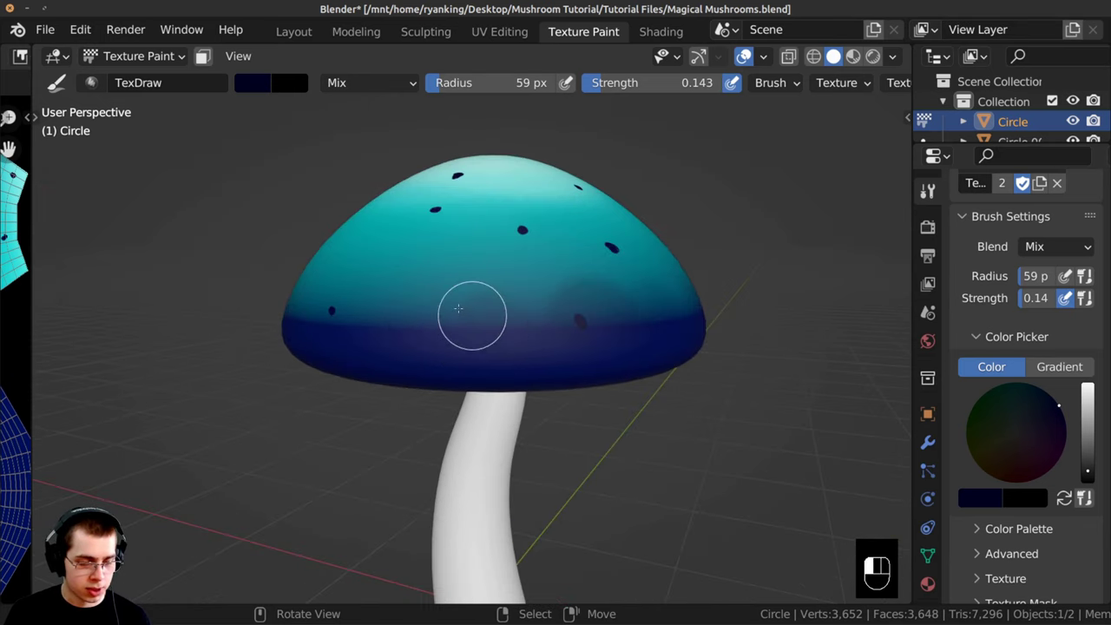
{"action": "middle_click_drag", "start_coordinate": [534, 340], "coordinate": [509, 333]}
{"action": "mouse_move", "coordinate": [425, 318]}
{"action": "middle_mouse_down", "text": "ctrl"}
{"action": "mouse_move", "coordinate": [403, 344]}
{"action": "mouse_move", "coordinate": [446, 298]}
{"action": "mouse_move", "coordinate": [486, 340]}
{"action": "mouse_move", "coordinate": [424, 348]}
{"action": "mouse_move", "coordinate": [372, 333]}
{"action": "middle_mouse_up", "text": "ctrl"}
{"action": "left_click_drag", "start_coordinate": [396, 323], "coordinate": [361, 334]}
{"action": "middle_click_drag", "start_coordinate": [361, 334], "coordinate": [434, 321]}
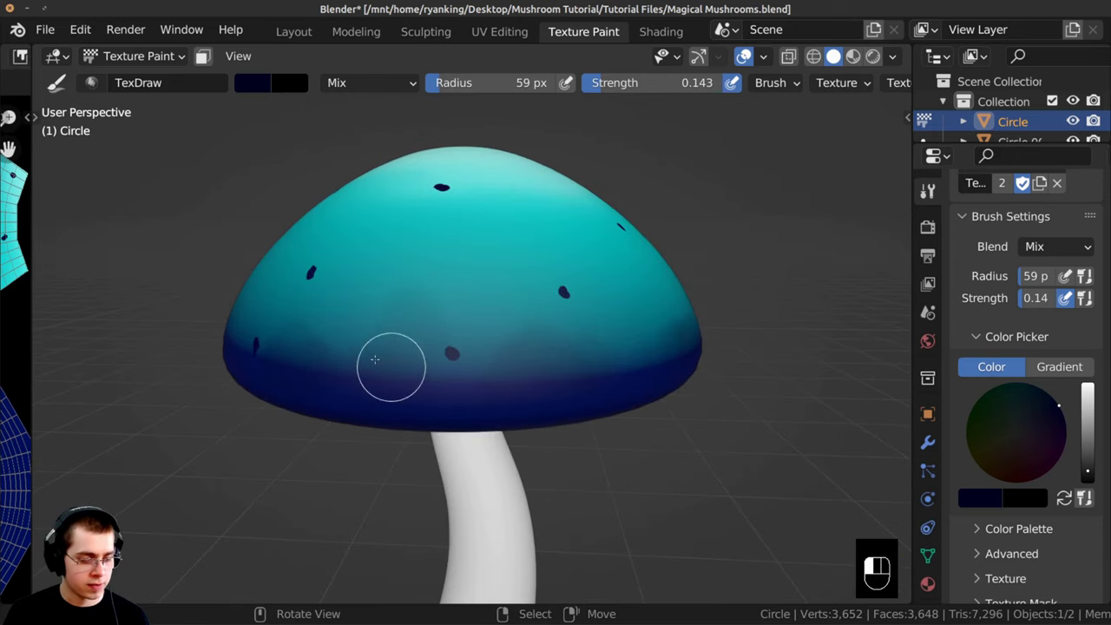
{"action": "middle_click_drag", "start_coordinate": [365, 354], "coordinate": [385, 332]}
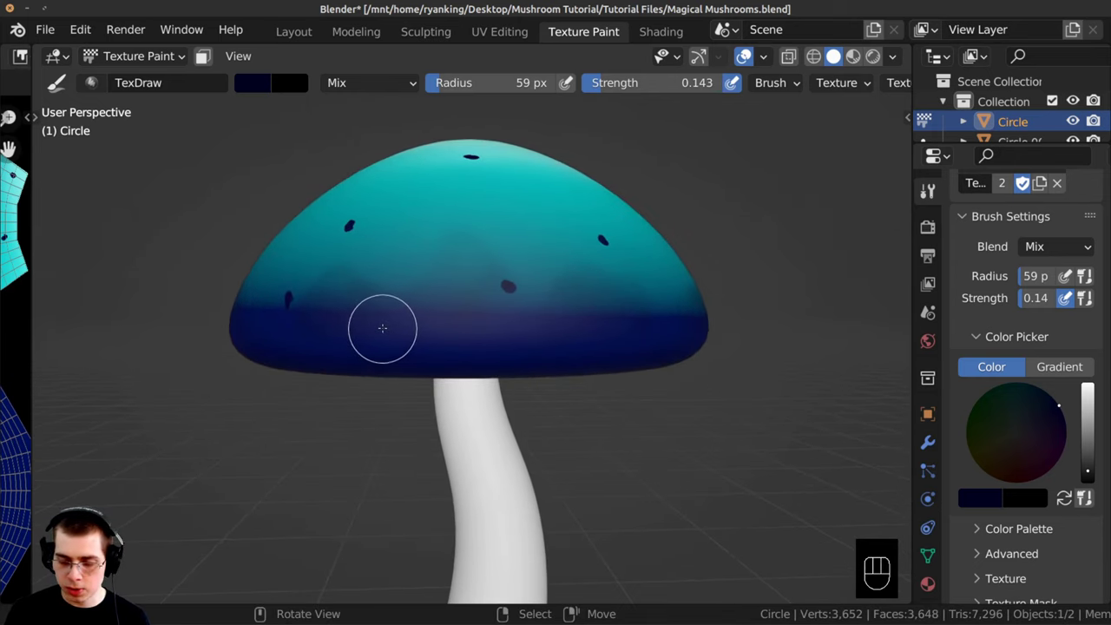
Step: Sample the dark blue from the cap's lower band and blend it up into the teal around the cap
{"action": "key", "text": "s"}
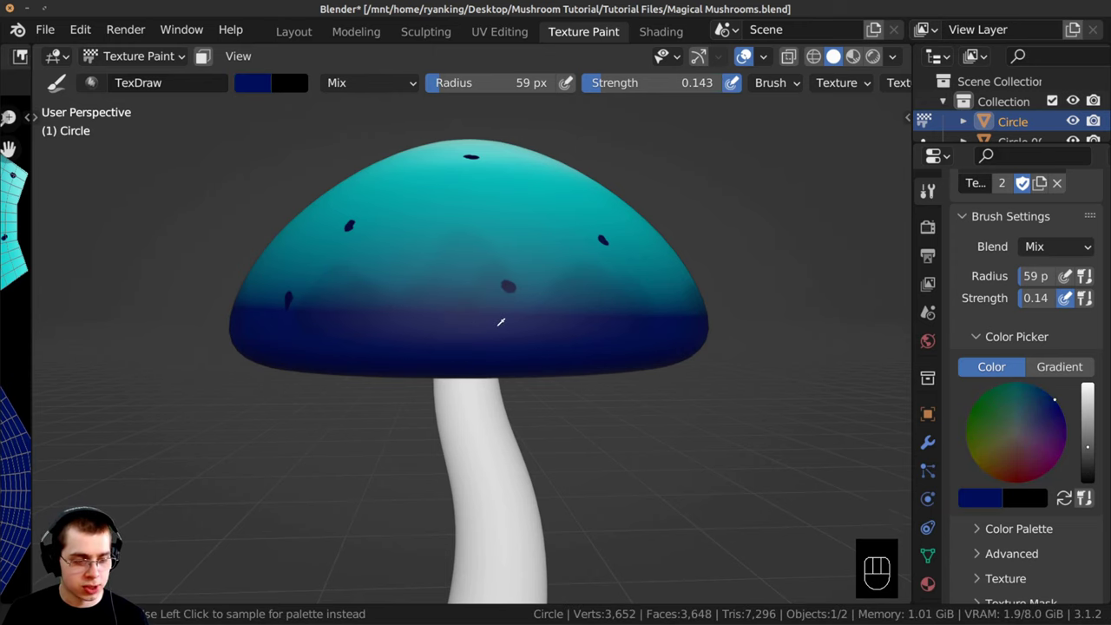
{"action": "mouse_move", "coordinate": [521, 347]}
{"action": "middle_mouse_down"}
{"action": "mouse_move", "coordinate": [495, 330]}
{"action": "mouse_move", "coordinate": [488, 300]}
{"action": "mouse_move", "coordinate": [496, 327]}
{"action": "mouse_move", "coordinate": [445, 369]}
{"action": "middle_mouse_up"}
{"action": "mouse_move", "coordinate": [523, 359]}
{"action": "middle_mouse_down"}
{"action": "mouse_move", "coordinate": [491, 335]}
{"action": "mouse_move", "coordinate": [450, 347]}
{"action": "mouse_move", "coordinate": [508, 301]}
{"action": "mouse_move", "coordinate": [484, 332]}
{"action": "middle_mouse_up"}
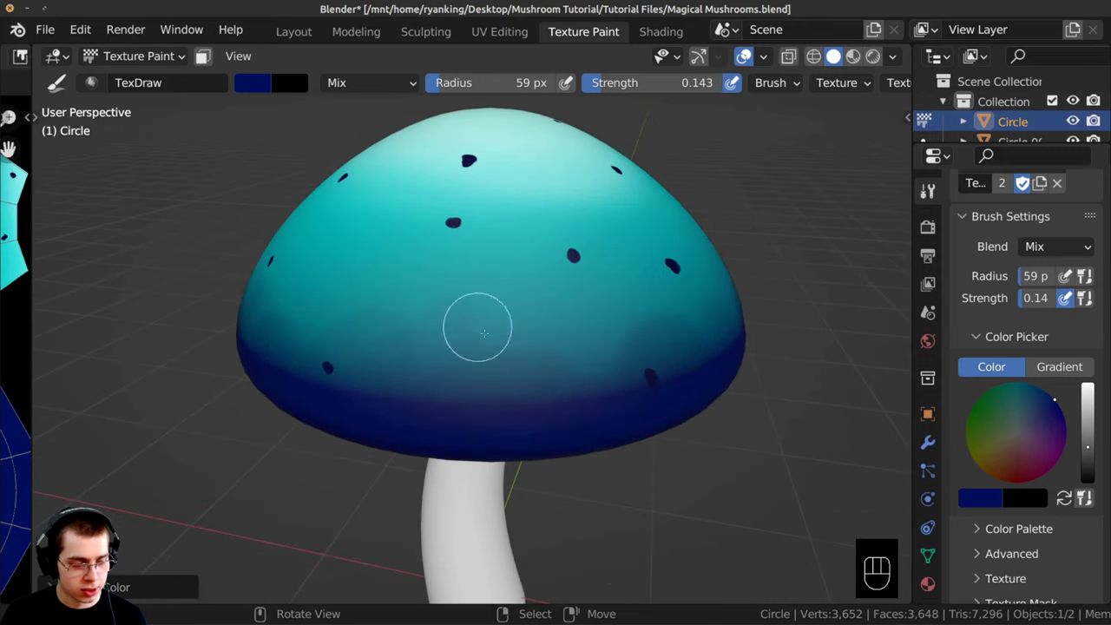
{"action": "middle_click_drag", "start_coordinate": [515, 375], "coordinate": [495, 324]}
{"action": "mouse_move", "coordinate": [594, 320]}
{"action": "middle_mouse_down"}
{"action": "mouse_move", "coordinate": [608, 335]}
{"action": "mouse_move", "coordinate": [550, 352]}
{"action": "middle_mouse_up"}
{"action": "middle_click_drag", "start_coordinate": [574, 399], "coordinate": [546, 335]}
{"action": "mouse_move", "coordinate": [619, 359]}
{"action": "middle_mouse_down"}
{"action": "mouse_move", "coordinate": [534, 332]}
{"action": "mouse_move", "coordinate": [532, 354]}
{"action": "middle_mouse_up"}
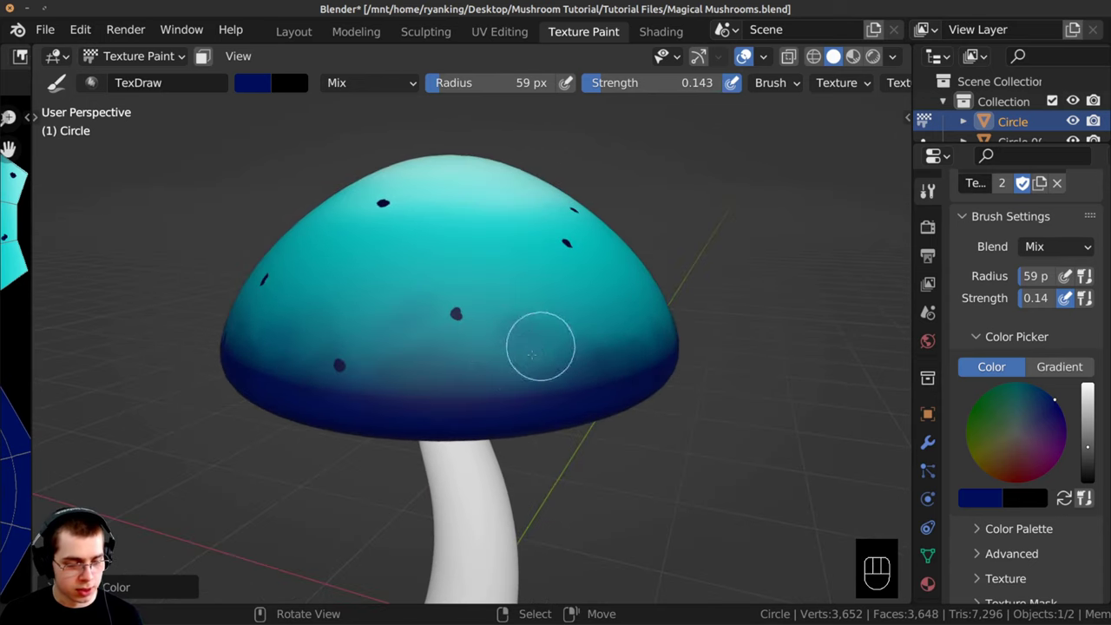
Step: Darken the brush colour to a deeper navy and shade the blue band around the cap's lower rim
{"action": "mouse_move", "coordinate": [570, 318]}
{"action": "middle_mouse_down"}
{"action": "mouse_move", "coordinate": [564, 364]}
{"action": "mouse_move", "coordinate": [513, 335]}
{"action": "mouse_move", "coordinate": [486, 287]}
{"action": "middle_mouse_up"}
{"action": "left_click", "coordinate": [252, 82]}
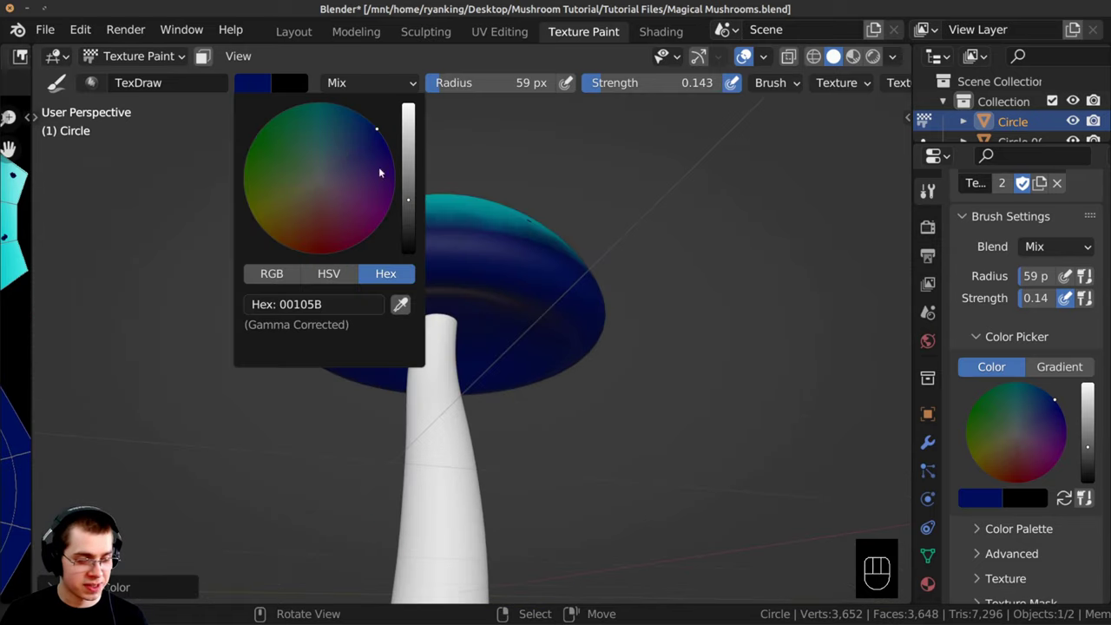
{"action": "left_click_drag", "start_coordinate": [408, 204], "coordinate": [407, 230]}
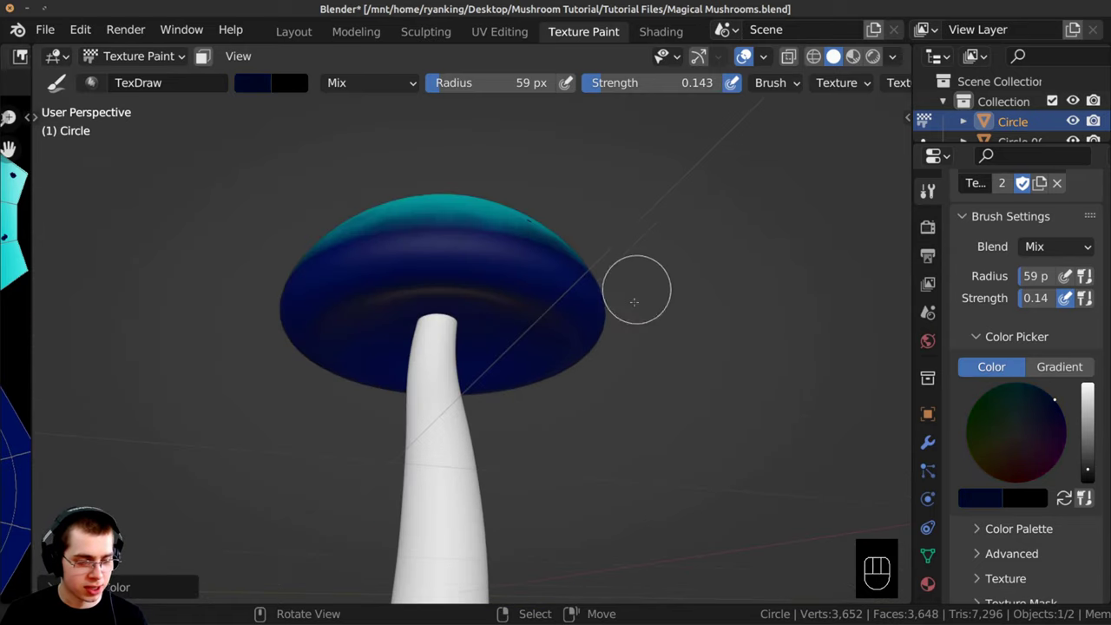
{"action": "middle_click_drag", "start_coordinate": [451, 267], "coordinate": [421, 229], "text": "ctrl"}
{"action": "mouse_move", "coordinate": [421, 228]}
{"action": "left_mouse_down"}
{"action": "mouse_move", "coordinate": [489, 246]}
{"action": "mouse_move", "coordinate": [480, 251]}
{"action": "left_mouse_up"}
{"action": "middle_click_drag", "start_coordinate": [480, 251], "coordinate": [522, 245]}
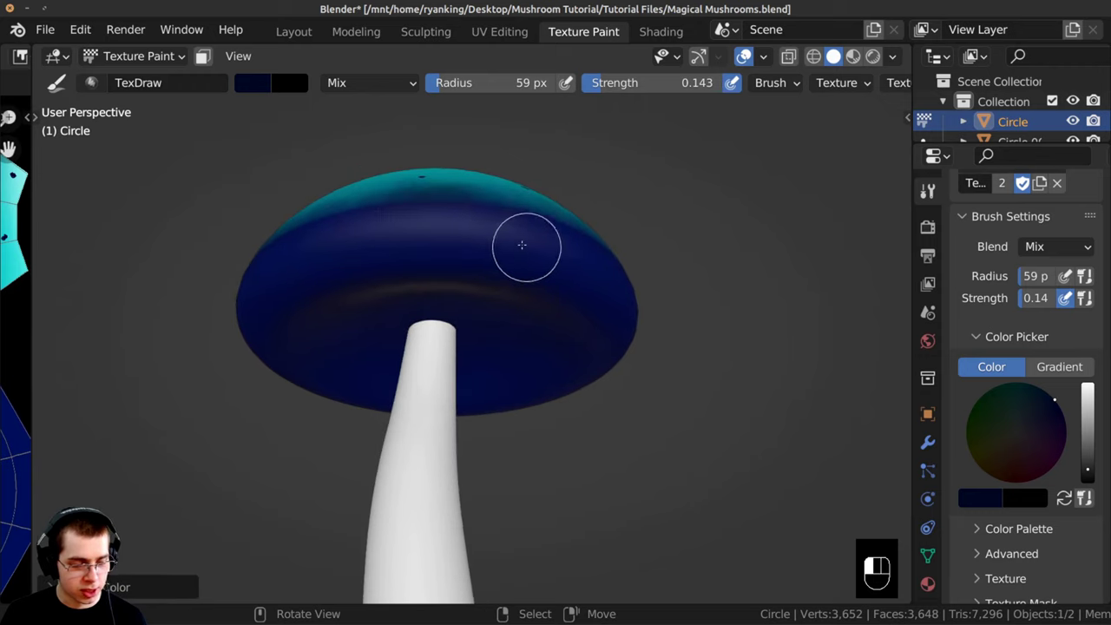
{"action": "middle_click_drag", "start_coordinate": [439, 237], "coordinate": [550, 257]}
{"action": "mouse_move", "coordinate": [410, 255]}
{"action": "middle_mouse_down"}
{"action": "mouse_move", "coordinate": [548, 269]}
{"action": "mouse_move", "coordinate": [447, 259]}
{"action": "middle_mouse_up"}
{"action": "mouse_move", "coordinate": [542, 238]}
{"action": "middle_mouse_down"}
{"action": "mouse_move", "coordinate": [503, 234]}
{"action": "mouse_move", "coordinate": [537, 229]}
{"action": "middle_mouse_up"}
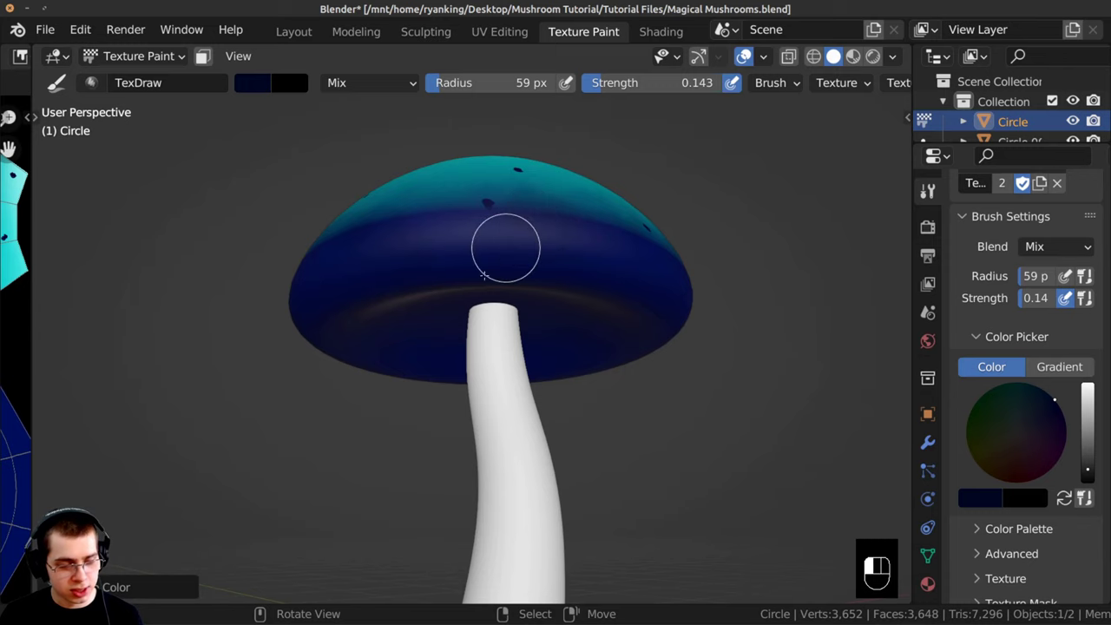
{"action": "middle_click_drag", "start_coordinate": [484, 274], "coordinate": [409, 230]}
Step: Set the brush strength to 0.242 and paint more navy around the cap's lower rim
{"action": "middle_click_drag", "start_coordinate": [504, 223], "coordinate": [414, 296]}
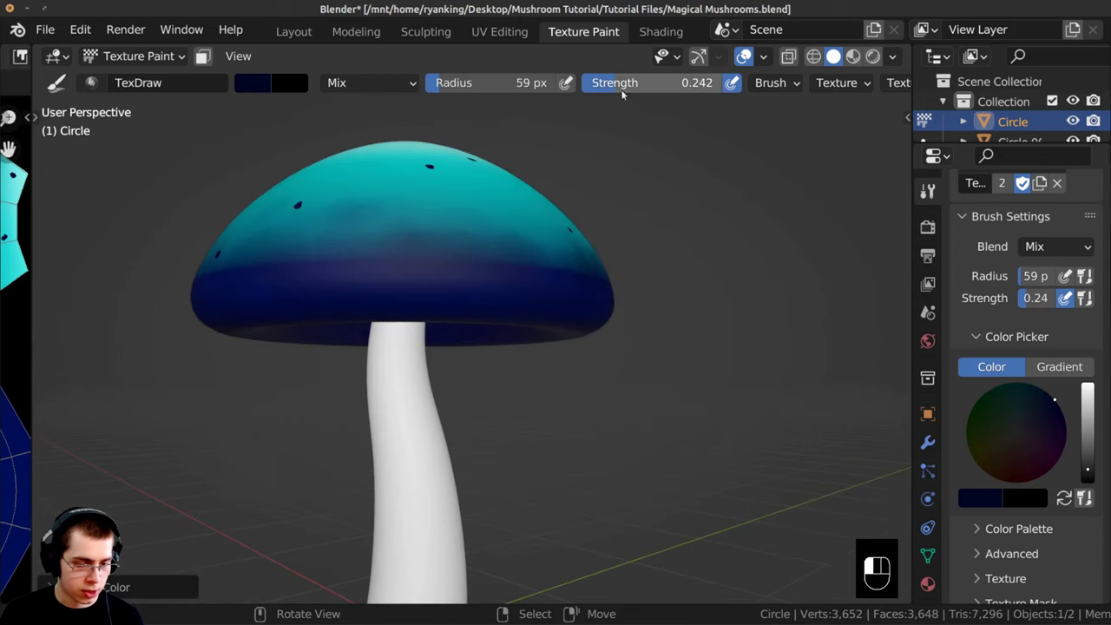
{"action": "middle_click_drag", "start_coordinate": [434, 229], "coordinate": [526, 266], "text": "shift"}
{"action": "middle_click_drag", "start_coordinate": [409, 254], "coordinate": [488, 255]}
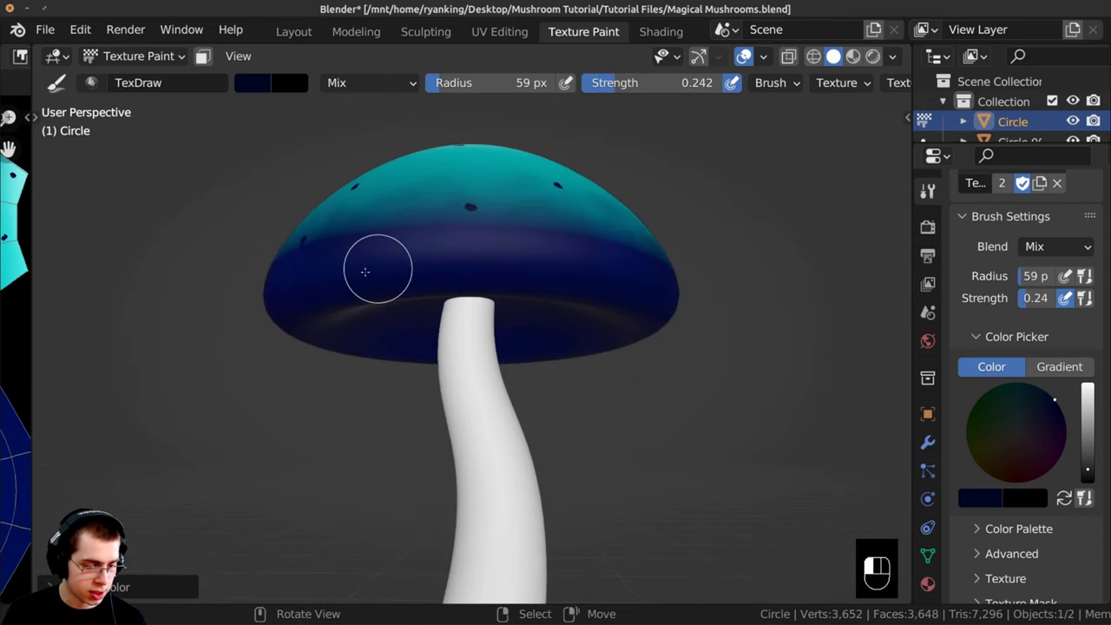
{"action": "middle_click_drag", "start_coordinate": [352, 272], "coordinate": [434, 271]}
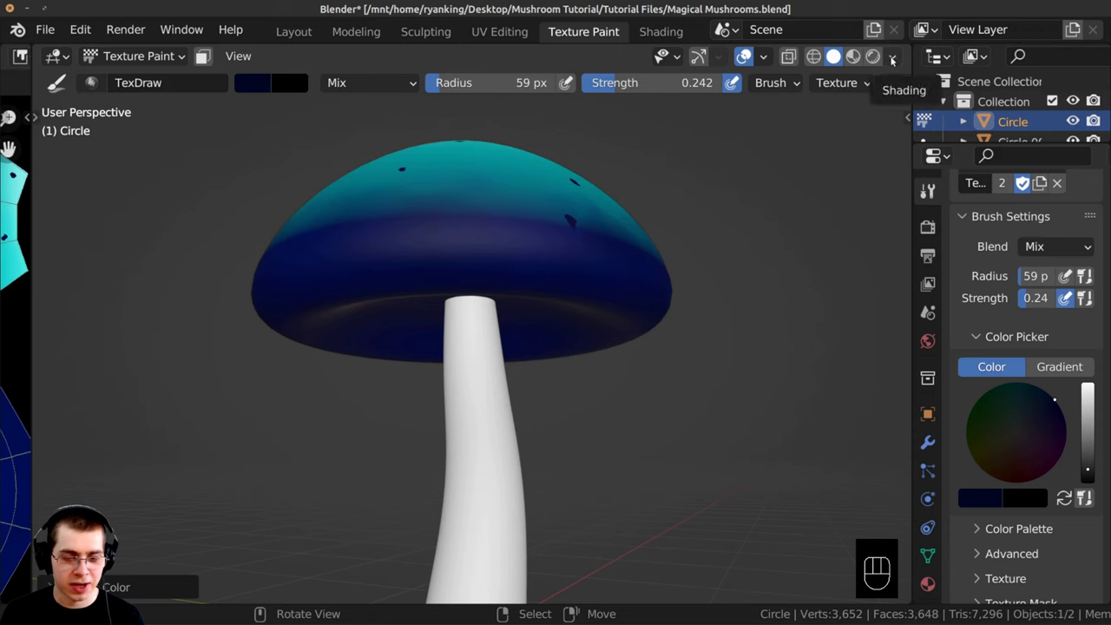
Step: Check the painted cap from several sides under Flat viewport lighting, and set the lighting back to Studio
{"action": "left_click", "coordinate": [893, 58]}
{"action": "left_click", "coordinate": [932, 156]}
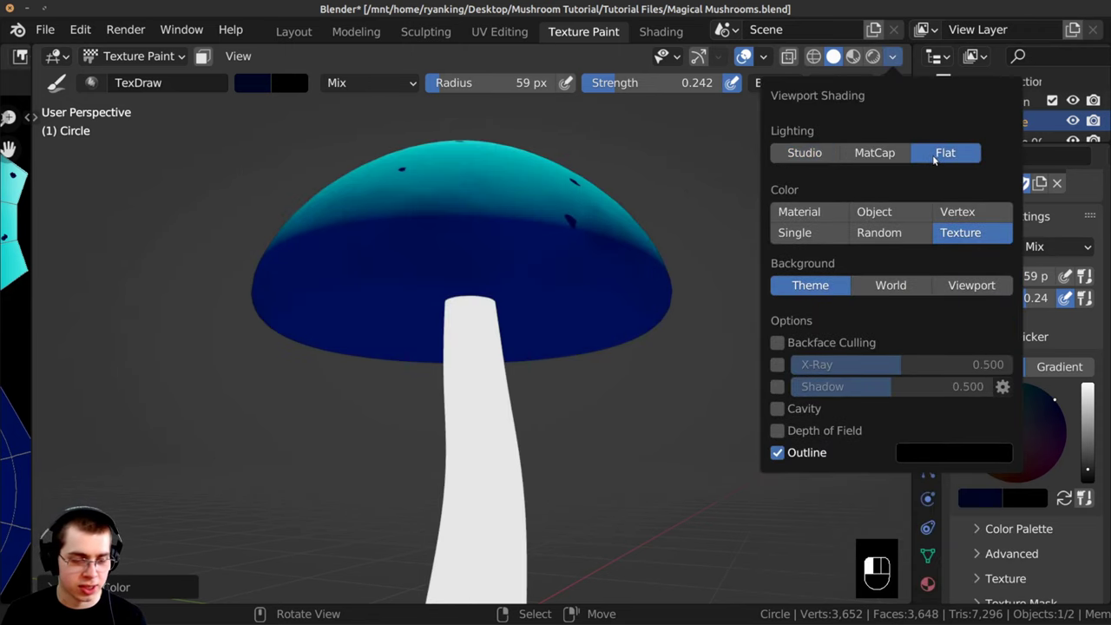
{"action": "mouse_move", "coordinate": [372, 255]}
{"action": "middle_mouse_down"}
{"action": "mouse_move", "coordinate": [396, 174]}
{"action": "mouse_move", "coordinate": [430, 347]}
{"action": "mouse_move", "coordinate": [444, 306]}
{"action": "mouse_move", "coordinate": [446, 208]}
{"action": "middle_mouse_up"}
{"action": "middle_click_drag", "start_coordinate": [352, 199], "coordinate": [452, 382]}
{"action": "middle_click_drag", "start_coordinate": [452, 381], "coordinate": [428, 287], "text": "ctrl"}
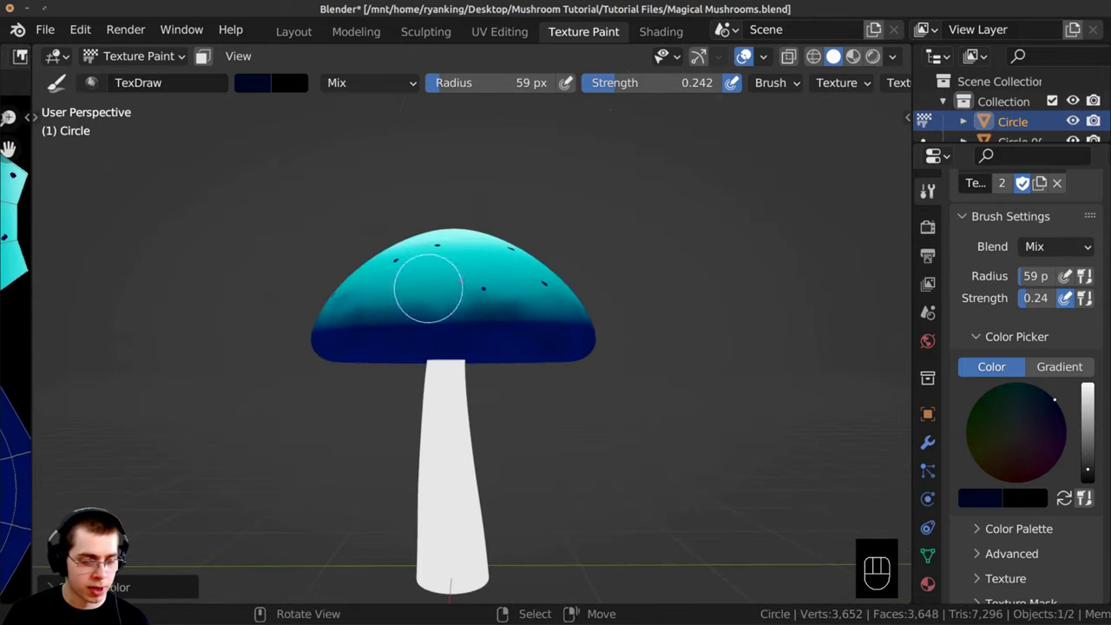
{"action": "left_click", "coordinate": [891, 56]}
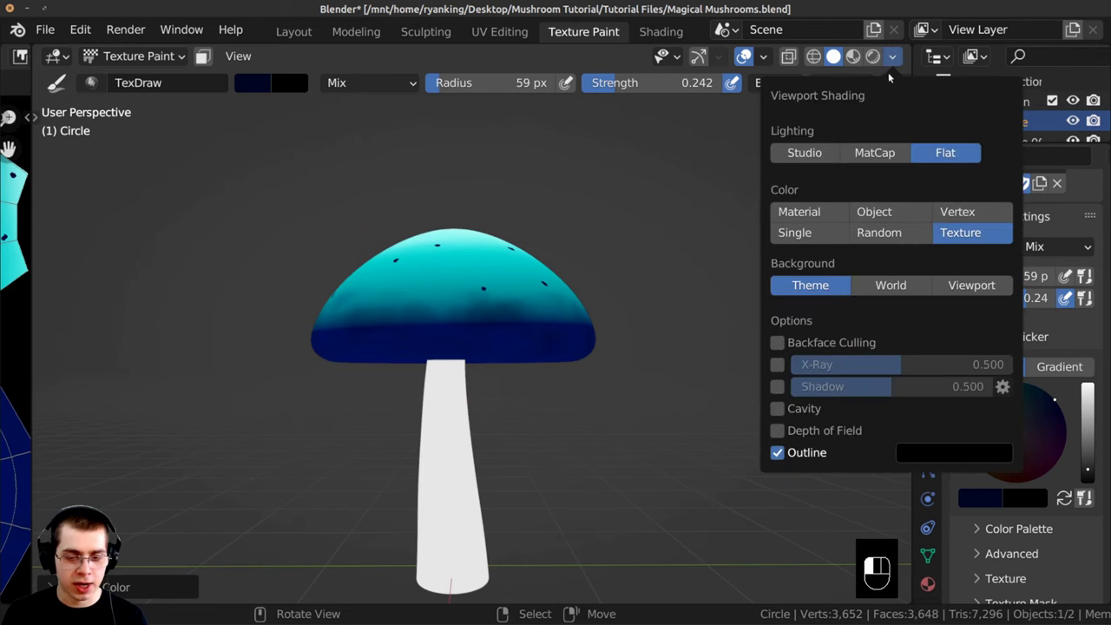
{"action": "left_click", "coordinate": [804, 153]}
{"action": "left_click", "coordinate": [866, 208]}
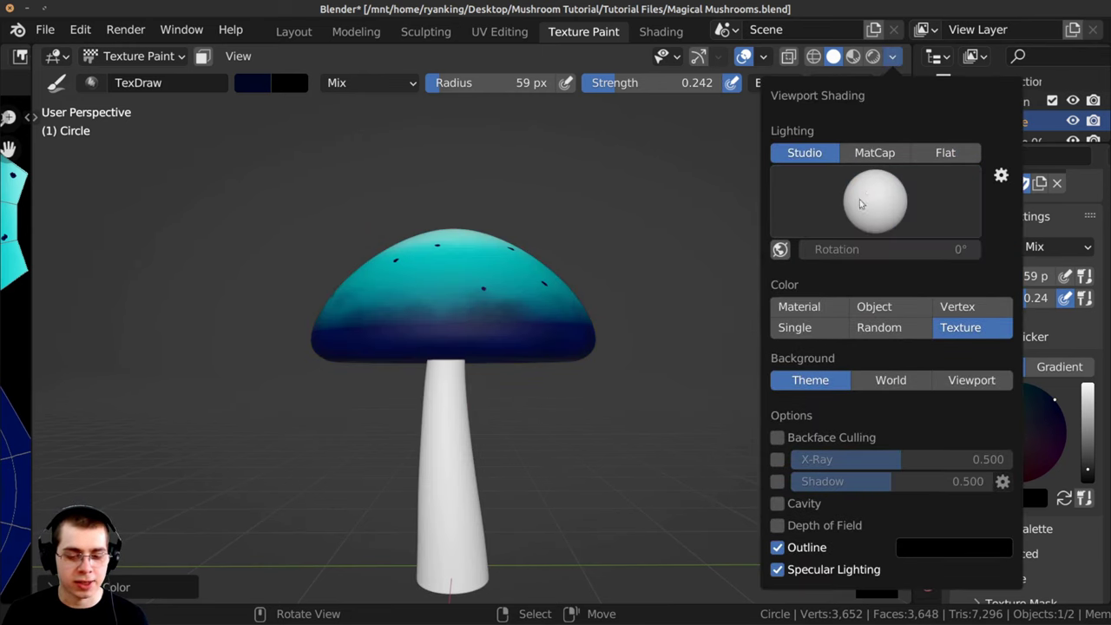
Step: Hide the mushroom's stem in the Layout workspace, and return to Texture Paint with the cap selected
{"action": "mouse_move", "coordinate": [502, 372]}
{"action": "middle_mouse_down"}
{"action": "mouse_move", "coordinate": [385, 419]}
{"action": "mouse_move", "coordinate": [402, 538]}
{"action": "middle_mouse_up"}
{"action": "mouse_move", "coordinate": [402, 463]}
{"action": "middle_mouse_down"}
{"action": "mouse_move", "coordinate": [278, 283]}
{"action": "mouse_move", "coordinate": [304, 139]}
{"action": "middle_mouse_up"}
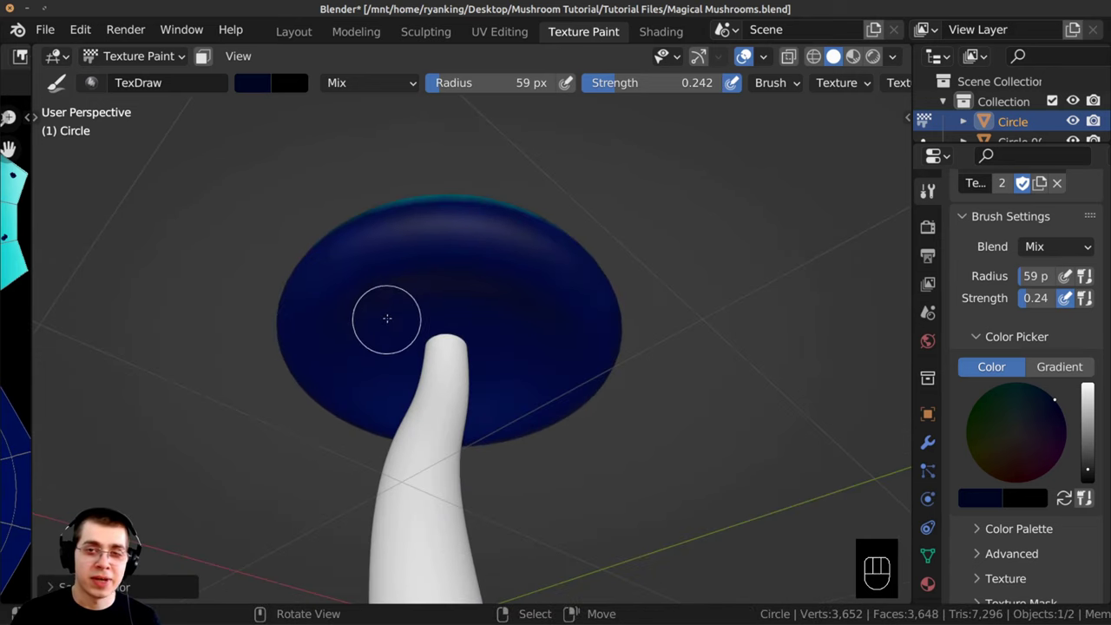
{"action": "middle_click_drag", "start_coordinate": [387, 319], "coordinate": [451, 248]}
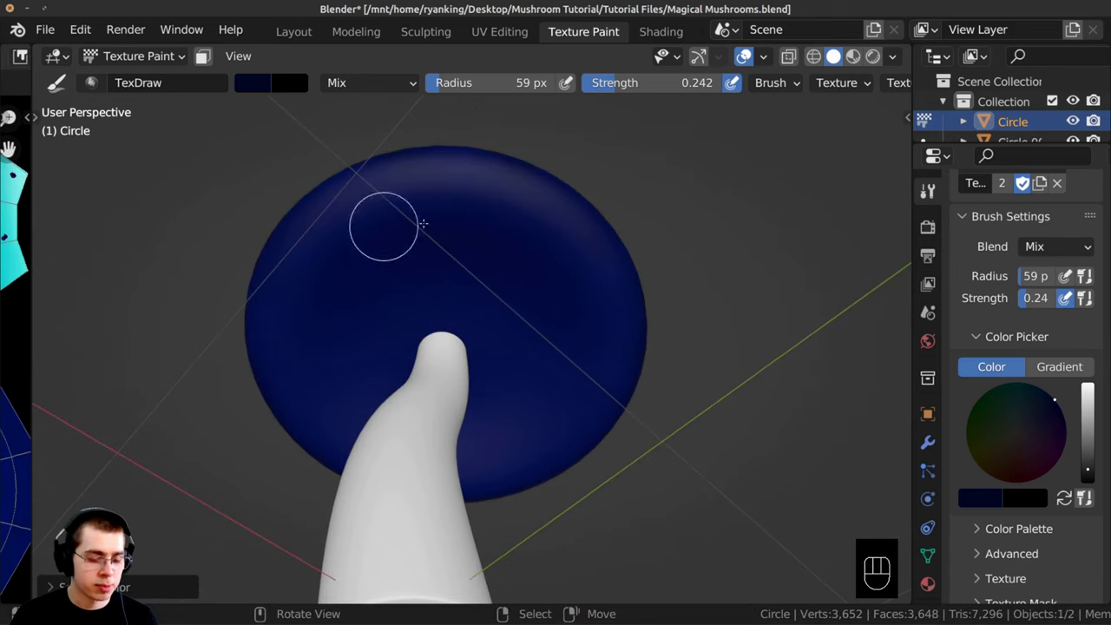
{"action": "middle_click_drag", "start_coordinate": [399, 280], "coordinate": [440, 436]}
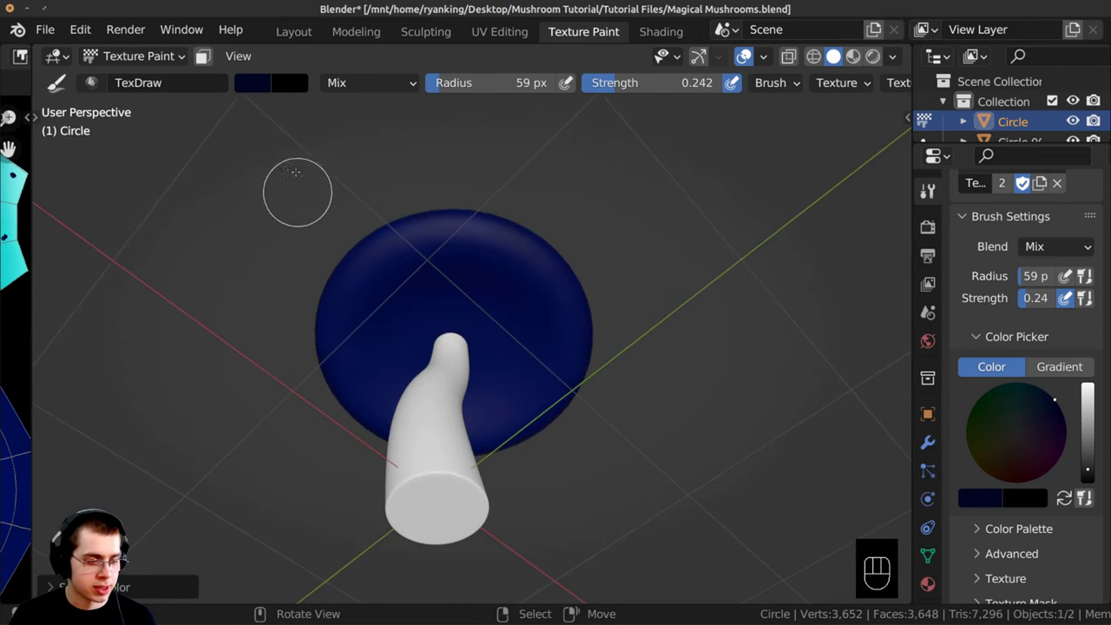
{"action": "left_click", "coordinate": [292, 33]}
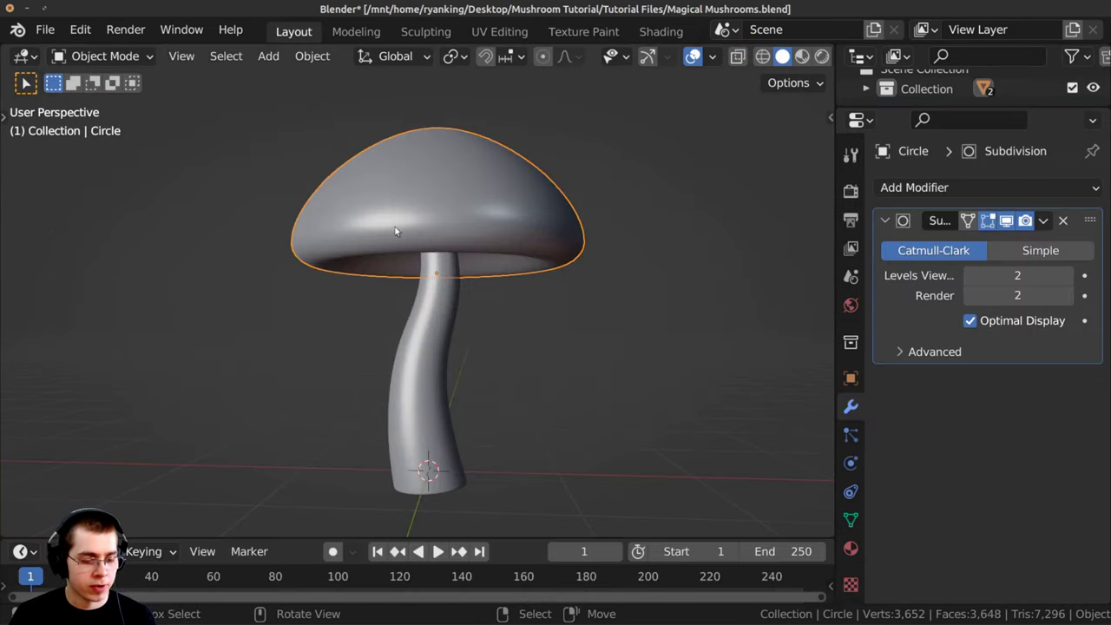
{"action": "left_click", "coordinate": [419, 352]}
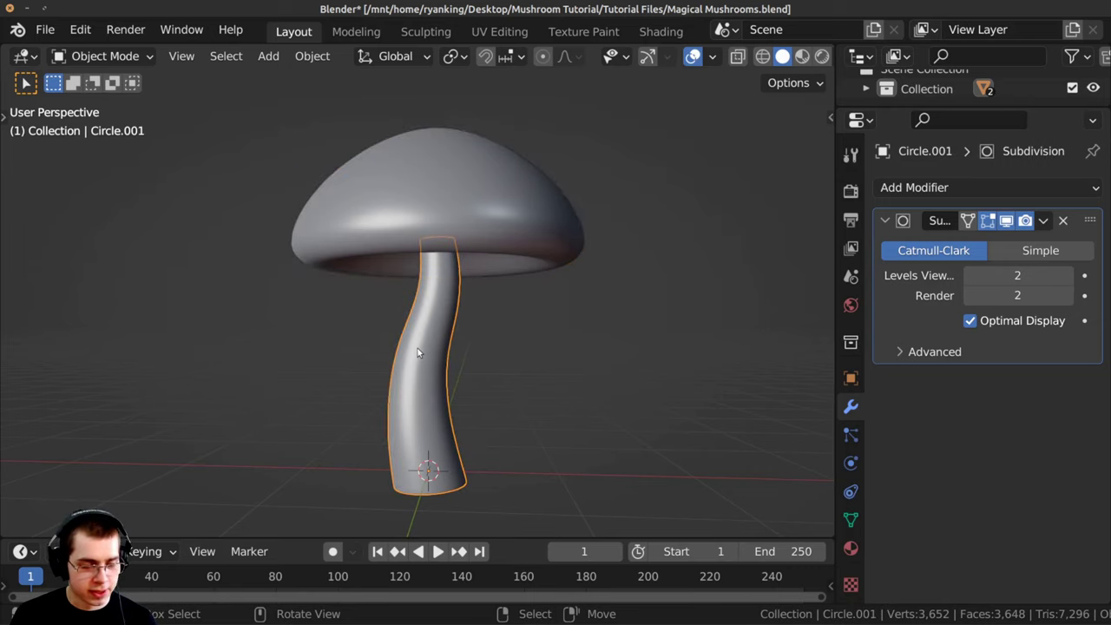
{"action": "key", "text": "h"}
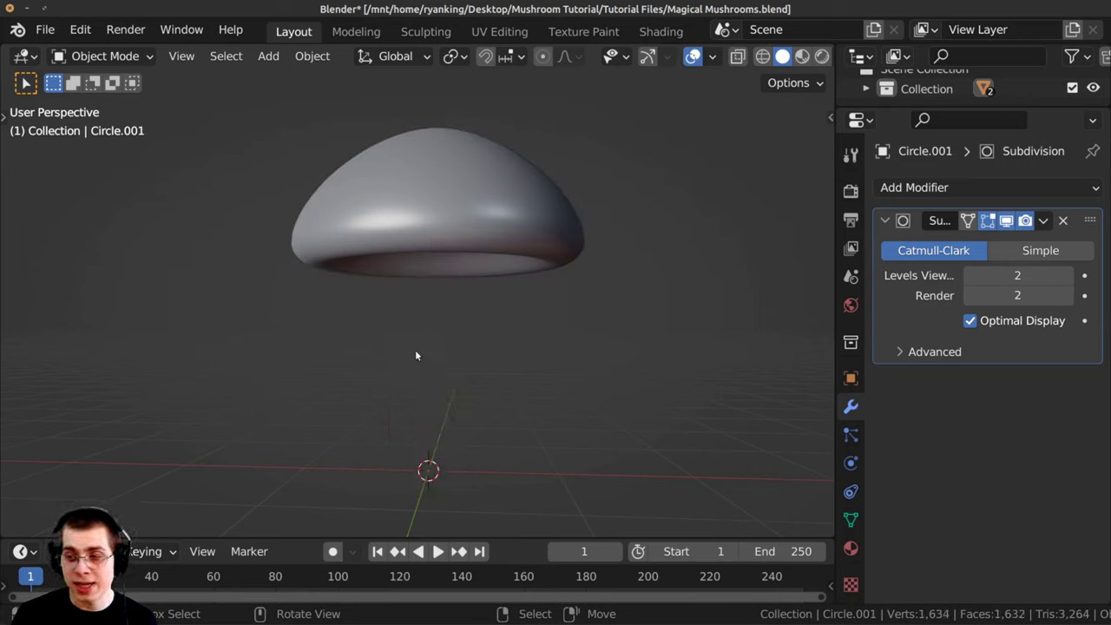
{"action": "left_click", "coordinate": [378, 214]}
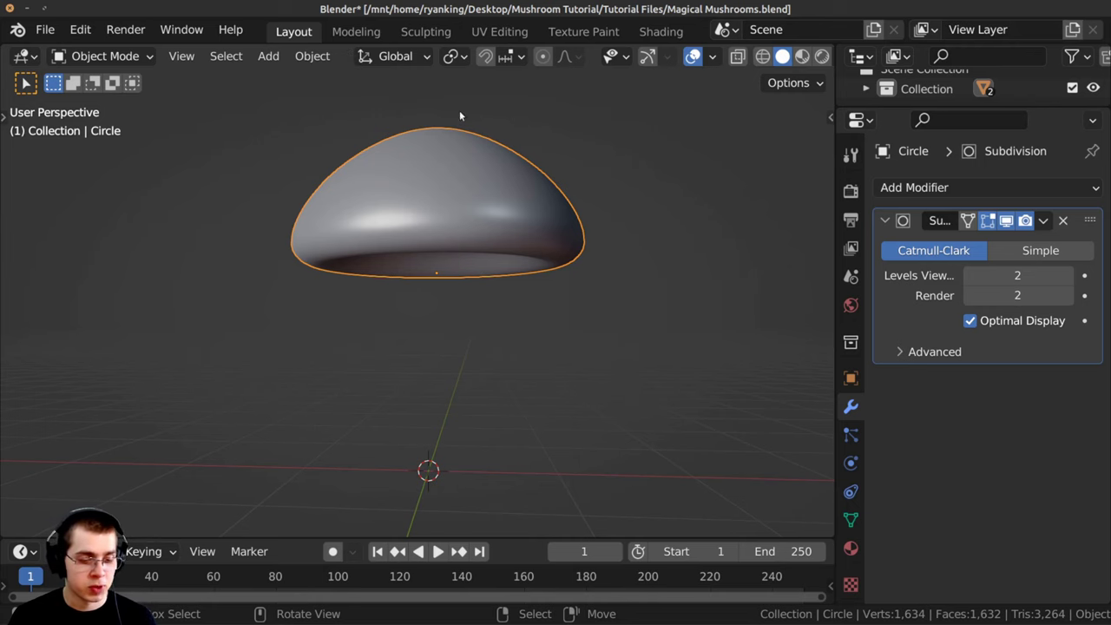
{"action": "left_click", "coordinate": [566, 31]}
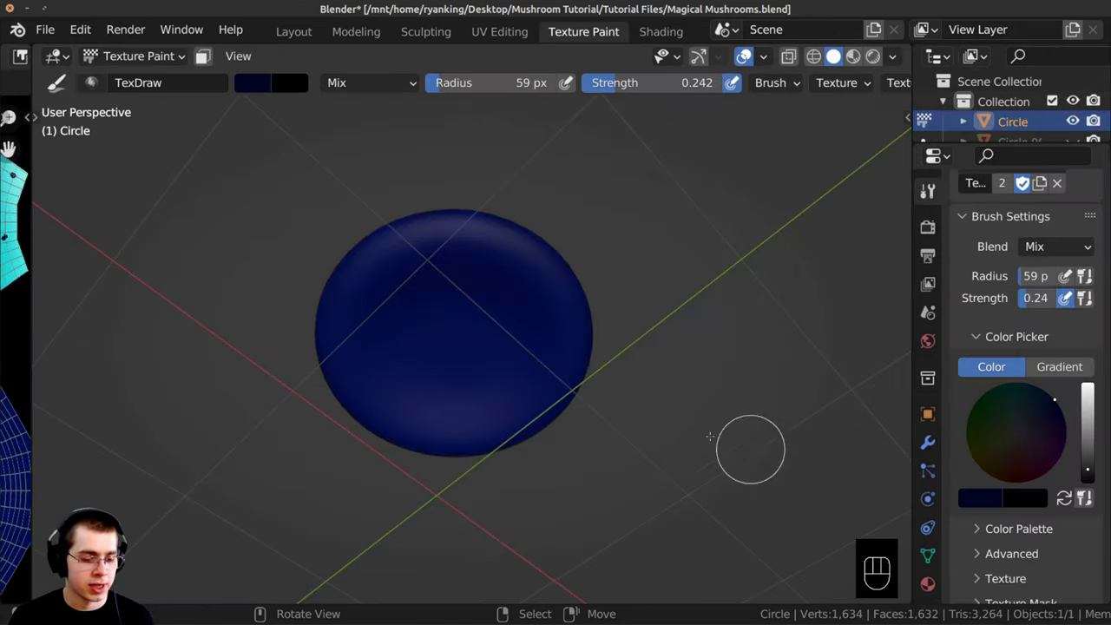
Step: Set the brush strength to 1.000 and sample the light cyan from the cap's upper surface
{"action": "middle_click_drag", "start_coordinate": [470, 421], "coordinate": [514, 354]}
{"action": "scroll", "coordinate": [490, 320], "scroll_direction": "up", "scroll_amount": 2}
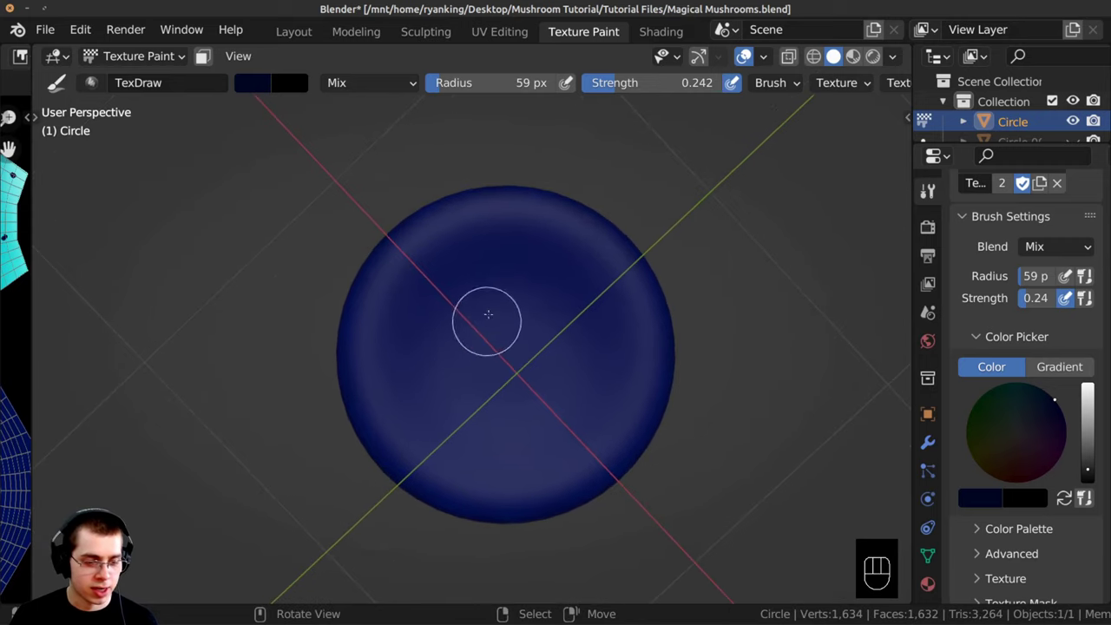
{"action": "left_click_drag", "start_coordinate": [625, 91], "coordinate": [736, 96]}
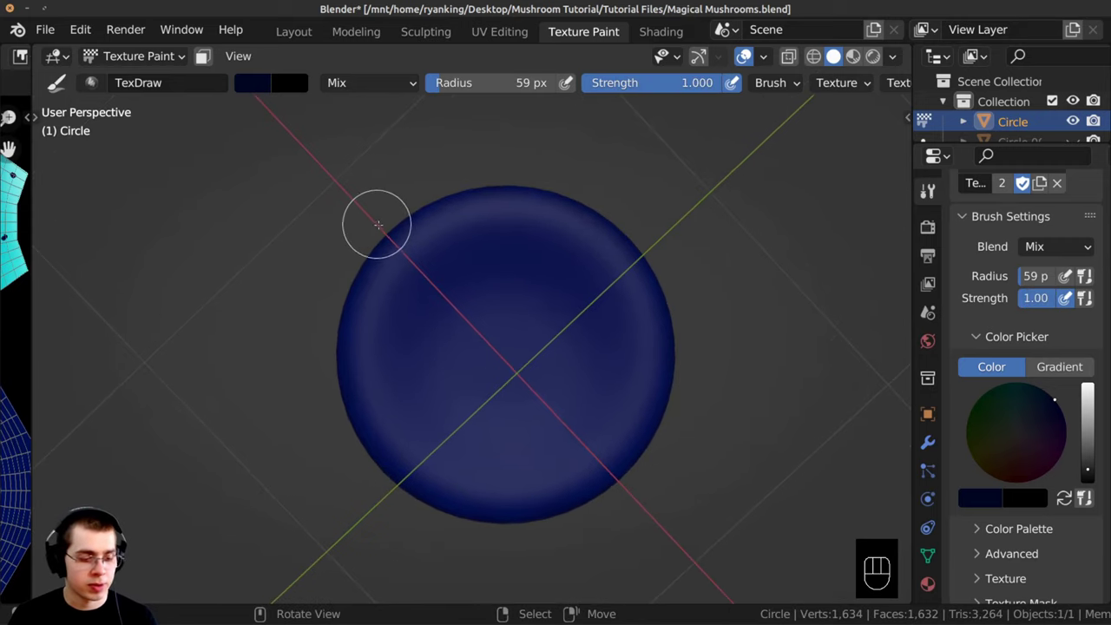
{"action": "middle_click_drag", "start_coordinate": [360, 173], "coordinate": [427, 432]}
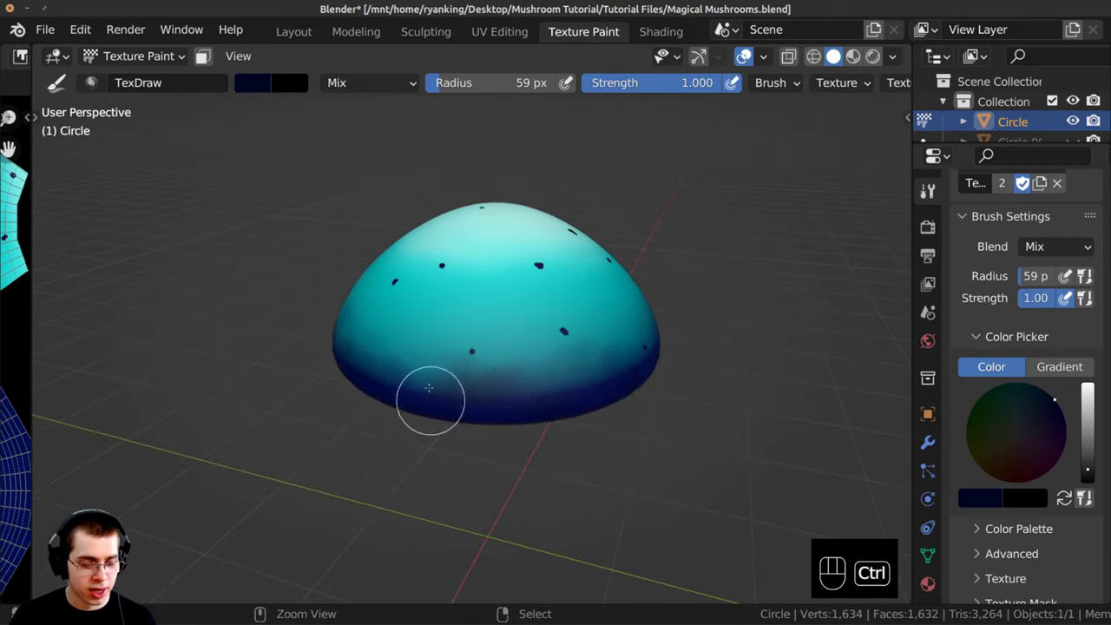
{"action": "mouse_move", "coordinate": [428, 272]}
{"action": "middle_mouse_down"}
{"action": "mouse_move", "coordinate": [426, 305]}
{"action": "mouse_move", "coordinate": [460, 294]}
{"action": "middle_mouse_up"}
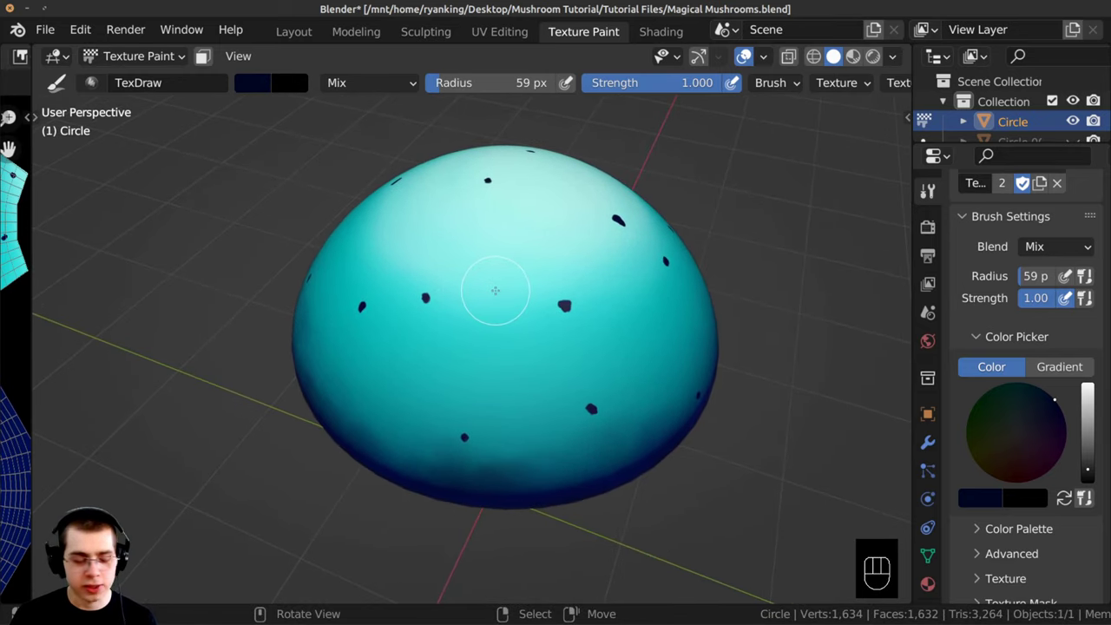
{"action": "key", "text": "s"}
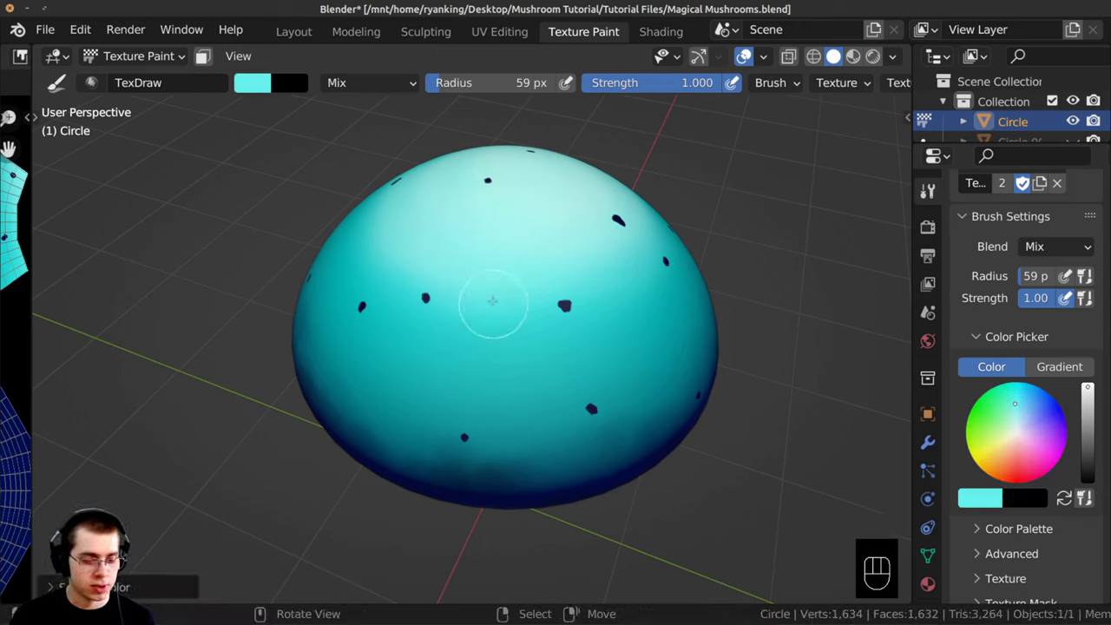
Step: Paint light cyan on the cap's underside with the brush enlarged to 99 px, and save the file
{"action": "mouse_move", "coordinate": [391, 165]}
{"action": "middle_mouse_down"}
{"action": "mouse_move", "coordinate": [521, 344]}
{"action": "mouse_move", "coordinate": [511, 330]}
{"action": "middle_mouse_up"}
{"action": "key", "text": "f"}
{"action": "left_click", "coordinate": [553, 352]}
{"action": "left_click", "coordinate": [515, 340]}
{"action": "scroll", "coordinate": [511, 329], "scroll_direction": "up", "scroll_amount": 1}
{"action": "mouse_move", "coordinate": [510, 329]}
{"action": "left_mouse_down"}
{"action": "mouse_move", "coordinate": [509, 310]}
{"action": "mouse_move", "coordinate": [521, 397]}
{"action": "mouse_move", "coordinate": [472, 347]}
{"action": "mouse_move", "coordinate": [467, 315]}
{"action": "mouse_move", "coordinate": [528, 279]}
{"action": "mouse_move", "coordinate": [591, 372]}
{"action": "mouse_move", "coordinate": [559, 342]}
{"action": "mouse_move", "coordinate": [513, 223]}
{"action": "mouse_move", "coordinate": [516, 396]}
{"action": "mouse_move", "coordinate": [485, 265]}
{"action": "mouse_move", "coordinate": [607, 285]}
{"action": "mouse_move", "coordinate": [612, 391]}
{"action": "mouse_move", "coordinate": [526, 229]}
{"action": "mouse_move", "coordinate": [578, 239]}
{"action": "mouse_move", "coordinate": [625, 280]}
{"action": "mouse_move", "coordinate": [533, 280]}
{"action": "left_mouse_up"}
{"action": "key", "text": "f"}
{"action": "left_click", "coordinate": [509, 330]}
{"action": "key", "text": "ctrl+s"}
Step: Extend the light cyan across the whole underside towards the cap's rim, leaving a dark blue border
{"action": "mouse_move", "coordinate": [547, 292]}
{"action": "middle_mouse_down"}
{"action": "mouse_move", "coordinate": [397, 255]}
{"action": "mouse_move", "coordinate": [408, 228]}
{"action": "mouse_move", "coordinate": [372, 278]}
{"action": "middle_mouse_up"}
{"action": "mouse_move", "coordinate": [373, 278]}
{"action": "left_mouse_down"}
{"action": "mouse_move", "coordinate": [365, 376]}
{"action": "mouse_move", "coordinate": [420, 420]}
{"action": "left_mouse_up"}
{"action": "middle_click_drag", "start_coordinate": [431, 460], "coordinate": [414, 422]}
{"action": "mouse_move", "coordinate": [414, 422]}
{"action": "left_mouse_down"}
{"action": "mouse_move", "coordinate": [528, 468]}
{"action": "mouse_move", "coordinate": [618, 449]}
{"action": "mouse_move", "coordinate": [699, 342]}
{"action": "mouse_move", "coordinate": [682, 191]}
{"action": "mouse_move", "coordinate": [577, 122]}
{"action": "mouse_move", "coordinate": [589, 145]}
{"action": "mouse_move", "coordinate": [465, 139]}
{"action": "left_mouse_up"}
{"action": "middle_click_drag", "start_coordinate": [469, 149], "coordinate": [489, 160]}
{"action": "scroll", "coordinate": [498, 203], "scroll_direction": "down", "scroll_amount": 1}
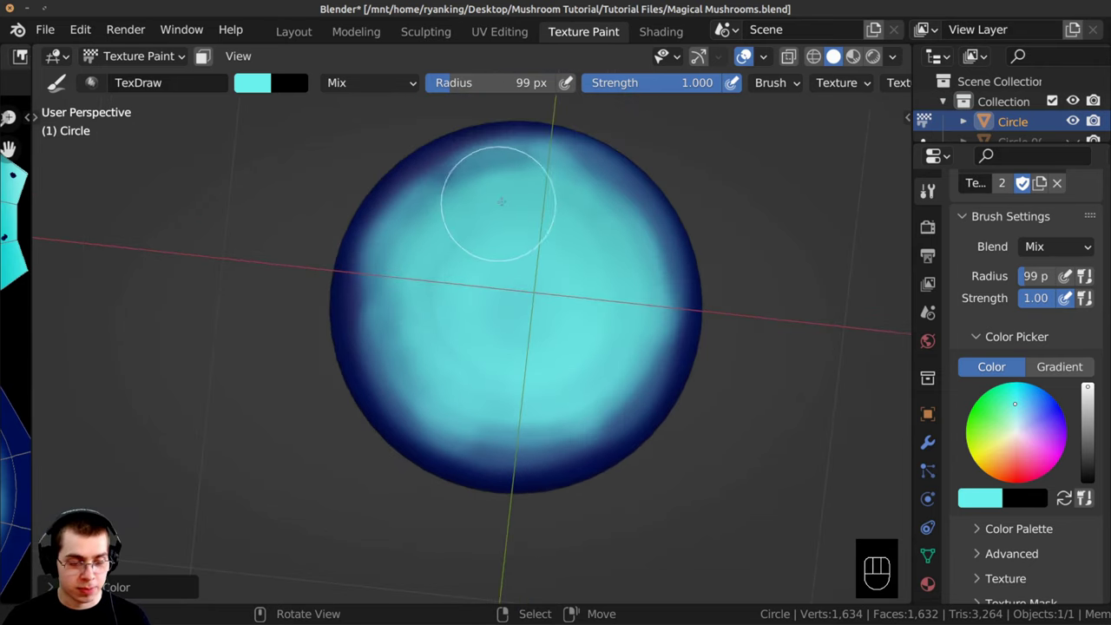
{"action": "mouse_move", "coordinate": [499, 178]}
{"action": "left_mouse_down"}
{"action": "mouse_move", "coordinate": [437, 207]}
{"action": "mouse_move", "coordinate": [530, 177]}
{"action": "mouse_move", "coordinate": [567, 188]}
{"action": "mouse_move", "coordinate": [599, 213]}
{"action": "mouse_move", "coordinate": [635, 282]}
{"action": "mouse_move", "coordinate": [628, 359]}
{"action": "mouse_move", "coordinate": [572, 404]}
{"action": "mouse_move", "coordinate": [444, 397]}
{"action": "mouse_move", "coordinate": [484, 422]}
{"action": "mouse_move", "coordinate": [396, 332]}
{"action": "mouse_move", "coordinate": [379, 268]}
{"action": "mouse_move", "coordinate": [442, 206]}
{"action": "mouse_move", "coordinate": [494, 182]}
{"action": "left_mouse_up"}
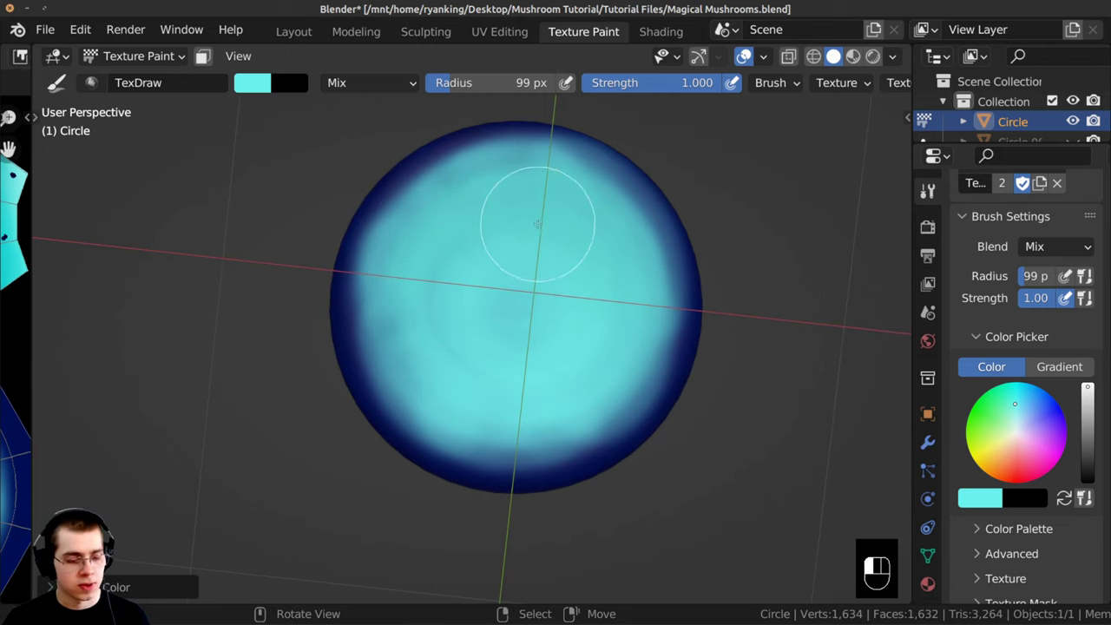
Step: Fill in the remaining uneven areas of light cyan near the underside's rim, keeping the dark blue border
{"action": "mouse_move", "coordinate": [559, 230]}
{"action": "left_mouse_down"}
{"action": "mouse_move", "coordinate": [452, 194]}
{"action": "mouse_move", "coordinate": [541, 178]}
{"action": "mouse_move", "coordinate": [620, 249]}
{"action": "mouse_move", "coordinate": [393, 325]}
{"action": "mouse_move", "coordinate": [428, 241]}
{"action": "mouse_move", "coordinate": [602, 369]}
{"action": "mouse_move", "coordinate": [481, 229]}
{"action": "left_mouse_up"}
{"action": "mouse_move", "coordinate": [481, 229]}
{"action": "middle_mouse_down"}
{"action": "mouse_move", "coordinate": [495, 210]}
{"action": "mouse_move", "coordinate": [497, 156]}
{"action": "mouse_move", "coordinate": [585, 231]}
{"action": "middle_mouse_up"}
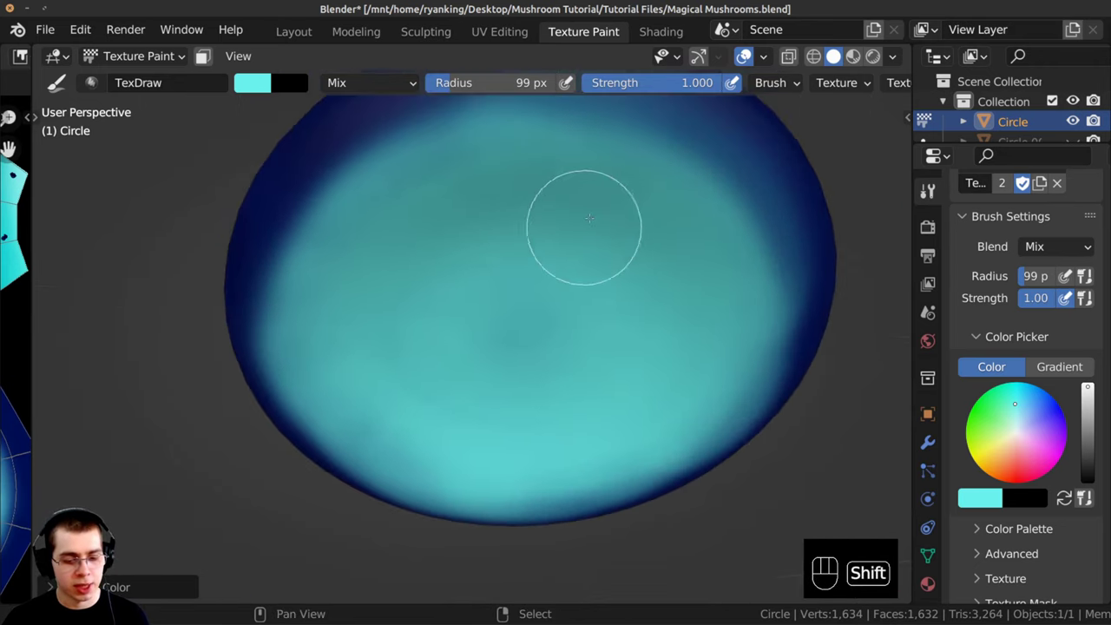
{"action": "scroll", "coordinate": [572, 225], "scroll_direction": "down", "scroll_amount": 3}
{"action": "left_click_drag", "start_coordinate": [550, 217], "coordinate": [581, 232]}
{"action": "middle_click_drag", "start_coordinate": [424, 224], "coordinate": [494, 213]}
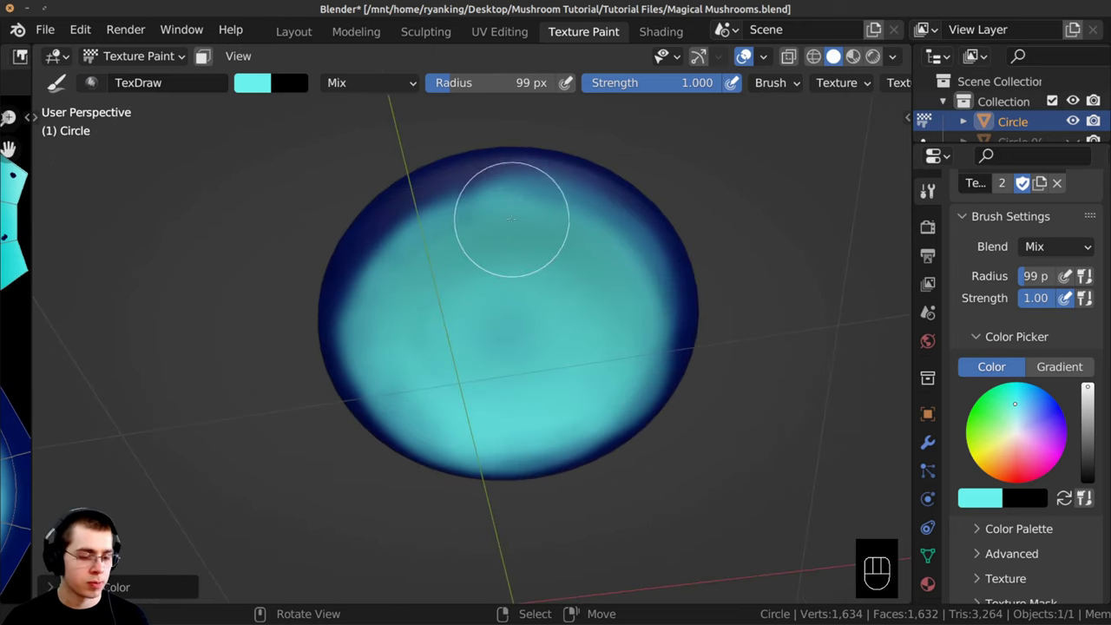
{"action": "middle_click_drag", "start_coordinate": [397, 255], "coordinate": [497, 222]}
{"action": "left_click_drag", "start_coordinate": [507, 223], "coordinate": [409, 287]}
{"action": "middle_click_drag", "start_coordinate": [409, 287], "coordinate": [460, 287]}
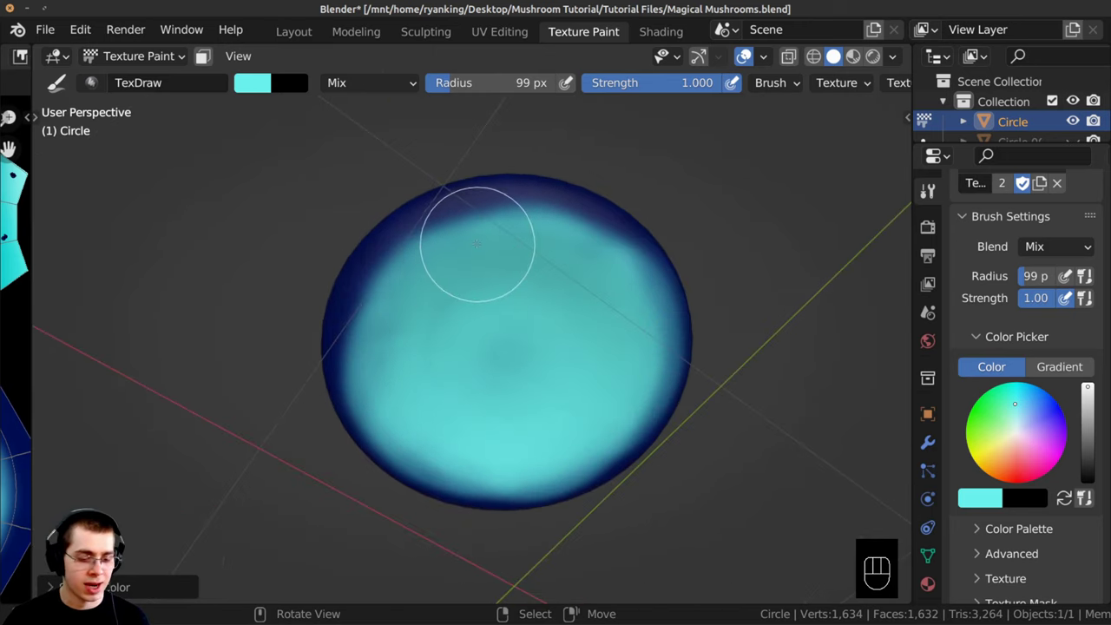
{"action": "left_click_drag", "start_coordinate": [478, 243], "coordinate": [409, 301]}
{"action": "mouse_move", "coordinate": [457, 290]}
{"action": "middle_mouse_down"}
{"action": "mouse_move", "coordinate": [497, 325]}
{"action": "mouse_move", "coordinate": [391, 236]}
{"action": "middle_mouse_up"}
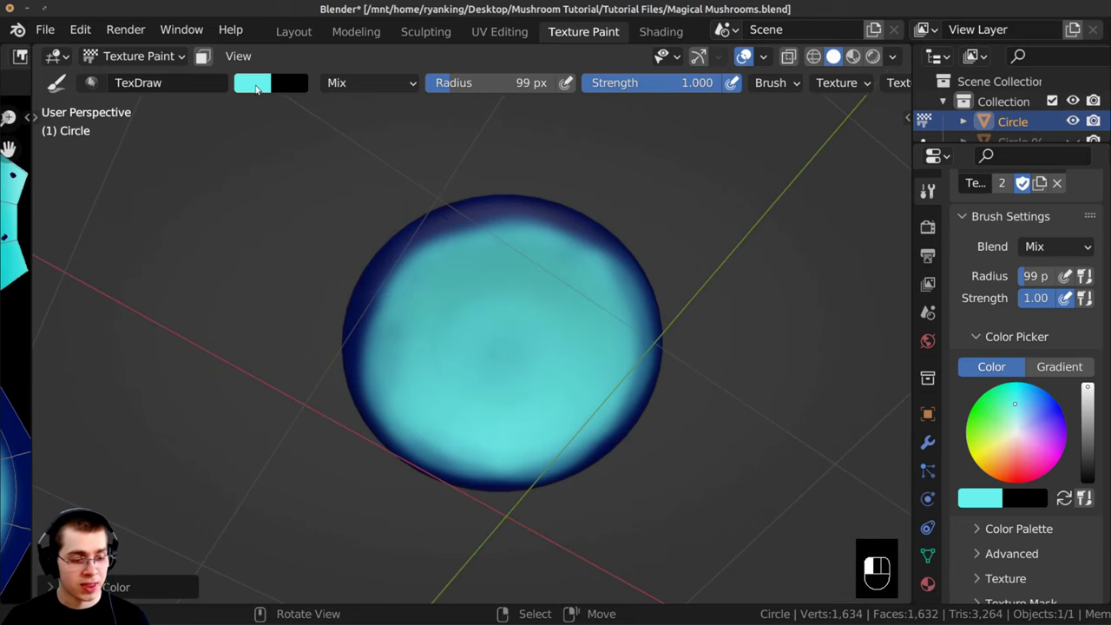
Step: Change the brush colour to a bright sky blue, with an 81 px radius and a strength of 0.611
{"action": "left_click", "coordinate": [253, 84]}
{"action": "left_click_drag", "start_coordinate": [323, 125], "coordinate": [339, 116]}
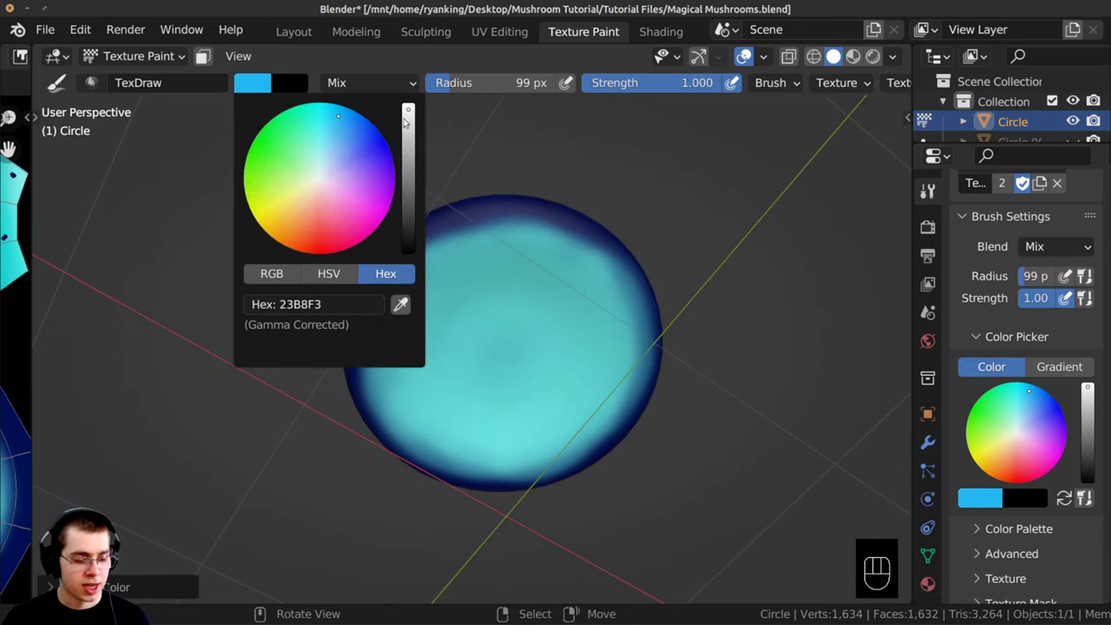
{"action": "left_click_drag", "start_coordinate": [407, 111], "coordinate": [346, 118]}
{"action": "mouse_move", "coordinate": [516, 227]}
{"action": "middle_mouse_down", "text": "ctrl"}
{"action": "mouse_move", "coordinate": [516, 189]}
{"action": "mouse_move", "coordinate": [456, 196]}
{"action": "mouse_move", "coordinate": [469, 199]}
{"action": "middle_mouse_up", "text": "ctrl"}
{"action": "key", "text": "f"}
{"action": "left_click", "coordinate": [478, 201]}
{"action": "key", "text": "f"}
{"action": "left_click", "coordinate": [453, 190]}
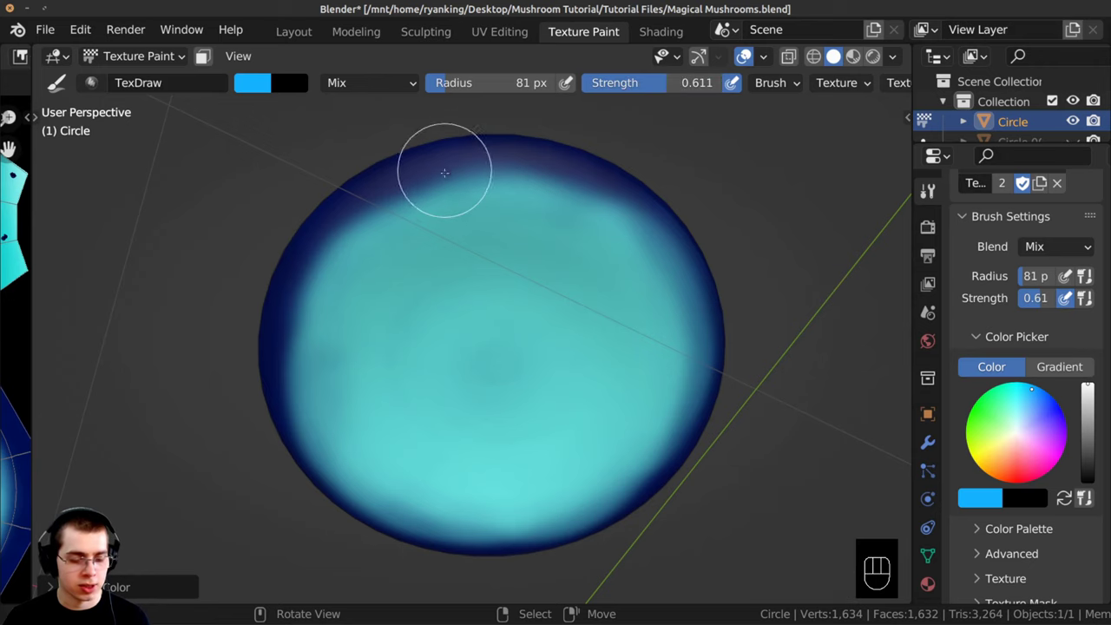
Step: Paint a sky blue ring around the underside between the light cyan area and the dark blue rim
{"action": "mouse_move", "coordinate": [442, 174]}
{"action": "left_mouse_down"}
{"action": "mouse_move", "coordinate": [553, 186]}
{"action": "mouse_move", "coordinate": [621, 220]}
{"action": "left_mouse_up"}
{"action": "middle_click_drag", "start_coordinate": [621, 220], "coordinate": [478, 181], "text": "shift"}
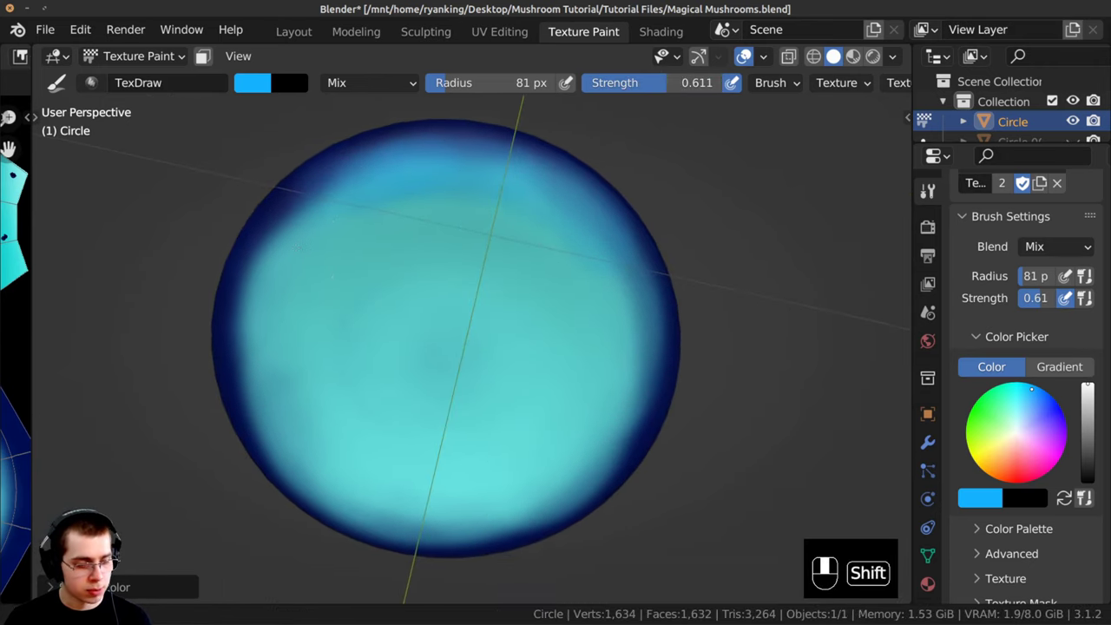
{"action": "middle_click_drag", "start_coordinate": [312, 201], "coordinate": [428, 156], "text": "shift"}
{"action": "middle_click_drag", "start_coordinate": [313, 300], "coordinate": [335, 280], "text": "shift"}
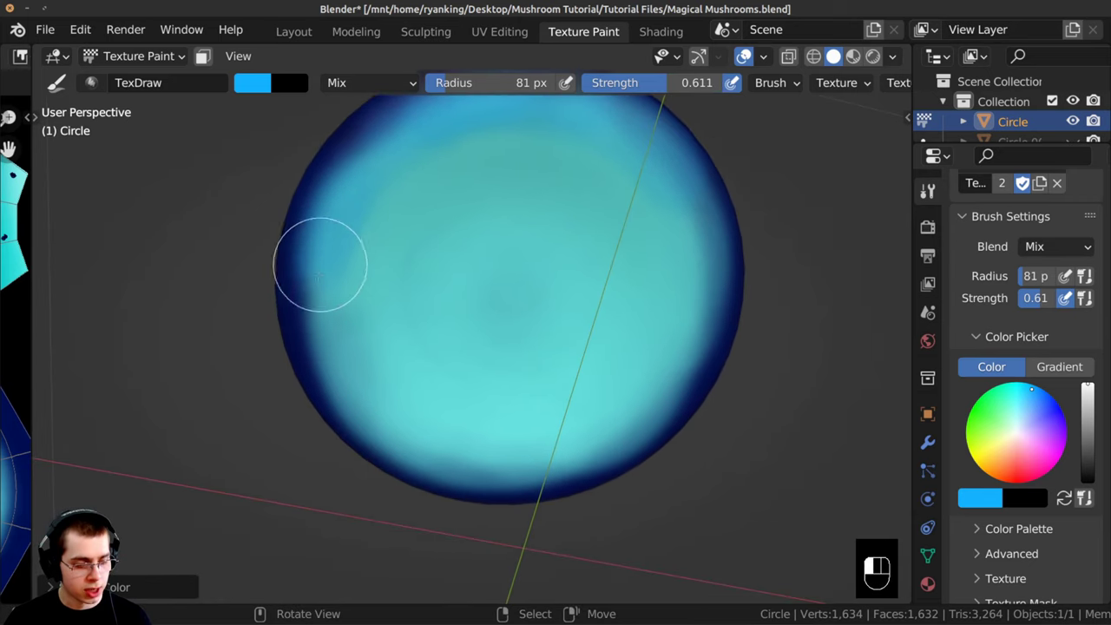
{"action": "middle_click_drag", "start_coordinate": [379, 434], "coordinate": [347, 396]}
{"action": "mouse_move", "coordinate": [533, 461]}
{"action": "left_mouse_down"}
{"action": "mouse_move", "coordinate": [630, 422]}
{"action": "mouse_move", "coordinate": [689, 228]}
{"action": "mouse_move", "coordinate": [668, 367]}
{"action": "mouse_move", "coordinate": [638, 161]}
{"action": "left_mouse_up"}
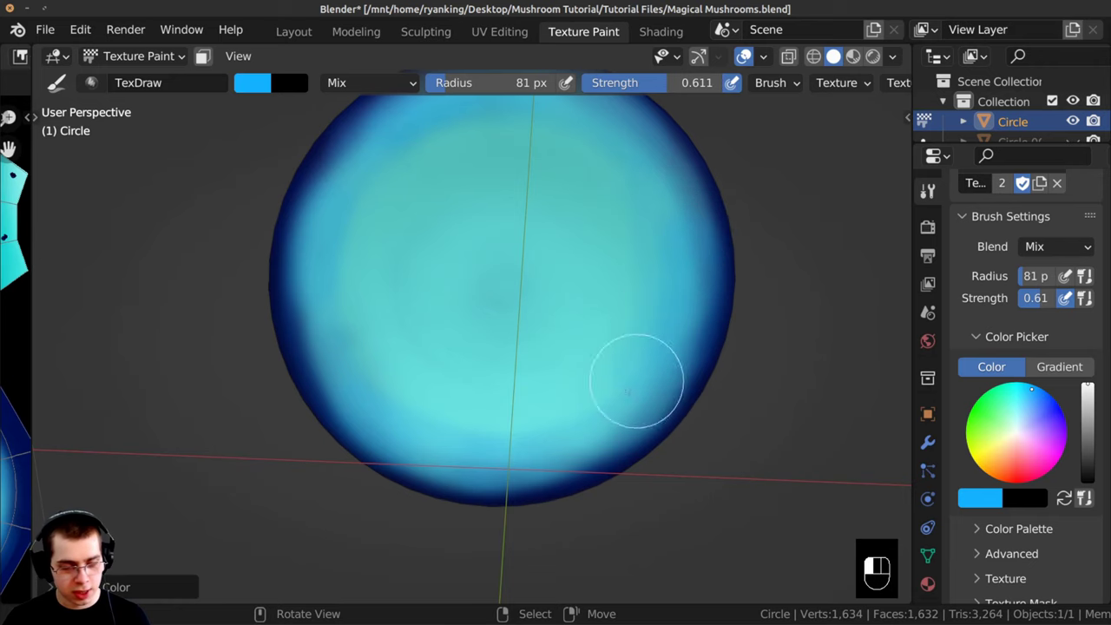
{"action": "mouse_move", "coordinate": [315, 280]}
{"action": "middle_mouse_down", "text": "ctrl"}
{"action": "mouse_move", "coordinate": [356, 263]}
{"action": "mouse_move", "coordinate": [378, 347]}
{"action": "middle_mouse_up", "text": "ctrl"}
{"action": "middle_click_drag", "start_coordinate": [378, 347], "coordinate": [416, 308]}
{"action": "scroll", "coordinate": [437, 278], "scroll_direction": "up", "scroll_amount": 4}
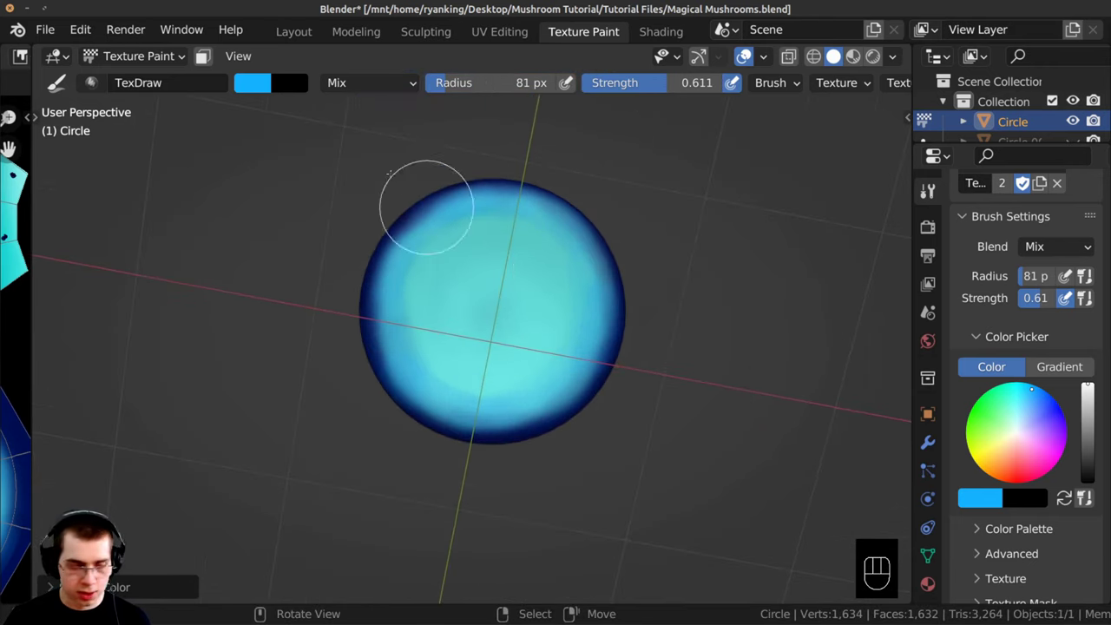
Step: Set the brush colour to pale cyan 90FFF8 and brighten the centre of the underside
{"action": "left_click", "coordinate": [248, 83]}
{"action": "mouse_move", "coordinate": [342, 113]}
{"action": "left_mouse_down"}
{"action": "mouse_move", "coordinate": [321, 116]}
{"action": "mouse_move", "coordinate": [318, 137]}
{"action": "left_mouse_up"}
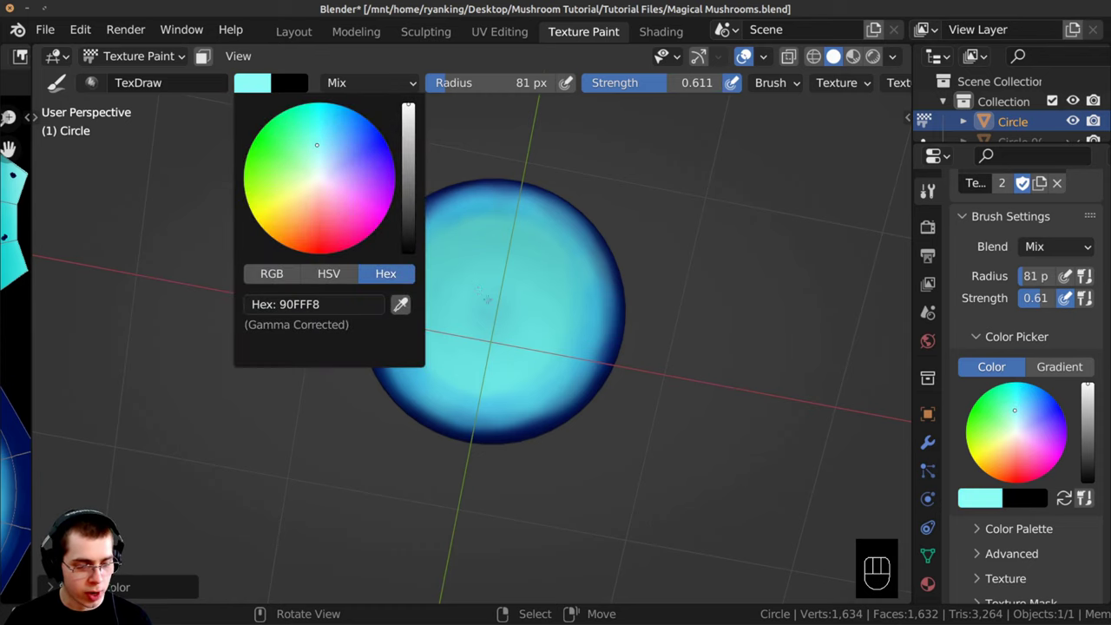
{"action": "scroll", "coordinate": [477, 265], "scroll_direction": "up", "scroll_amount": 2}
{"action": "middle_click_drag", "start_coordinate": [522, 298], "coordinate": [458, 319], "text": "ctrl"}
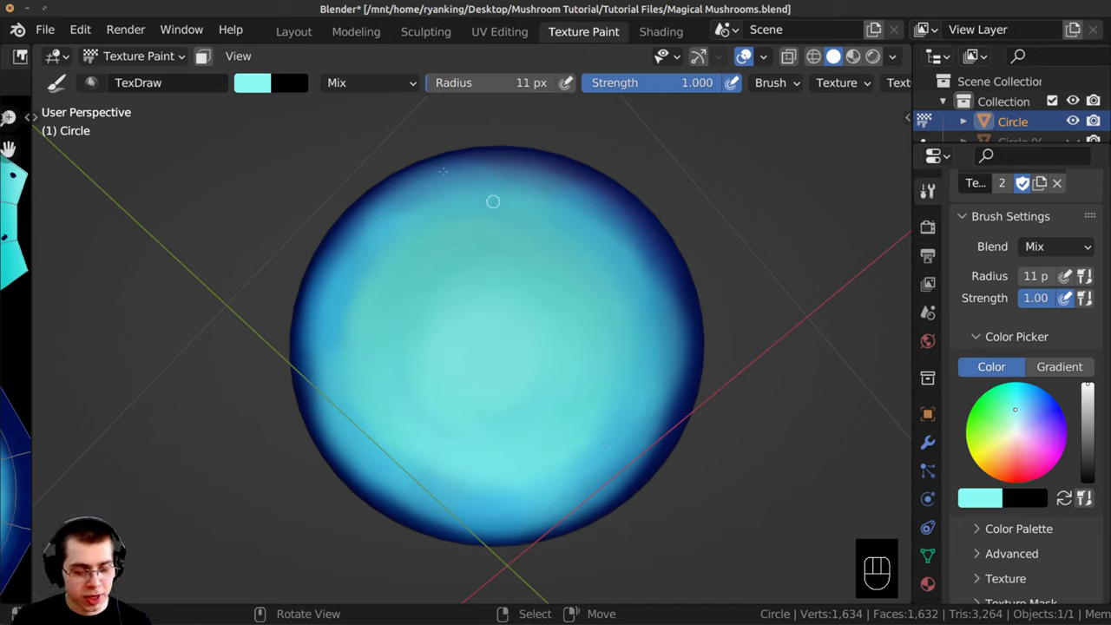
Step: Change the brush to a deeper blue with a 95 px radius and a strength of 0.676
{"action": "left_click", "coordinate": [251, 85]}
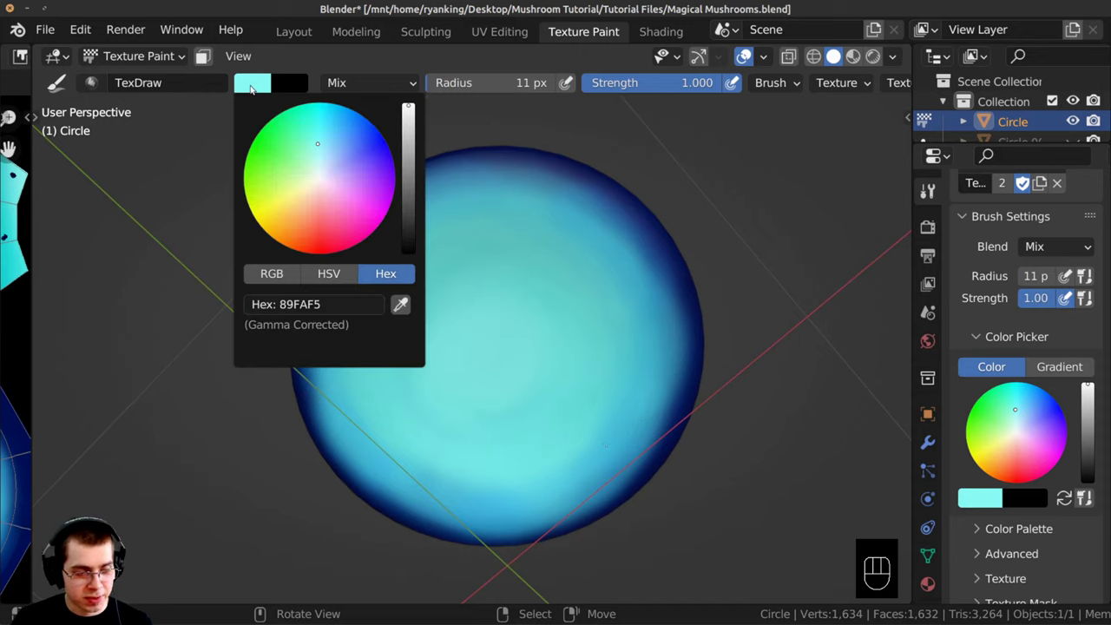
{"action": "left_click_drag", "start_coordinate": [317, 140], "coordinate": [367, 118]}
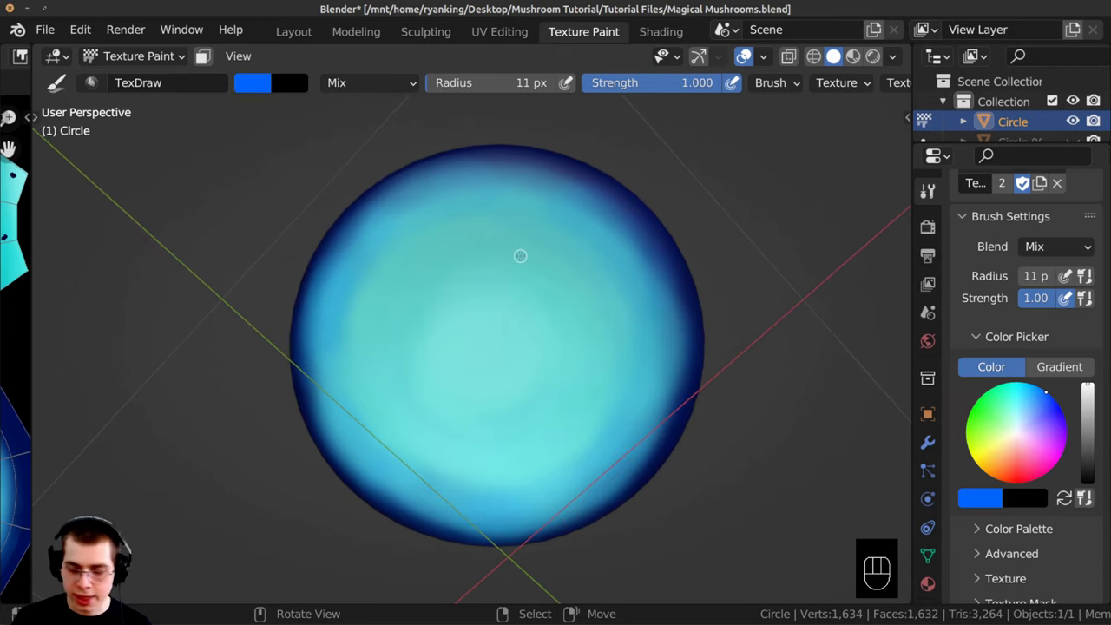
{"action": "key", "text": "f"}
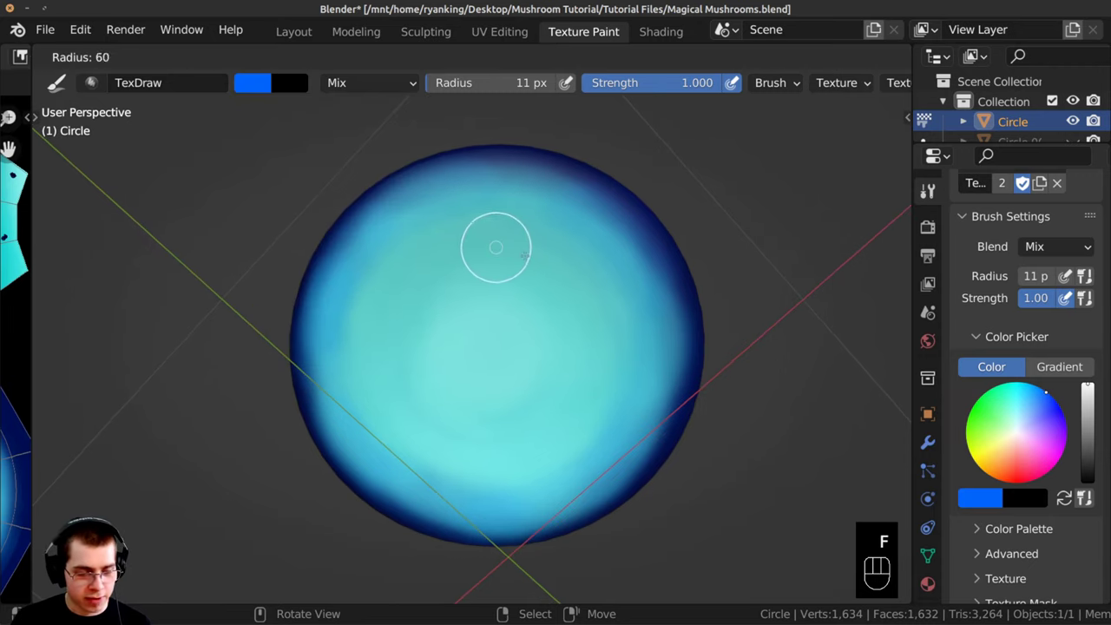
{"action": "left_click", "coordinate": [518, 250]}
{"action": "mouse_move", "coordinate": [518, 250]}
{"action": "left_mouse_down"}
{"action": "mouse_move", "coordinate": [526, 236]}
{"action": "mouse_move", "coordinate": [583, 218]}
{"action": "mouse_move", "coordinate": [521, 196]}
{"action": "left_mouse_up"}
{"action": "left_click_drag", "start_coordinate": [677, 87], "coordinate": [591, 87]}
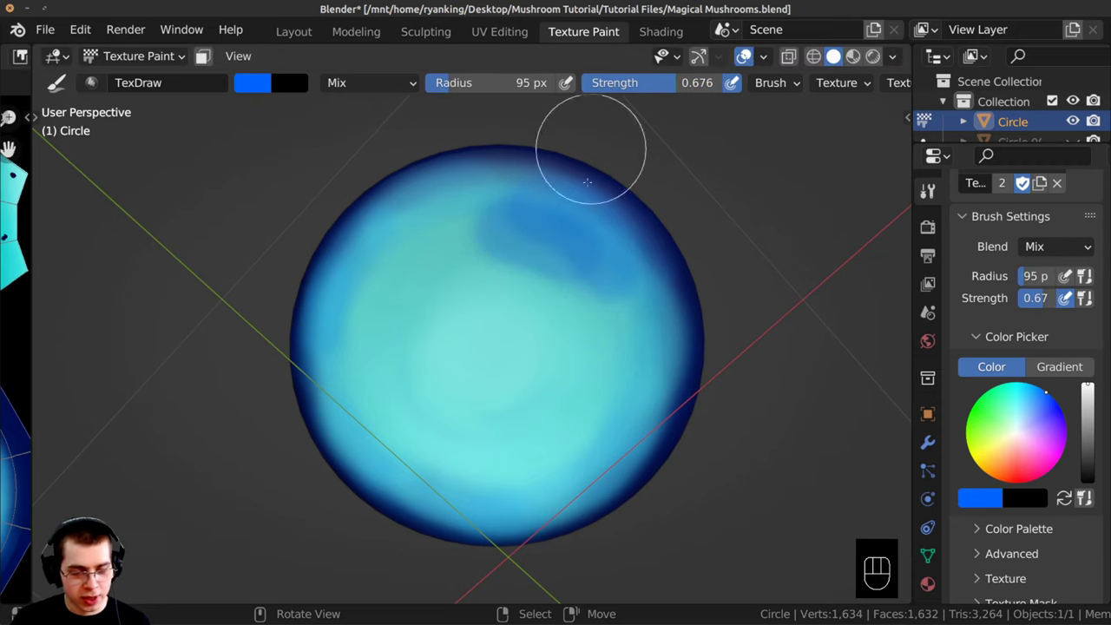
Step: Paint a broad blue ring around the underside, leaving the centre light cyan
{"action": "mouse_move", "coordinate": [590, 241]}
{"action": "left_mouse_down"}
{"action": "mouse_move", "coordinate": [422, 218]}
{"action": "mouse_move", "coordinate": [379, 272]}
{"action": "mouse_move", "coordinate": [448, 480]}
{"action": "mouse_move", "coordinate": [608, 422]}
{"action": "mouse_move", "coordinate": [590, 249]}
{"action": "mouse_move", "coordinate": [533, 189]}
{"action": "mouse_move", "coordinate": [426, 218]}
{"action": "mouse_move", "coordinate": [429, 466]}
{"action": "mouse_move", "coordinate": [389, 348]}
{"action": "mouse_move", "coordinate": [497, 241]}
{"action": "mouse_move", "coordinate": [449, 214]}
{"action": "mouse_move", "coordinate": [519, 491]}
{"action": "mouse_move", "coordinate": [345, 335]}
{"action": "mouse_move", "coordinate": [381, 227]}
{"action": "left_mouse_up"}
{"action": "middle_click_drag", "start_coordinate": [381, 227], "coordinate": [390, 168], "text": "ctrl"}
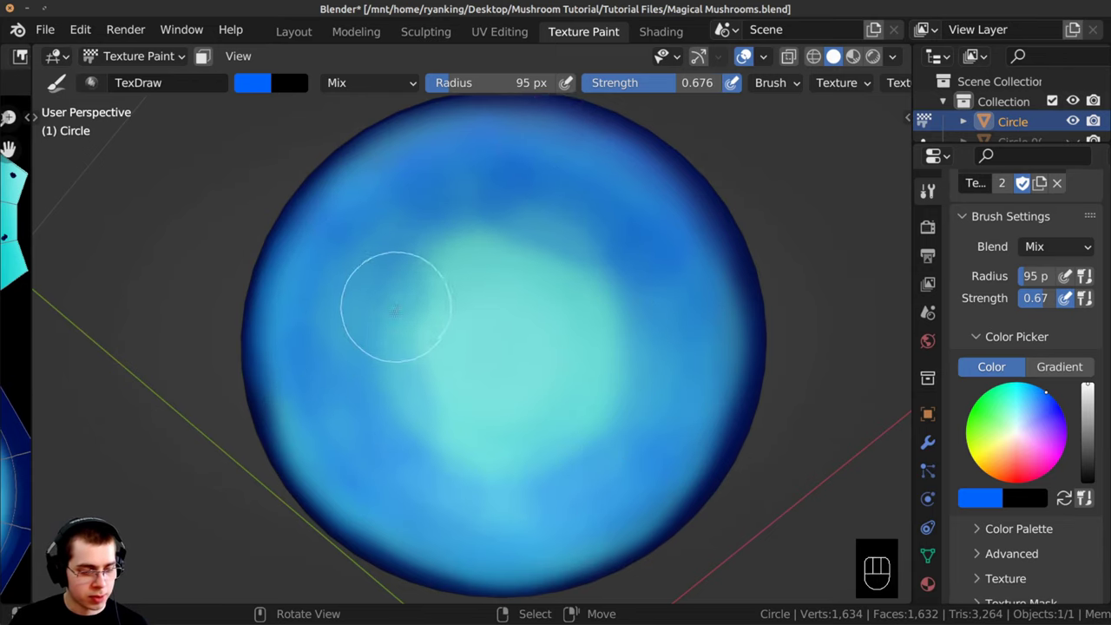
{"action": "mouse_move", "coordinate": [393, 377]}
{"action": "middle_mouse_down", "text": "ctrl"}
{"action": "mouse_move", "coordinate": [432, 448]}
{"action": "mouse_move", "coordinate": [471, 322]}
{"action": "middle_mouse_up", "text": "ctrl"}
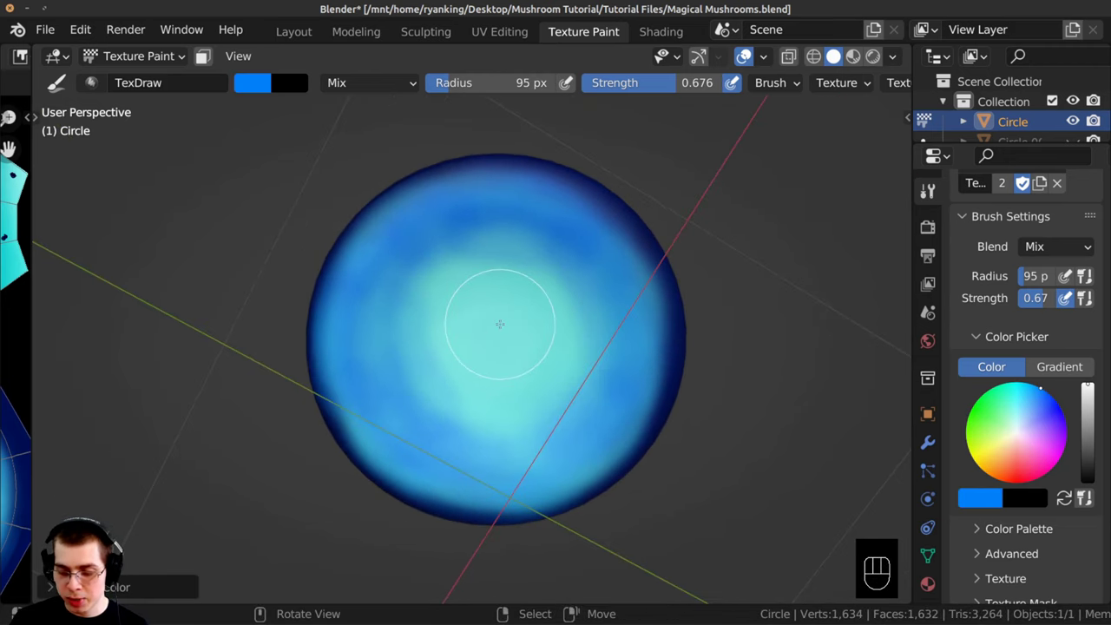
Step: Sample the centre's light cyan, make it slightly paler, and set the brush to a 6 px radius and strength 1.000
{"action": "key", "text": "s"}
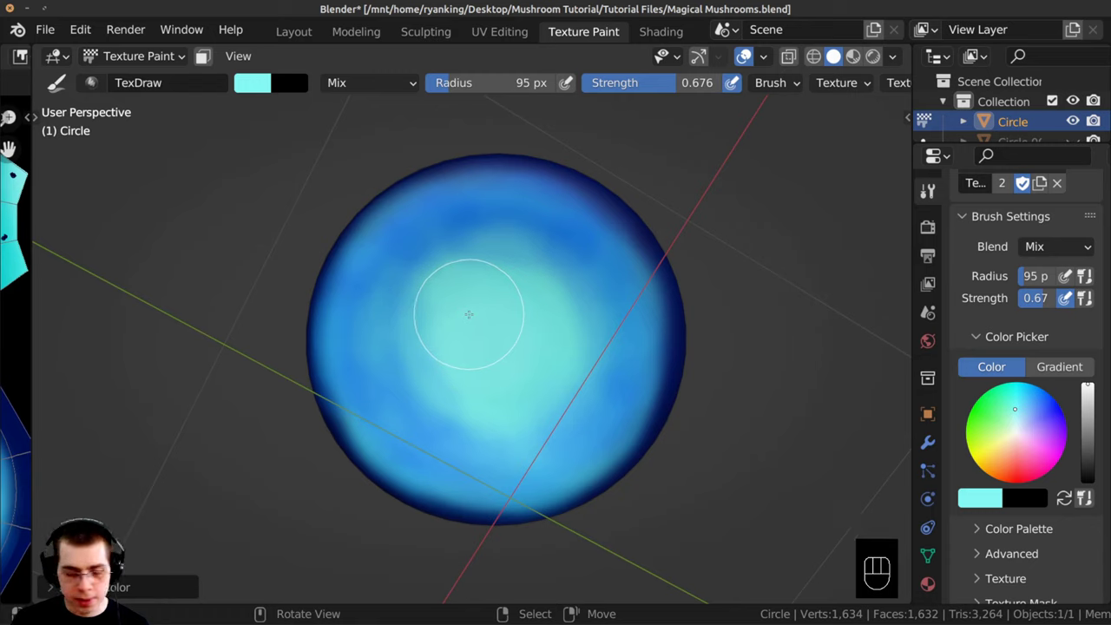
{"action": "key", "text": "f"}
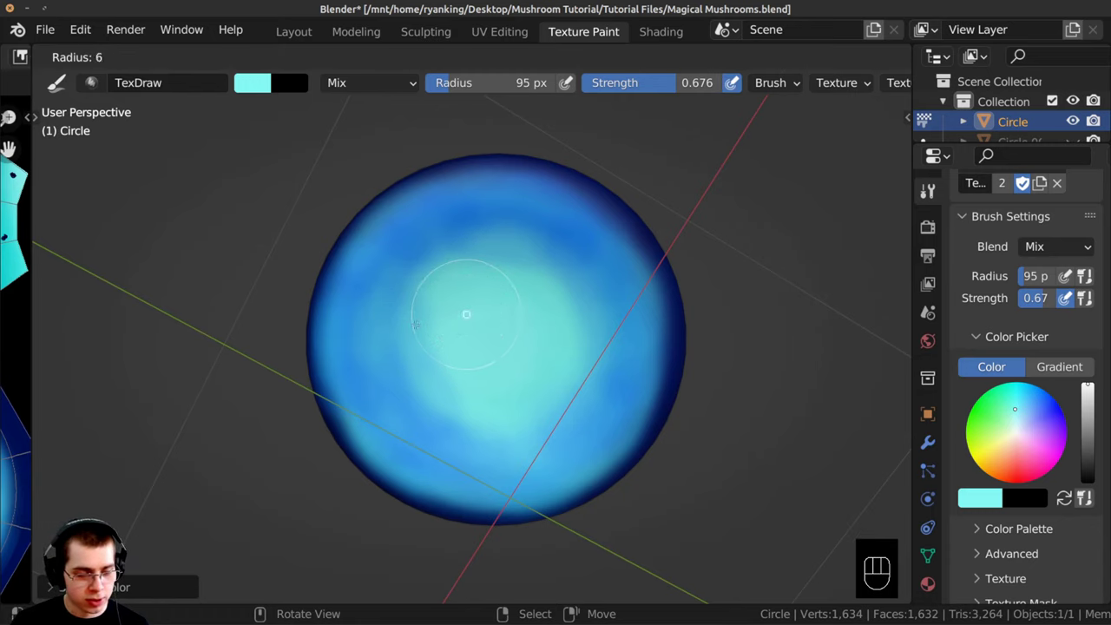
{"action": "left_click", "coordinate": [416, 325]}
{"action": "left_click", "coordinate": [251, 82]}
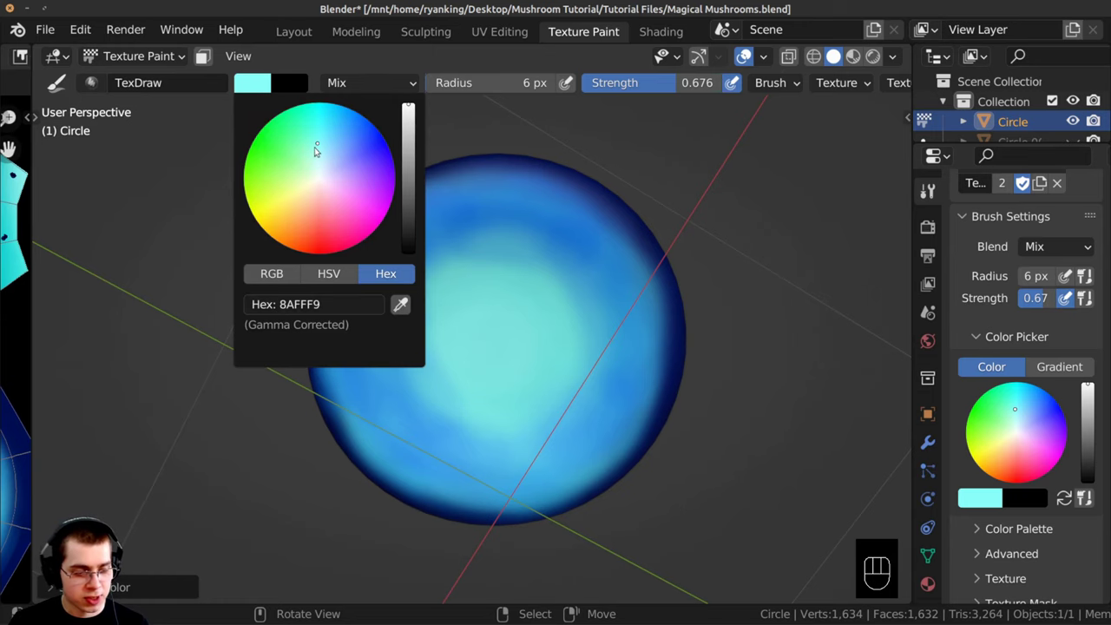
{"action": "left_click_drag", "start_coordinate": [316, 151], "coordinate": [344, 170]}
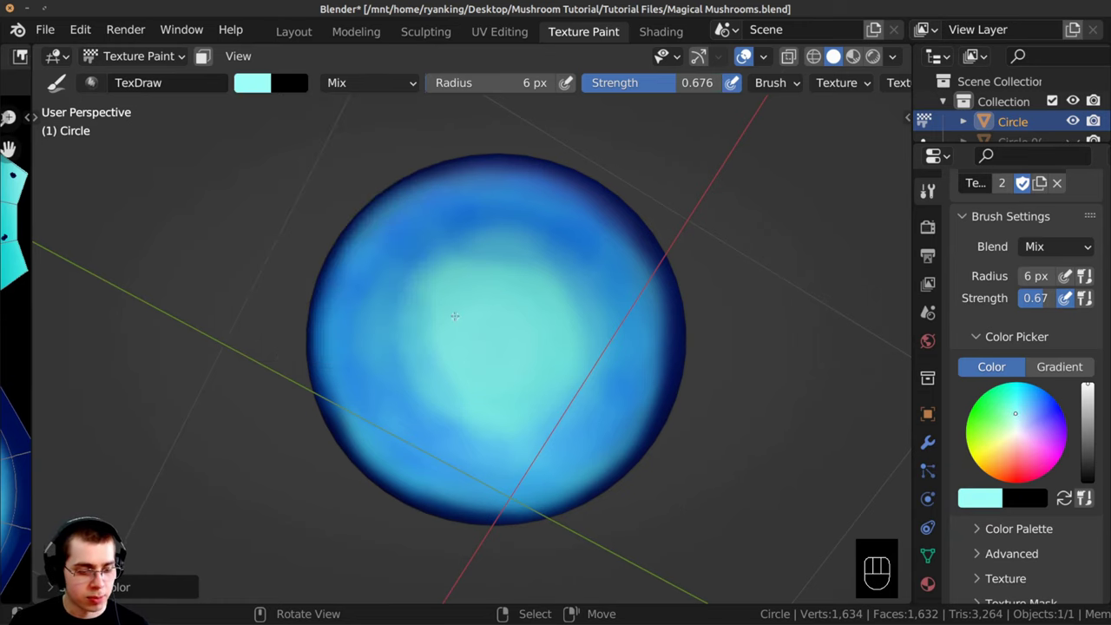
{"action": "scroll", "coordinate": [455, 316], "scroll_direction": "up", "scroll_amount": 2}
{"action": "left_click_drag", "start_coordinate": [627, 83], "coordinate": [715, 104]}
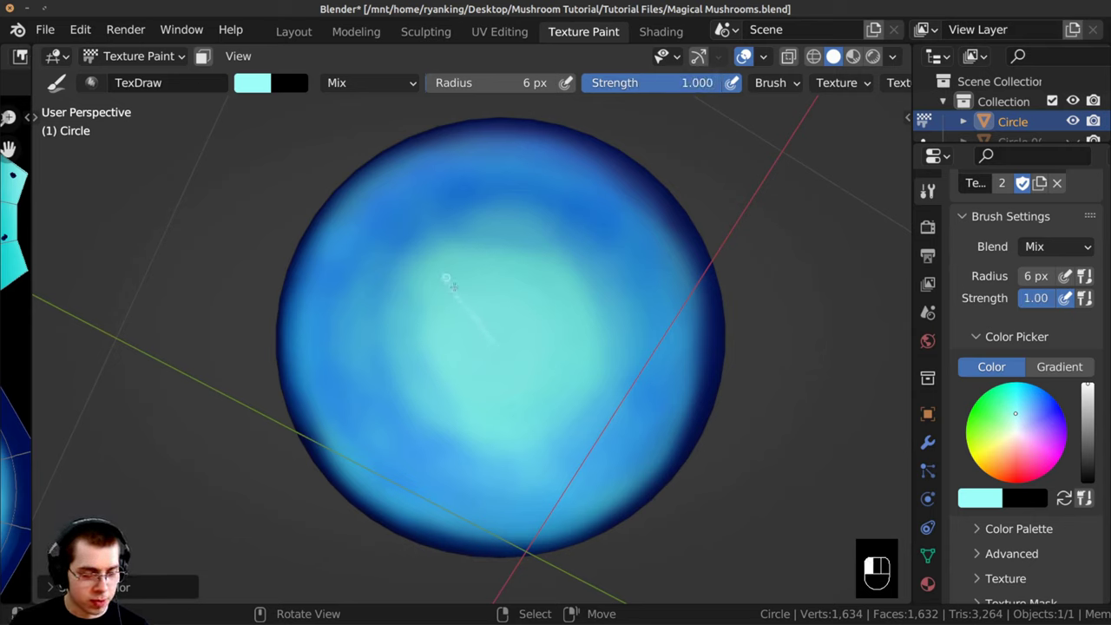
Step: Paint two thin pale cyan gill lines crossing at the underside's centre, each running from rim to rim
{"action": "left_click_drag", "start_coordinate": [446, 278], "coordinate": [414, 229]}
{"action": "left_click_drag", "start_coordinate": [374, 175], "coordinate": [408, 229]}
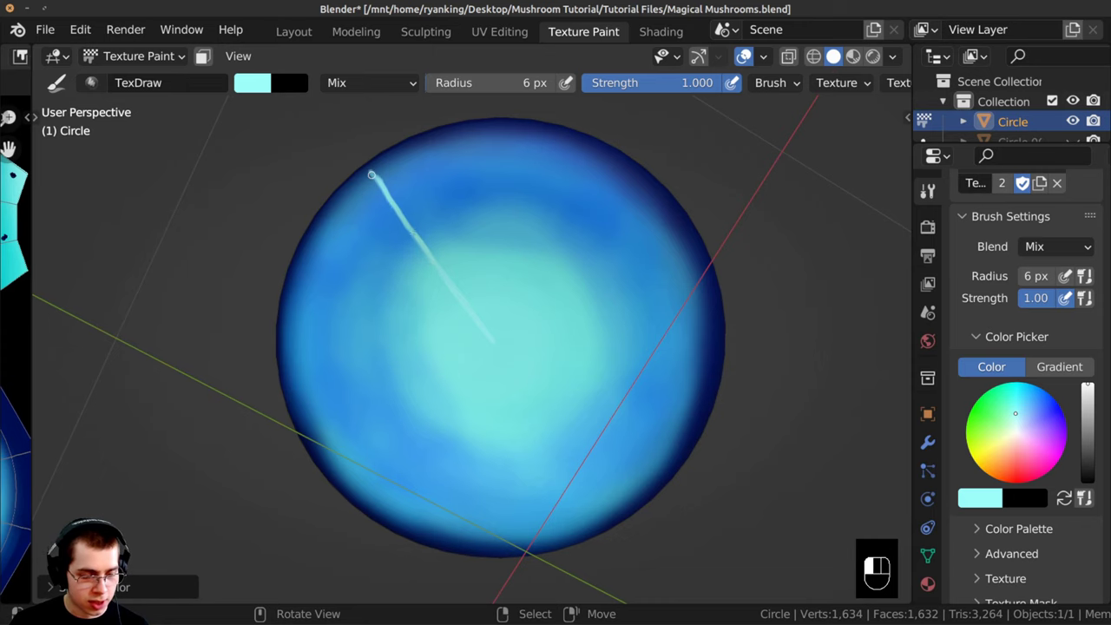
{"action": "middle_click_drag", "start_coordinate": [511, 376], "coordinate": [466, 278], "text": "shift"}
{"action": "mouse_move", "coordinate": [535, 384]}
{"action": "left_mouse_down"}
{"action": "mouse_move", "coordinate": [583, 446]}
{"action": "mouse_move", "coordinate": [512, 349]}
{"action": "left_mouse_up"}
{"action": "middle_click_drag", "start_coordinate": [512, 349], "coordinate": [486, 324]}
{"action": "left_click_drag", "start_coordinate": [494, 352], "coordinate": [494, 339]}
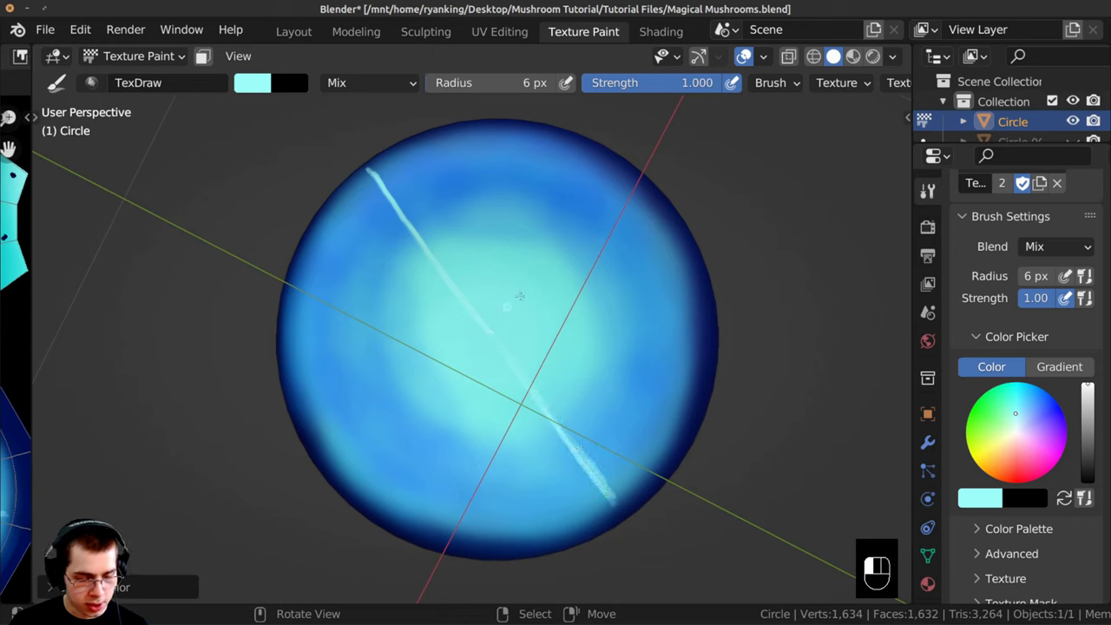
{"action": "left_click_drag", "start_coordinate": [589, 241], "coordinate": [583, 248]}
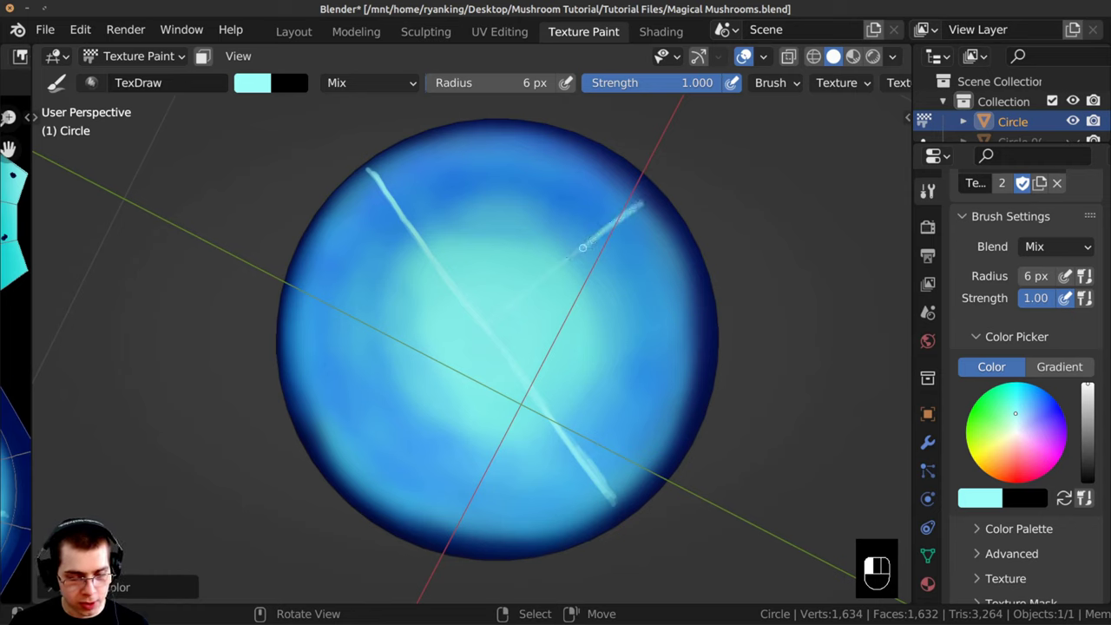
{"action": "left_click_drag", "start_coordinate": [405, 400], "coordinate": [348, 456]}
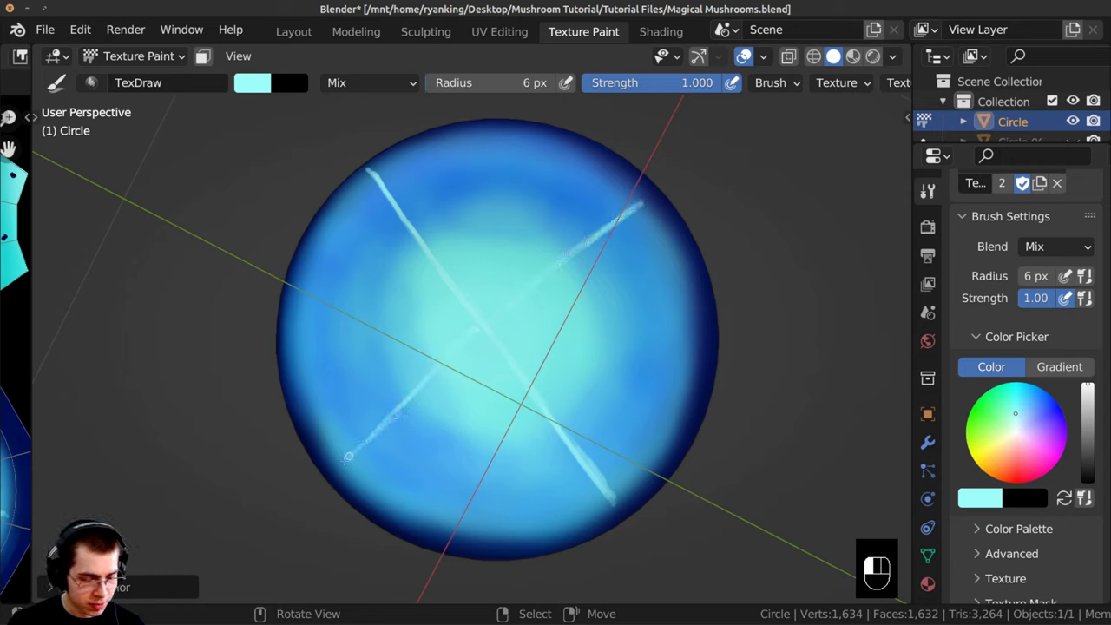
{"action": "left_click", "coordinate": [390, 418]}
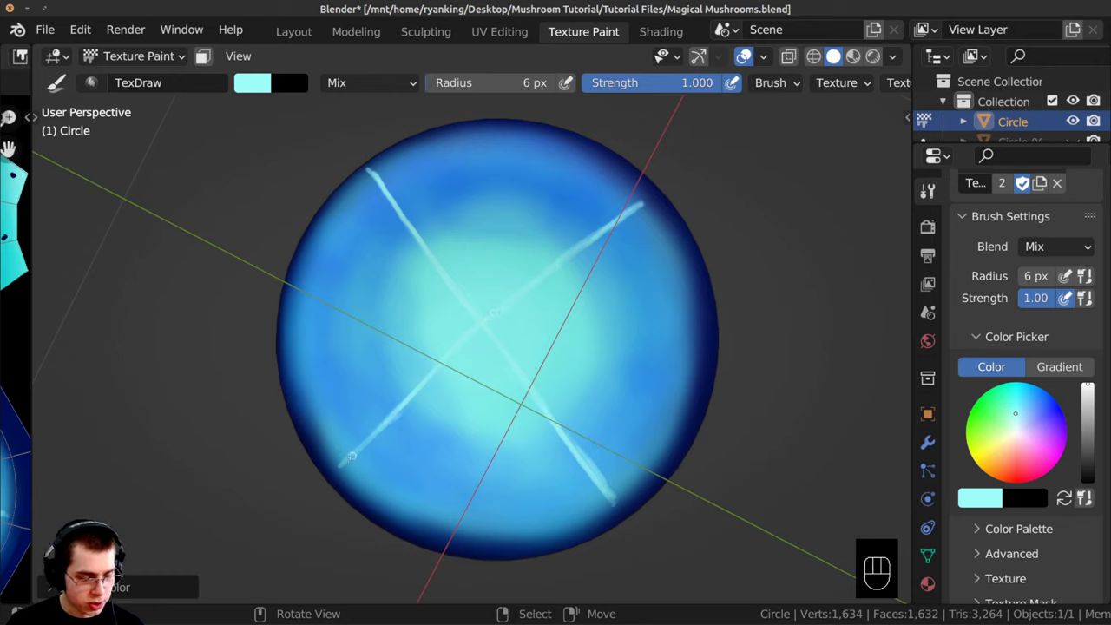
Step: Paint two more pale gill lines through the centre, midway between the crossed lines, to form eight wedges
{"action": "middle_click_drag", "start_coordinate": [398, 297], "coordinate": [391, 318]}
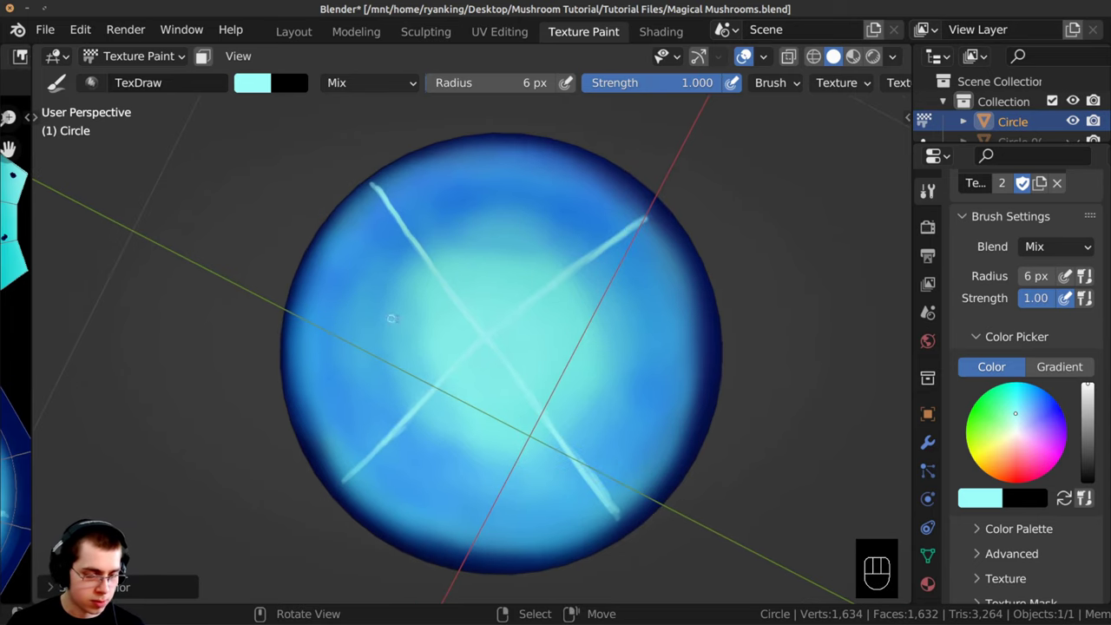
{"action": "left_click_drag", "start_coordinate": [300, 323], "coordinate": [479, 343]}
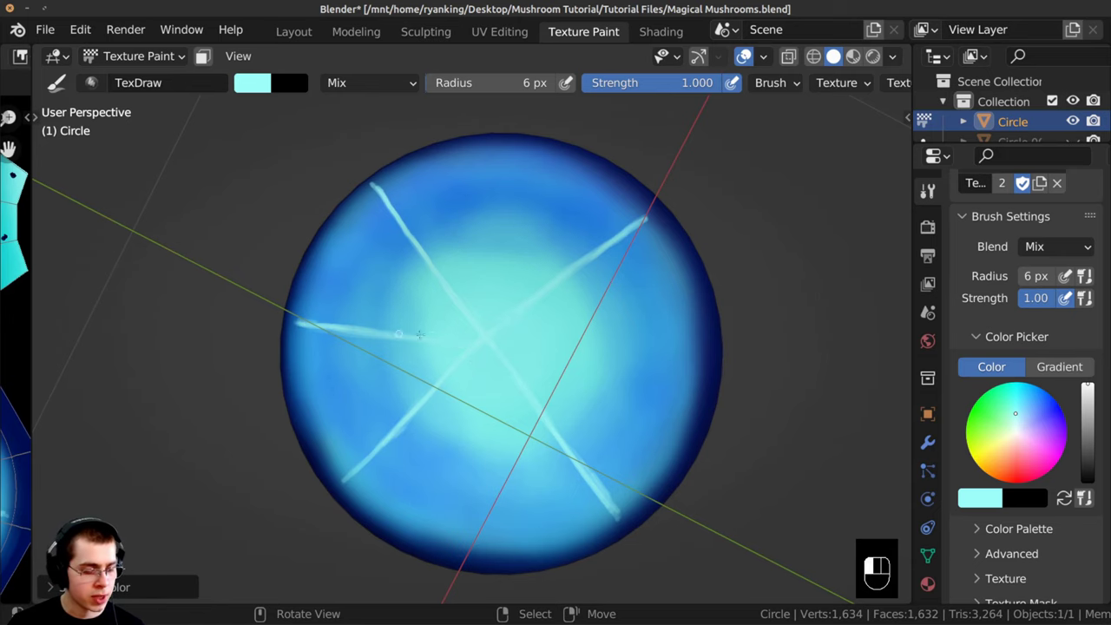
{"action": "middle_click_drag", "start_coordinate": [420, 334], "coordinate": [535, 329]}
{"action": "left_click_drag", "start_coordinate": [566, 329], "coordinate": [688, 315]}
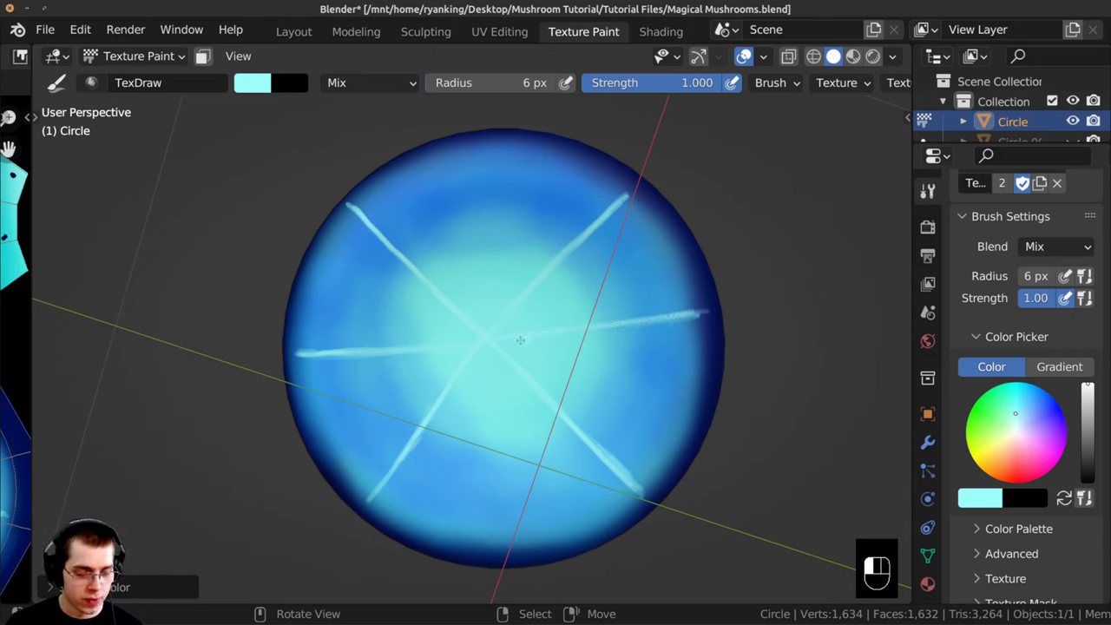
{"action": "left_click_drag", "start_coordinate": [474, 147], "coordinate": [472, 188]}
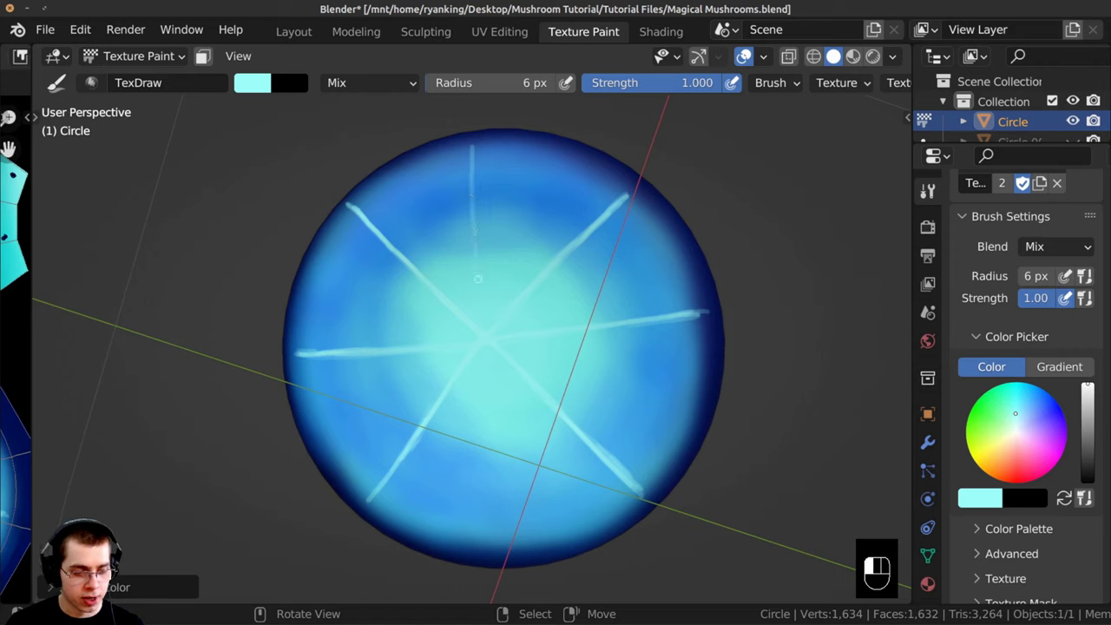
{"action": "left_click_drag", "start_coordinate": [505, 545], "coordinate": [483, 356]}
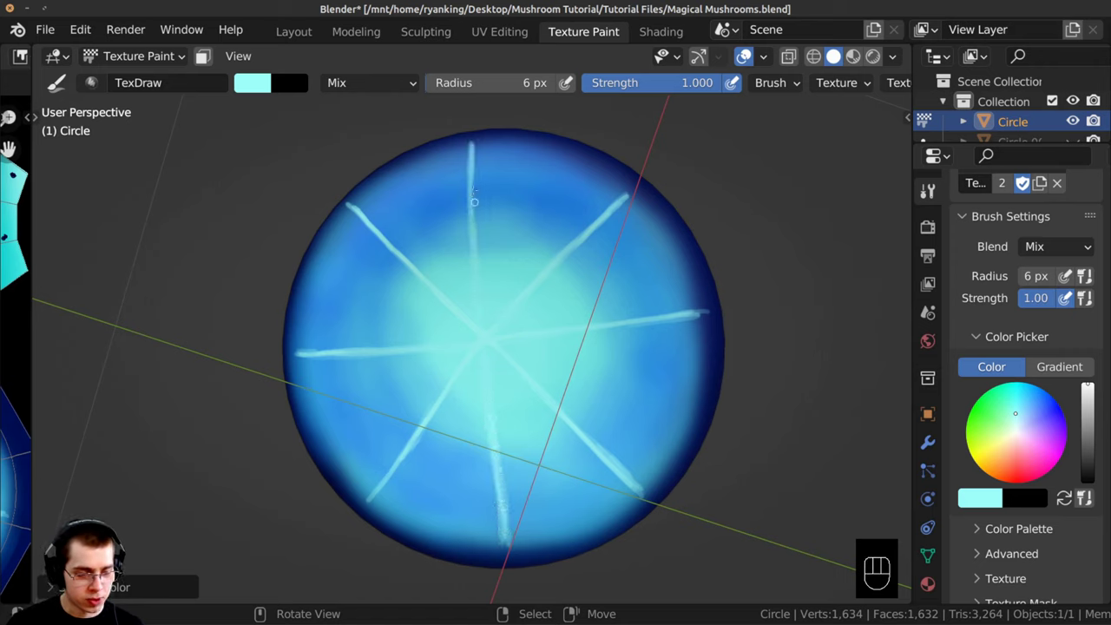
{"action": "left_click_drag", "start_coordinate": [501, 523], "coordinate": [485, 437]}
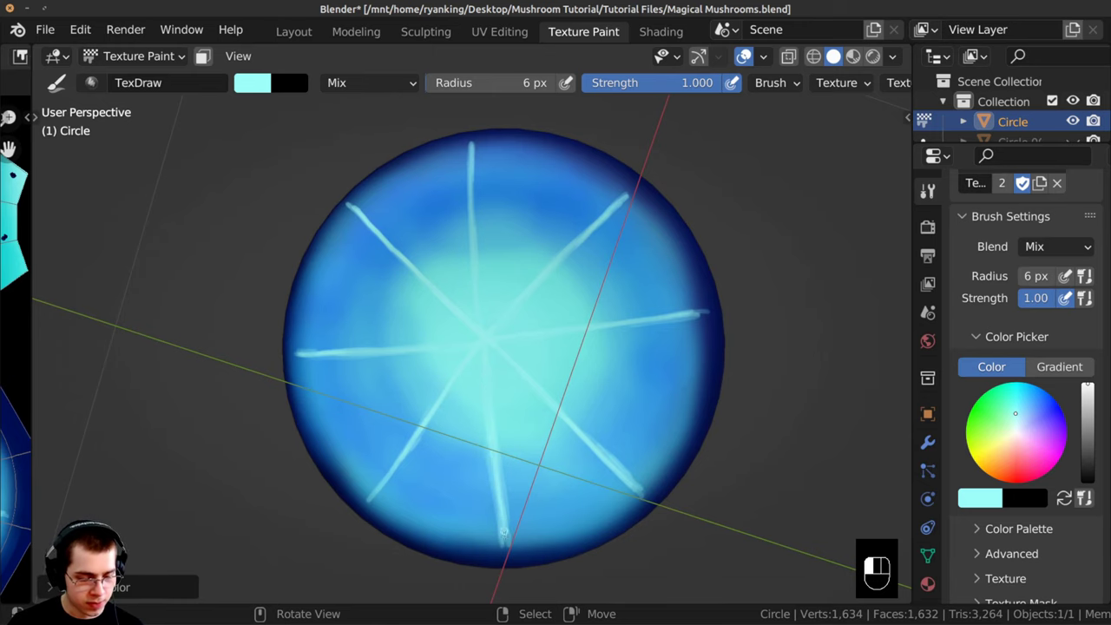
{"action": "left_click_drag", "start_coordinate": [503, 533], "coordinate": [506, 545]}
{"action": "middle_click_drag", "start_coordinate": [486, 390], "coordinate": [469, 356]}
{"action": "middle_click_drag", "start_coordinate": [509, 542], "coordinate": [442, 295]}
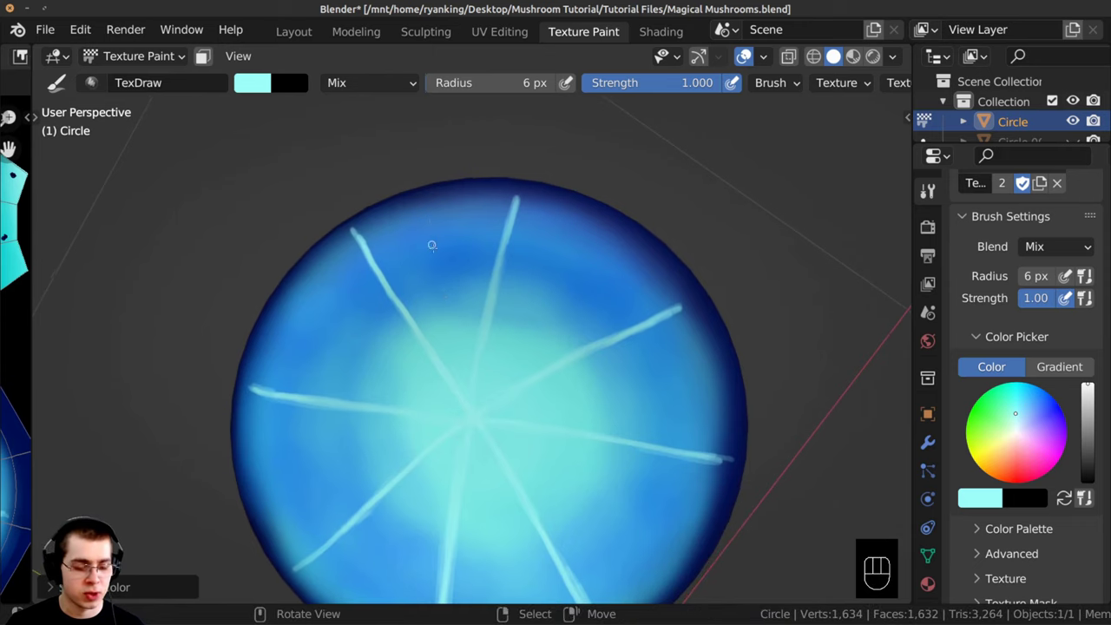
Step: Set the brush radius to 9 px and paint two pale gill lines inside one underside wedge, strengthening the lines bordering it
{"action": "mouse_move", "coordinate": [432, 247]}
{"action": "middle_mouse_down"}
{"action": "mouse_move", "coordinate": [459, 286]}
{"action": "mouse_move", "coordinate": [476, 277]}
{"action": "middle_mouse_up"}
{"action": "key", "text": "f"}
{"action": "left_click", "coordinate": [436, 263]}
{"action": "scroll", "coordinate": [476, 277], "scroll_direction": "up", "scroll_amount": 1}
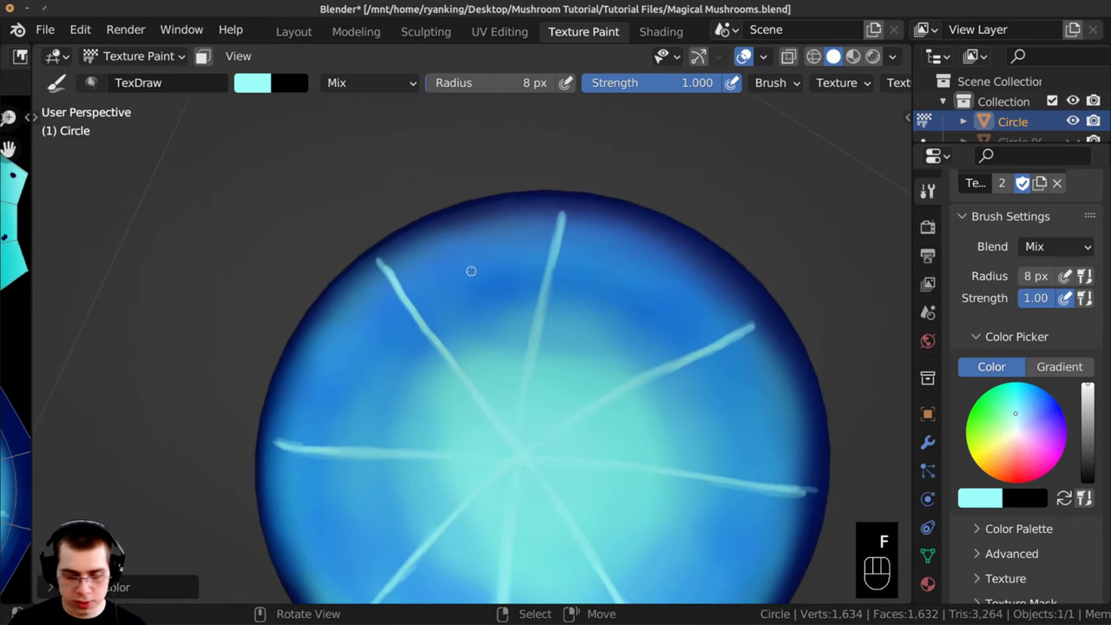
{"action": "left_click_drag", "start_coordinate": [490, 228], "coordinate": [519, 439]}
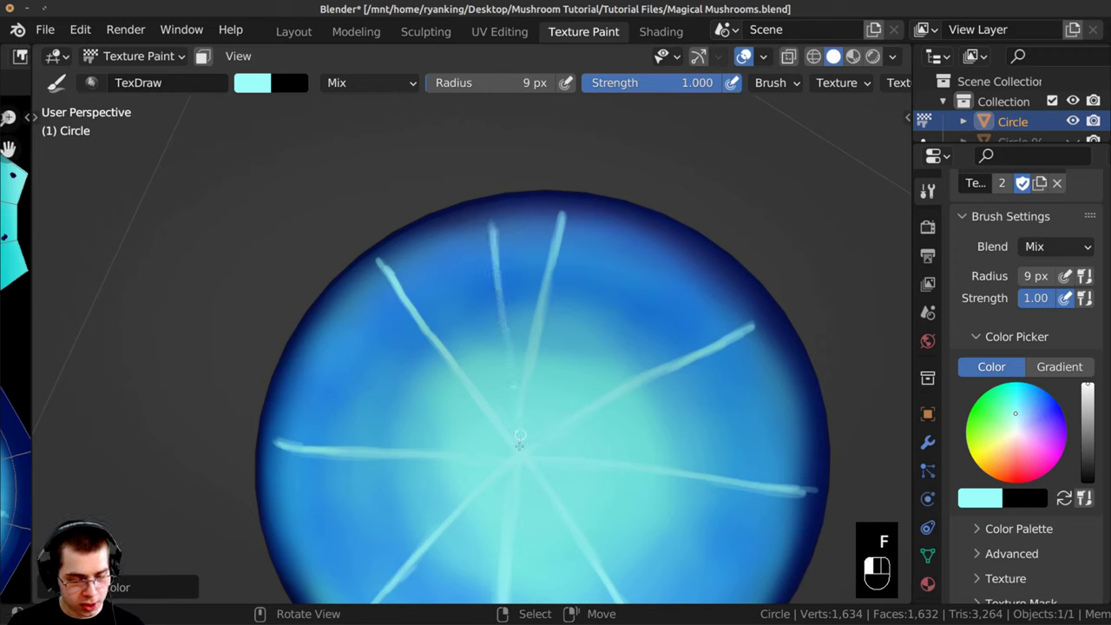
{"action": "left_click_drag", "start_coordinate": [492, 213], "coordinate": [505, 344]}
{"action": "left_click_drag", "start_coordinate": [432, 243], "coordinate": [477, 354]}
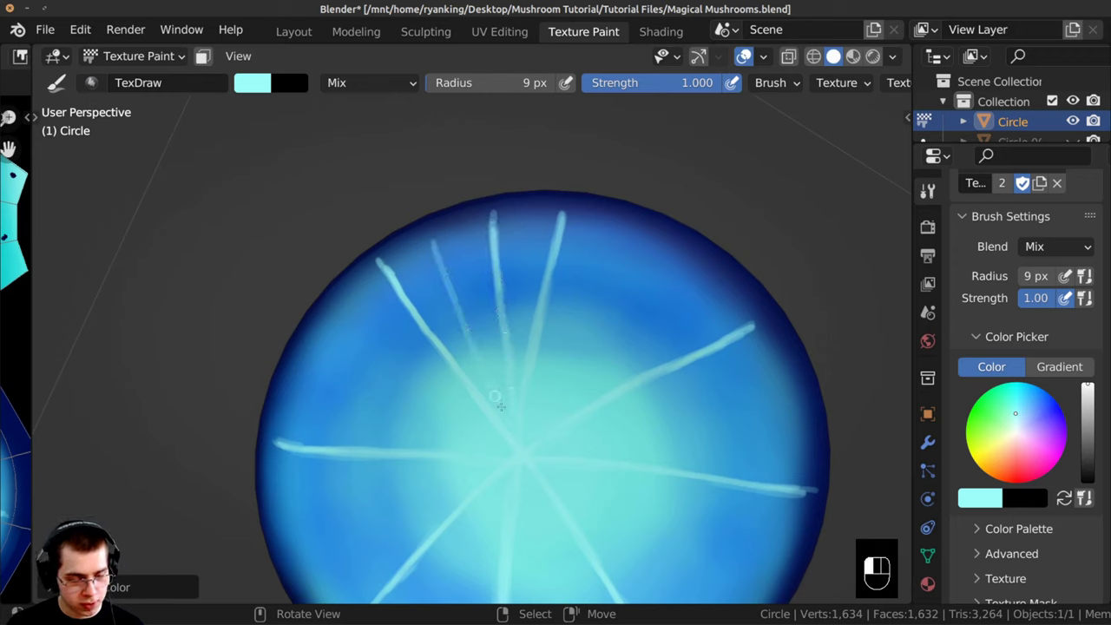
{"action": "mouse_move", "coordinate": [436, 242]}
{"action": "left_mouse_down"}
{"action": "mouse_move", "coordinate": [508, 434]}
{"action": "mouse_move", "coordinate": [428, 229]}
{"action": "left_mouse_up"}
{"action": "left_click_drag", "start_coordinate": [560, 217], "coordinate": [522, 392]}
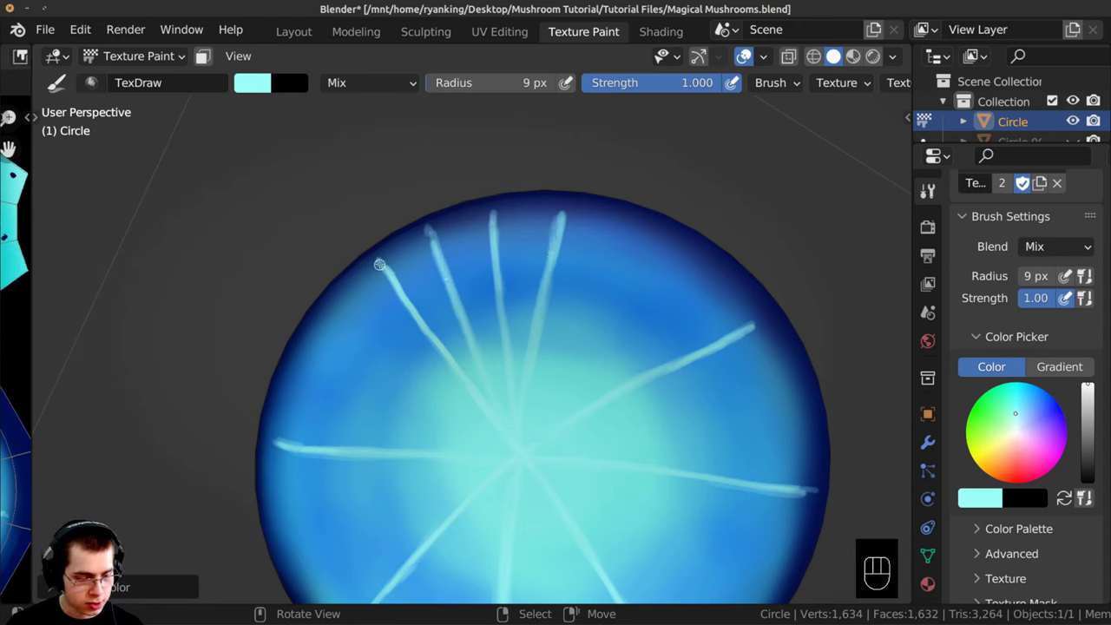
{"action": "left_click_drag", "start_coordinate": [379, 264], "coordinate": [479, 408]}
{"action": "left_click_drag", "start_coordinate": [432, 249], "coordinate": [474, 354]}
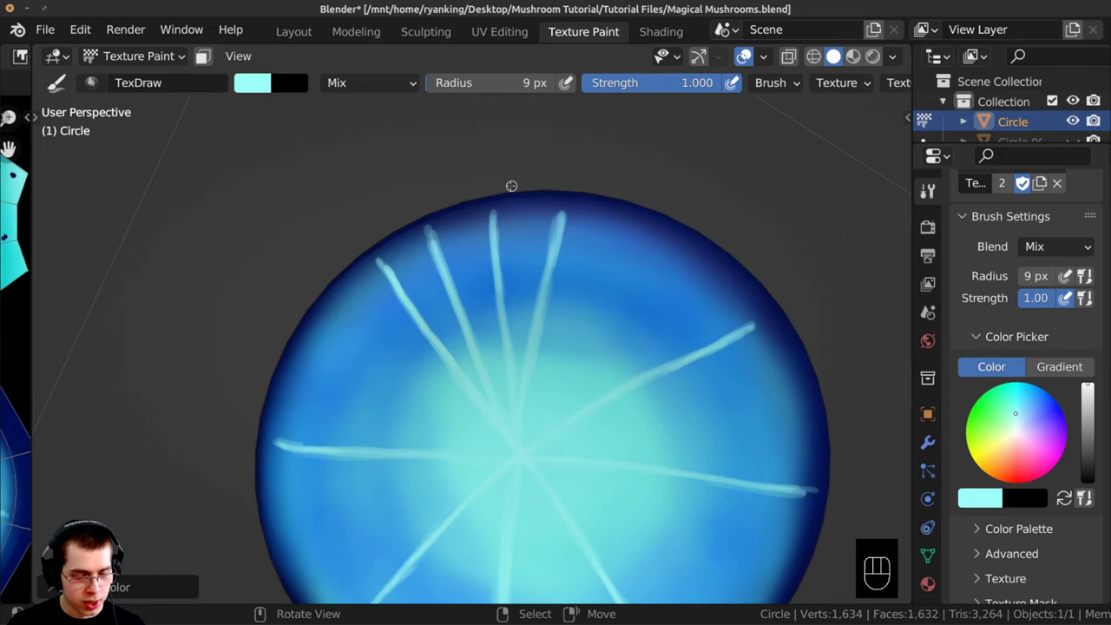
Step: Paint two pale gill lines from rim to centre in the adjacent clockwise wedge, retracing them until solid
{"action": "mouse_move", "coordinate": [511, 183]}
{"action": "middle_mouse_down", "text": "shift"}
{"action": "mouse_move", "coordinate": [427, 165]}
{"action": "mouse_move", "coordinate": [360, 202]}
{"action": "mouse_move", "coordinate": [397, 211]}
{"action": "middle_mouse_up", "text": "shift"}
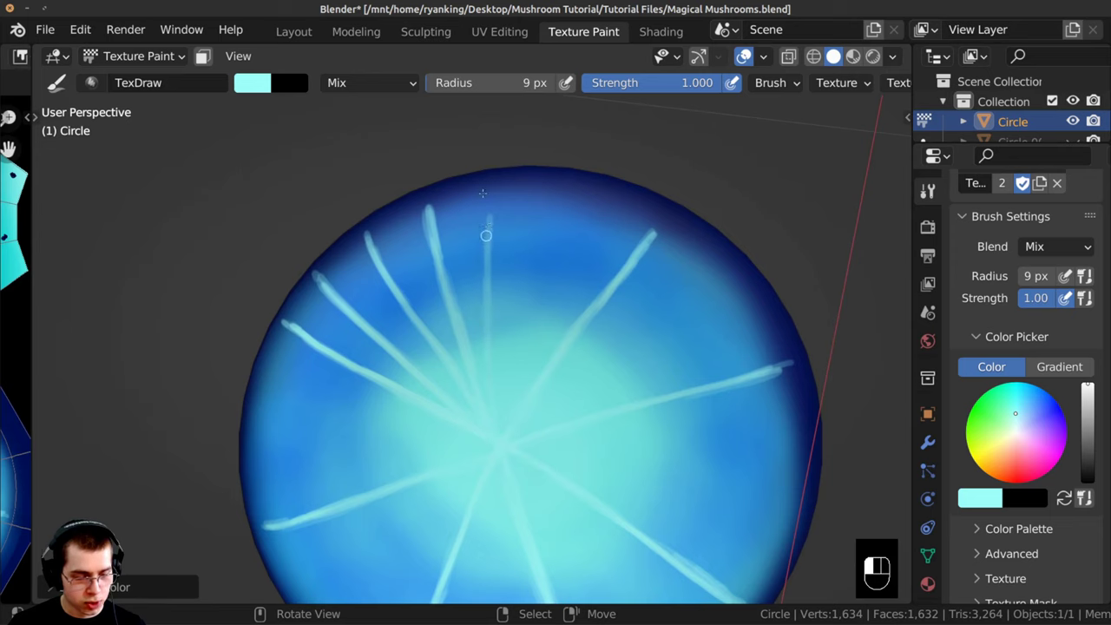
{"action": "mouse_move", "coordinate": [483, 193]}
{"action": "left_mouse_down"}
{"action": "mouse_move", "coordinate": [489, 362]}
{"action": "mouse_move", "coordinate": [478, 216]}
{"action": "left_mouse_up"}
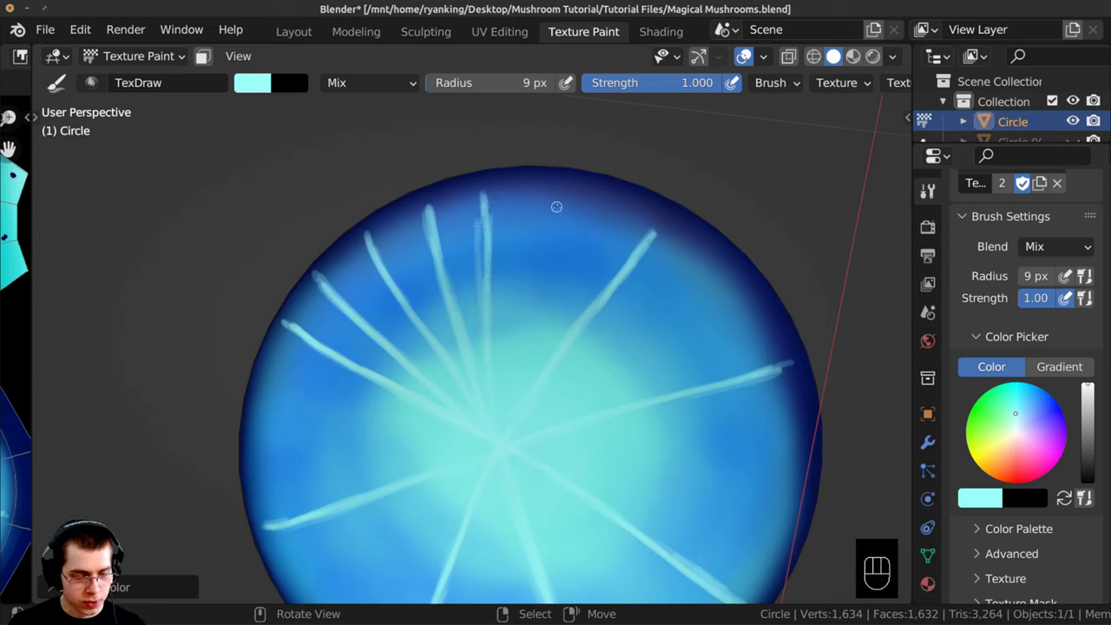
{"action": "mouse_move", "coordinate": [556, 207]}
{"action": "left_mouse_down"}
{"action": "mouse_move", "coordinate": [525, 320]}
{"action": "mouse_move", "coordinate": [556, 217]}
{"action": "mouse_move", "coordinate": [529, 309]}
{"action": "left_mouse_up"}
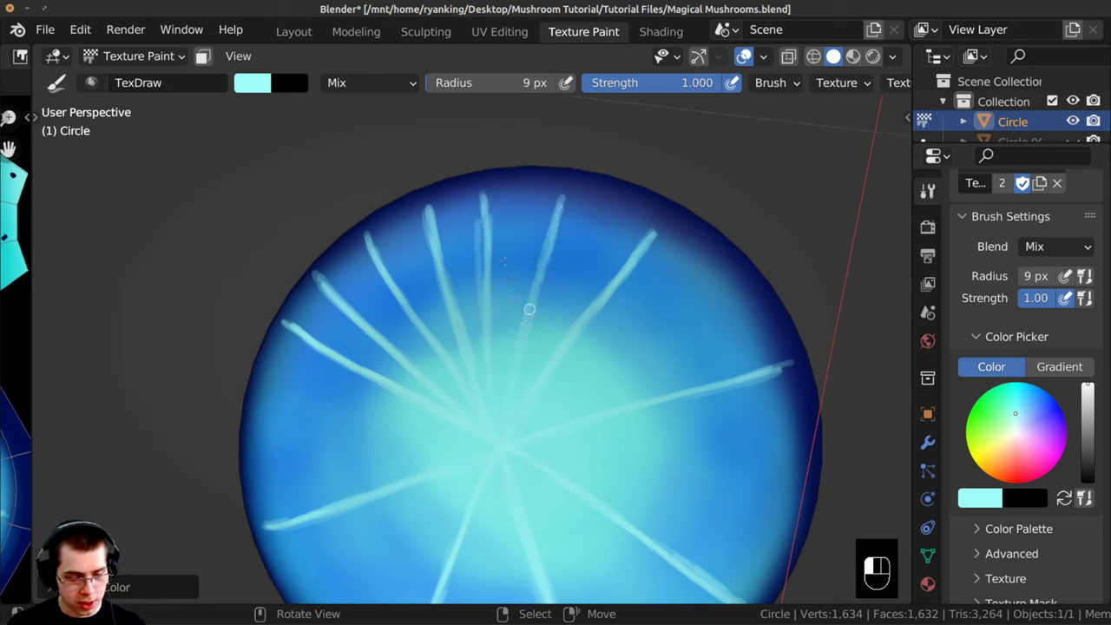
{"action": "left_click_drag", "start_coordinate": [483, 196], "coordinate": [484, 290]}
{"action": "mouse_move", "coordinate": [560, 208]}
{"action": "left_mouse_down"}
{"action": "mouse_move", "coordinate": [519, 389]}
{"action": "mouse_move", "coordinate": [564, 207]}
{"action": "left_mouse_up"}
{"action": "left_click_drag", "start_coordinate": [653, 233], "coordinate": [630, 268]}
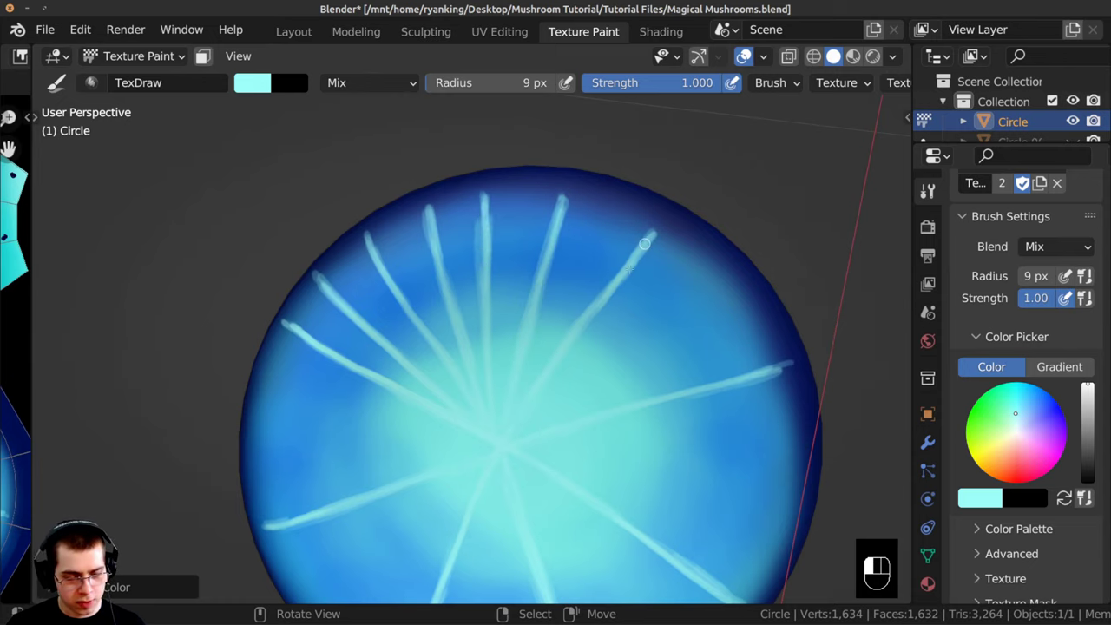
Step: Fill the third underside wedge with pale gill lines running between the rim and the centre
{"action": "scroll", "coordinate": [422, 362], "scroll_direction": "down", "scroll_amount": 1}
{"action": "middle_click_drag", "start_coordinate": [464, 387], "coordinate": [564, 457]}
{"action": "scroll", "coordinate": [564, 457], "scroll_direction": "down", "scroll_amount": 2}
{"action": "scroll", "coordinate": [563, 456], "scroll_direction": "down", "scroll_amount": 1}
{"action": "mouse_move", "coordinate": [638, 519]}
{"action": "middle_mouse_down"}
{"action": "mouse_move", "coordinate": [650, 472]}
{"action": "mouse_move", "coordinate": [460, 469]}
{"action": "mouse_move", "coordinate": [404, 246]}
{"action": "middle_mouse_up"}
{"action": "mouse_move", "coordinate": [507, 452]}
{"action": "left_mouse_down"}
{"action": "mouse_move", "coordinate": [472, 218]}
{"action": "mouse_move", "coordinate": [493, 407]}
{"action": "left_mouse_up"}
{"action": "left_click_drag", "start_coordinate": [537, 205], "coordinate": [501, 453]}
Step: Paint two pale gill lines in each of the following two empty underside wedges
{"action": "middle_click_drag", "start_coordinate": [487, 179], "coordinate": [399, 232]}
{"action": "left_click_drag", "start_coordinate": [400, 232], "coordinate": [406, 244]}
{"action": "left_click_drag", "start_coordinate": [459, 210], "coordinate": [506, 403]}
{"action": "mouse_move", "coordinate": [526, 263]}
{"action": "left_mouse_down"}
{"action": "mouse_move", "coordinate": [534, 211]}
{"action": "mouse_move", "coordinate": [518, 336]}
{"action": "left_mouse_up"}
{"action": "middle_click_drag", "start_coordinate": [465, 217], "coordinate": [370, 206]}
{"action": "mouse_move", "coordinate": [485, 202]}
{"action": "left_mouse_down"}
{"action": "mouse_move", "coordinate": [512, 404]}
{"action": "mouse_move", "coordinate": [522, 412]}
{"action": "left_mouse_up"}
{"action": "mouse_move", "coordinate": [522, 330]}
{"action": "left_mouse_down"}
{"action": "mouse_move", "coordinate": [536, 231]}
{"action": "mouse_move", "coordinate": [526, 412]}
{"action": "left_mouse_up"}
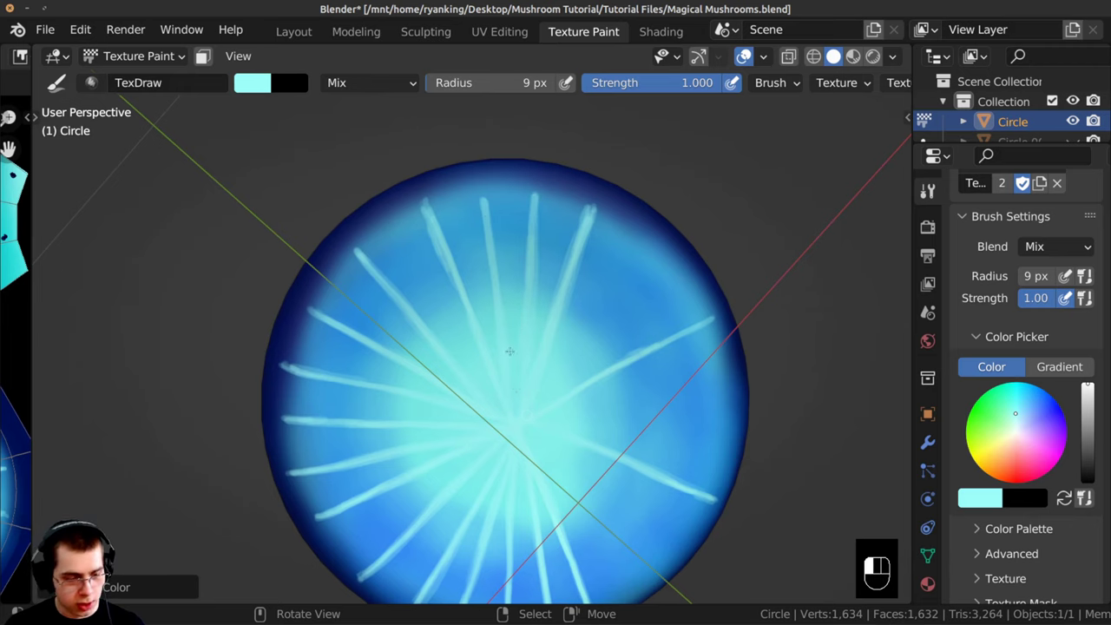
Step: Divide the sixth underside wedge with two evenly spaced pale gill lines converging on the centre
{"action": "mouse_move", "coordinate": [503, 310]}
{"action": "middle_mouse_down"}
{"action": "mouse_move", "coordinate": [437, 216]}
{"action": "mouse_move", "coordinate": [375, 223]}
{"action": "middle_mouse_up"}
{"action": "scroll", "coordinate": [467, 273], "scroll_direction": "up", "scroll_amount": 1}
{"action": "left_click_drag", "start_coordinate": [439, 247], "coordinate": [521, 356]}
{"action": "left_click_drag", "start_coordinate": [495, 213], "coordinate": [556, 379]}
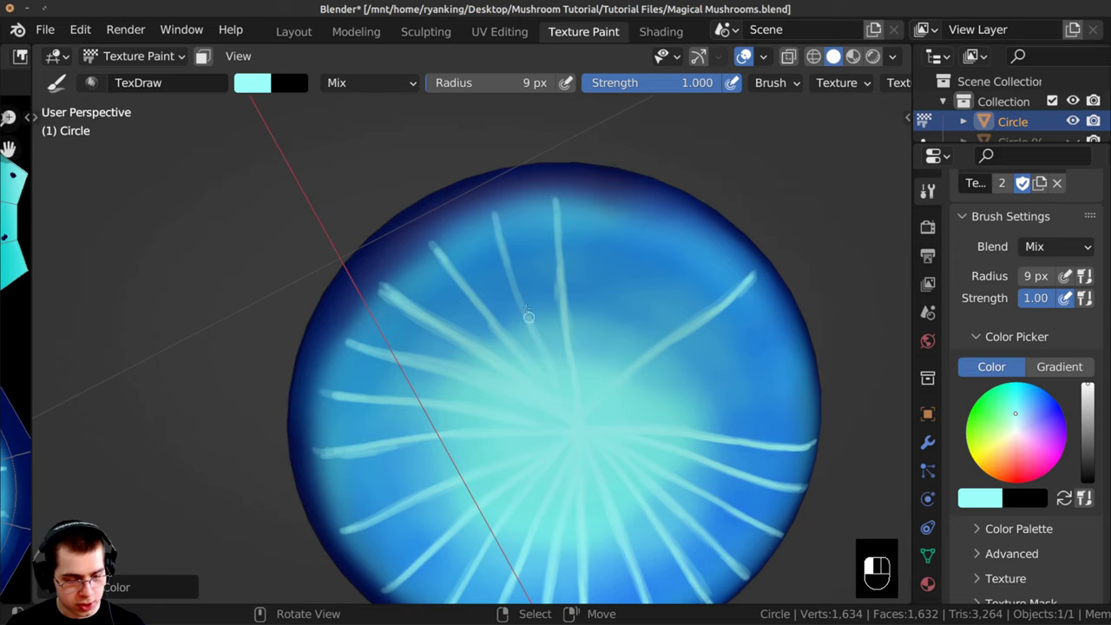
{"action": "mouse_move", "coordinate": [528, 316]}
{"action": "left_mouse_down"}
{"action": "mouse_move", "coordinate": [494, 221]}
{"action": "mouse_move", "coordinate": [535, 327]}
{"action": "left_mouse_up"}
Step: Paint two pale gill lines in the seventh underside wedge and thicken their outer parts near the rim
{"action": "middle_click_drag", "start_coordinate": [534, 327], "coordinate": [567, 367]}
{"action": "mouse_move", "coordinate": [570, 332]}
{"action": "left_mouse_down"}
{"action": "mouse_move", "coordinate": [564, 224]}
{"action": "mouse_move", "coordinate": [569, 338]}
{"action": "left_mouse_up"}
{"action": "left_click_drag", "start_coordinate": [577, 421], "coordinate": [560, 261]}
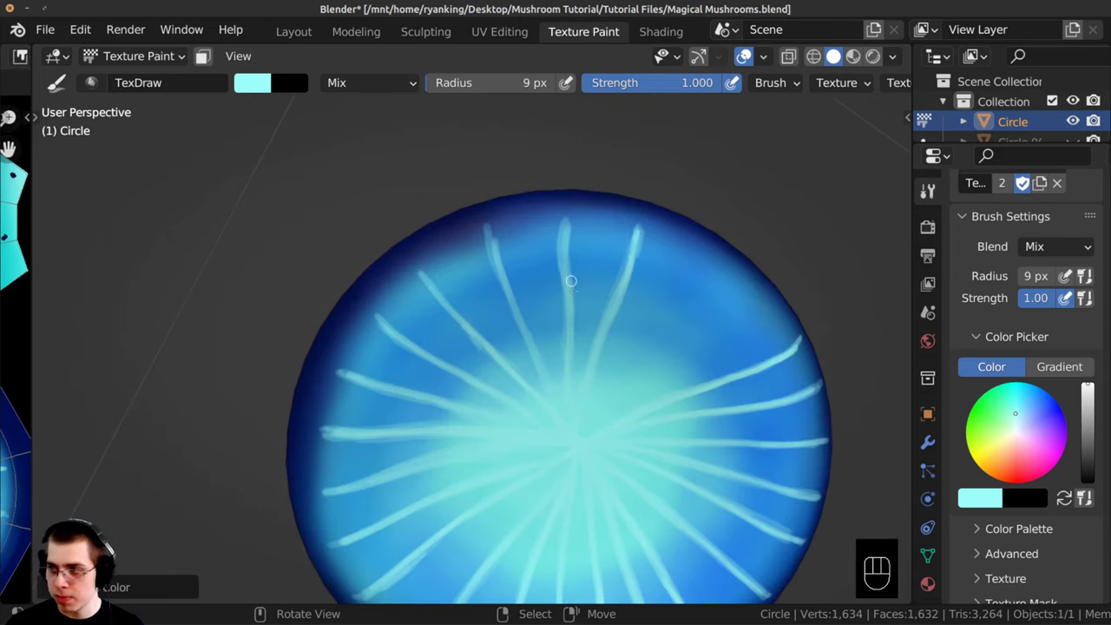
{"action": "middle_click_drag", "start_coordinate": [573, 376], "coordinate": [575, 355], "text": "ctrl"}
{"action": "left_click_drag", "start_coordinate": [581, 214], "coordinate": [575, 326]}
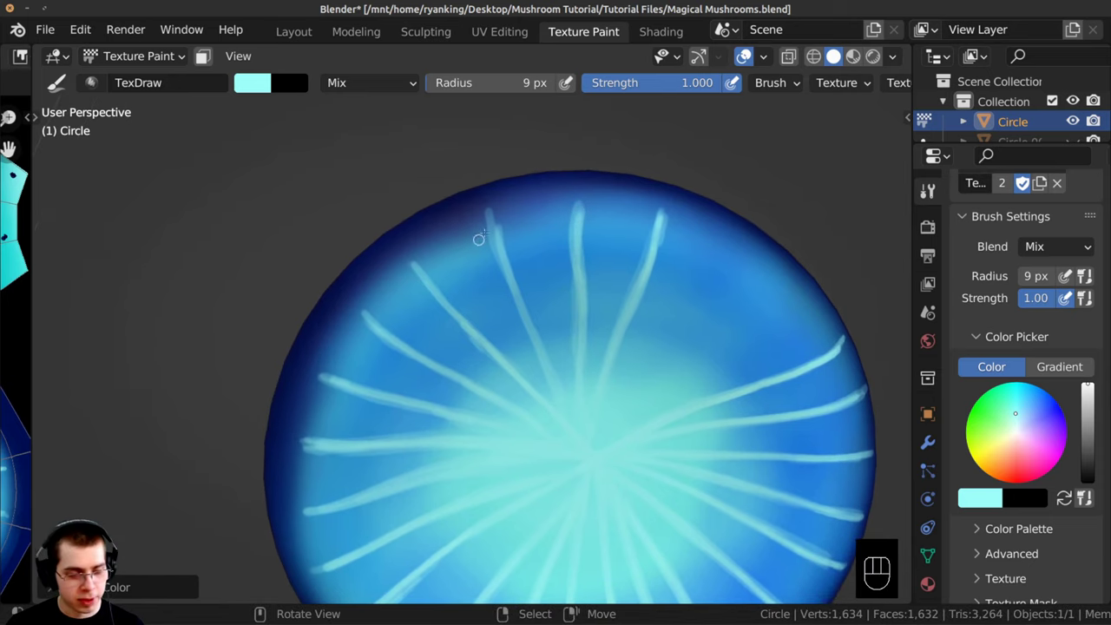
{"action": "mouse_move", "coordinate": [479, 239]}
{"action": "left_mouse_down"}
{"action": "mouse_move", "coordinate": [489, 217]}
{"action": "mouse_move", "coordinate": [531, 336]}
{"action": "left_mouse_up"}
Step: Fill the last empty underside wedge with two pale gill lines from the rim towards the centre
{"action": "mouse_move", "coordinate": [573, 440]}
{"action": "middle_mouse_down"}
{"action": "mouse_move", "coordinate": [599, 417]}
{"action": "mouse_move", "coordinate": [574, 431]}
{"action": "middle_mouse_up"}
{"action": "left_click_drag", "start_coordinate": [534, 195], "coordinate": [552, 285]}
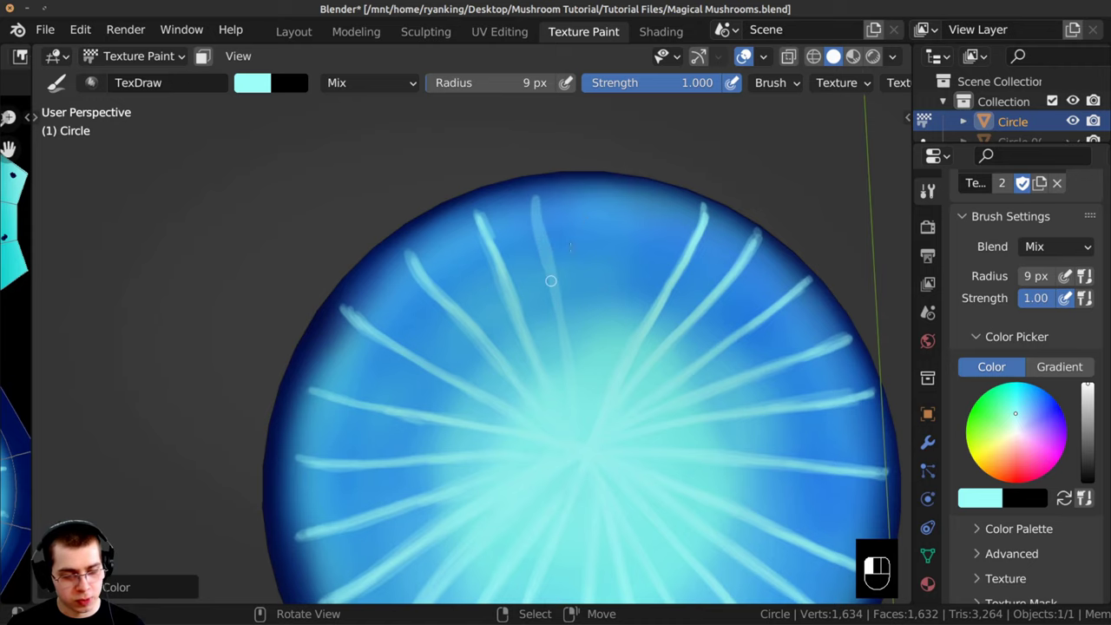
{"action": "left_click_drag", "start_coordinate": [607, 193], "coordinate": [606, 303]}
{"action": "mouse_move", "coordinate": [607, 192]}
{"action": "left_mouse_down"}
{"action": "mouse_move", "coordinate": [581, 419]}
{"action": "mouse_move", "coordinate": [541, 243]}
{"action": "mouse_move", "coordinate": [577, 429]}
{"action": "mouse_move", "coordinate": [539, 253]}
{"action": "mouse_move", "coordinate": [588, 370]}
{"action": "left_mouse_up"}
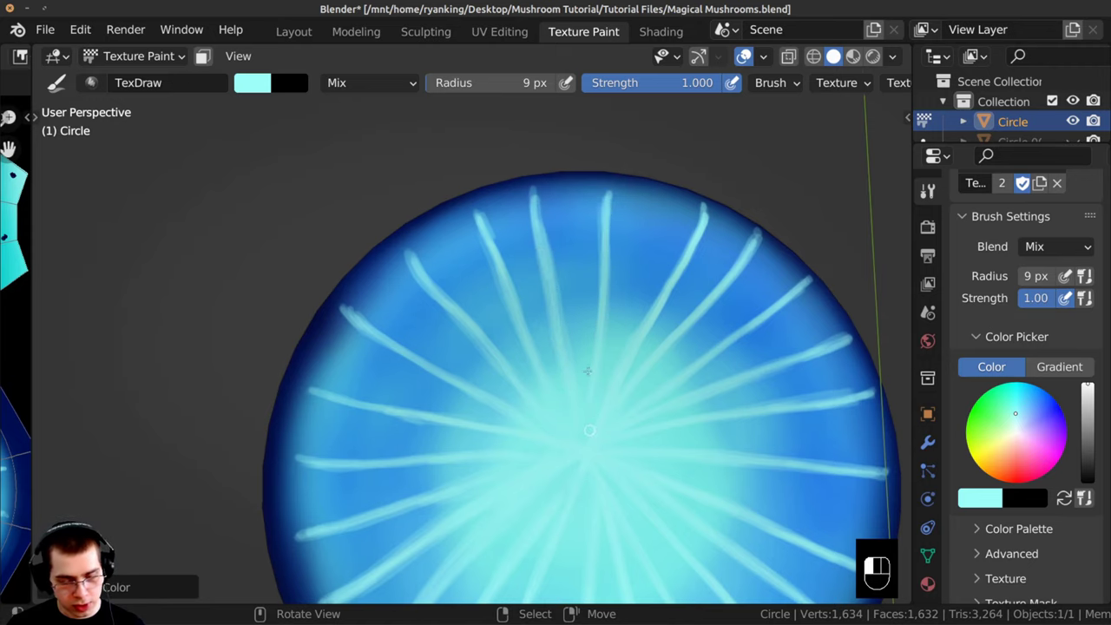
Step: Paint one extra pale gill line in a wide gap between two existing lines, retracing it towards the centre
{"action": "mouse_move", "coordinate": [588, 370]}
{"action": "middle_mouse_down", "text": "ctrl"}
{"action": "mouse_move", "coordinate": [449, 351]}
{"action": "mouse_move", "coordinate": [429, 360]}
{"action": "mouse_move", "coordinate": [437, 238]}
{"action": "middle_mouse_up", "text": "ctrl"}
{"action": "left_click_drag", "start_coordinate": [433, 230], "coordinate": [492, 295]}
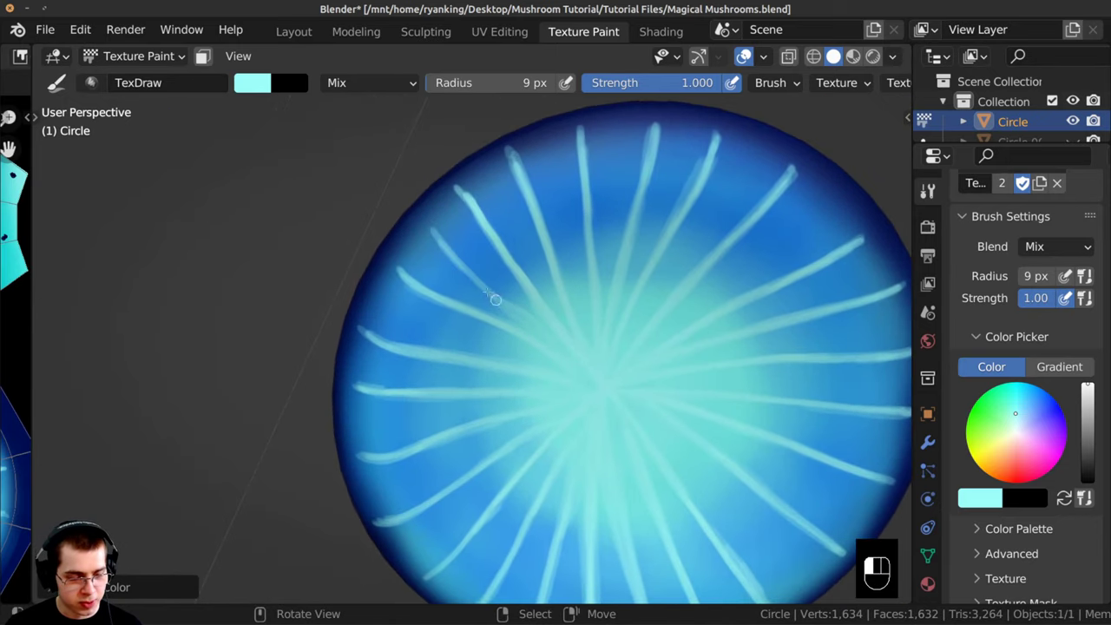
{"action": "left_click_drag", "start_coordinate": [433, 225], "coordinate": [481, 283]}
{"action": "left_click_drag", "start_coordinate": [433, 226], "coordinate": [548, 362]}
{"action": "mouse_move", "coordinate": [563, 352]}
{"action": "middle_mouse_down"}
{"action": "mouse_move", "coordinate": [552, 380]}
{"action": "mouse_move", "coordinate": [560, 334]}
{"action": "middle_mouse_up"}
{"action": "mouse_move", "coordinate": [560, 334]}
{"action": "middle_mouse_down", "text": "ctrl"}
{"action": "mouse_move", "coordinate": [559, 382]}
{"action": "mouse_move", "coordinate": [472, 331]}
{"action": "middle_mouse_up", "text": "ctrl"}
{"action": "mouse_move", "coordinate": [471, 330]}
{"action": "middle_mouse_down", "text": "shift"}
{"action": "mouse_move", "coordinate": [401, 312]}
{"action": "mouse_move", "coordinate": [473, 334]}
{"action": "mouse_move", "coordinate": [466, 347]}
{"action": "middle_mouse_up", "text": "shift"}
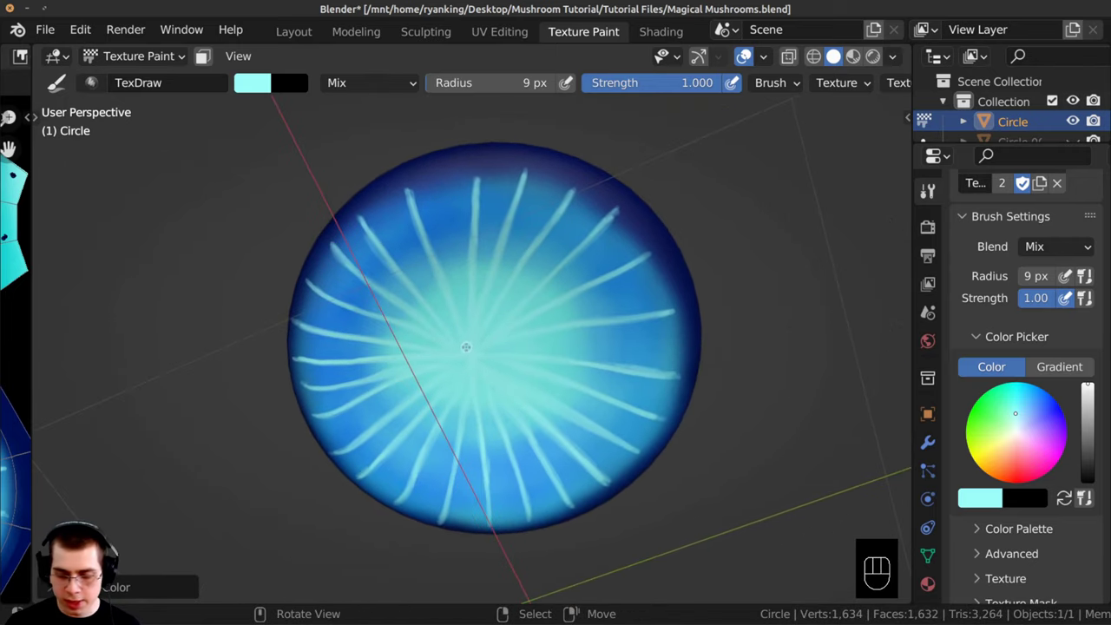
Step: Set the brush radius to 78 px and paint pale cyan over the underside's centre to blend the converging gill lines
{"action": "key", "text": "f"}
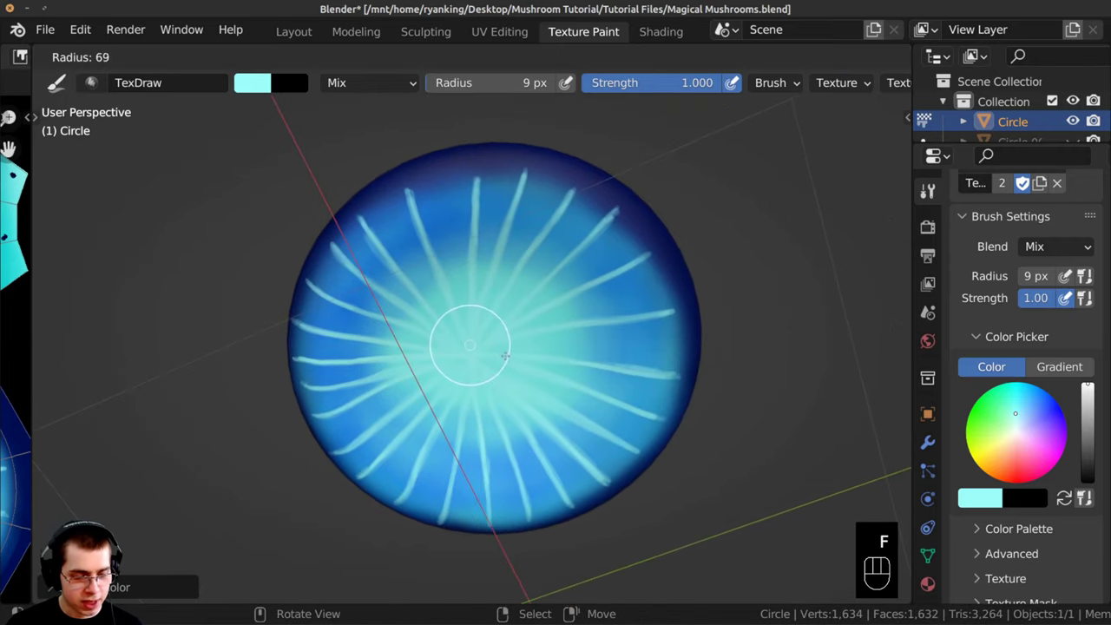
{"action": "left_click", "coordinate": [511, 357]}
{"action": "middle_click_drag", "start_coordinate": [467, 339], "coordinate": [491, 320]}
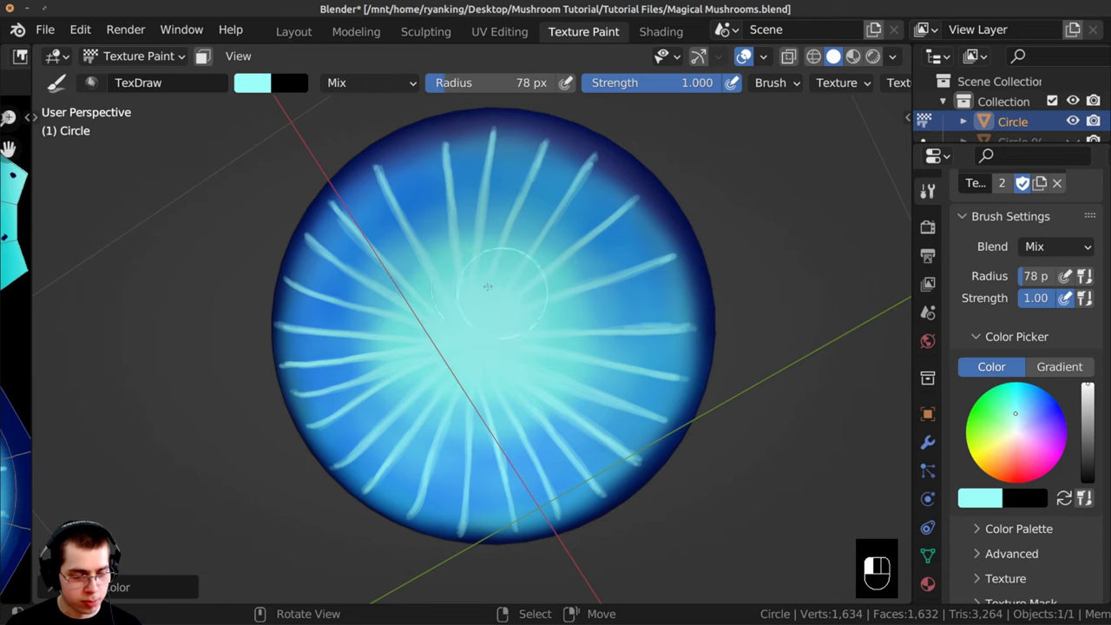
{"action": "middle_click_drag", "start_coordinate": [438, 296], "coordinate": [462, 495]}
{"action": "middle_click_drag", "start_coordinate": [462, 495], "coordinate": [267, 245]}
Step: With the cap's upper side in view, set the brush radius to 10 px and its colour to a very dark navy
{"action": "scroll", "coordinate": [454, 451], "scroll_direction": "down", "scroll_amount": 3}
{"action": "key", "text": "f"}
{"action": "key", "text": "f"}
{"action": "middle_click_drag", "start_coordinate": [218, 367], "coordinate": [518, 291]}
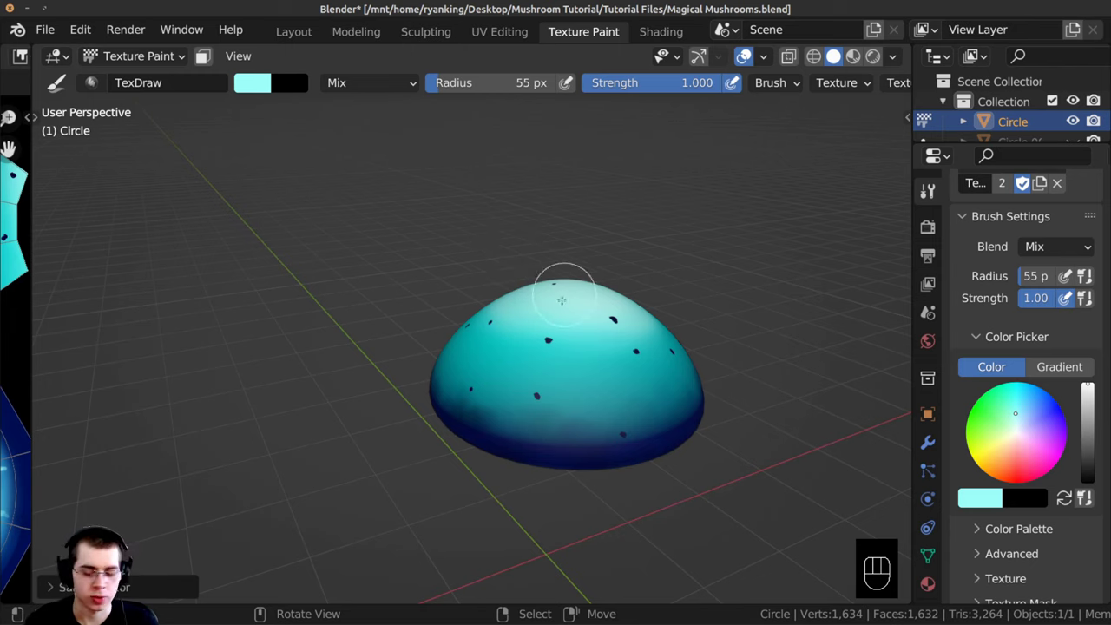
{"action": "middle_click_drag", "start_coordinate": [547, 294], "coordinate": [539, 286]}
{"action": "key", "text": "f"}
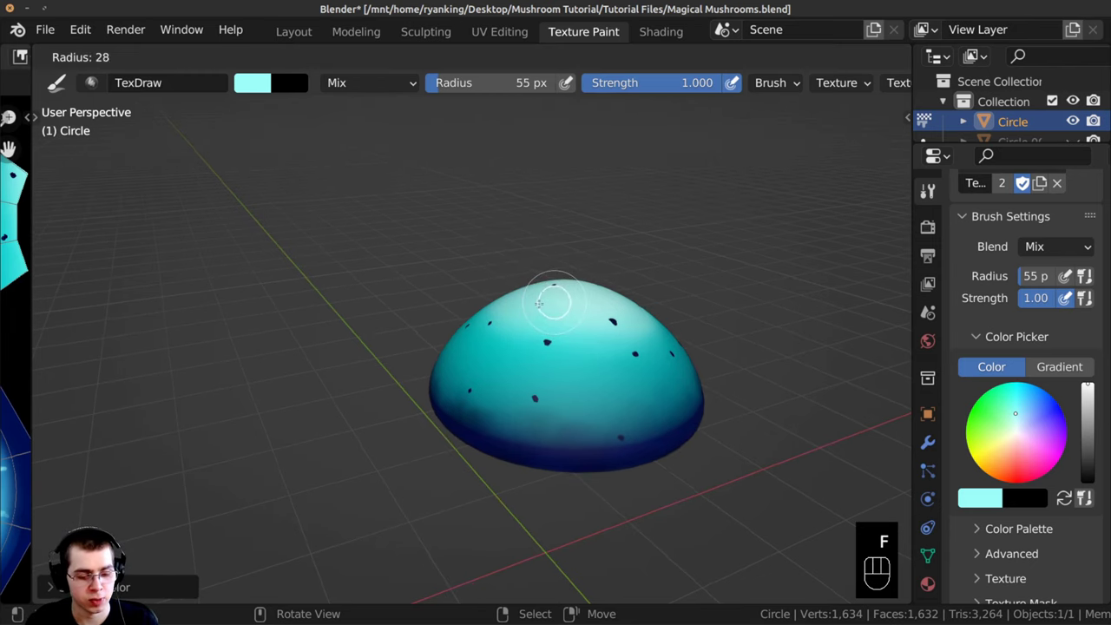
{"action": "mouse_move", "coordinate": [530, 307]}
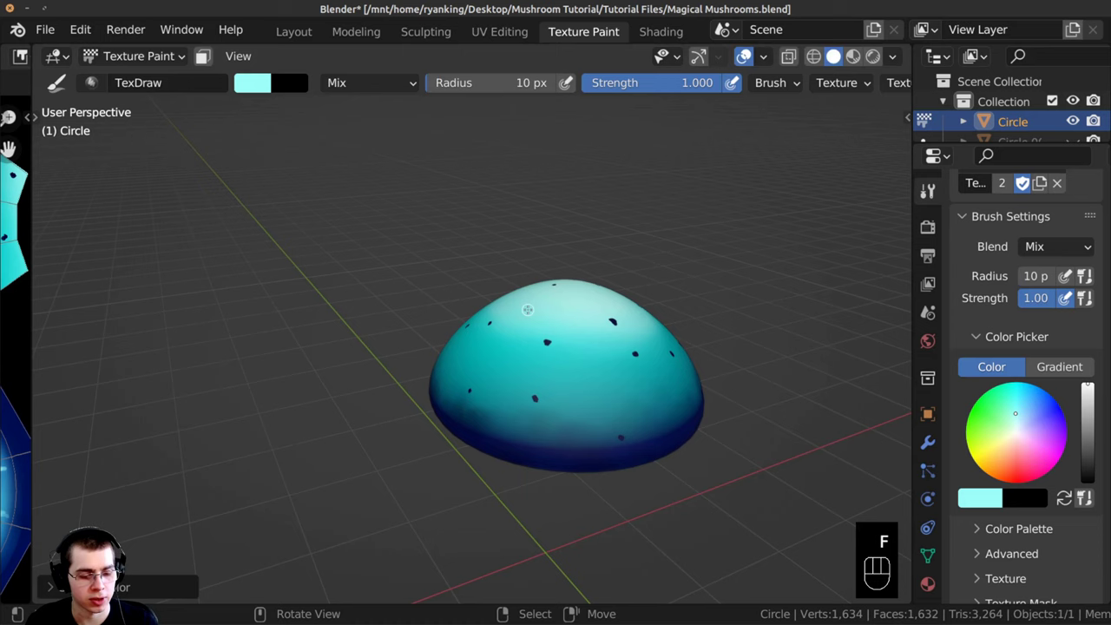
{"action": "left_click", "coordinate": [248, 84]}
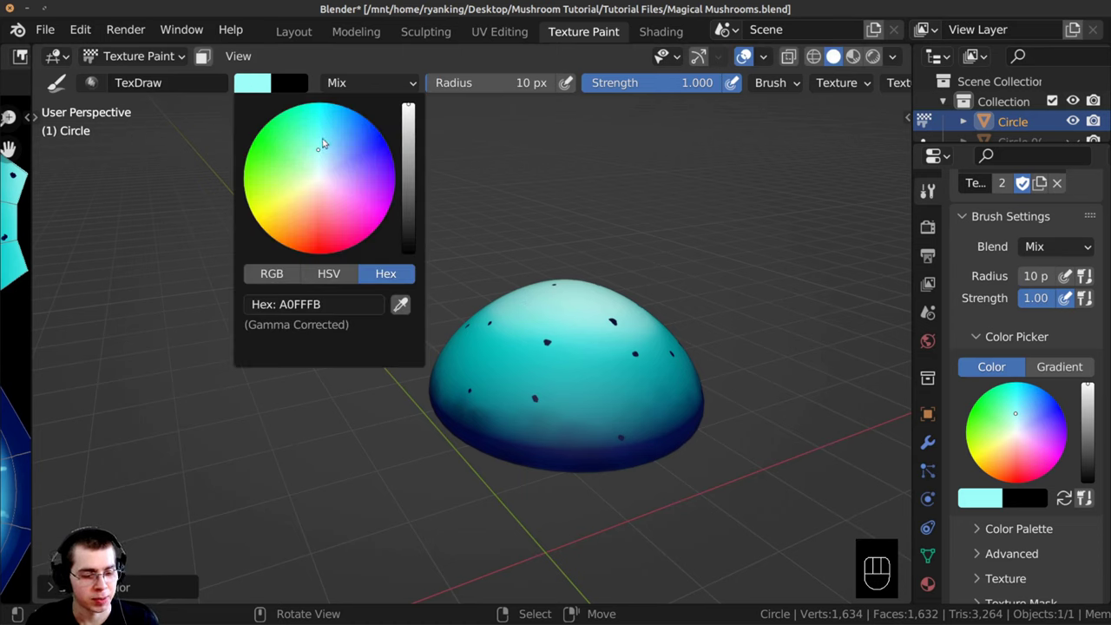
{"action": "mouse_move", "coordinate": [322, 144]}
{"action": "left_mouse_down"}
{"action": "mouse_move", "coordinate": [362, 115]}
{"action": "mouse_move", "coordinate": [408, 139]}
{"action": "mouse_move", "coordinate": [407, 230]}
{"action": "left_mouse_up"}
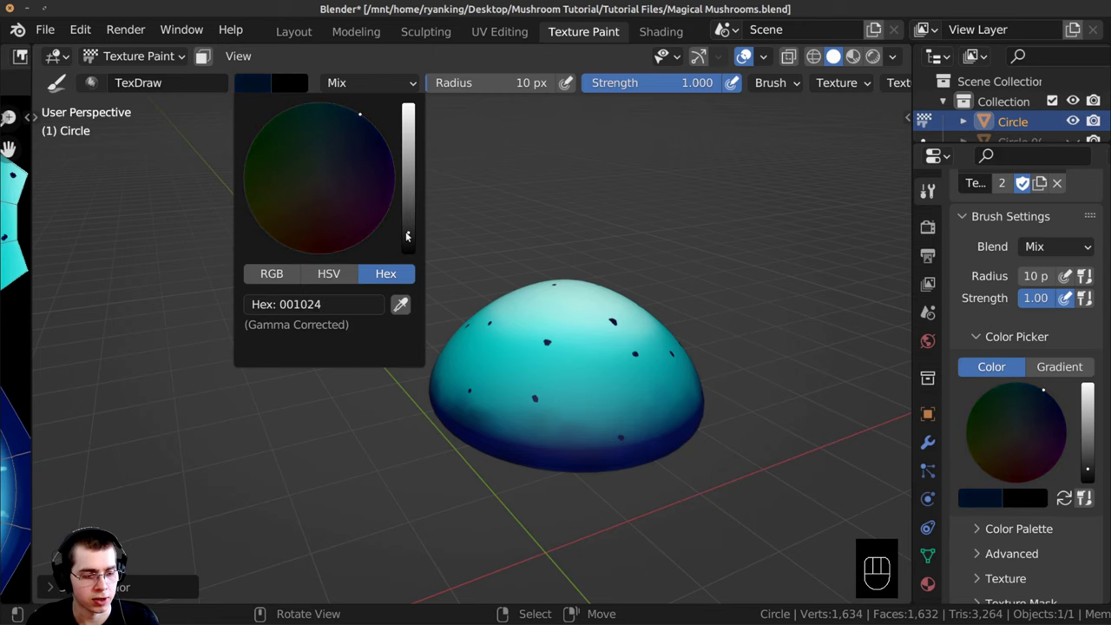
{"action": "left_click_drag", "start_coordinate": [362, 116], "coordinate": [372, 123]}
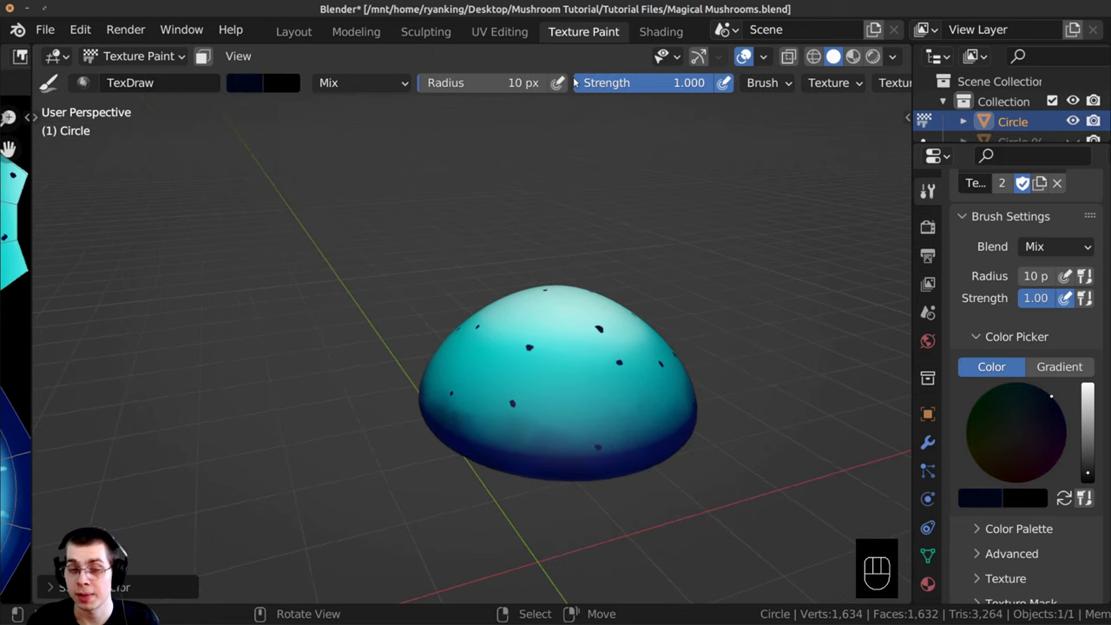
Step: Set the brush's stroke spacing to 1000%
{"action": "middle_click_drag", "start_coordinate": [575, 81], "coordinate": [310, 81]}
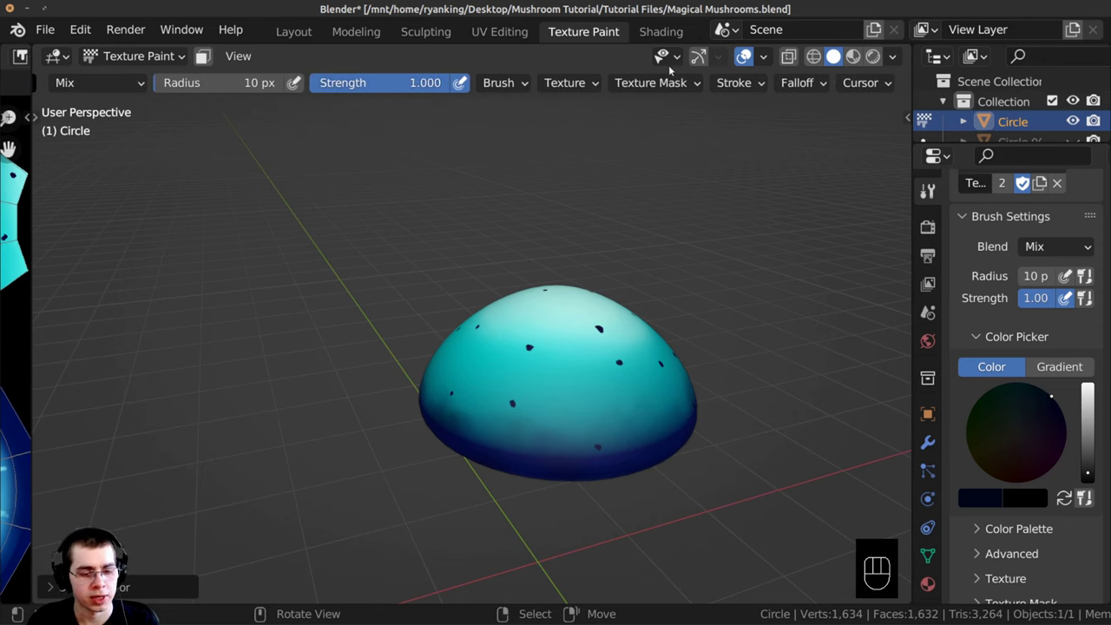
{"action": "left_click", "coordinate": [727, 82]}
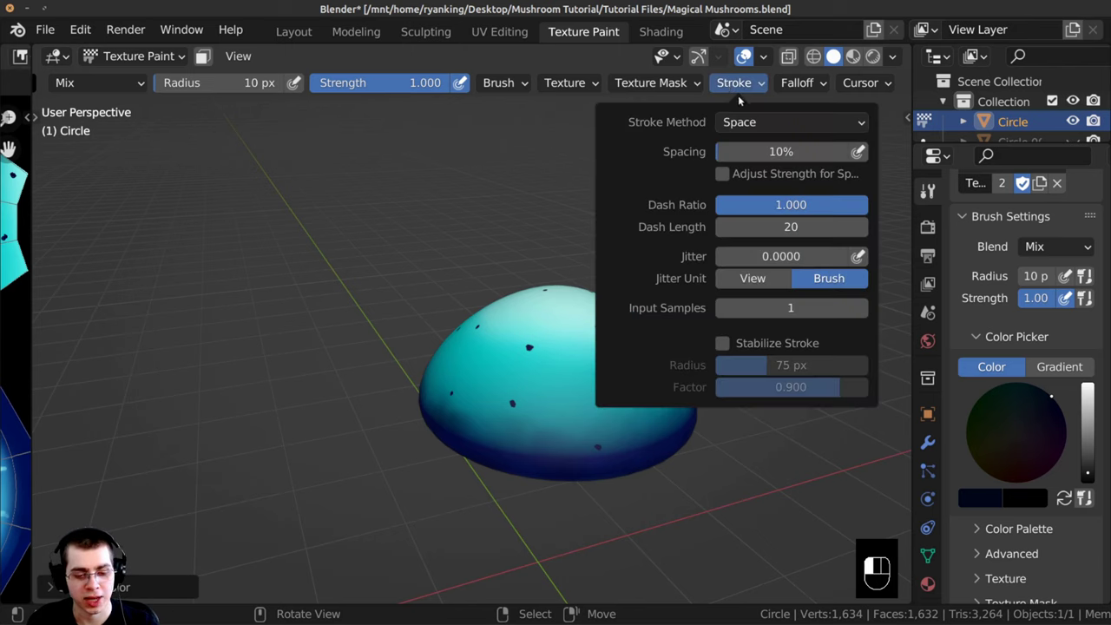
{"action": "left_click", "coordinate": [782, 153]}
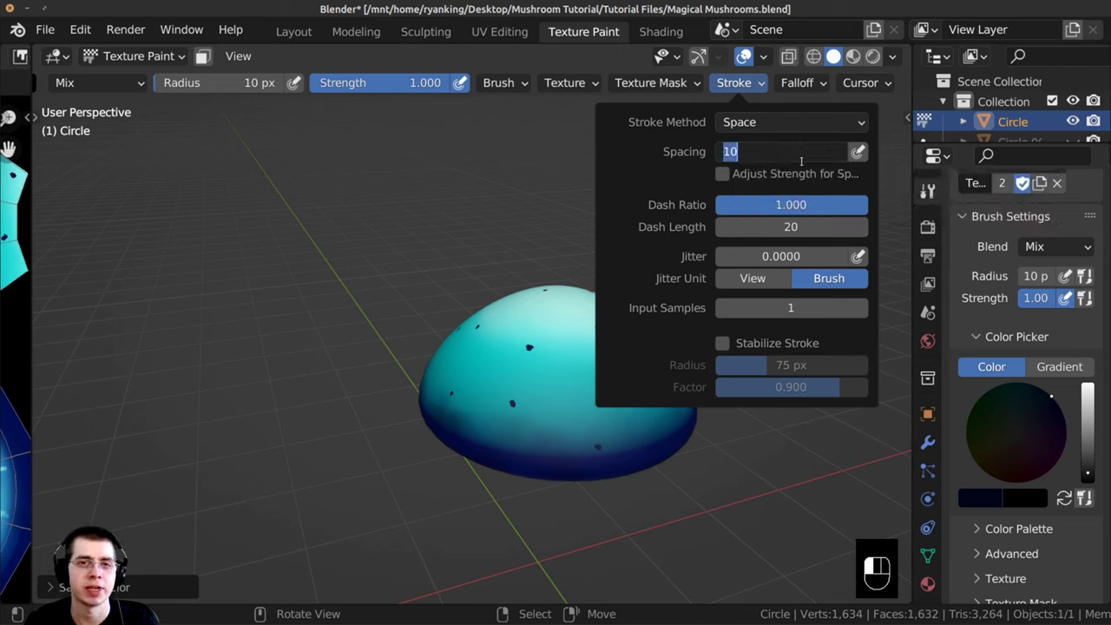
{"action": "type", "text": "1"}
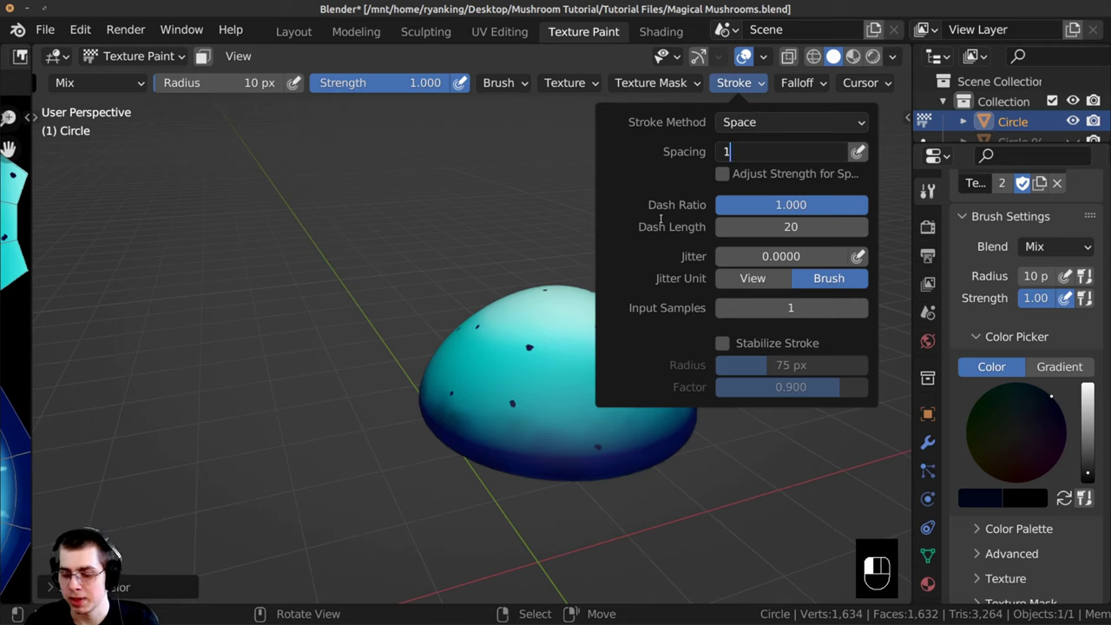
{"action": "type", "text": "000"}
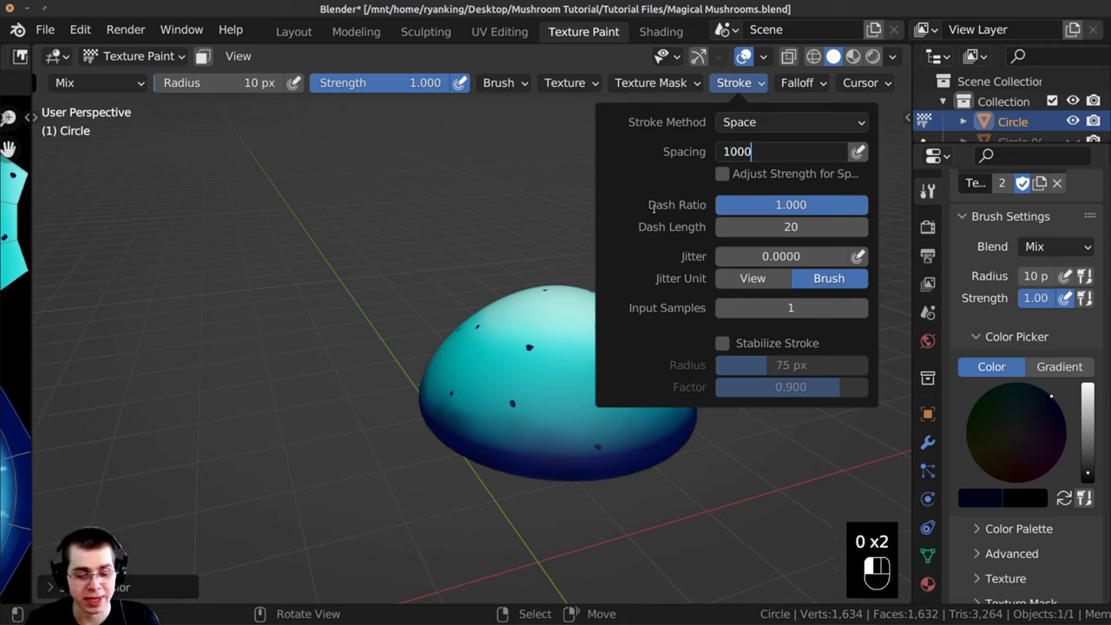
{"action": "left_click", "coordinate": [657, 209]}
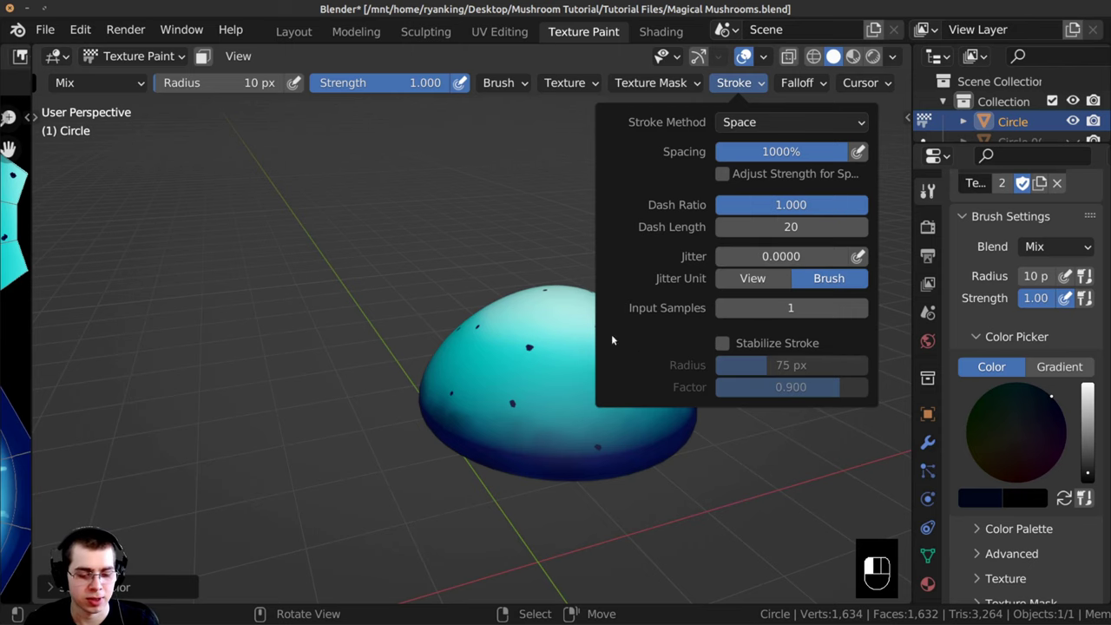
Step: Paint scattered trails of small dark navy dots between the existing spots on the cap's upper surface
{"action": "middle_click_drag", "start_coordinate": [556, 417], "coordinate": [568, 353], "text": "shift"}
{"action": "scroll", "coordinate": [543, 288], "scroll_direction": "up", "scroll_amount": 2}
{"action": "middle_click_drag", "start_coordinate": [543, 288], "coordinate": [459, 311], "text": "shift"}
{"action": "scroll", "coordinate": [458, 312], "scroll_direction": "up", "scroll_amount": 1}
{"action": "mouse_move", "coordinate": [472, 292]}
{"action": "left_mouse_down"}
{"action": "mouse_move", "coordinate": [457, 289]}
{"action": "mouse_move", "coordinate": [521, 237]}
{"action": "mouse_move", "coordinate": [713, 374]}
{"action": "left_mouse_up"}
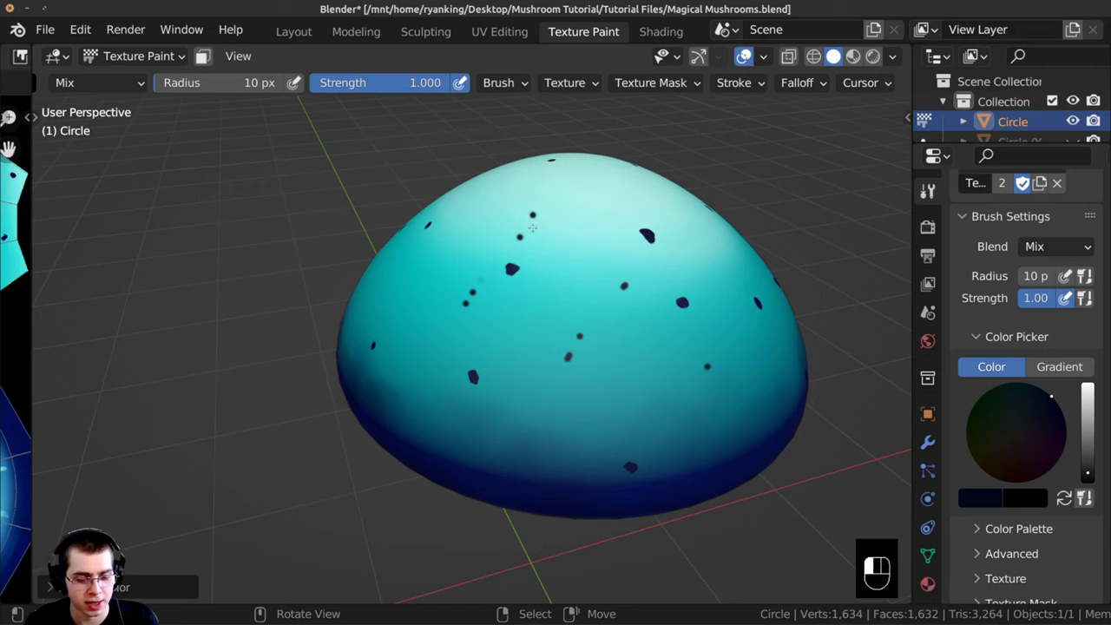
{"action": "mouse_move", "coordinate": [600, 334]}
{"action": "left_mouse_down"}
{"action": "mouse_move", "coordinate": [556, 299]}
{"action": "mouse_move", "coordinate": [566, 407]}
{"action": "left_mouse_up"}
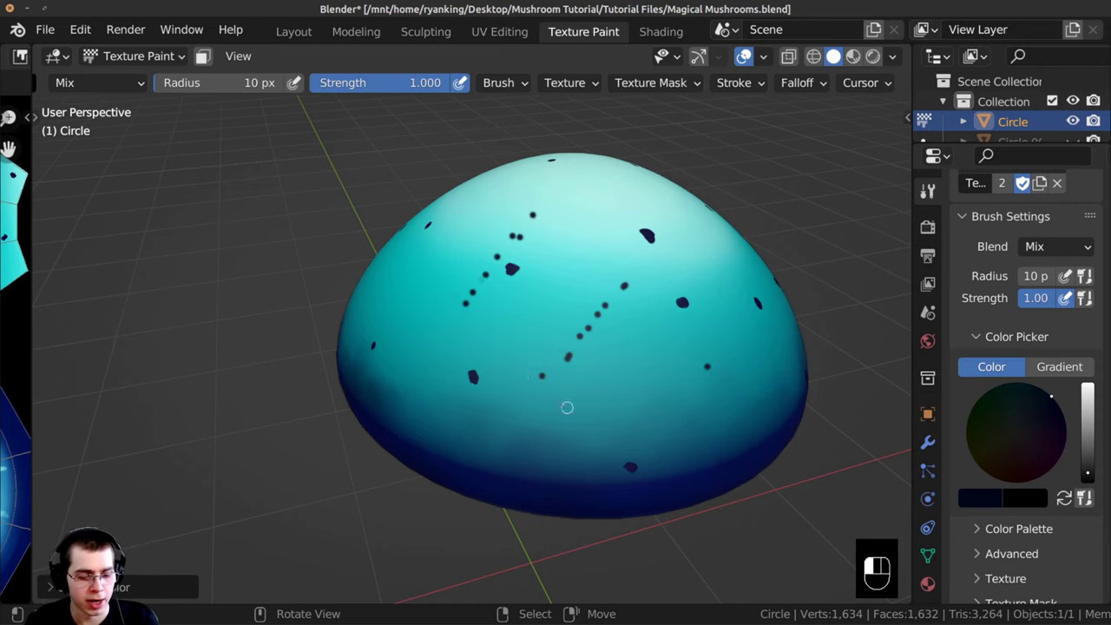
{"action": "left_click", "coordinate": [550, 229]}
{"action": "scroll", "coordinate": [595, 297], "scroll_direction": "up", "scroll_amount": 4}
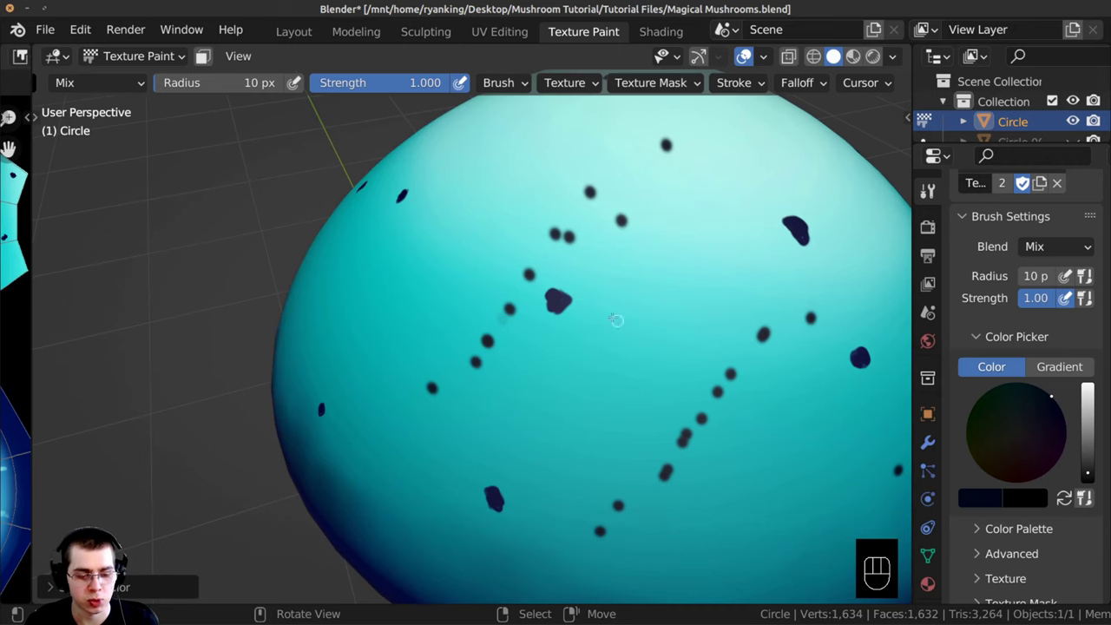
{"action": "middle_click_drag", "start_coordinate": [615, 320], "coordinate": [548, 302], "text": "ctrl"}
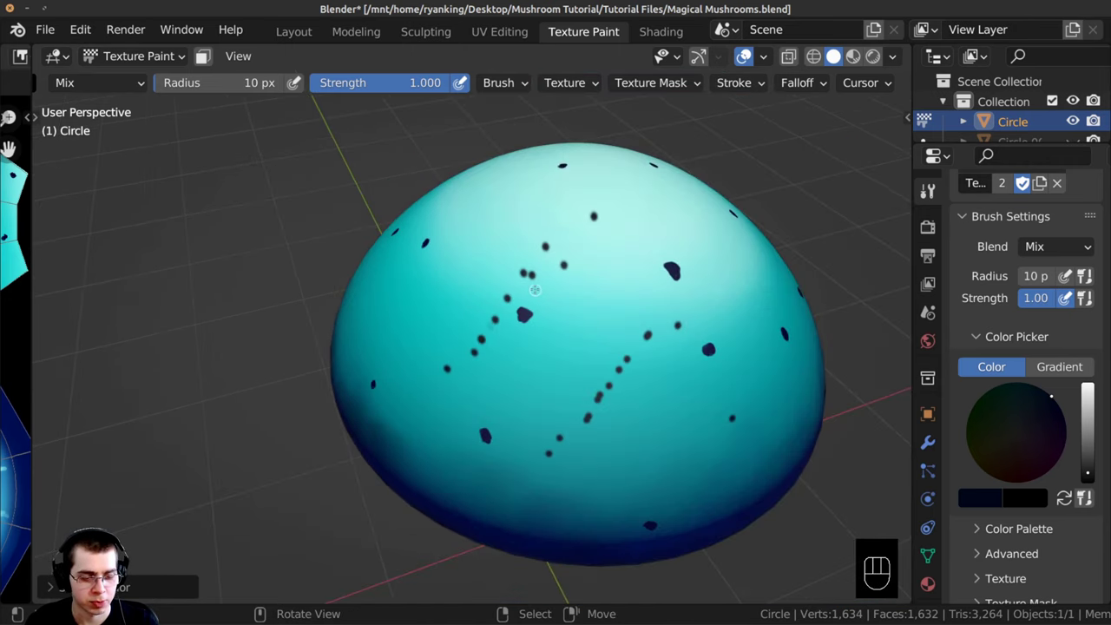
Step: Undo the last dot trails, reduce the stroke spacing to 31%, and try a stroke down the cap's upper surface
{"action": "key", "text": "ctrl+z"}
{"action": "left_click", "coordinate": [733, 82]}
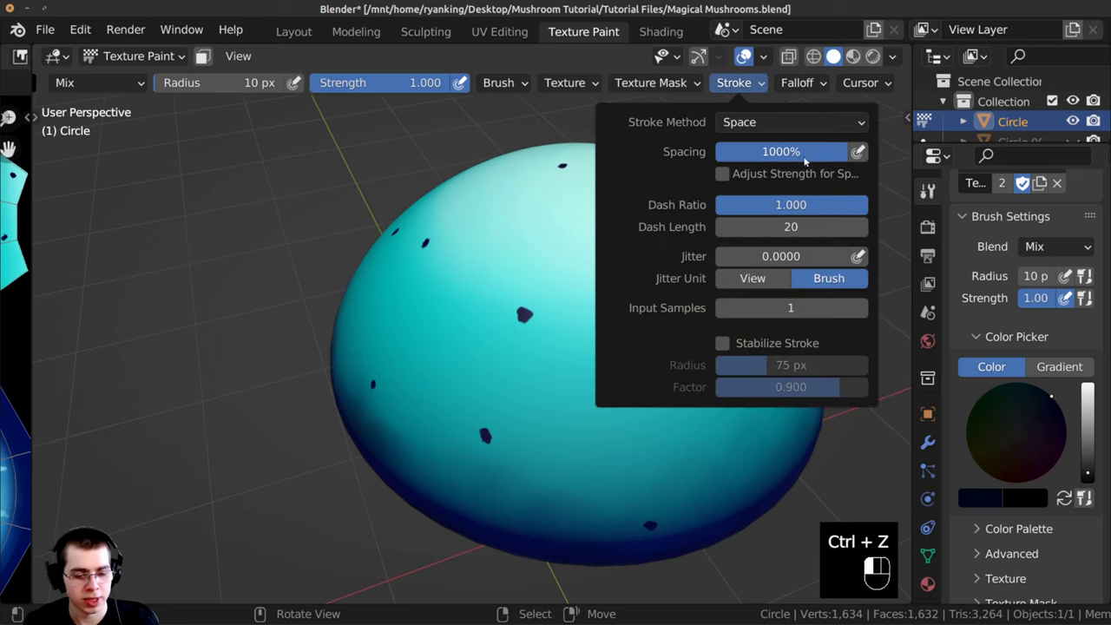
{"action": "left_click_drag", "start_coordinate": [781, 152], "coordinate": [668, 157]}
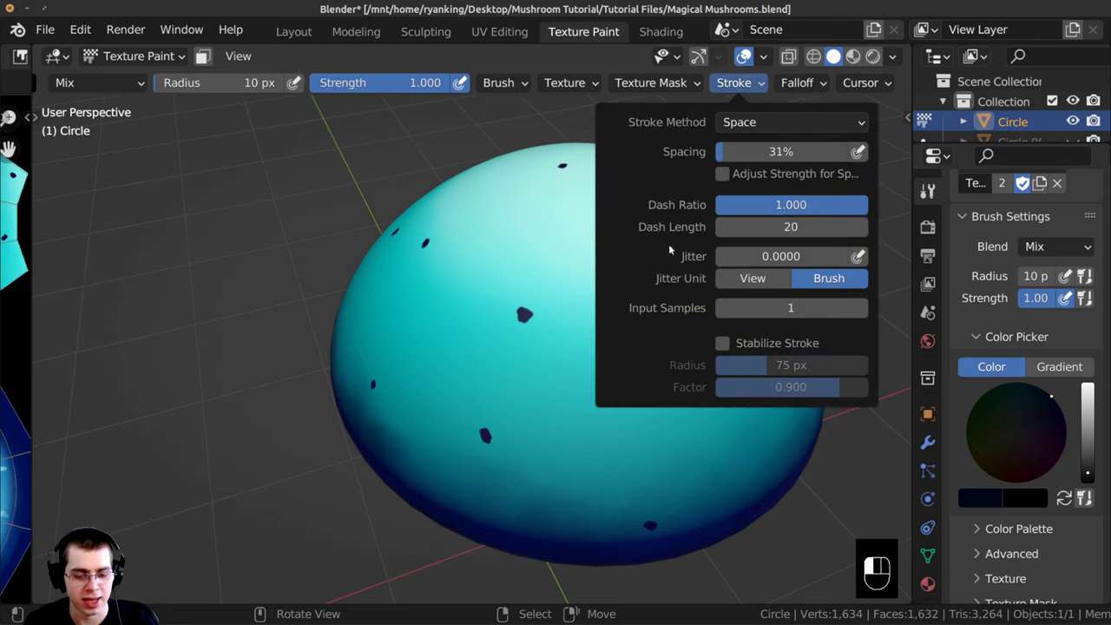
{"action": "scroll", "coordinate": [550, 228], "scroll_direction": "up", "scroll_amount": 1}
{"action": "left_click_drag", "start_coordinate": [548, 231], "coordinate": [618, 373]}
{"action": "key", "text": "ctrl+z"}
Step: Set the stroke spacing to 161% and try strokes of dots down the cap, undoing the marks
{"action": "left_click", "coordinate": [733, 82]}
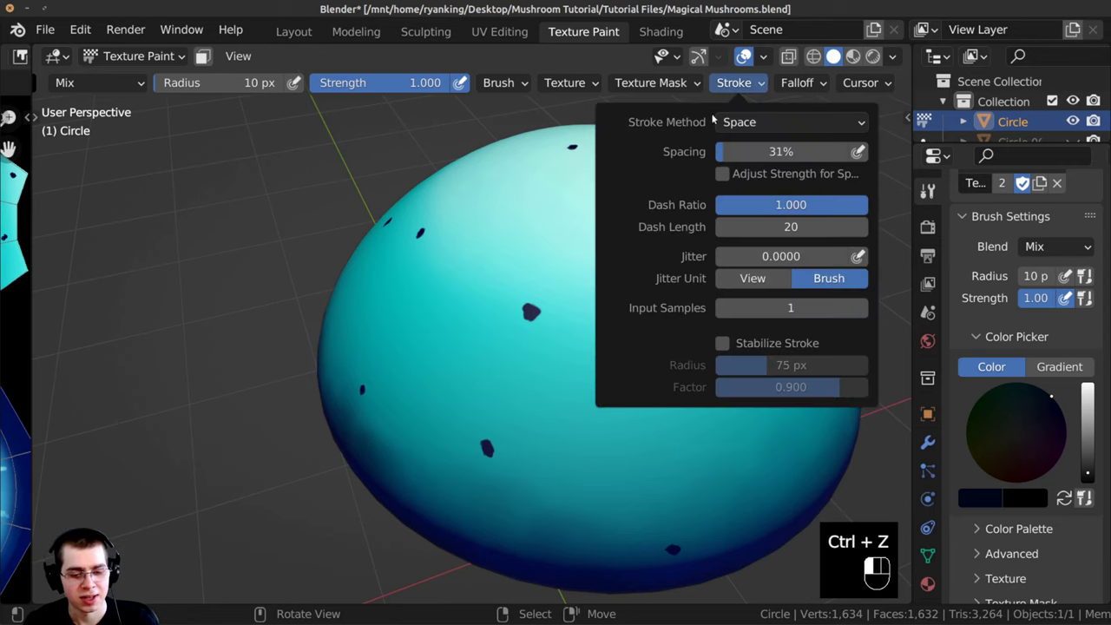
{"action": "left_click_drag", "start_coordinate": [764, 152], "coordinate": [794, 152]}
{"action": "left_click", "coordinate": [529, 235]}
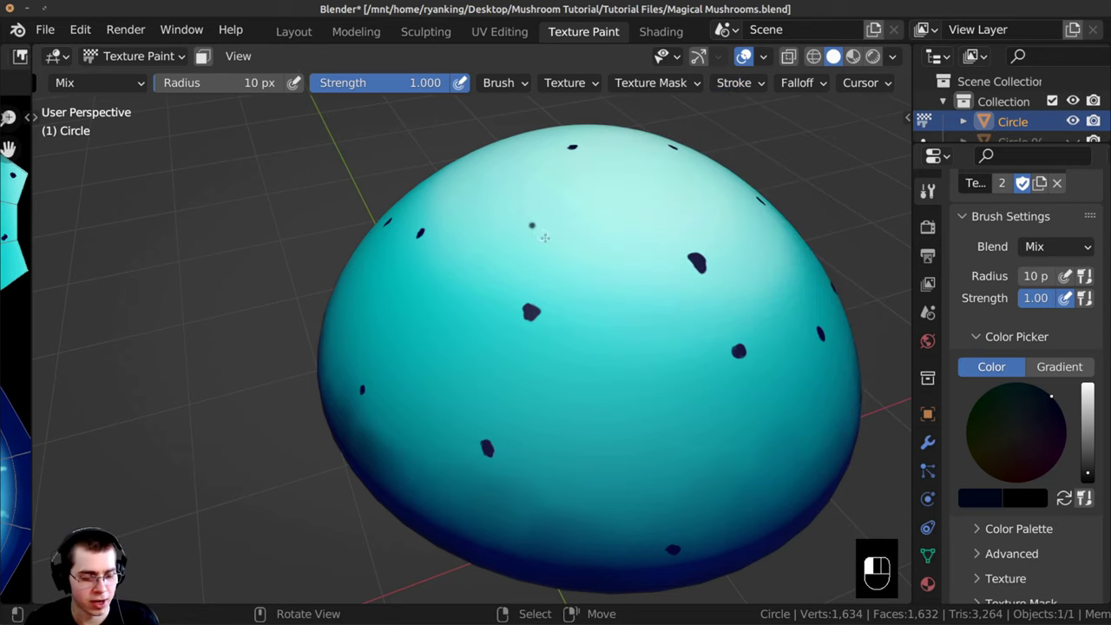
{"action": "left_click_drag", "start_coordinate": [598, 293], "coordinate": [625, 377]}
{"action": "key", "text": "ctrl+z"}
{"action": "mouse_move", "coordinate": [554, 211]}
{"action": "left_mouse_down"}
{"action": "mouse_move", "coordinate": [615, 322]}
{"action": "mouse_move", "coordinate": [568, 359]}
{"action": "left_mouse_up"}
{"action": "key", "text": "ctrl+z"}
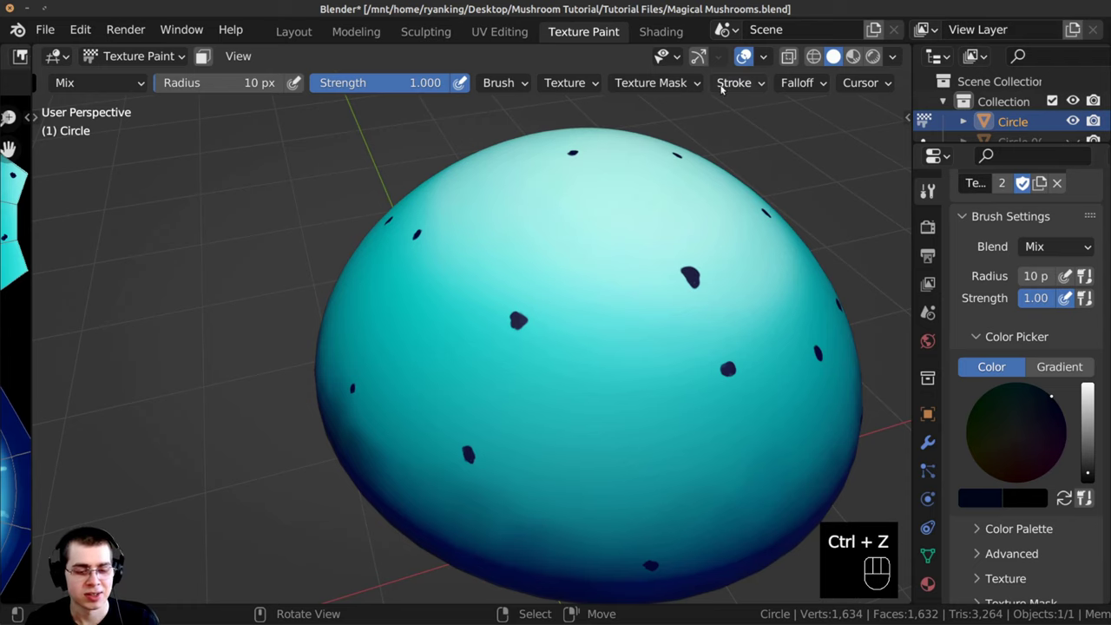
Step: Set the brush's stroke spacing to 1000% and its jitter to 2.0
{"action": "left_click", "coordinate": [726, 84]}
{"action": "left_click", "coordinate": [782, 152]}
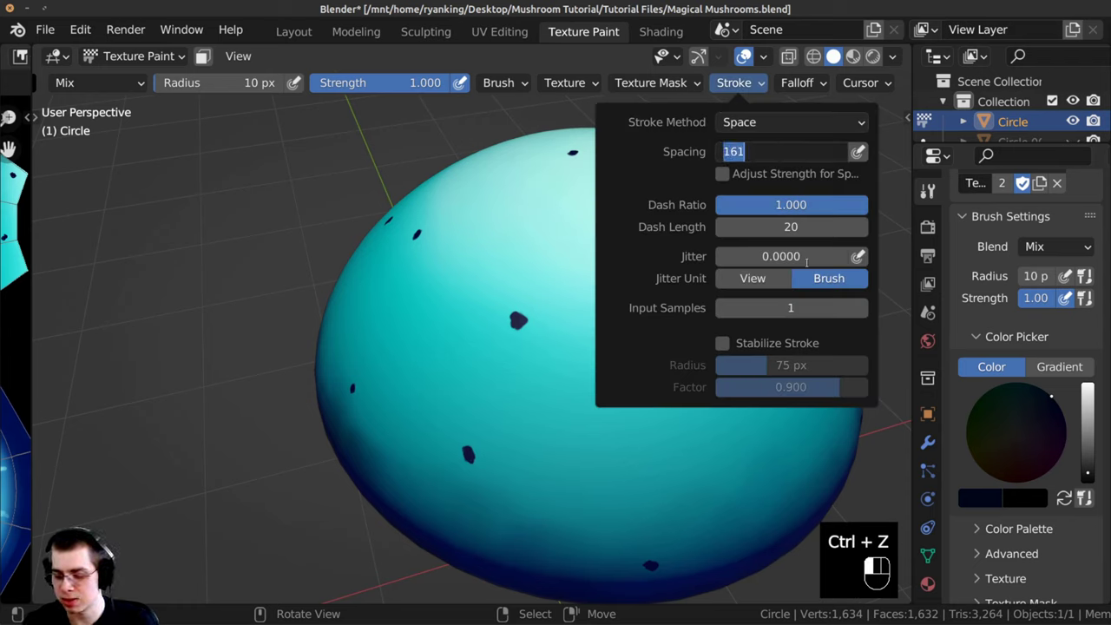
{"action": "type", "text": "1000"}
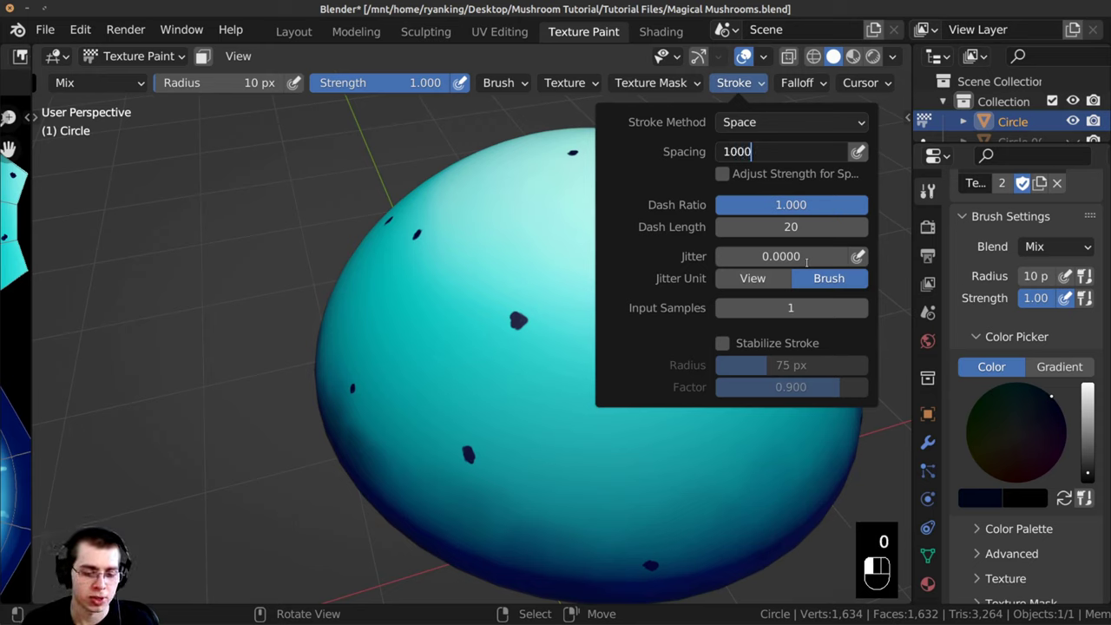
{"action": "key", "text": "Return"}
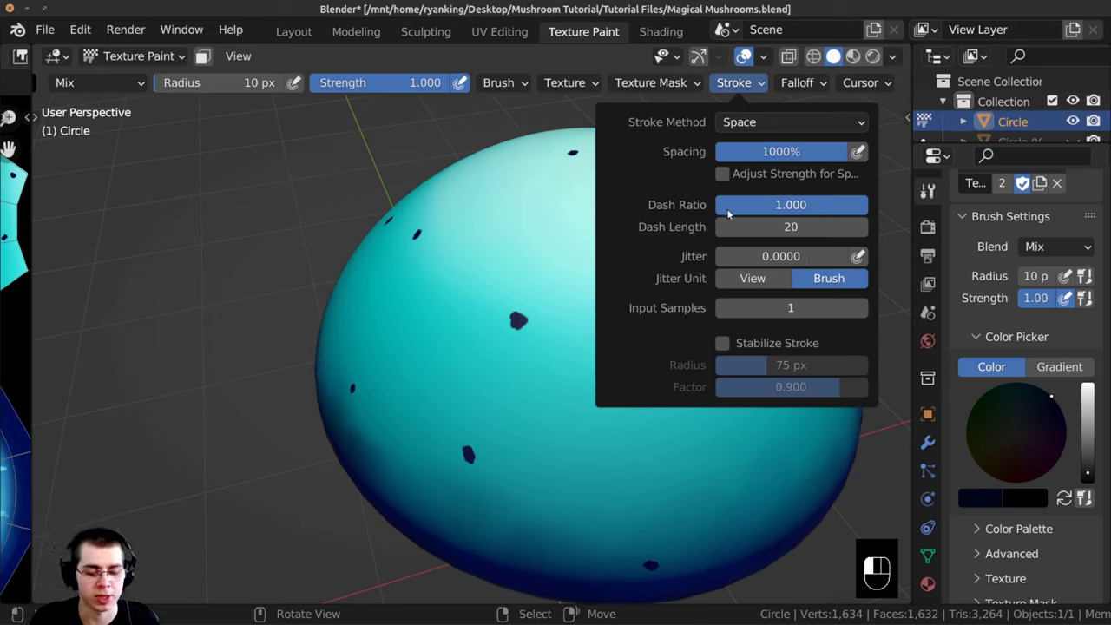
{"action": "left_click_drag", "start_coordinate": [741, 260], "coordinate": [926, 306]}
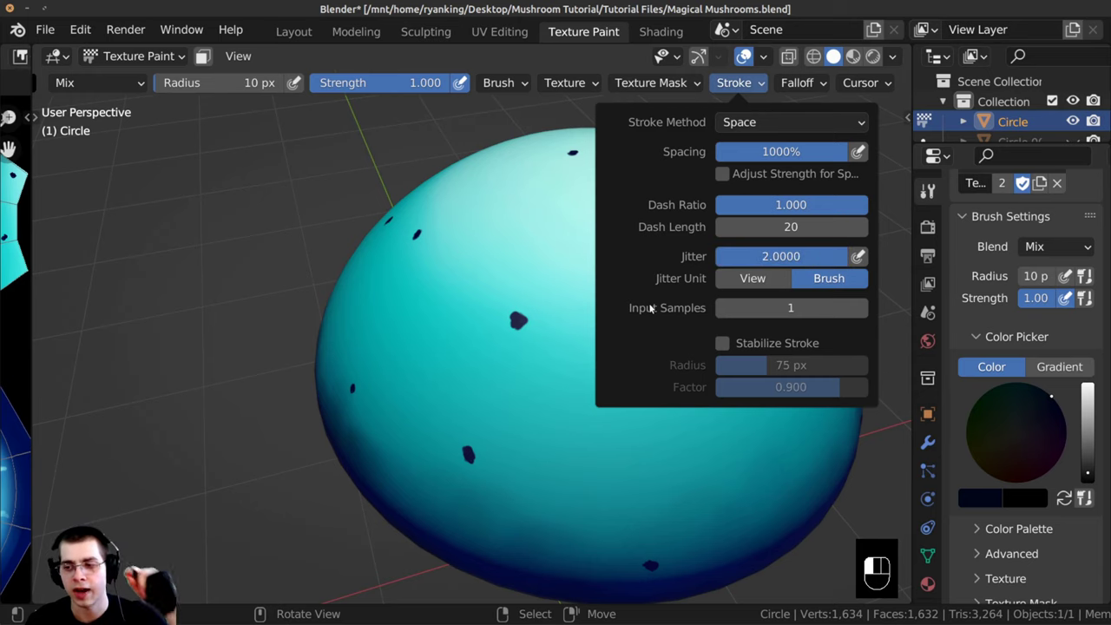
Step: Paint randomly scattered small navy dots between the large spots on the cap's upper surface
{"action": "middle_click_drag", "start_coordinate": [564, 265], "coordinate": [609, 297]}
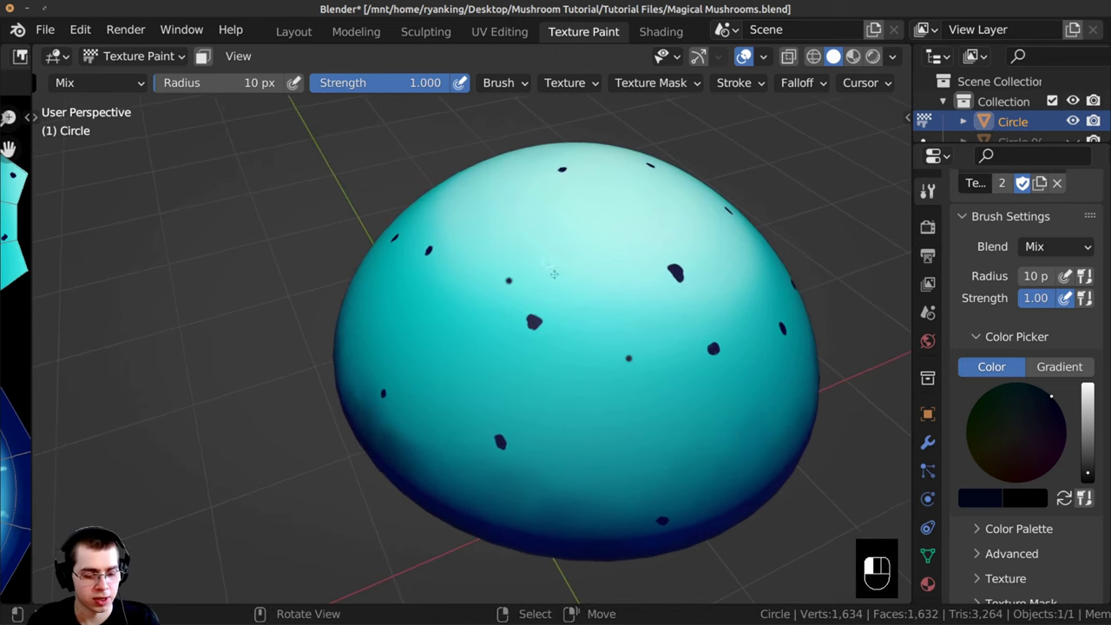
{"action": "middle_click_drag", "start_coordinate": [554, 274], "coordinate": [573, 371], "text": "ctrl"}
{"action": "left_click", "coordinate": [440, 407]}
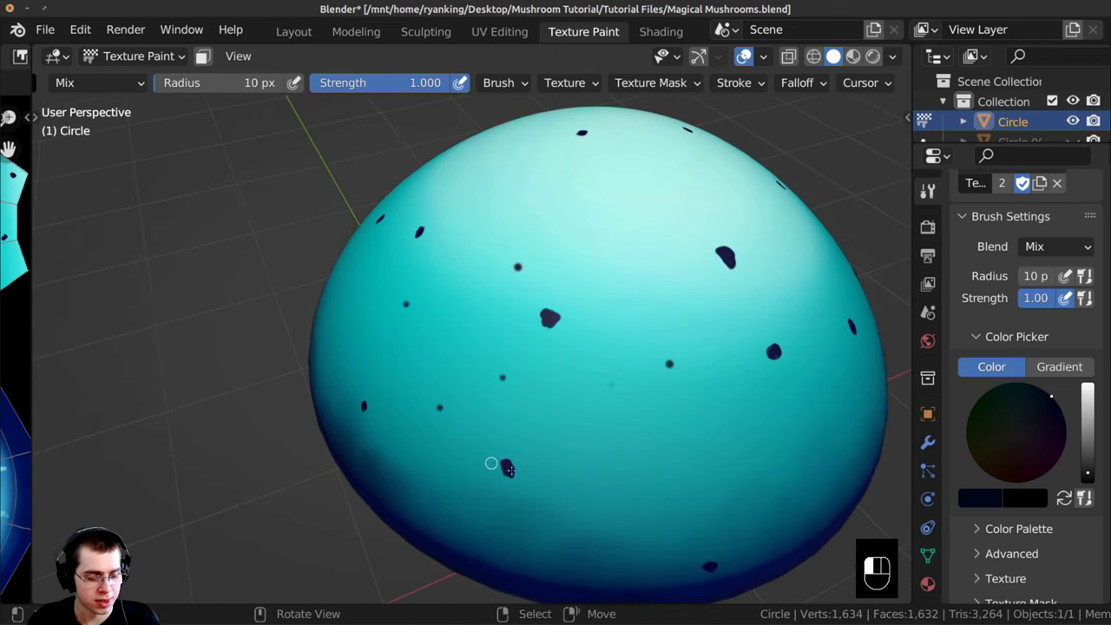
{"action": "left_click", "coordinate": [527, 483]}
{"action": "left_click", "coordinate": [598, 386]}
{"action": "left_click", "coordinate": [608, 255]}
Step: Continue scattering small navy dots over the adjacent side of the cap, around and below the large spots
{"action": "mouse_move", "coordinate": [743, 448]}
{"action": "middle_mouse_down", "text": "shift"}
{"action": "mouse_move", "coordinate": [625, 409]}
{"action": "mouse_move", "coordinate": [655, 342]}
{"action": "middle_mouse_up", "text": "shift"}
{"action": "left_click", "coordinate": [717, 438]}
{"action": "left_click", "coordinate": [770, 330]}
{"action": "left_click", "coordinate": [674, 287]}
{"action": "left_click", "coordinate": [676, 379]}
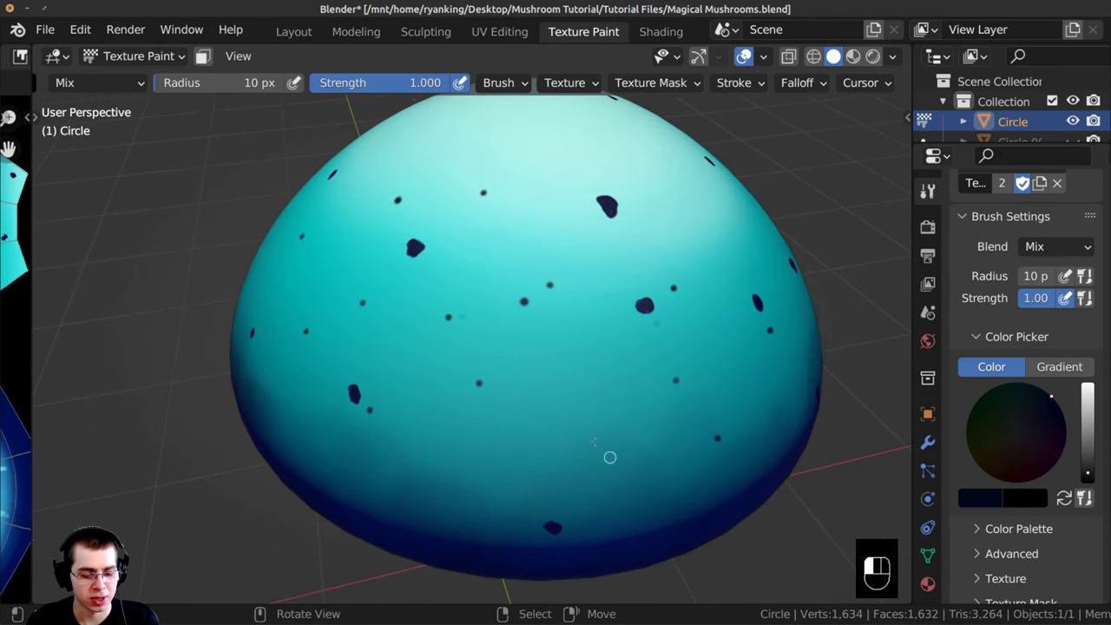
{"action": "middle_click_drag", "start_coordinate": [511, 266], "coordinate": [457, 235]}
{"action": "left_click", "coordinate": [570, 211]}
{"action": "mouse_move", "coordinate": [498, 313]}
{"action": "middle_mouse_down"}
{"action": "mouse_move", "coordinate": [406, 305]}
{"action": "mouse_move", "coordinate": [443, 345]}
{"action": "mouse_move", "coordinate": [439, 357]}
{"action": "middle_mouse_up"}
{"action": "middle_click_drag", "start_coordinate": [439, 357], "coordinate": [482, 359], "text": "shift"}
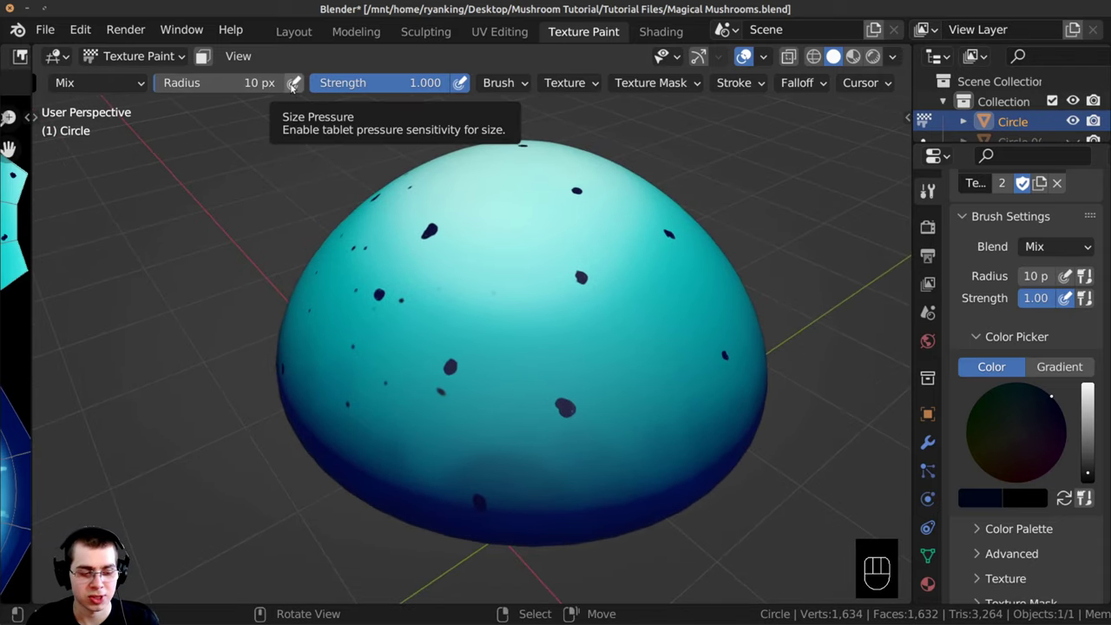
Step: Enable size pressure for the brush and paint navy specks of varying size on the next, still sparse side of the cap
{"action": "left_click", "coordinate": [293, 83]}
{"action": "middle_click_drag", "start_coordinate": [532, 355], "coordinate": [514, 353]}
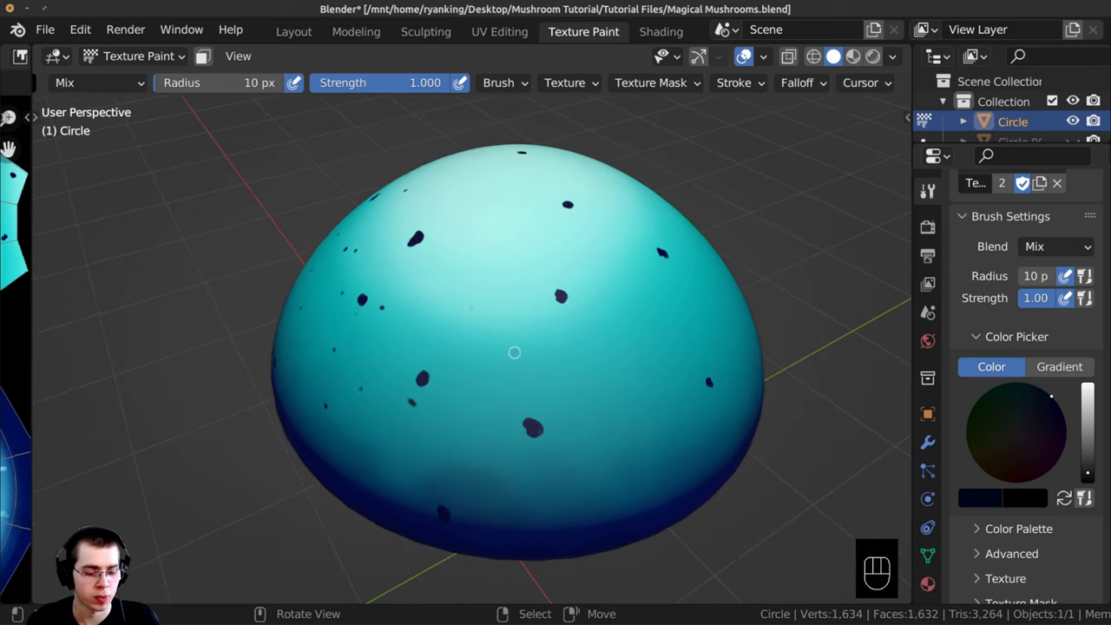
{"action": "scroll", "coordinate": [514, 352], "scroll_direction": "up", "scroll_amount": 2}
{"action": "left_click", "coordinate": [549, 389]}
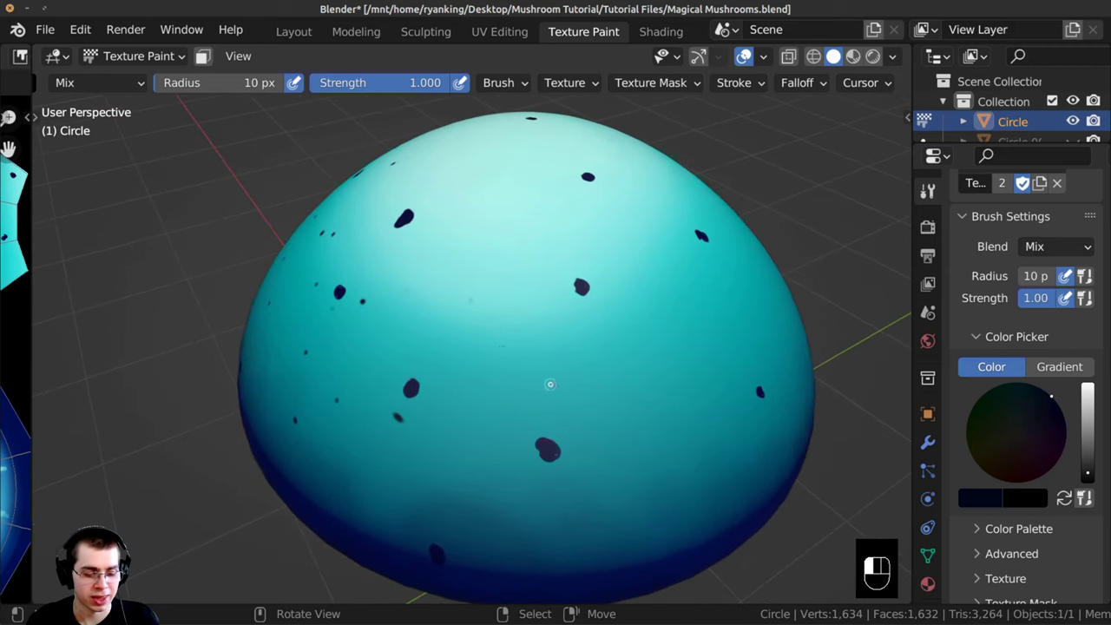
{"action": "left_click", "coordinate": [589, 368]}
{"action": "left_click", "coordinate": [456, 417]}
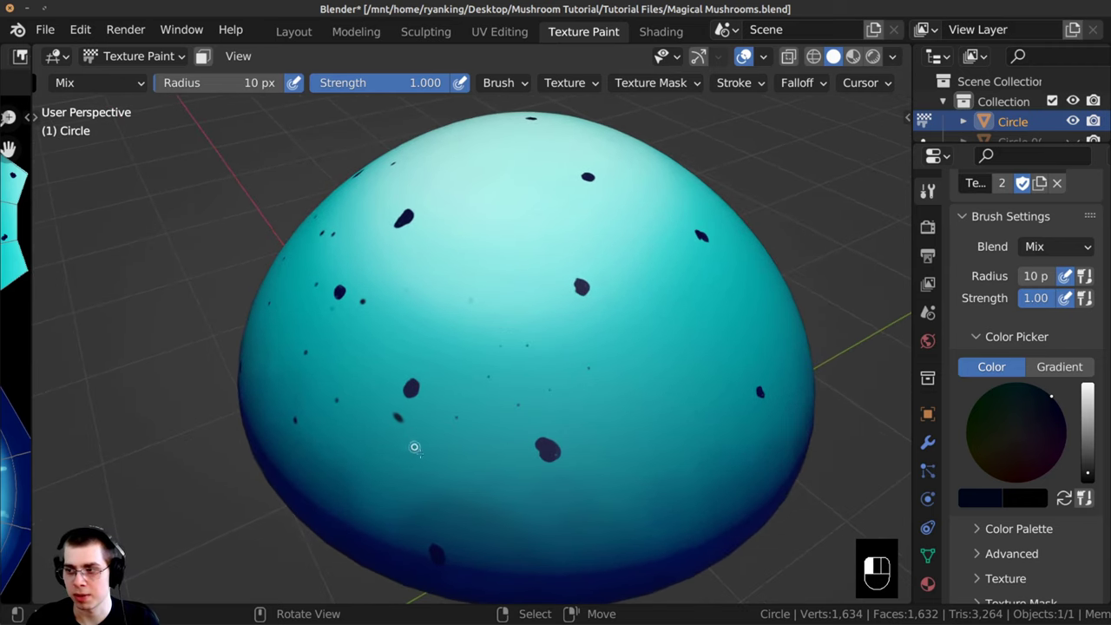
{"action": "left_click", "coordinate": [489, 473]}
{"action": "left_click", "coordinate": [605, 504]}
{"action": "left_click", "coordinate": [655, 403]}
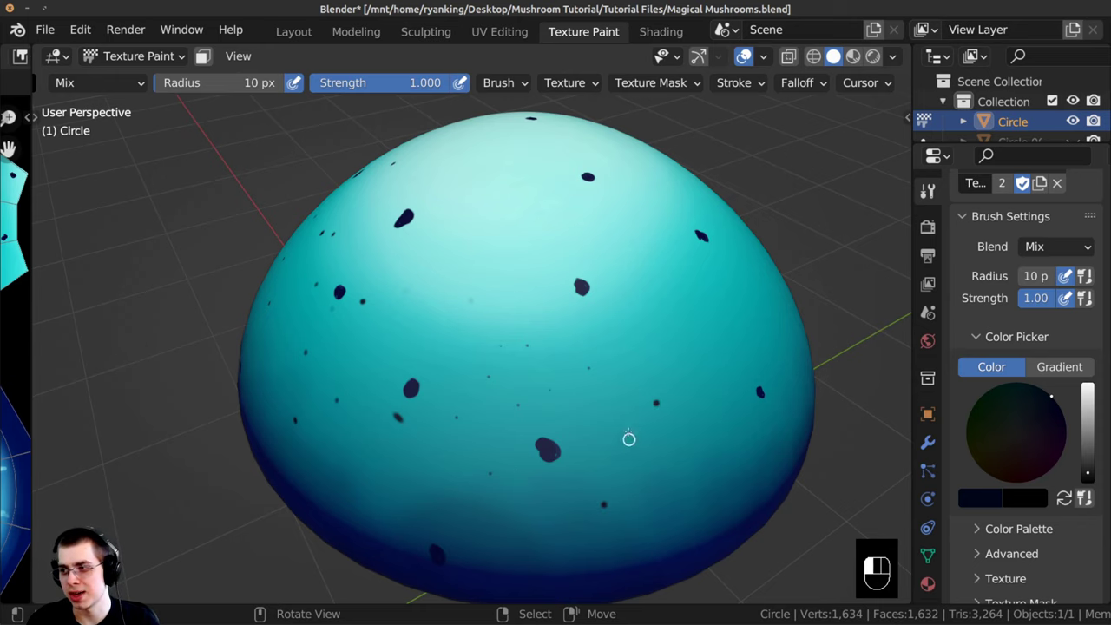
Step: Rotate to the next unspeckled side of the cap and scatter fine navy specks from mid-height down towards the dark rim
{"action": "middle_click_drag", "start_coordinate": [681, 415], "coordinate": [576, 422]}
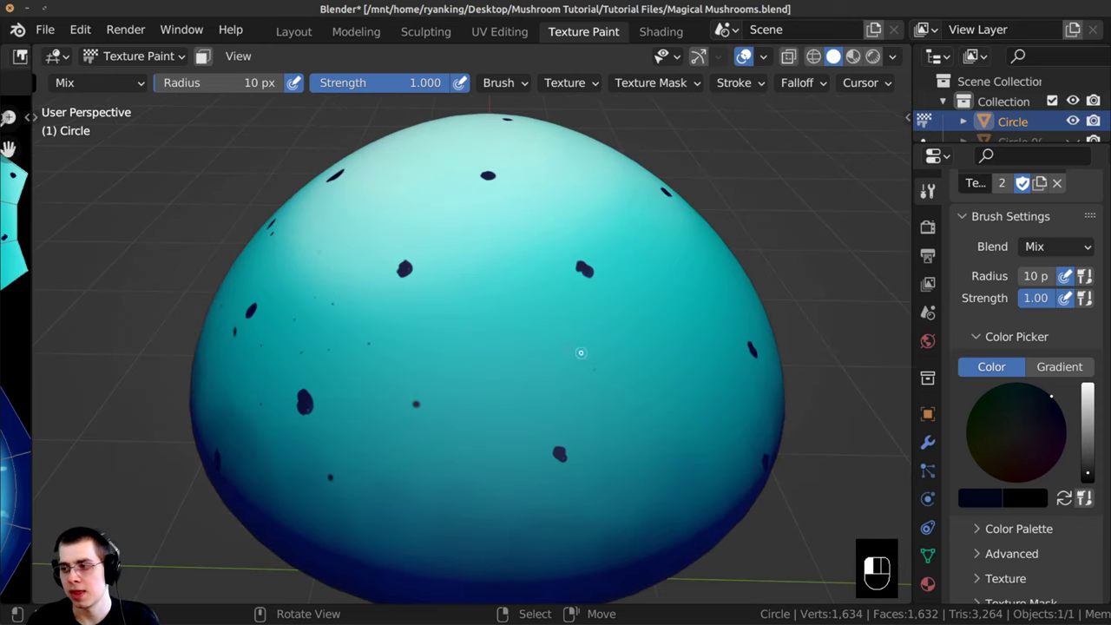
{"action": "left_click", "coordinate": [545, 315]}
{"action": "left_click", "coordinate": [441, 386]}
{"action": "left_click", "coordinate": [522, 523]}
{"action": "left_click", "coordinate": [500, 468]}
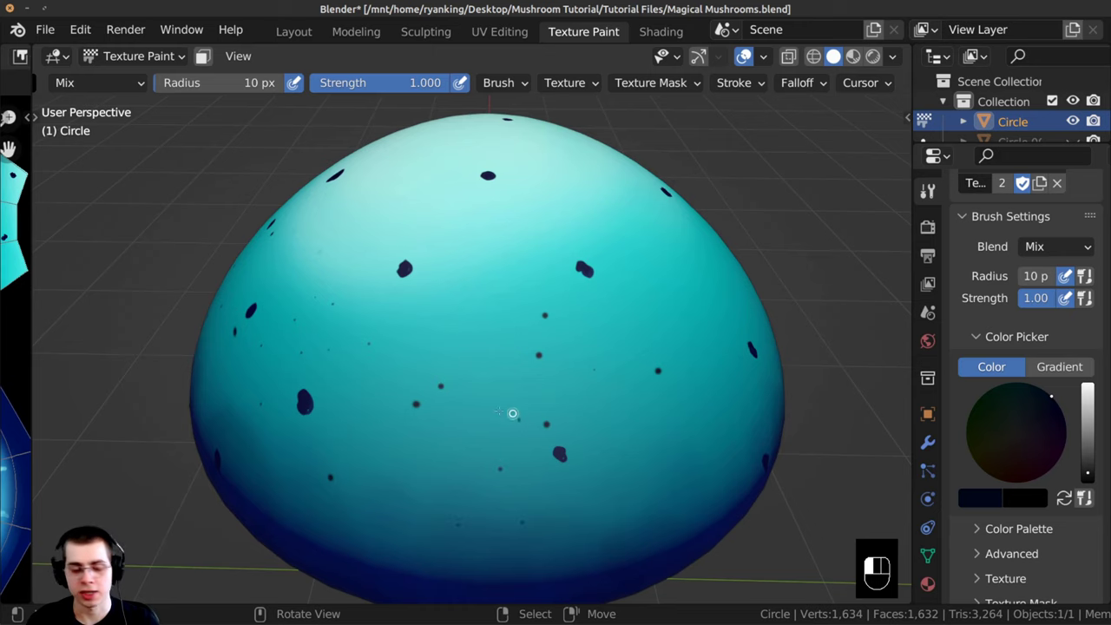
{"action": "left_click", "coordinate": [494, 413]}
{"action": "left_click", "coordinate": [501, 369]}
{"action": "left_click", "coordinate": [598, 442]}
{"action": "left_click", "coordinate": [680, 433]}
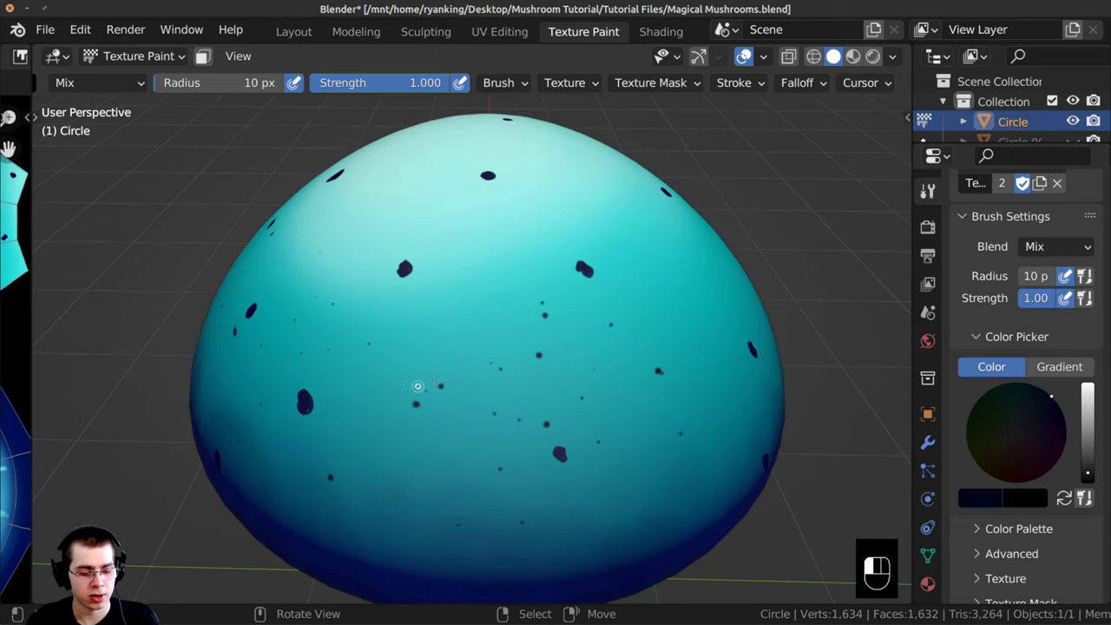
Step: Work around the cap, painting fine navy specks over its remaining bare sides
{"action": "middle_click_drag", "start_coordinate": [418, 386], "coordinate": [438, 301]}
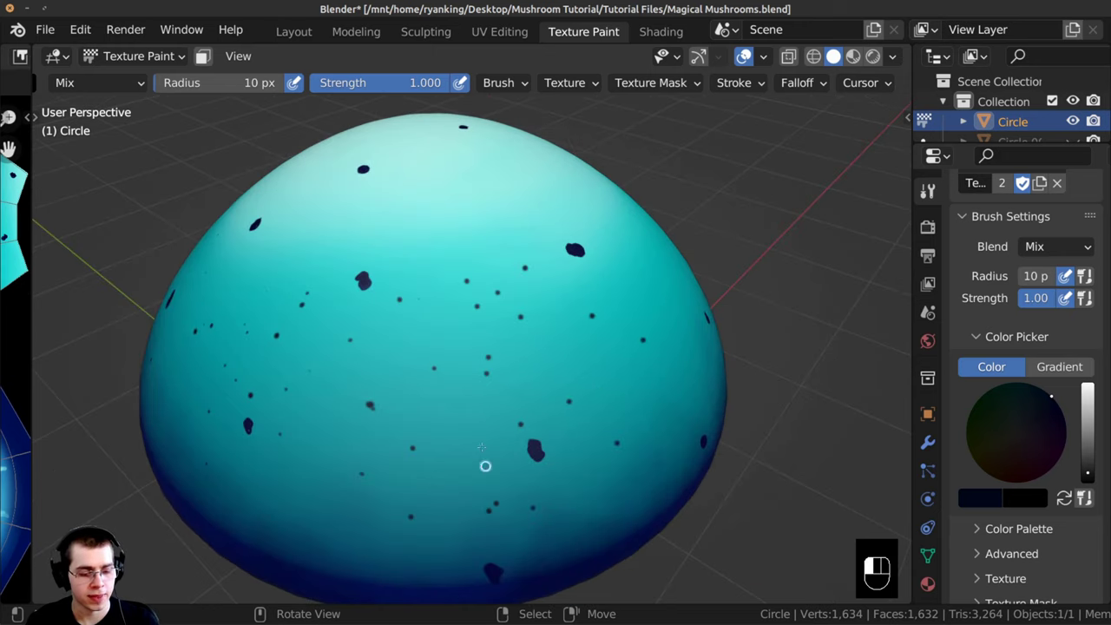
{"action": "mouse_move", "coordinate": [376, 397]}
{"action": "middle_mouse_down"}
{"action": "mouse_move", "coordinate": [290, 362]}
{"action": "mouse_move", "coordinate": [370, 338]}
{"action": "middle_mouse_up"}
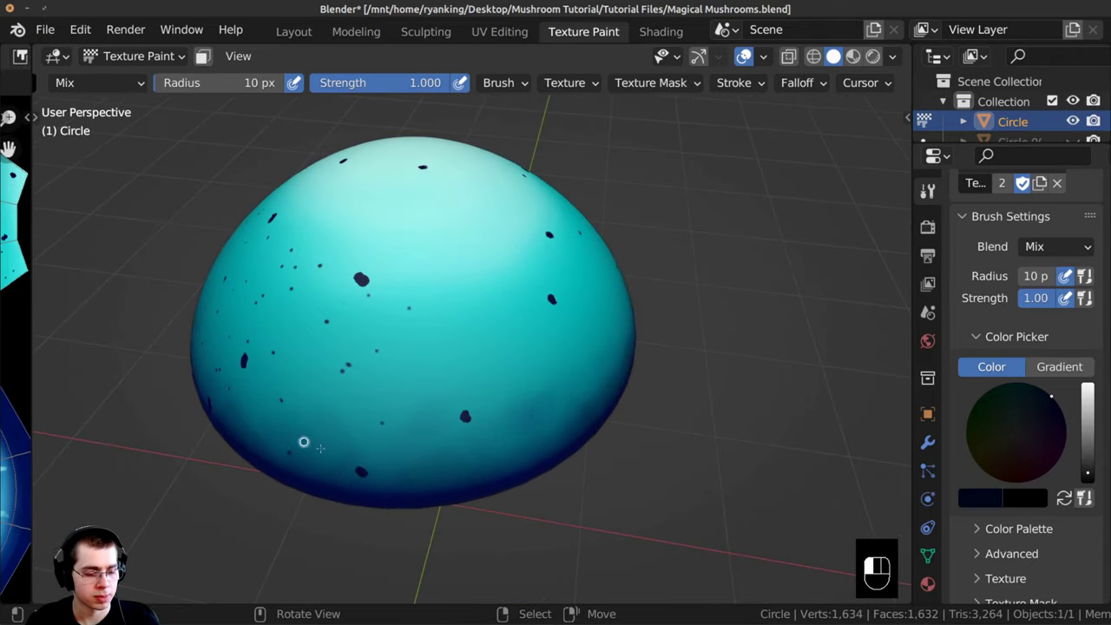
{"action": "middle_click_drag", "start_coordinate": [444, 416], "coordinate": [497, 369]}
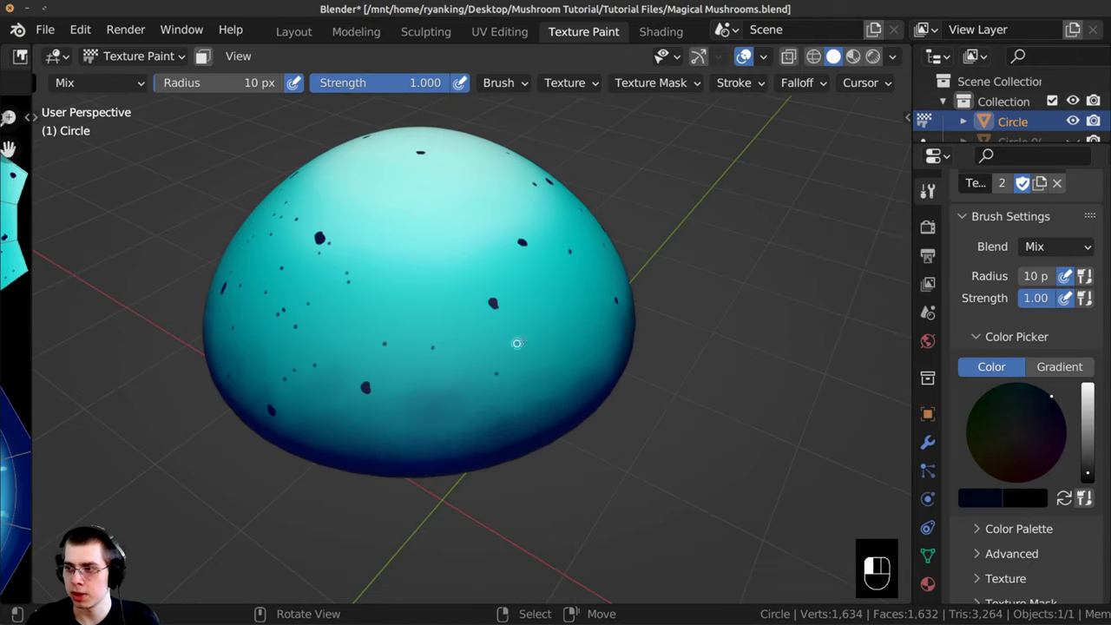
Step: Scatter fine navy specks over the cap's pale crown as seen from above
{"action": "middle_click_drag", "start_coordinate": [416, 266], "coordinate": [394, 415]}
{"action": "left_click", "coordinate": [327, 217]}
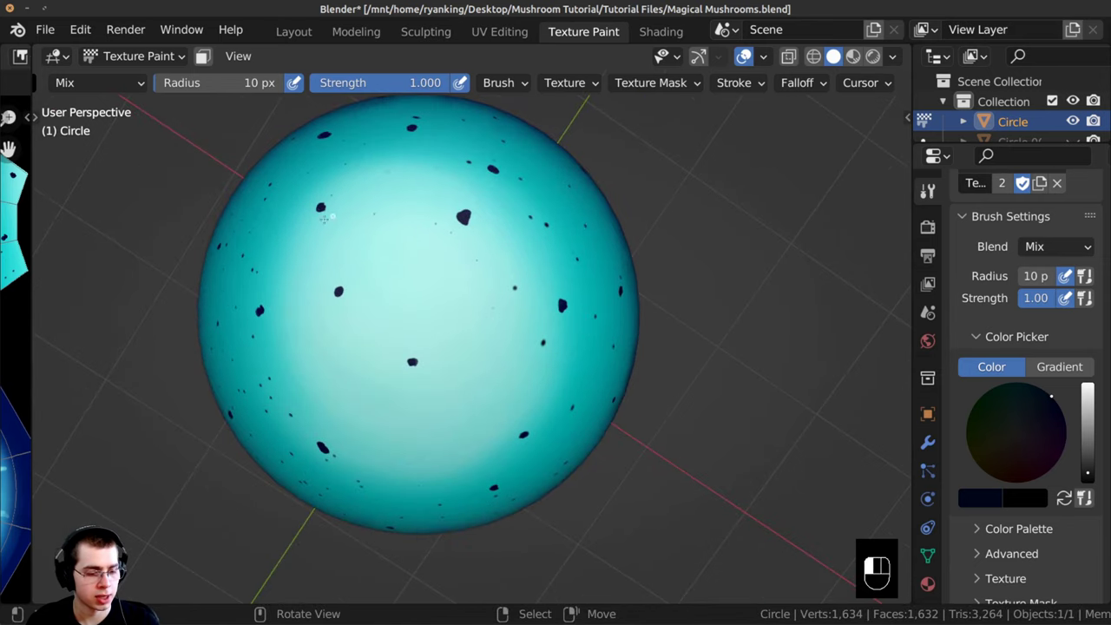
{"action": "mouse_move", "coordinate": [423, 355]}
{"action": "middle_mouse_down", "text": "ctrl"}
{"action": "mouse_move", "coordinate": [427, 376]}
{"action": "mouse_move", "coordinate": [426, 248]}
{"action": "middle_mouse_up", "text": "ctrl"}
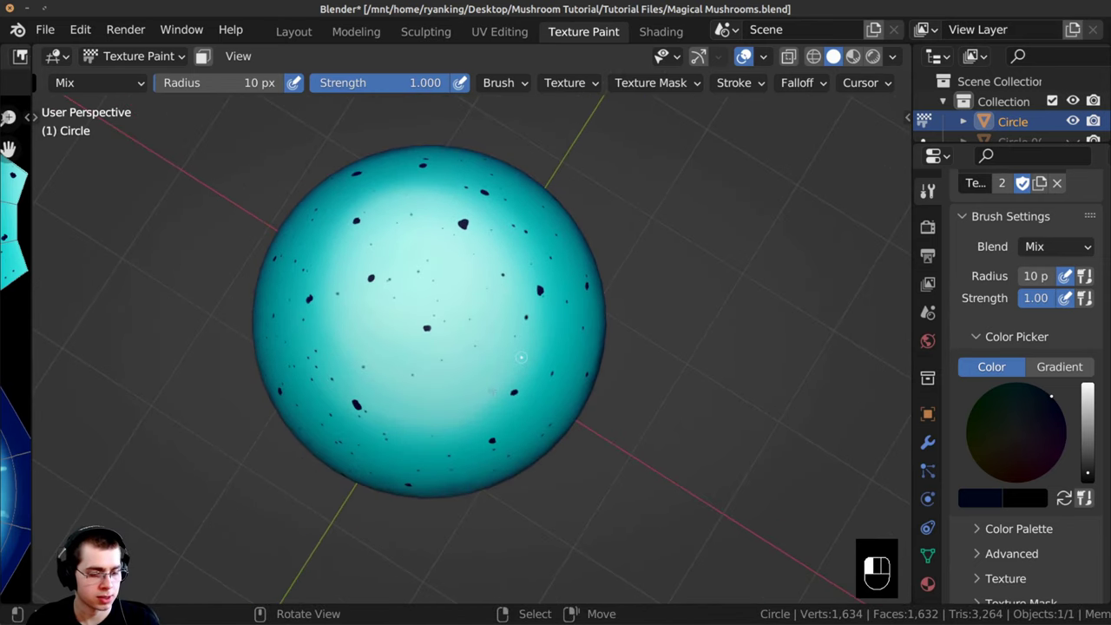
{"action": "middle_click_drag", "start_coordinate": [521, 357], "coordinate": [397, 336]}
Step: Add more navy specks around the cap's sides, reaching down to the dark blue rim
{"action": "middle_click_drag", "start_coordinate": [355, 303], "coordinate": [502, 270]}
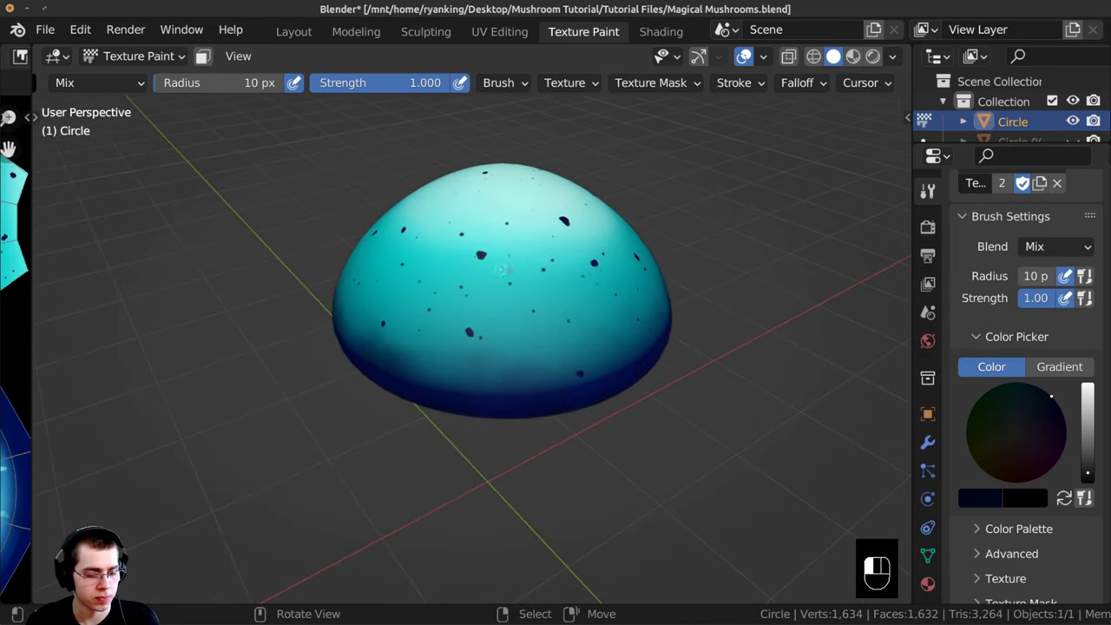
{"action": "mouse_move", "coordinate": [478, 385]}
{"action": "middle_mouse_down"}
{"action": "mouse_move", "coordinate": [396, 317]}
{"action": "mouse_move", "coordinate": [466, 290]}
{"action": "mouse_move", "coordinate": [506, 305]}
{"action": "middle_mouse_up"}
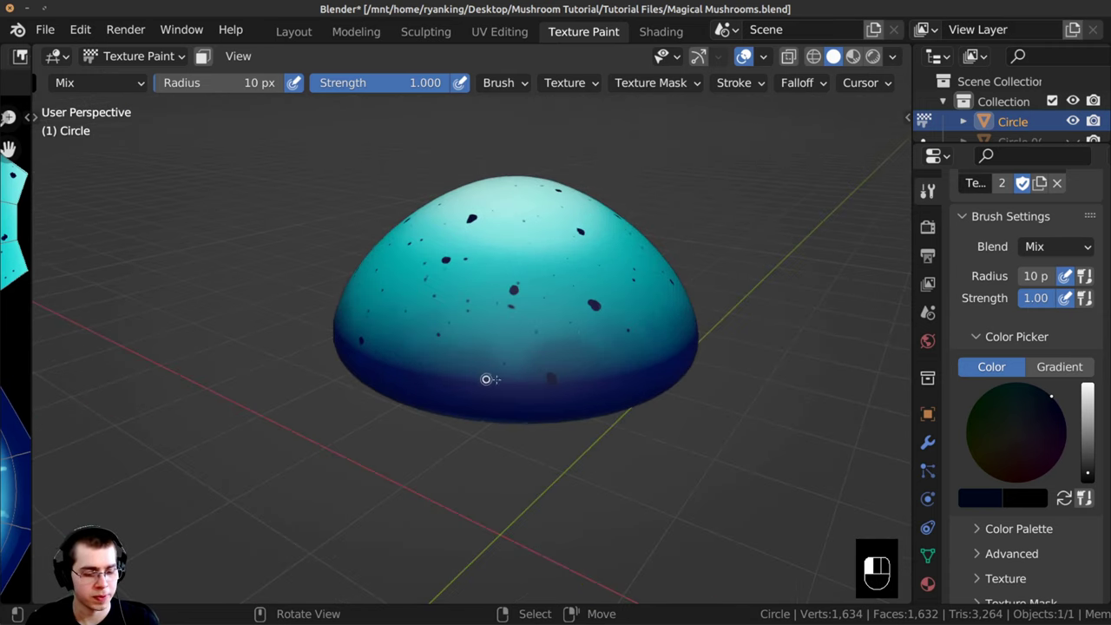
{"action": "mouse_move", "coordinate": [467, 253]}
{"action": "middle_mouse_down"}
{"action": "mouse_move", "coordinate": [498, 321]}
{"action": "mouse_move", "coordinate": [427, 258]}
{"action": "mouse_move", "coordinate": [417, 233]}
{"action": "mouse_move", "coordinate": [478, 251]}
{"action": "middle_mouse_up"}
Step: Paint tiny navy specks around the outer edge of the underside, near the ends of the pale gill lines
{"action": "middle_click_drag", "start_coordinate": [397, 250], "coordinate": [454, 280]}
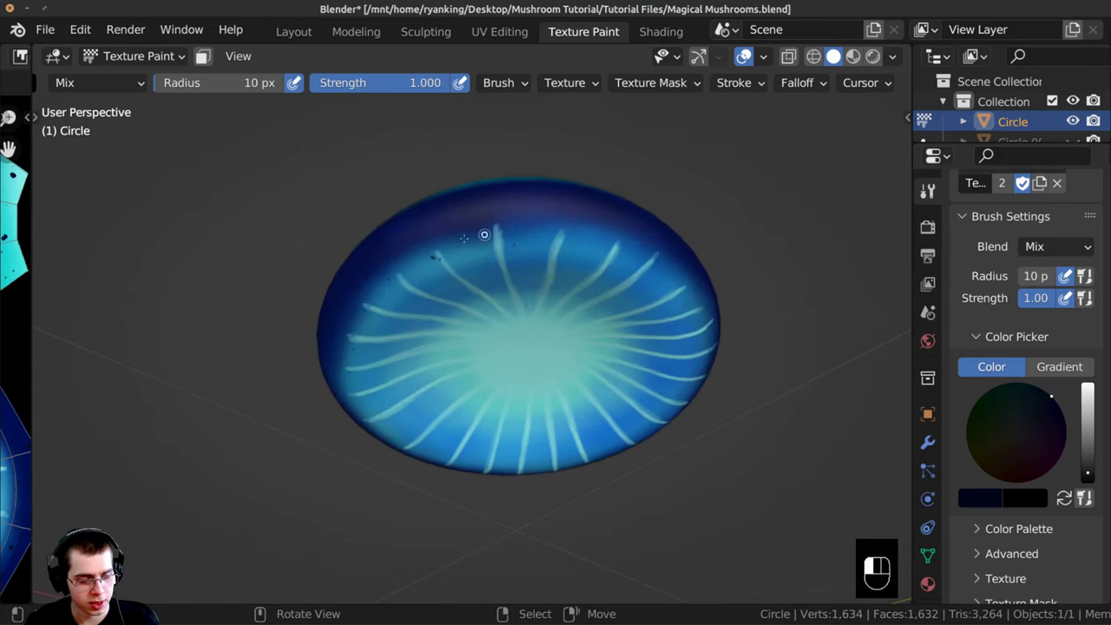
{"action": "middle_click_drag", "start_coordinate": [483, 235], "coordinate": [434, 297]}
{"action": "middle_click_drag", "start_coordinate": [576, 299], "coordinate": [509, 329]}
{"action": "middle_click_drag", "start_coordinate": [558, 367], "coordinate": [481, 313]}
{"action": "middle_click_drag", "start_coordinate": [531, 273], "coordinate": [365, 165]}
{"action": "middle_click_drag", "start_coordinate": [355, 208], "coordinate": [415, 192]}
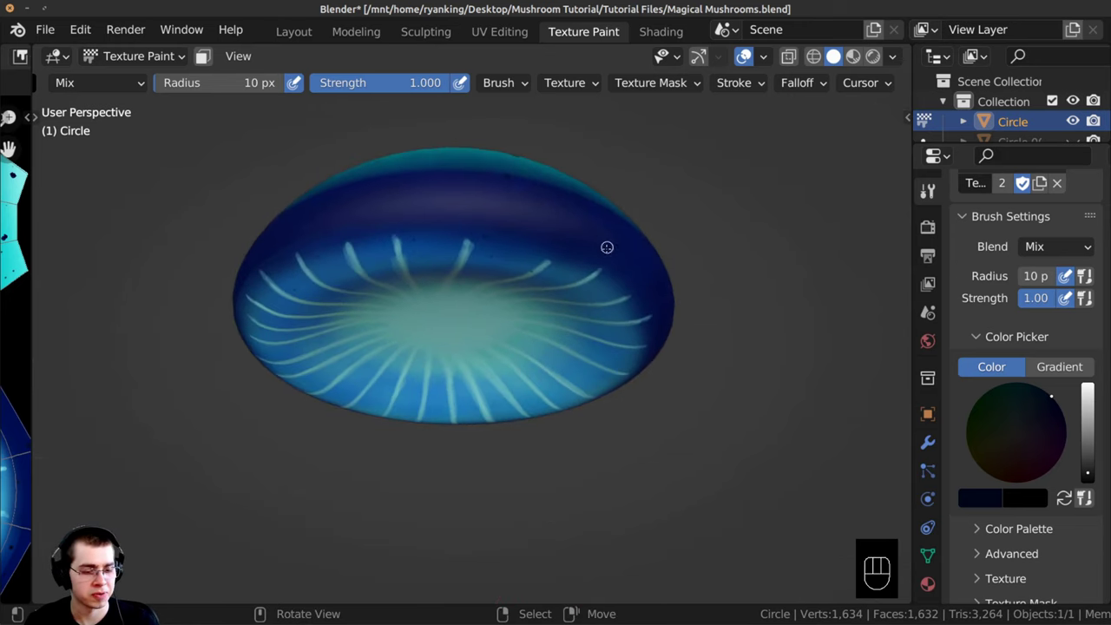
{"action": "middle_click_drag", "start_coordinate": [607, 246], "coordinate": [464, 246]}
{"action": "middle_click_drag", "start_coordinate": [541, 258], "coordinate": [360, 244]}
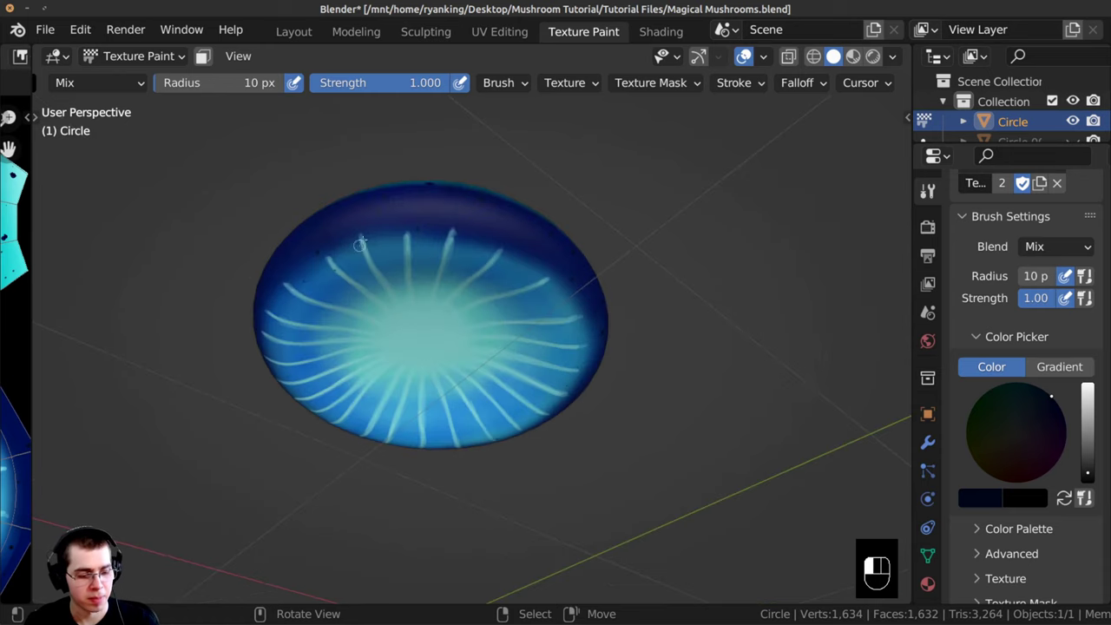
{"action": "middle_click_drag", "start_coordinate": [520, 260], "coordinate": [324, 266]}
Step: Return to the cap's upper side and add further navy specks between the existing dots
{"action": "middle_click_drag", "start_coordinate": [478, 258], "coordinate": [410, 344]}
{"action": "middle_click_drag", "start_coordinate": [380, 297], "coordinate": [435, 283]}
{"action": "middle_click_drag", "start_coordinate": [539, 303], "coordinate": [537, 399]}
{"action": "left_click", "coordinate": [398, 263]}
{"action": "middle_click_drag", "start_coordinate": [479, 349], "coordinate": [495, 243]}
{"action": "left_click", "coordinate": [579, 371]}
{"action": "middle_click_drag", "start_coordinate": [579, 371], "coordinate": [493, 334]}
{"action": "middle_click_drag", "start_coordinate": [493, 335], "coordinate": [495, 364], "text": "ctrl"}
{"action": "middle_click_drag", "start_coordinate": [495, 365], "coordinate": [433, 318]}
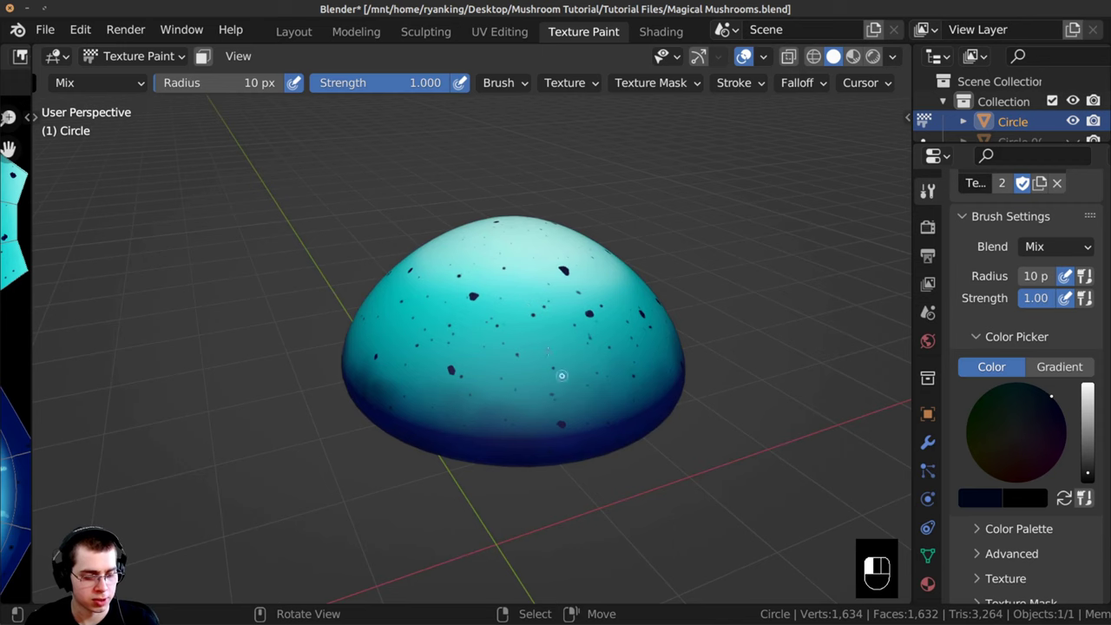
Step: Rotate around the cap and fill the gaps on its middle and lower sides with extra navy specks
{"action": "middle_click_drag", "start_coordinate": [502, 386], "coordinate": [629, 310]}
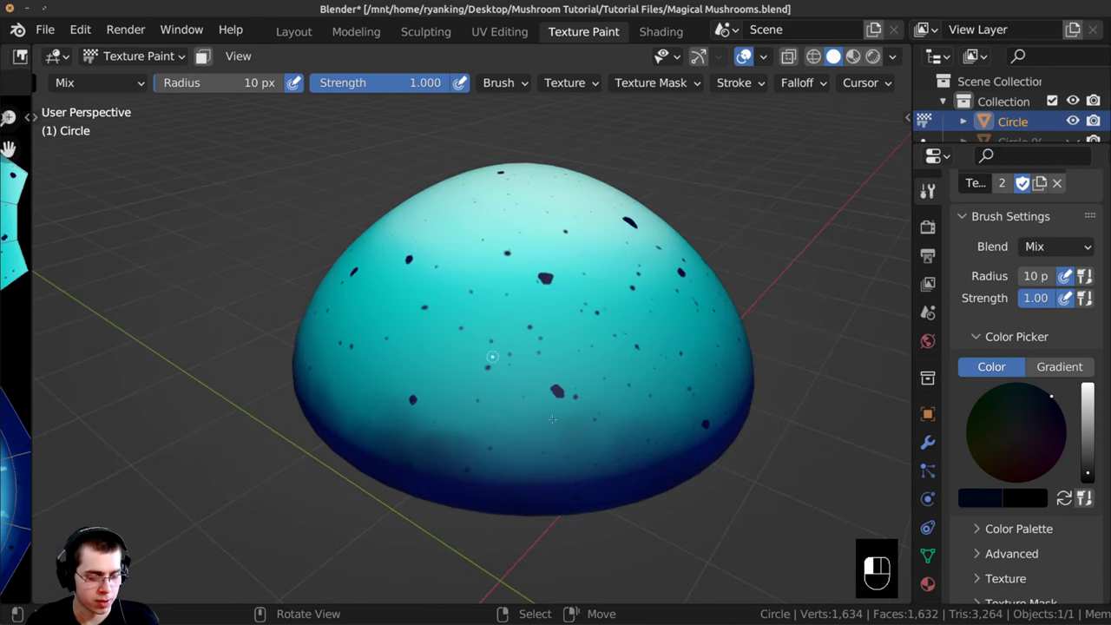
{"action": "middle_click_drag", "start_coordinate": [492, 356], "coordinate": [518, 307]}
{"action": "middle_click_drag", "start_coordinate": [431, 415], "coordinate": [478, 357]}
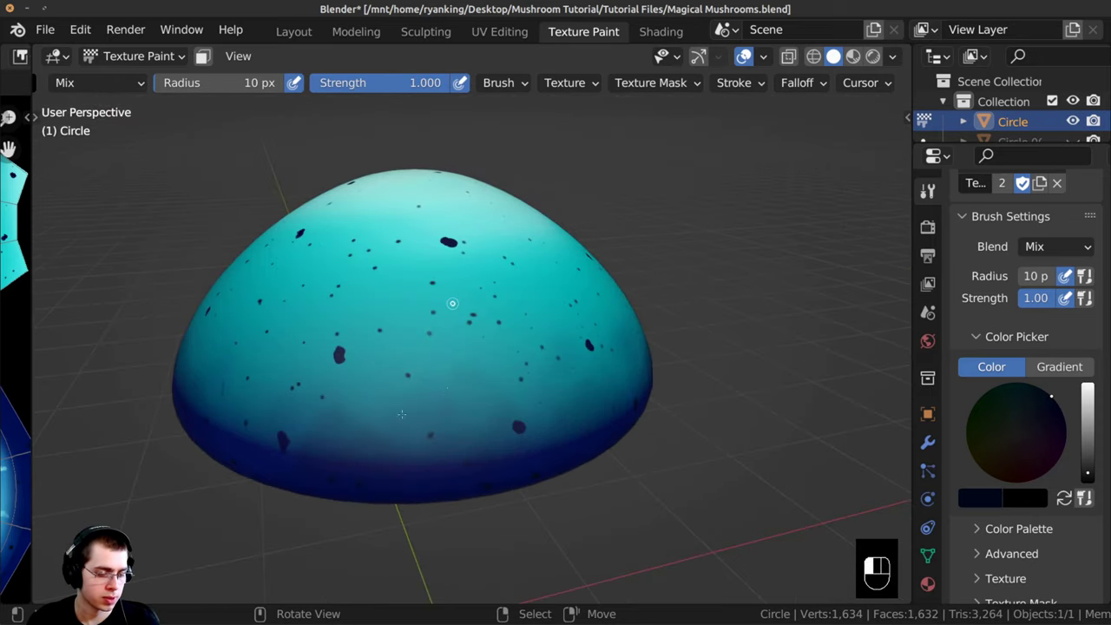
{"action": "middle_click_drag", "start_coordinate": [453, 304], "coordinate": [492, 265]}
{"action": "middle_click_drag", "start_coordinate": [422, 287], "coordinate": [468, 302]}
{"action": "middle_click_drag", "start_coordinate": [389, 363], "coordinate": [474, 398]}
Step: Dab another navy speck near the underside's outer edge and check the painted cap from below, above and the side
{"action": "mouse_move", "coordinate": [388, 379]}
{"action": "middle_mouse_down"}
{"action": "mouse_move", "coordinate": [387, 274]}
{"action": "mouse_move", "coordinate": [431, 334]}
{"action": "mouse_move", "coordinate": [473, 354]}
{"action": "mouse_move", "coordinate": [442, 209]}
{"action": "middle_mouse_up"}
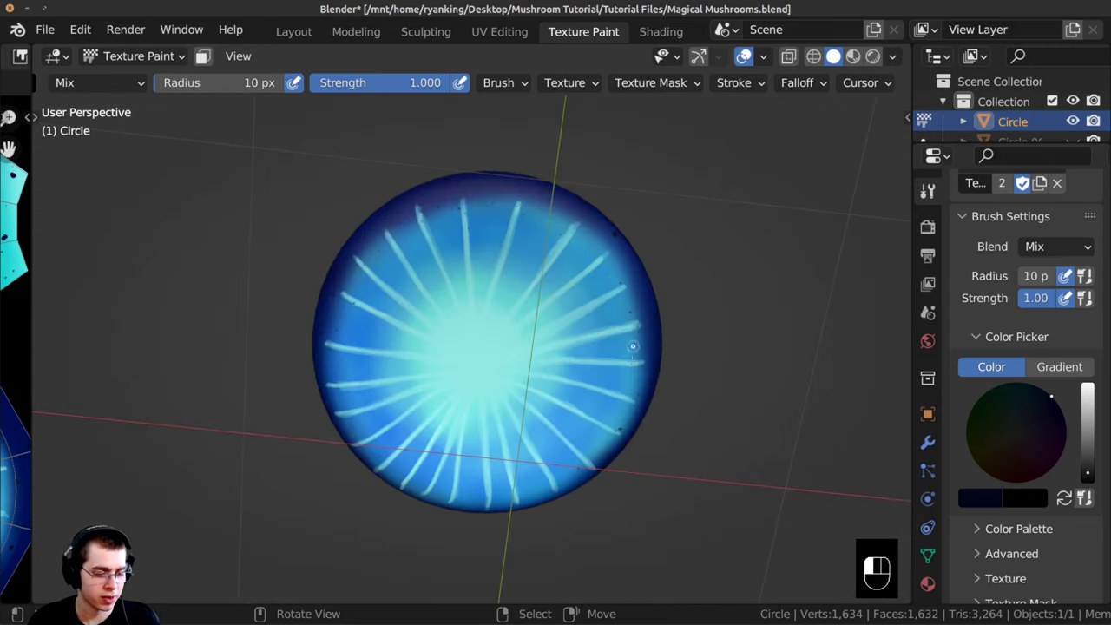
{"action": "middle_click_drag", "start_coordinate": [346, 284], "coordinate": [408, 458]}
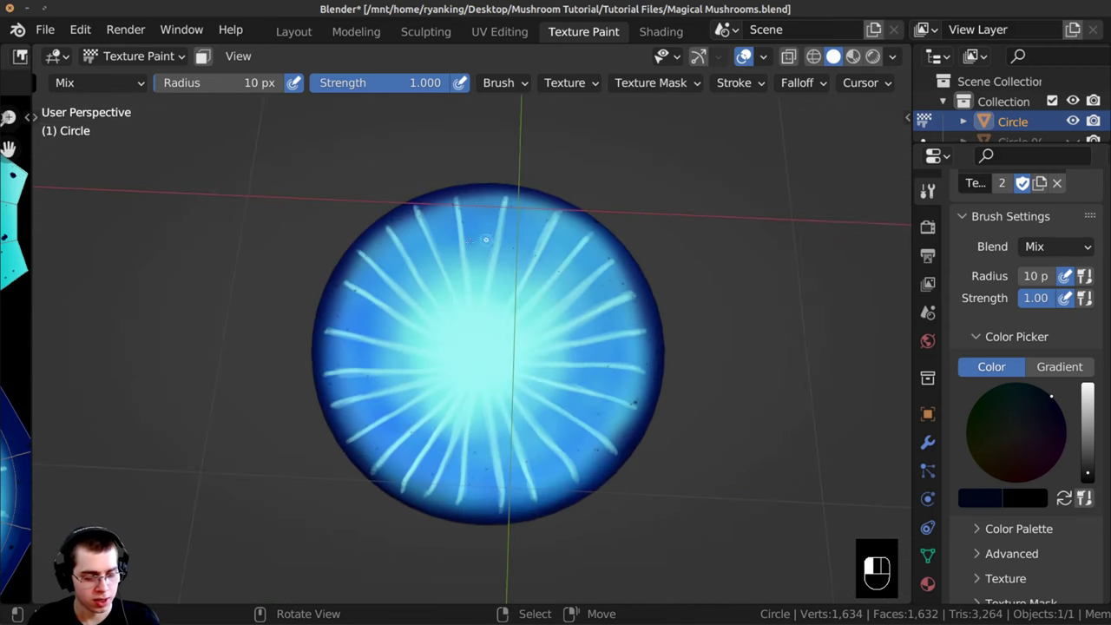
{"action": "mouse_move", "coordinate": [523, 232]}
{"action": "middle_mouse_down"}
{"action": "mouse_move", "coordinate": [541, 412]}
{"action": "mouse_move", "coordinate": [432, 426]}
{"action": "mouse_move", "coordinate": [526, 431]}
{"action": "middle_mouse_up"}
{"action": "left_click", "coordinate": [347, 403]}
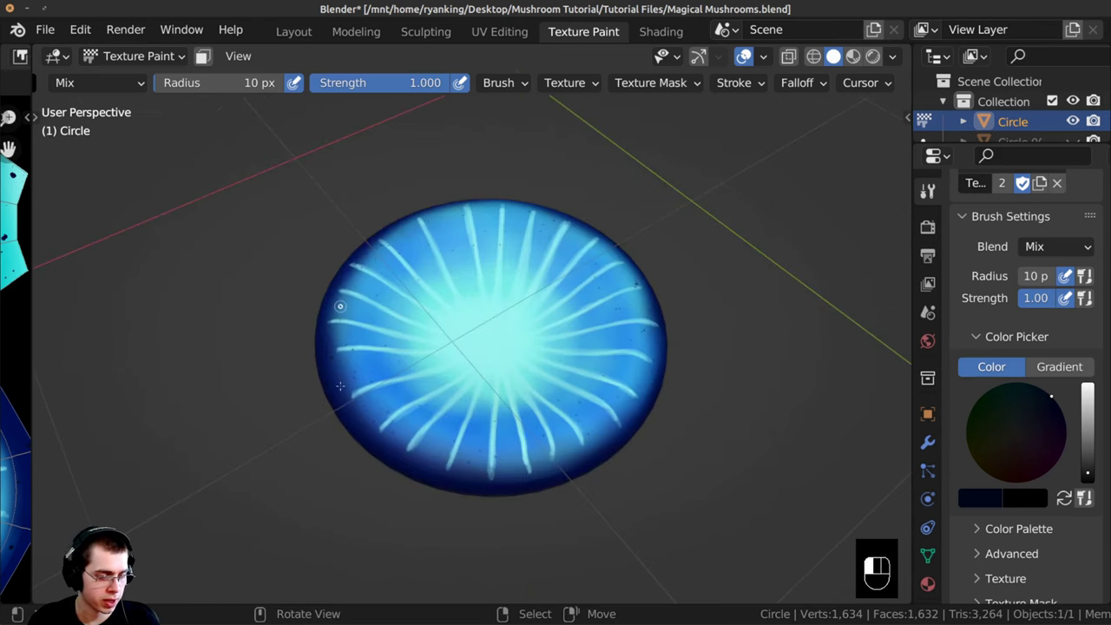
{"action": "mouse_move", "coordinate": [340, 306]}
{"action": "middle_mouse_down"}
{"action": "mouse_move", "coordinate": [352, 346]}
{"action": "mouse_move", "coordinate": [338, 200]}
{"action": "middle_mouse_up"}
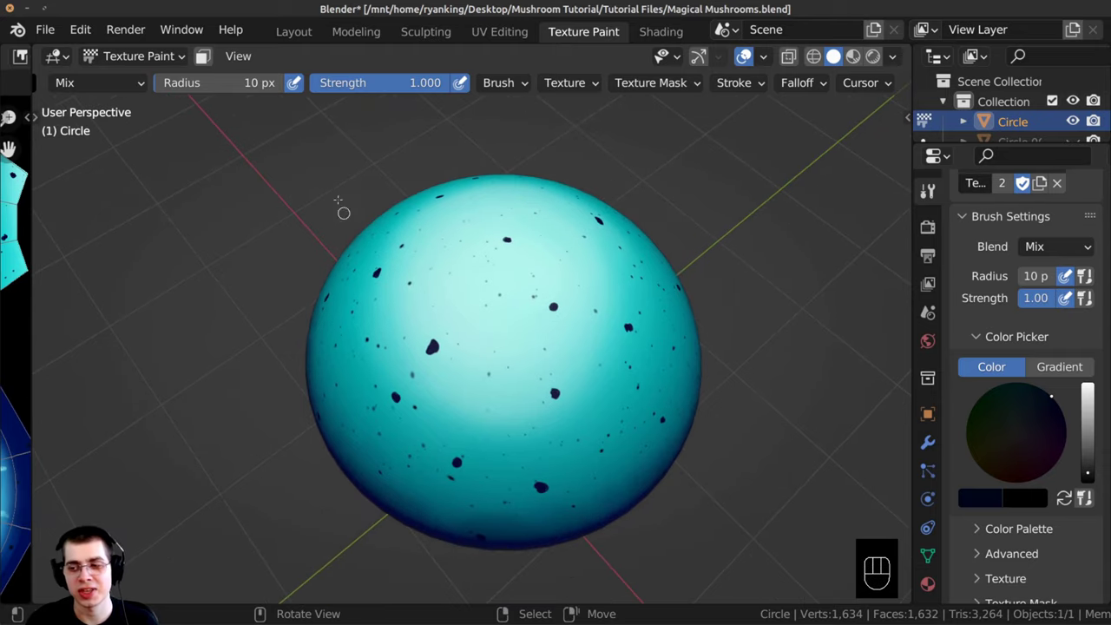
{"action": "middle_click_drag", "start_coordinate": [495, 472], "coordinate": [400, 281]}
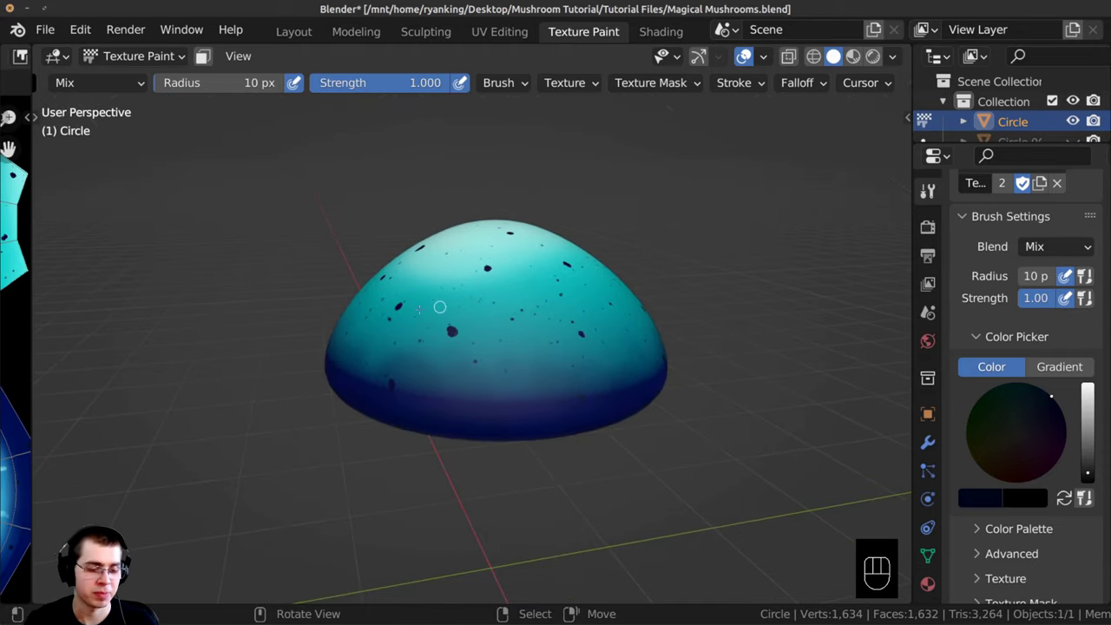
{"action": "middle_click_drag", "start_coordinate": [340, 330], "coordinate": [332, 287]}
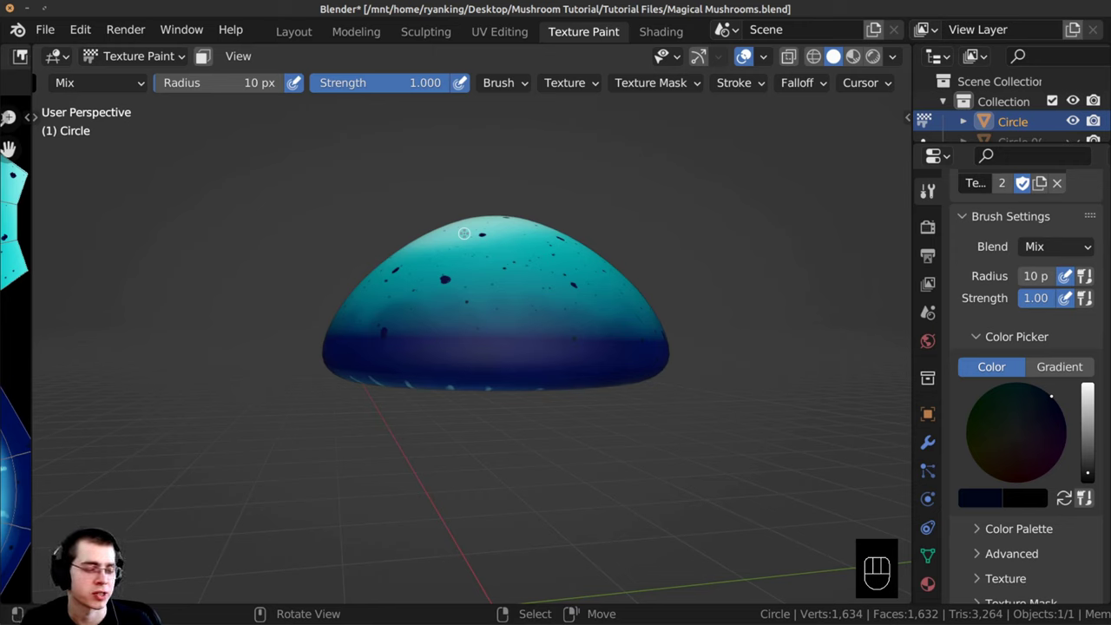
Step: Enlarge the image editor and save the painted texture as Mushroom Top Color.jpg in JPEG format in the Tutorial Files folder
{"action": "left_click_drag", "start_coordinate": [32, 190], "coordinate": [566, 285]}
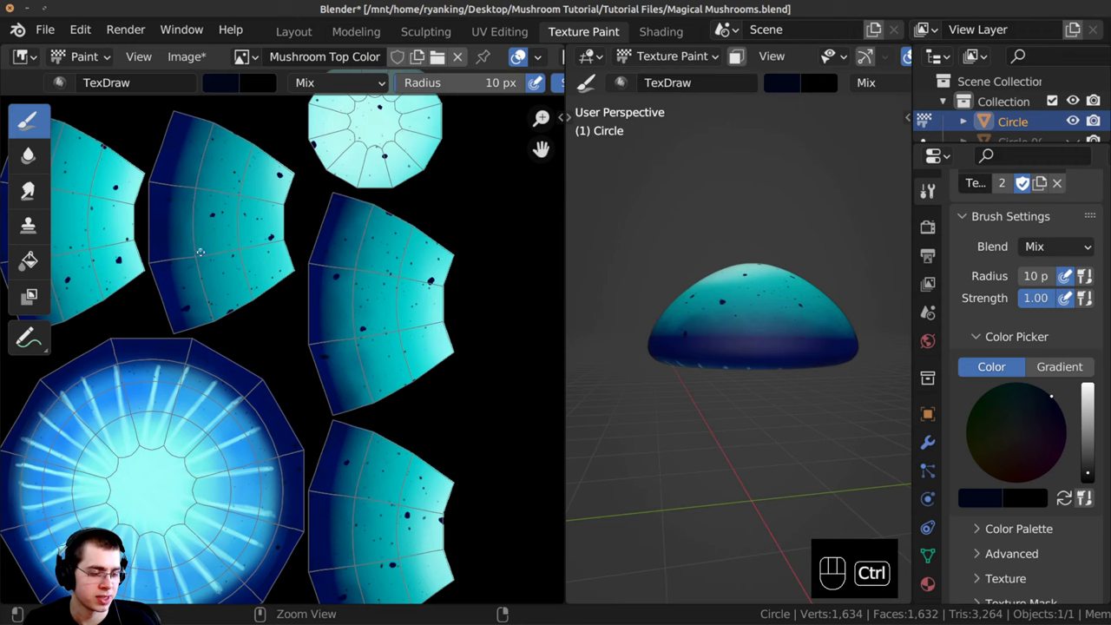
{"action": "middle_click_drag", "start_coordinate": [200, 252], "coordinate": [363, 291], "text": "ctrl"}
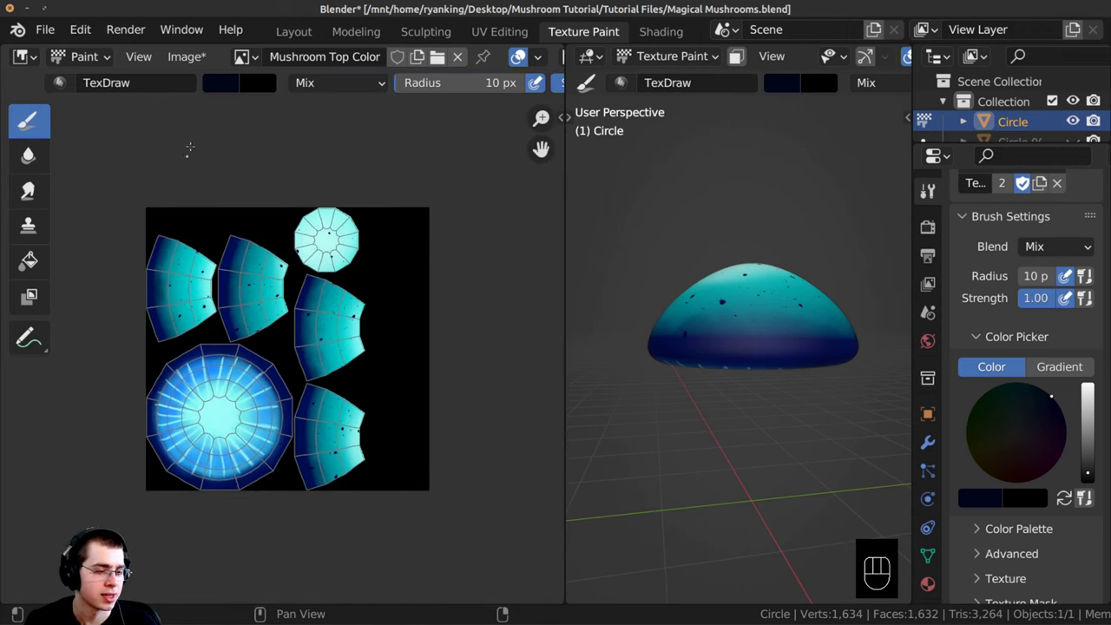
{"action": "left_click", "coordinate": [185, 56]}
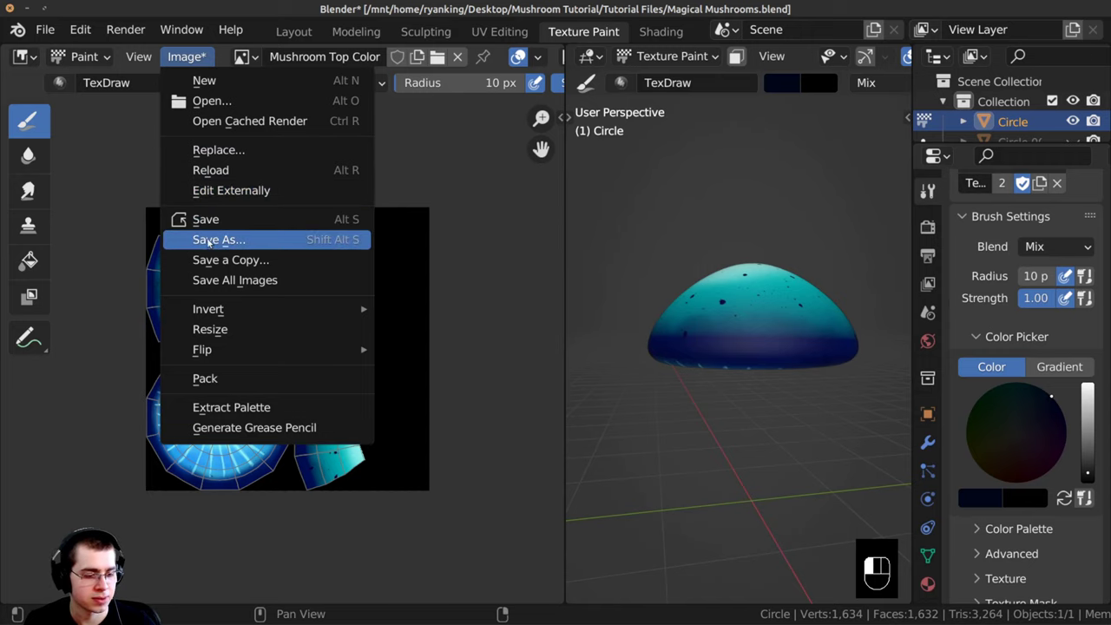
{"action": "left_click", "coordinate": [212, 239]}
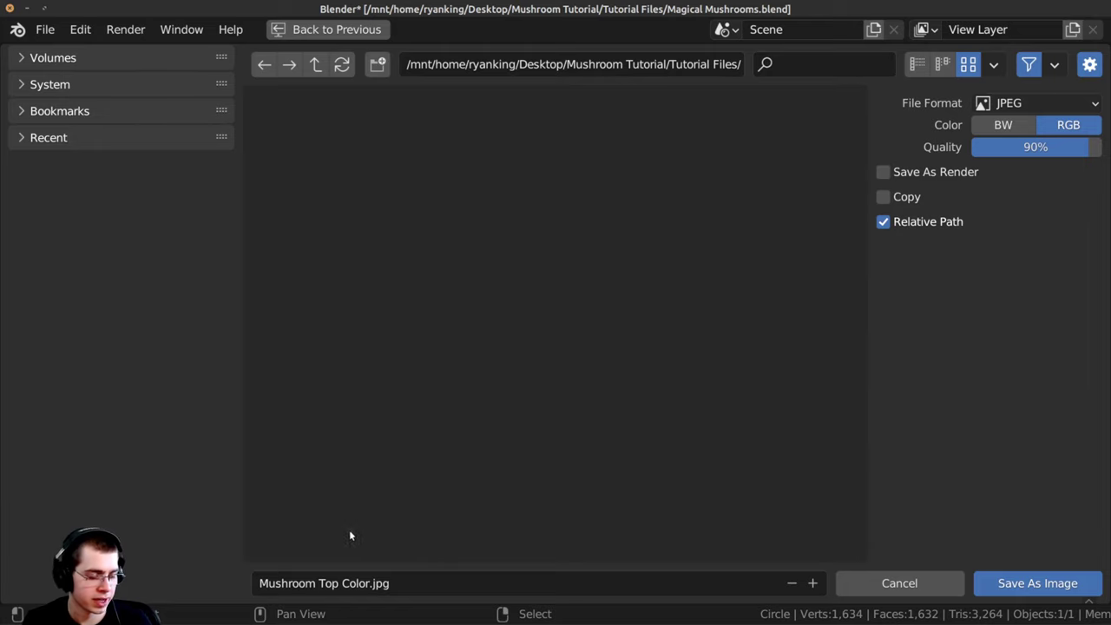
{"action": "left_click", "coordinate": [286, 581]}
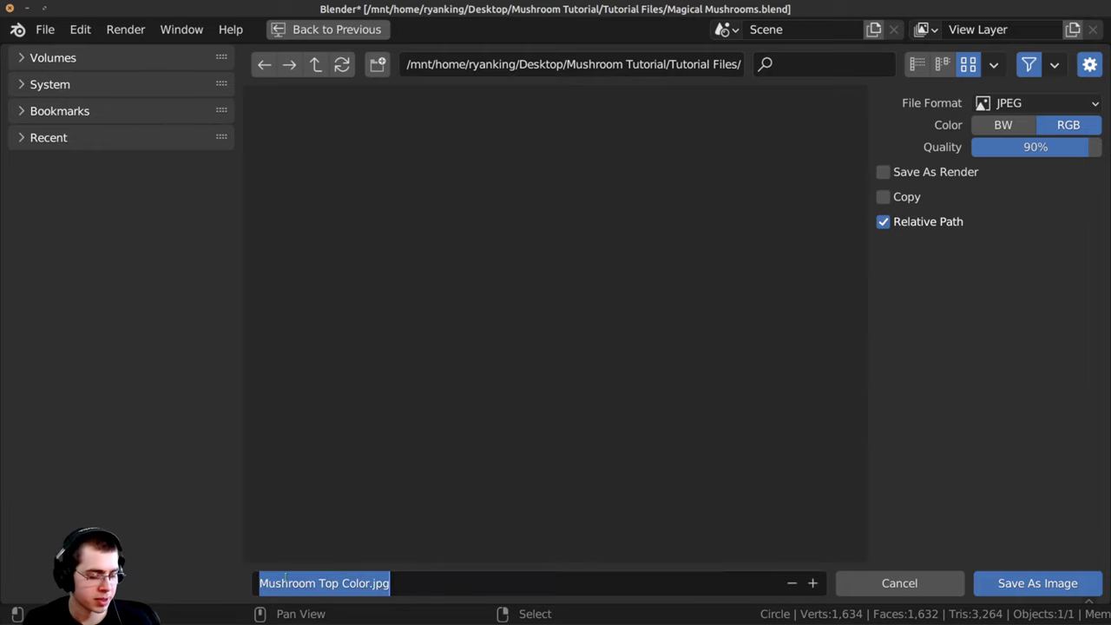
{"action": "left_click", "coordinate": [343, 505]}
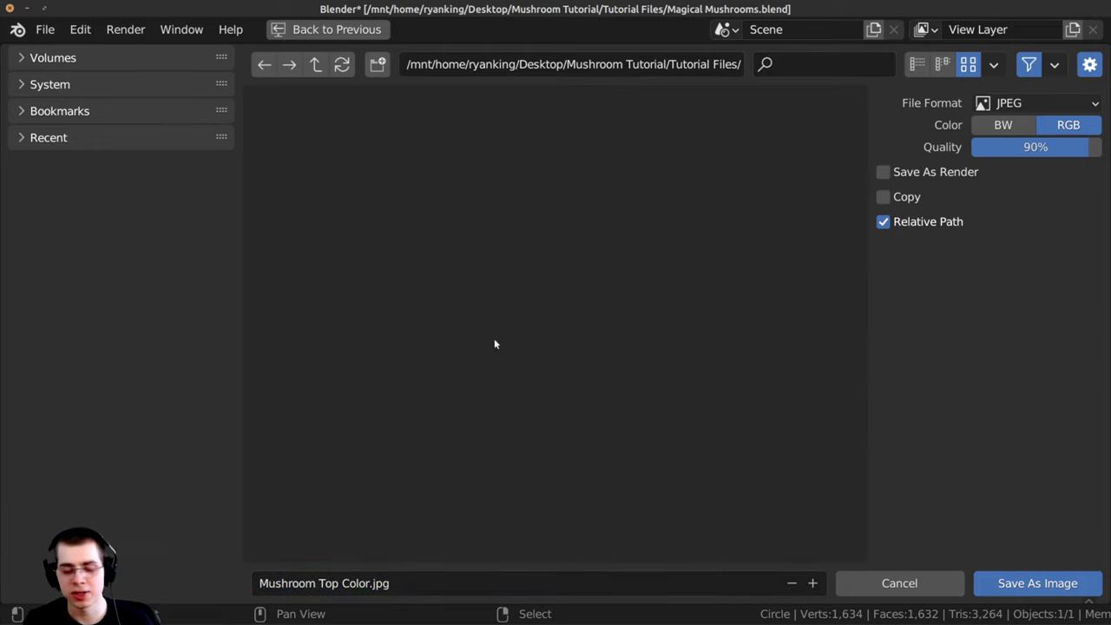
{"action": "left_click", "coordinate": [999, 105]}
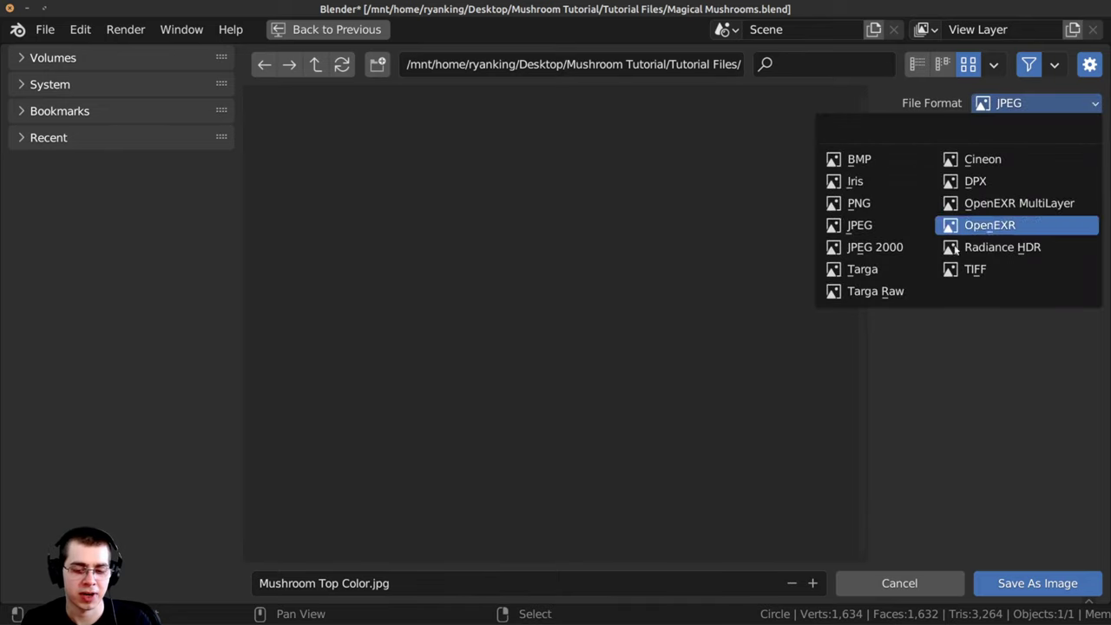
{"action": "left_click", "coordinate": [856, 224]}
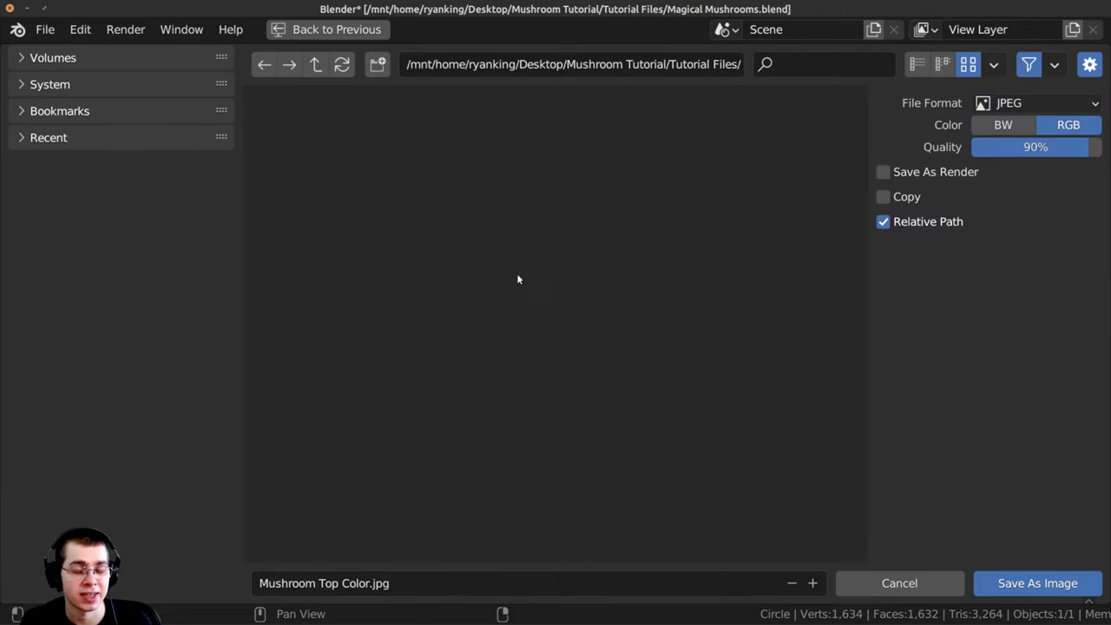
{"action": "left_click", "coordinate": [999, 582]}
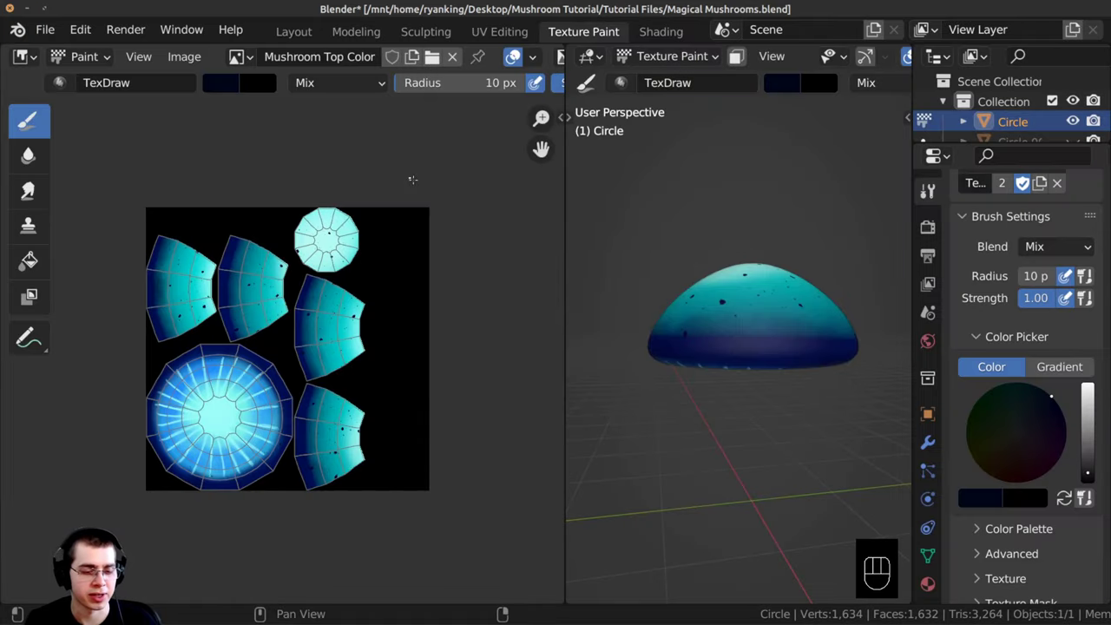
Step: Switch to the Layout workspace and display the painted cap in Material Preview shading
{"action": "middle_click_drag", "start_coordinate": [665, 345], "coordinate": [657, 372]}
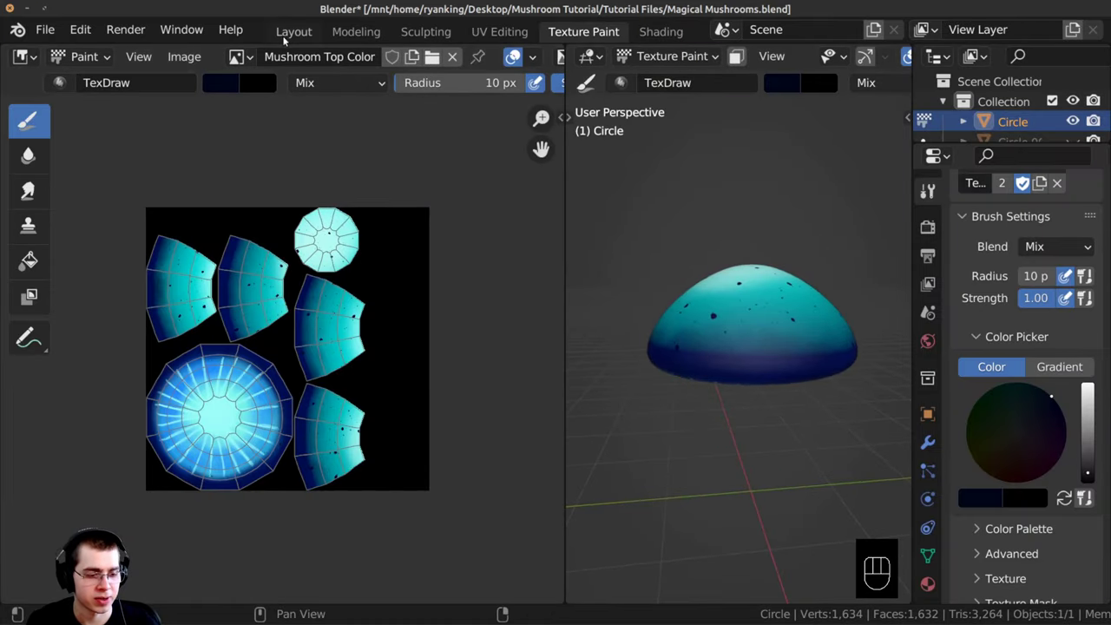
{"action": "left_click", "coordinate": [291, 31]}
{"action": "middle_click_drag", "start_coordinate": [382, 122], "coordinate": [375, 249]}
{"action": "key", "text": "z"}
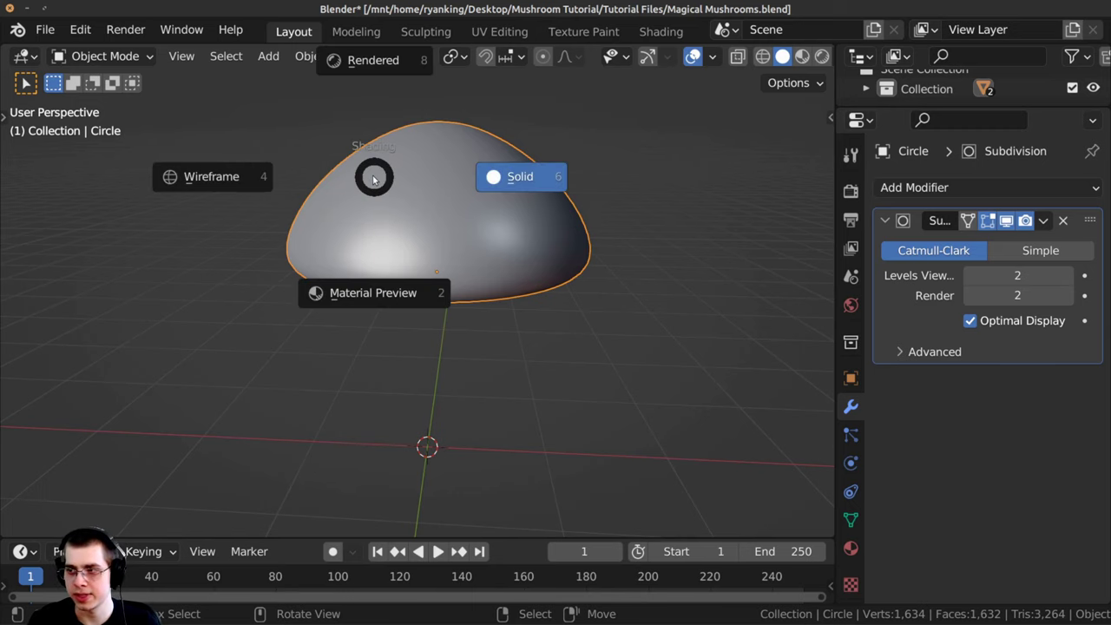
{"action": "left_click", "coordinate": [367, 295]}
{"action": "mouse_move", "coordinate": [368, 261]}
{"action": "middle_mouse_down"}
{"action": "mouse_move", "coordinate": [368, 249]}
{"action": "mouse_move", "coordinate": [373, 295]}
{"action": "mouse_move", "coordinate": [381, 234]}
{"action": "middle_mouse_up"}
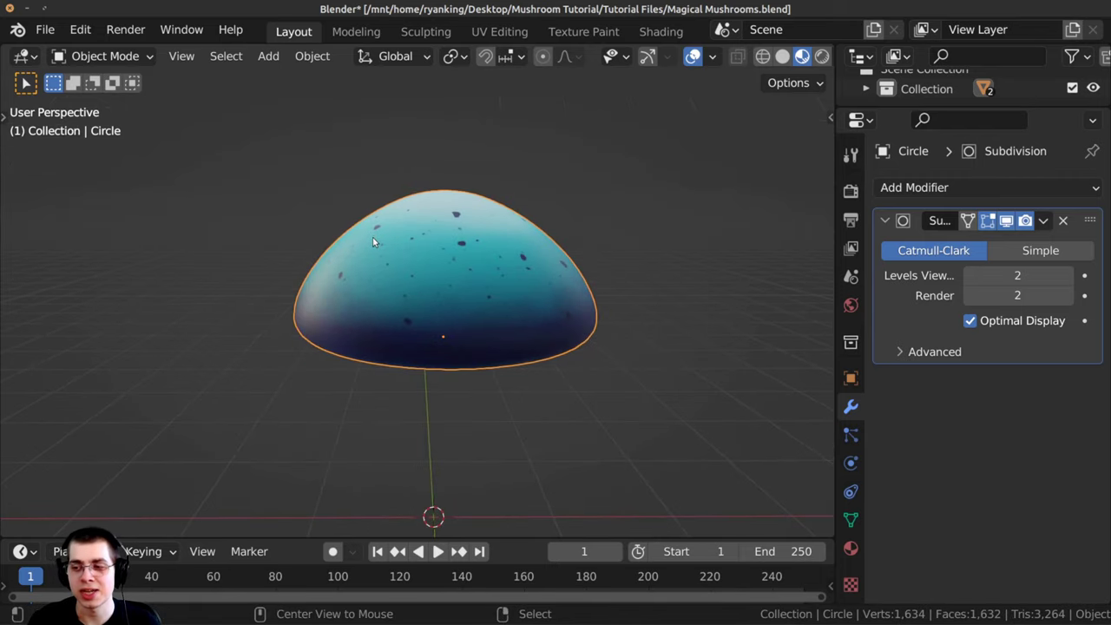
Step: Unhide the mushroom stem and save the Blender file
{"action": "key", "text": "alt+h"}
{"action": "middle_click_drag", "start_coordinate": [374, 240], "coordinate": [356, 283]}
{"action": "key", "text": "ctrl+s"}
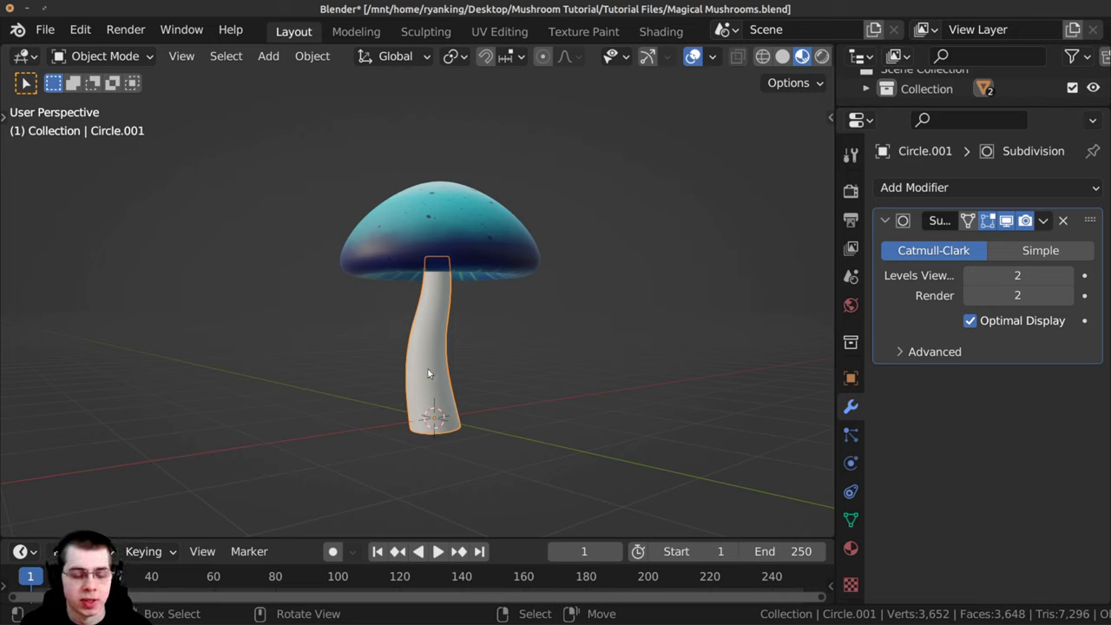
Step: In the Shading workspace, create a new material for the stem and name it Mushroom Stem
{"action": "middle_click_drag", "start_coordinate": [428, 369], "coordinate": [406, 265]}
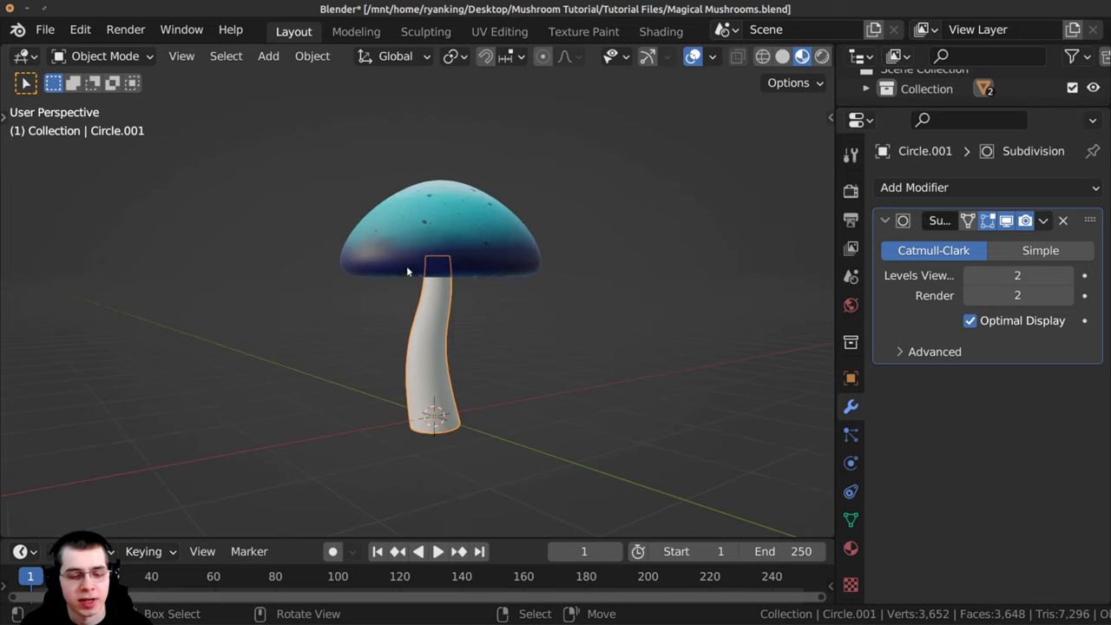
{"action": "left_click", "coordinate": [658, 32]}
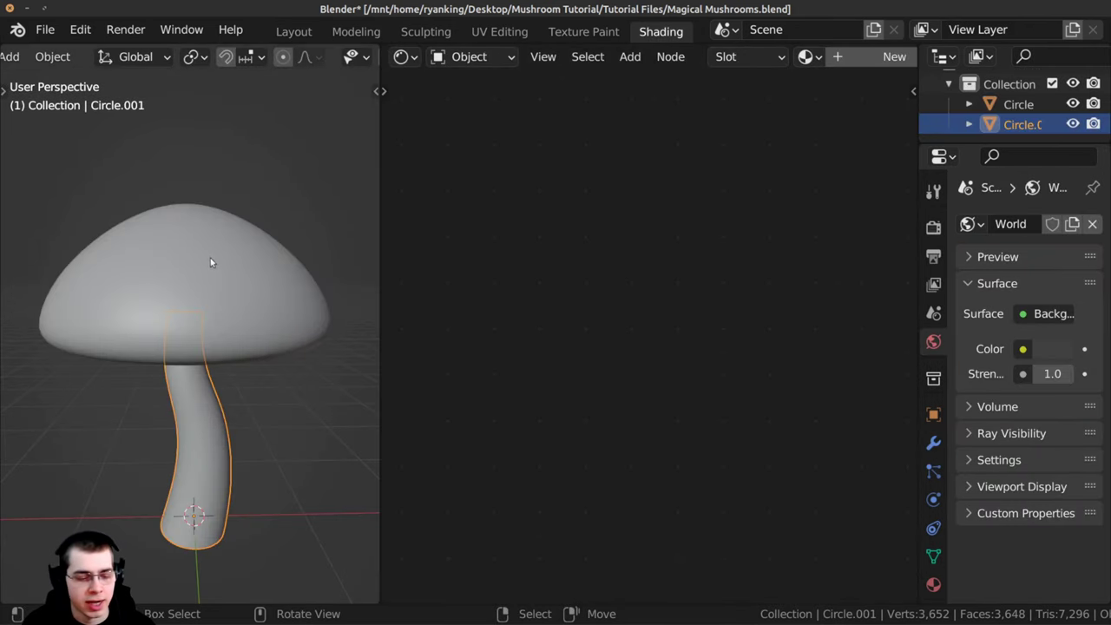
{"action": "scroll", "coordinate": [607, 57], "scroll_direction": "down", "scroll_amount": 4}
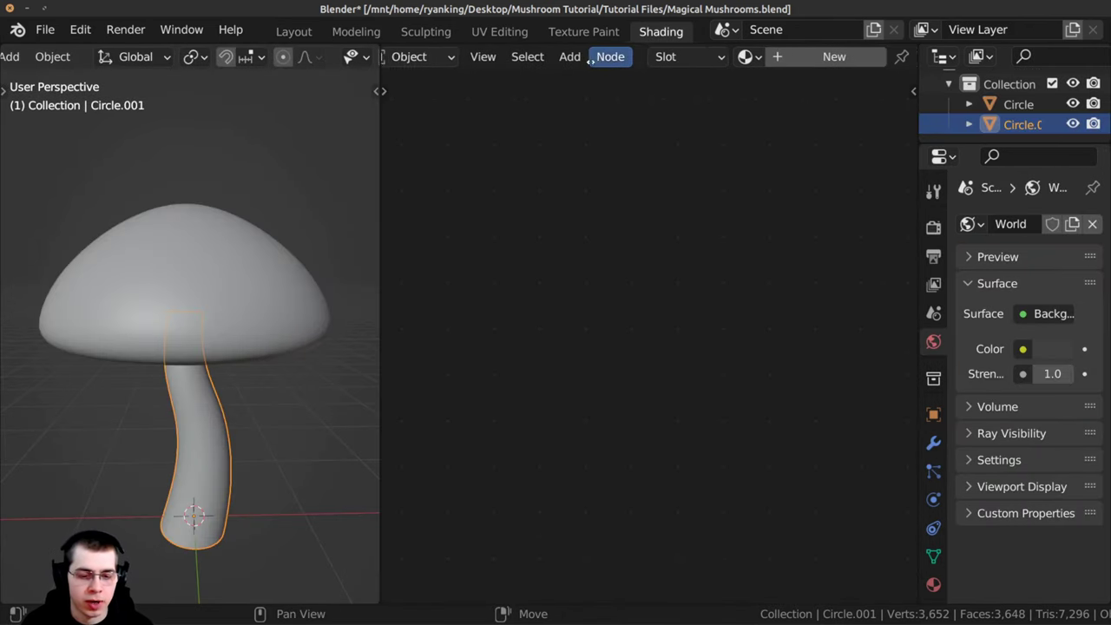
{"action": "left_click", "coordinate": [785, 56]}
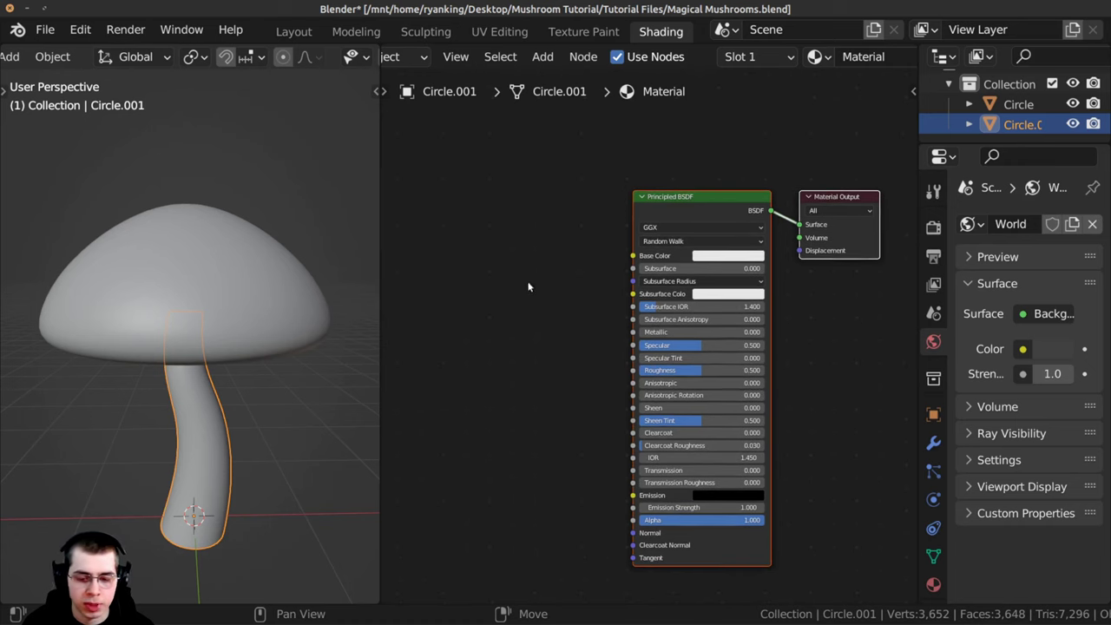
{"action": "left_click", "coordinate": [864, 56]}
{"action": "type", "text": "M"}
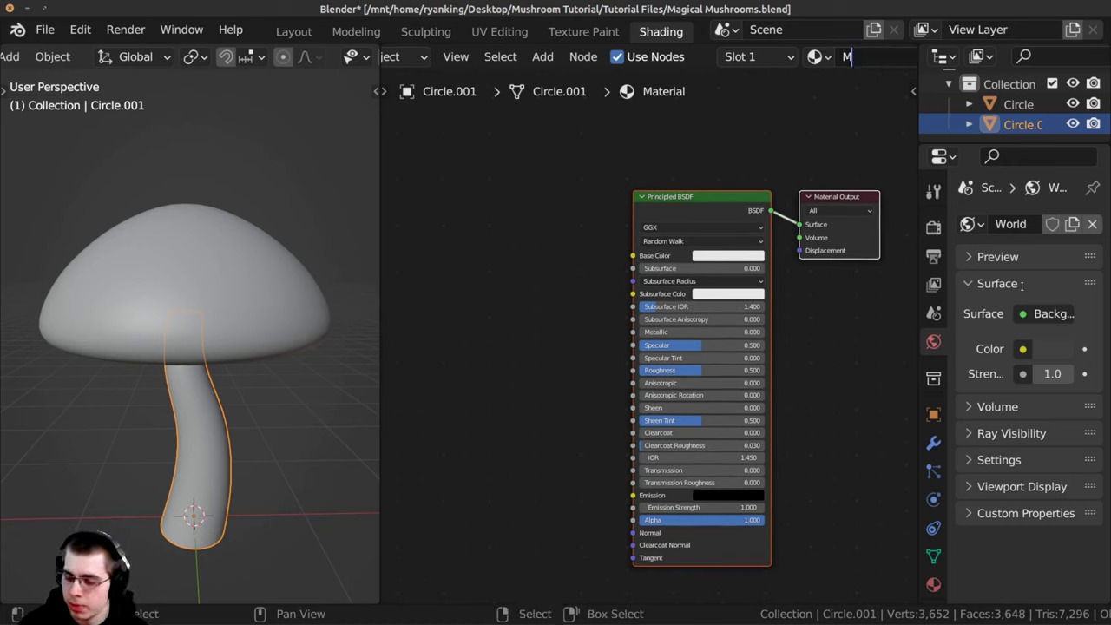
{"action": "type", "text": "ushroom Stem"}
{"action": "key", "text": "Return"}
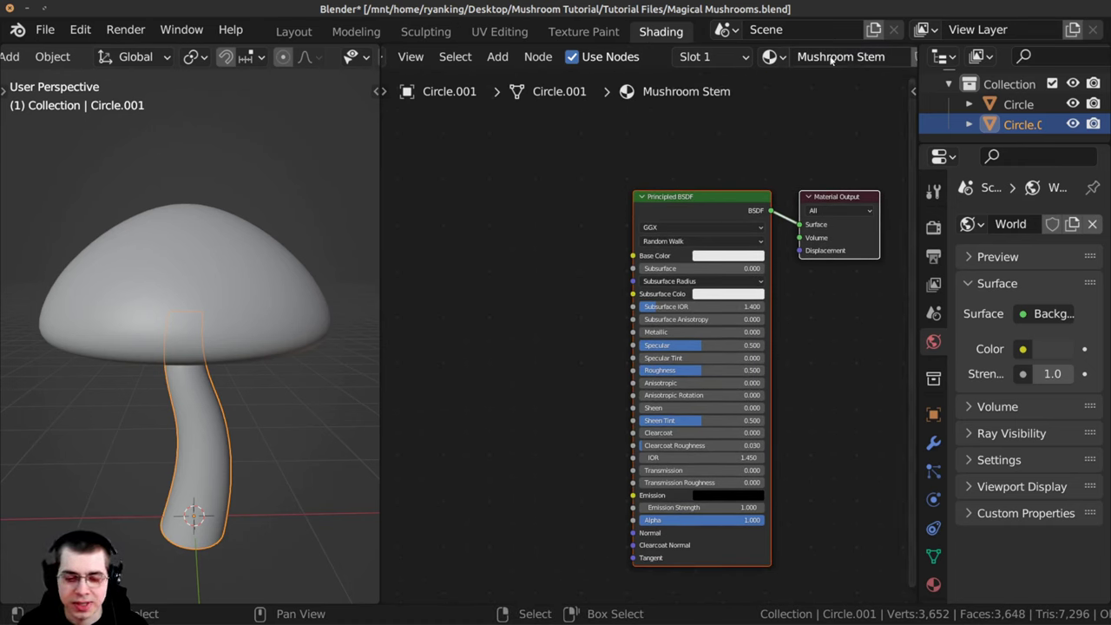
Step: Add an Image Texture node beside the Principled BSDF in the Mushroom Stem material
{"action": "scroll", "coordinate": [694, 56], "scroll_direction": "down", "scroll_amount": 3}
{"action": "middle_click_drag", "start_coordinate": [544, 217], "coordinate": [566, 220]}
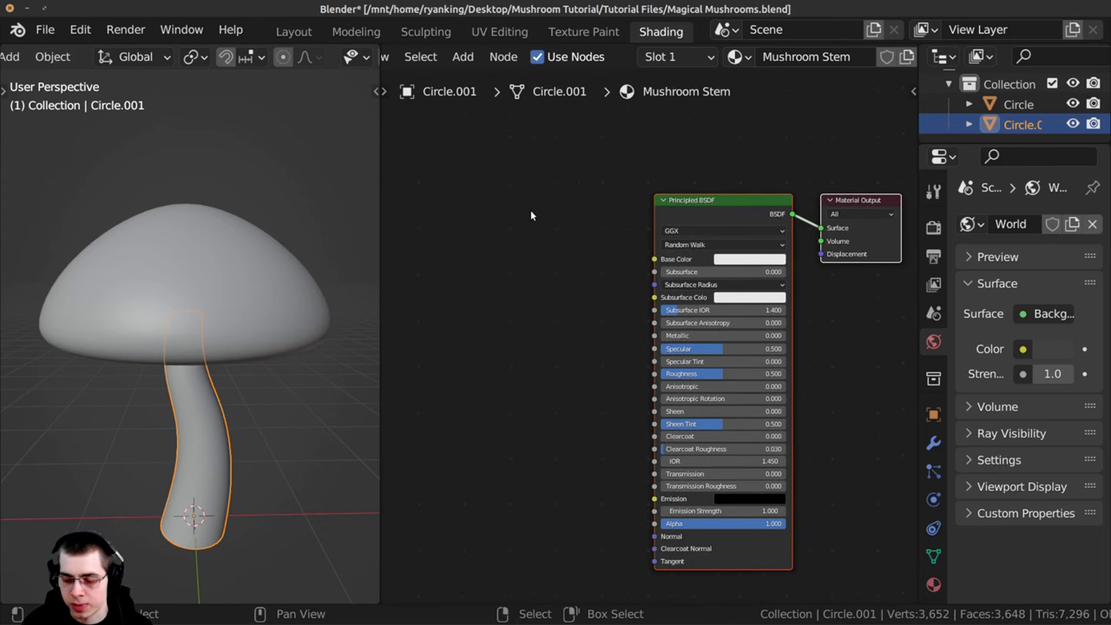
{"action": "key", "text": "shift+a"}
{"action": "left_click", "coordinate": [460, 203]}
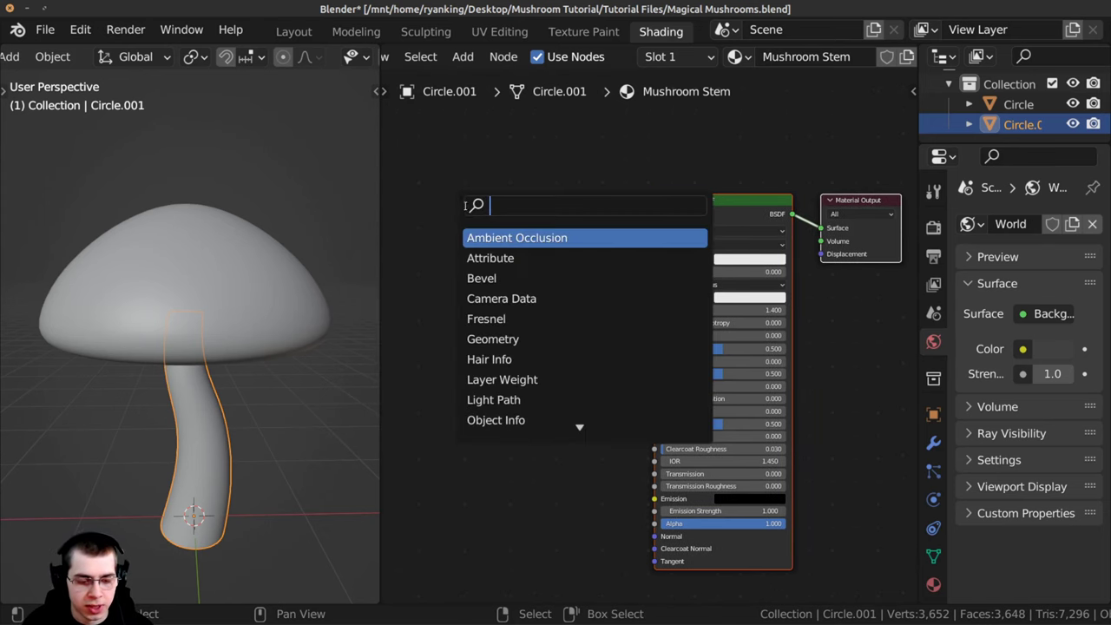
{"action": "type", "text": "im"}
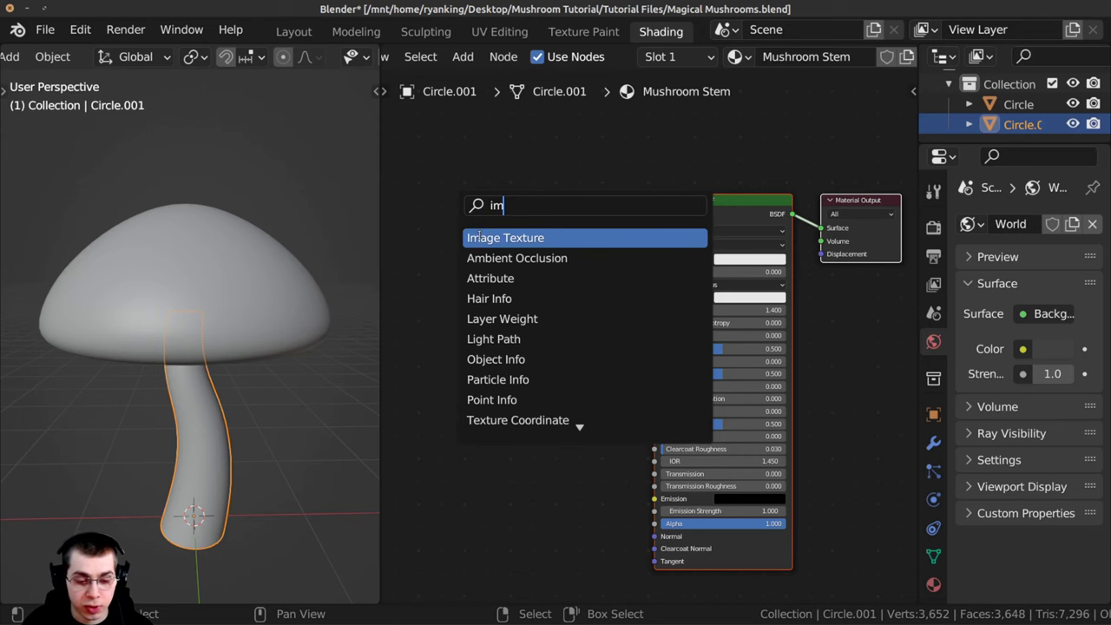
{"action": "left_click", "coordinate": [478, 236]}
{"action": "left_click", "coordinate": [448, 276]}
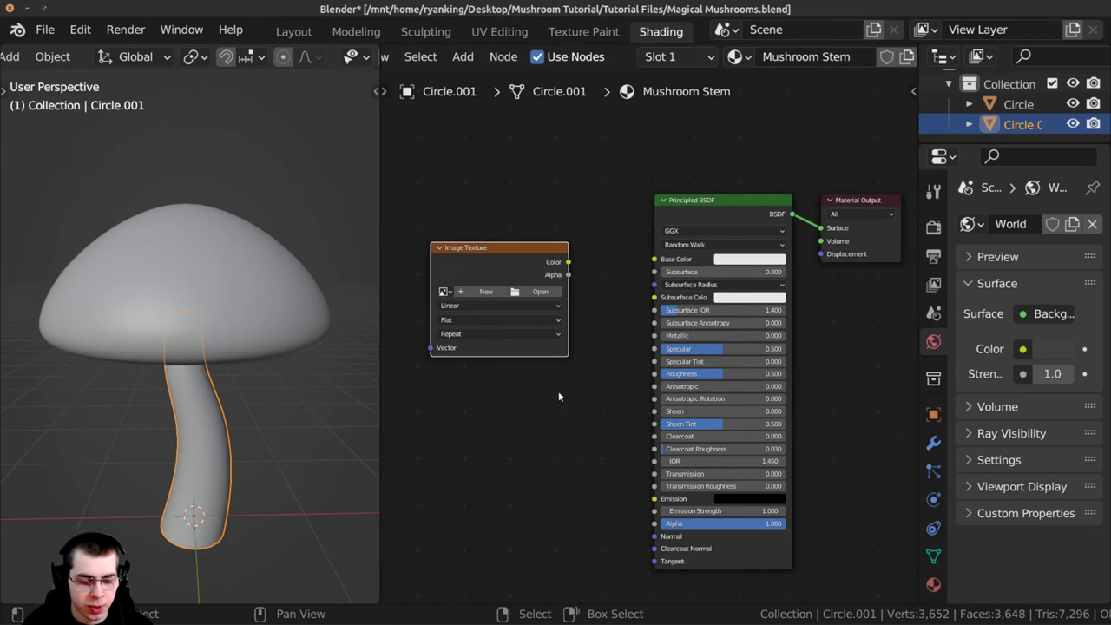
Step: Connect the Image Texture's Color output to the Principled BSDF's Base Color and adjust the texture node's placement
{"action": "middle_click_drag", "start_coordinate": [558, 397], "coordinate": [482, 241], "text": "ctrl"}
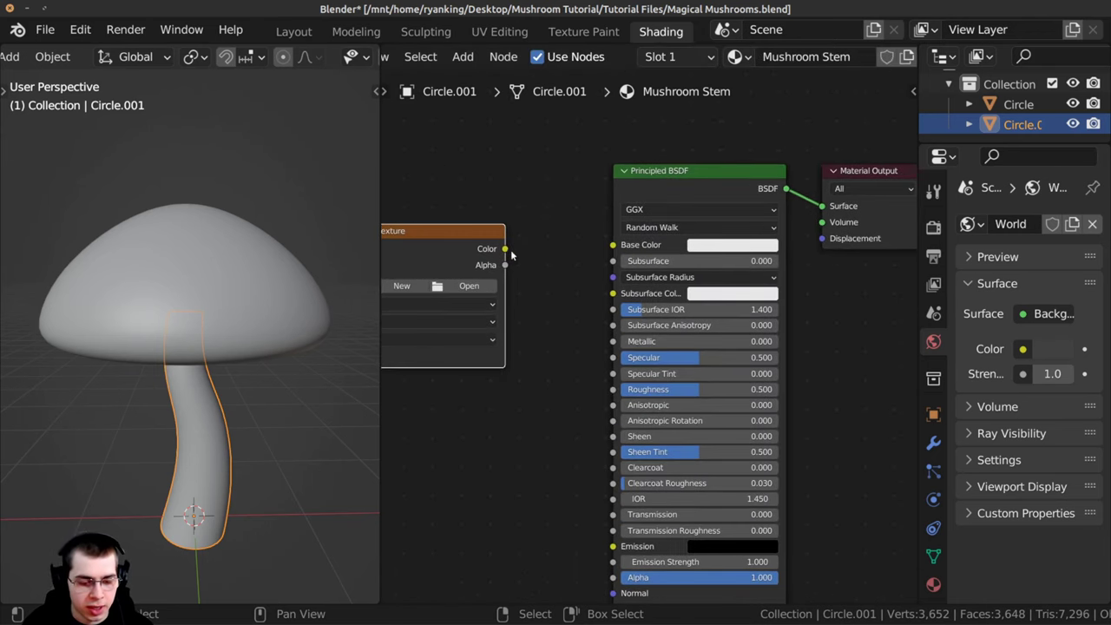
{"action": "left_click_drag", "start_coordinate": [507, 250], "coordinate": [613, 247]}
{"action": "middle_click_drag", "start_coordinate": [514, 301], "coordinate": [529, 326]}
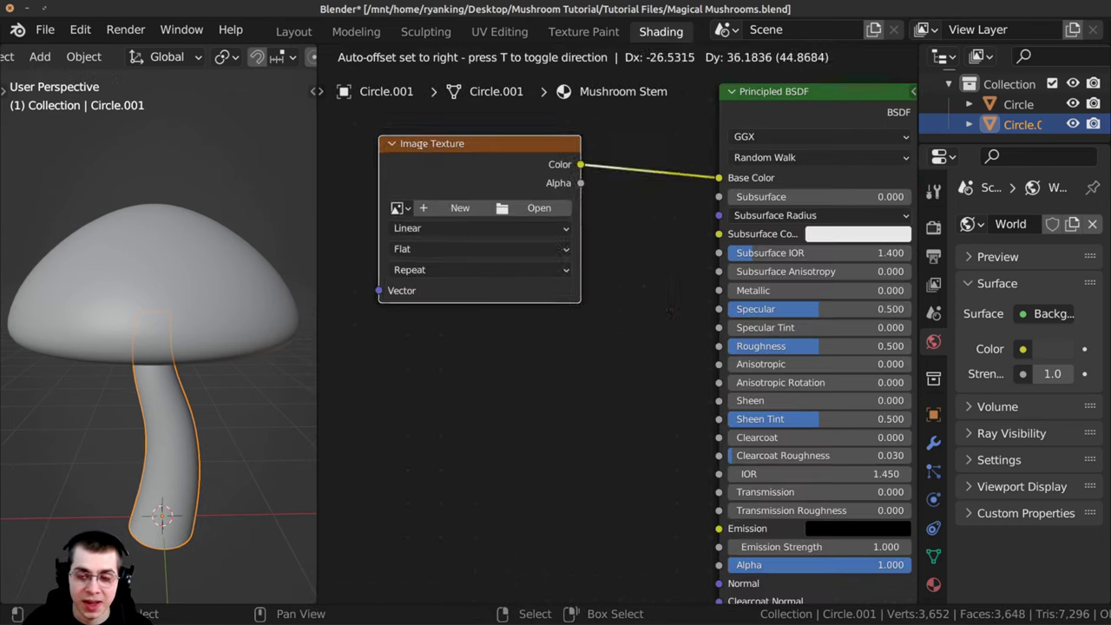
{"action": "mouse_move", "coordinate": [424, 199]}
{"action": "left_mouse_down"}
{"action": "mouse_move", "coordinate": [457, 263]}
{"action": "mouse_move", "coordinate": [415, 209]}
{"action": "left_mouse_up"}
{"action": "middle_click_drag", "start_coordinate": [442, 235], "coordinate": [458, 247]}
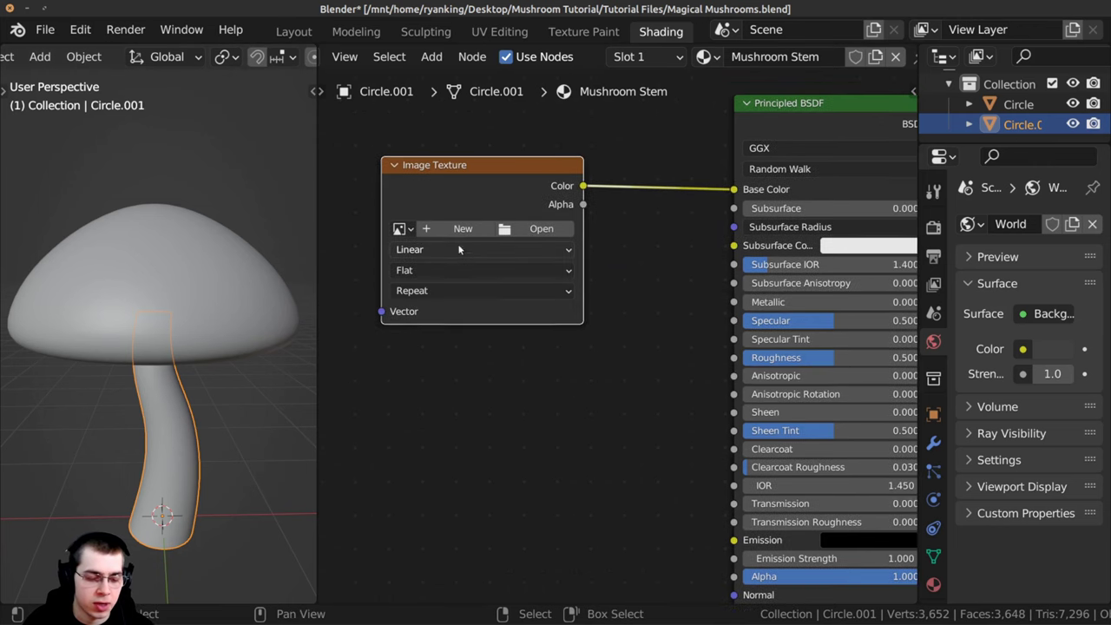
Step: Create a new 4096 × 4096 px blank image named Mushroom Stem in the stem's Image Texture node
{"action": "left_click", "coordinate": [446, 231]}
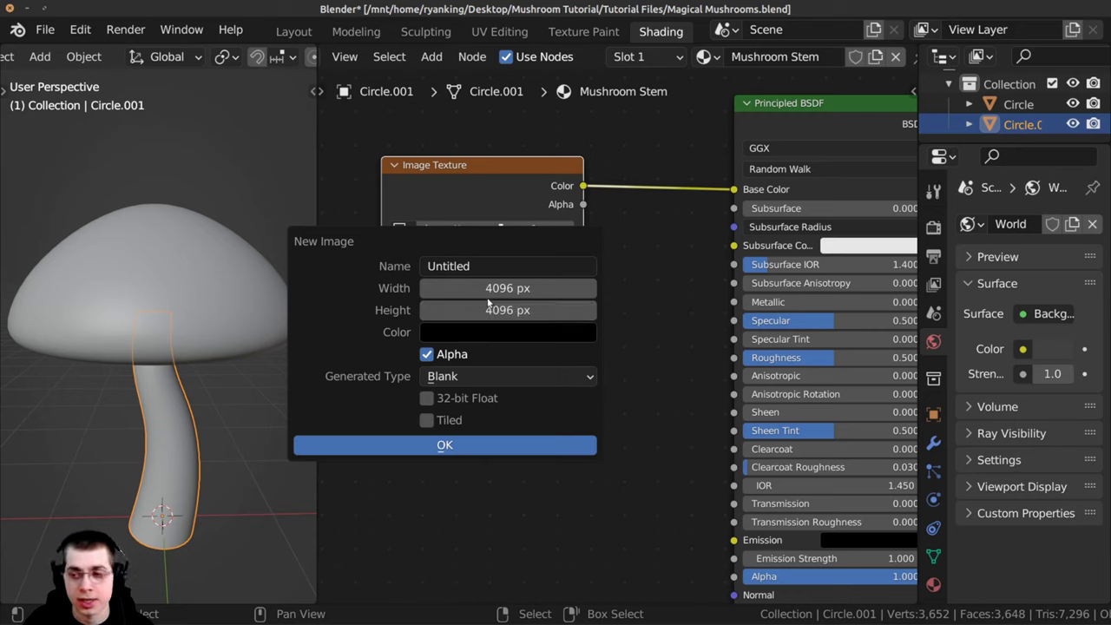
{"action": "left_click", "coordinate": [459, 266]}
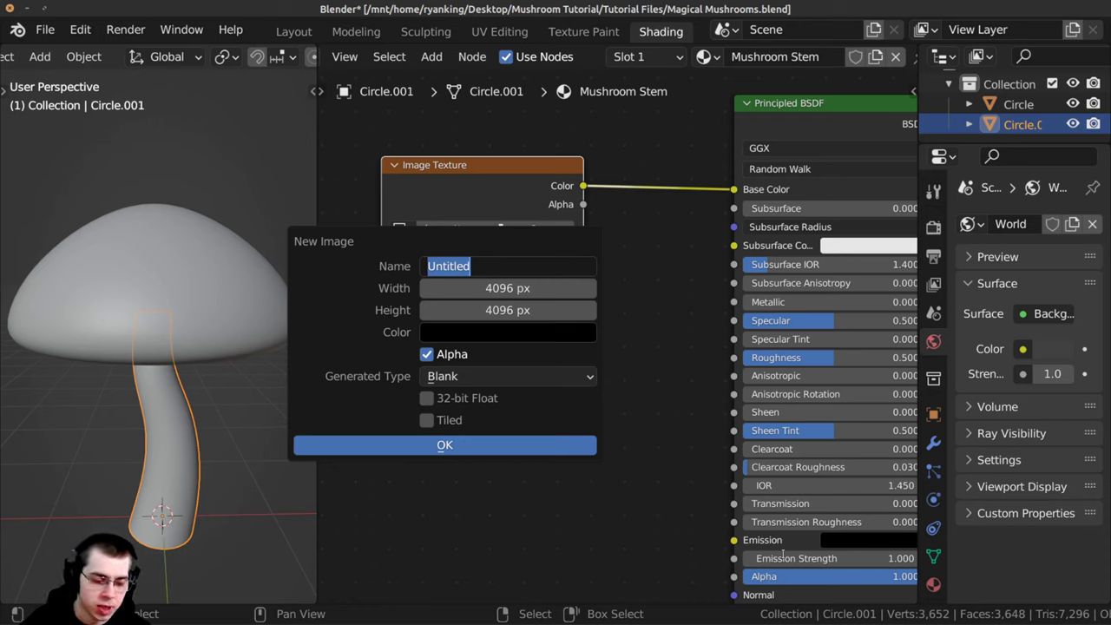
{"action": "type", "text": "Mushroom Stem"}
{"action": "key", "text": "Return"}
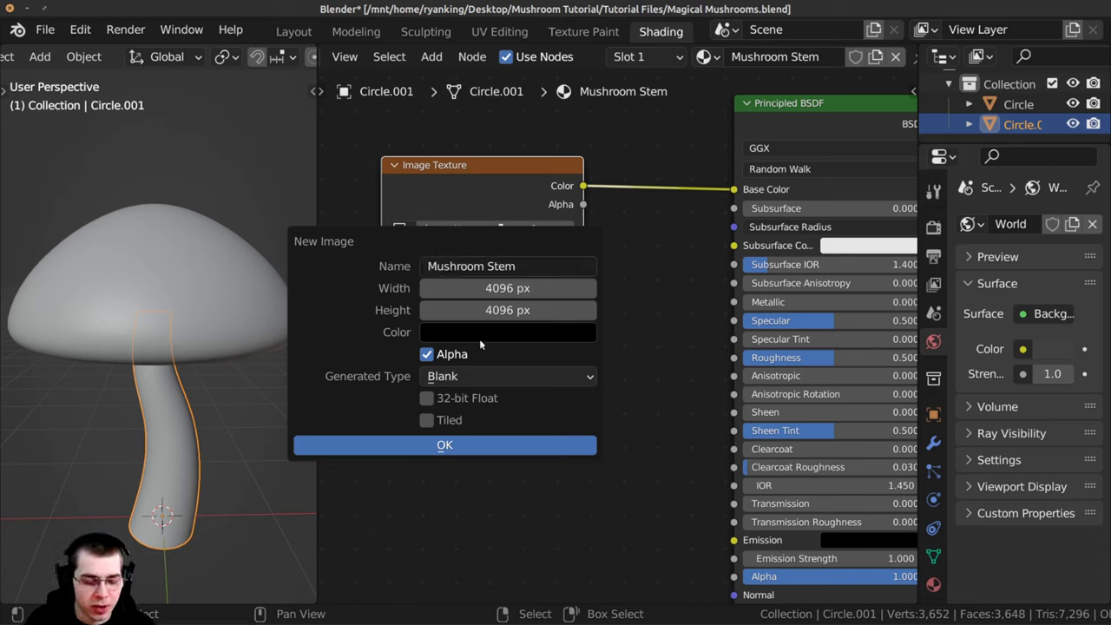
{"action": "left_click", "coordinate": [440, 446]}
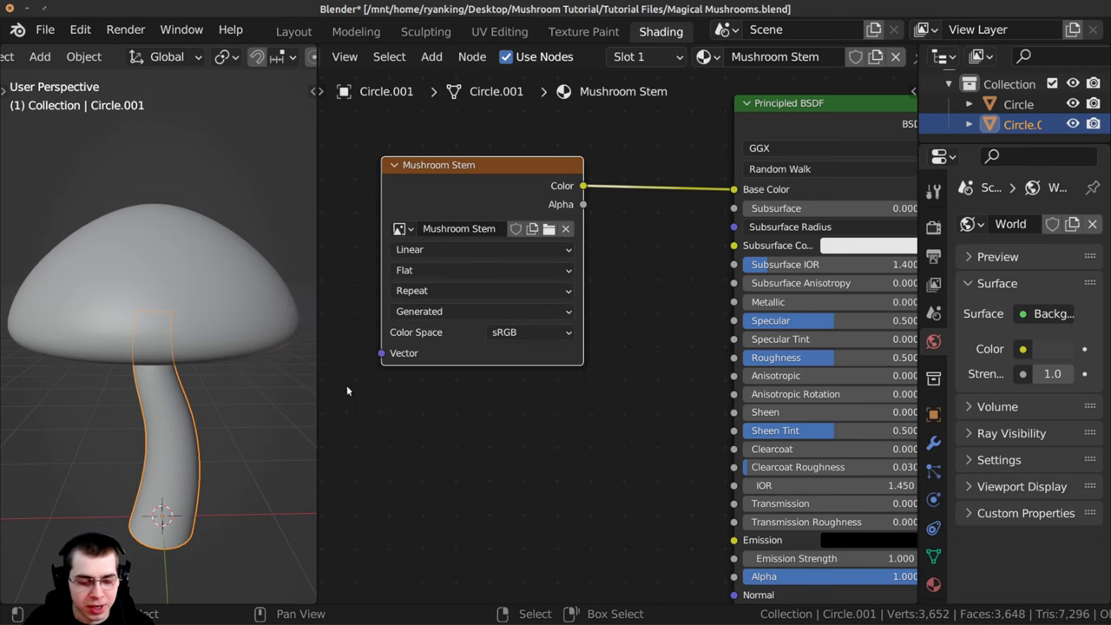
Step: Switch to the Texture Paint workspace, enlarge the 3D viewport over the image editor, and save the file
{"action": "left_click_drag", "start_coordinate": [412, 193], "coordinate": [482, 195]}
{"action": "middle_click_drag", "start_coordinate": [217, 374], "coordinate": [222, 401]}
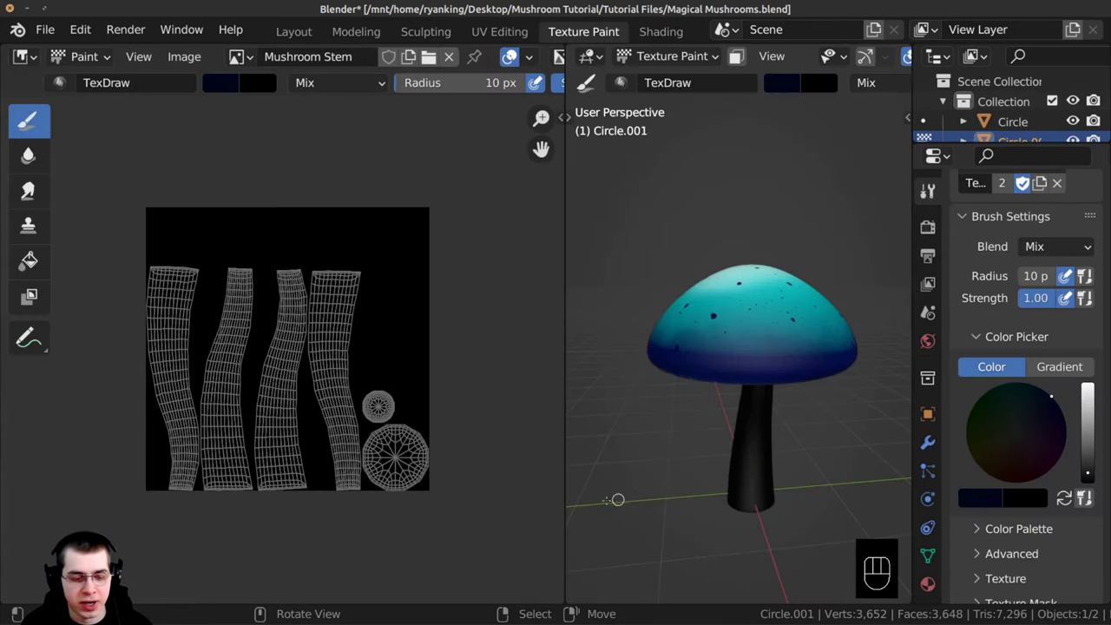
{"action": "left_click", "coordinate": [578, 34]}
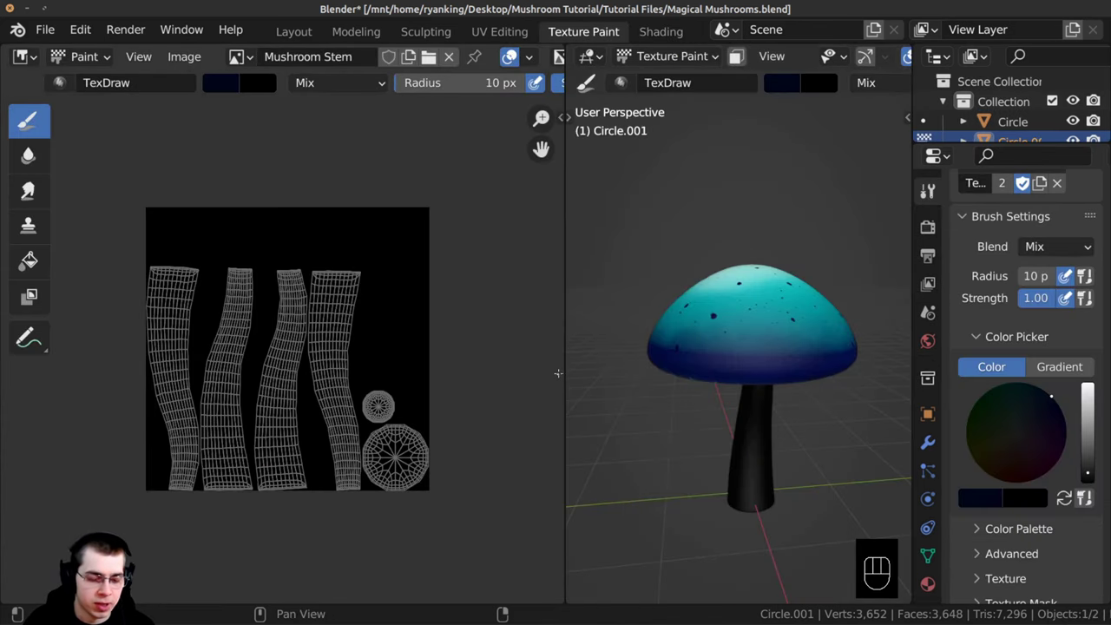
{"action": "left_click_drag", "start_coordinate": [564, 372], "coordinate": [49, 278]}
{"action": "middle_click_drag", "start_coordinate": [459, 434], "coordinate": [434, 348], "text": "shift"}
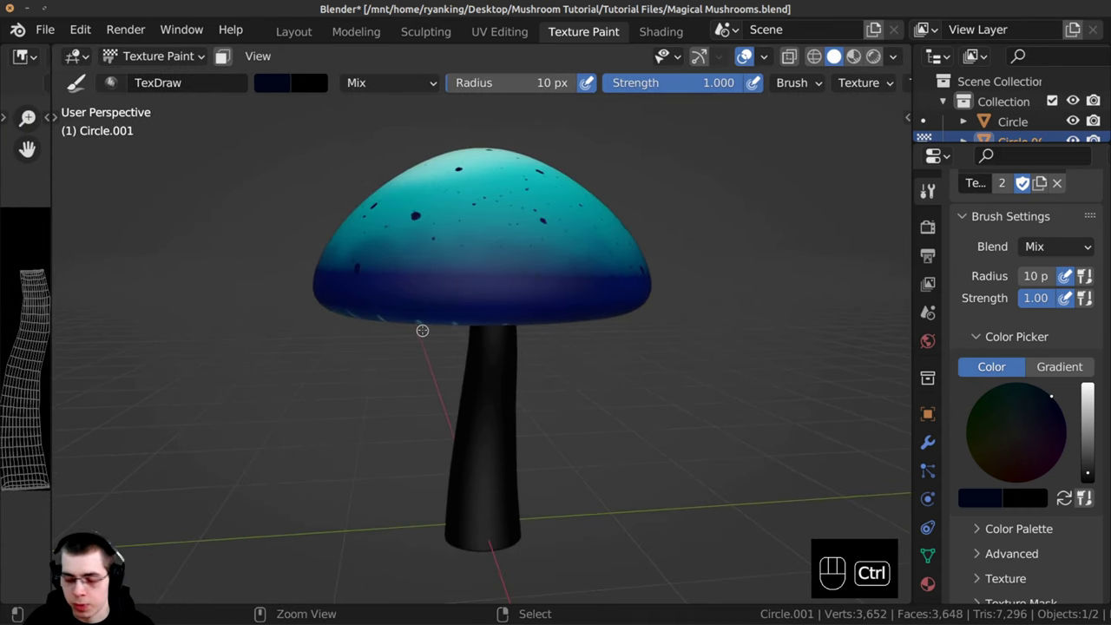
{"action": "key", "text": "ctrl+s"}
{"action": "middle_click_drag", "start_coordinate": [367, 319], "coordinate": [324, 316]}
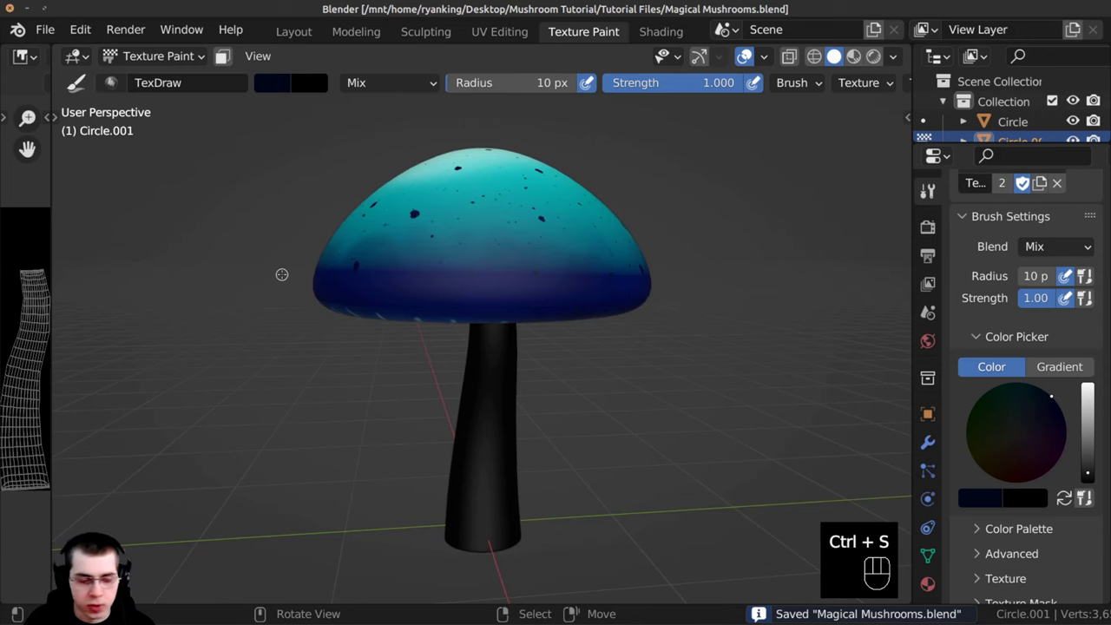
Step: Choose the Fill tool and apply its linear dark blue to cyan gradient along the stem from base to cap
{"action": "key", "text": "t"}
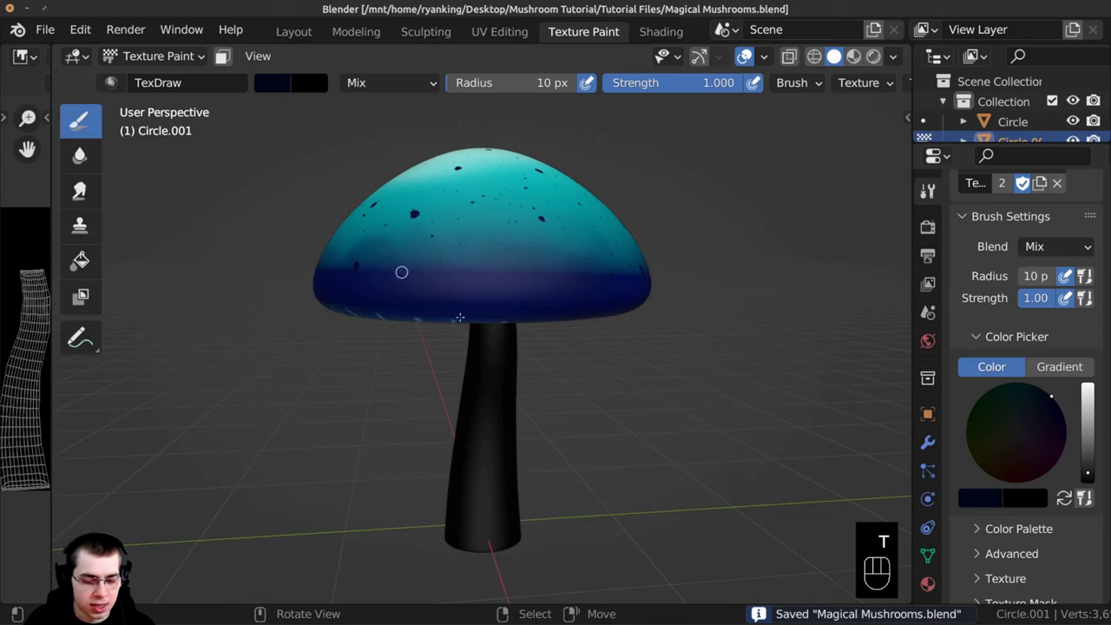
{"action": "middle_click_drag", "start_coordinate": [546, 394], "coordinate": [534, 374]}
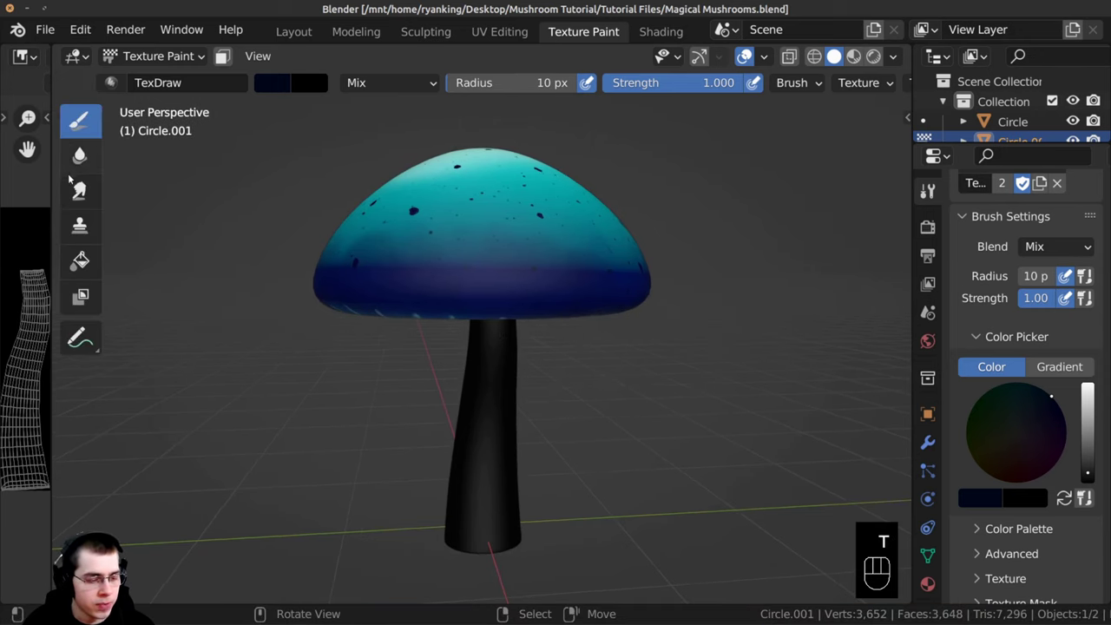
{"action": "left_click", "coordinate": [79, 260]}
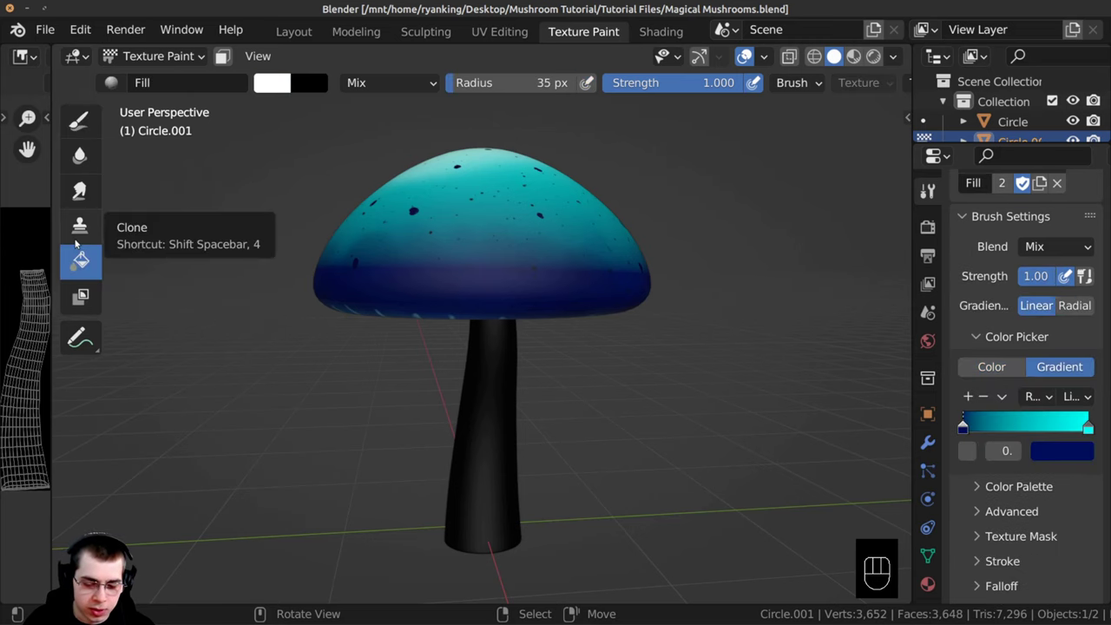
{"action": "scroll", "coordinate": [1025, 347], "scroll_direction": "down", "scroll_amount": 3}
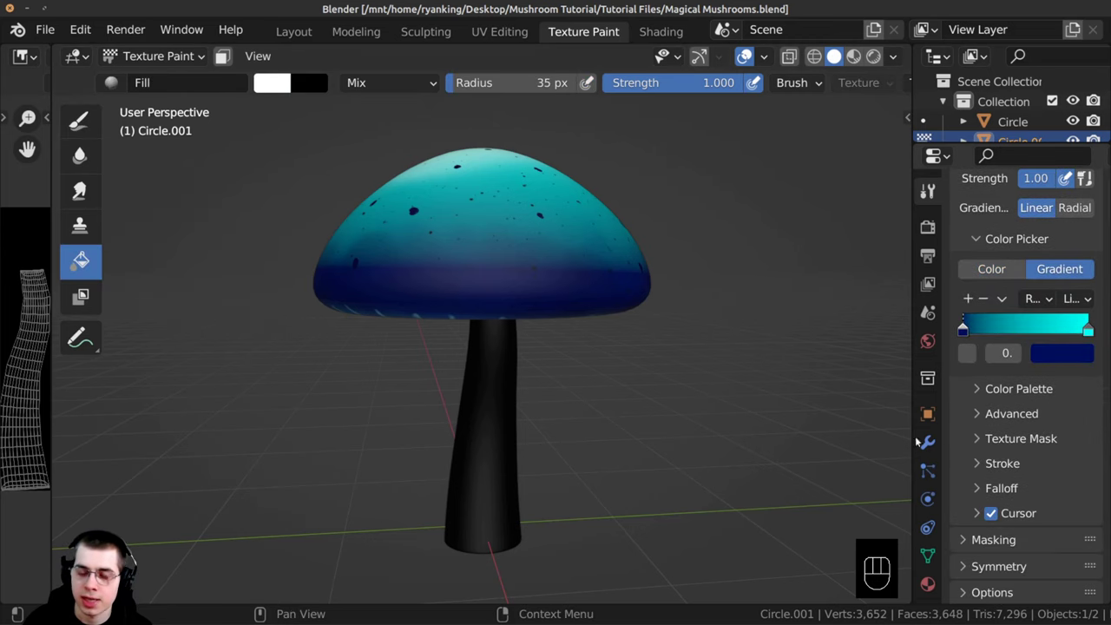
{"action": "middle_click_drag", "start_coordinate": [461, 413], "coordinate": [454, 405]}
{"action": "middle_click_drag", "start_coordinate": [454, 405], "coordinate": [454, 389], "text": "shift"}
{"action": "left_click_drag", "start_coordinate": [479, 499], "coordinate": [472, 322]}
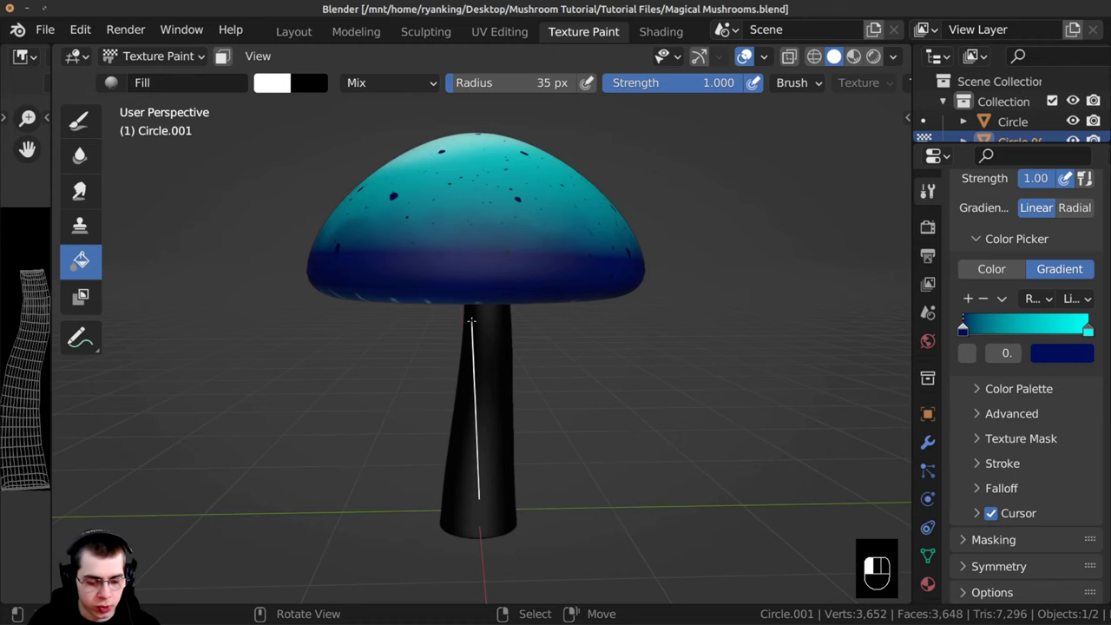
Step: Reapply the gradient fill from the stem's base to above the cap, stretching the blend from dark blue into cyan
{"action": "middle_click_drag", "start_coordinate": [456, 439], "coordinate": [477, 448]}
{"action": "left_click_drag", "start_coordinate": [481, 483], "coordinate": [468, 220]}
{"action": "middle_click_drag", "start_coordinate": [456, 334], "coordinate": [472, 391], "text": "ctrl"}
{"action": "middle_click_drag", "start_coordinate": [472, 390], "coordinate": [473, 403], "text": "shift"}
{"action": "left_click_drag", "start_coordinate": [475, 354], "coordinate": [457, 164]}
{"action": "middle_click_drag", "start_coordinate": [442, 192], "coordinate": [443, 213], "text": "ctrl"}
{"action": "left_click_drag", "start_coordinate": [474, 257], "coordinate": [466, 162]}
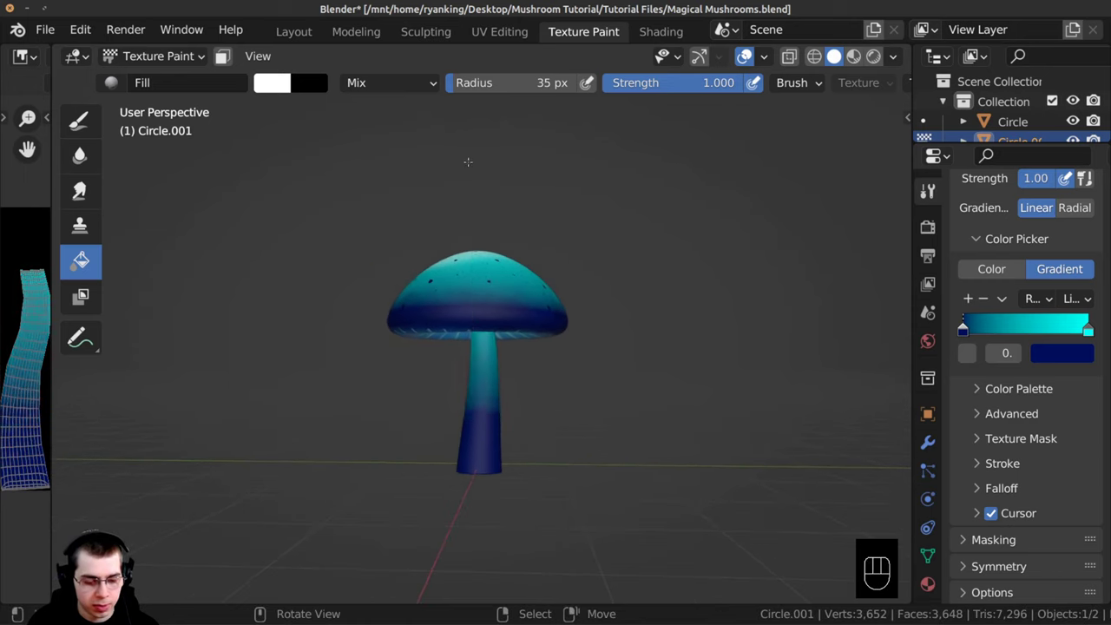
{"action": "middle_click_drag", "start_coordinate": [426, 174], "coordinate": [427, 366]}
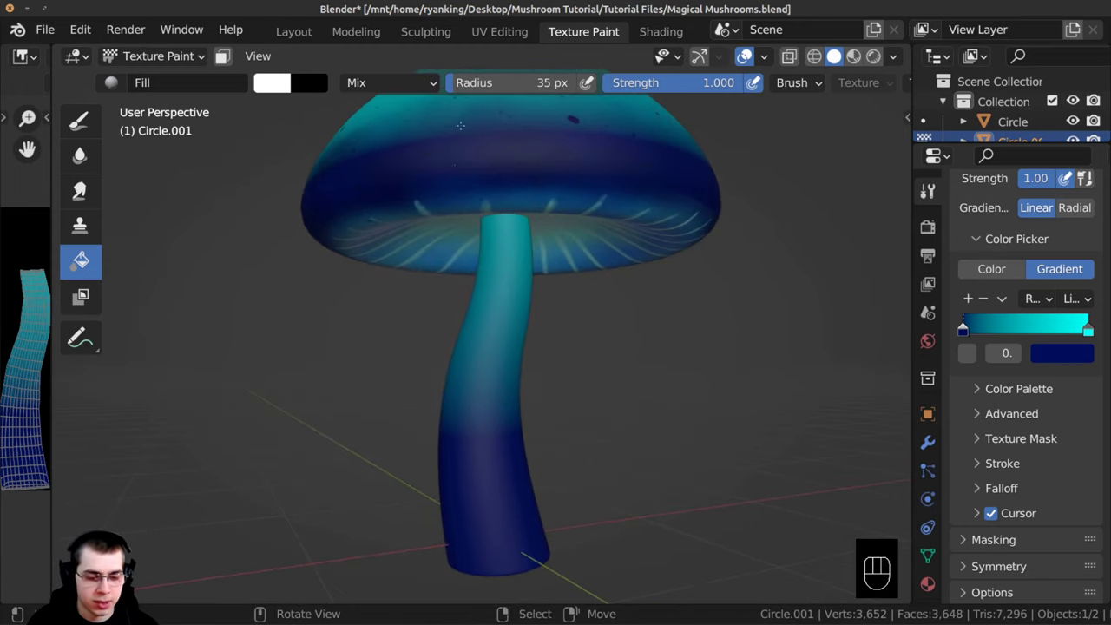
{"action": "middle_click_drag", "start_coordinate": [460, 125], "coordinate": [456, 147]}
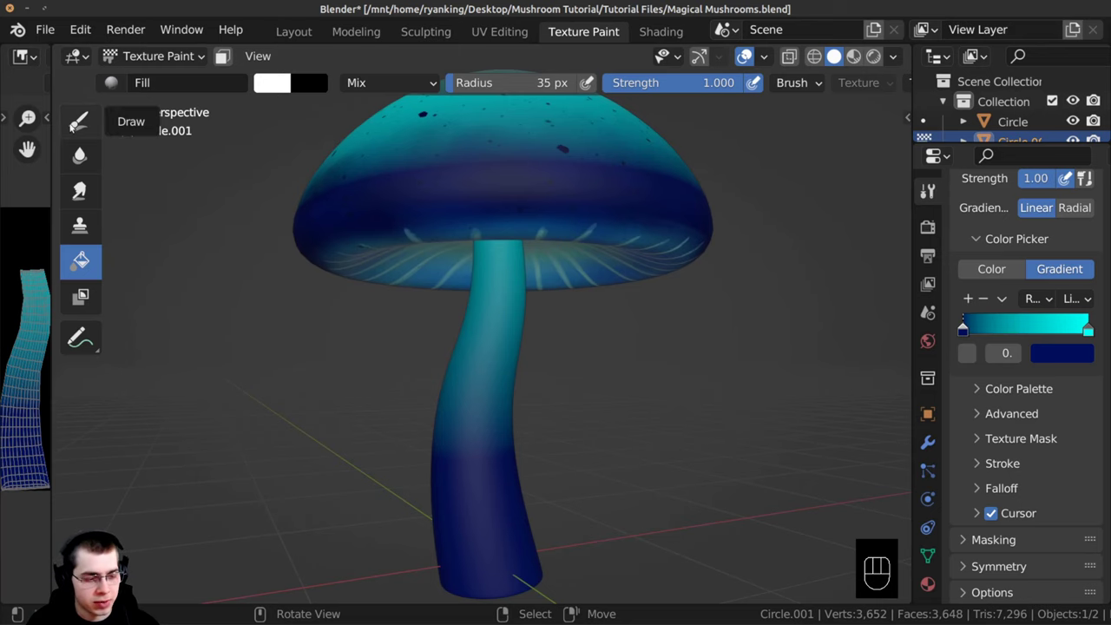
Step: Switch to the Draw brush, sample the dark blue from the lower stem, and review the brush's stroke settings
{"action": "left_click", "coordinate": [76, 124]}
{"action": "middle_click_drag", "start_coordinate": [454, 404], "coordinate": [452, 339]}
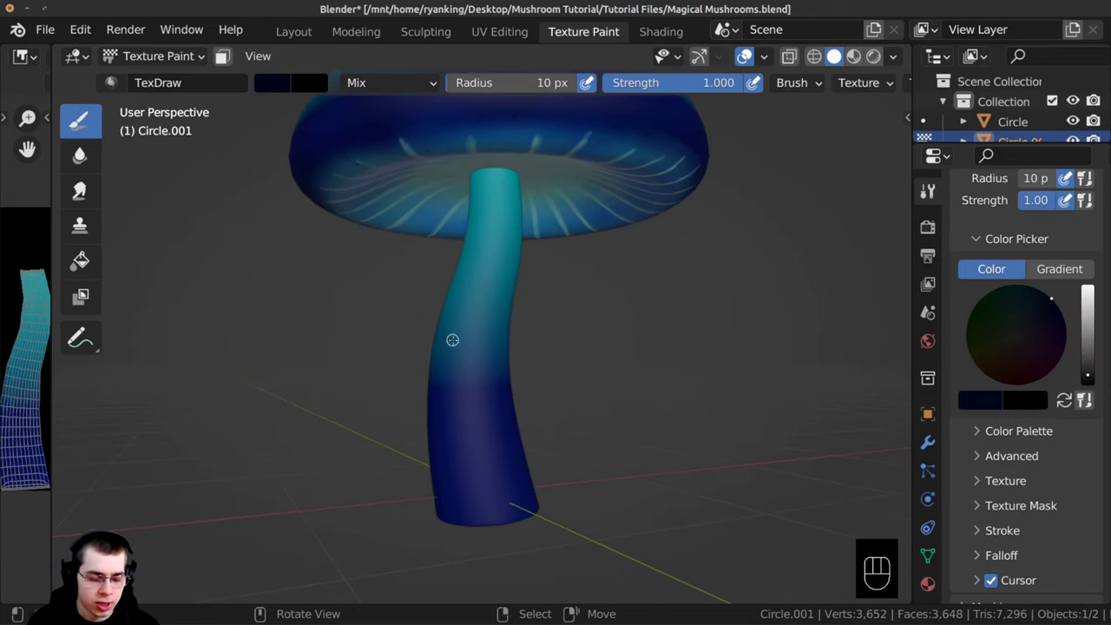
{"action": "key", "text": "s"}
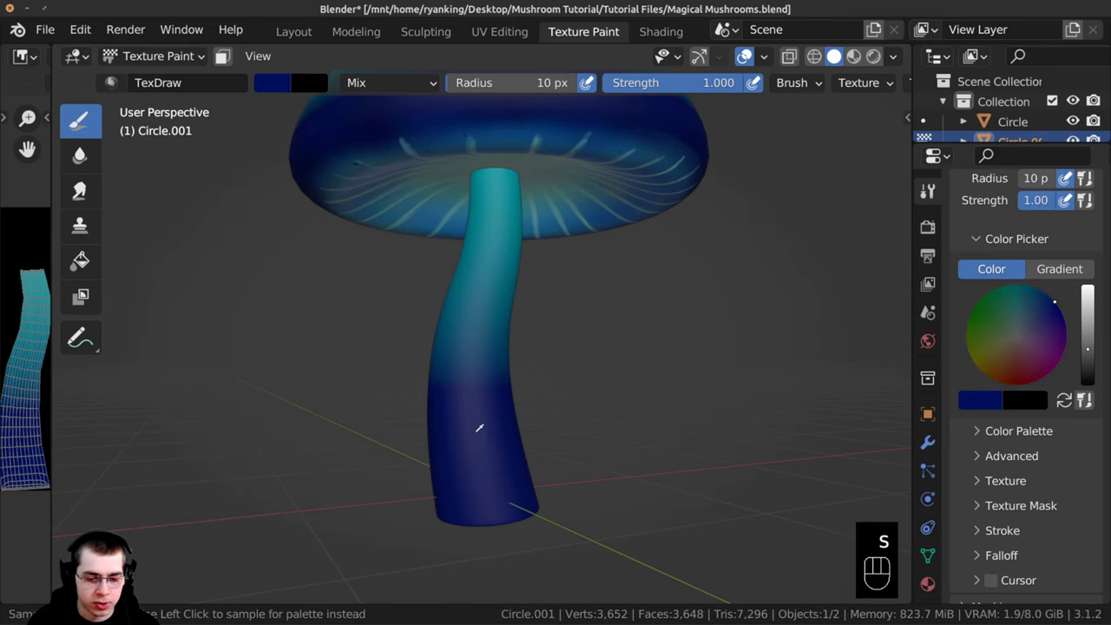
{"action": "middle_click_drag", "start_coordinate": [449, 300], "coordinate": [440, 322], "text": "shift"}
{"action": "scroll", "coordinate": [416, 78], "scroll_direction": "down", "scroll_amount": 4}
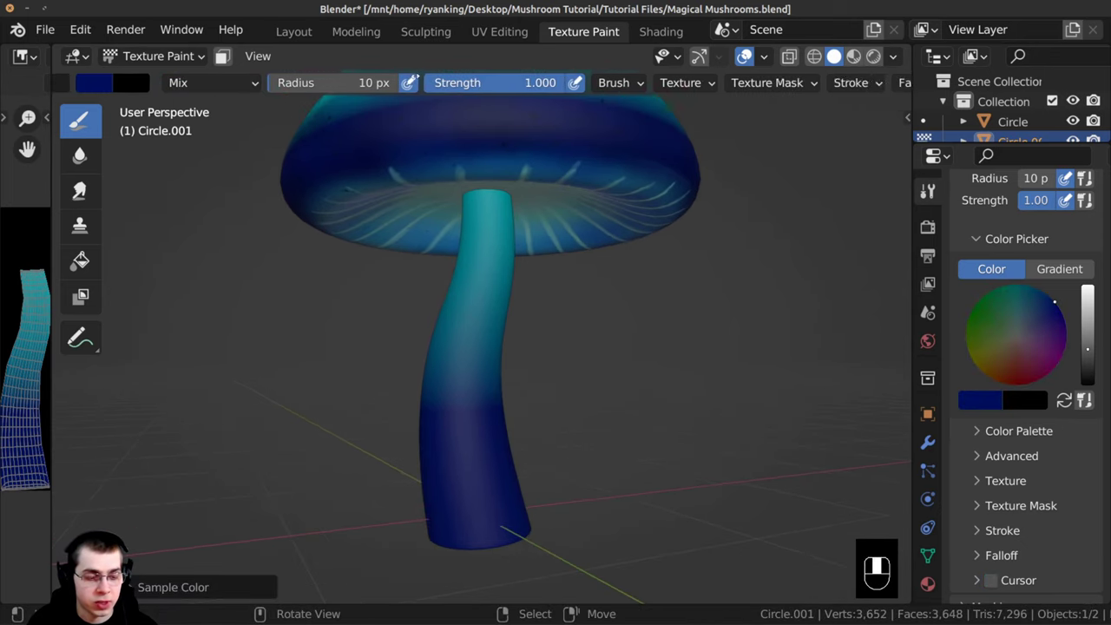
{"action": "scroll", "coordinate": [357, 78], "scroll_direction": "down", "scroll_amount": 4}
{"action": "left_click", "coordinate": [542, 86]}
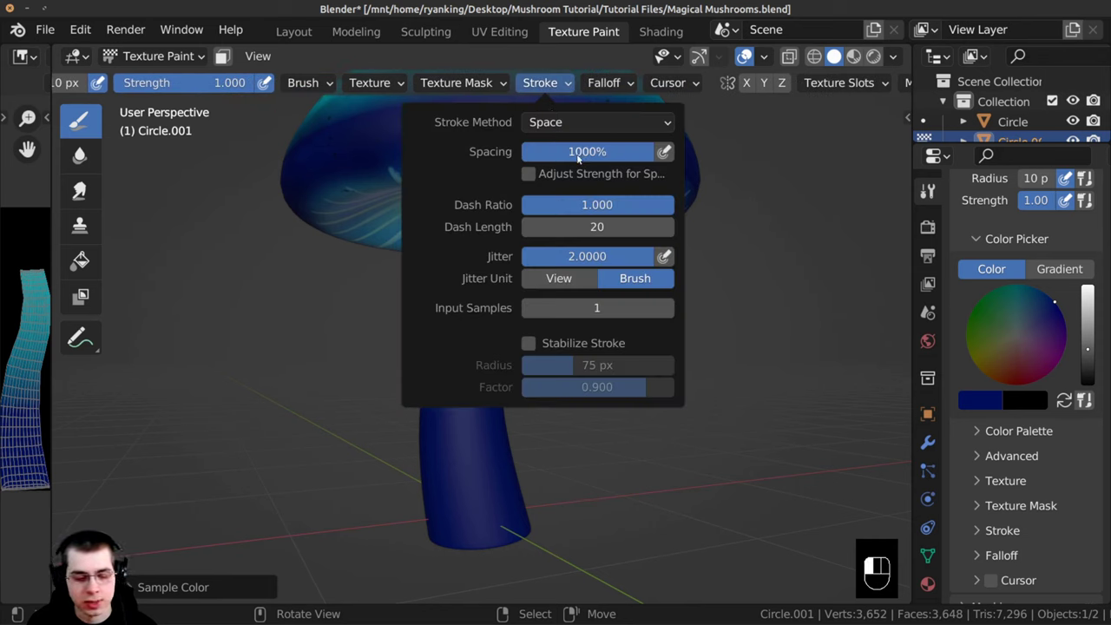
Step: Set the brush radius to 5 px and scatter small dark blue speckles all around the upper cyan part of the stem
{"action": "mouse_move", "coordinate": [555, 286]}
{"action": "middle_mouse_down"}
{"action": "mouse_move", "coordinate": [486, 241]}
{"action": "mouse_move", "coordinate": [446, 347]}
{"action": "mouse_move", "coordinate": [481, 203]}
{"action": "mouse_move", "coordinate": [468, 260]}
{"action": "mouse_move", "coordinate": [452, 201]}
{"action": "mouse_move", "coordinate": [489, 266]}
{"action": "mouse_move", "coordinate": [496, 219]}
{"action": "mouse_move", "coordinate": [496, 272]}
{"action": "mouse_move", "coordinate": [478, 249]}
{"action": "mouse_move", "coordinate": [452, 243]}
{"action": "mouse_move", "coordinate": [474, 260]}
{"action": "mouse_move", "coordinate": [486, 349]}
{"action": "mouse_move", "coordinate": [492, 234]}
{"action": "middle_mouse_up"}
{"action": "key", "text": "f"}
{"action": "left_click", "coordinate": [471, 214]}
{"action": "scroll", "coordinate": [481, 283], "scroll_direction": "down", "scroll_amount": 2}
{"action": "middle_click_drag", "start_coordinate": [426, 366], "coordinate": [495, 360]}
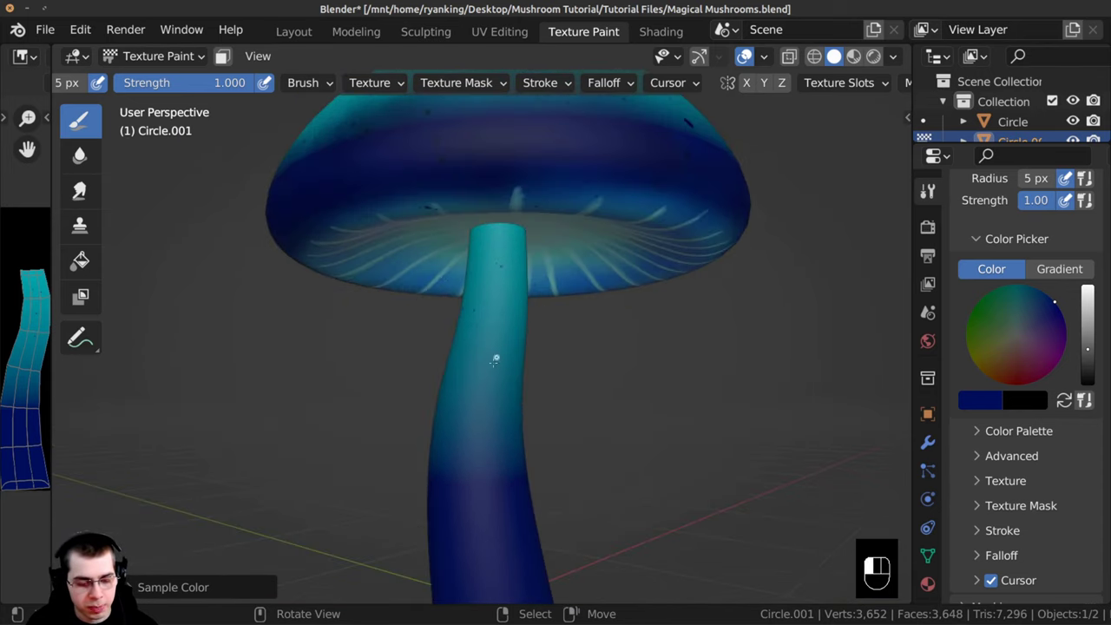
{"action": "middle_click_drag", "start_coordinate": [412, 298], "coordinate": [492, 325]}
{"action": "middle_click_drag", "start_coordinate": [453, 227], "coordinate": [392, 227]}
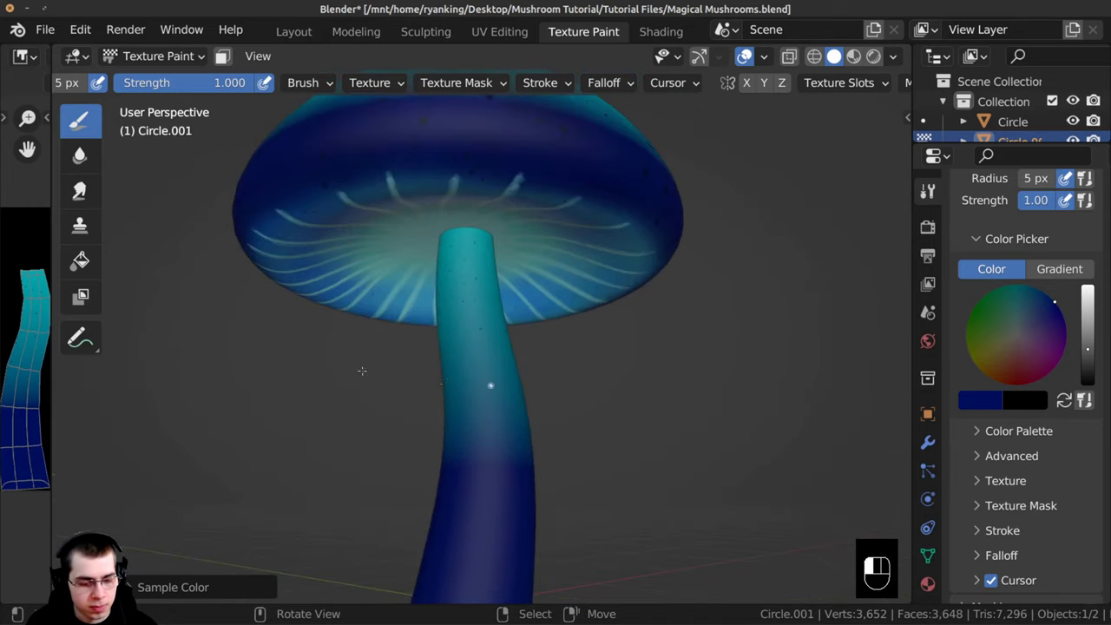
{"action": "middle_click_drag", "start_coordinate": [362, 371], "coordinate": [495, 367]}
{"action": "middle_click_drag", "start_coordinate": [452, 411], "coordinate": [247, 333]}
{"action": "scroll", "coordinate": [392, 402], "scroll_direction": "down", "scroll_amount": 4}
{"action": "middle_click_drag", "start_coordinate": [402, 352], "coordinate": [419, 304], "text": "ctrl"}
{"action": "middle_click_drag", "start_coordinate": [434, 323], "coordinate": [493, 264]}
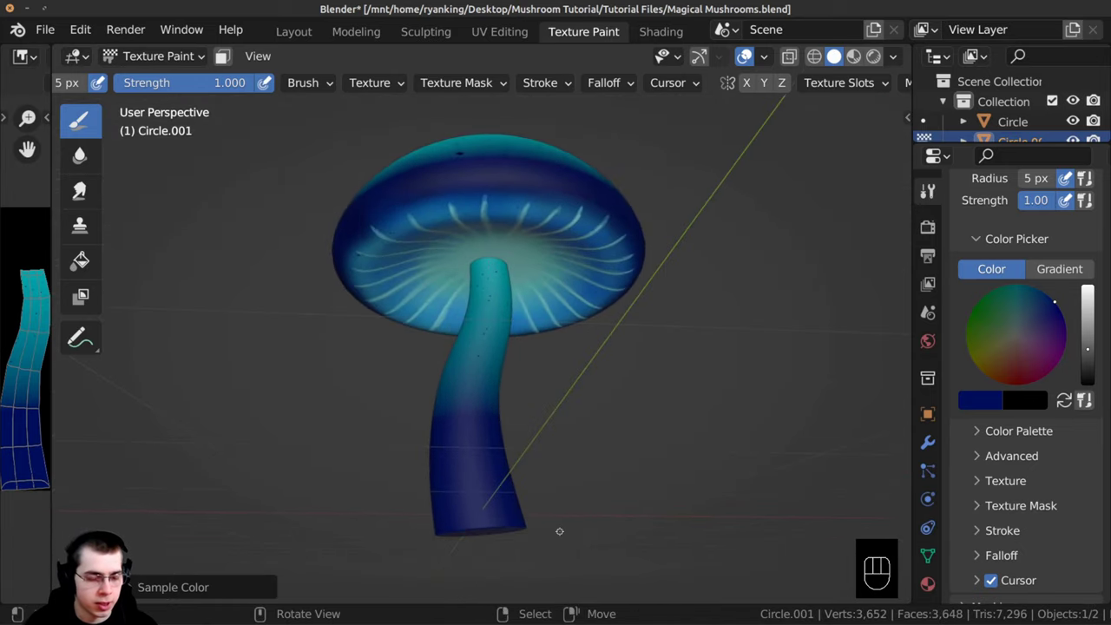
{"action": "middle_click_drag", "start_coordinate": [559, 531], "coordinate": [542, 581]}
{"action": "middle_click_drag", "start_coordinate": [469, 364], "coordinate": [445, 306], "text": "ctrl"}
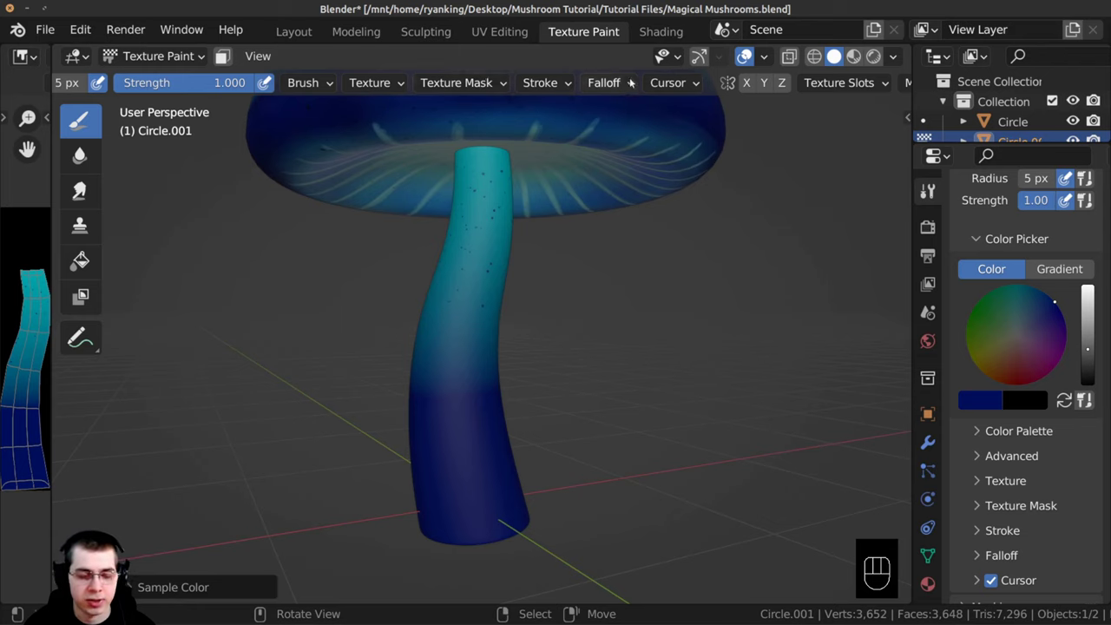
Step: Set the brush's stroke spacing to 10% and lower its jitter for continuous strokes
{"action": "middle_click_drag", "start_coordinate": [624, 82], "coordinate": [581, 83]}
{"action": "scroll", "coordinate": [587, 83], "scroll_direction": "right", "scroll_amount": 4}
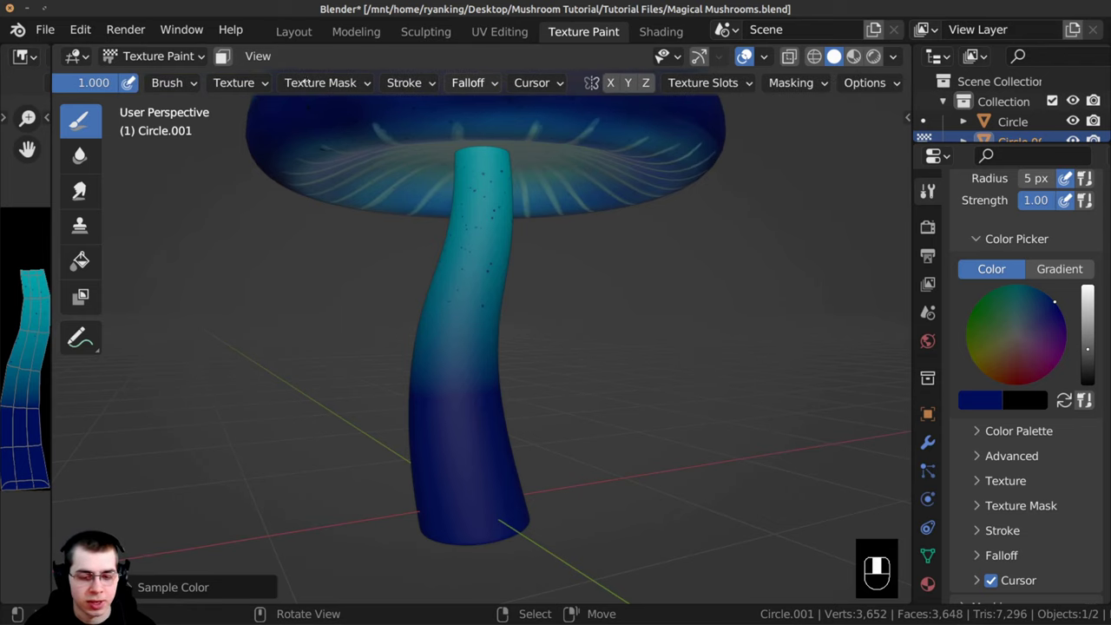
{"action": "scroll", "coordinate": [306, 83], "scroll_direction": "left", "scroll_amount": 3}
{"action": "left_click", "coordinate": [465, 83]}
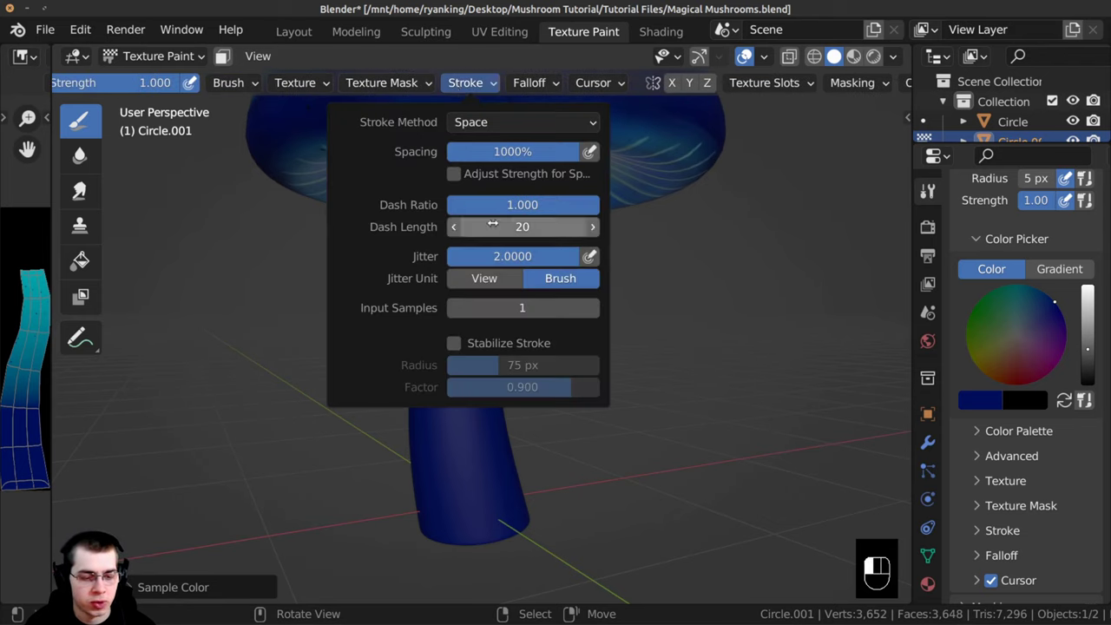
{"action": "left_click", "coordinate": [490, 152]}
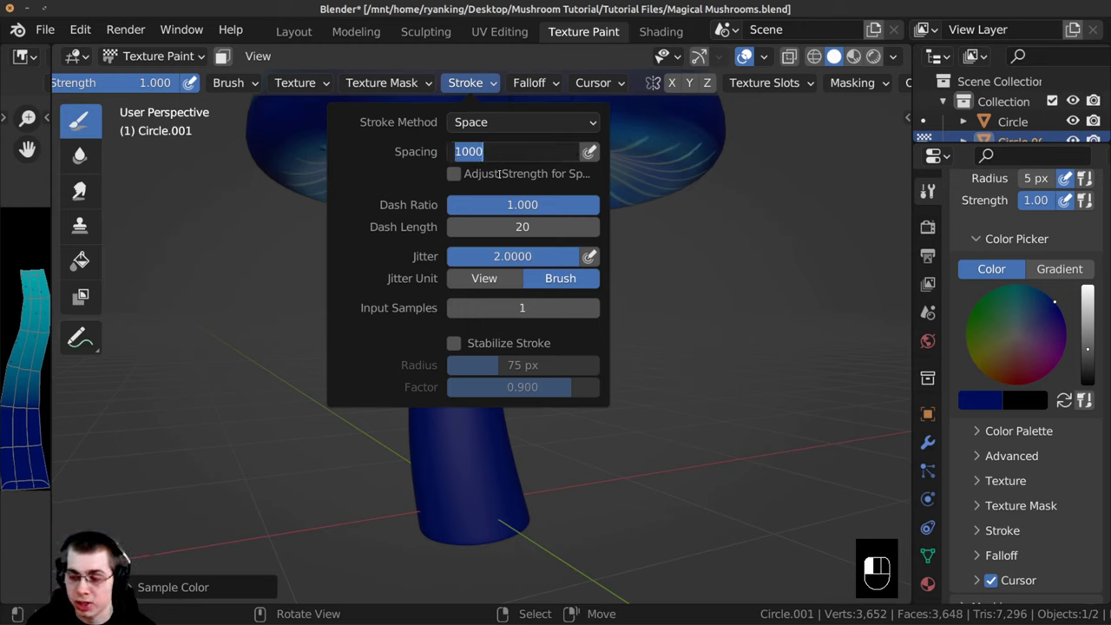
{"action": "type", "text": "10"}
{"action": "key", "text": "Return"}
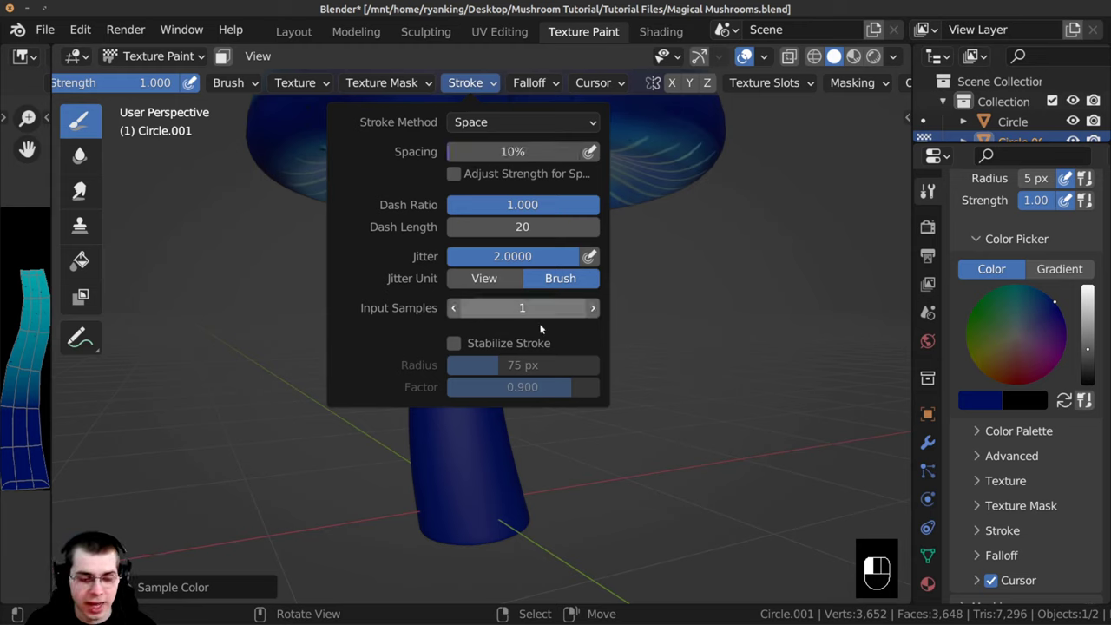
{"action": "left_click_drag", "start_coordinate": [519, 256], "coordinate": [374, 255]}
Step: Increase the brush radius to 36 px and disable pen pressure for the radius
{"action": "mouse_move", "coordinate": [340, 414]}
{"action": "middle_mouse_down", "text": "shift"}
{"action": "mouse_move", "coordinate": [434, 386]}
{"action": "mouse_move", "coordinate": [457, 343]}
{"action": "middle_mouse_up", "text": "shift"}
{"action": "key", "text": "f"}
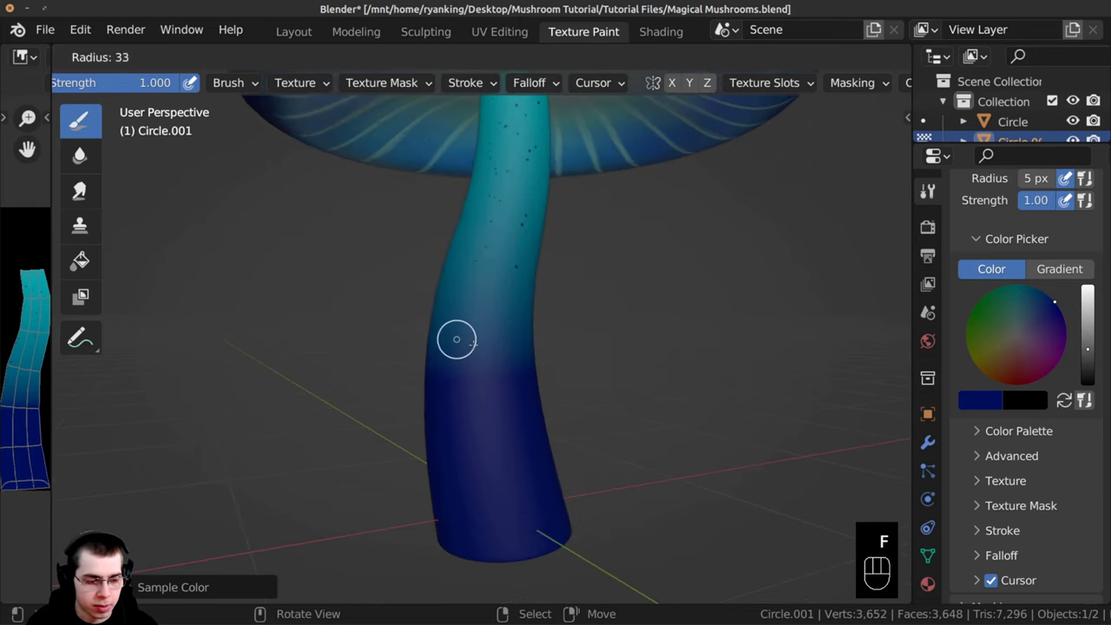
{"action": "left_click", "coordinate": [469, 346]}
{"action": "scroll", "coordinate": [179, 86], "scroll_direction": "up", "scroll_amount": 5}
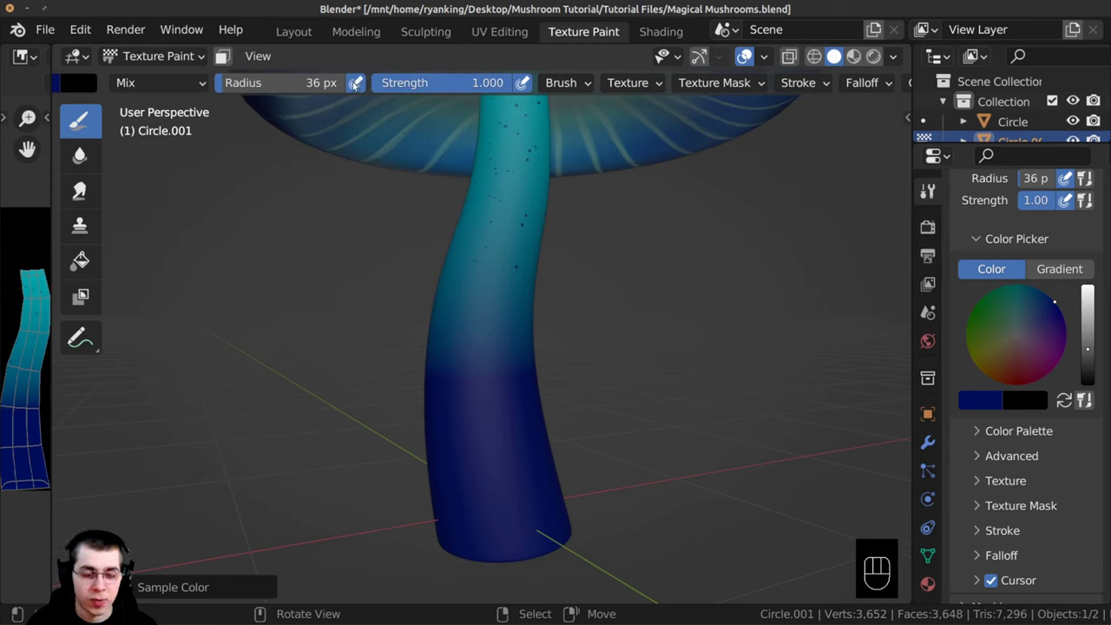
{"action": "left_click", "coordinate": [355, 83]}
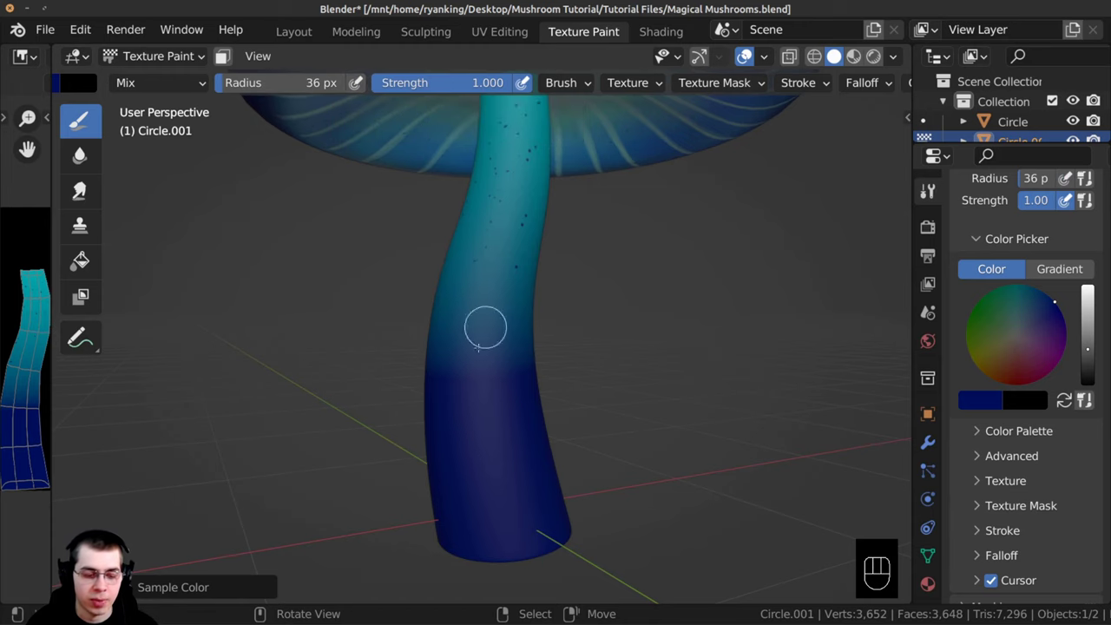
Step: Sample the dark blue from the lower stem and set the brush radius to 54 px
{"action": "middle_click_drag", "start_coordinate": [485, 328], "coordinate": [471, 348]}
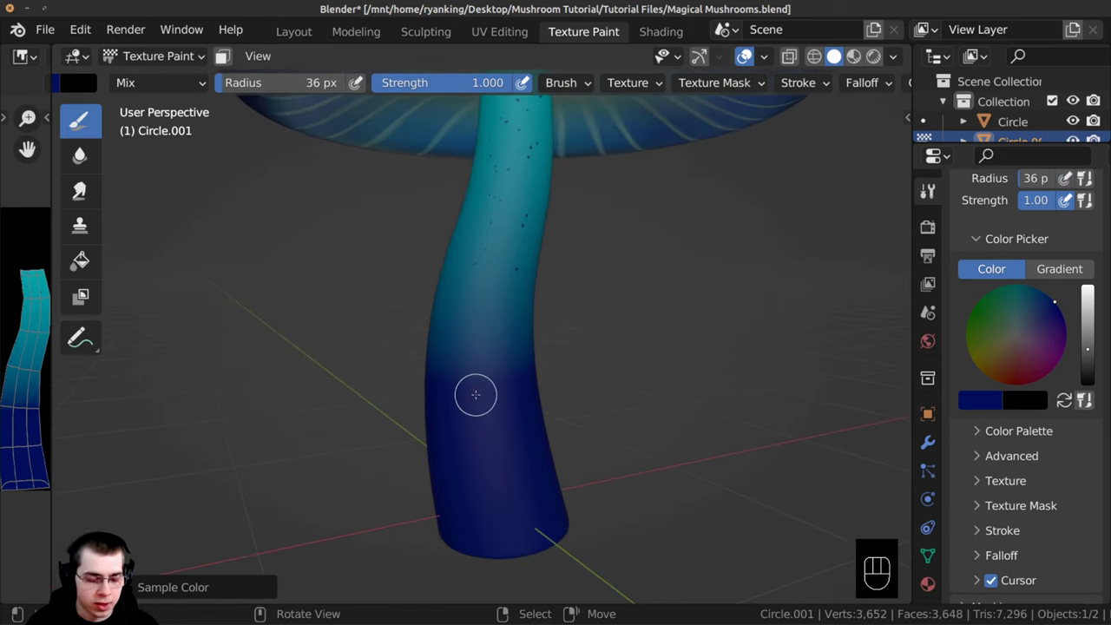
{"action": "key", "text": "s"}
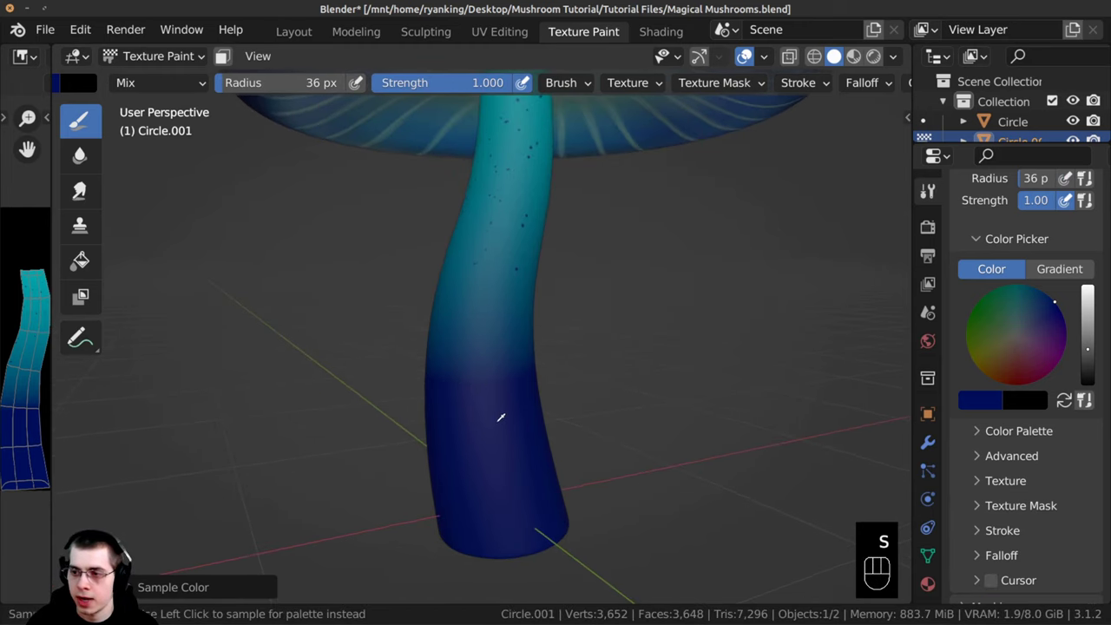
{"action": "mouse_move", "coordinate": [469, 386]}
{"action": "middle_mouse_down"}
{"action": "mouse_move", "coordinate": [446, 377]}
{"action": "mouse_move", "coordinate": [435, 391]}
{"action": "middle_mouse_up"}
{"action": "key", "text": "f"}
{"action": "left_click", "coordinate": [491, 314]}
{"action": "middle_click_drag", "start_coordinate": [491, 314], "coordinate": [535, 312]}
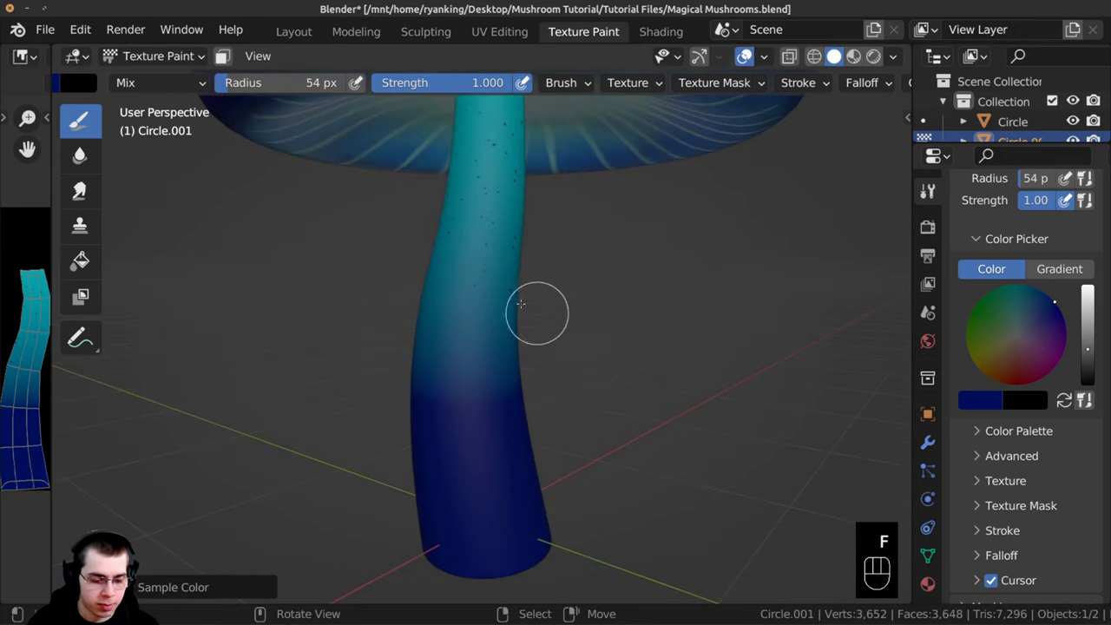
Step: Try to paint a full-strength dark blue stroke over the middle of the stem, and undo it
{"action": "mouse_move", "coordinate": [482, 288]}
{"action": "left_mouse_down"}
{"action": "mouse_move", "coordinate": [474, 330]}
{"action": "mouse_move", "coordinate": [523, 383]}
{"action": "left_mouse_up"}
{"action": "middle_click_drag", "start_coordinate": [523, 383], "coordinate": [549, 379]}
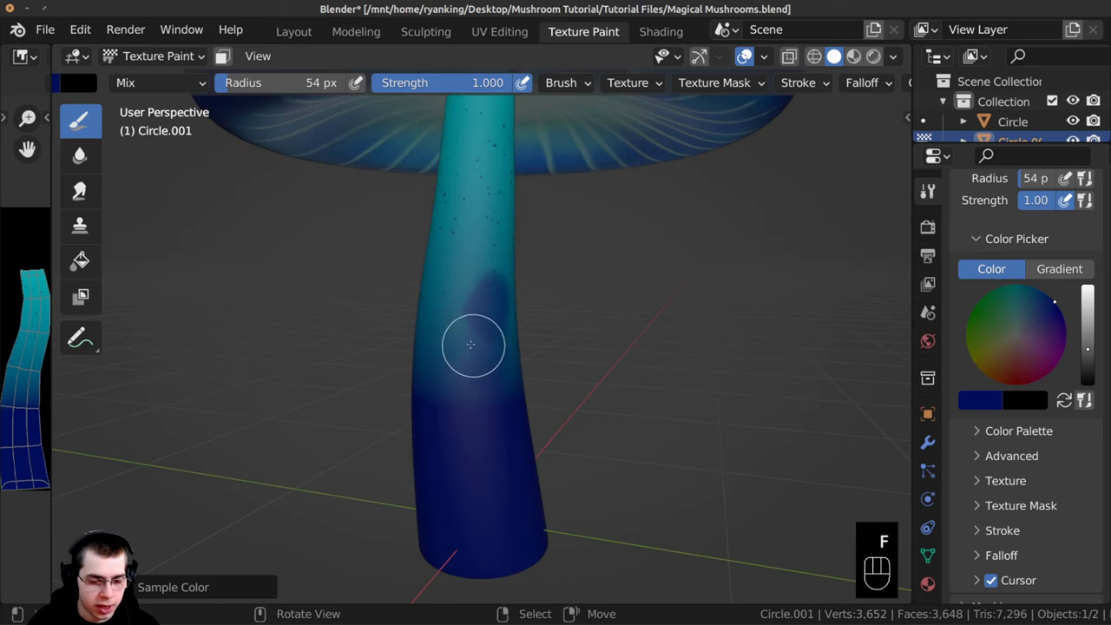
{"action": "middle_click_drag", "start_coordinate": [474, 344], "coordinate": [370, 316]}
{"action": "key", "text": "ctrl+z"}
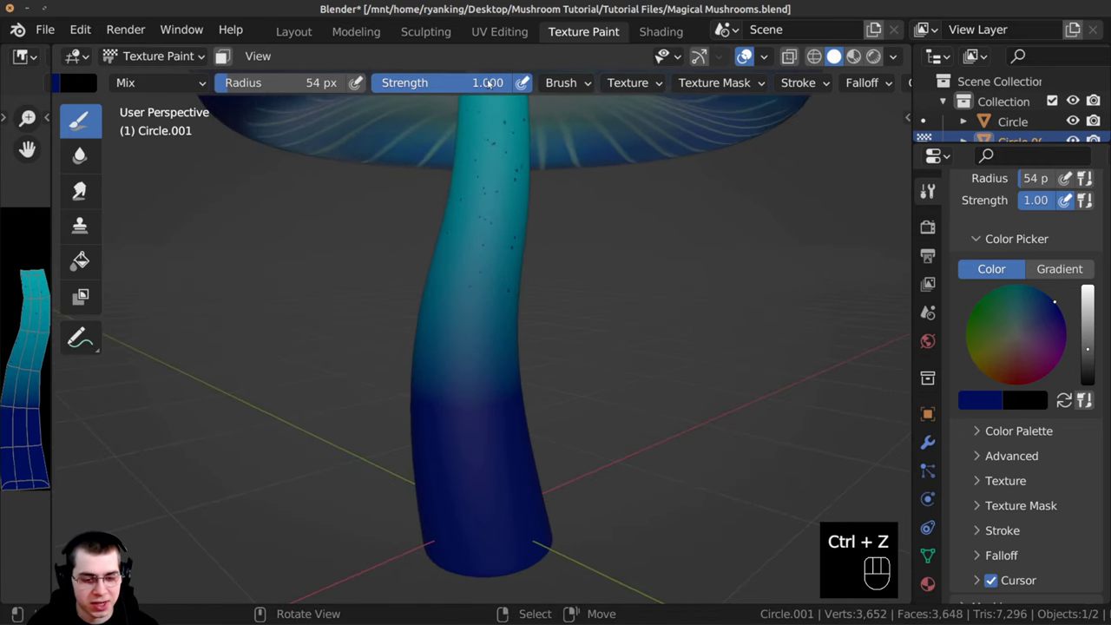
Step: Lower the brush strength to 0.367 and blend dark blue around the stem where it meets the cyan
{"action": "left_click_drag", "start_coordinate": [421, 87], "coordinate": [395, 93]}
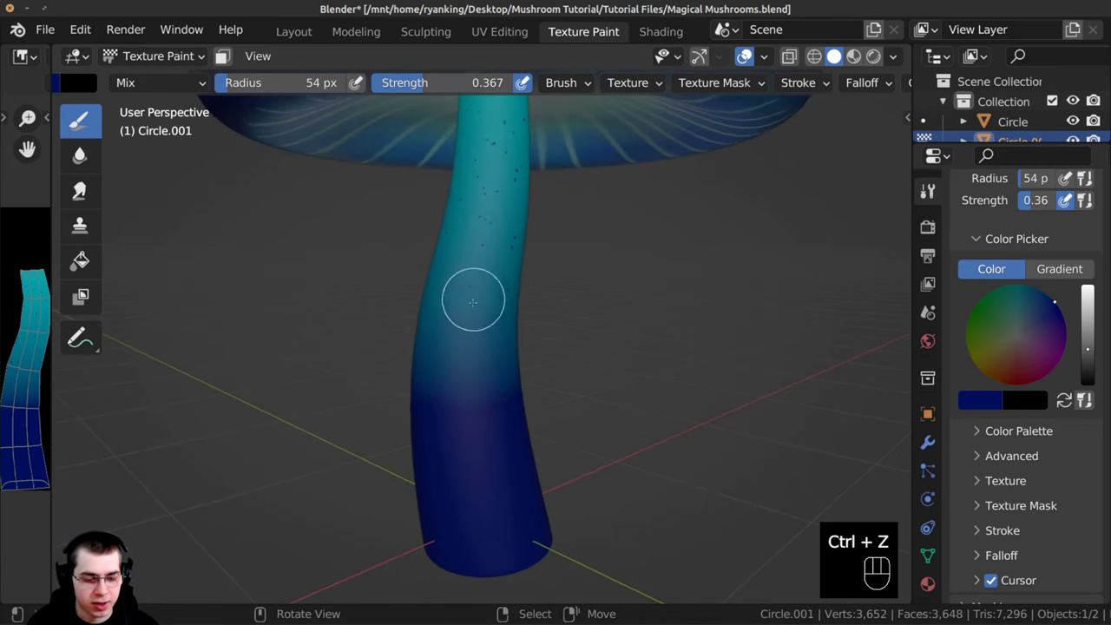
{"action": "mouse_move", "coordinate": [481, 411]}
{"action": "middle_mouse_down"}
{"action": "mouse_move", "coordinate": [468, 332]}
{"action": "mouse_move", "coordinate": [496, 348]}
{"action": "mouse_move", "coordinate": [492, 322]}
{"action": "mouse_move", "coordinate": [428, 346]}
{"action": "middle_mouse_up"}
{"action": "mouse_move", "coordinate": [481, 377]}
{"action": "middle_mouse_down"}
{"action": "mouse_move", "coordinate": [513, 321]}
{"action": "mouse_move", "coordinate": [443, 317]}
{"action": "mouse_move", "coordinate": [433, 374]}
{"action": "middle_mouse_up"}
{"action": "scroll", "coordinate": [482, 330], "scroll_direction": "up", "scroll_amount": 2}
{"action": "mouse_move", "coordinate": [442, 394]}
{"action": "left_mouse_down"}
{"action": "mouse_move", "coordinate": [469, 365]}
{"action": "mouse_move", "coordinate": [434, 315]}
{"action": "mouse_move", "coordinate": [439, 295]}
{"action": "left_mouse_up"}
{"action": "middle_click_drag", "start_coordinate": [425, 287], "coordinate": [459, 251]}
{"action": "mouse_move", "coordinate": [434, 321]}
{"action": "middle_mouse_down"}
{"action": "mouse_move", "coordinate": [467, 327]}
{"action": "mouse_move", "coordinate": [466, 355]}
{"action": "mouse_move", "coordinate": [489, 343]}
{"action": "mouse_move", "coordinate": [407, 372]}
{"action": "mouse_move", "coordinate": [497, 204]}
{"action": "middle_mouse_up"}
Step: Sample the cyan at the stem's top, brighten it to 00F4FF, and paint it around the upper end of the stem
{"action": "key", "text": "s"}
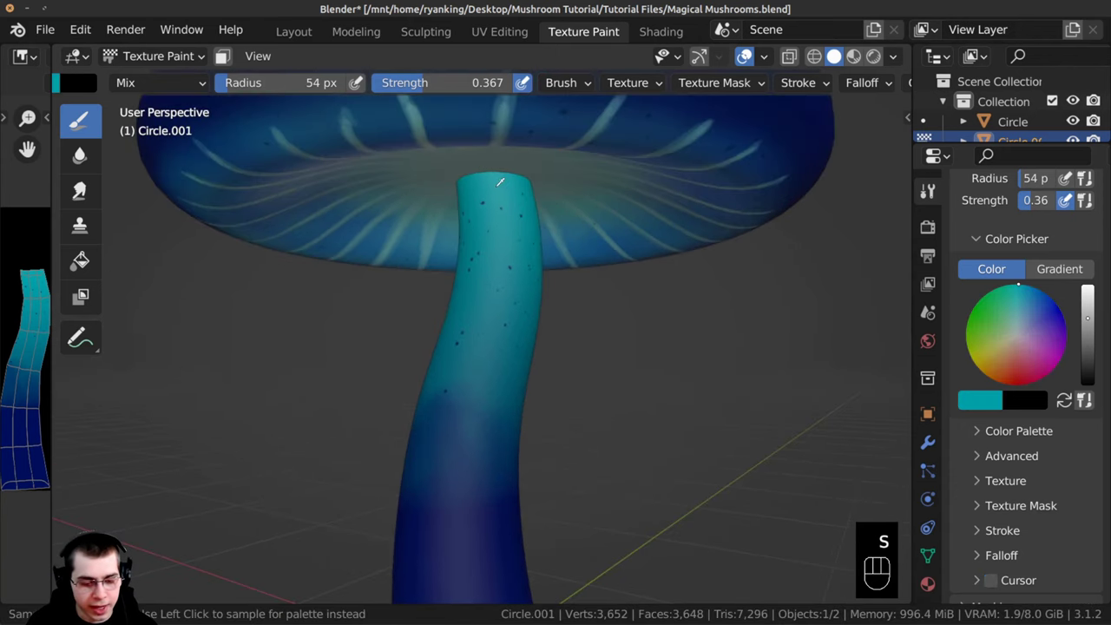
{"action": "scroll", "coordinate": [171, 84], "scroll_direction": "up", "scroll_amount": 3}
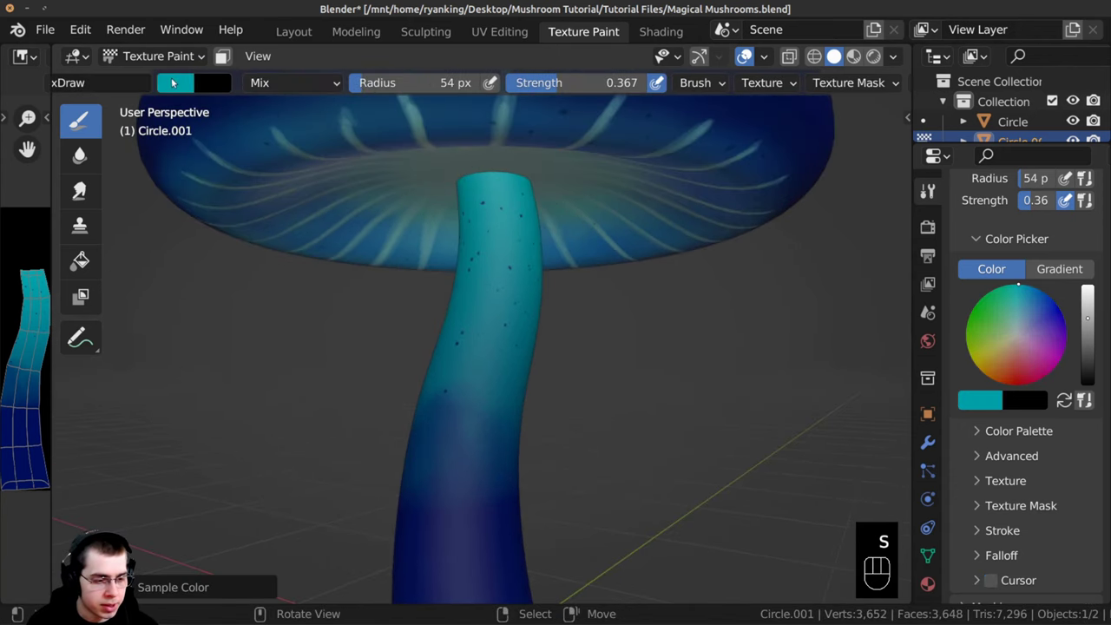
{"action": "left_click", "coordinate": [171, 83]}
{"action": "left_click_drag", "start_coordinate": [330, 153], "coordinate": [331, 105]}
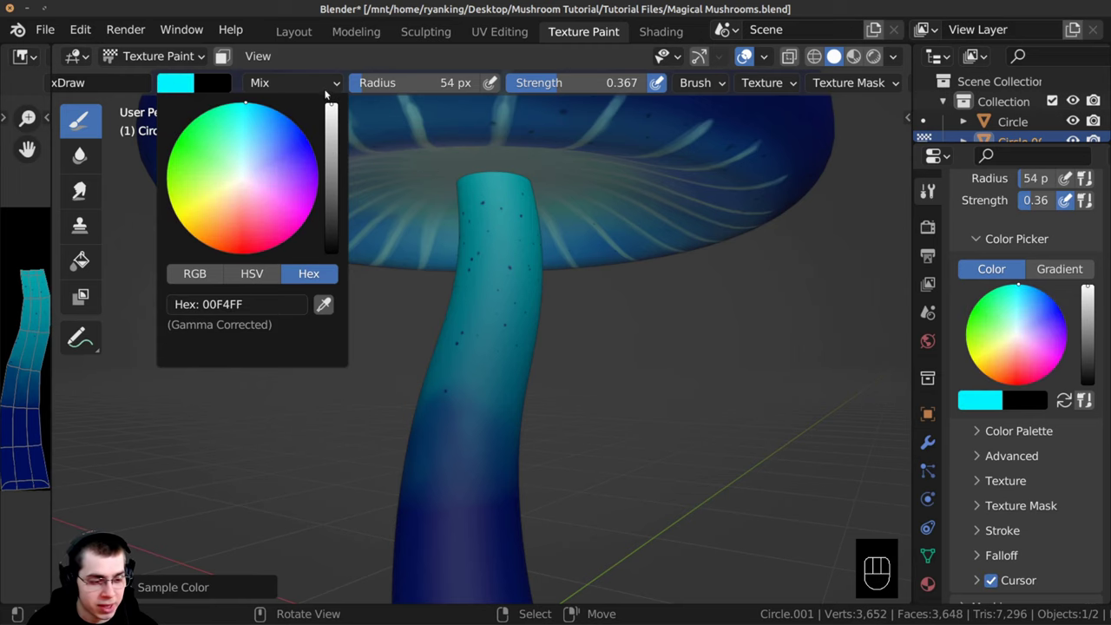
{"action": "middle_click_drag", "start_coordinate": [489, 228], "coordinate": [360, 199]}
{"action": "middle_click_drag", "start_coordinate": [489, 209], "coordinate": [465, 224]}
{"action": "middle_click_drag", "start_coordinate": [428, 180], "coordinate": [473, 234]}
Step: Change the brush color to a near-black navy and darken the bottom edge of the stem
{"action": "mouse_move", "coordinate": [456, 417]}
{"action": "middle_mouse_down", "text": "shift"}
{"action": "mouse_move", "coordinate": [474, 199]}
{"action": "mouse_move", "coordinate": [492, 367]}
{"action": "mouse_move", "coordinate": [477, 303]}
{"action": "middle_mouse_up", "text": "shift"}
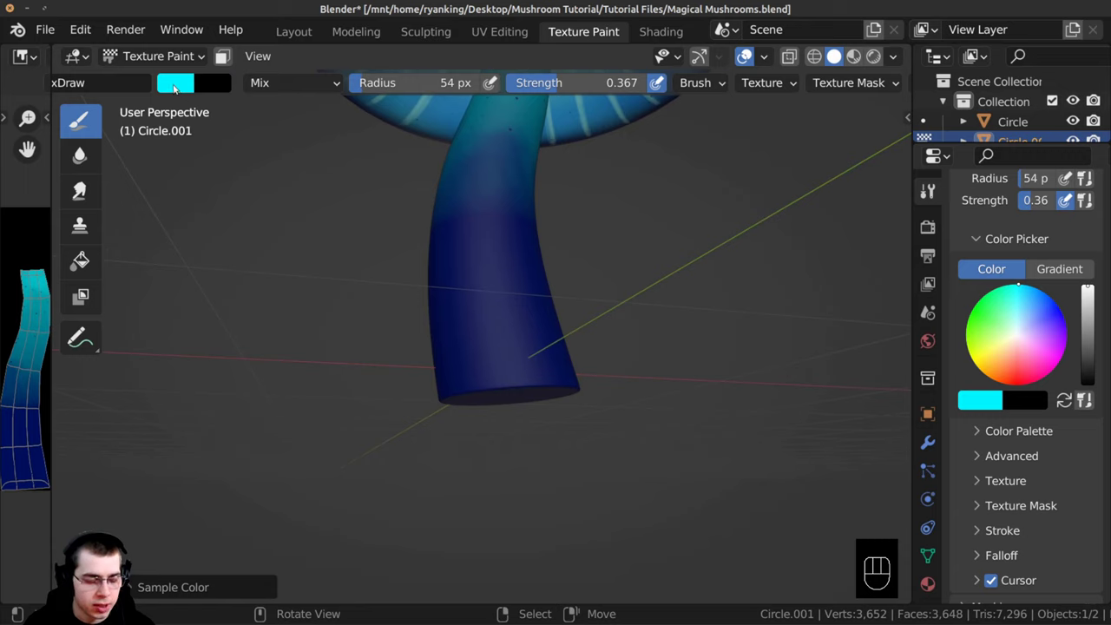
{"action": "left_click", "coordinate": [175, 85]}
{"action": "mouse_move", "coordinate": [256, 115]}
{"action": "left_mouse_down"}
{"action": "mouse_move", "coordinate": [312, 136]}
{"action": "mouse_move", "coordinate": [330, 126]}
{"action": "mouse_move", "coordinate": [330, 236]}
{"action": "left_mouse_up"}
{"action": "mouse_move", "coordinate": [486, 338]}
{"action": "middle_mouse_down"}
{"action": "mouse_move", "coordinate": [523, 383]}
{"action": "mouse_move", "coordinate": [456, 366]}
{"action": "middle_mouse_up"}
{"action": "left_click_drag", "start_coordinate": [514, 370], "coordinate": [547, 379]}
{"action": "middle_click_drag", "start_coordinate": [547, 365], "coordinate": [525, 368]}
Step: Raise the brush strength to 0.645 and the radius to 89 px, and shade the stem's base navy all around
{"action": "left_click_drag", "start_coordinate": [543, 83], "coordinate": [596, 84]}
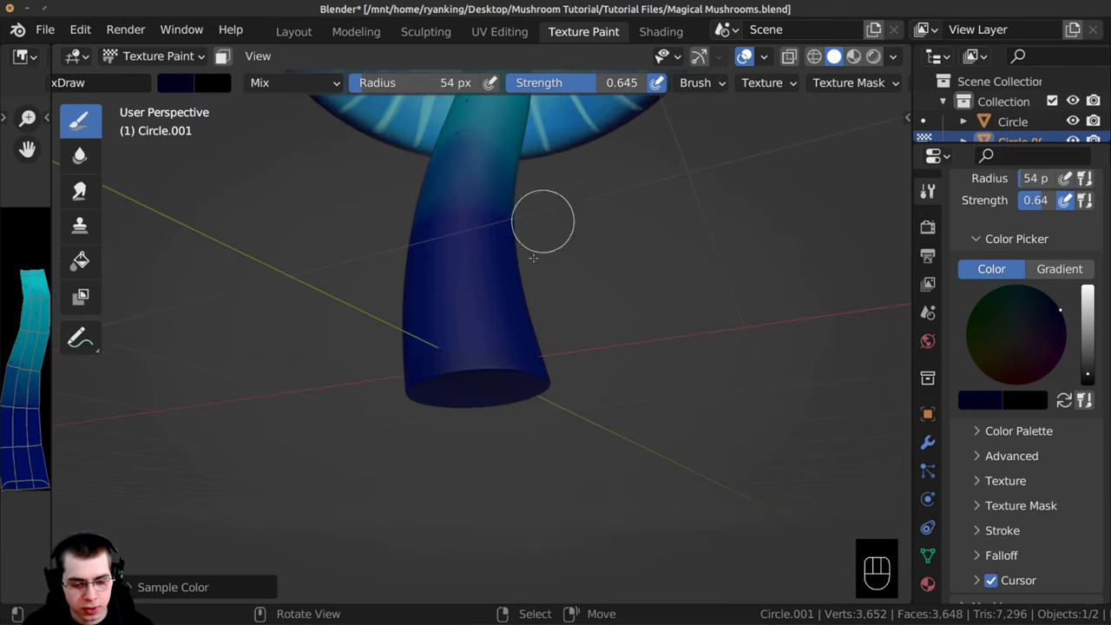
{"action": "mouse_move", "coordinate": [533, 258]}
{"action": "middle_mouse_down"}
{"action": "mouse_move", "coordinate": [404, 384]}
{"action": "mouse_move", "coordinate": [365, 392]}
{"action": "mouse_move", "coordinate": [477, 429]}
{"action": "mouse_move", "coordinate": [586, 376]}
{"action": "mouse_move", "coordinate": [521, 360]}
{"action": "middle_mouse_up"}
{"action": "key", "text": "f"}
{"action": "left_click", "coordinate": [562, 379]}
{"action": "mouse_move", "coordinate": [520, 360]}
{"action": "left_mouse_down"}
{"action": "mouse_move", "coordinate": [513, 364]}
{"action": "mouse_move", "coordinate": [536, 362]}
{"action": "left_mouse_up"}
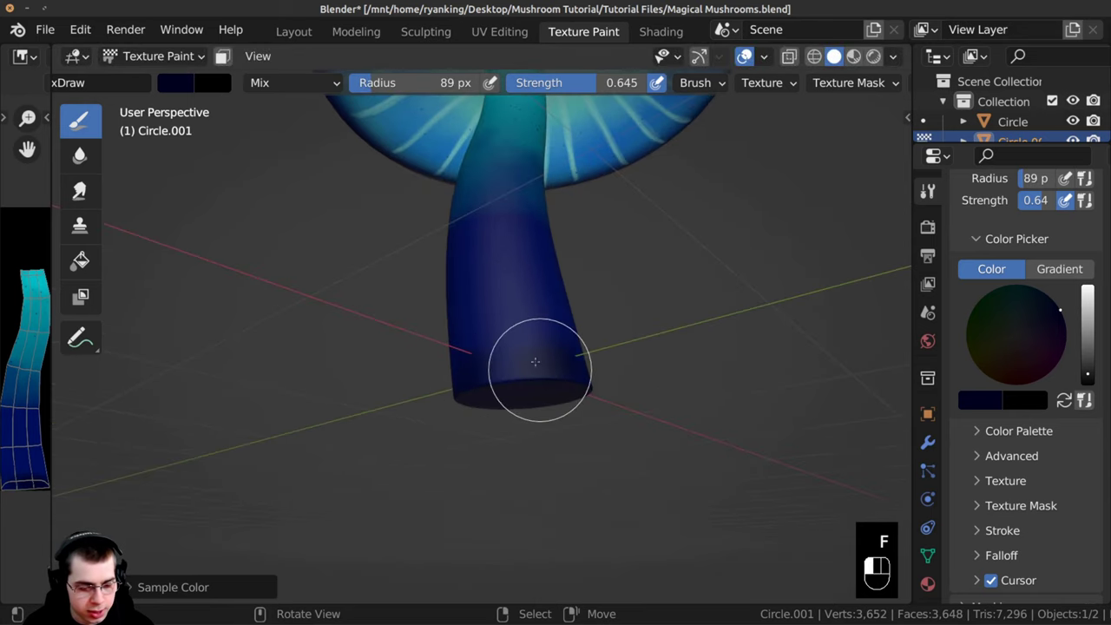
{"action": "mouse_move", "coordinate": [536, 361]}
{"action": "middle_mouse_down"}
{"action": "mouse_move", "coordinate": [566, 362]}
{"action": "mouse_move", "coordinate": [546, 380]}
{"action": "mouse_move", "coordinate": [540, 368]}
{"action": "mouse_move", "coordinate": [437, 373]}
{"action": "mouse_move", "coordinate": [448, 385]}
{"action": "mouse_move", "coordinate": [409, 365]}
{"action": "mouse_move", "coordinate": [558, 370]}
{"action": "mouse_move", "coordinate": [509, 347]}
{"action": "mouse_move", "coordinate": [446, 385]}
{"action": "mouse_move", "coordinate": [492, 352]}
{"action": "mouse_move", "coordinate": [422, 353]}
{"action": "mouse_move", "coordinate": [390, 388]}
{"action": "mouse_move", "coordinate": [498, 355]}
{"action": "mouse_move", "coordinate": [328, 364]}
{"action": "mouse_move", "coordinate": [385, 307]}
{"action": "middle_mouse_up"}
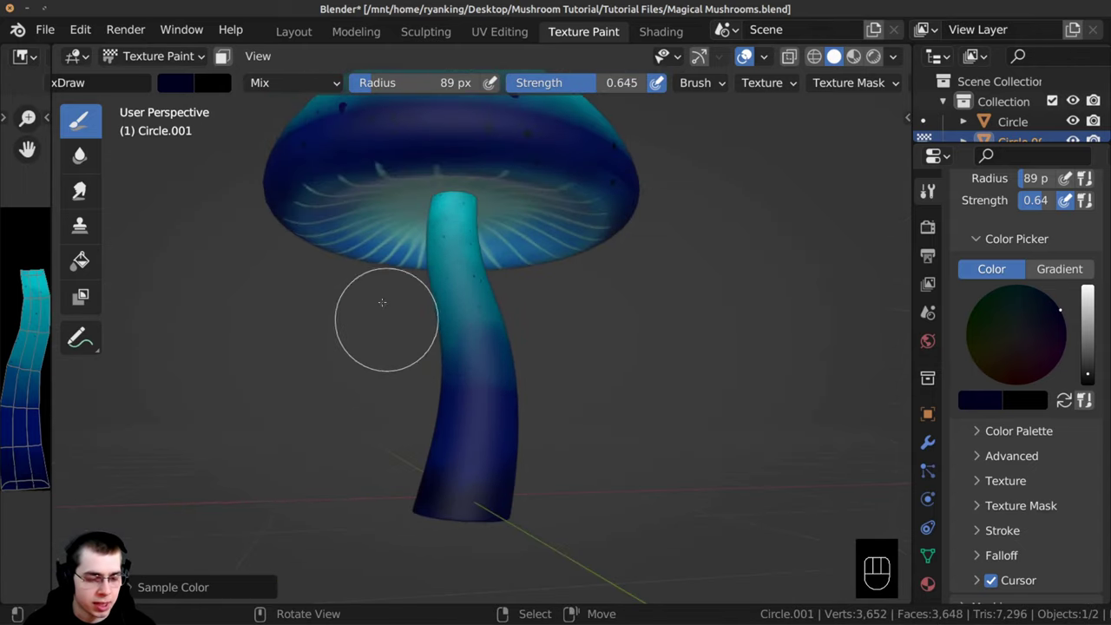
Step: Enlarge the image editor and save the painted texture as Mushroom Stem.jpg in JPEG format in the Tutorial Files folder
{"action": "left_click_drag", "start_coordinate": [51, 165], "coordinate": [521, 287]}
{"action": "middle_click_drag", "start_coordinate": [182, 361], "coordinate": [200, 319], "text": "ctrl"}
{"action": "middle_click_drag", "start_coordinate": [194, 310], "coordinate": [185, 285], "text": "ctrl"}
{"action": "middle_click_drag", "start_coordinate": [205, 293], "coordinate": [193, 298]}
{"action": "left_click", "coordinate": [173, 57]}
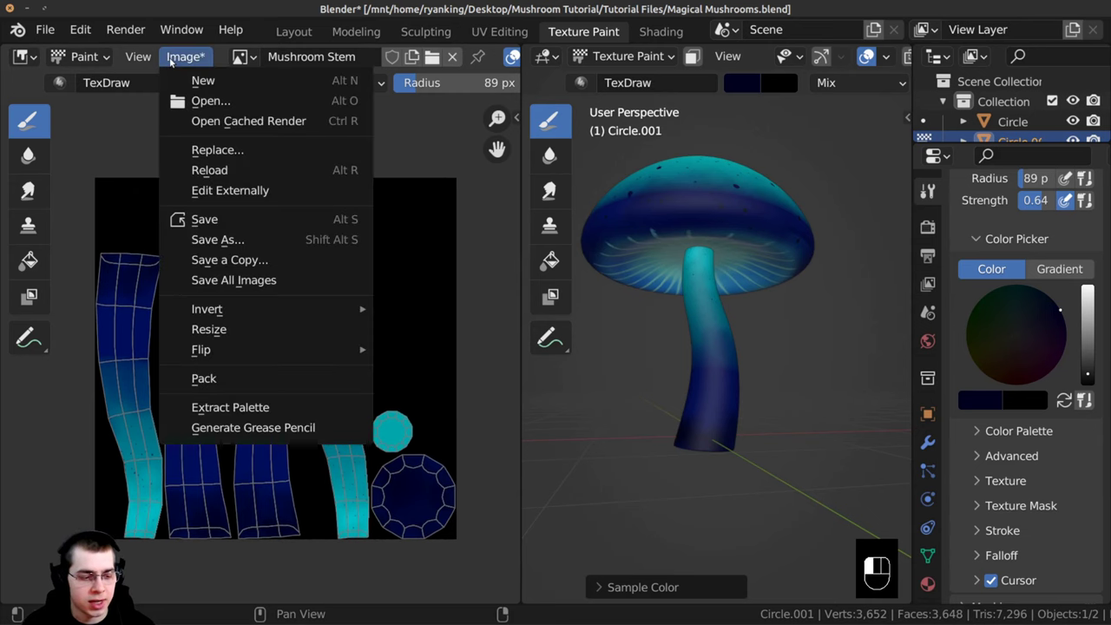
{"action": "left_click", "coordinate": [206, 240]}
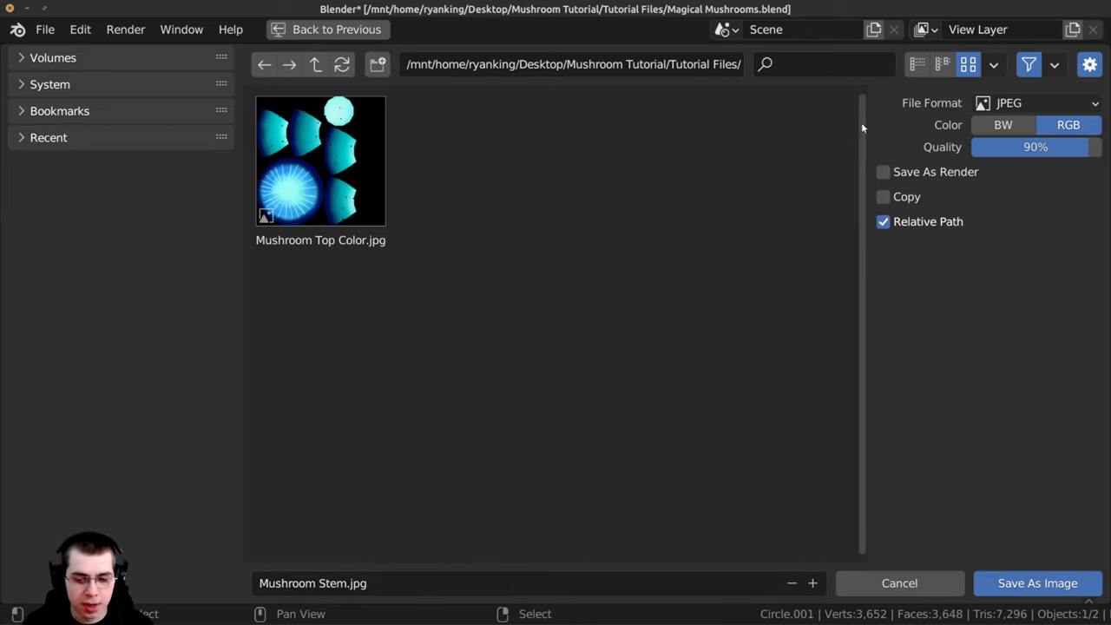
{"action": "left_click", "coordinate": [994, 104]}
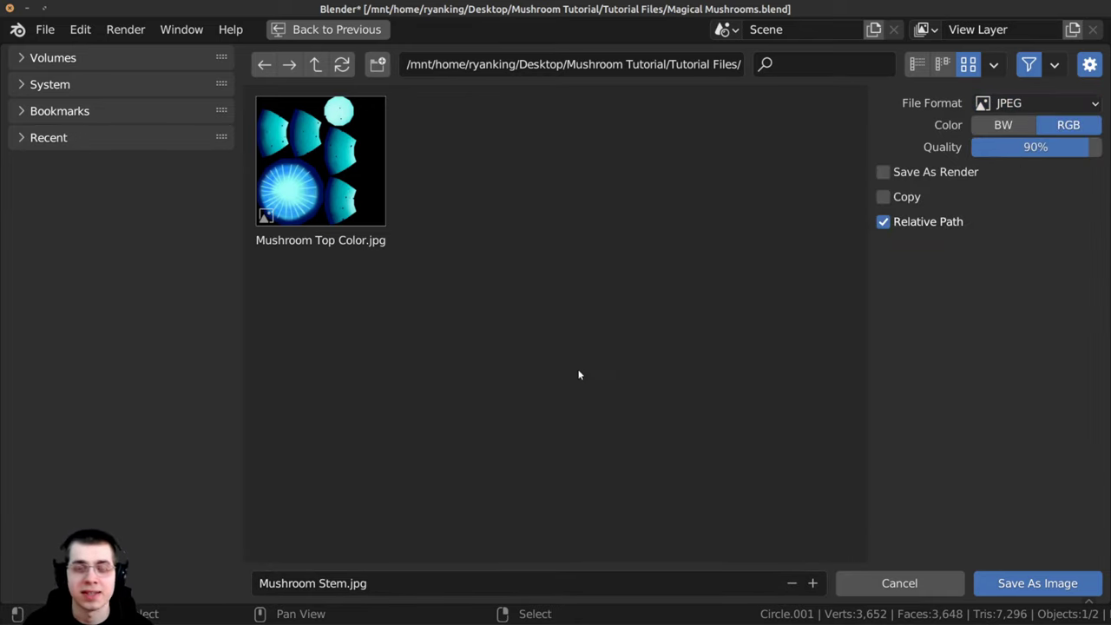
{"action": "left_click", "coordinate": [1024, 583]}
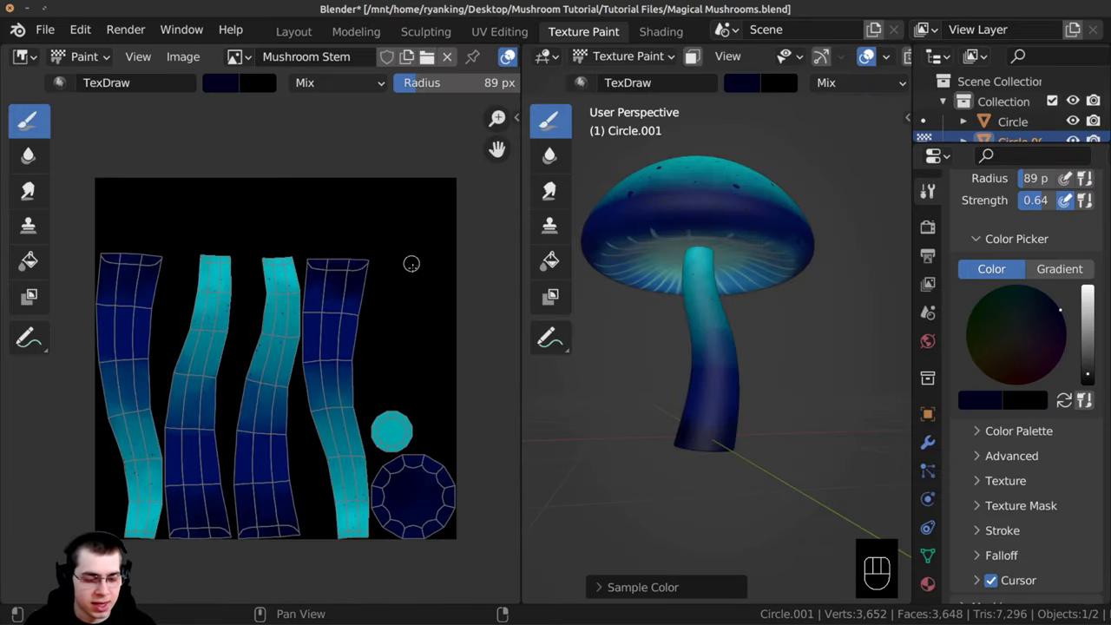
Step: Switch to the Layout workspace, save the blend file, and deselect the stem
{"action": "middle_click_drag", "start_coordinate": [625, 329], "coordinate": [651, 323]}
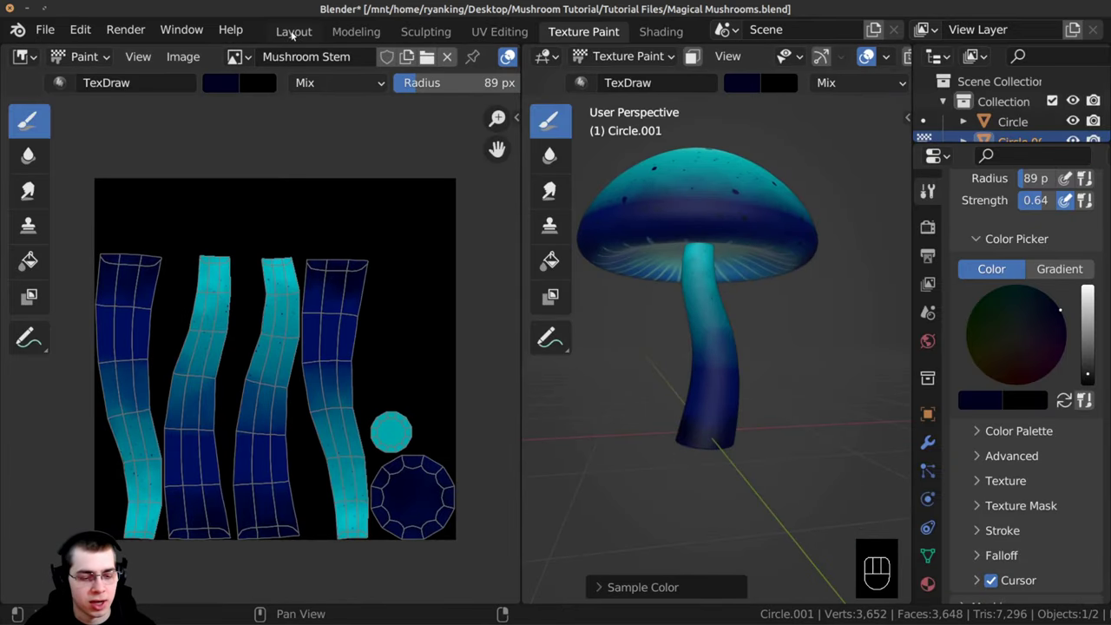
{"action": "left_click", "coordinate": [293, 31]}
{"action": "middle_click_drag", "start_coordinate": [450, 351], "coordinate": [322, 327]}
{"action": "key", "text": "ctrl+s"}
{"action": "scroll", "coordinate": [322, 327], "scroll_direction": "up", "scroll_amount": 2}
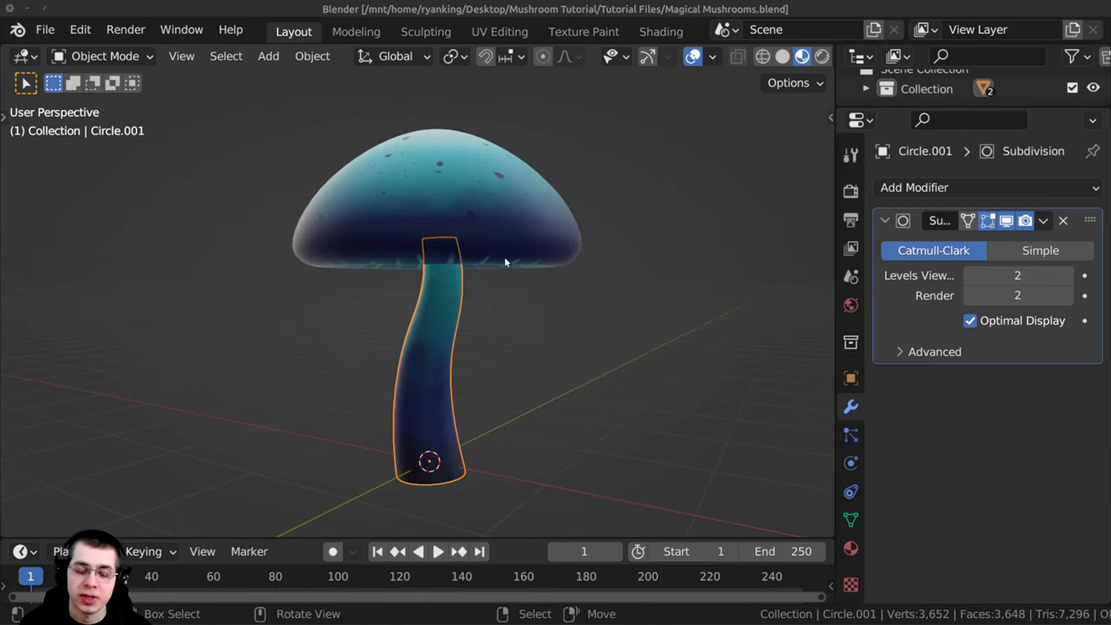
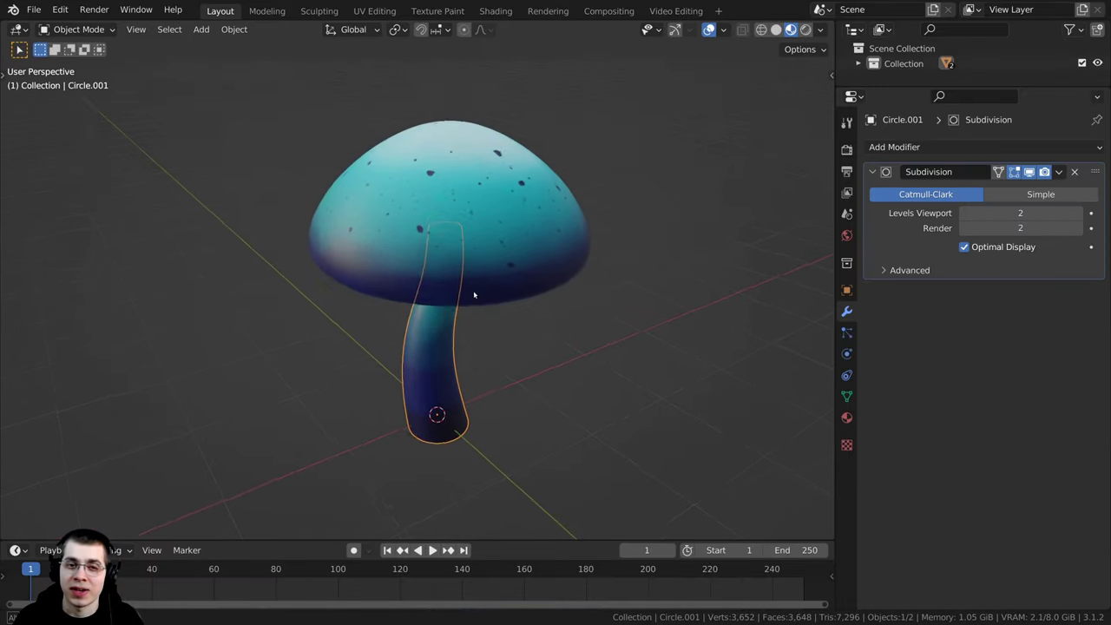
{"action": "middle_click_drag", "start_coordinate": [471, 293], "coordinate": [483, 185]}
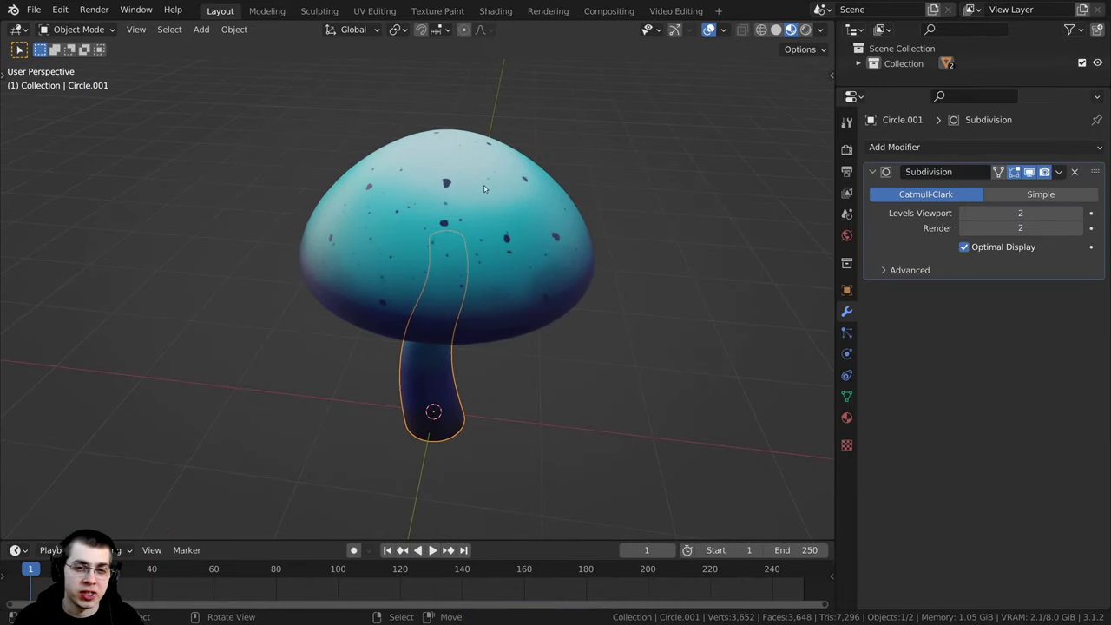
{"action": "scroll", "coordinate": [484, 185], "scroll_direction": "down", "scroll_amount": 2}
{"action": "middle_click_drag", "start_coordinate": [427, 308], "coordinate": [374, 277]}
{"action": "left_click", "coordinate": [498, 471]}
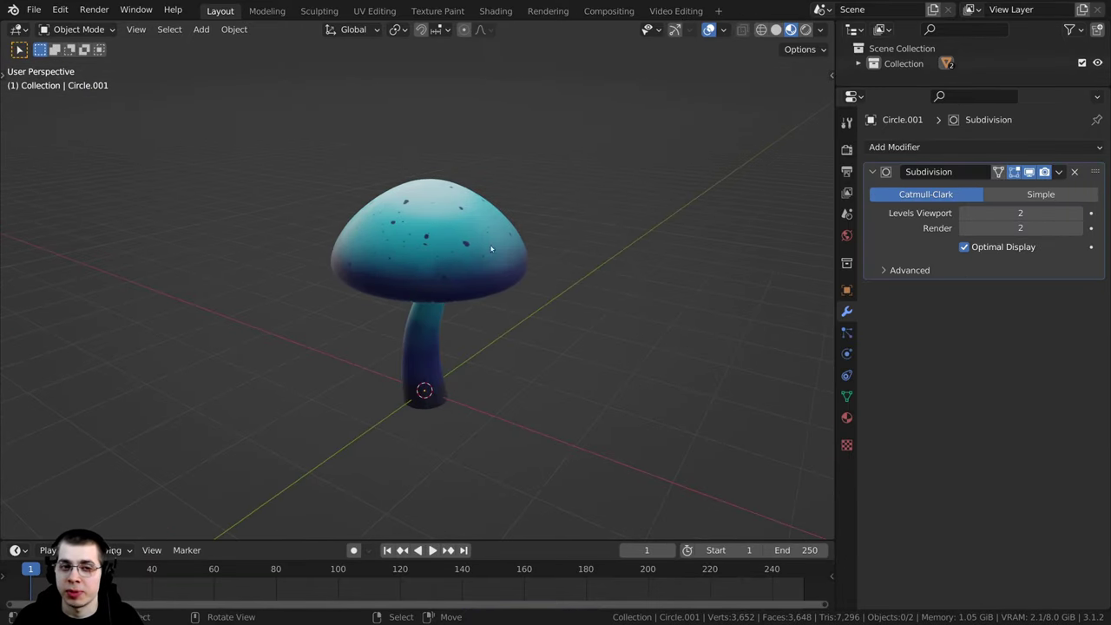
Step: Switch to the Shading workspace and display the mushroom in Material Preview
{"action": "left_click", "coordinate": [495, 12]}
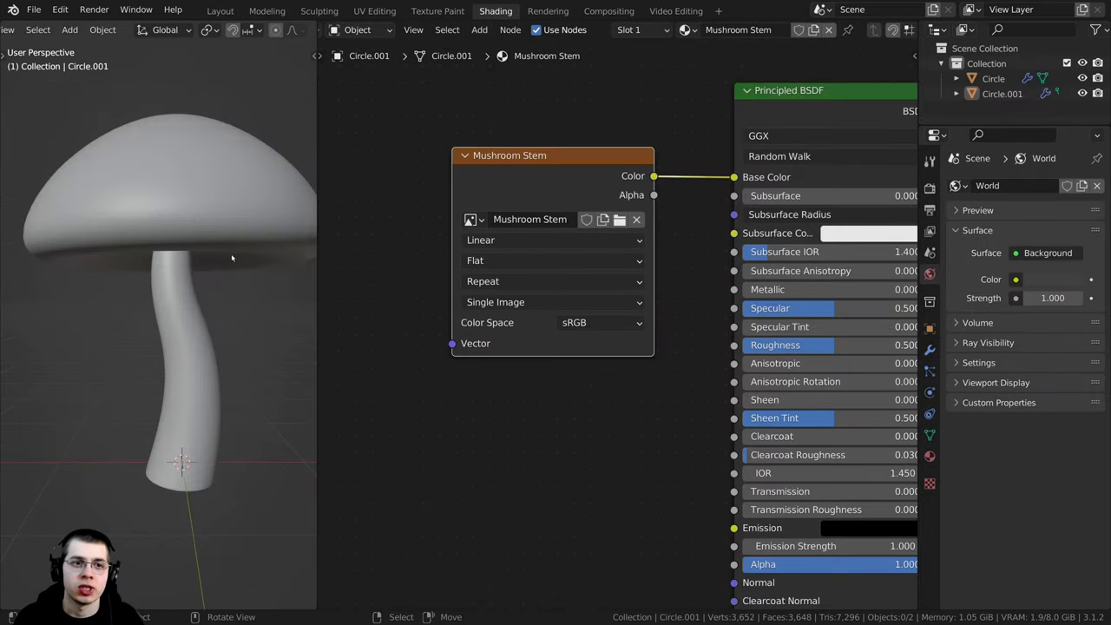
{"action": "scroll", "coordinate": [193, 281], "scroll_direction": "down", "scroll_amount": 2}
{"action": "scroll", "coordinate": [215, 241], "scroll_direction": "up", "scroll_amount": 3}
{"action": "key", "text": "z"}
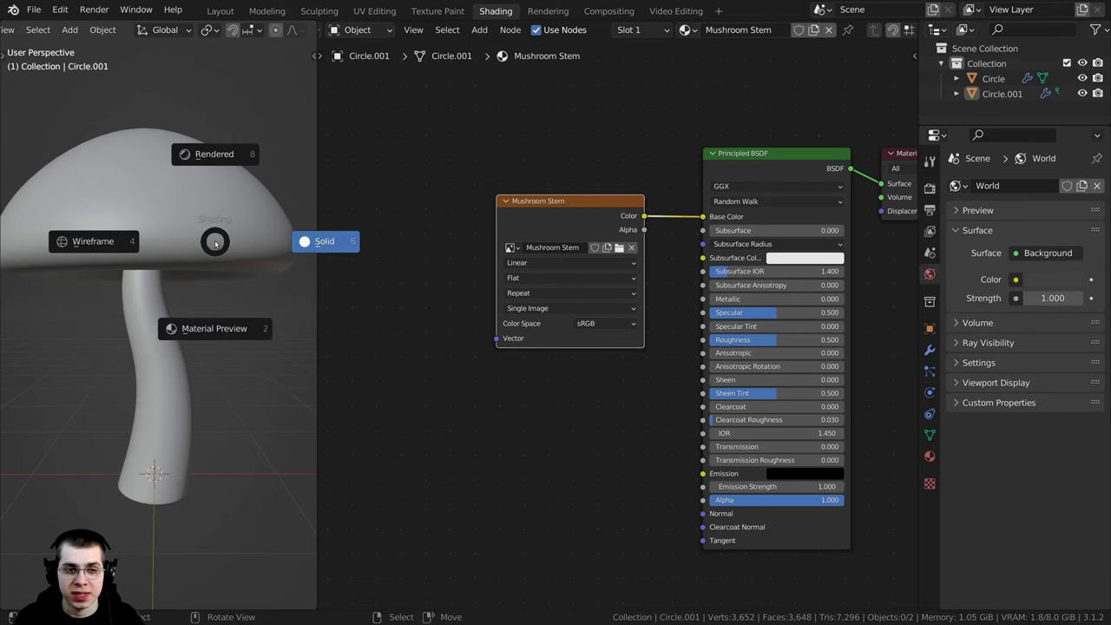
{"action": "left_click", "coordinate": [222, 326]}
{"action": "mouse_move", "coordinate": [222, 328]}
{"action": "middle_mouse_down"}
{"action": "mouse_move", "coordinate": [163, 277]}
{"action": "mouse_move", "coordinate": [222, 344]}
{"action": "middle_mouse_up"}
{"action": "scroll", "coordinate": [538, 263], "scroll_direction": "down", "scroll_amount": 3}
Step: Set the Mushroom Stem material's Specular to 1.000 and Roughness to 0.400
{"action": "left_click_drag", "start_coordinate": [542, 246], "coordinate": [533, 241]}
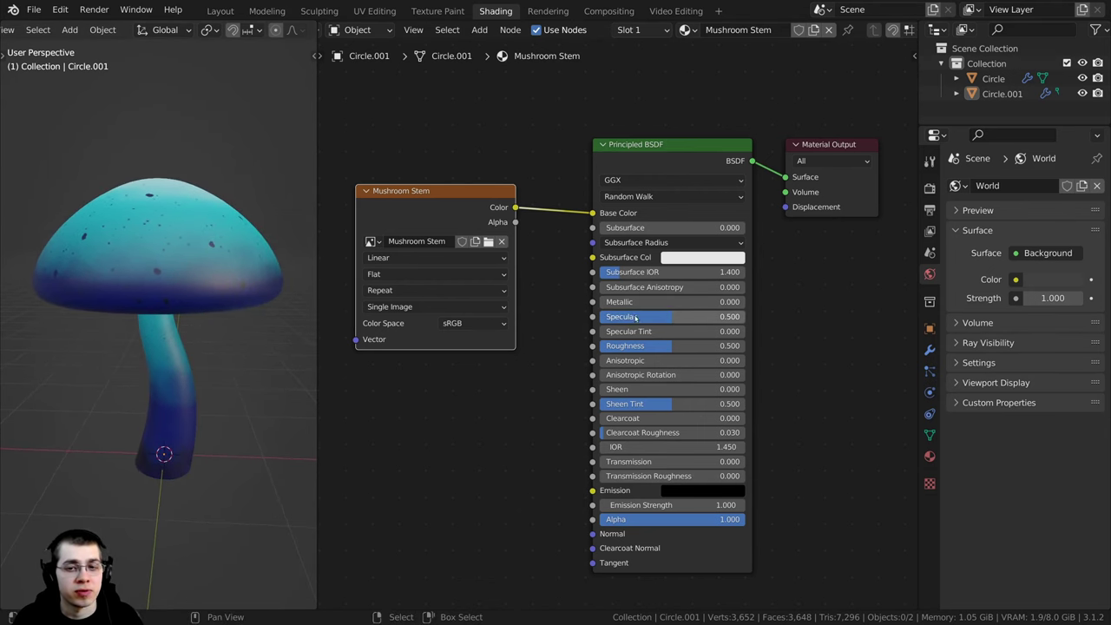
{"action": "scroll", "coordinate": [632, 316], "scroll_direction": "up", "scroll_amount": 2}
{"action": "left_click_drag", "start_coordinate": [664, 315], "coordinate": [773, 315]}
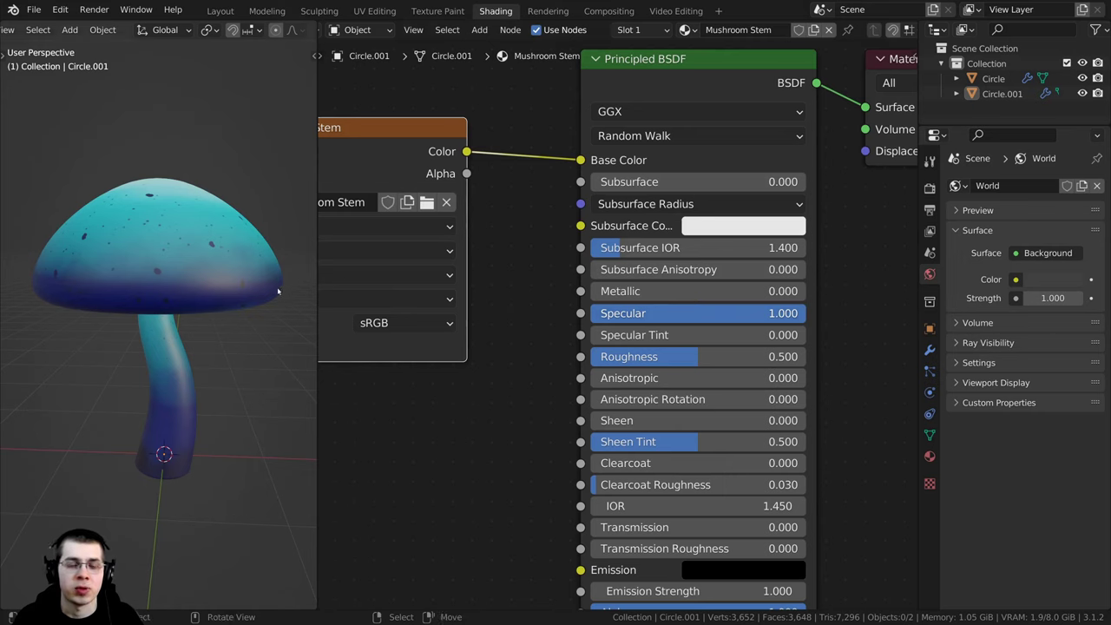
{"action": "left_click", "coordinate": [663, 356]}
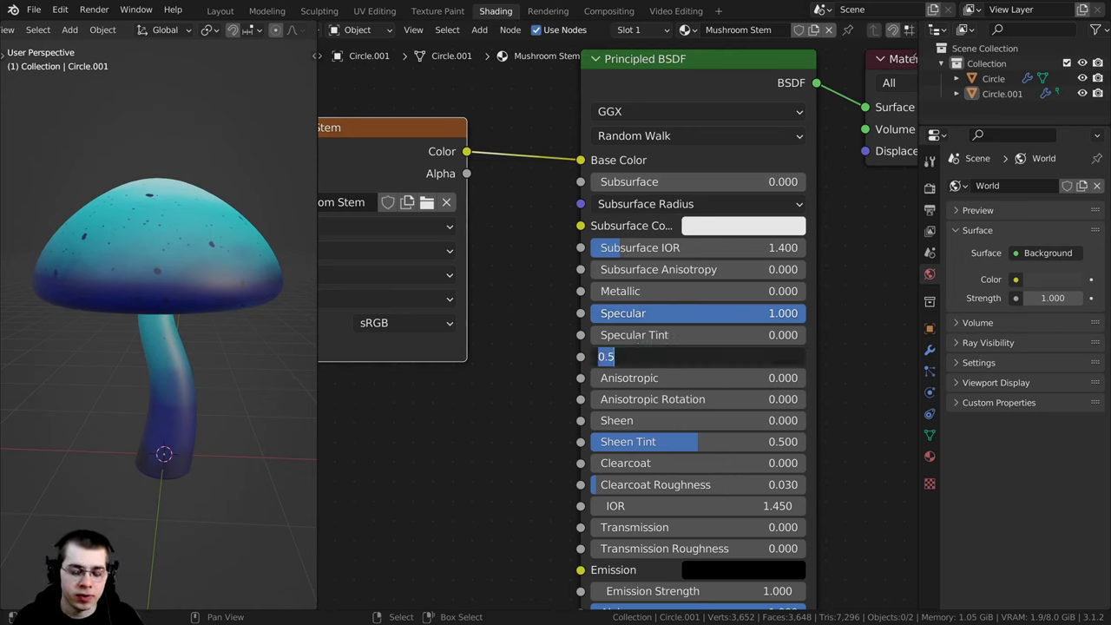
{"action": "key", "text": "BackSpace"}
{"action": "key", "text": "Return"}
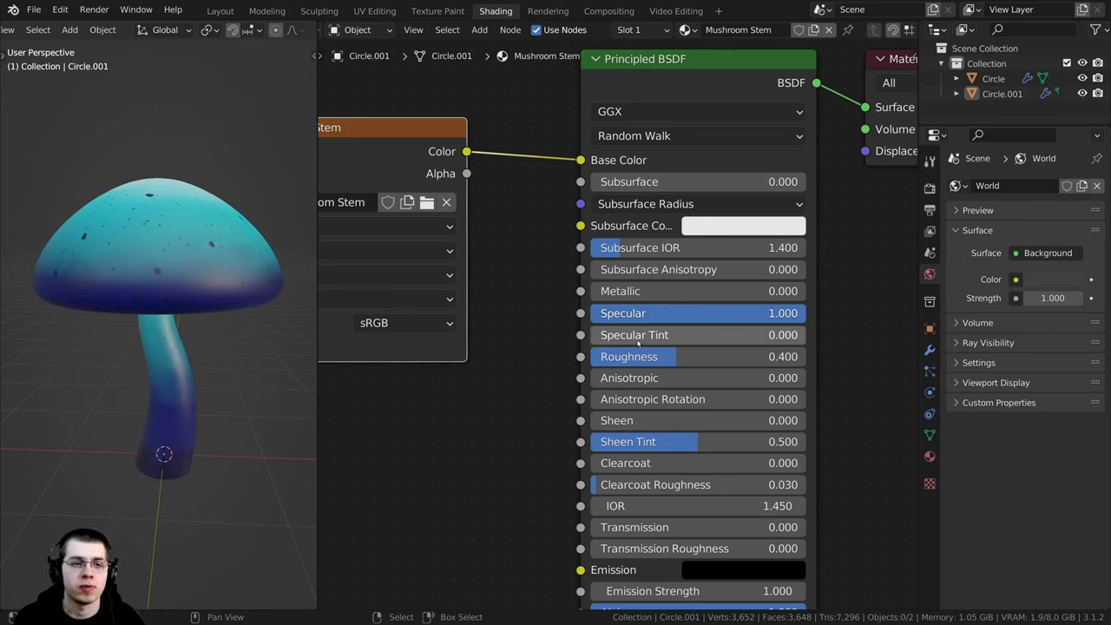
Step: Select the mushroom cap and set its Mushroom Top material's Specular to 1.000 and Roughness to 0.4
{"action": "scroll", "coordinate": [264, 349], "scroll_direction": "down", "scroll_amount": 2}
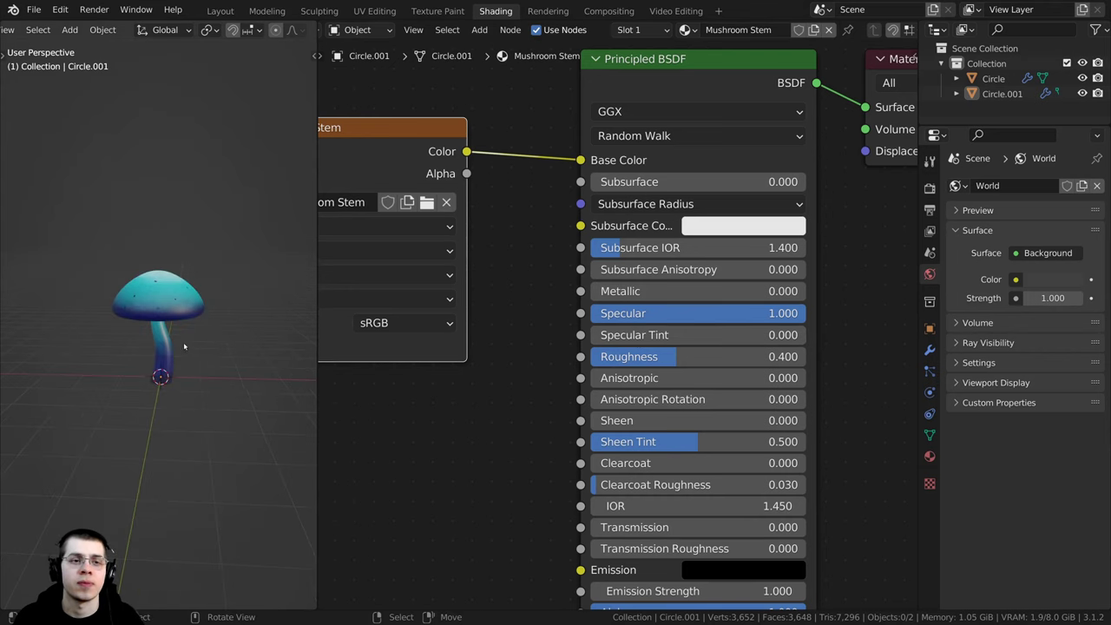
{"action": "left_click", "coordinate": [161, 369]}
{"action": "left_click", "coordinate": [156, 288]}
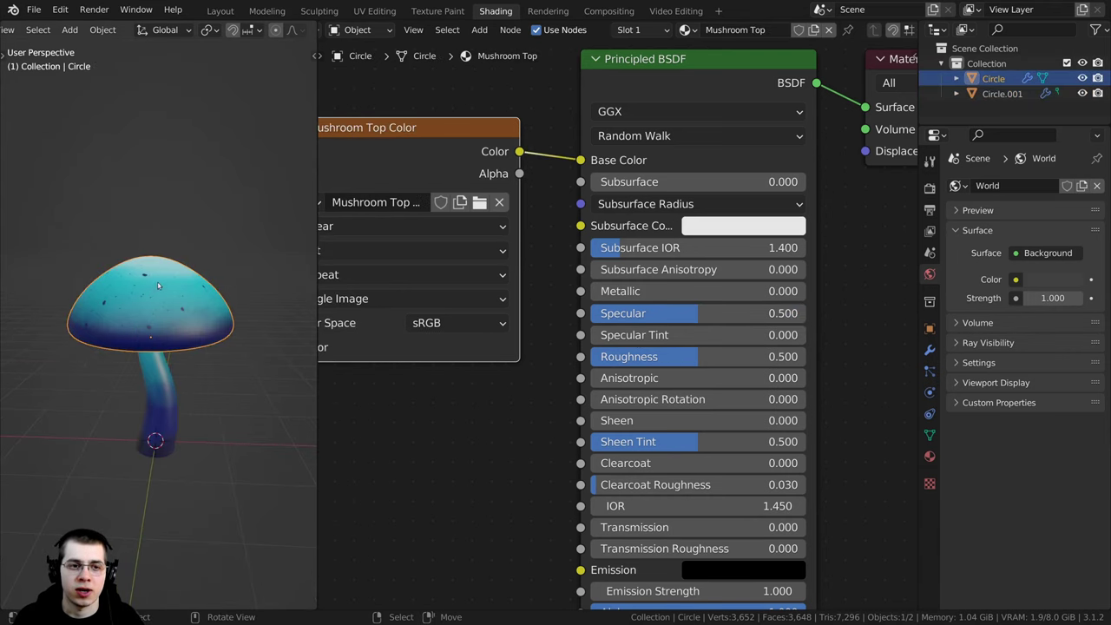
{"action": "scroll", "coordinate": [496, 372], "scroll_direction": "down", "scroll_amount": 1}
{"action": "middle_click_drag", "start_coordinate": [496, 373], "coordinate": [531, 342]}
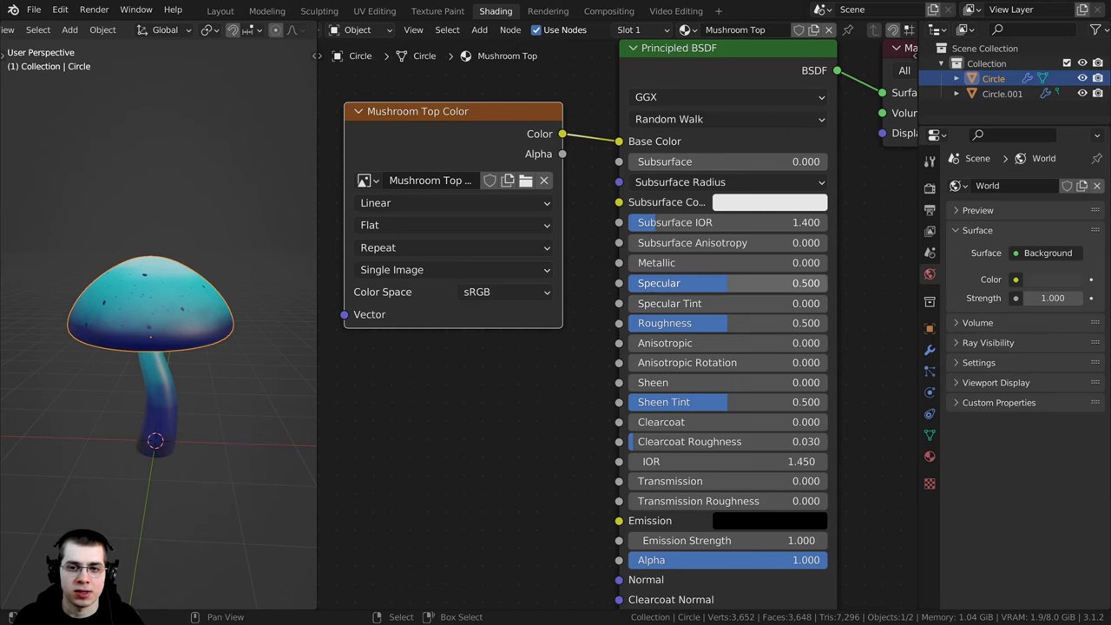
{"action": "left_click_drag", "start_coordinate": [727, 283], "coordinate": [828, 283]}
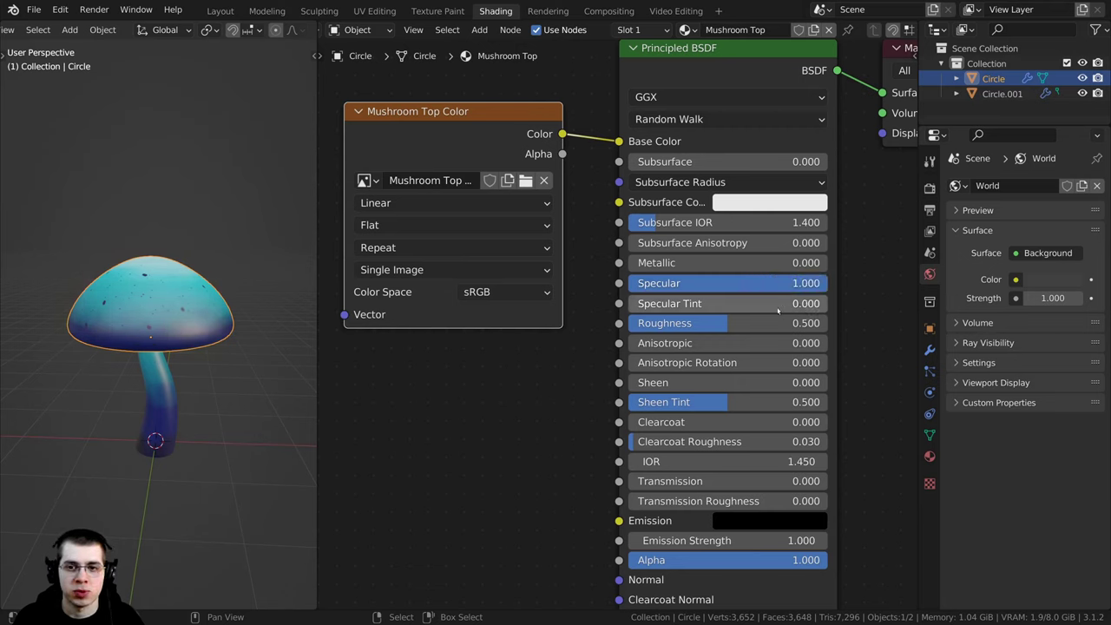
{"action": "left_click", "coordinate": [714, 323]}
{"action": "key", "text": "BackSpace"}
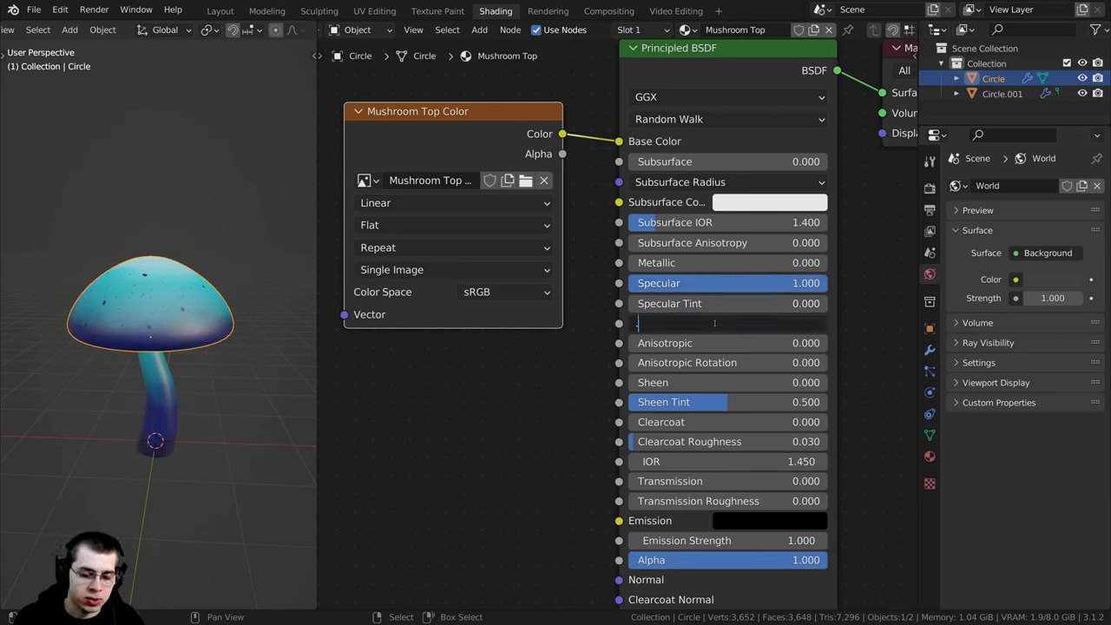
{"action": "type", "text": ".4"}
{"action": "key", "text": "Return"}
{"action": "scroll", "coordinate": [714, 323], "scroll_direction": "down", "scroll_amount": 4}
{"action": "scroll", "coordinate": [133, 260], "scroll_direction": "up", "scroll_amount": 4}
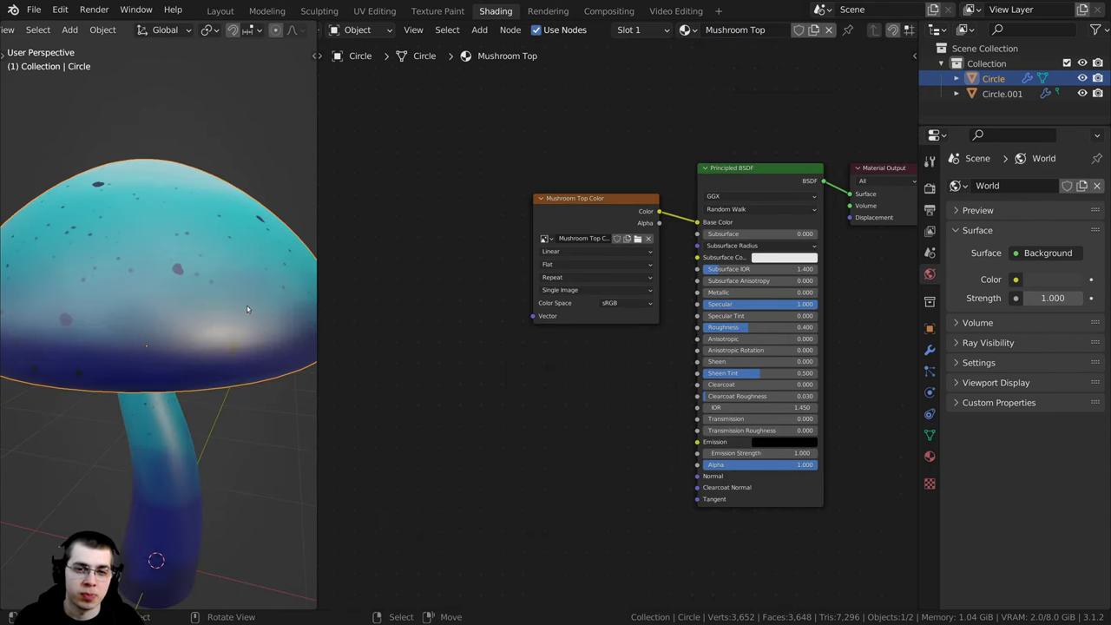
{"action": "middle_click_drag", "start_coordinate": [443, 290], "coordinate": [478, 304]}
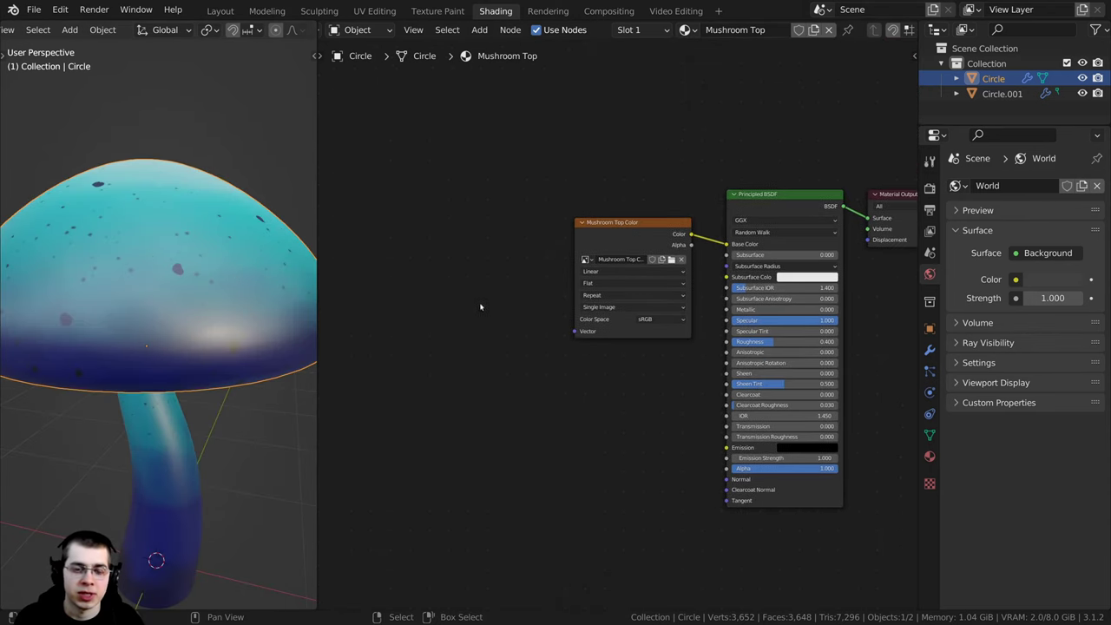
Step: Add a Musgrave Texture node below the Mushroom Top Color image node in the cap's material
{"action": "middle_click_drag", "start_coordinate": [524, 247], "coordinate": [521, 237]}
{"action": "key", "text": "shift+a"}
{"action": "left_click", "coordinate": [521, 235]}
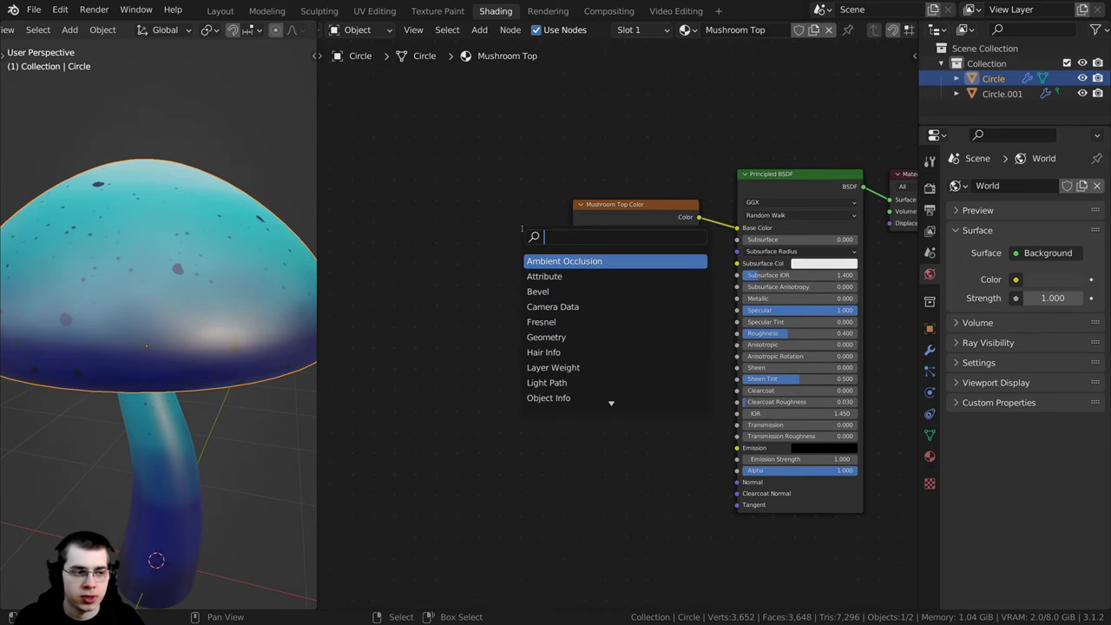
{"action": "type", "text": "mus"}
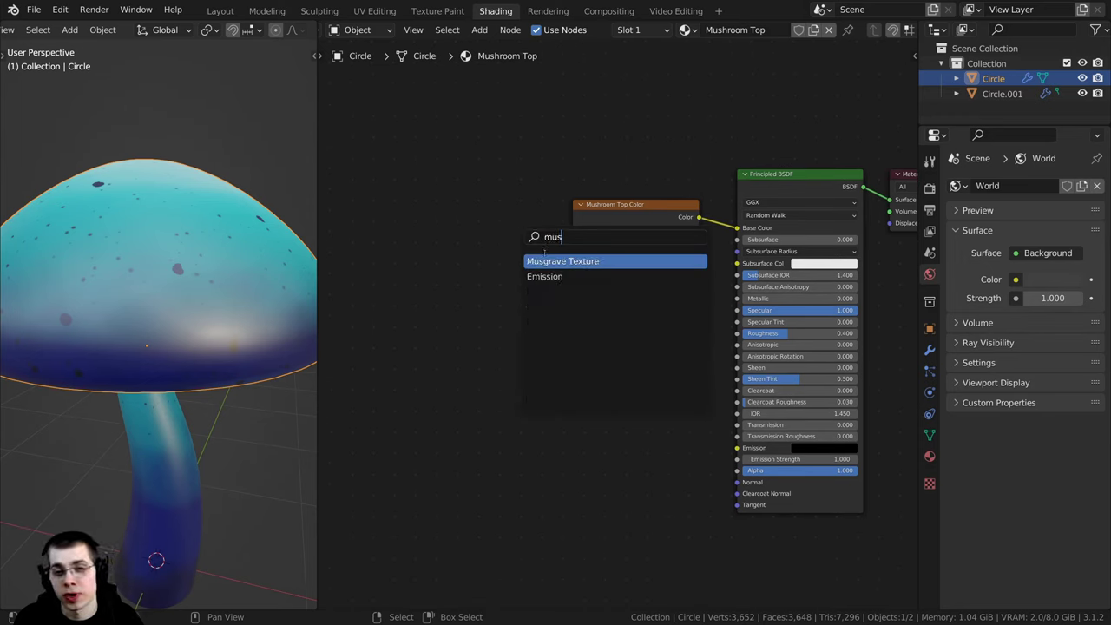
{"action": "left_click", "coordinate": [545, 262]}
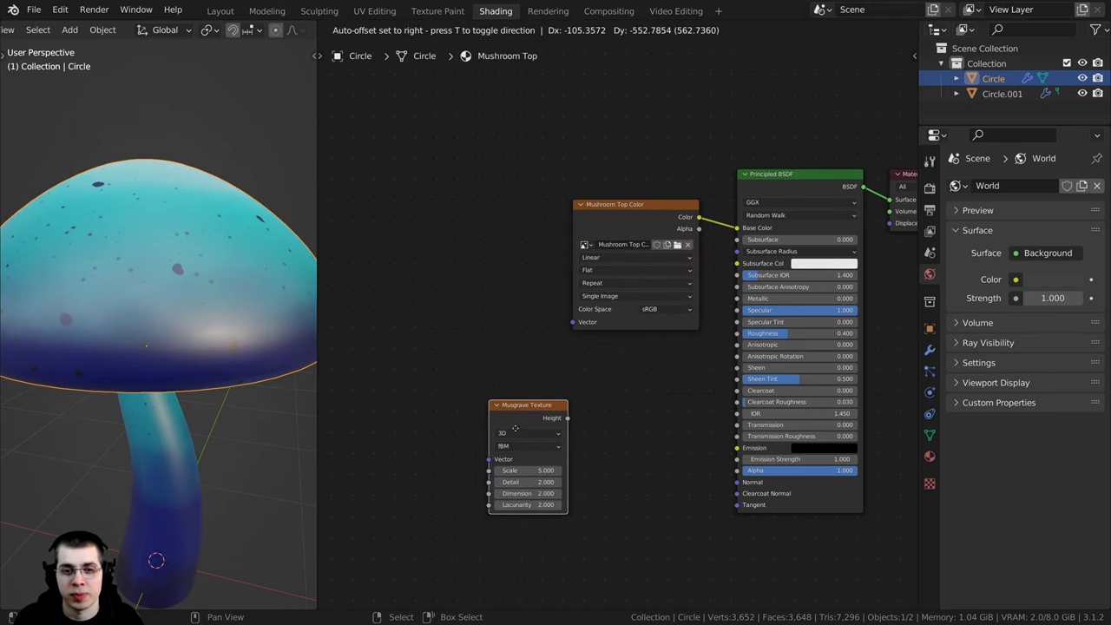
{"action": "left_click", "coordinate": [530, 405]}
{"action": "middle_click_drag", "start_coordinate": [530, 405], "coordinate": [541, 368]}
{"action": "scroll", "coordinate": [536, 389], "scroll_direction": "up", "scroll_amount": 2}
{"action": "scroll", "coordinate": [536, 389], "scroll_direction": "down", "scroll_amount": 3}
{"action": "middle_click_drag", "start_coordinate": [439, 298], "coordinate": [486, 278]}
{"action": "scroll", "coordinate": [486, 278], "scroll_direction": "up", "scroll_amount": 1}
{"action": "middle_click_drag", "start_coordinate": [582, 245], "coordinate": [503, 253]}
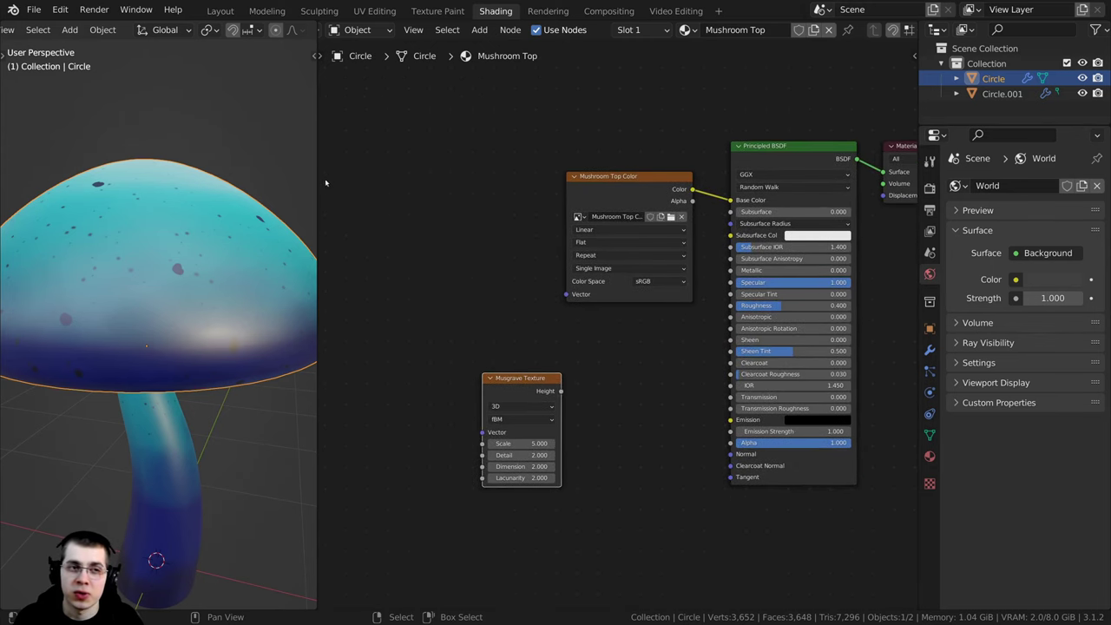
Step: Open the add-on preferences and search the add-ons for "node"
{"action": "left_click", "coordinate": [59, 10]}
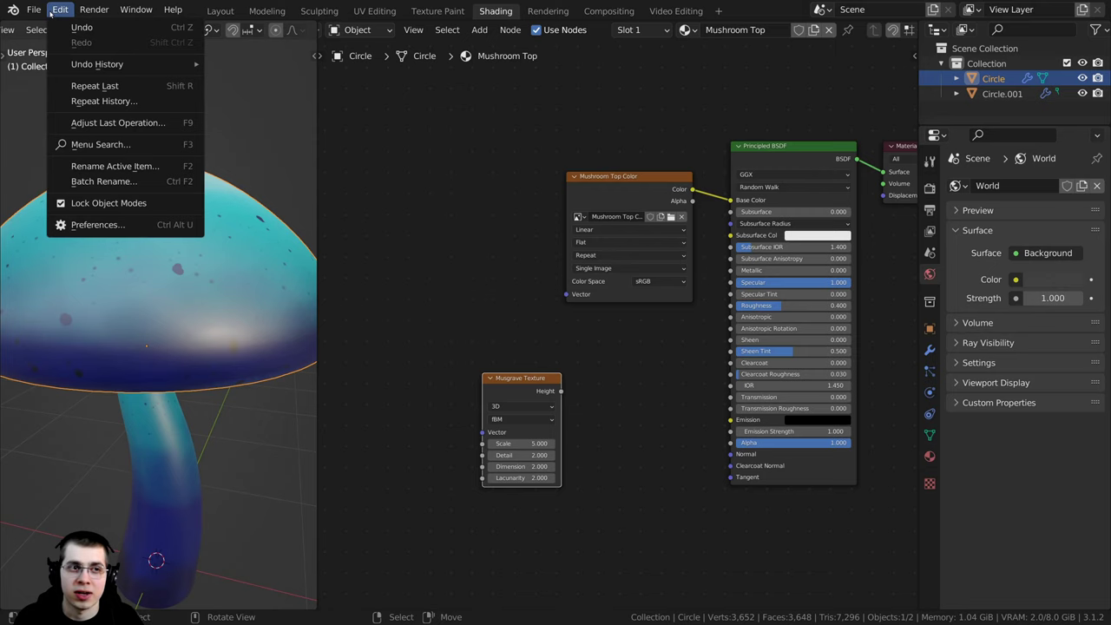
{"action": "left_click", "coordinate": [85, 226]}
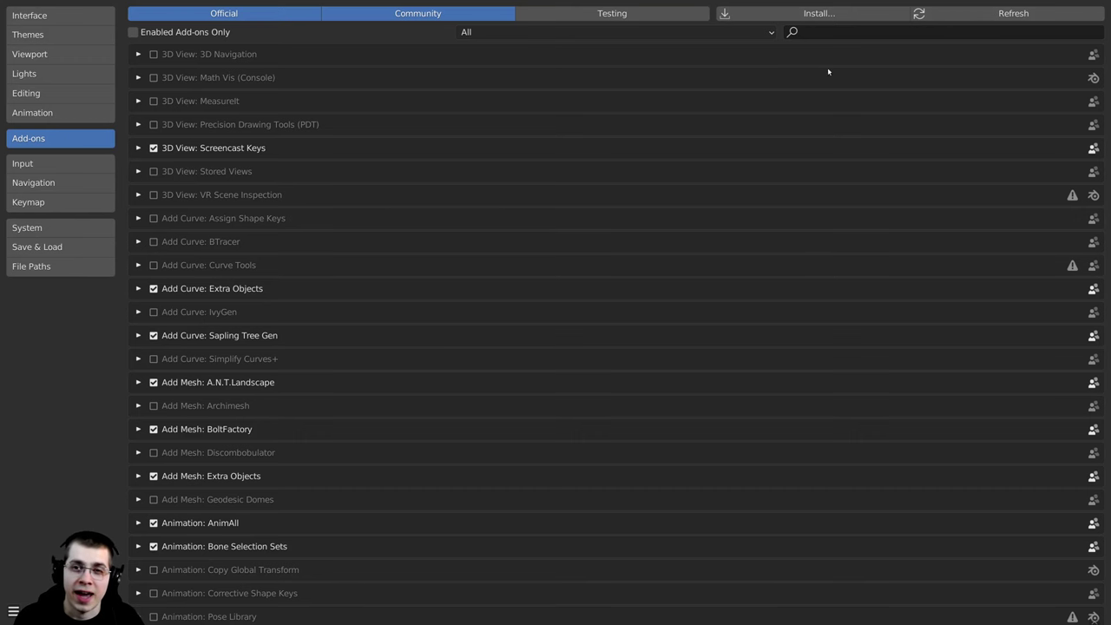
{"action": "left_click", "coordinate": [823, 35]}
{"action": "type", "text": "node"}
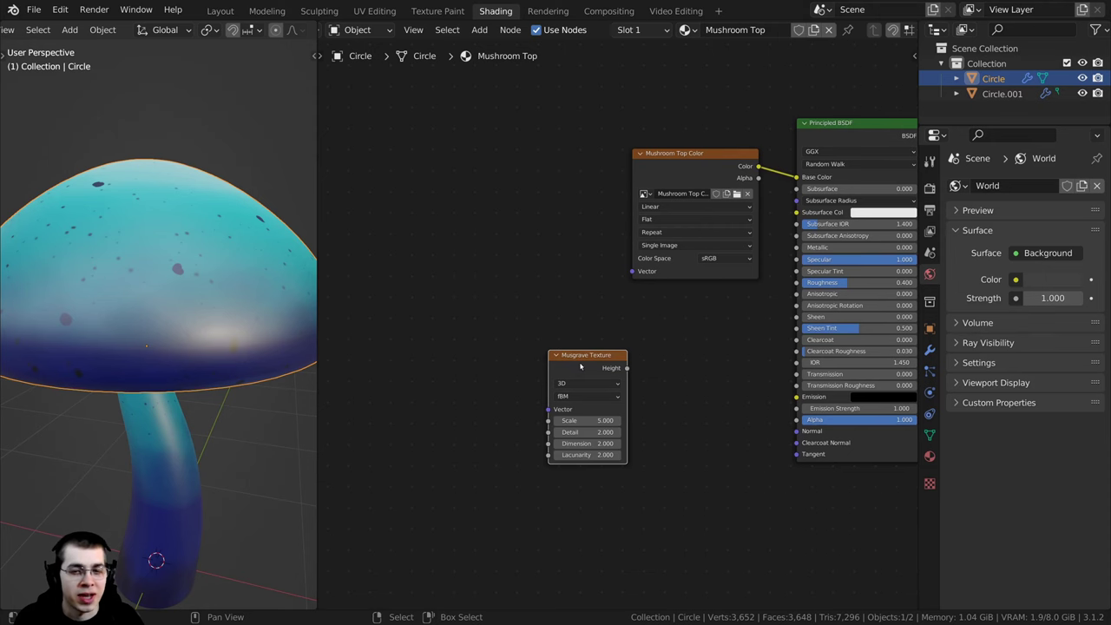
Step: Add linked Texture Coordinate and Mapping nodes in front of the Musgrave Texture node
{"action": "scroll", "coordinate": [581, 368], "scroll_direction": "up", "scroll_amount": 2}
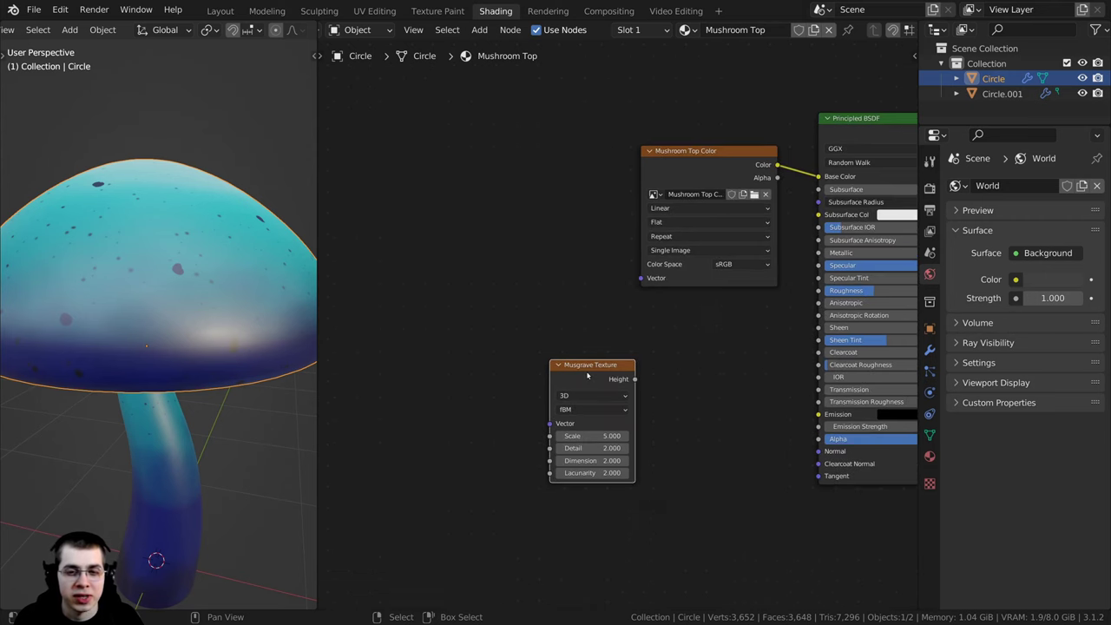
{"action": "left_click_drag", "start_coordinate": [587, 390], "coordinate": [585, 385]}
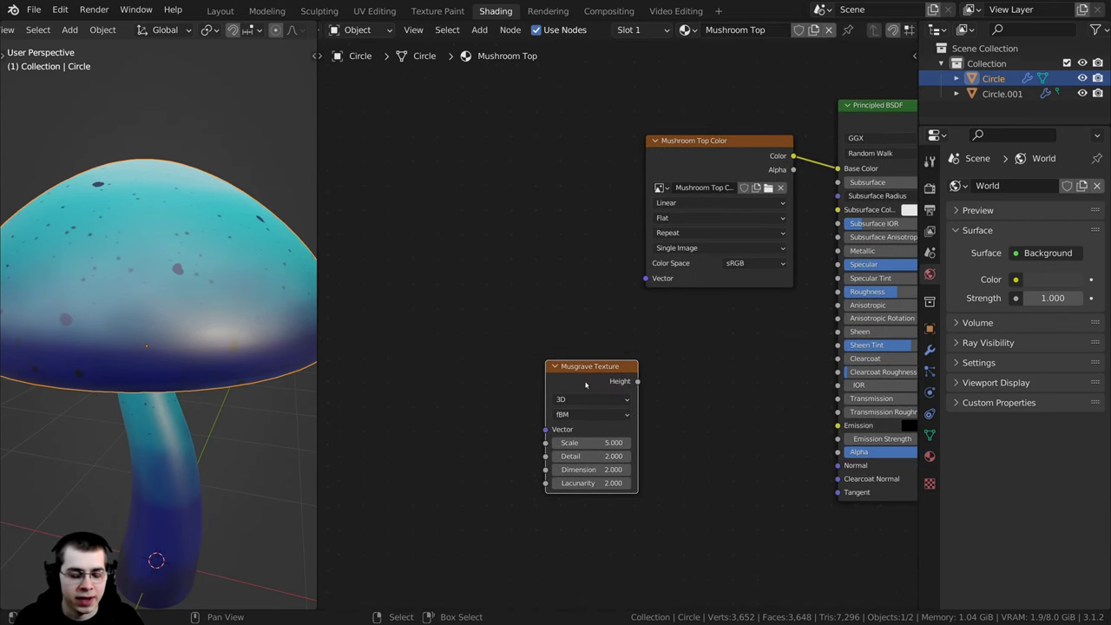
{"action": "key", "text": "ctrl"}
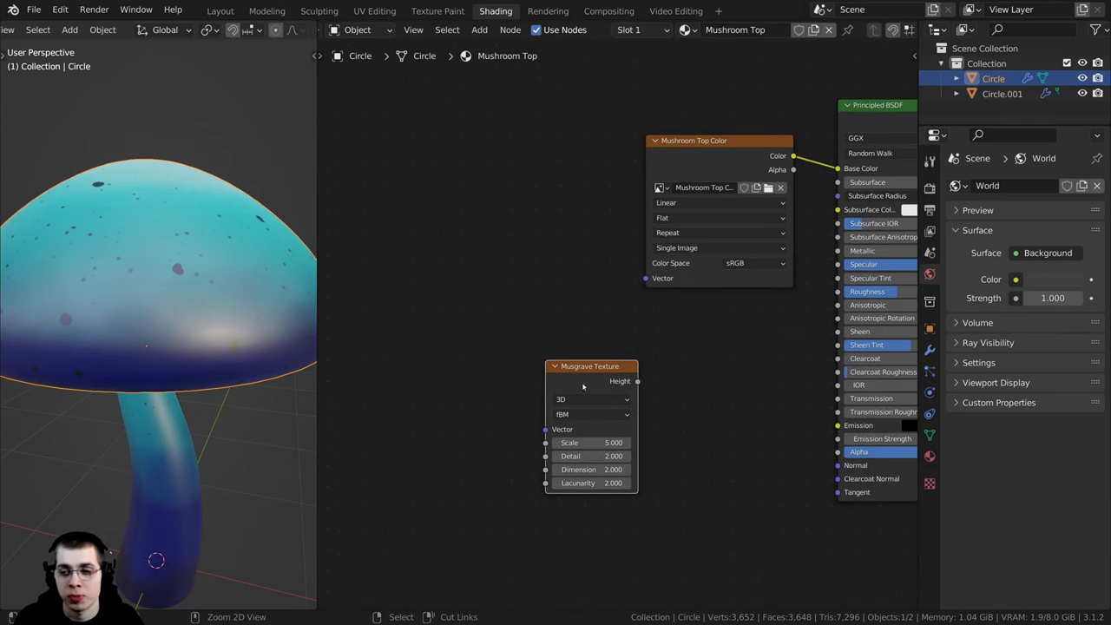
{"action": "key", "text": "ctrl+t"}
{"action": "middle_click_drag", "start_coordinate": [581, 387], "coordinate": [707, 345]}
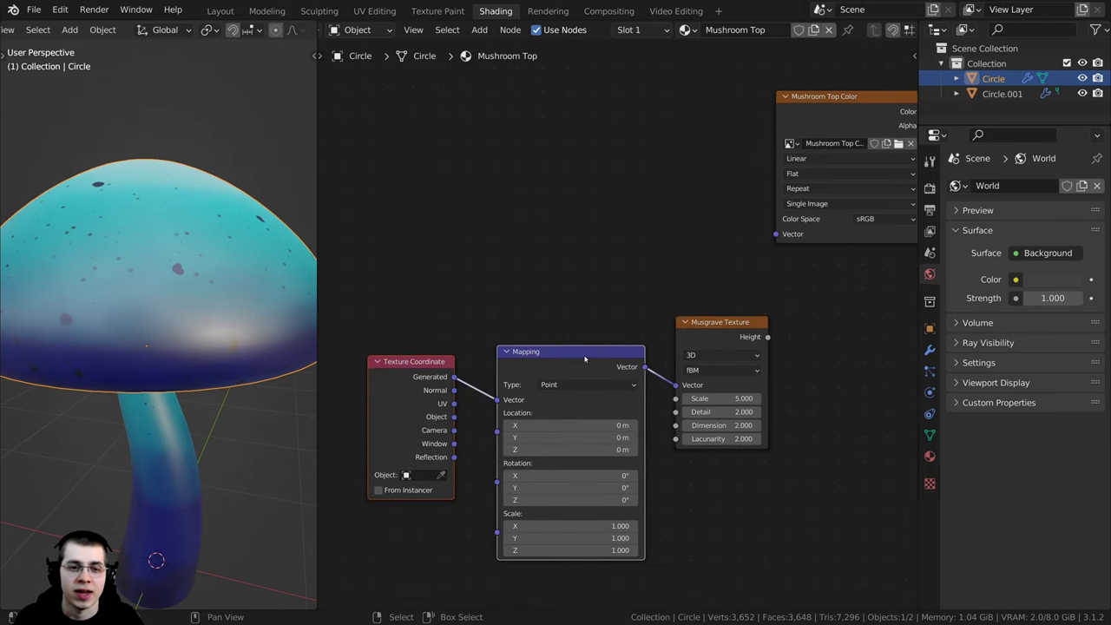
{"action": "scroll", "coordinate": [568, 358], "scroll_direction": "up", "scroll_amount": 2}
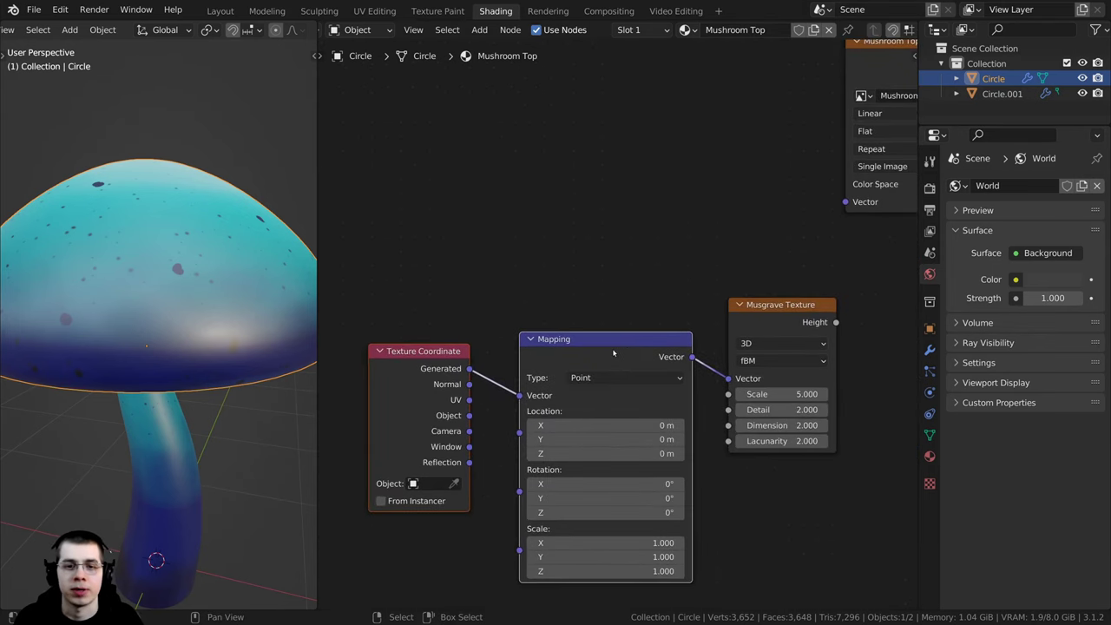
Step: Delete the Mapping node and connect the Texture Coordinate's Object output to the Musgrave Texture's Vector input
{"action": "left_click_drag", "start_coordinate": [596, 359], "coordinate": [593, 343]}
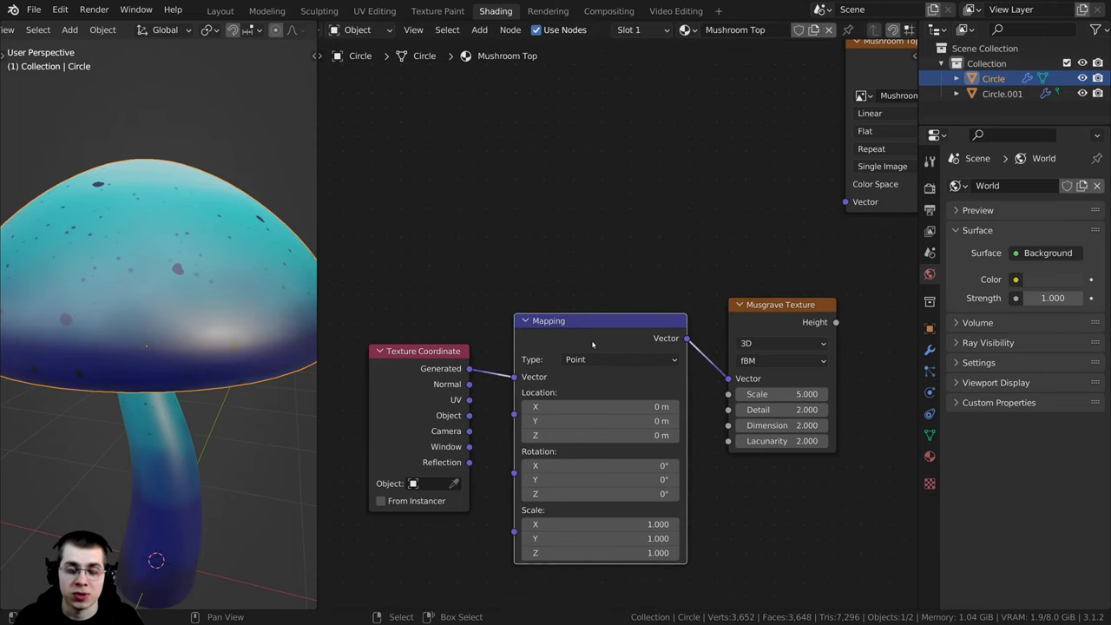
{"action": "key", "text": "x"}
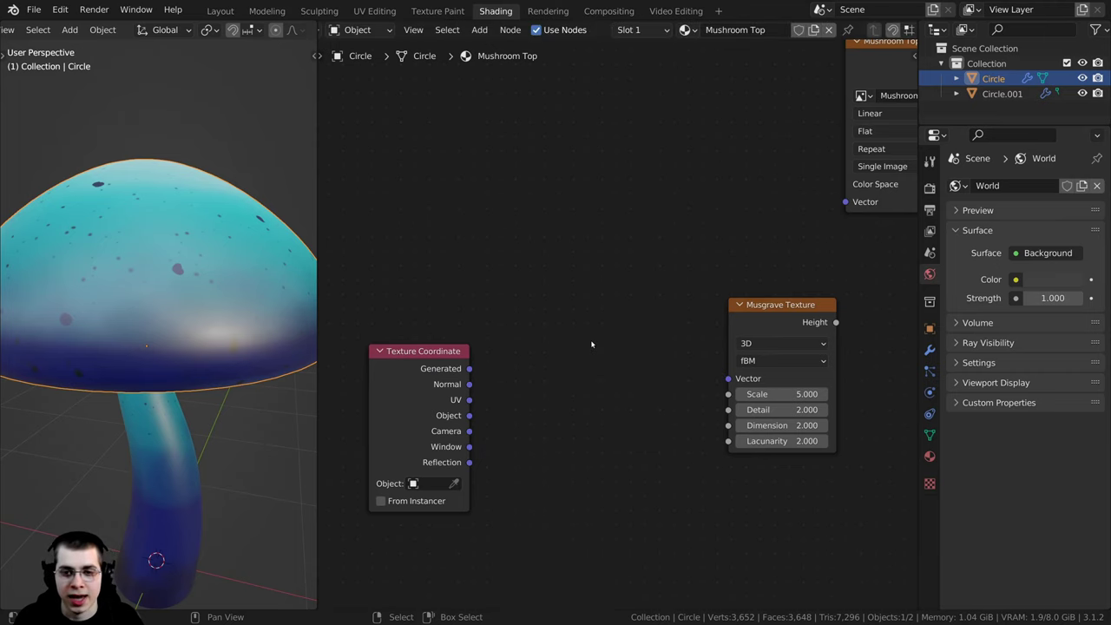
{"action": "left_click_drag", "start_coordinate": [461, 413], "coordinate": [524, 371]}
{"action": "middle_click_drag", "start_coordinate": [525, 372], "coordinate": [433, 373]}
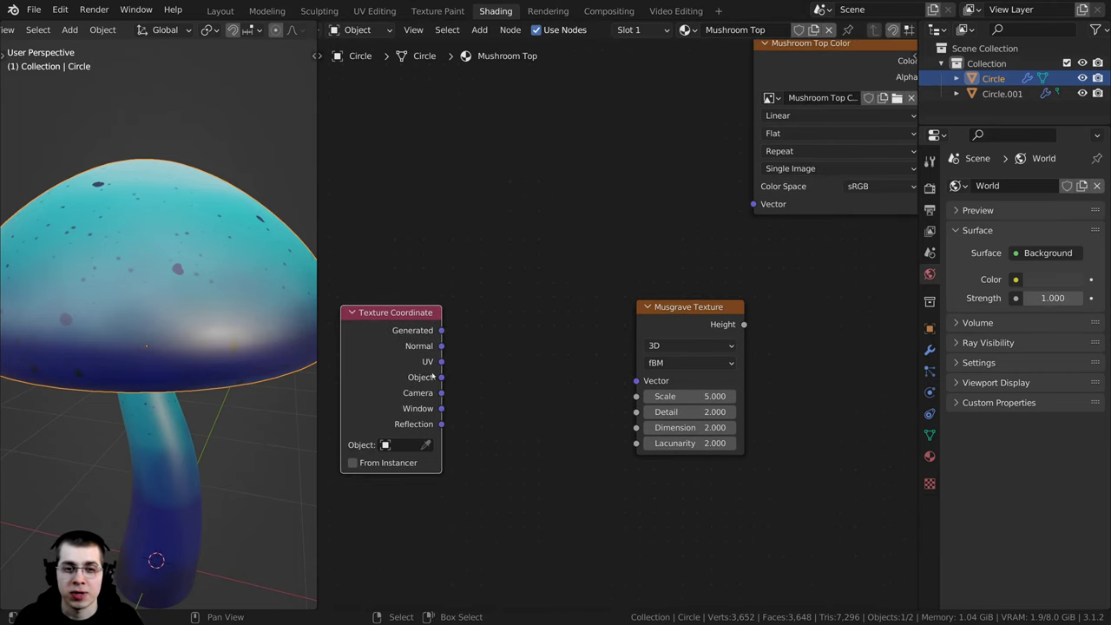
{"action": "left_click_drag", "start_coordinate": [442, 378], "coordinate": [635, 382]}
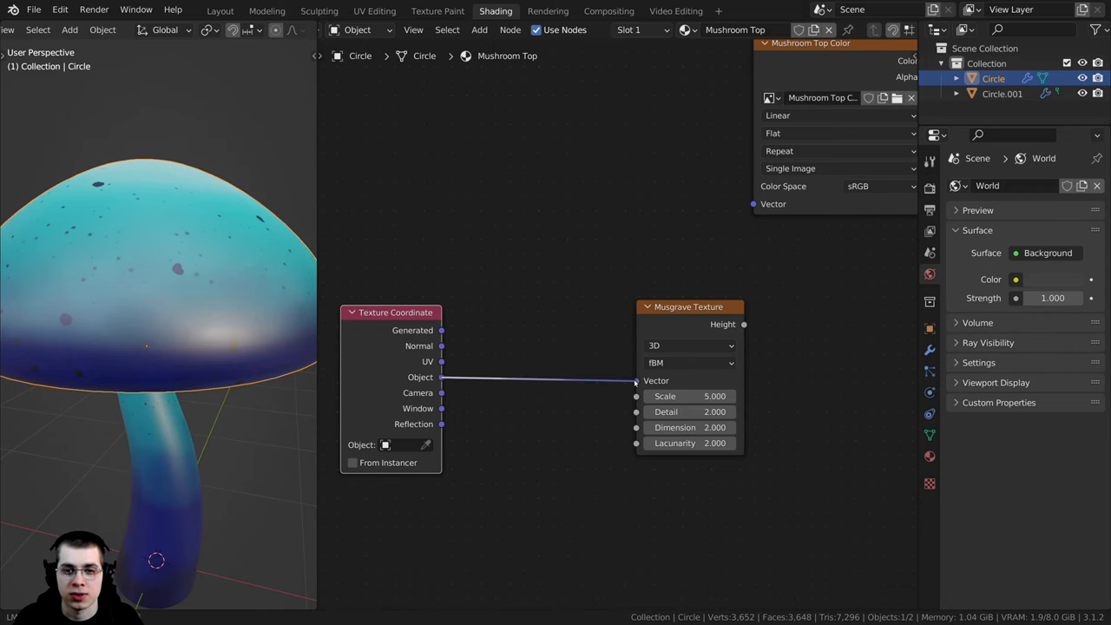
Step: Preview the Musgrave Texture's Height output directly on the mushroom cap
{"action": "left_click", "coordinate": [655, 345]}
{"action": "middle_click_drag", "start_coordinate": [671, 336], "coordinate": [680, 348]}
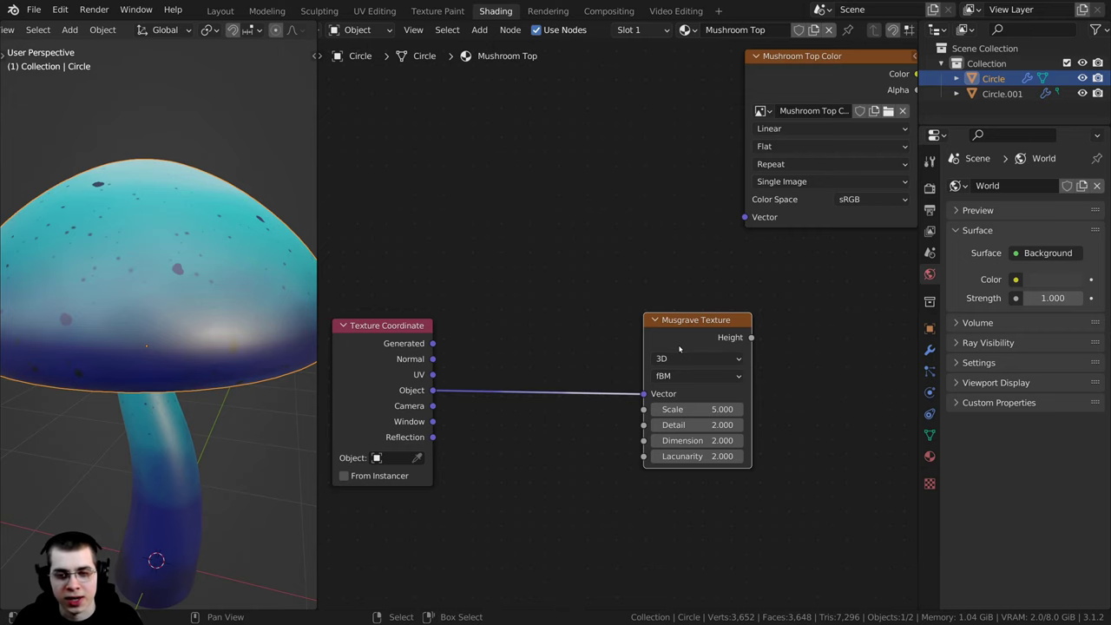
{"action": "left_click", "coordinate": [692, 336], "text": "ctrl+shift"}
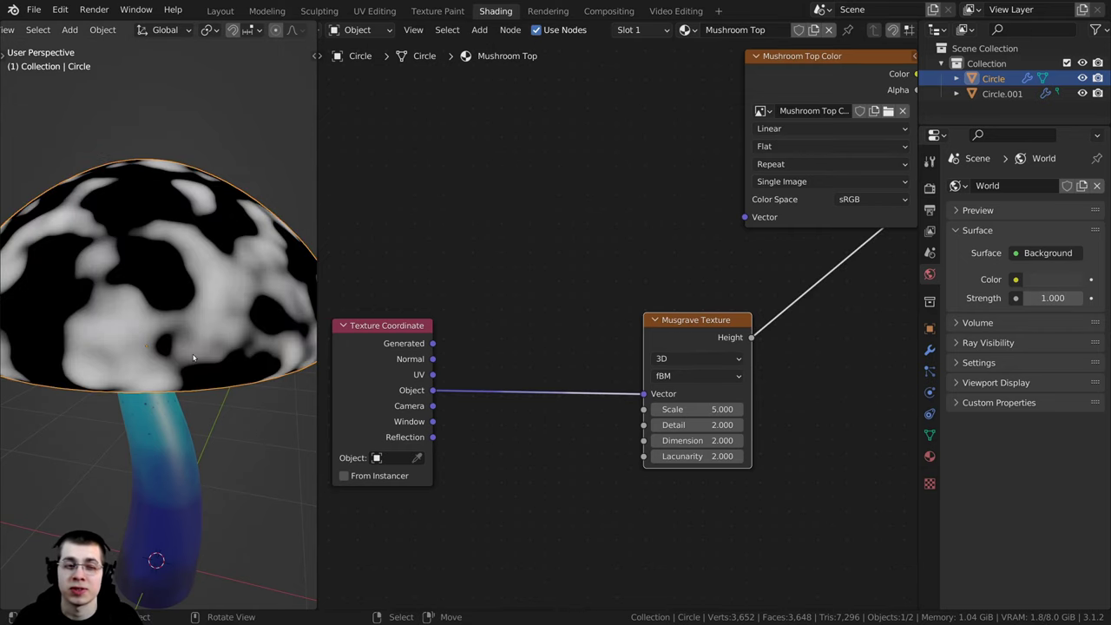
{"action": "left_click_drag", "start_coordinate": [407, 399], "coordinate": [420, 399]}
{"action": "middle_click_drag", "start_coordinate": [445, 400], "coordinate": [435, 400]}
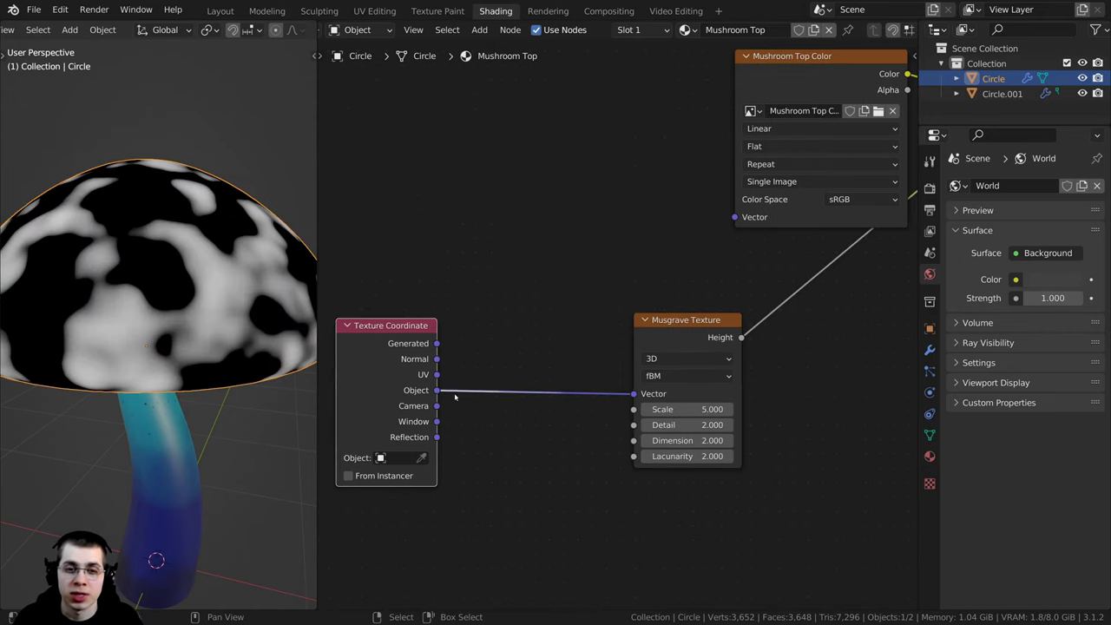
{"action": "scroll", "coordinate": [657, 364], "scroll_direction": "up", "scroll_amount": 3}
{"action": "left_click_drag", "start_coordinate": [684, 345], "coordinate": [663, 341]}
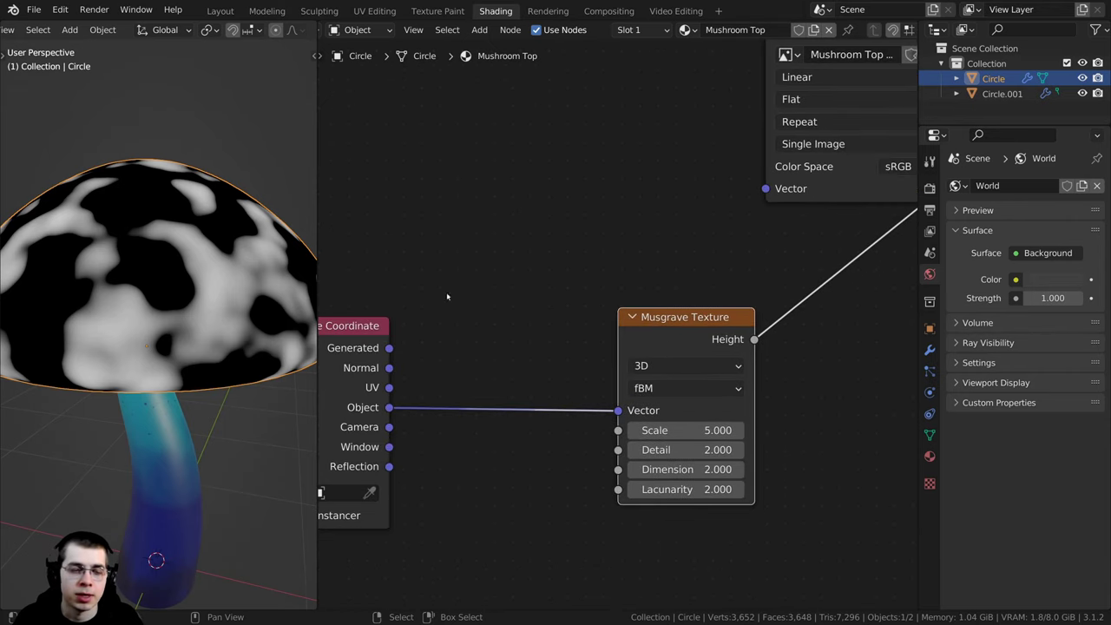
Step: Set the Musgrave Texture's Scale to 2 and shift the node slightly away from the Texture Coordinate node
{"action": "scroll", "coordinate": [600, 310], "scroll_direction": "down", "scroll_amount": 1}
{"action": "middle_click_drag", "start_coordinate": [600, 310], "coordinate": [633, 312]}
{"action": "scroll", "coordinate": [227, 314], "scroll_direction": "down", "scroll_amount": 1}
{"action": "middle_click_drag", "start_coordinate": [227, 315], "coordinate": [218, 323]}
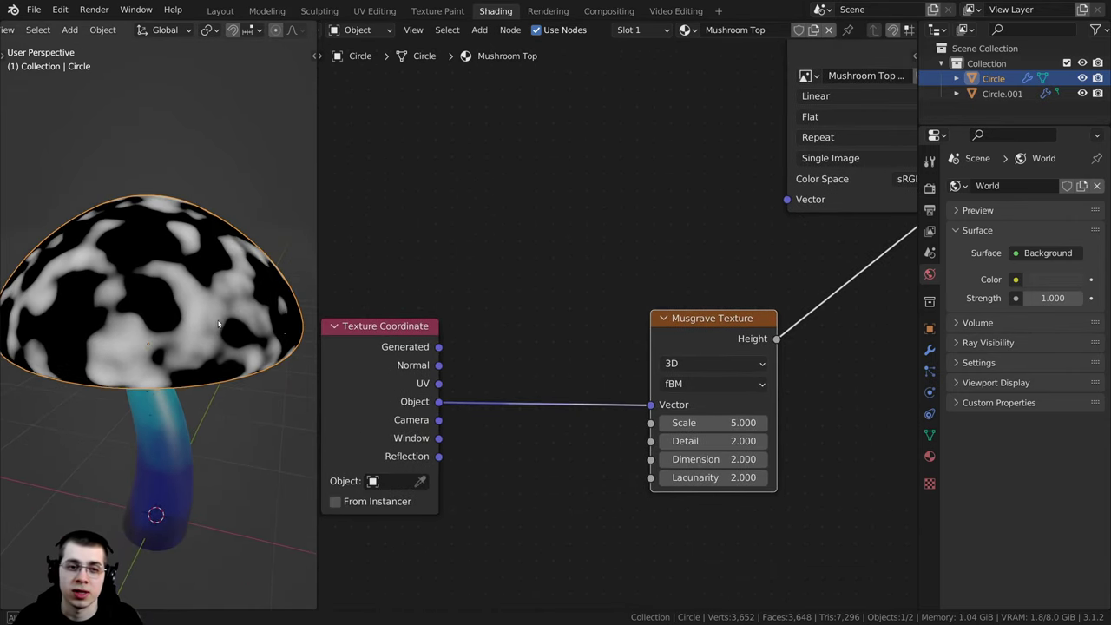
{"action": "left_click", "coordinate": [701, 422]}
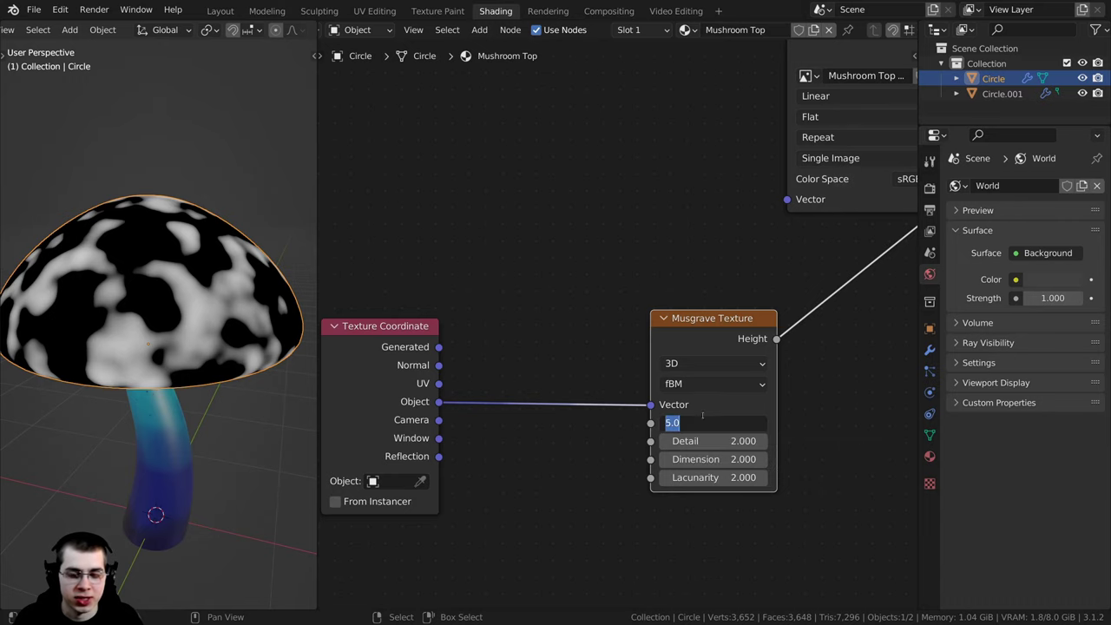
{"action": "key", "text": "Return"}
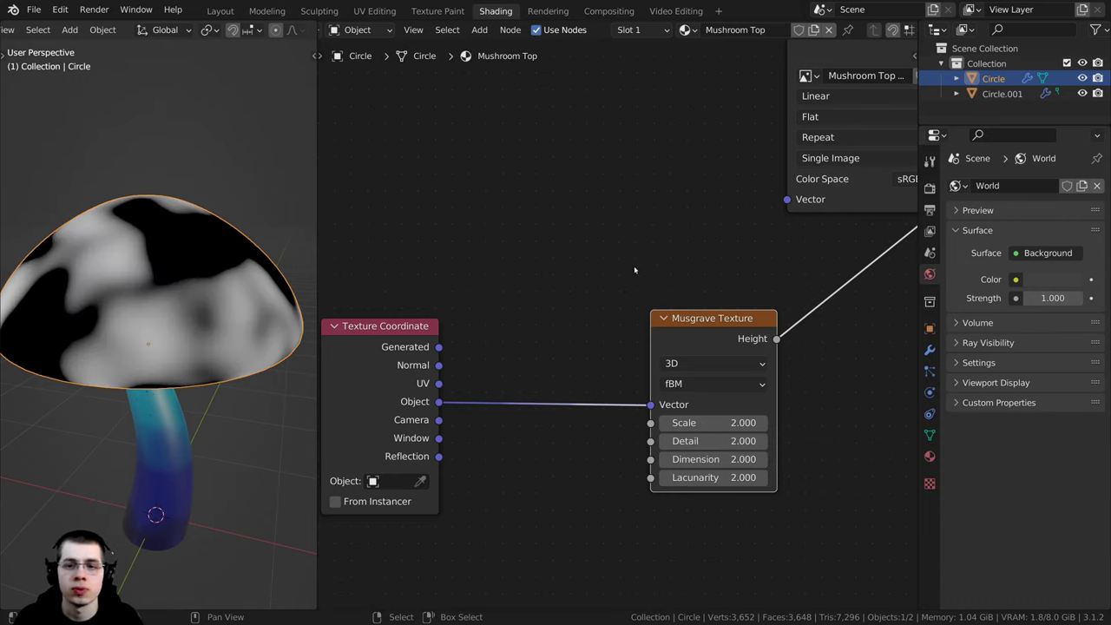
{"action": "left_click_drag", "start_coordinate": [698, 323], "coordinate": [715, 325]}
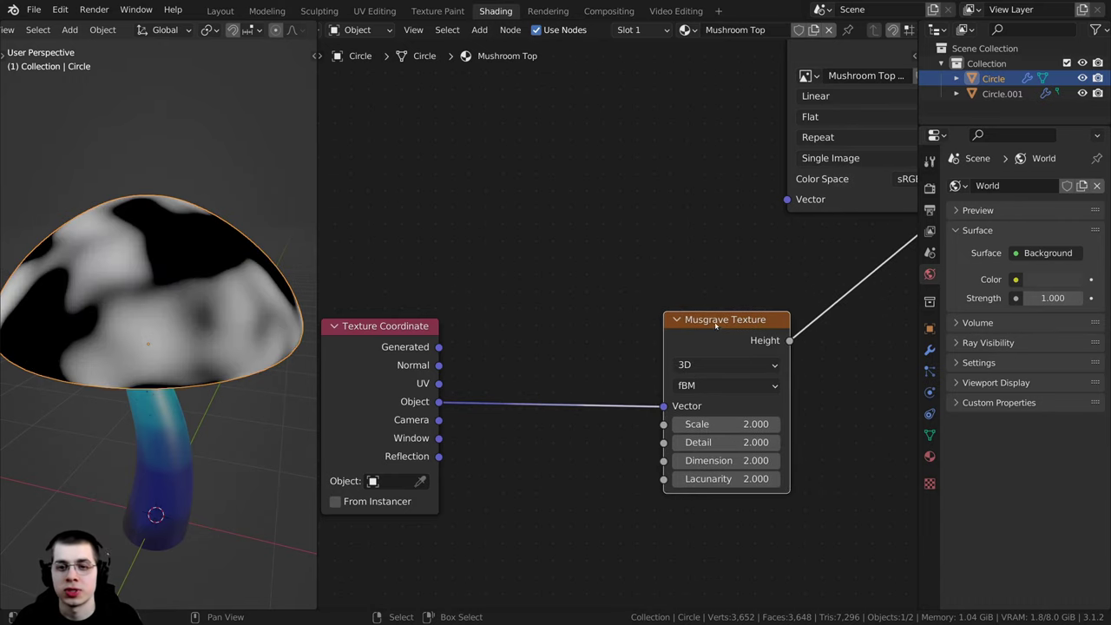
Step: Insert a Noise Texture node between Texture Coordinate and Musgrave Texture, with its Color output feeding the Musgrave Vector
{"action": "key", "text": "shift+a"}
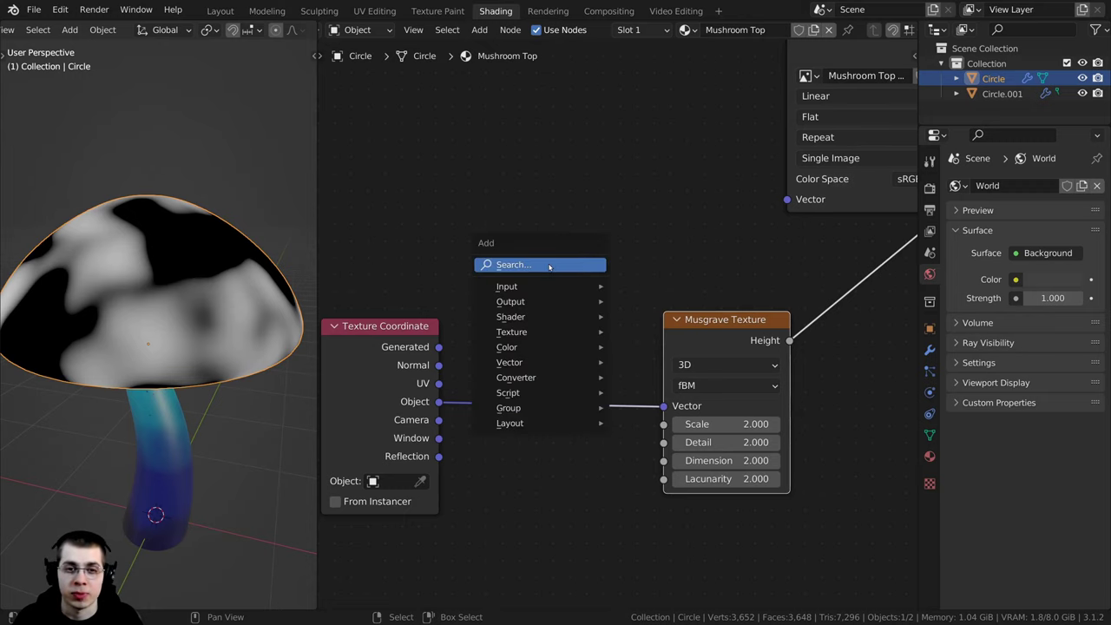
{"action": "left_click", "coordinate": [550, 264]}
{"action": "type", "text": "noi"}
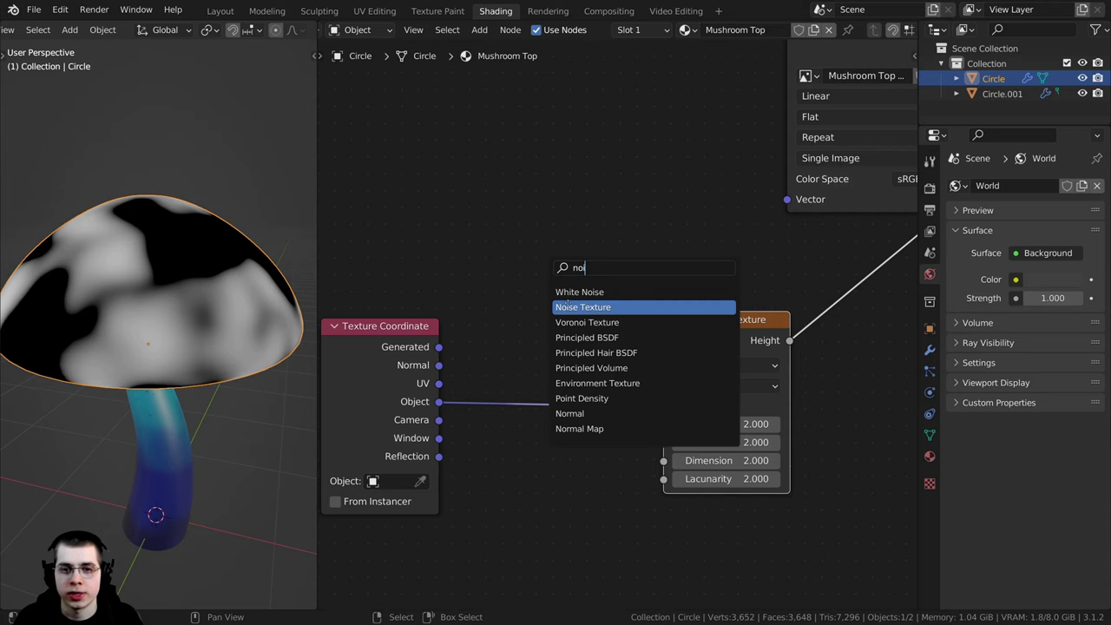
{"action": "left_click", "coordinate": [573, 307]}
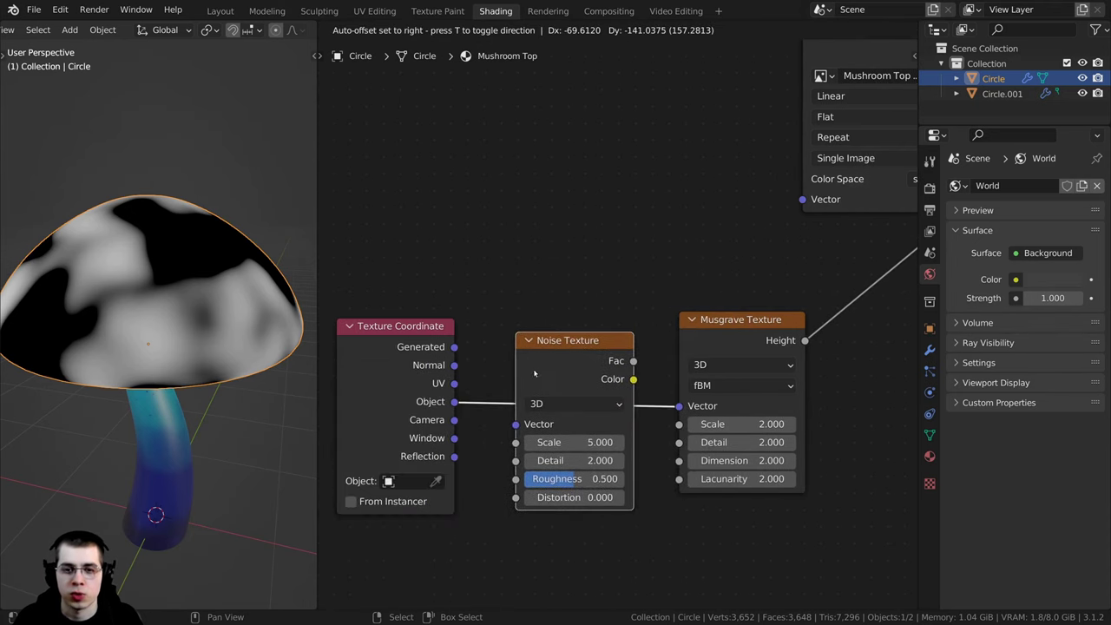
{"action": "left_click", "coordinate": [525, 395]}
{"action": "scroll", "coordinate": [516, 385], "scroll_direction": "down", "scroll_amount": 2}
{"action": "scroll", "coordinate": [515, 385], "scroll_direction": "up", "scroll_amount": 2}
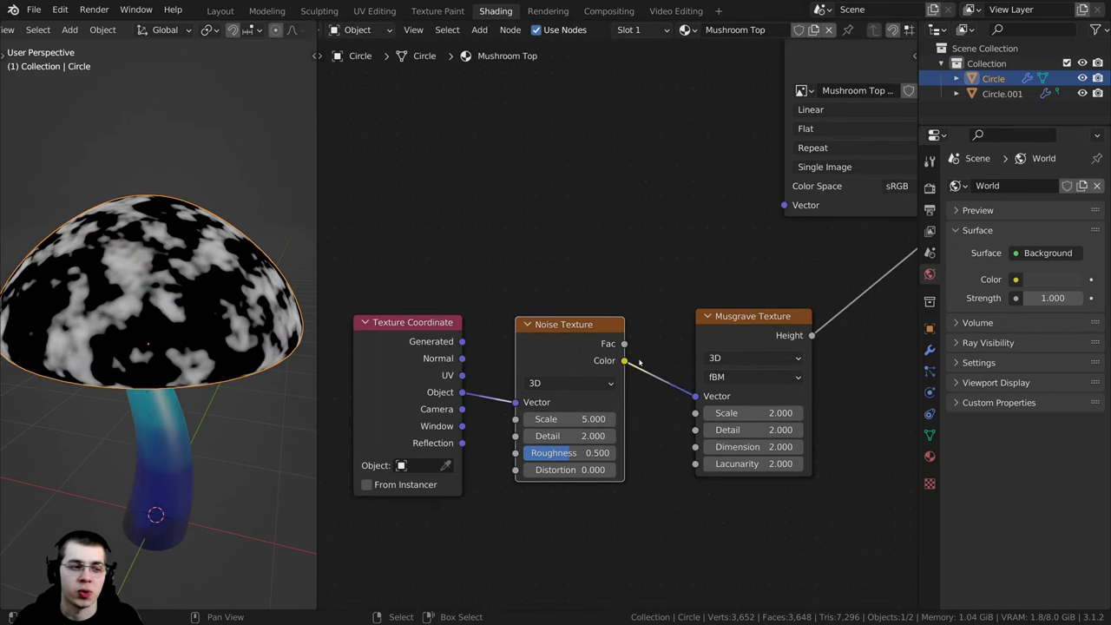
{"action": "middle_click_drag", "start_coordinate": [639, 363], "coordinate": [643, 349]}
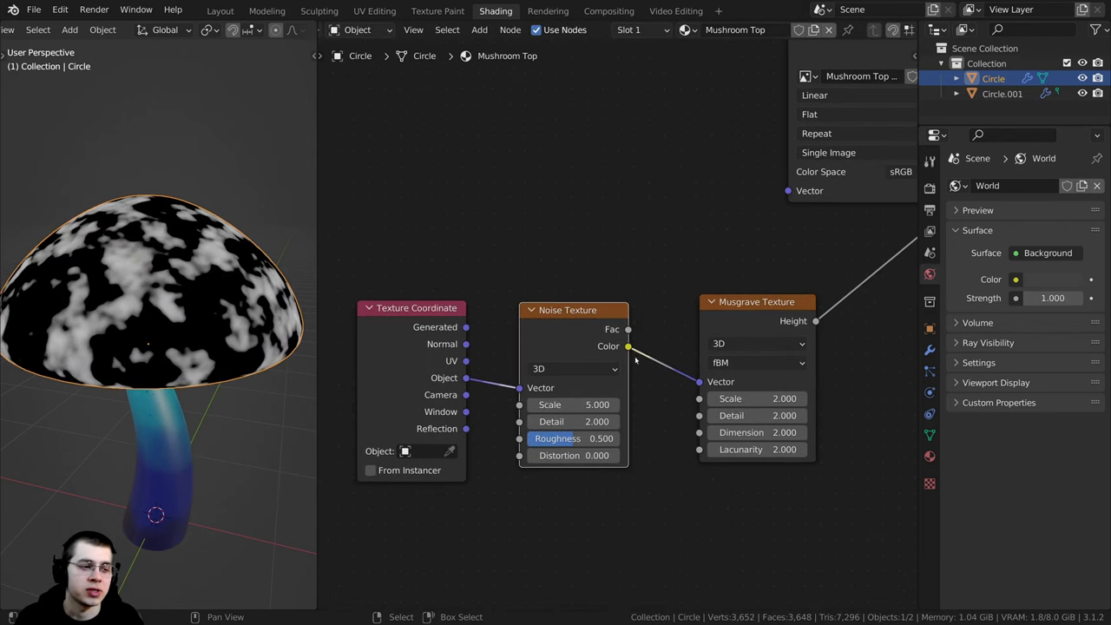
Step: Set the Noise Texture's Scale to 1 and its Detail to 15
{"action": "double_click", "coordinate": [585, 401]}
{"action": "type", "text": "1"}
{"action": "key", "text": "Return"}
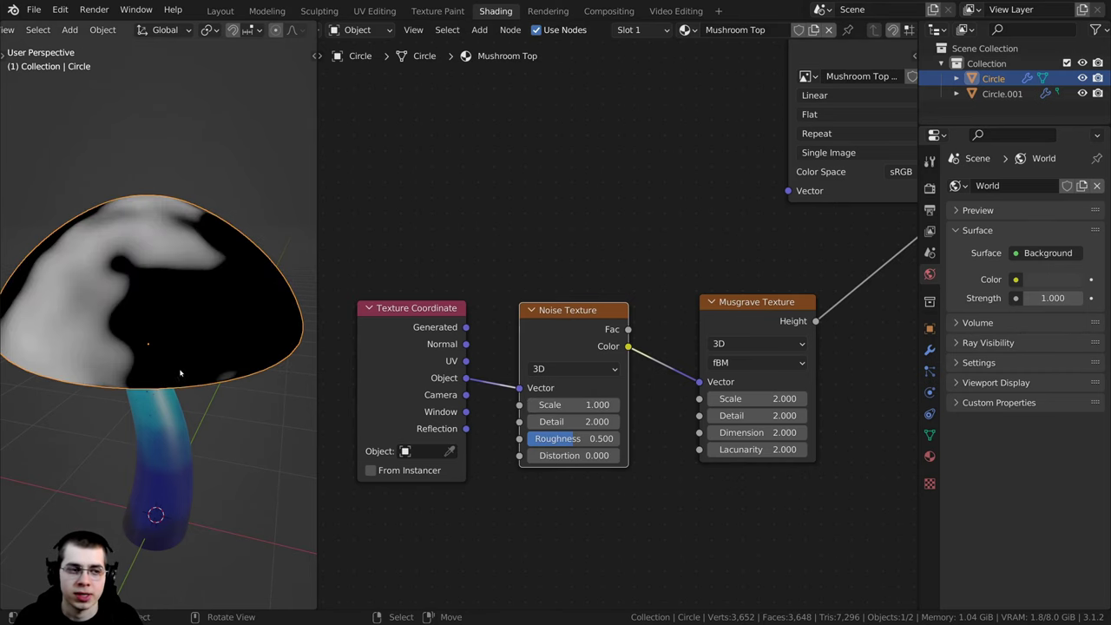
{"action": "scroll", "coordinate": [181, 373], "scroll_direction": "up", "scroll_amount": 2}
{"action": "scroll", "coordinate": [490, 371], "scroll_direction": "down", "scroll_amount": 2}
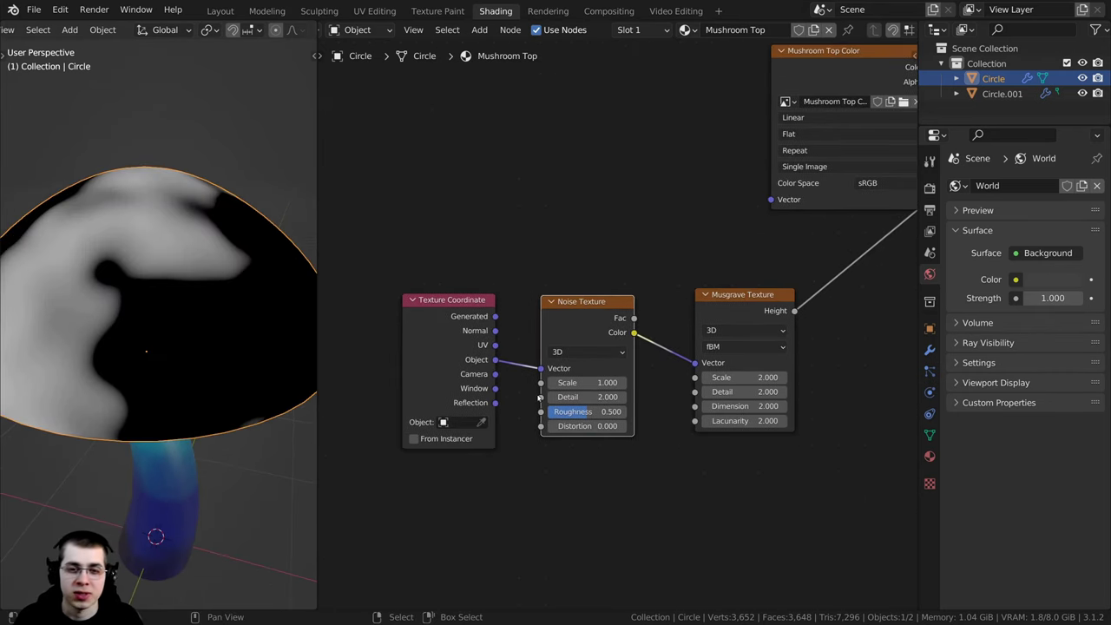
{"action": "scroll", "coordinate": [539, 397], "scroll_direction": "up", "scroll_amount": 1}
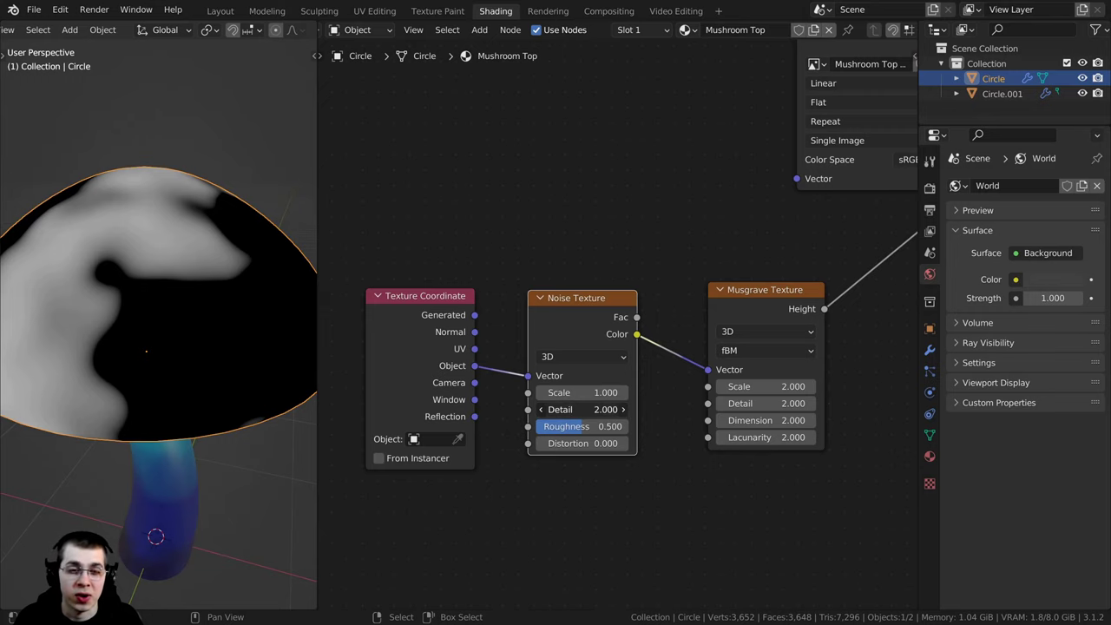
{"action": "left_click_drag", "start_coordinate": [582, 408], "coordinate": [703, 408]}
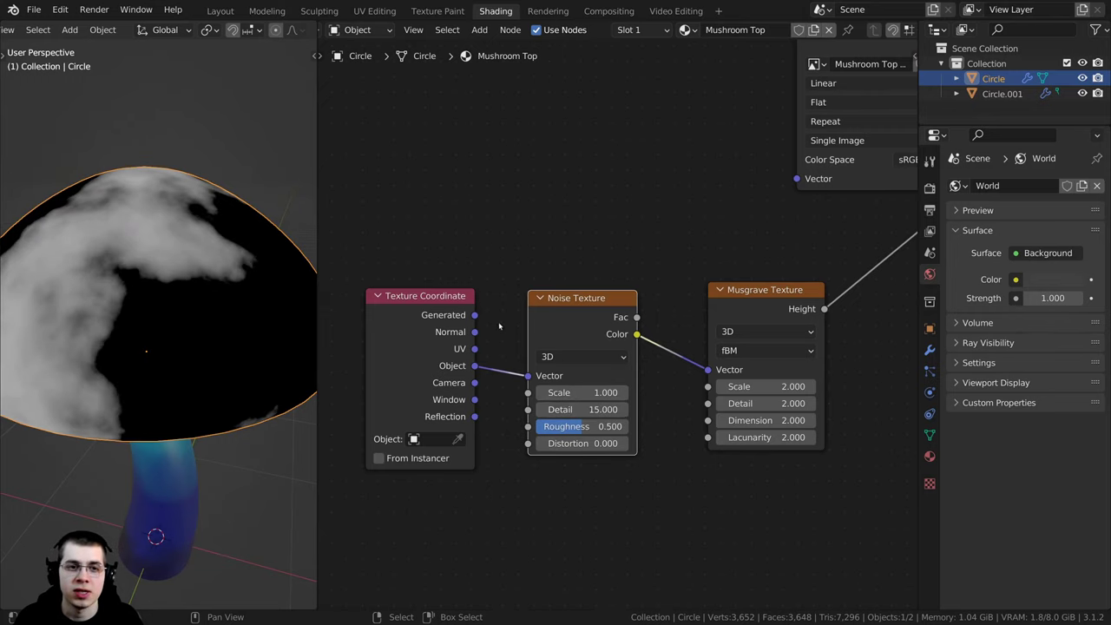
{"action": "scroll", "coordinate": [500, 320], "scroll_direction": "down", "scroll_amount": 1}
{"action": "middle_click_drag", "start_coordinate": [511, 306], "coordinate": [502, 295]}
{"action": "scroll", "coordinate": [514, 302], "scroll_direction": "up", "scroll_amount": 1}
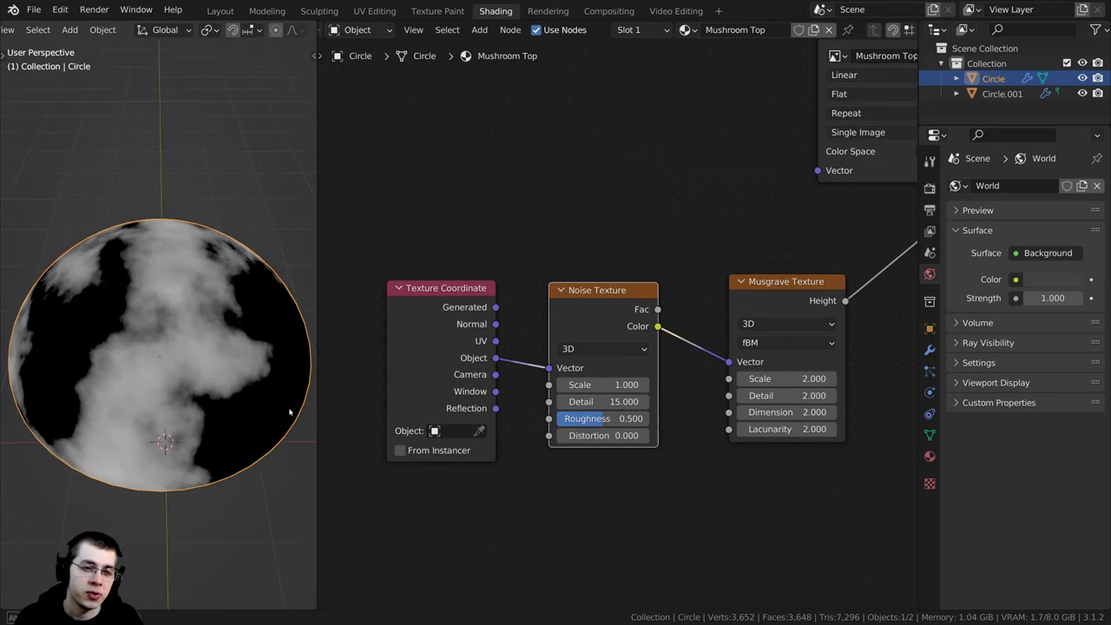
{"action": "middle_click_drag", "start_coordinate": [290, 412], "coordinate": [283, 355]}
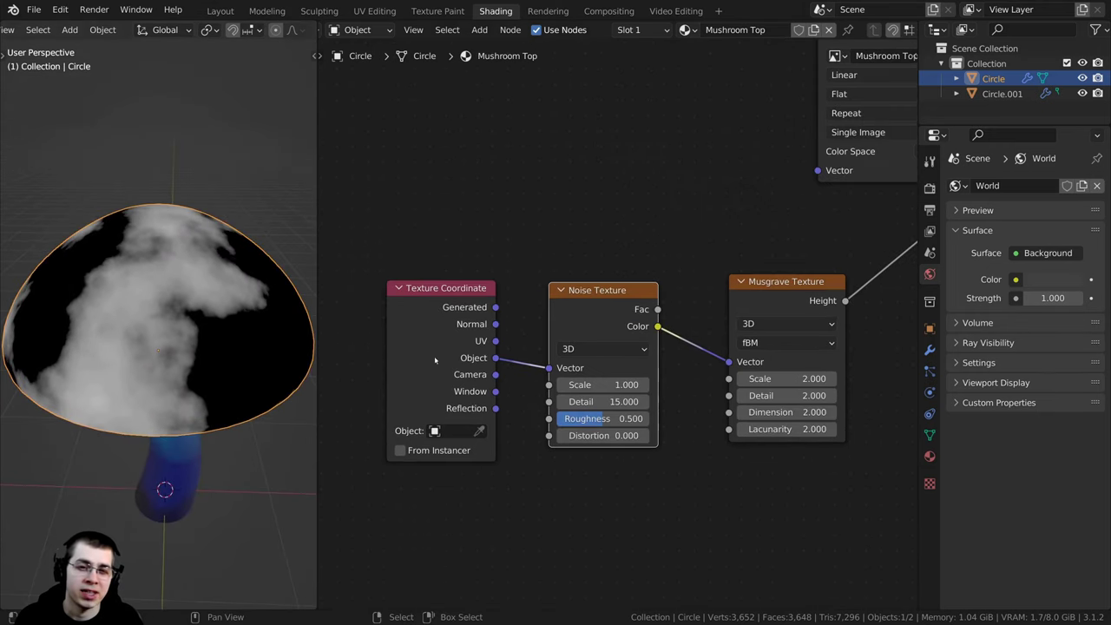
Step: Set the Noise Texture's Scale to 2 and check the pattern on the top of the cap
{"action": "left_click", "coordinate": [625, 384]}
{"action": "type", "text": "2"}
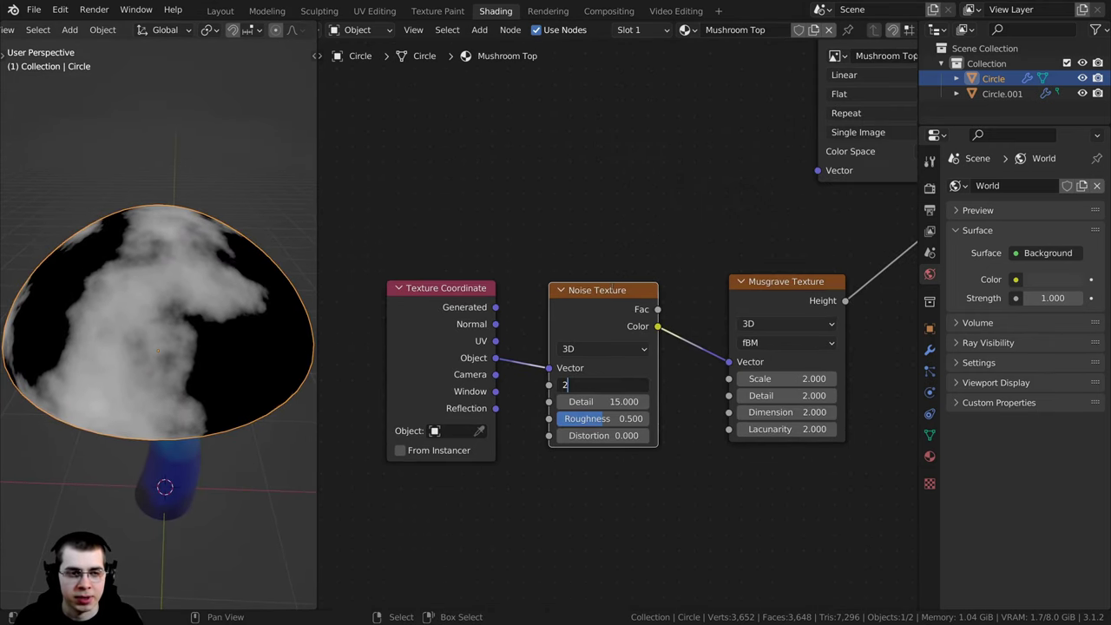
{"action": "key", "text": "Return"}
{"action": "middle_click_drag", "start_coordinate": [271, 346], "coordinate": [84, 384]}
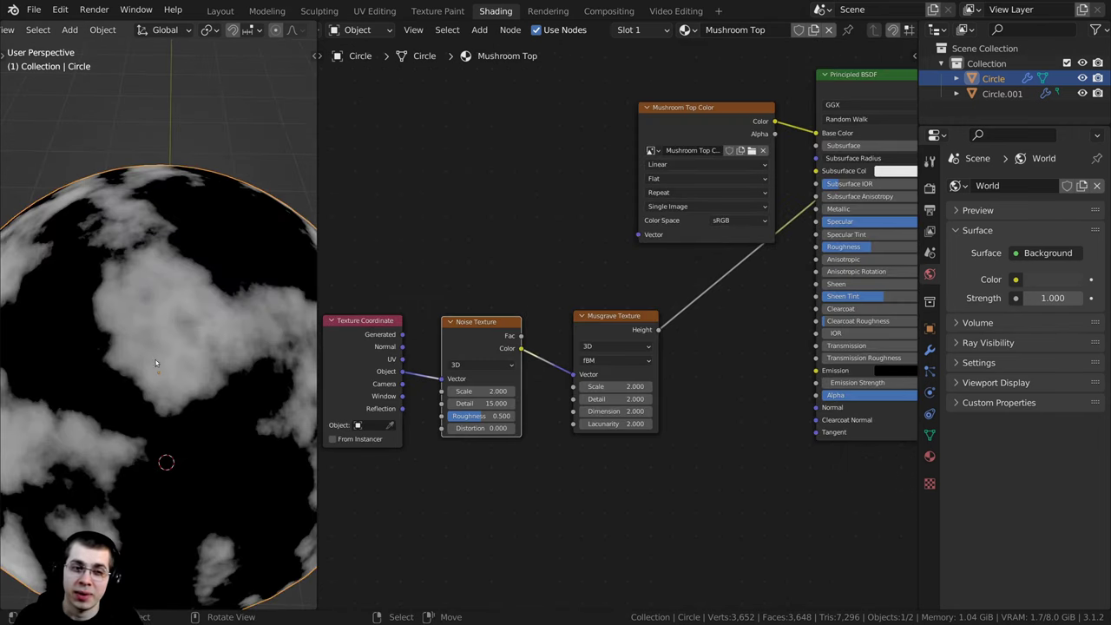
Step: Connect the Musgrave Texture's Height to the Principled BSDF's Normal and insert a Bump node into that link
{"action": "scroll", "coordinate": [156, 359], "scroll_direction": "down", "scroll_amount": 1}
{"action": "middle_click_drag", "start_coordinate": [696, 357], "coordinate": [612, 368]}
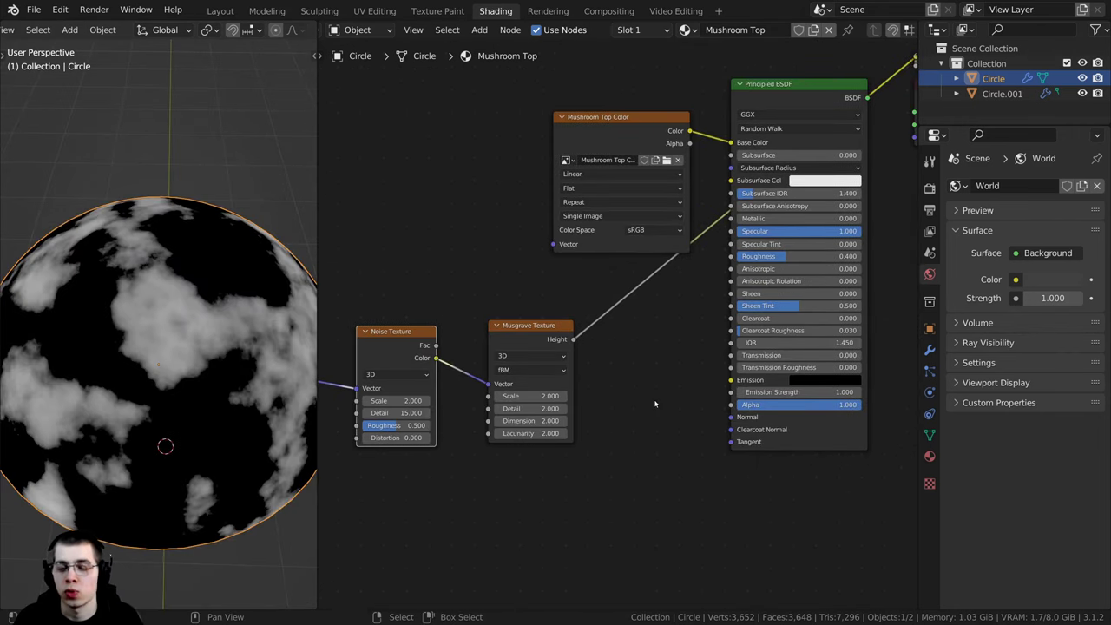
{"action": "scroll", "coordinate": [595, 384], "scroll_direction": "up", "scroll_amount": 2}
{"action": "left_click_drag", "start_coordinate": [525, 341], "coordinate": [710, 431]}
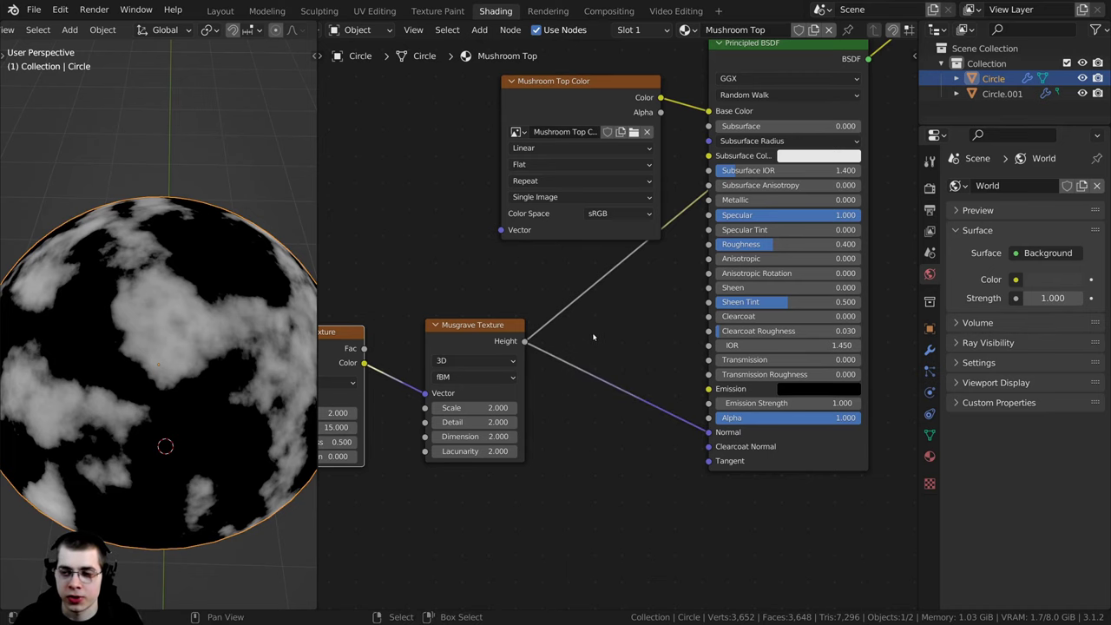
{"action": "key", "text": "shift+a"}
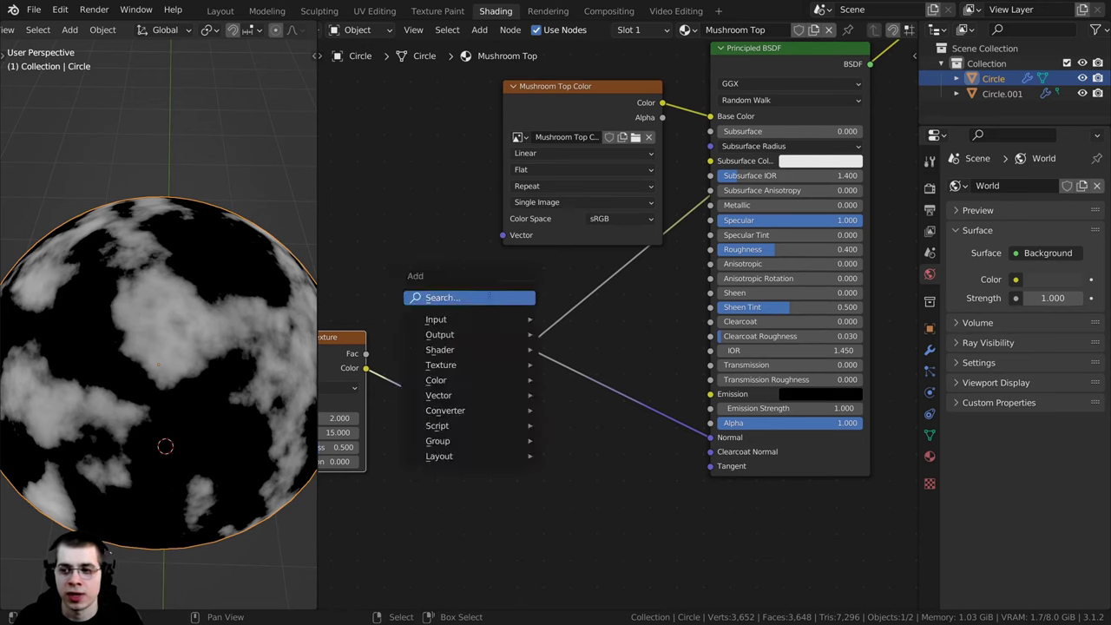
{"action": "left_click", "coordinate": [489, 297]}
{"action": "type", "text": "bum"}
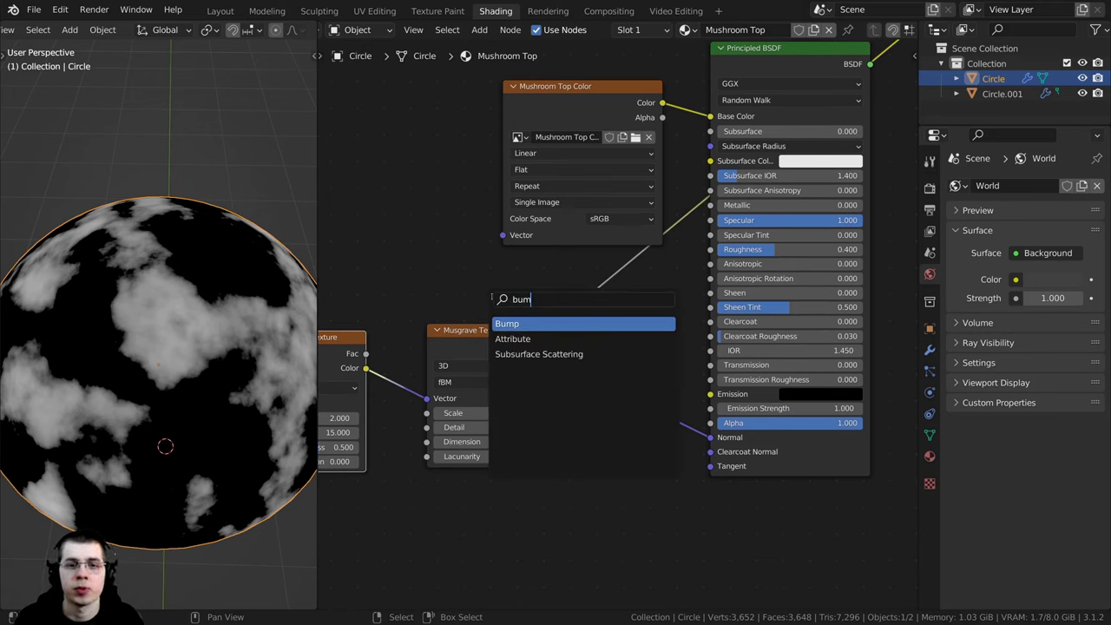
{"action": "left_click", "coordinate": [515, 323]}
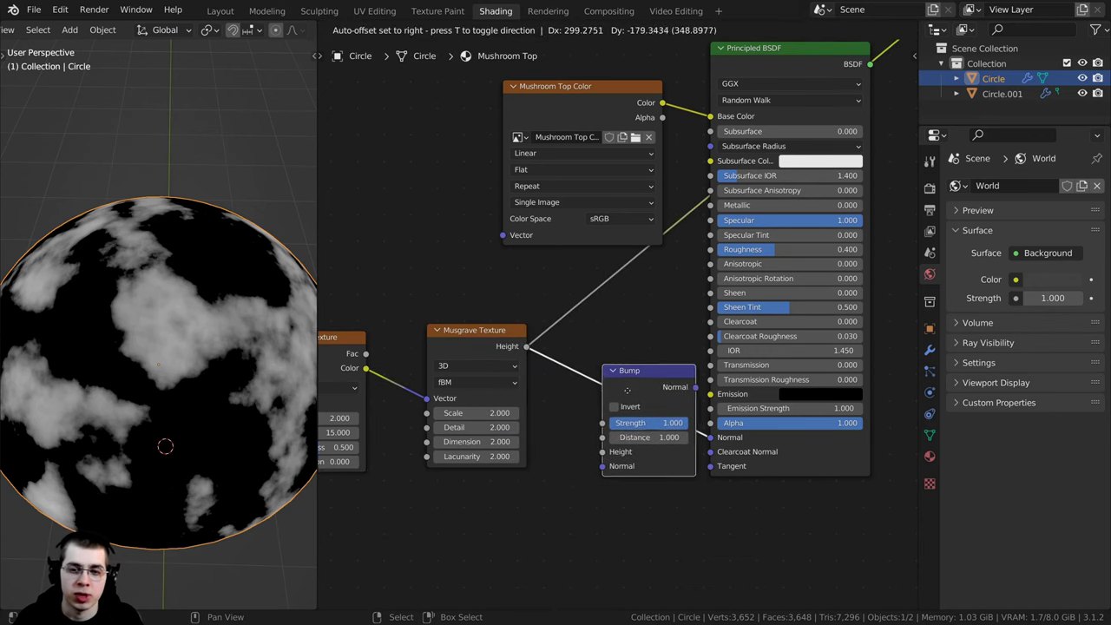
{"action": "left_click", "coordinate": [616, 382]}
{"action": "left_click_drag", "start_coordinate": [617, 378], "coordinate": [629, 364]}
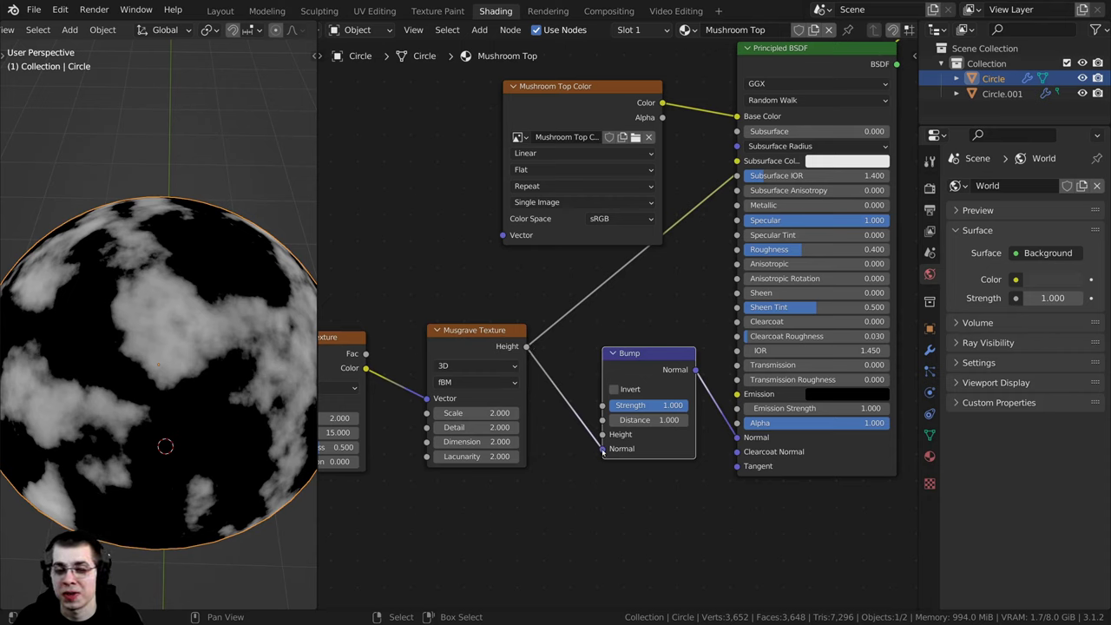
Step: Reroute the Musgrave Height link from the Bump node's Normal input to its Height input
{"action": "mouse_move", "coordinate": [604, 452]}
{"action": "left_mouse_down"}
{"action": "mouse_move", "coordinate": [584, 448]}
{"action": "mouse_move", "coordinate": [571, 423]}
{"action": "mouse_move", "coordinate": [604, 434]}
{"action": "left_mouse_up"}
{"action": "left_click_drag", "start_coordinate": [634, 374], "coordinate": [626, 369]}
{"action": "left_click_drag", "start_coordinate": [527, 346], "coordinate": [632, 299]}
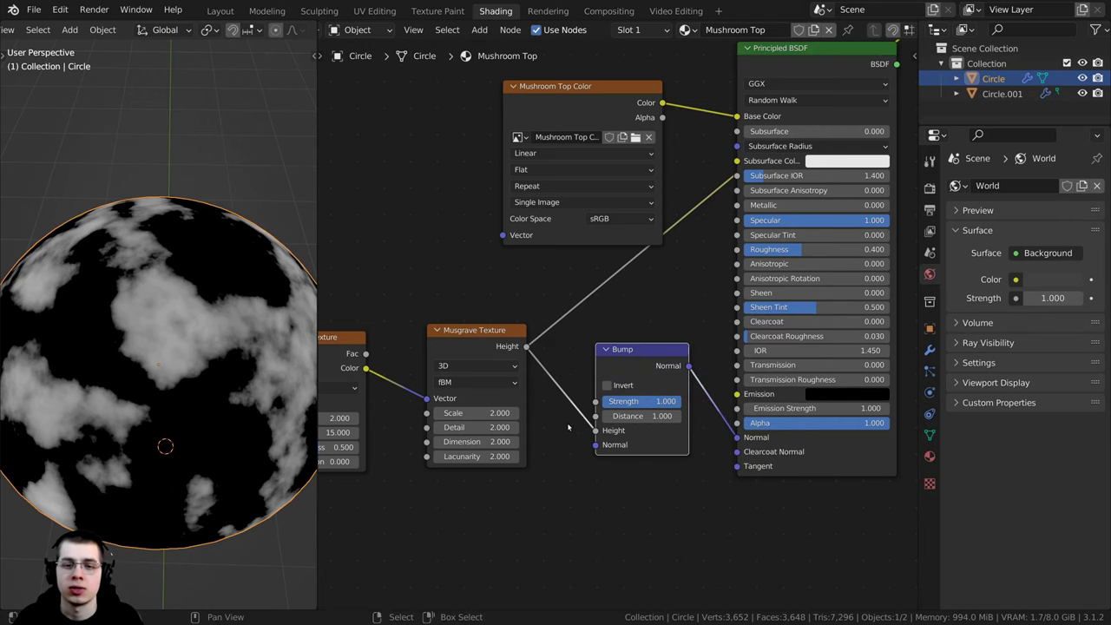
Step: Preview the Bump node's output on the cap and switch the material back to the full Principled BSDF shader
{"action": "middle_click_drag", "start_coordinate": [578, 373], "coordinate": [570, 380]}
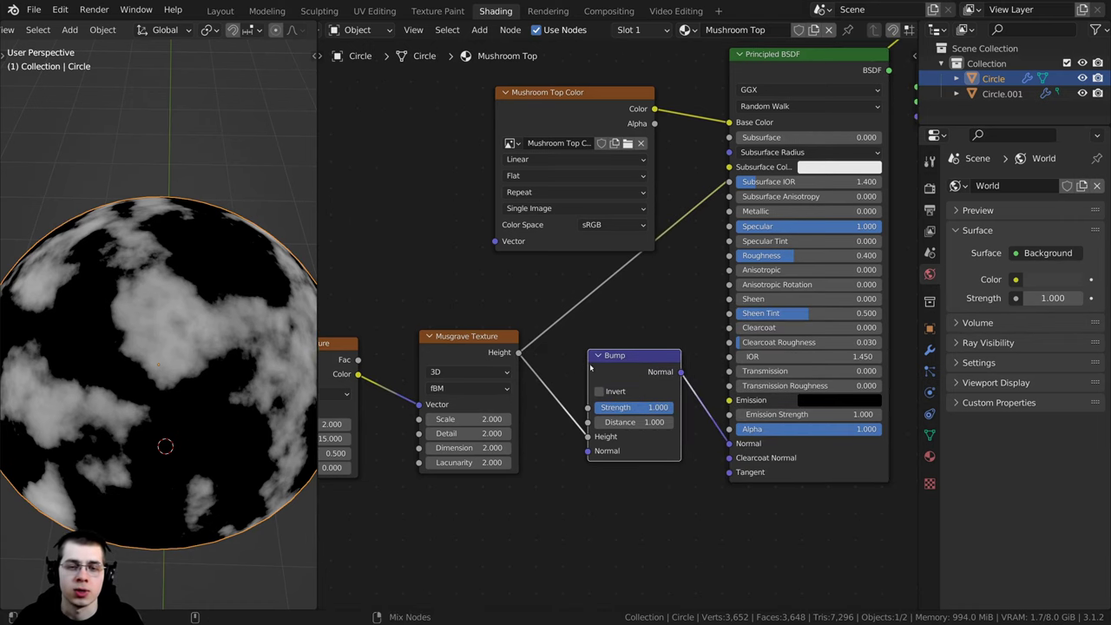
{"action": "left_click", "coordinate": [617, 368], "text": "ctrl+shift"}
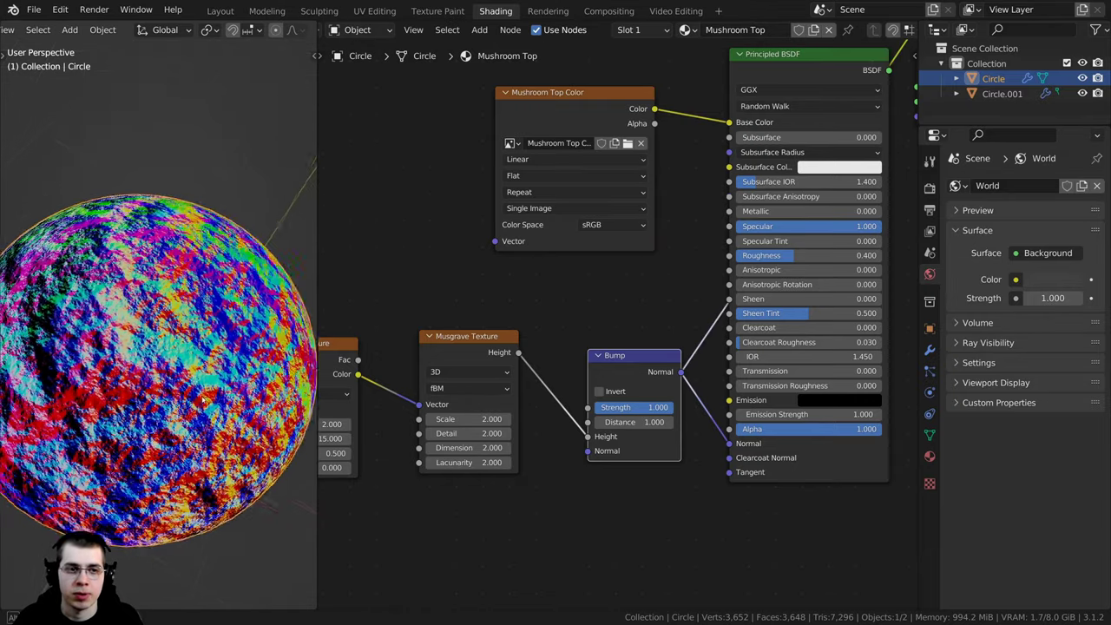
{"action": "scroll", "coordinate": [679, 309], "scroll_direction": "down", "scroll_amount": 1}
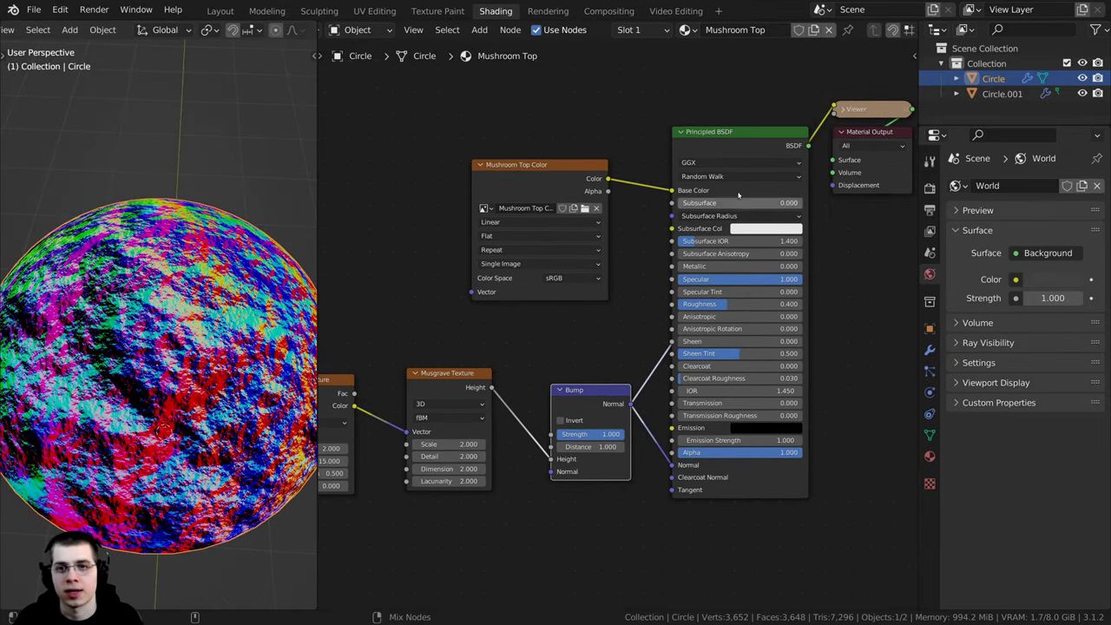
{"action": "left_click", "coordinate": [740, 137], "text": "ctrl+shift"}
{"action": "middle_click_drag", "start_coordinate": [209, 346], "coordinate": [227, 313]}
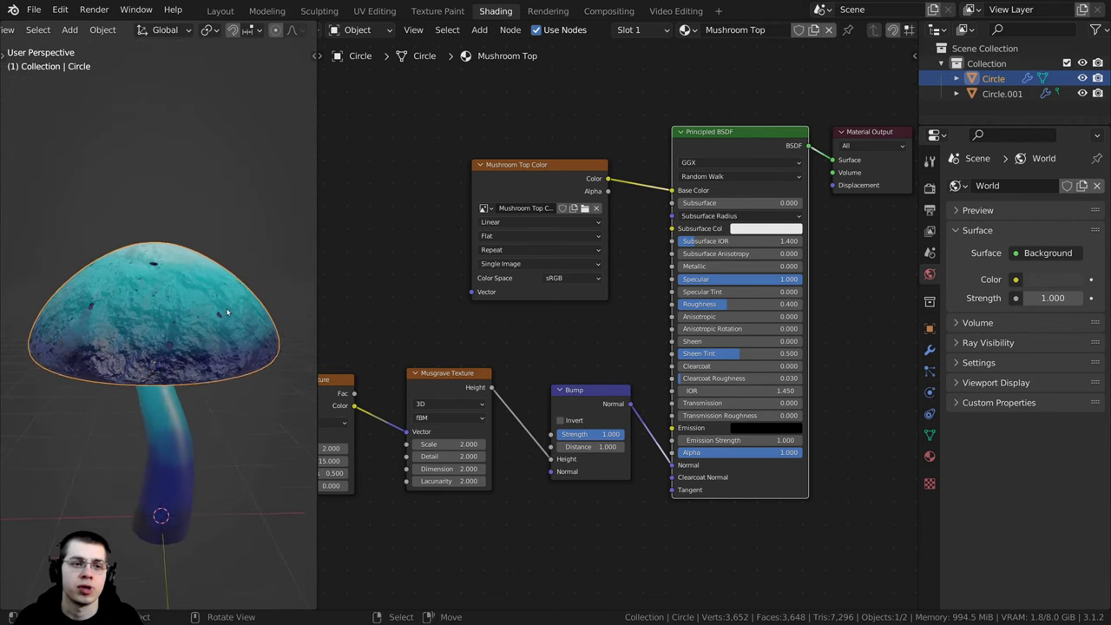
Step: Set the Bump node's Strength to 0.05 for the cap material
{"action": "scroll", "coordinate": [228, 313], "scroll_direction": "up", "scroll_amount": 3}
{"action": "scroll", "coordinate": [583, 371], "scroll_direction": "up", "scroll_amount": 2}
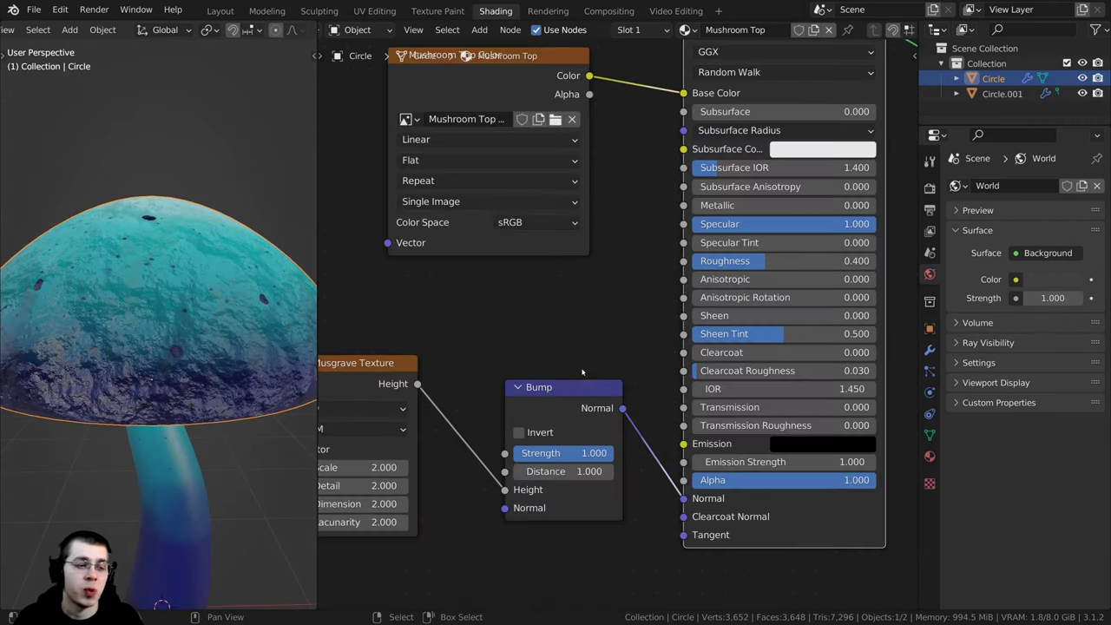
{"action": "middle_click_drag", "start_coordinate": [552, 453], "coordinate": [581, 447]}
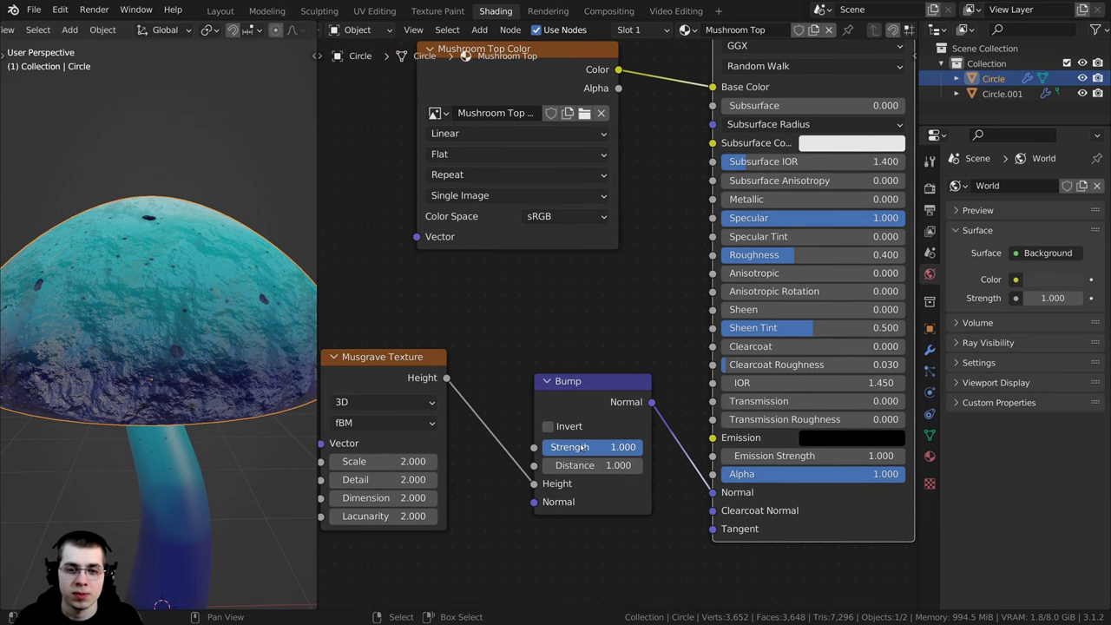
{"action": "left_click", "coordinate": [580, 446]}
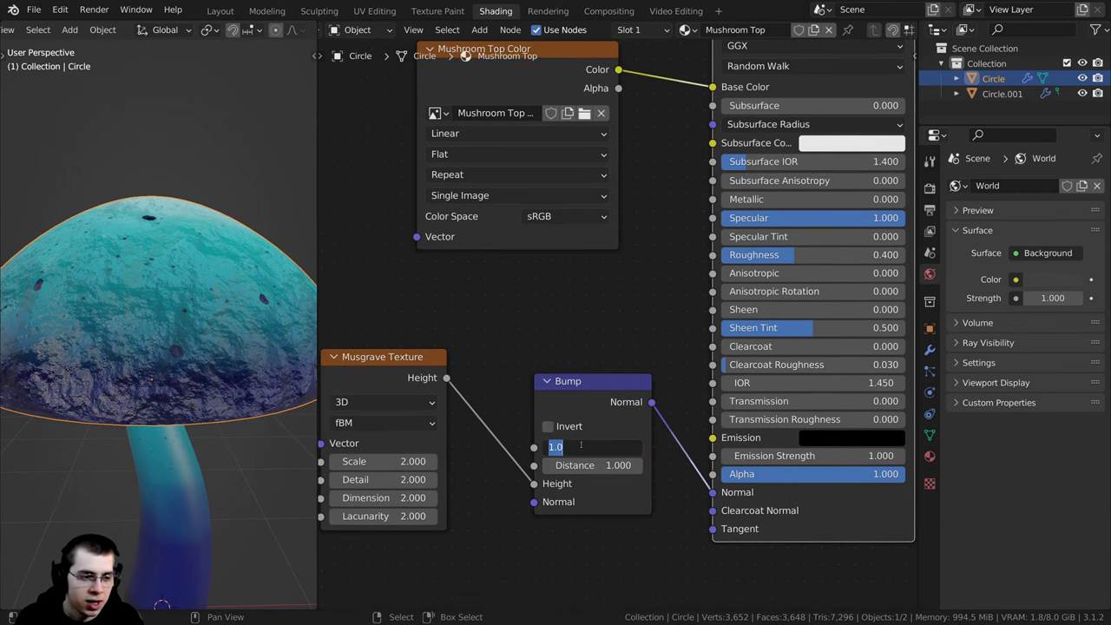
{"action": "type", "text": ".05"}
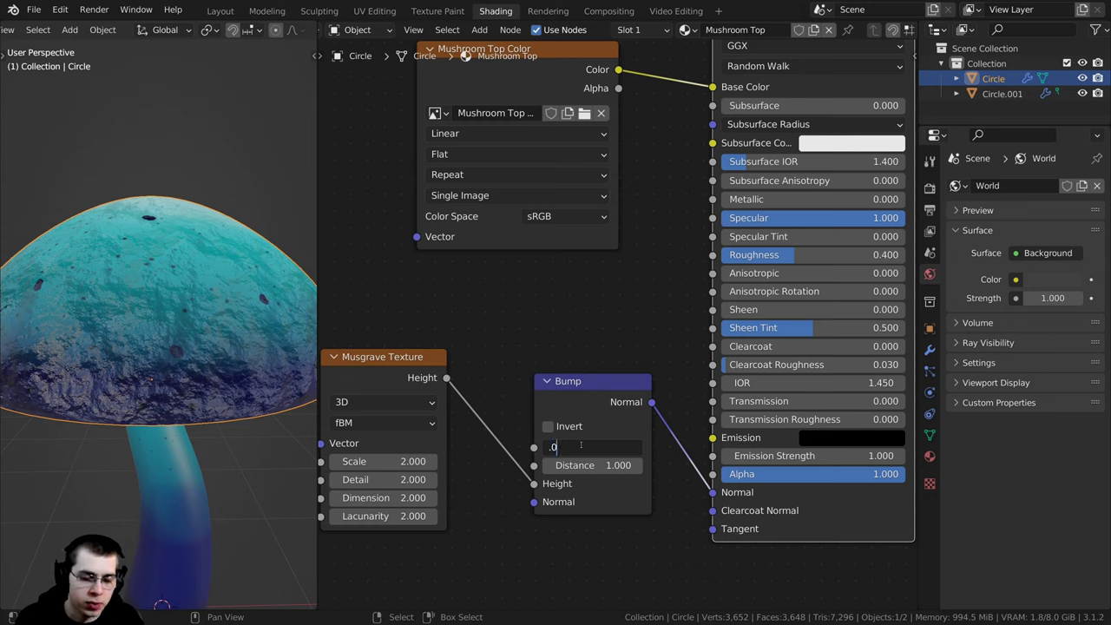
{"action": "key", "text": "Return"}
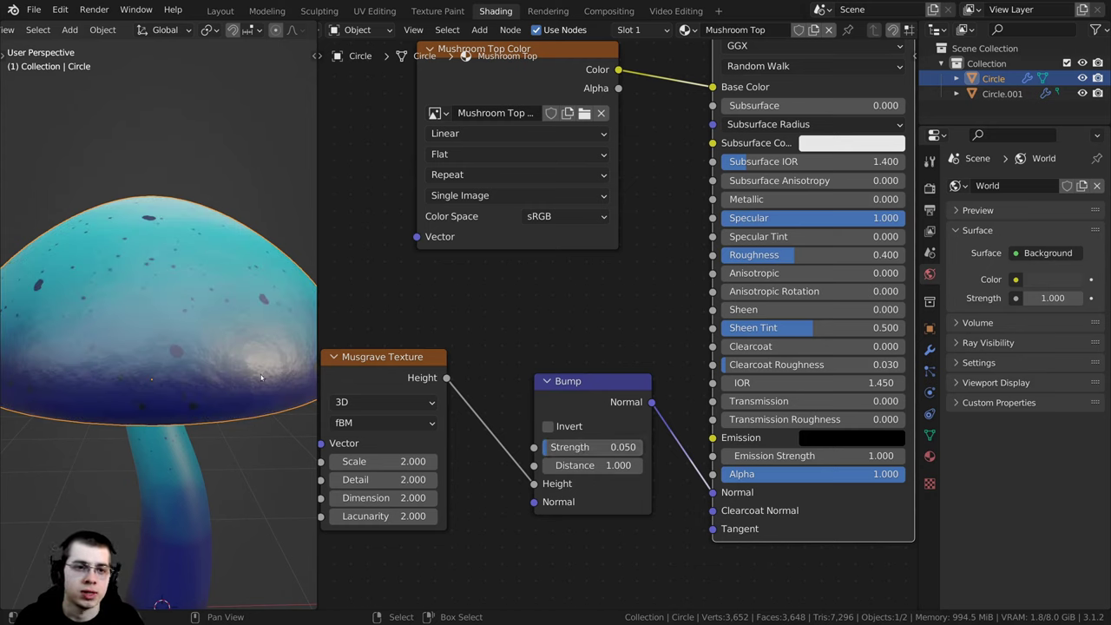
{"action": "scroll", "coordinate": [208, 353], "scroll_direction": "down", "scroll_amount": 1}
{"action": "scroll", "coordinate": [208, 352], "scroll_direction": "up", "scroll_amount": 5}
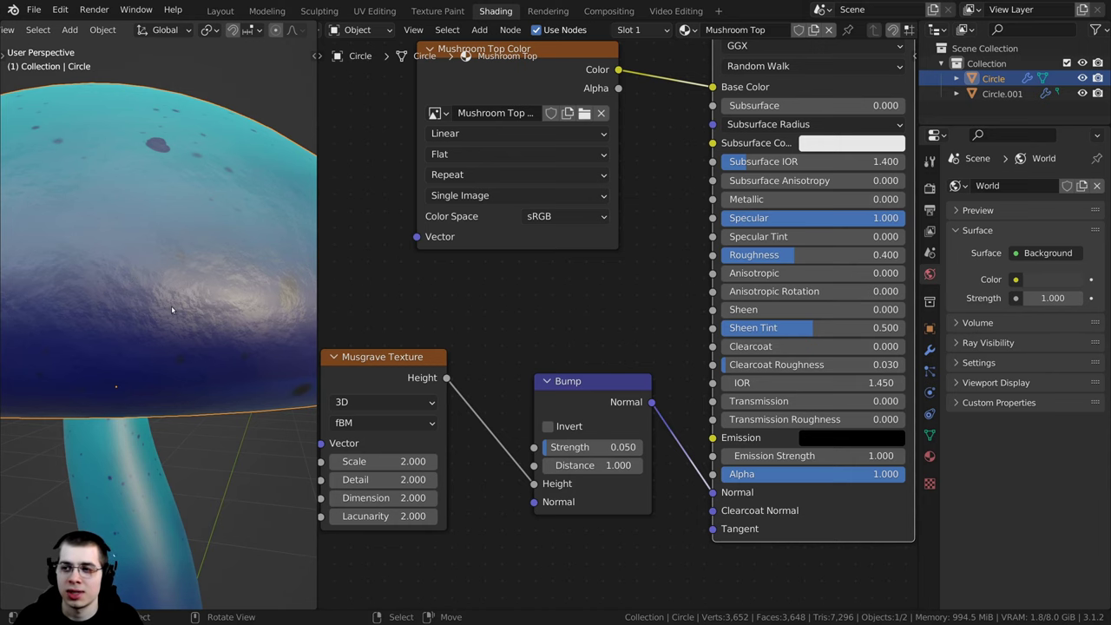
{"action": "scroll", "coordinate": [171, 306], "scroll_direction": "down", "scroll_amount": 5}
Step: Shift the Bump node slightly closer to the Musgrave Texture node
{"action": "scroll", "coordinate": [503, 335], "scroll_direction": "down", "scroll_amount": 9}
{"action": "scroll", "coordinate": [483, 325], "scroll_direction": "up", "scroll_amount": 2}
{"action": "middle_click_drag", "start_coordinate": [484, 325], "coordinate": [615, 344]}
{"action": "left_click_drag", "start_coordinate": [707, 385], "coordinate": [695, 385]}
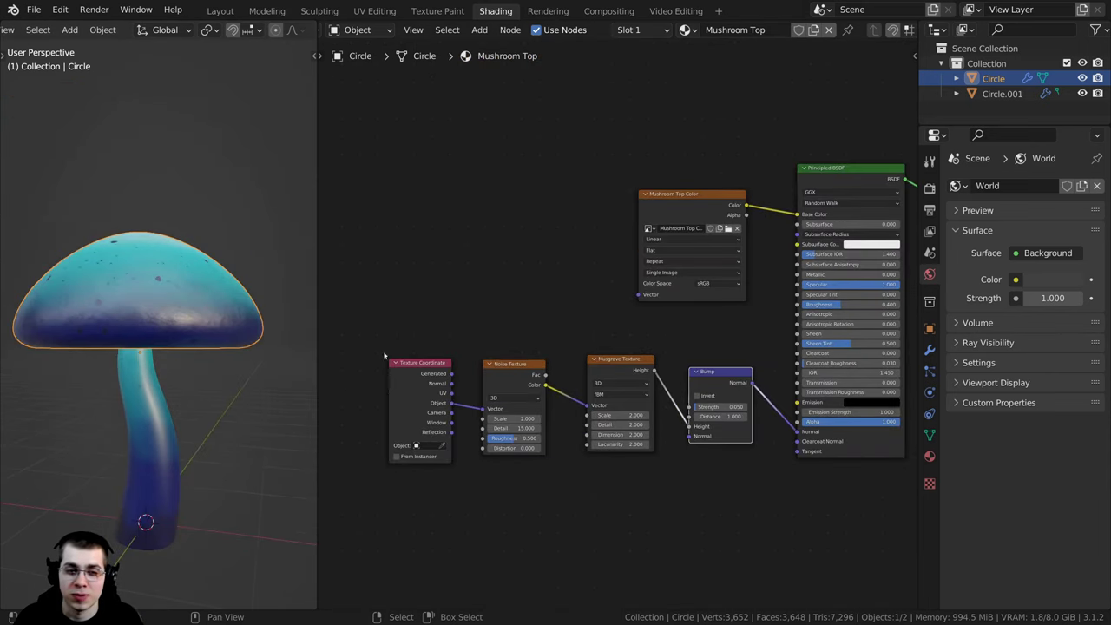
{"action": "scroll", "coordinate": [160, 415], "scroll_direction": "up", "scroll_amount": 3}
{"action": "scroll", "coordinate": [149, 460], "scroll_direction": "down", "scroll_amount": 1}
Step: Copy the cap material's Texture Coordinate, Noise Texture, Musgrave Texture and Bump nodes
{"action": "left_click", "coordinate": [149, 460]}
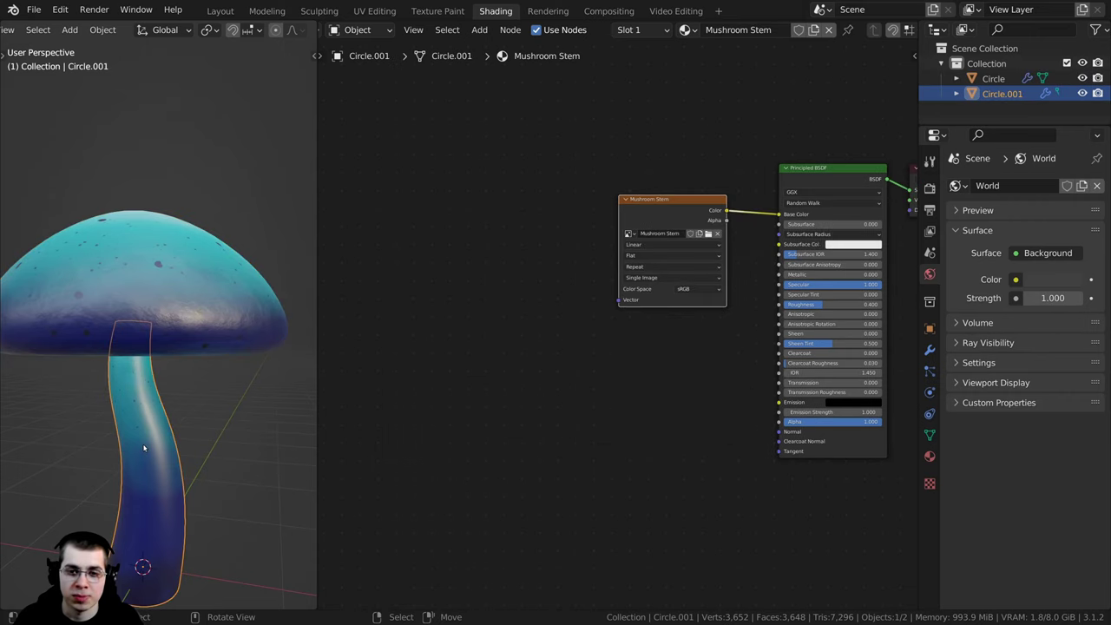
{"action": "left_click", "coordinate": [180, 322]}
{"action": "scroll", "coordinate": [466, 360], "scroll_direction": "down", "scroll_amount": 2}
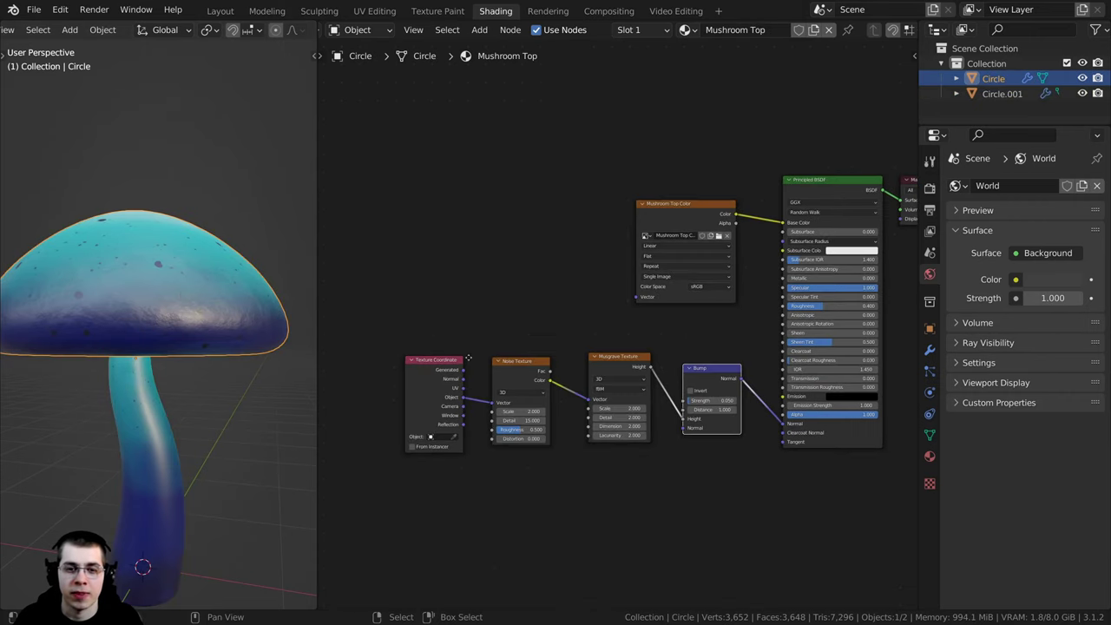
{"action": "left_click", "coordinate": [480, 352]}
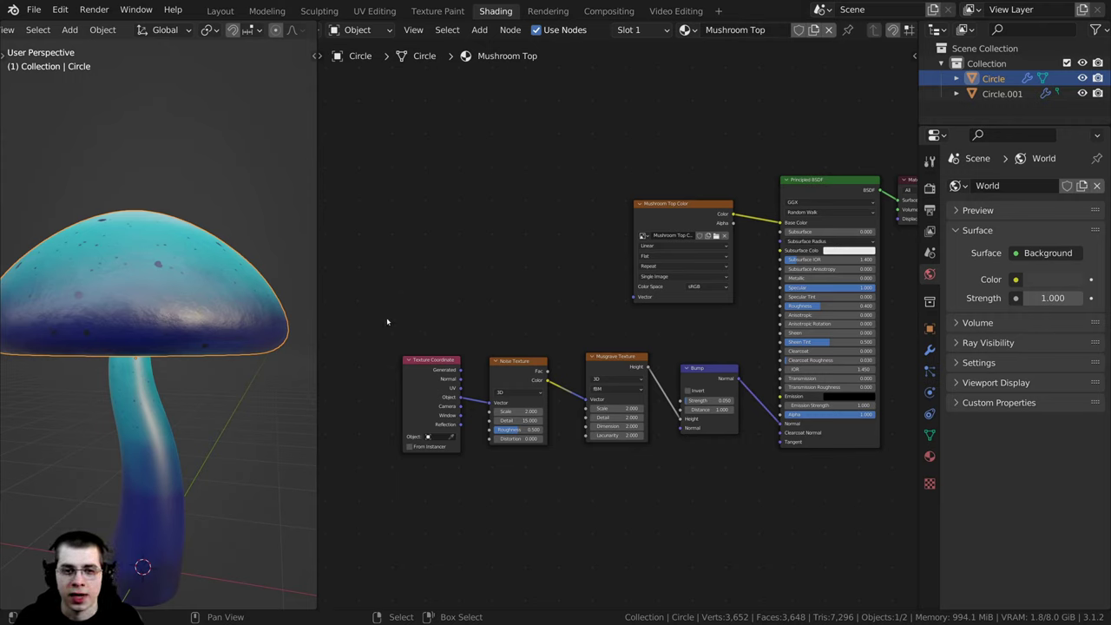
{"action": "key", "text": "b"}
{"action": "left_click_drag", "start_coordinate": [383, 319], "coordinate": [740, 483]}
{"action": "scroll", "coordinate": [742, 348], "scroll_direction": "up", "scroll_amount": 1}
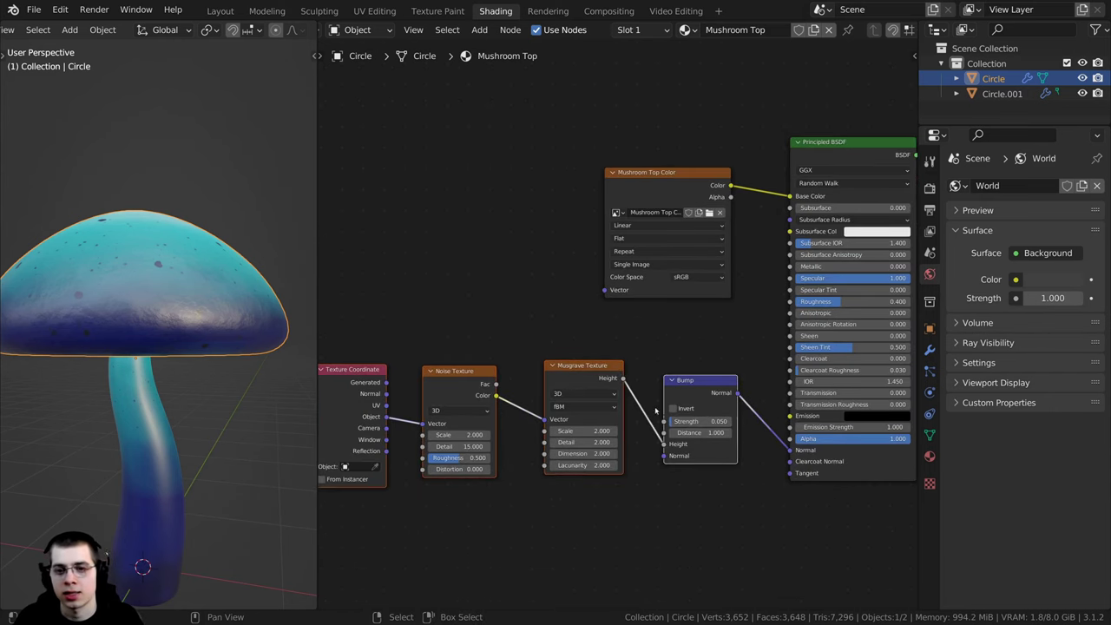
{"action": "scroll", "coordinate": [712, 386], "scroll_direction": "down", "scroll_amount": 2}
{"action": "scroll", "coordinate": [557, 412], "scroll_direction": "up", "scroll_amount": 1}
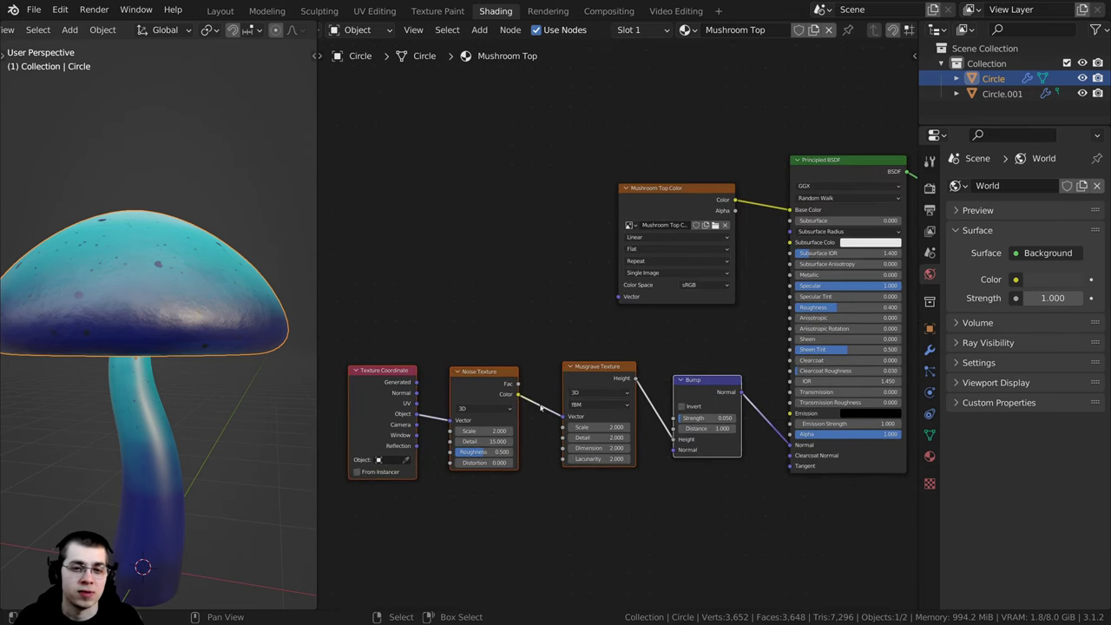
{"action": "key", "text": "ctrl+c"}
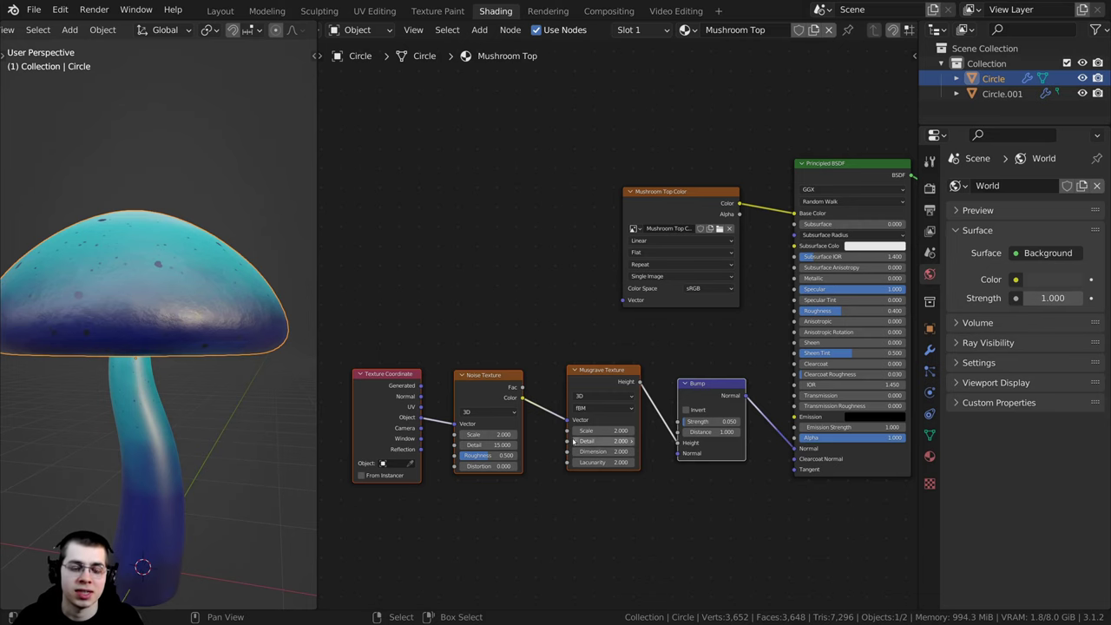
Step: Paste the copied nodes into the Mushroom Stem material and connect the Bump's Normal to the Principled BSDF's Normal
{"action": "left_click", "coordinate": [150, 429]}
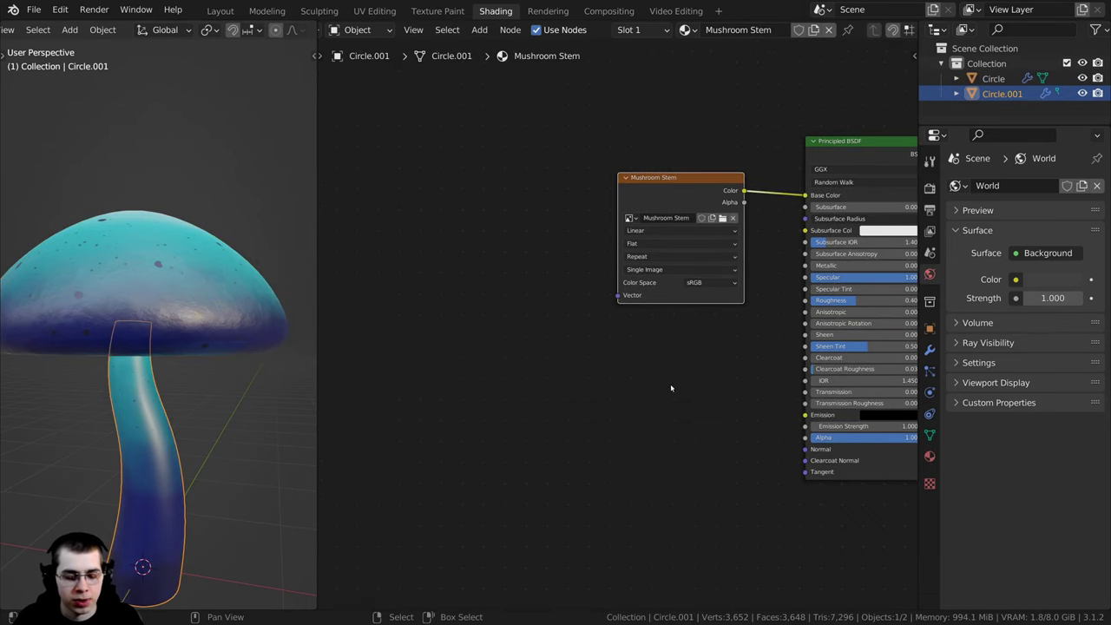
{"action": "key", "text": "ctrl+v"}
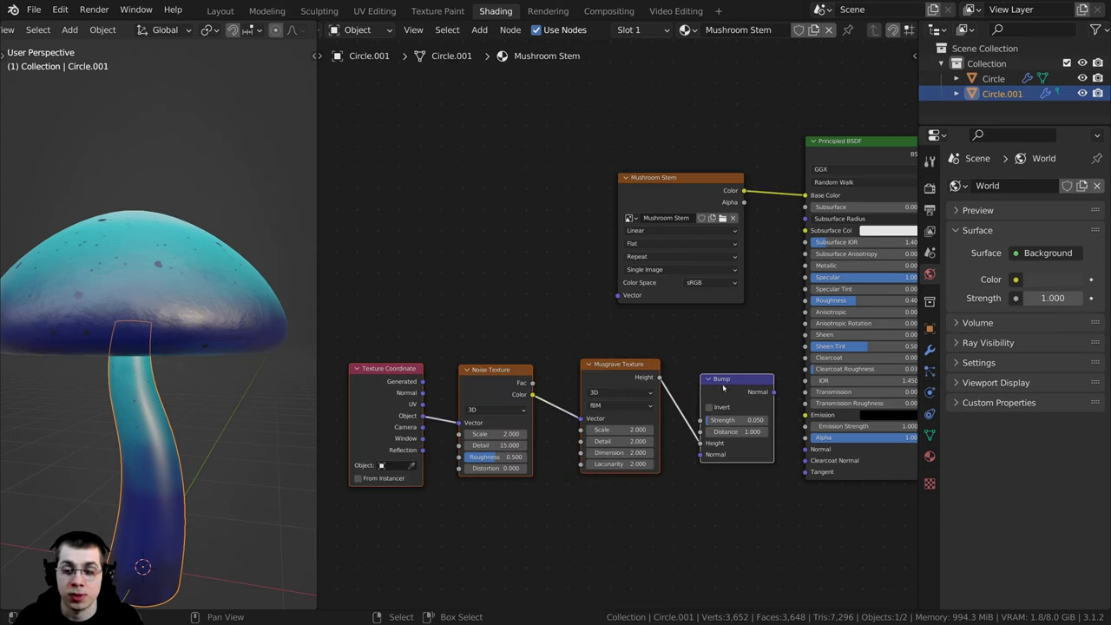
{"action": "left_click_drag", "start_coordinate": [723, 388], "coordinate": [806, 448]}
{"action": "scroll", "coordinate": [751, 366], "scroll_direction": "down", "scroll_amount": 1}
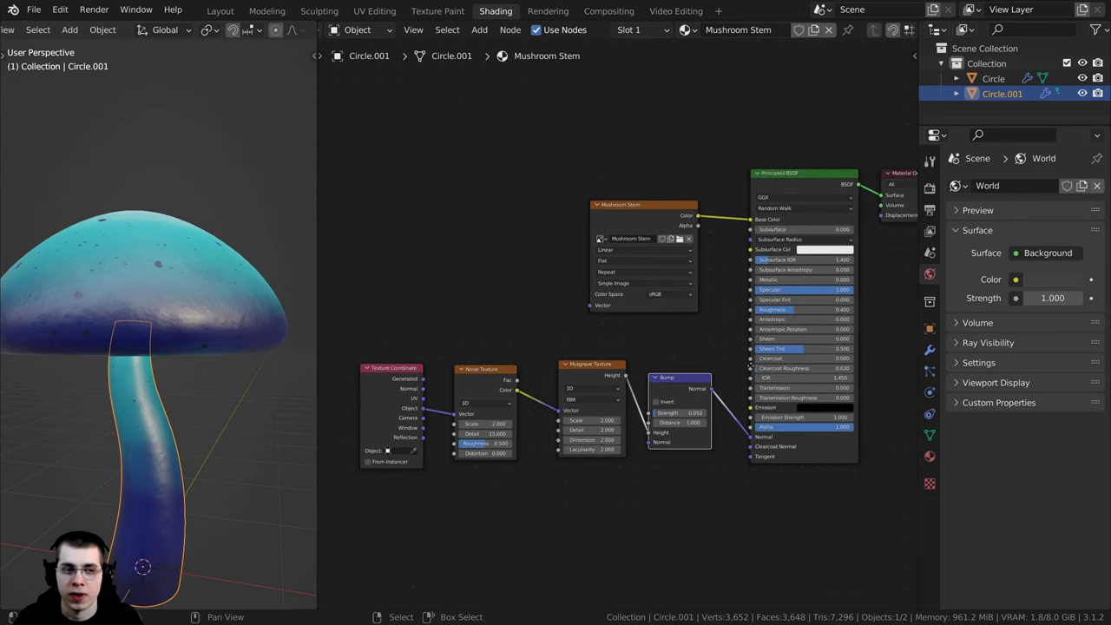
{"action": "scroll", "coordinate": [290, 347], "scroll_direction": "up", "scroll_amount": 6}
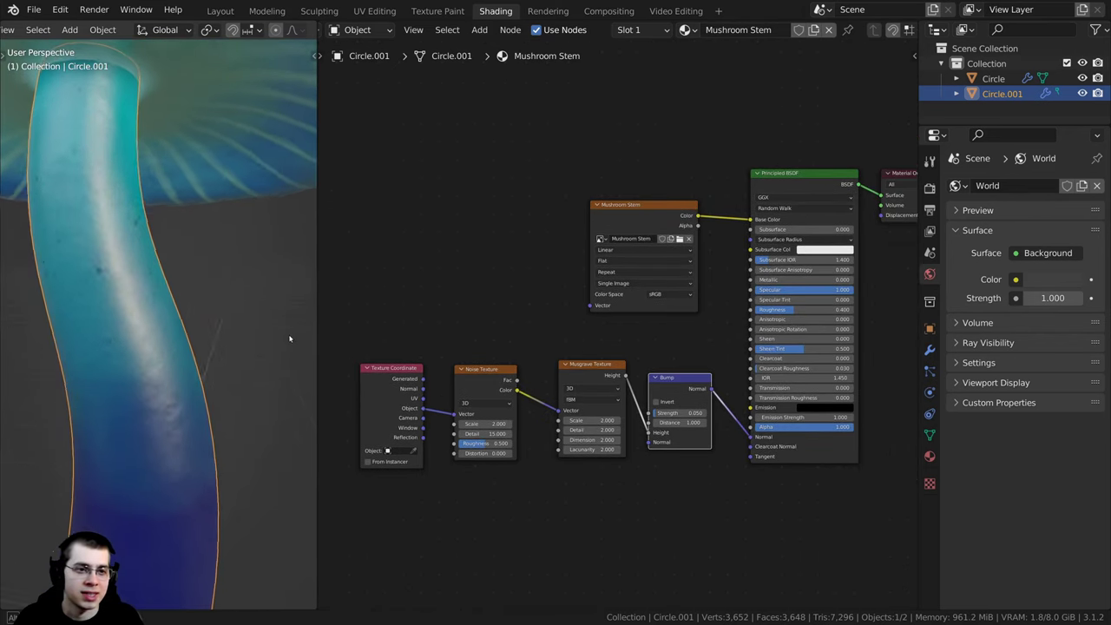
{"action": "scroll", "coordinate": [290, 339], "scroll_direction": "down", "scroll_amount": 6}
{"action": "left_click", "coordinate": [298, 306]}
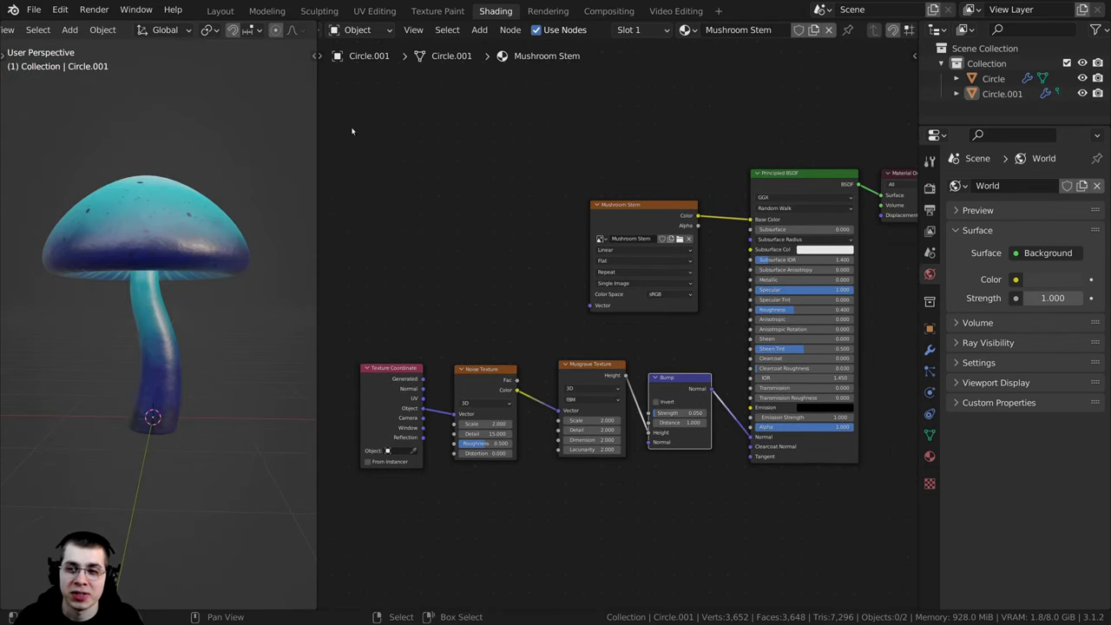
Step: Switch to the Layout workspace and show the mushroom from the front in Material Preview shading
{"action": "left_click", "coordinate": [220, 10]}
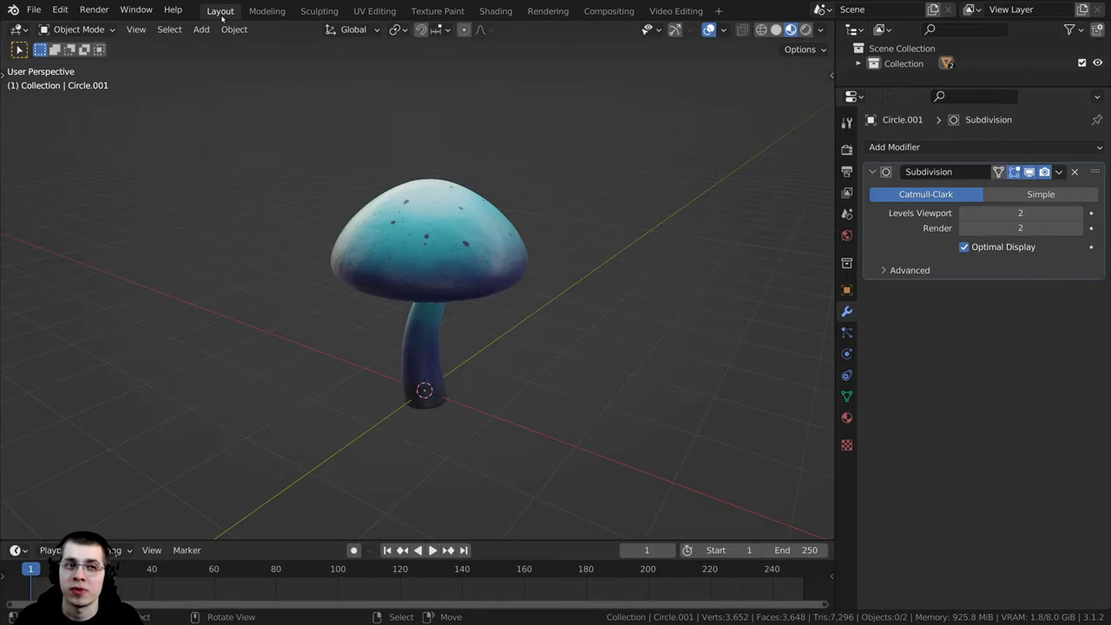
{"action": "middle_click_drag", "start_coordinate": [480, 222], "coordinate": [485, 169]}
{"action": "key", "text": "z"}
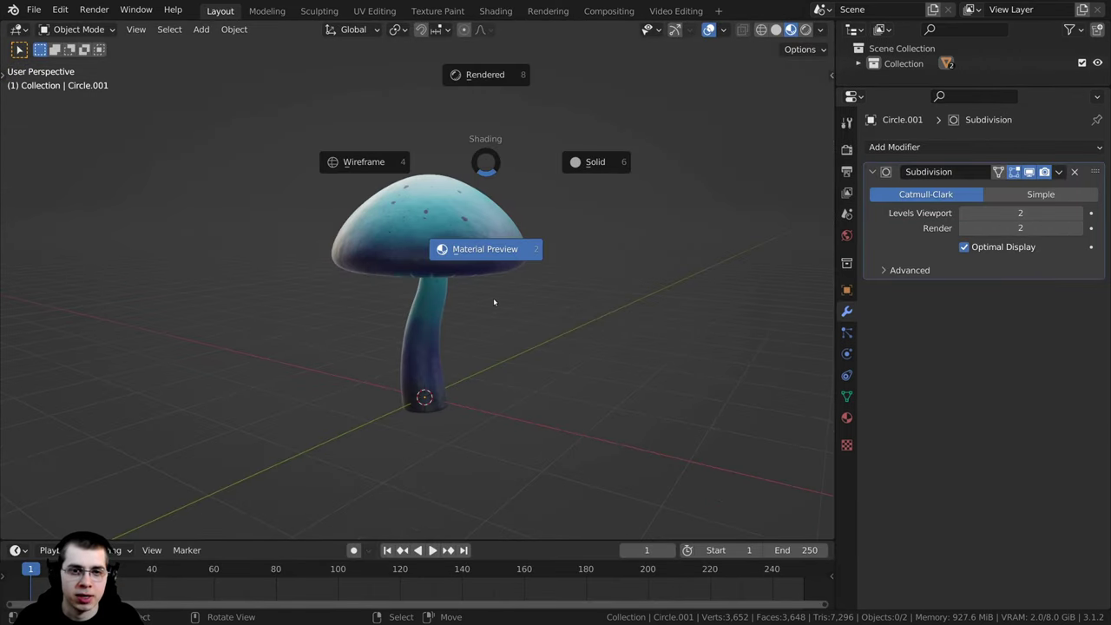
{"action": "left_click", "coordinate": [494, 298]}
{"action": "middle_click_drag", "start_coordinate": [421, 352], "coordinate": [457, 334]}
{"action": "scroll", "coordinate": [464, 337], "scroll_direction": "up", "scroll_amount": 1}
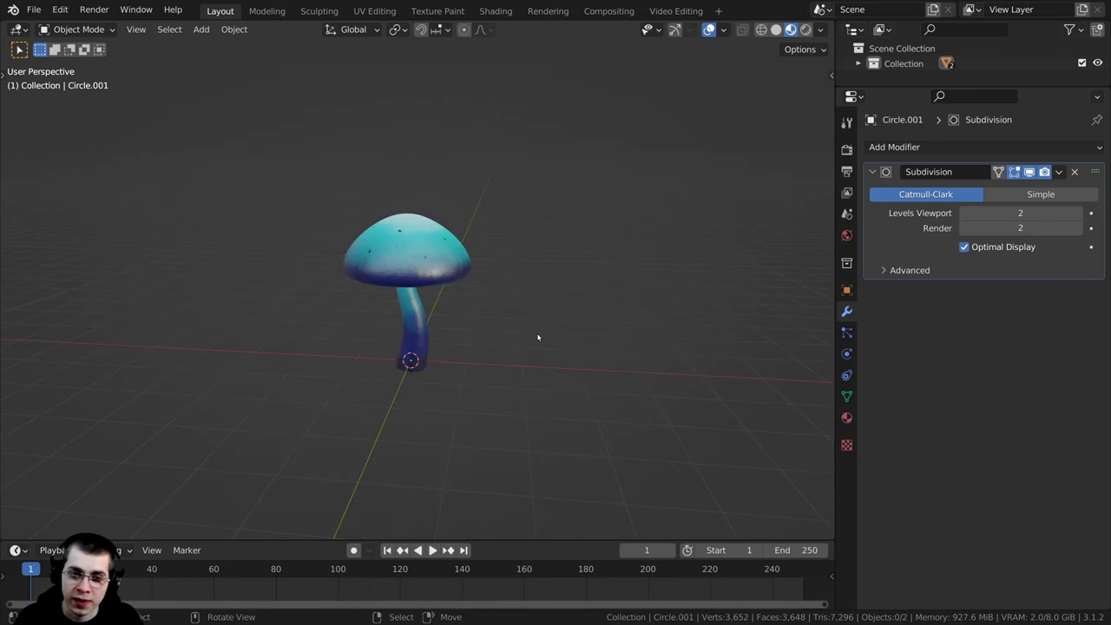
{"action": "key", "text": "KP_1"}
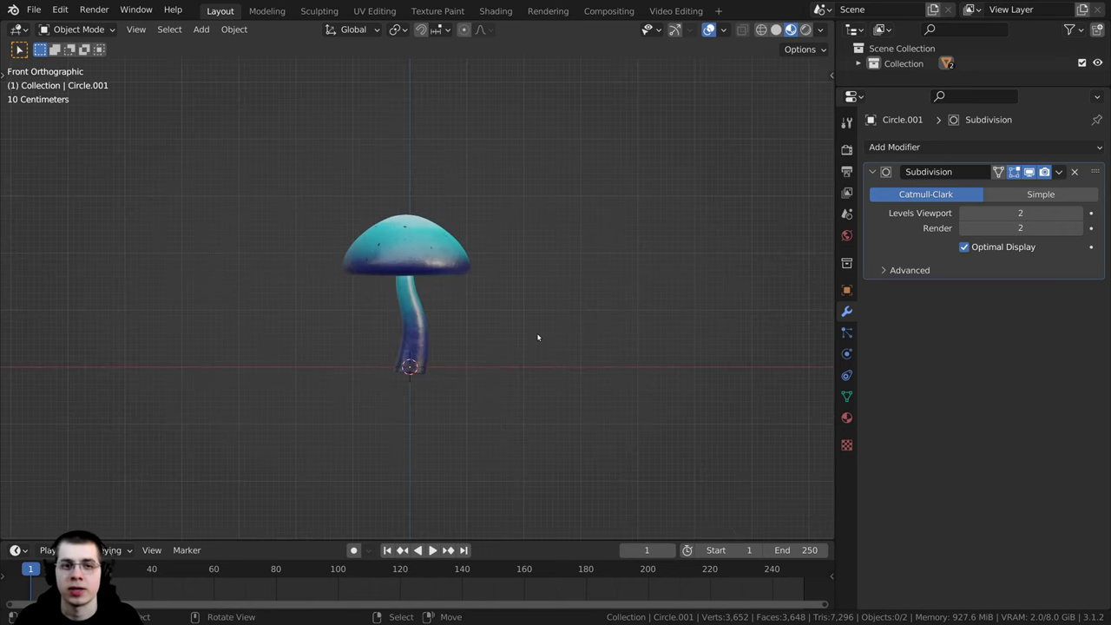
Step: Duplicate the mushroom's cap and stem together and place the copy beside the original, about 1.2 m along X
{"action": "scroll", "coordinate": [535, 341], "scroll_direction": "up", "scroll_amount": 4}
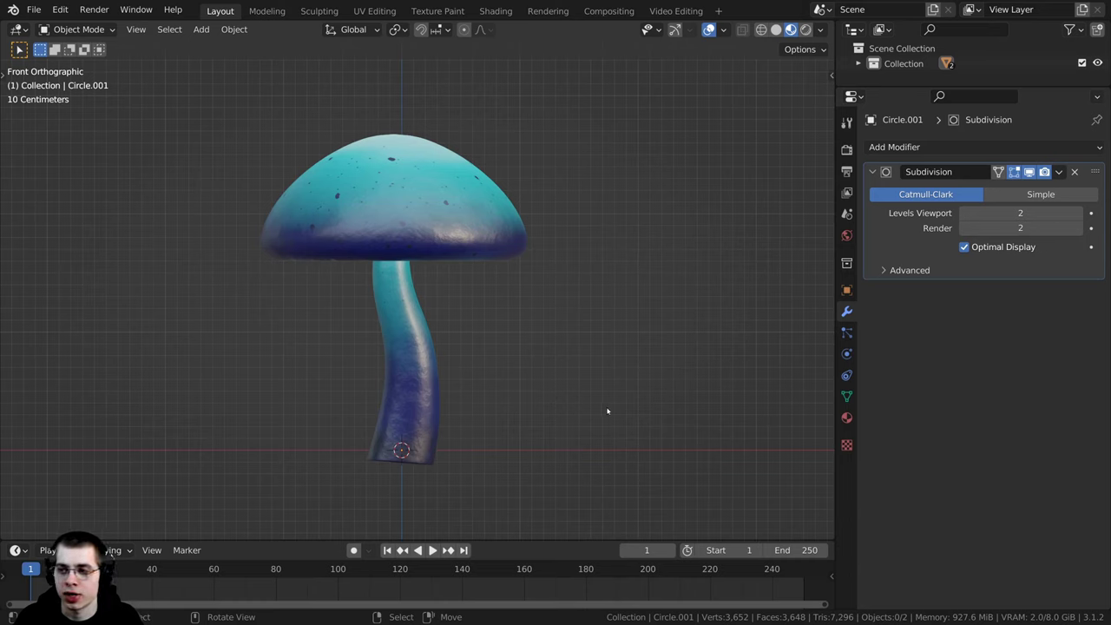
{"action": "left_click", "coordinate": [412, 322]}
{"action": "left_click", "coordinate": [431, 229], "text": "shift"}
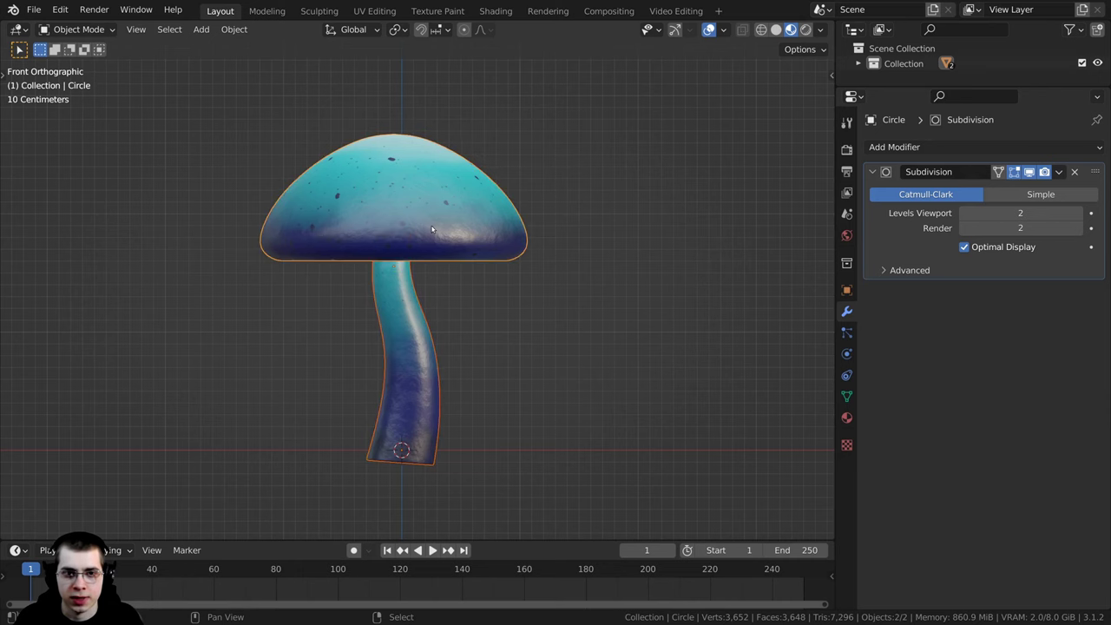
{"action": "middle_click_drag", "start_coordinate": [473, 300], "coordinate": [414, 285], "text": "shift"}
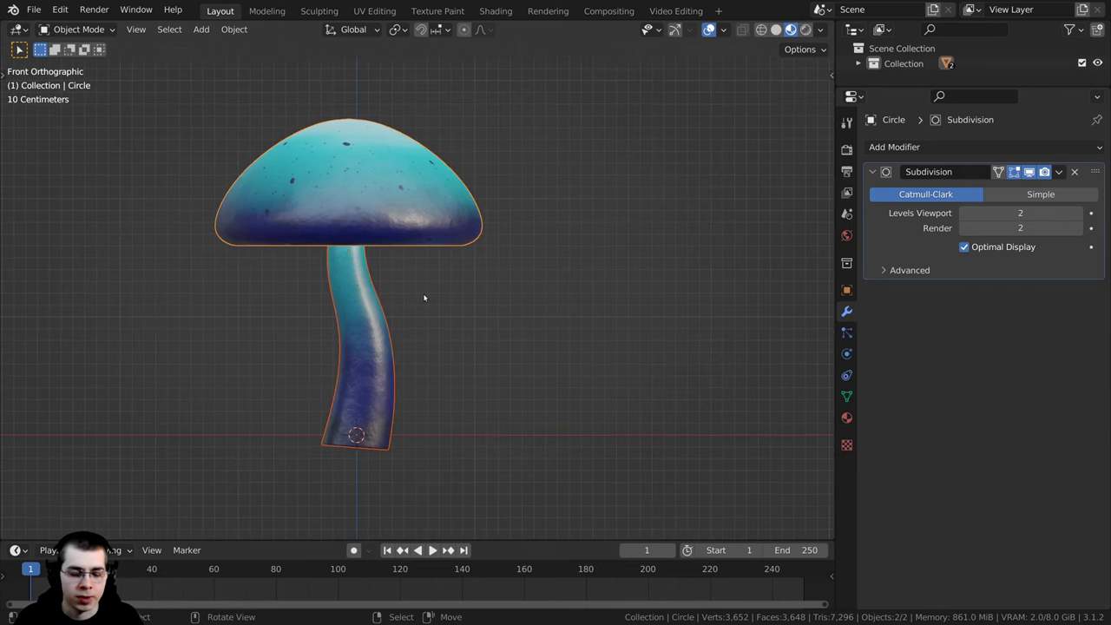
{"action": "key", "text": "shift+d"}
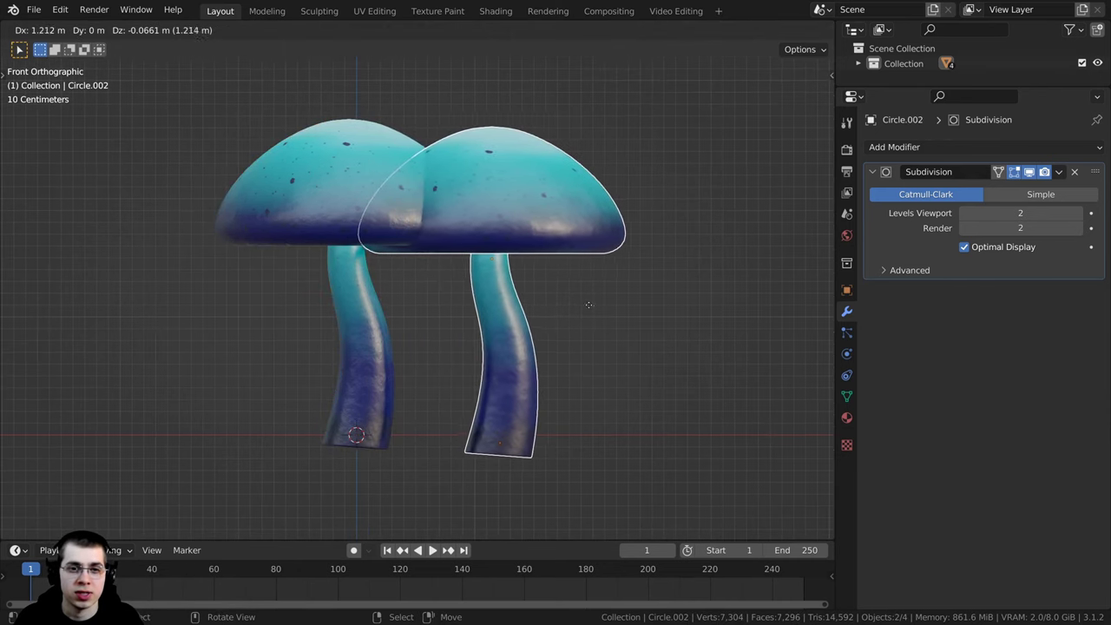
{"action": "left_click", "coordinate": [602, 305]}
Step: Scale the duplicated mushroom down to about 0.6 and turn it around the global Z axis
{"action": "key", "text": "s"}
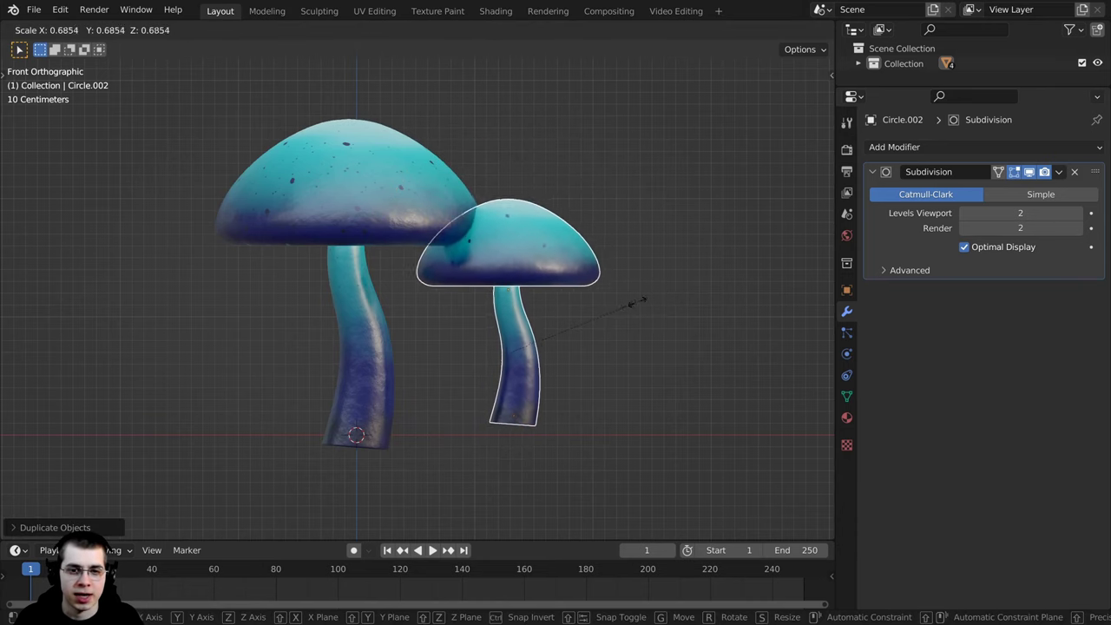
{"action": "left_click", "coordinate": [621, 306]}
{"action": "key", "text": "r"}
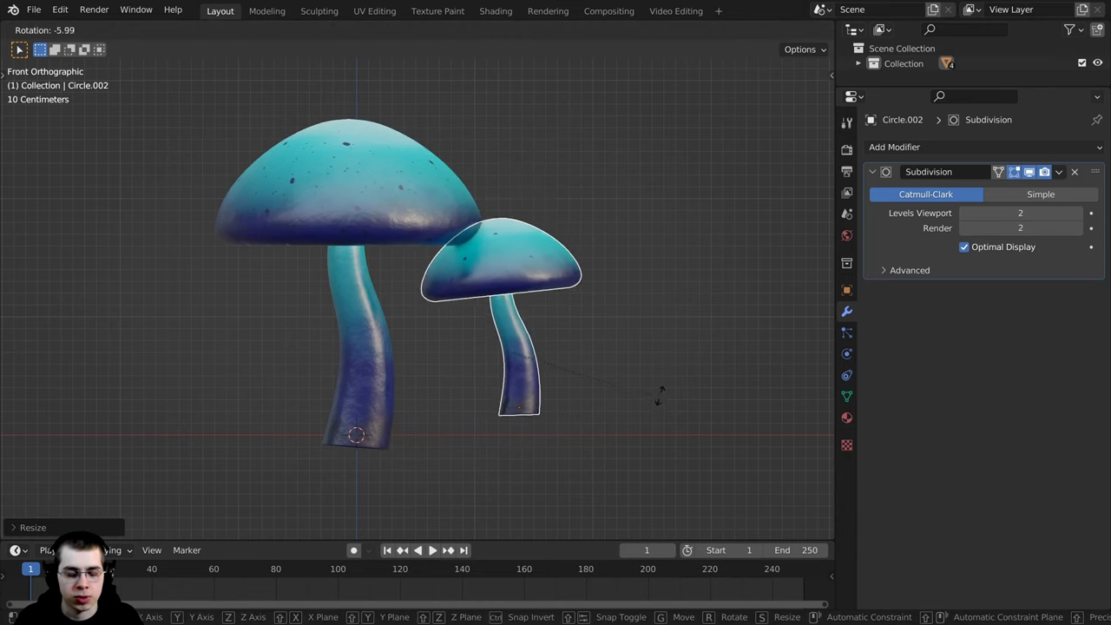
{"action": "key", "text": "z"}
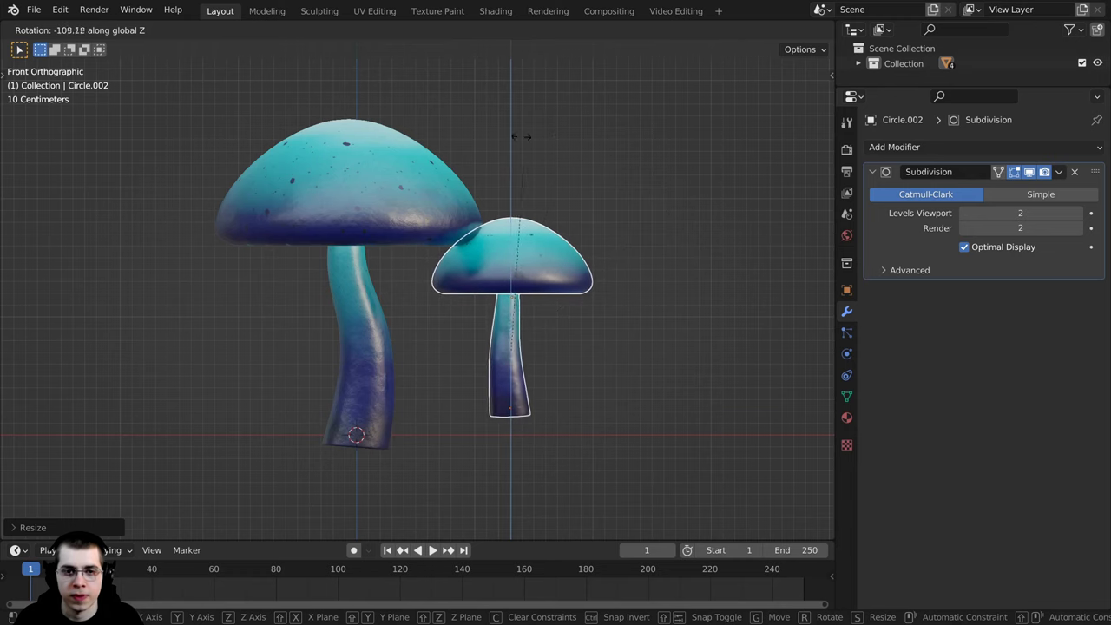
{"action": "left_click", "coordinate": [612, 290]}
Step: Reposition the small mushroom next to the large one and adjust its rotation in the perspective view
{"action": "middle_click_drag", "start_coordinate": [611, 290], "coordinate": [496, 290]}
{"action": "key", "text": "g"}
{"action": "left_click", "coordinate": [575, 272]}
{"action": "key", "text": "r"}
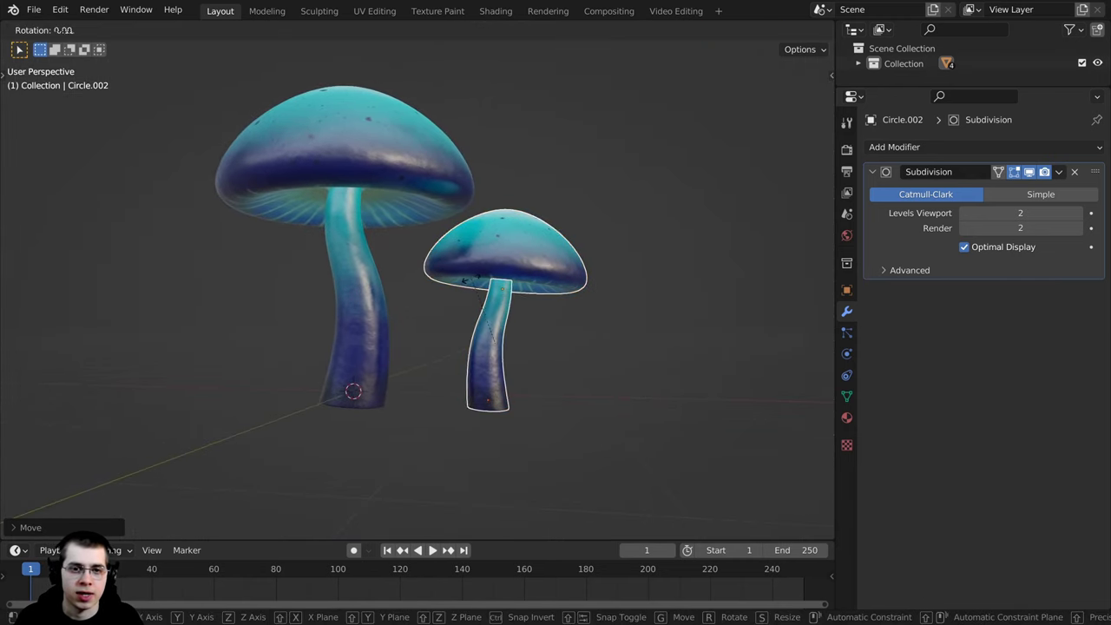
{"action": "left_click", "coordinate": [442, 275]}
Step: Select the large mushroom's stem and cap, tilt them slightly away from the small mushroom and shift them back into place
{"action": "left_click", "coordinate": [332, 245]}
{"action": "middle_click_drag", "start_coordinate": [332, 238], "coordinate": [478, 317]}
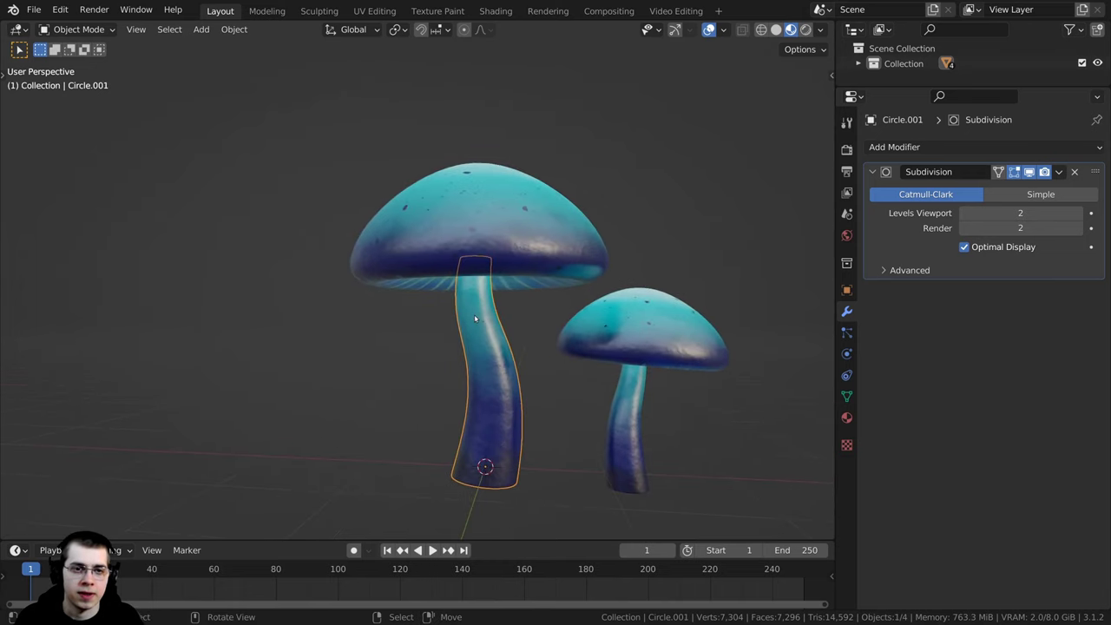
{"action": "left_click", "coordinate": [461, 249], "text": "shift"}
{"action": "middle_click_drag", "start_coordinate": [461, 249], "coordinate": [612, 279]}
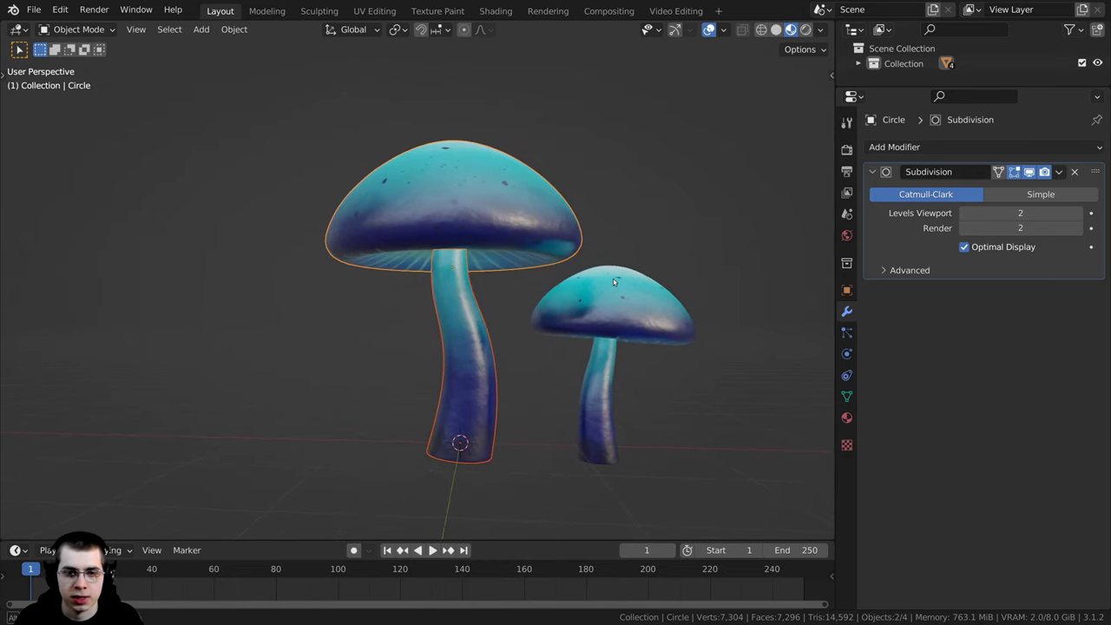
{"action": "key", "text": "r"}
{"action": "left_click", "coordinate": [612, 262]}
{"action": "key", "text": "g"}
{"action": "left_click", "coordinate": [519, 234]}
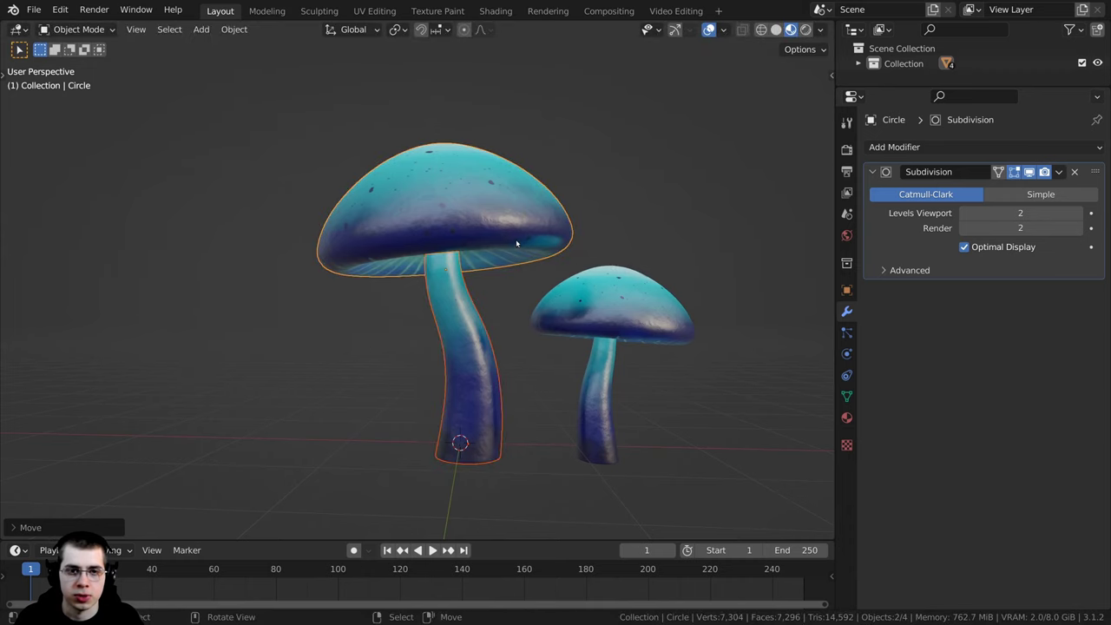
Step: Rotate only the large mushroom's cap so it tilts on its stem when seen from the side
{"action": "middle_click_drag", "start_coordinate": [518, 234], "coordinate": [617, 252]}
{"action": "left_click", "coordinate": [455, 231]}
{"action": "key", "text": "r"}
{"action": "right_click", "coordinate": [629, 213]}
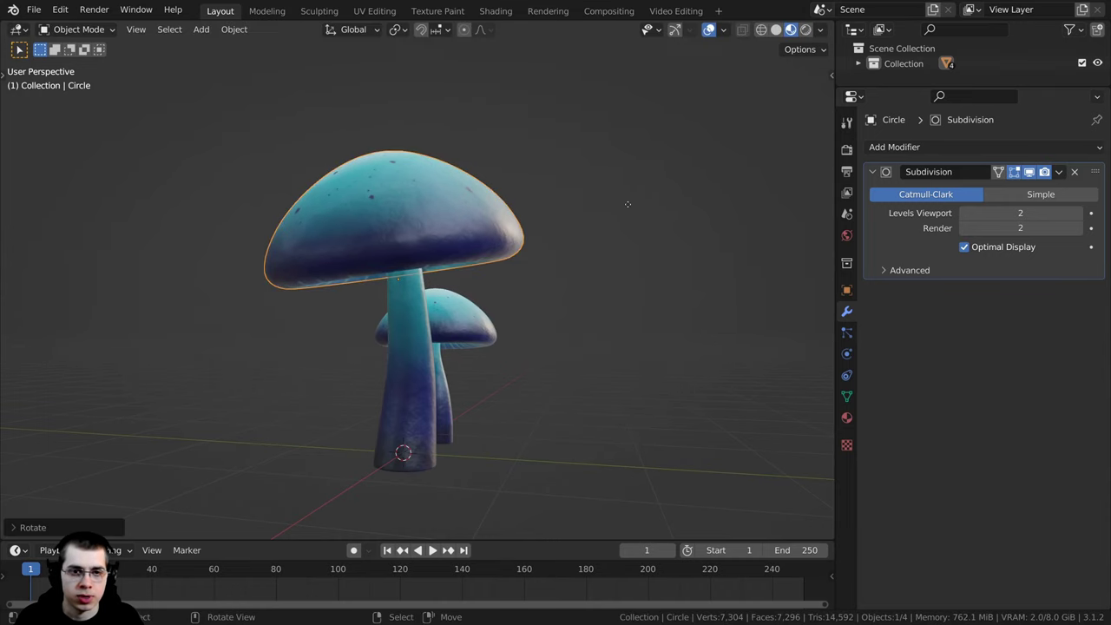
{"action": "key", "text": "r"}
{"action": "right_click", "coordinate": [630, 213]}
Step: Rotate the small mushroom's cap to a slight tilt and move it to sit on top of its stem
{"action": "middle_click_drag", "start_coordinate": [629, 213], "coordinate": [279, 277]}
{"action": "left_click", "coordinate": [591, 300]}
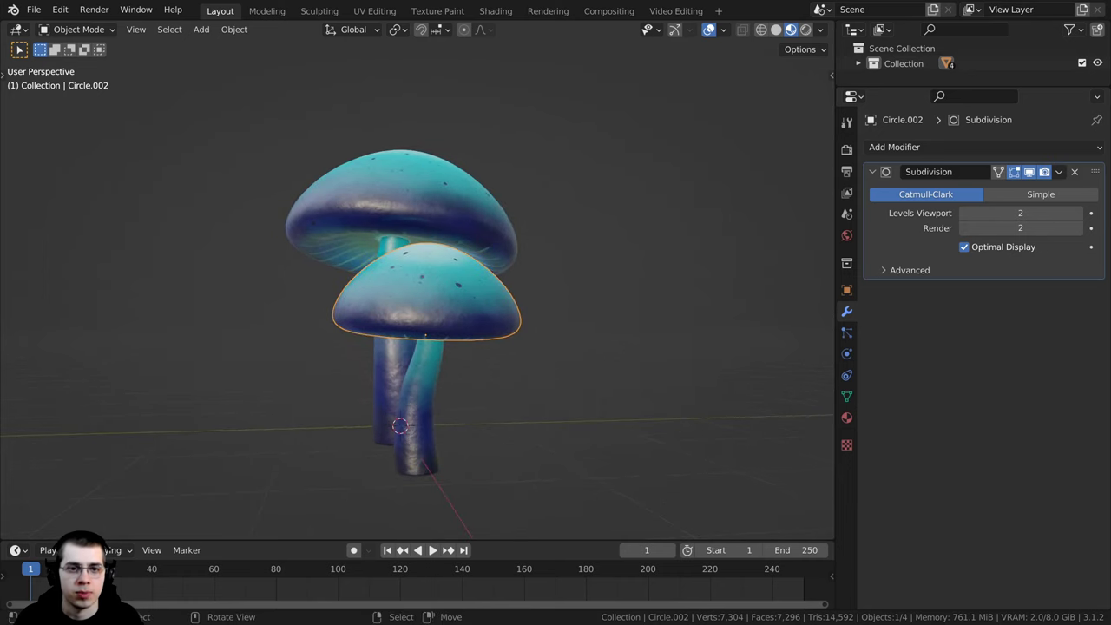
{"action": "key", "text": "r"}
{"action": "left_click", "coordinate": [657, 309]}
{"action": "key", "text": "g"}
{"action": "left_click", "coordinate": [660, 313]}
{"action": "key", "text": "r"}
{"action": "left_click", "coordinate": [659, 311]}
{"action": "key", "text": "g"}
{"action": "left_click", "coordinate": [660, 311]}
{"action": "middle_click_drag", "start_coordinate": [471, 400], "coordinate": [619, 402]}
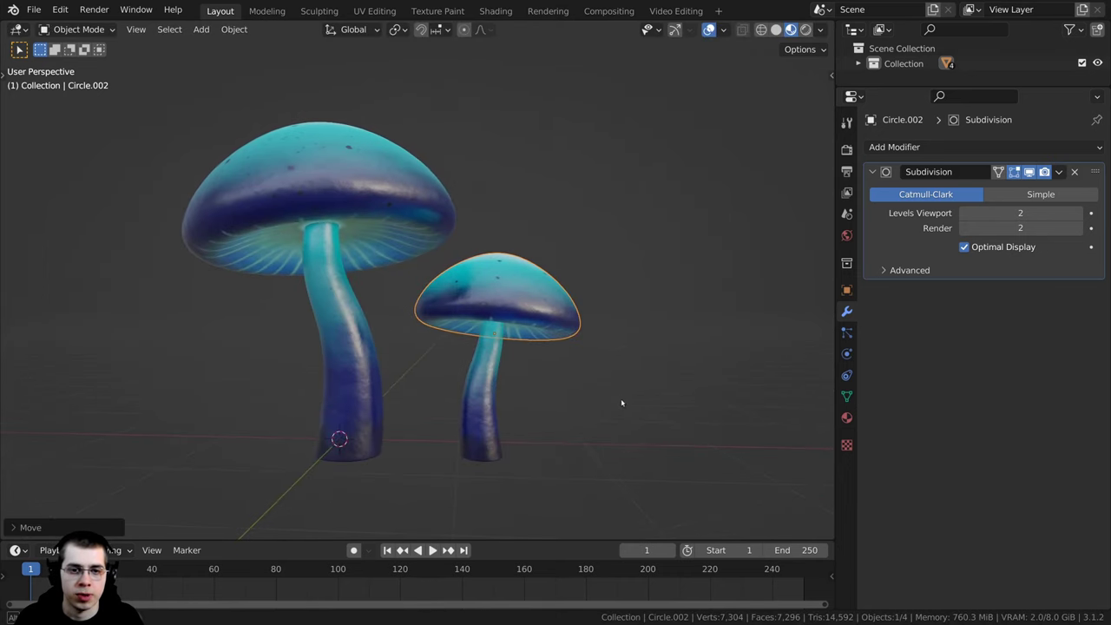
Step: Add the small stem to the selection, then scale the whole small mushroom down slightly and nudge it into position
{"action": "right_click", "coordinate": [492, 350], "text": "shift"}
{"action": "middle_click_drag", "start_coordinate": [634, 294], "coordinate": [647, 270], "text": "shift"}
{"action": "key", "text": "s"}
{"action": "left_click", "coordinate": [635, 278]}
{"action": "key", "text": "g"}
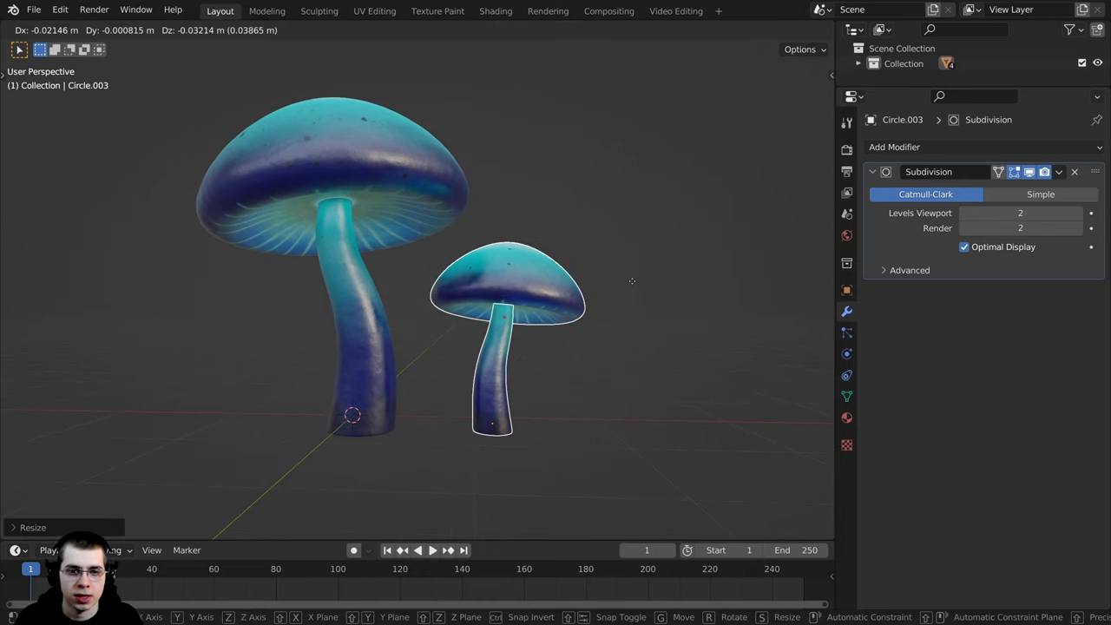
{"action": "left_click", "coordinate": [633, 282]}
Step: Deselect all objects and save the Blender file
{"action": "key", "text": "alt+a"}
{"action": "middle_click_drag", "start_coordinate": [510, 335], "coordinate": [546, 326]}
{"action": "scroll", "coordinate": [546, 326], "scroll_direction": "up", "scroll_amount": 4}
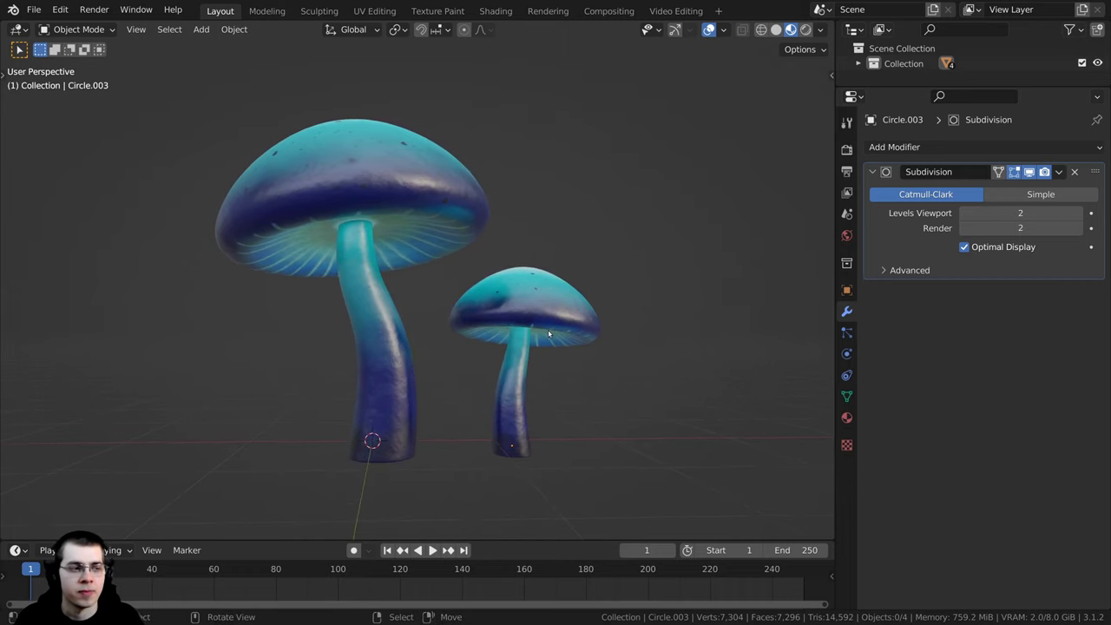
{"action": "key", "text": "ctrl+s"}
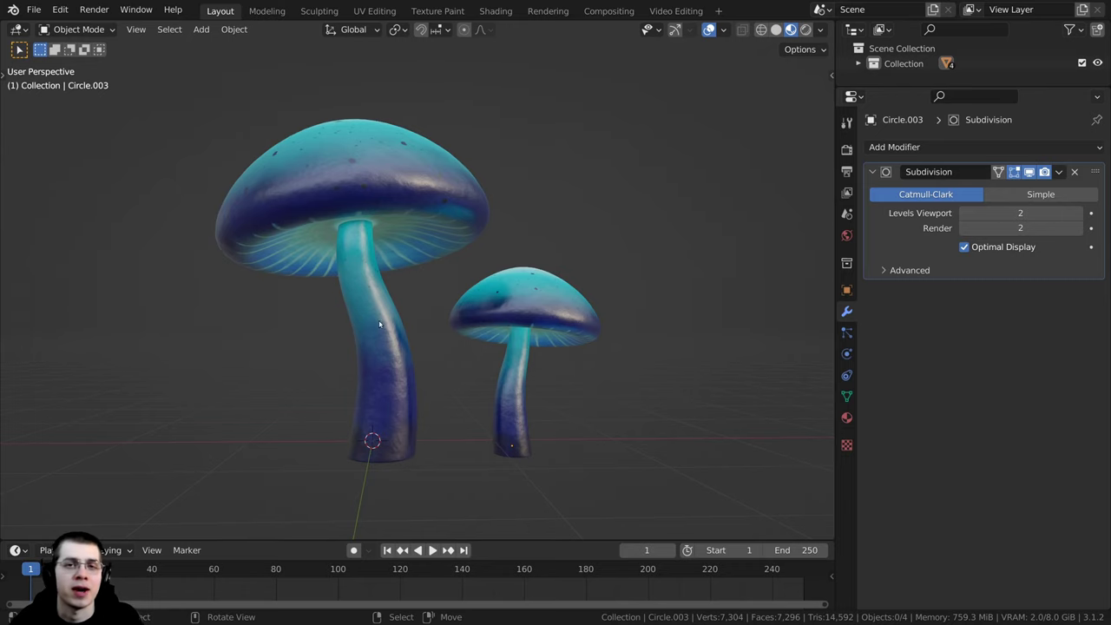
{"action": "middle_click_drag", "start_coordinate": [380, 324], "coordinate": [524, 274]}
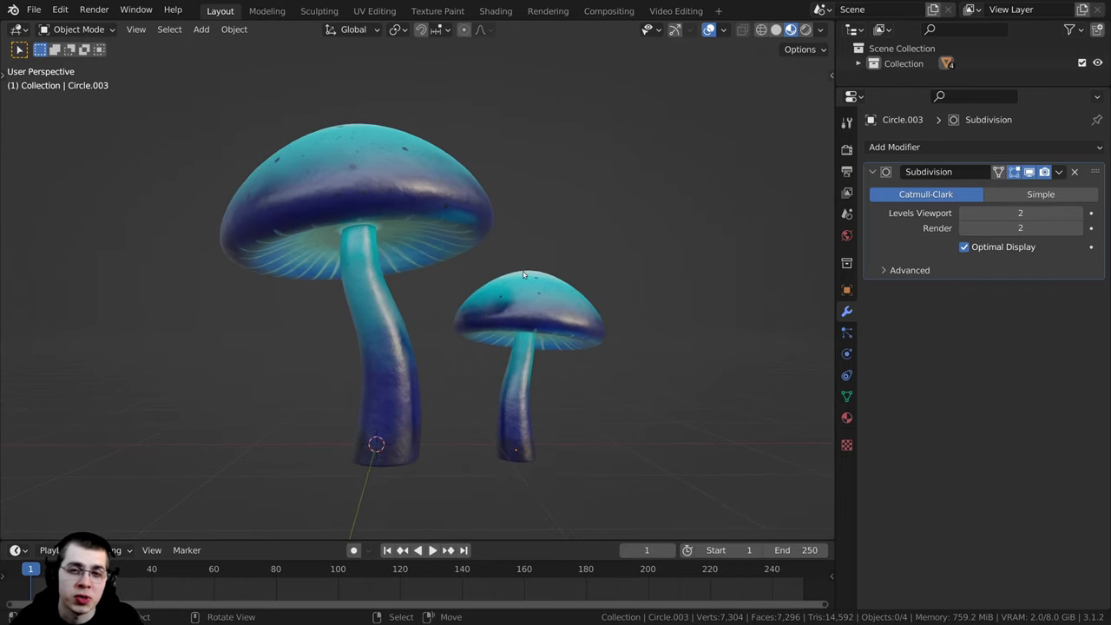